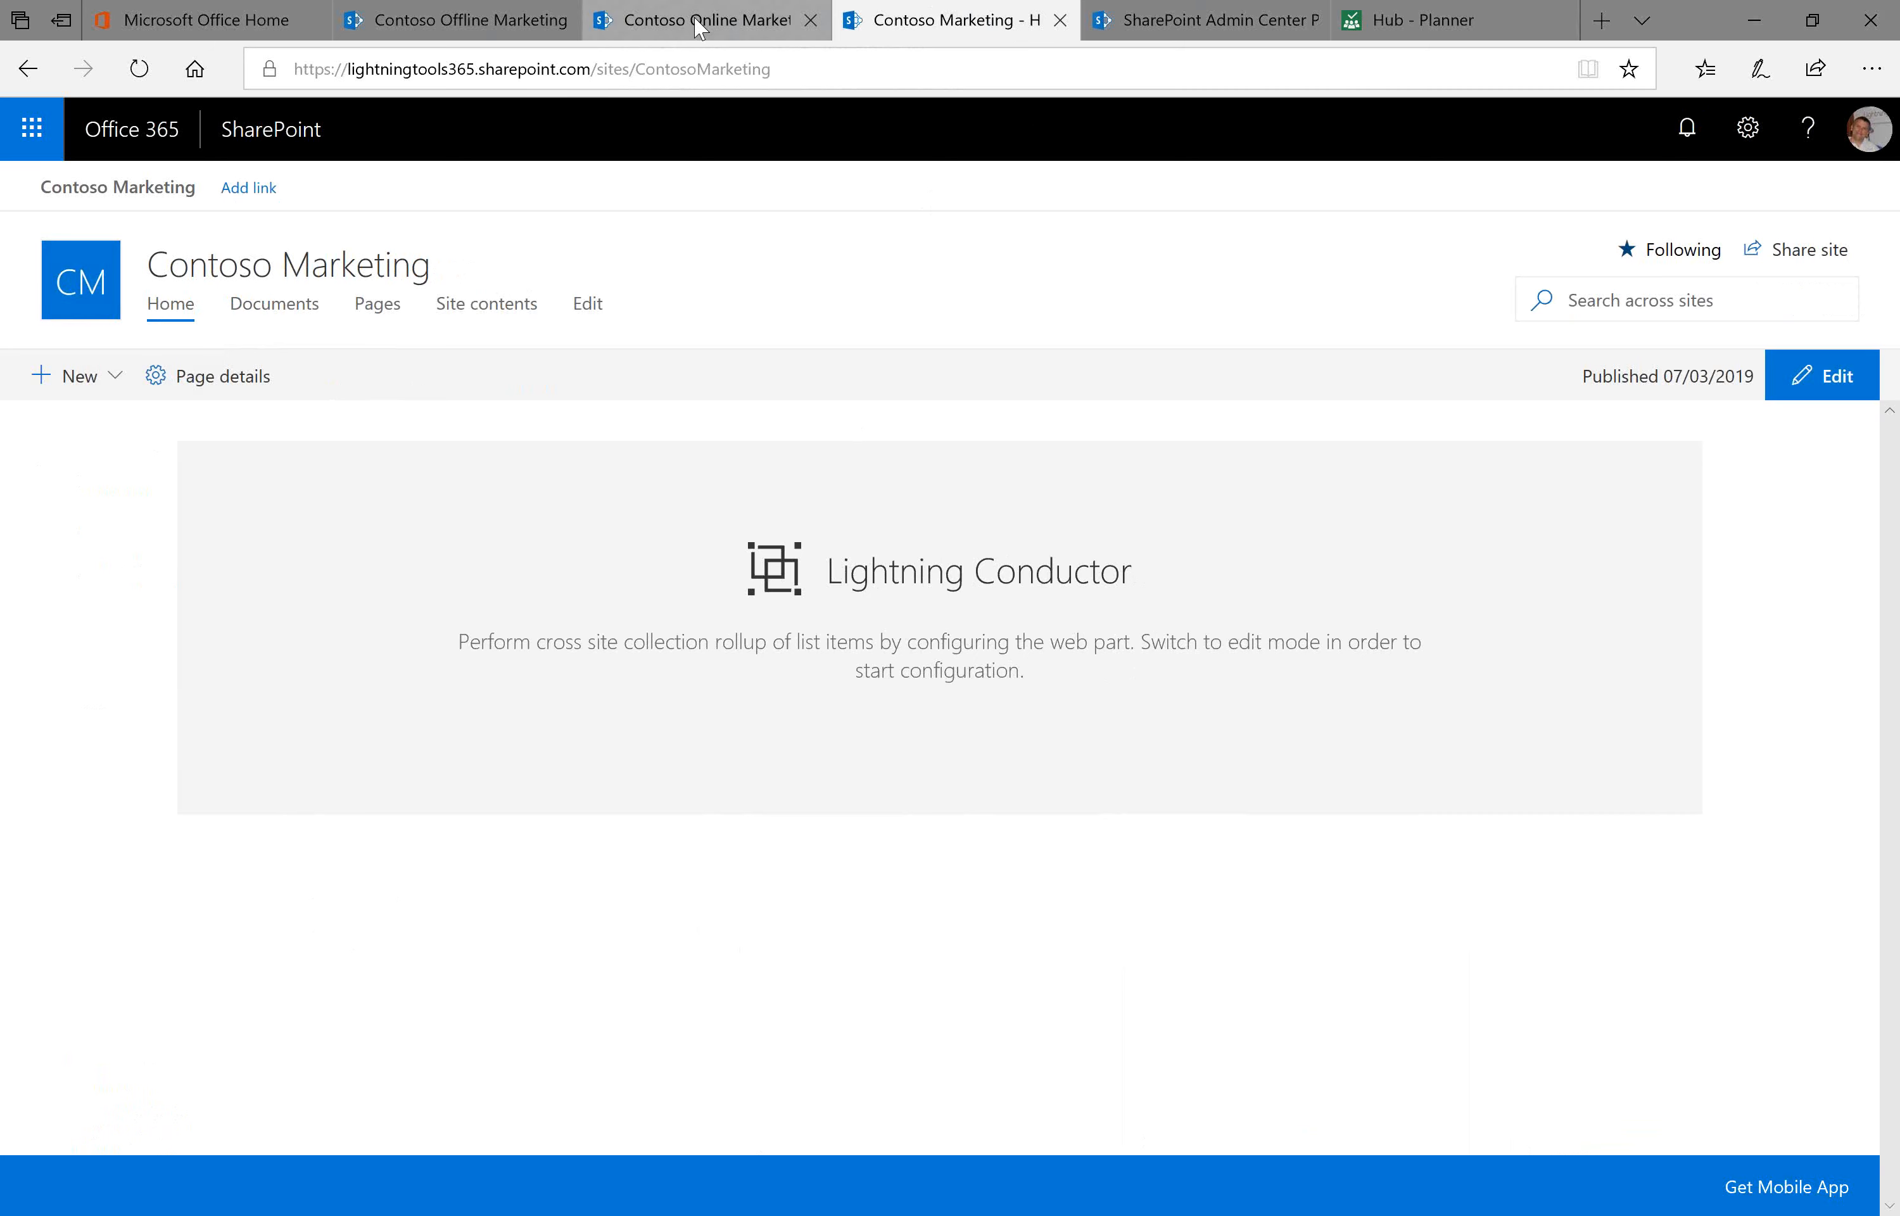
Open the home page of the Contoso Online Marketing site for editing
{"action": "left_click", "coordinate": [469, 45]}
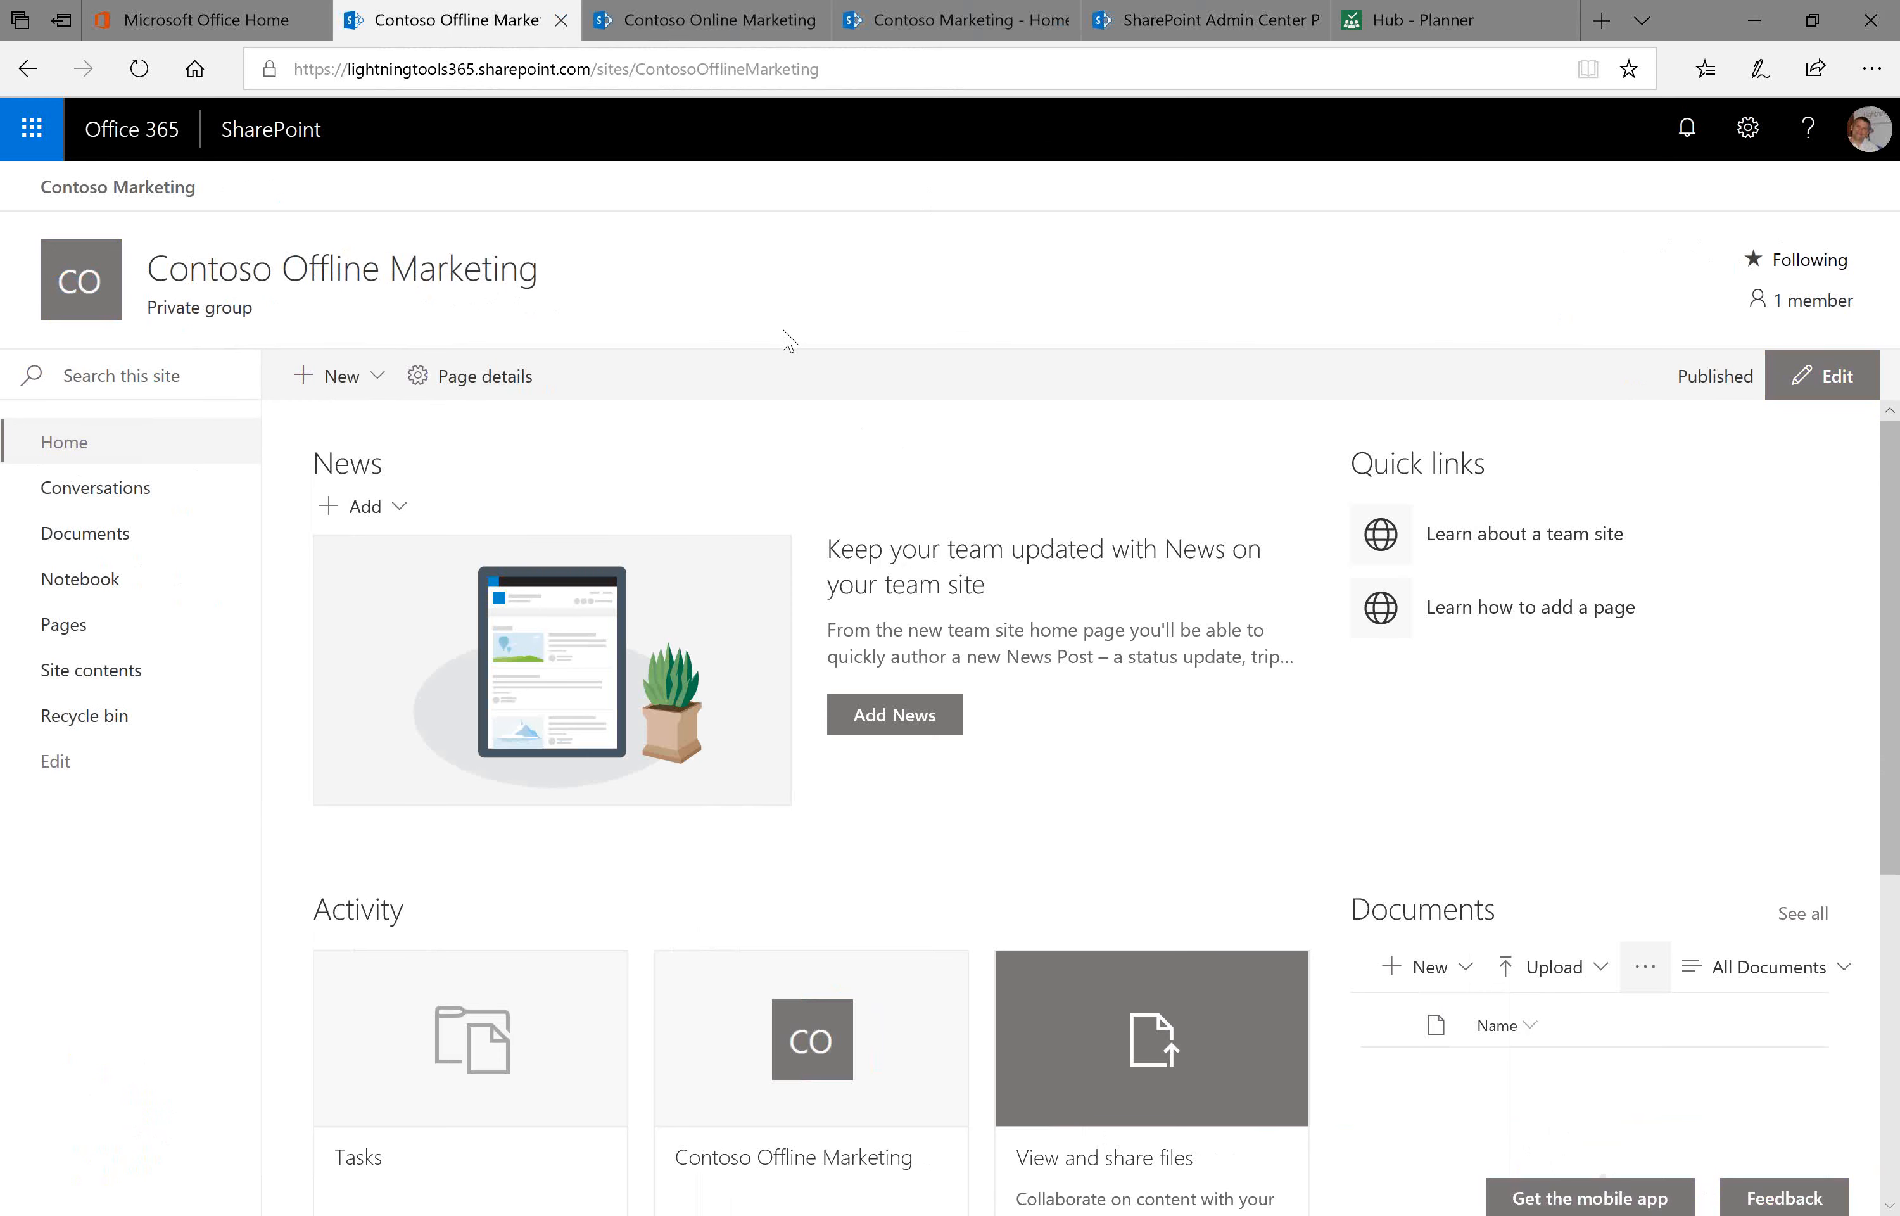
{"action": "left_click", "coordinate": [696, 25]}
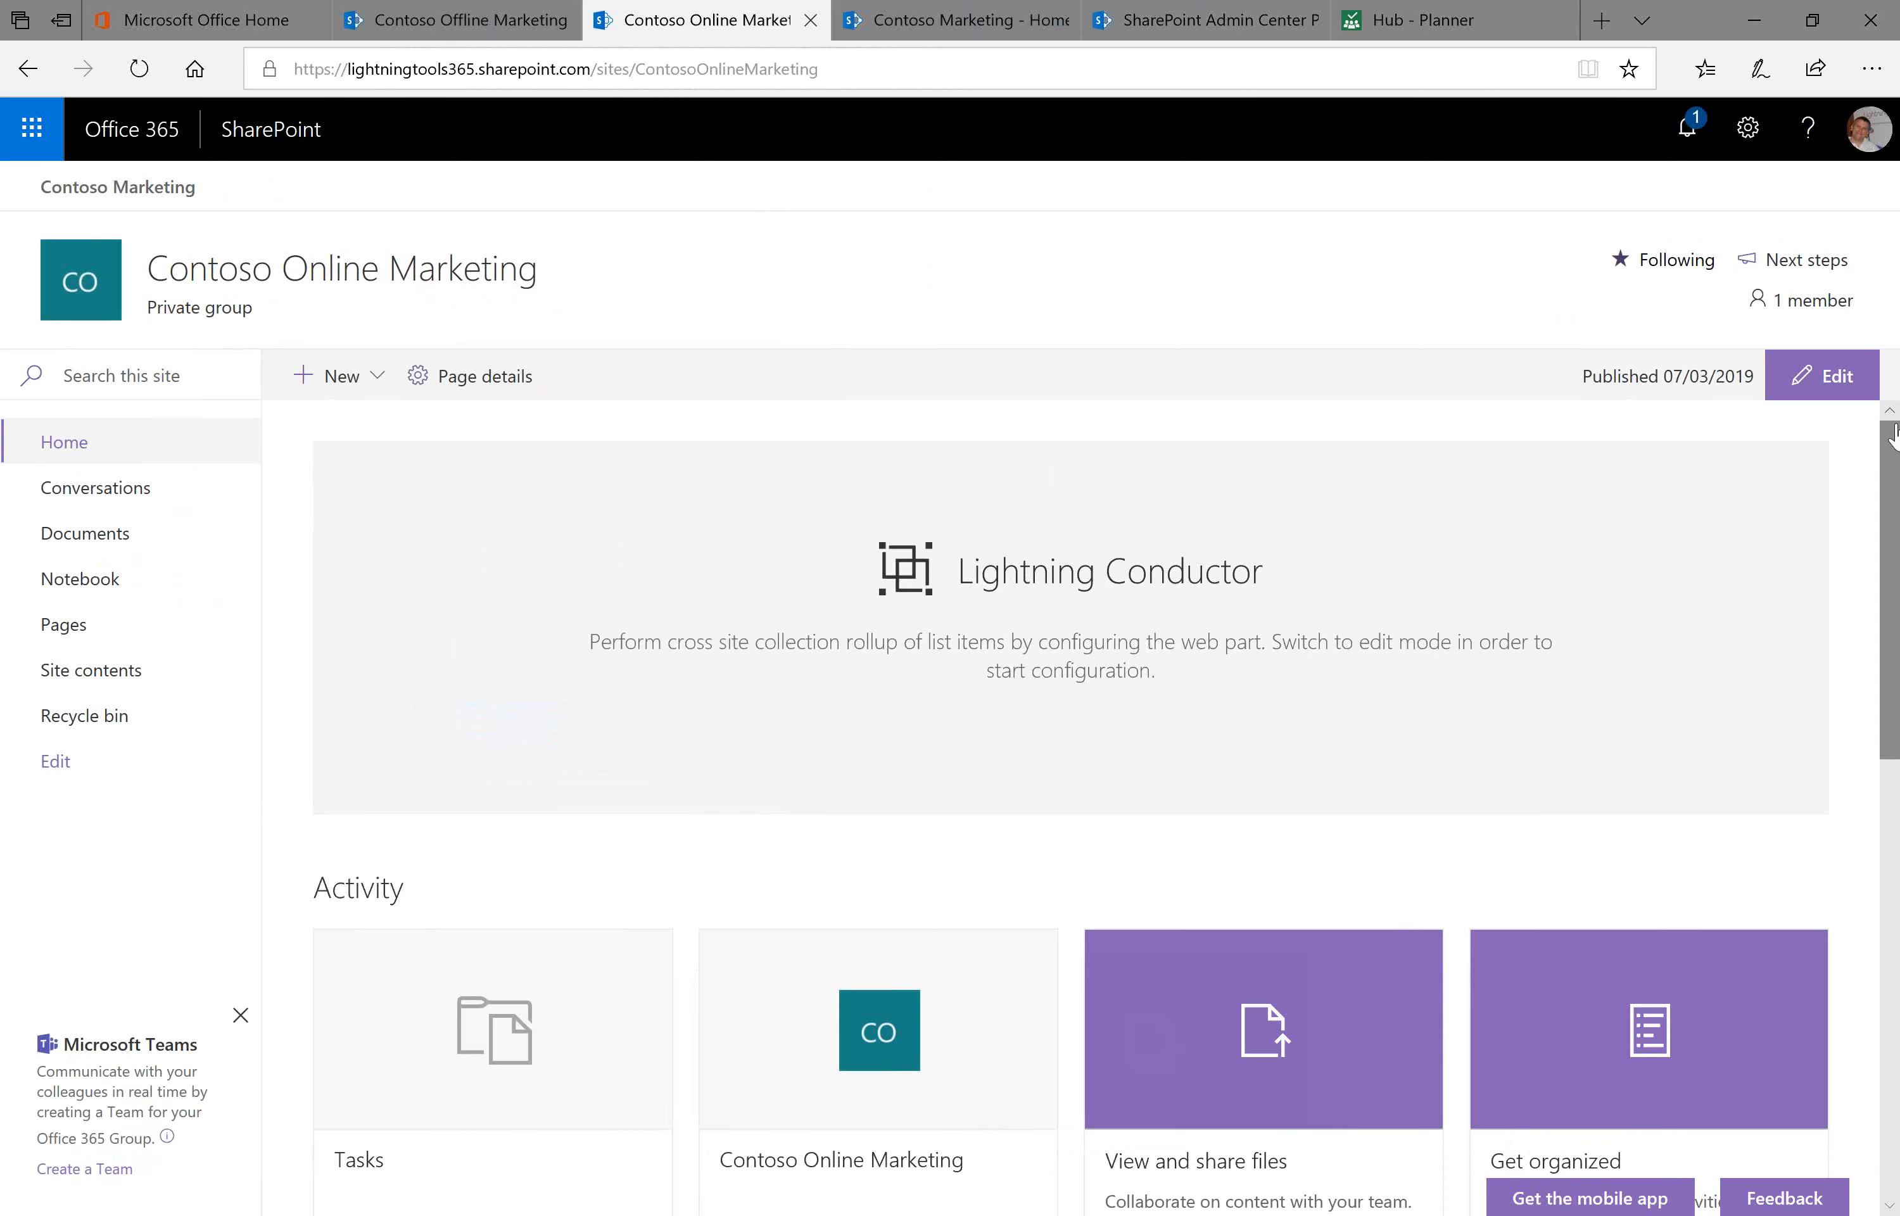
{"action": "left_click", "coordinate": [1811, 390]}
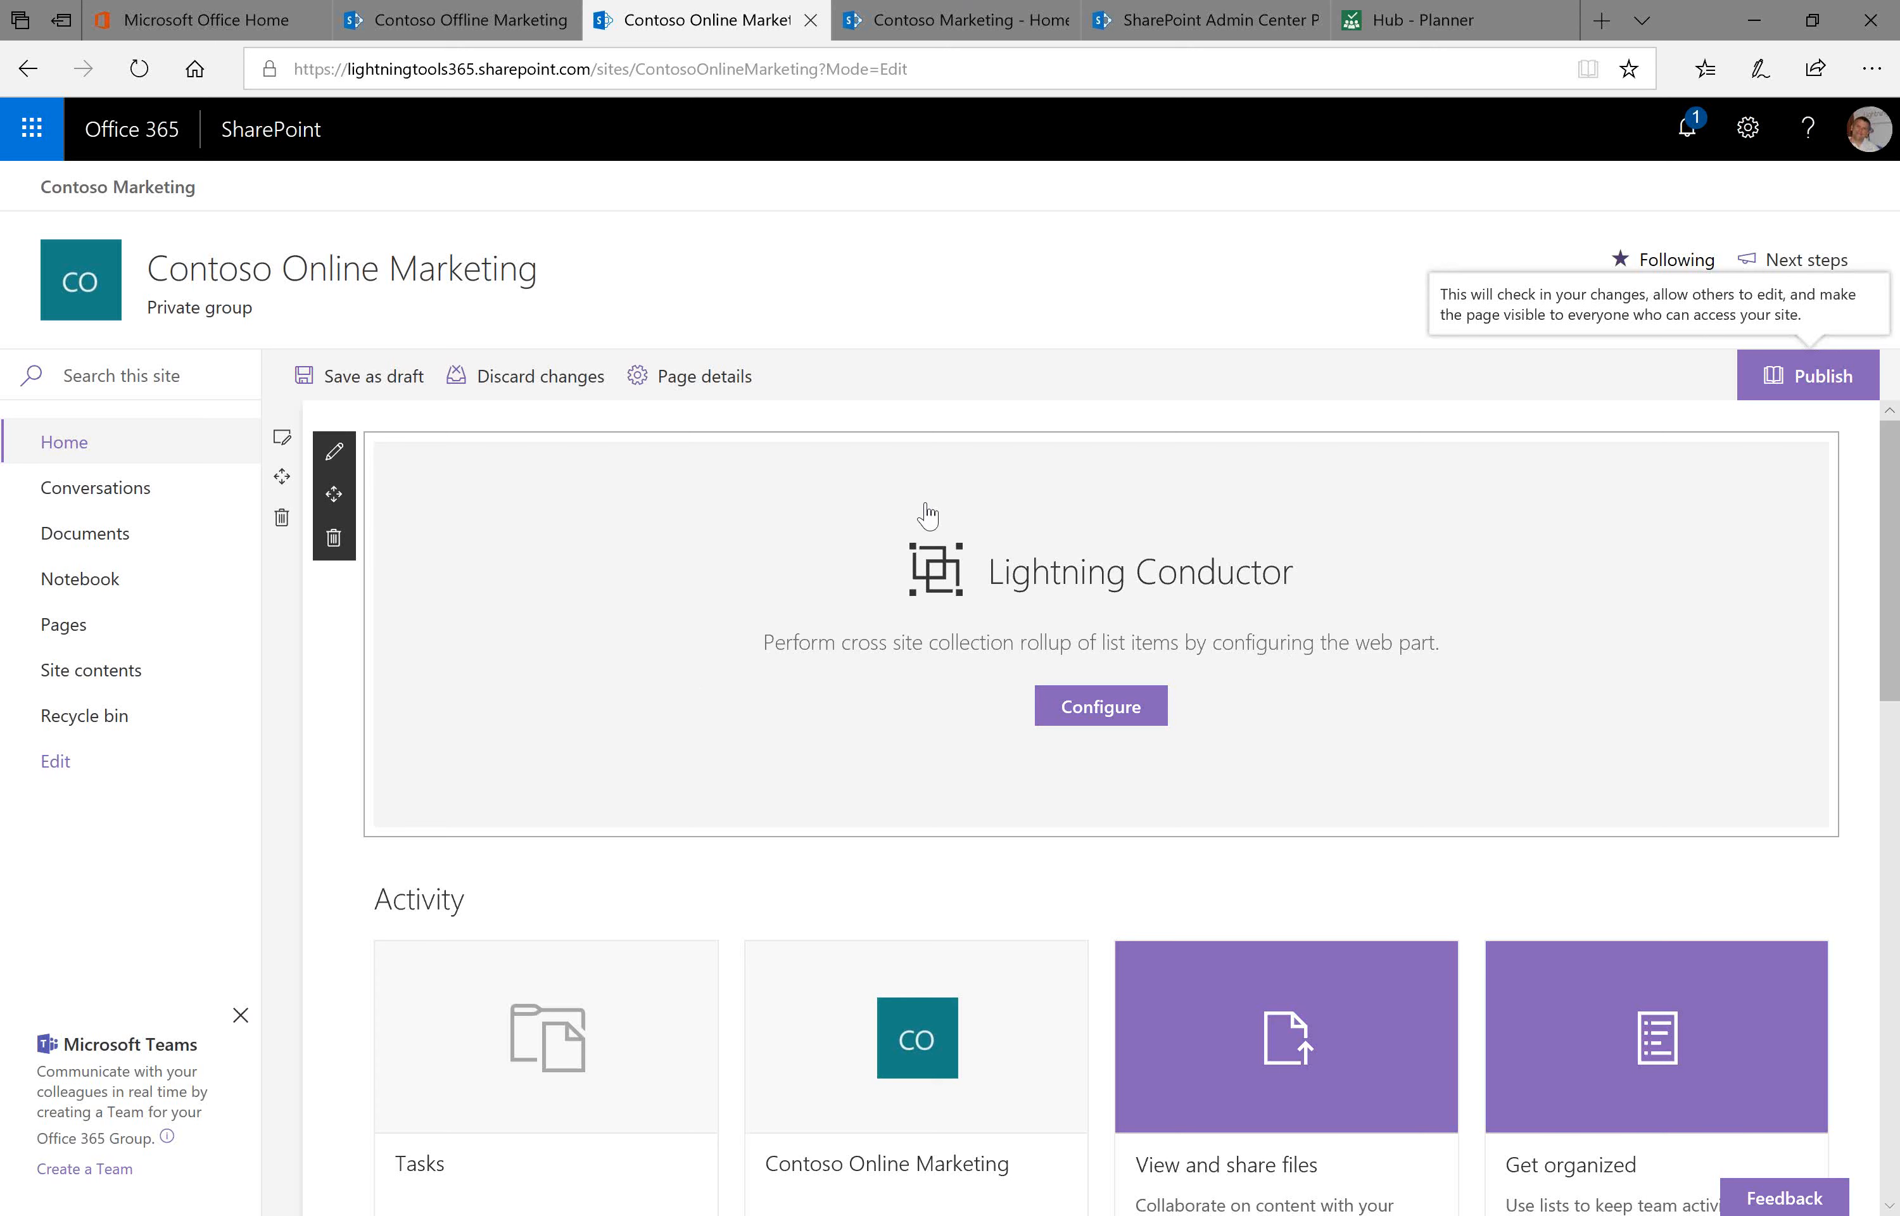
Find the Lightning Conductor web part among the web parts that can be added above the existing one
{"action": "left_click", "coordinate": [1109, 424]}
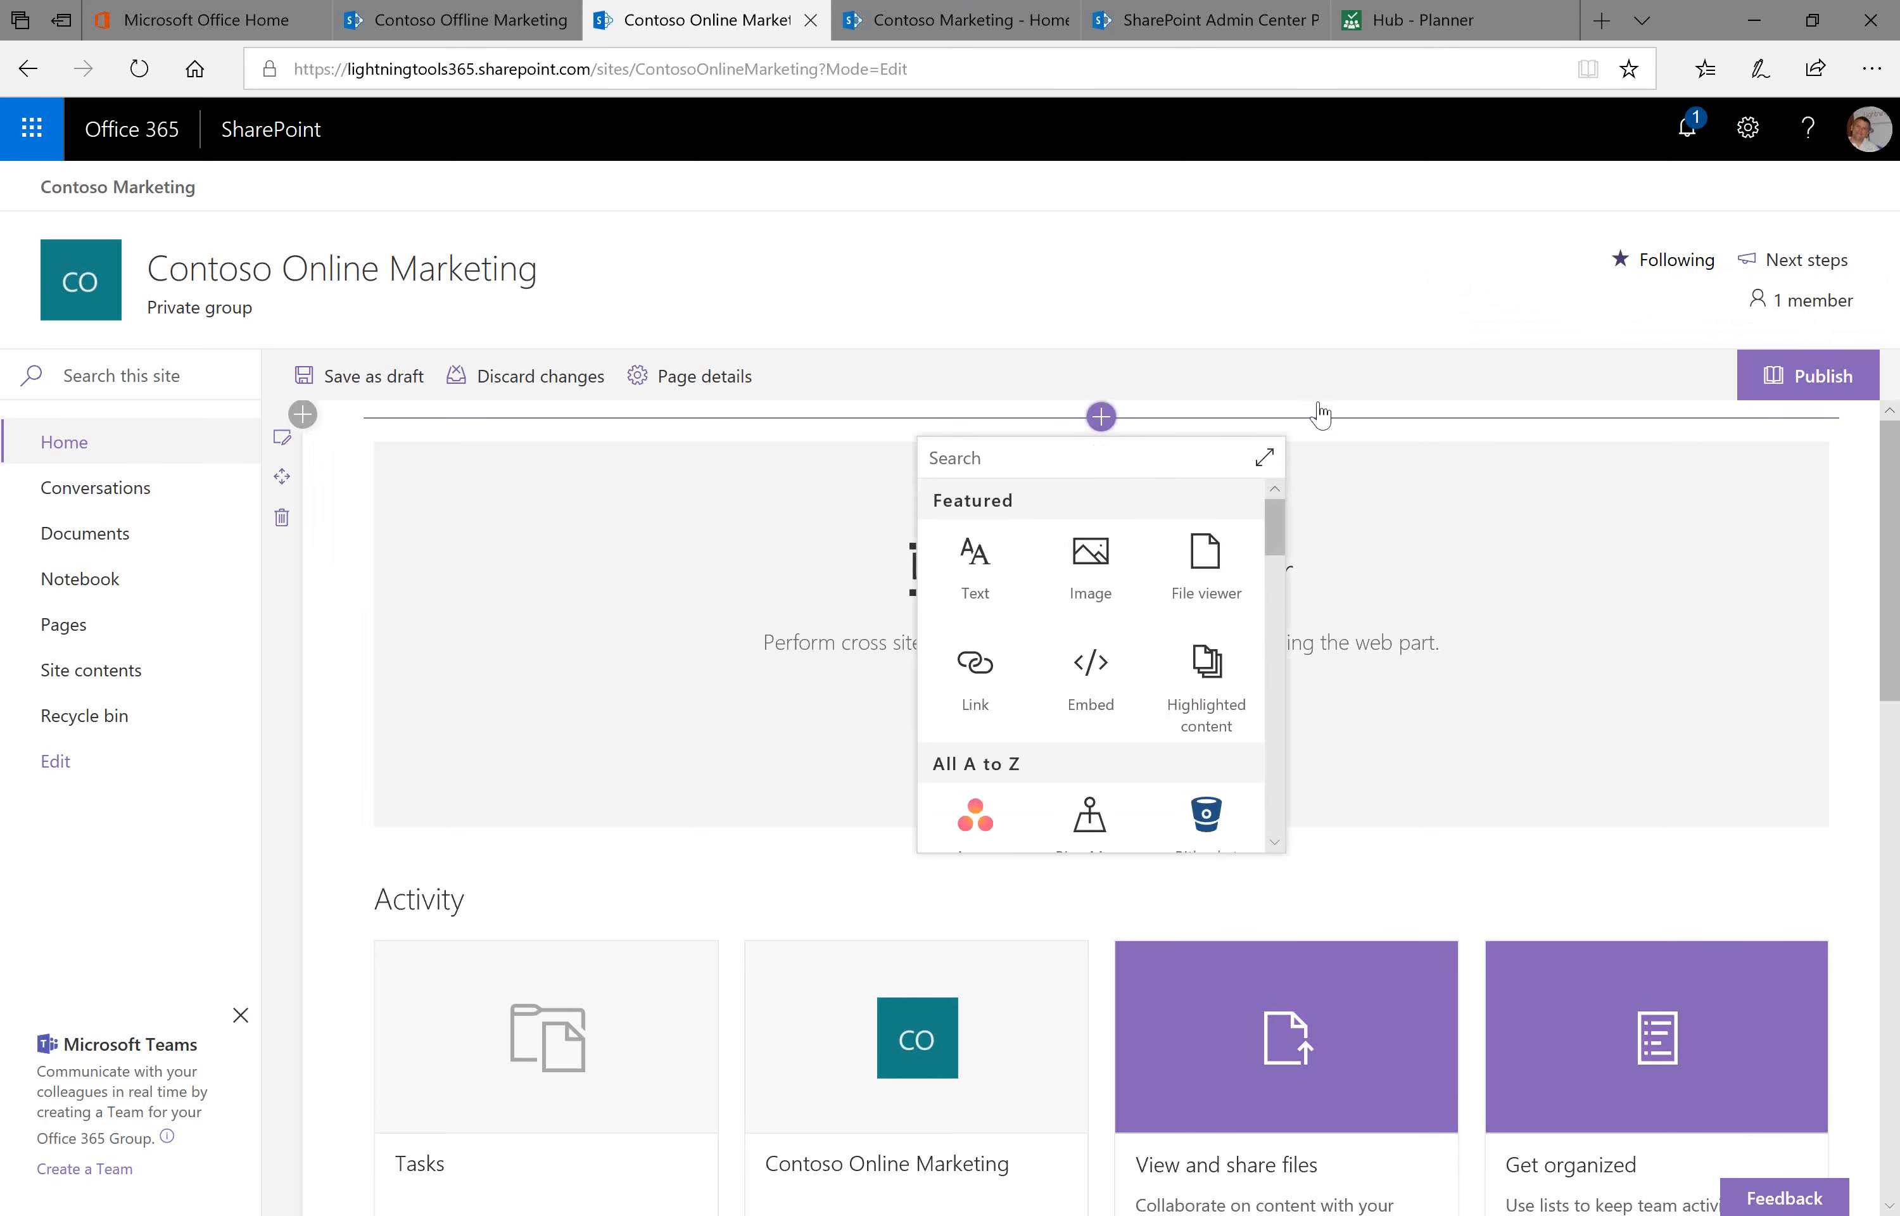
{"action": "left_click_drag", "start_coordinate": [1275, 548], "coordinate": [1275, 684]}
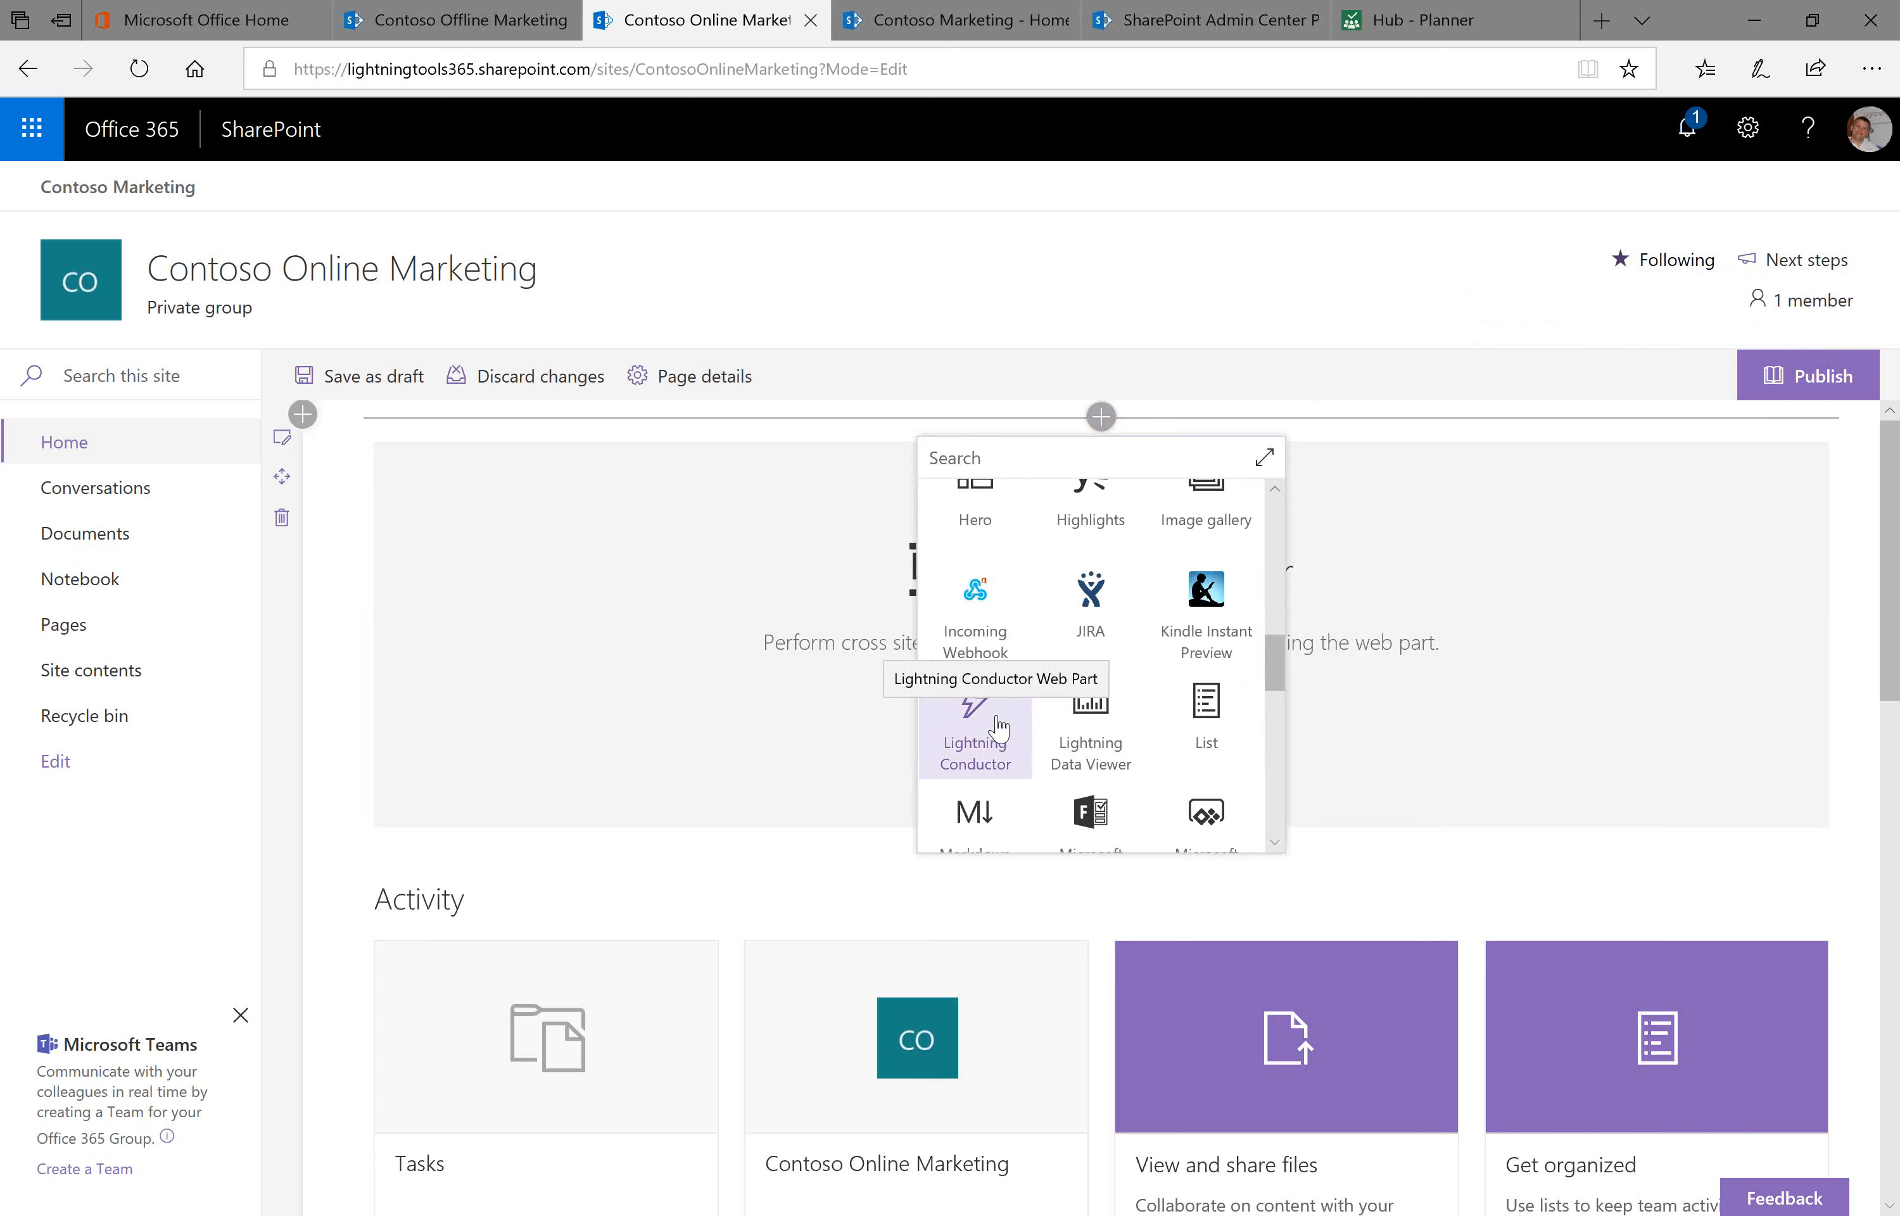
{"action": "left_click", "coordinate": [978, 728]}
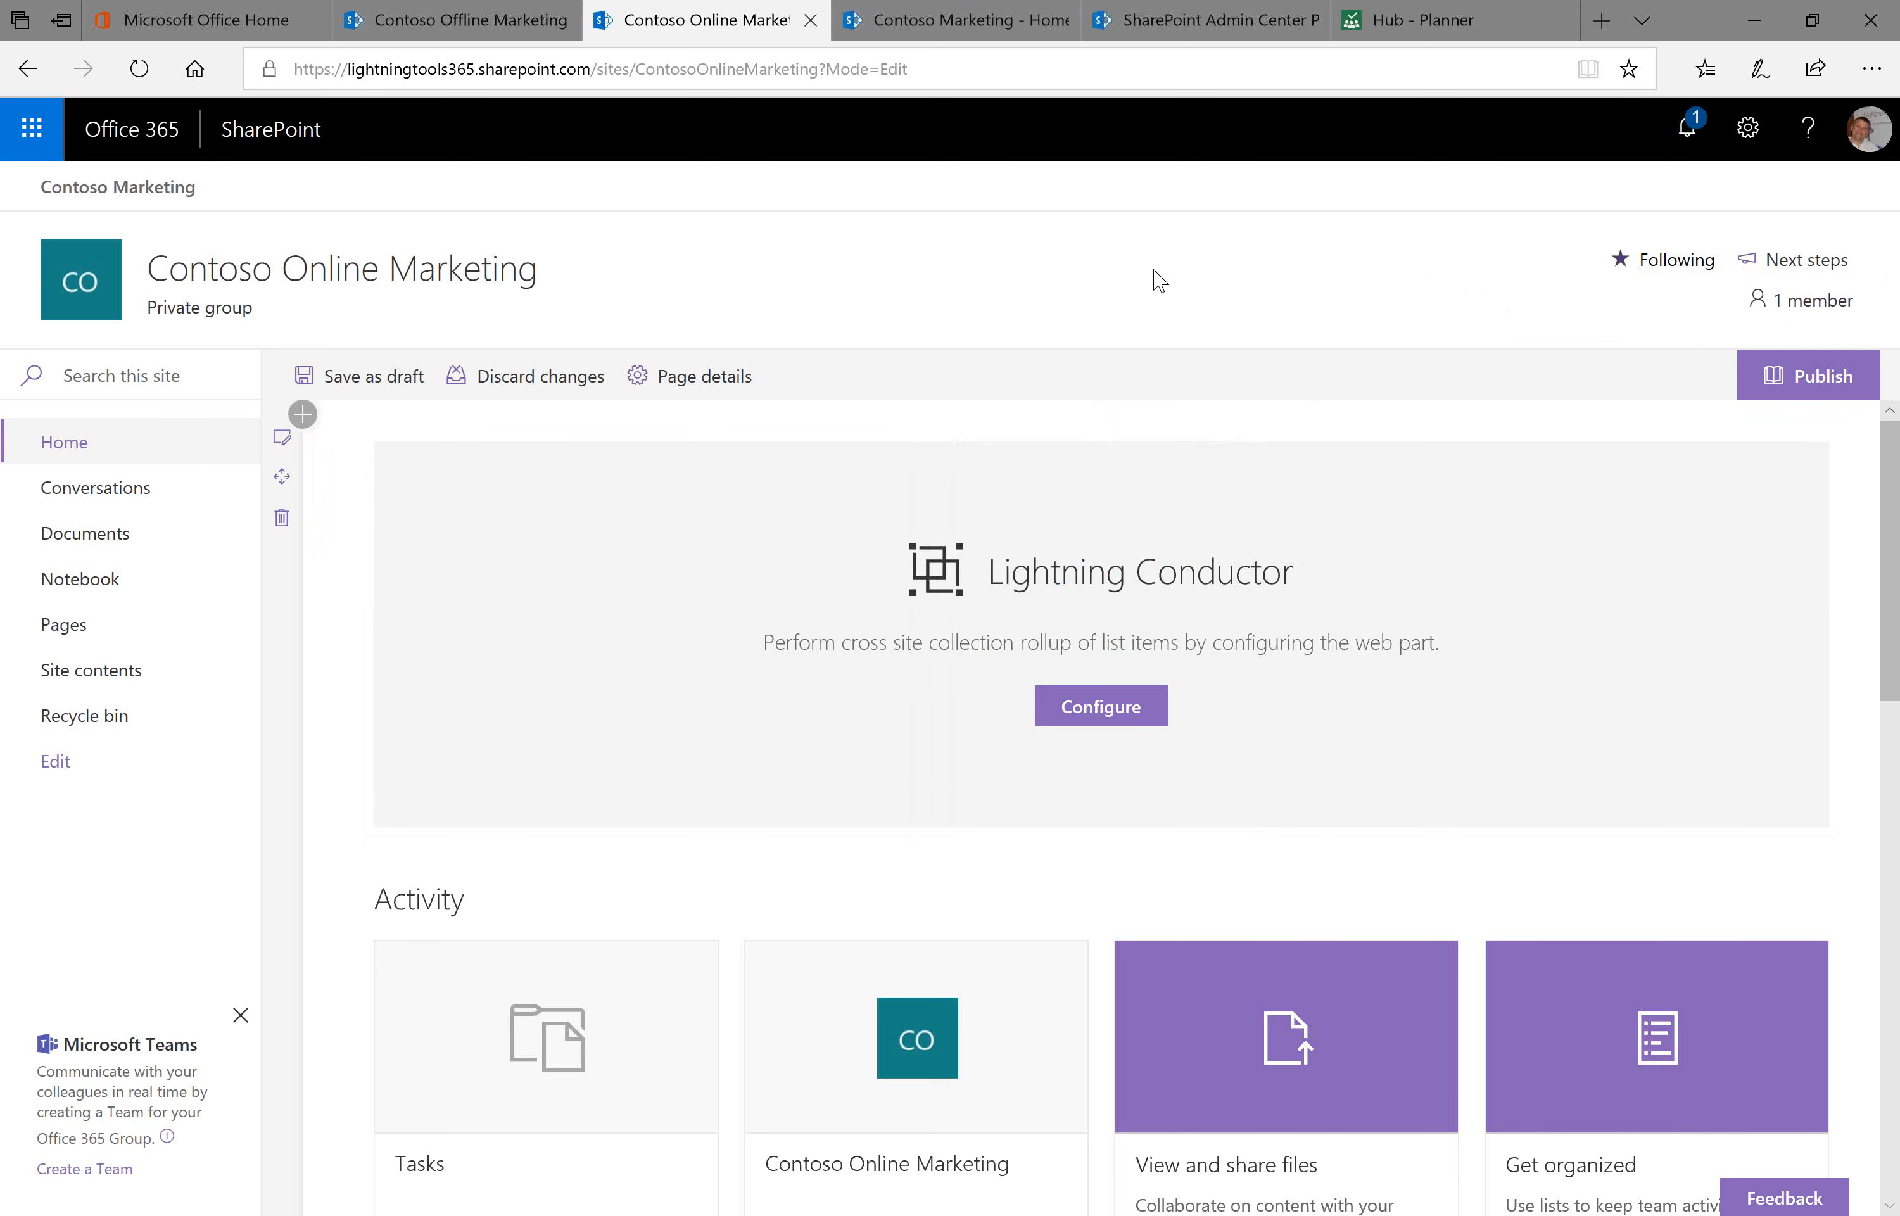
Configure the Lightning Conductor web part to view Tasks, refined to All Tasks, from Current Site and Associated Sites
{"action": "left_click", "coordinate": [1116, 717]}
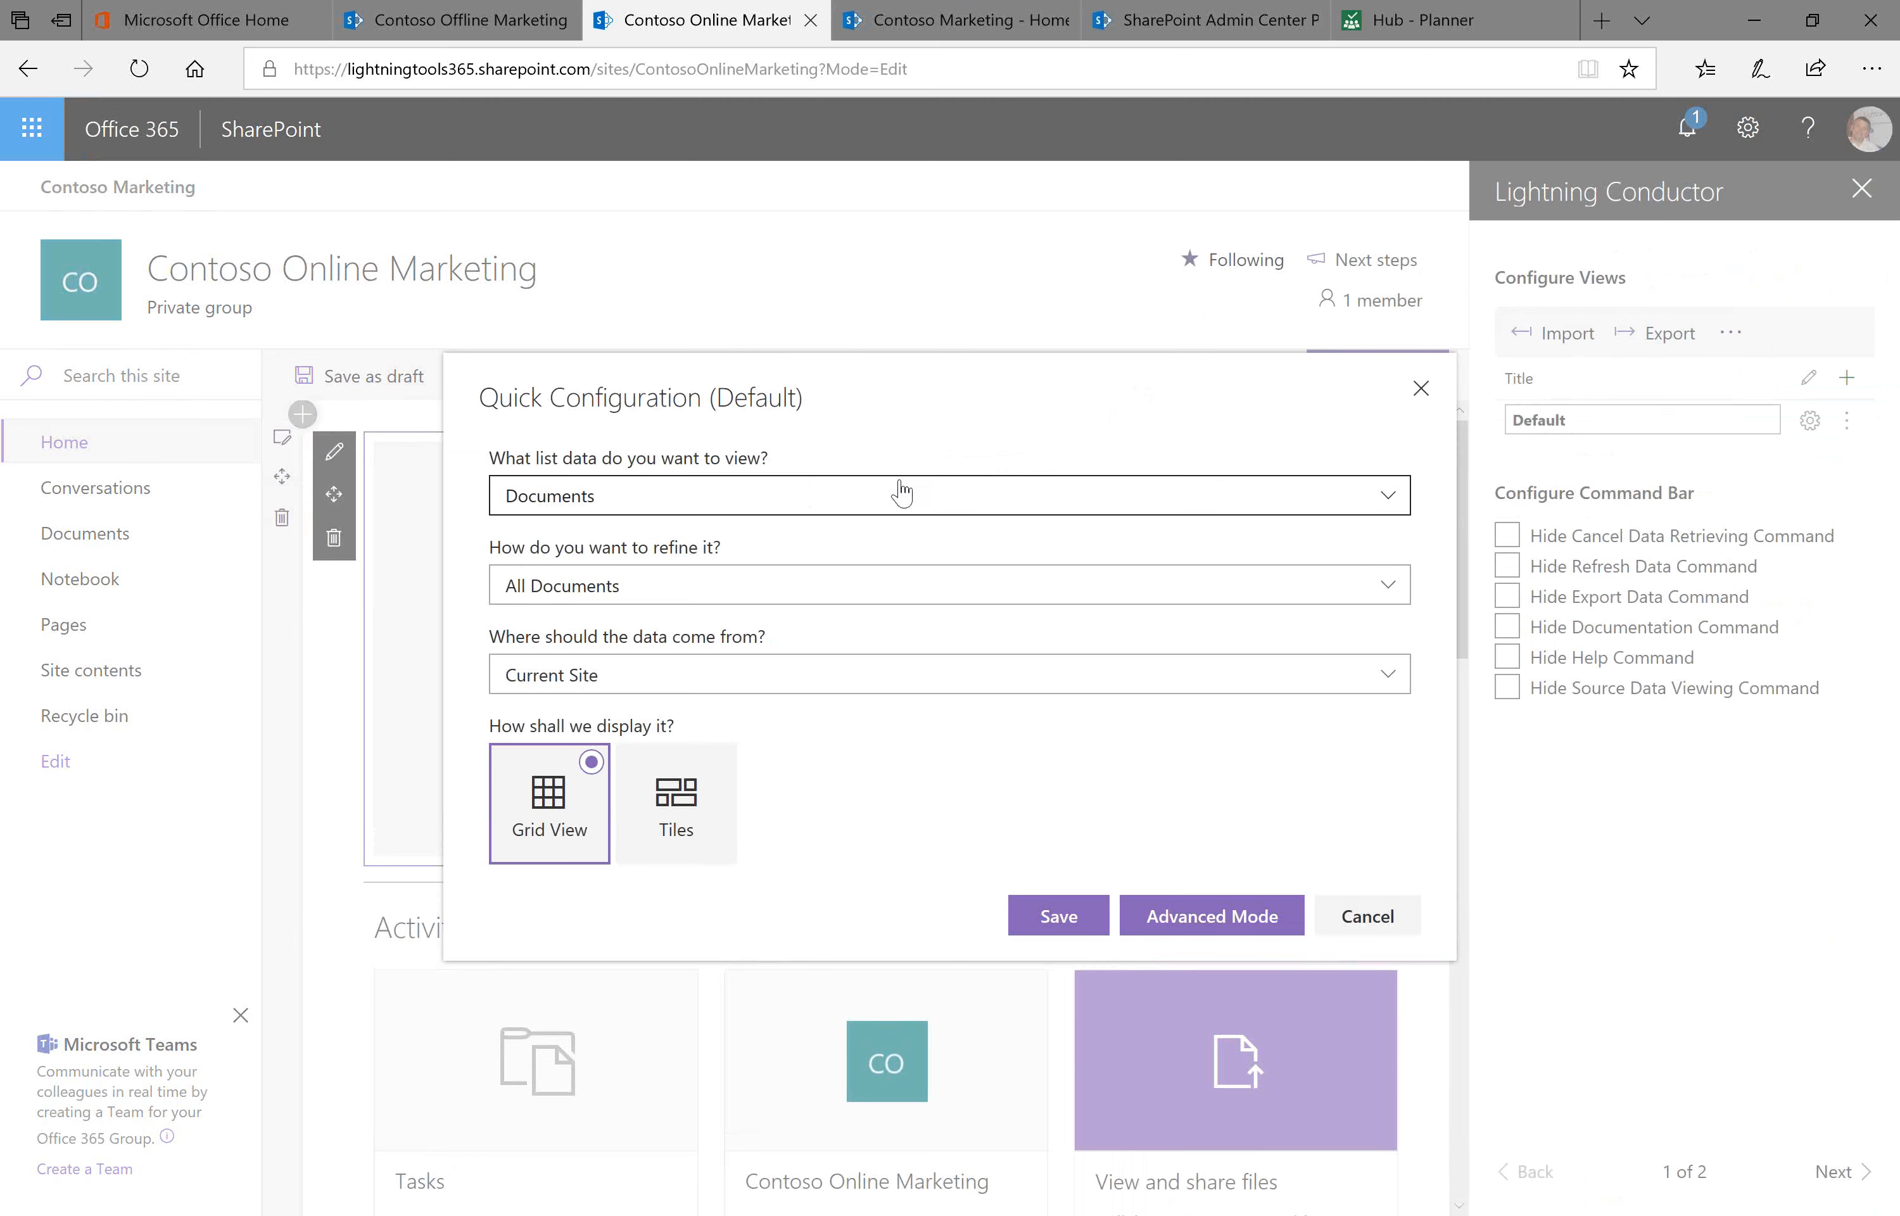
{"action": "left_click", "coordinate": [907, 509]}
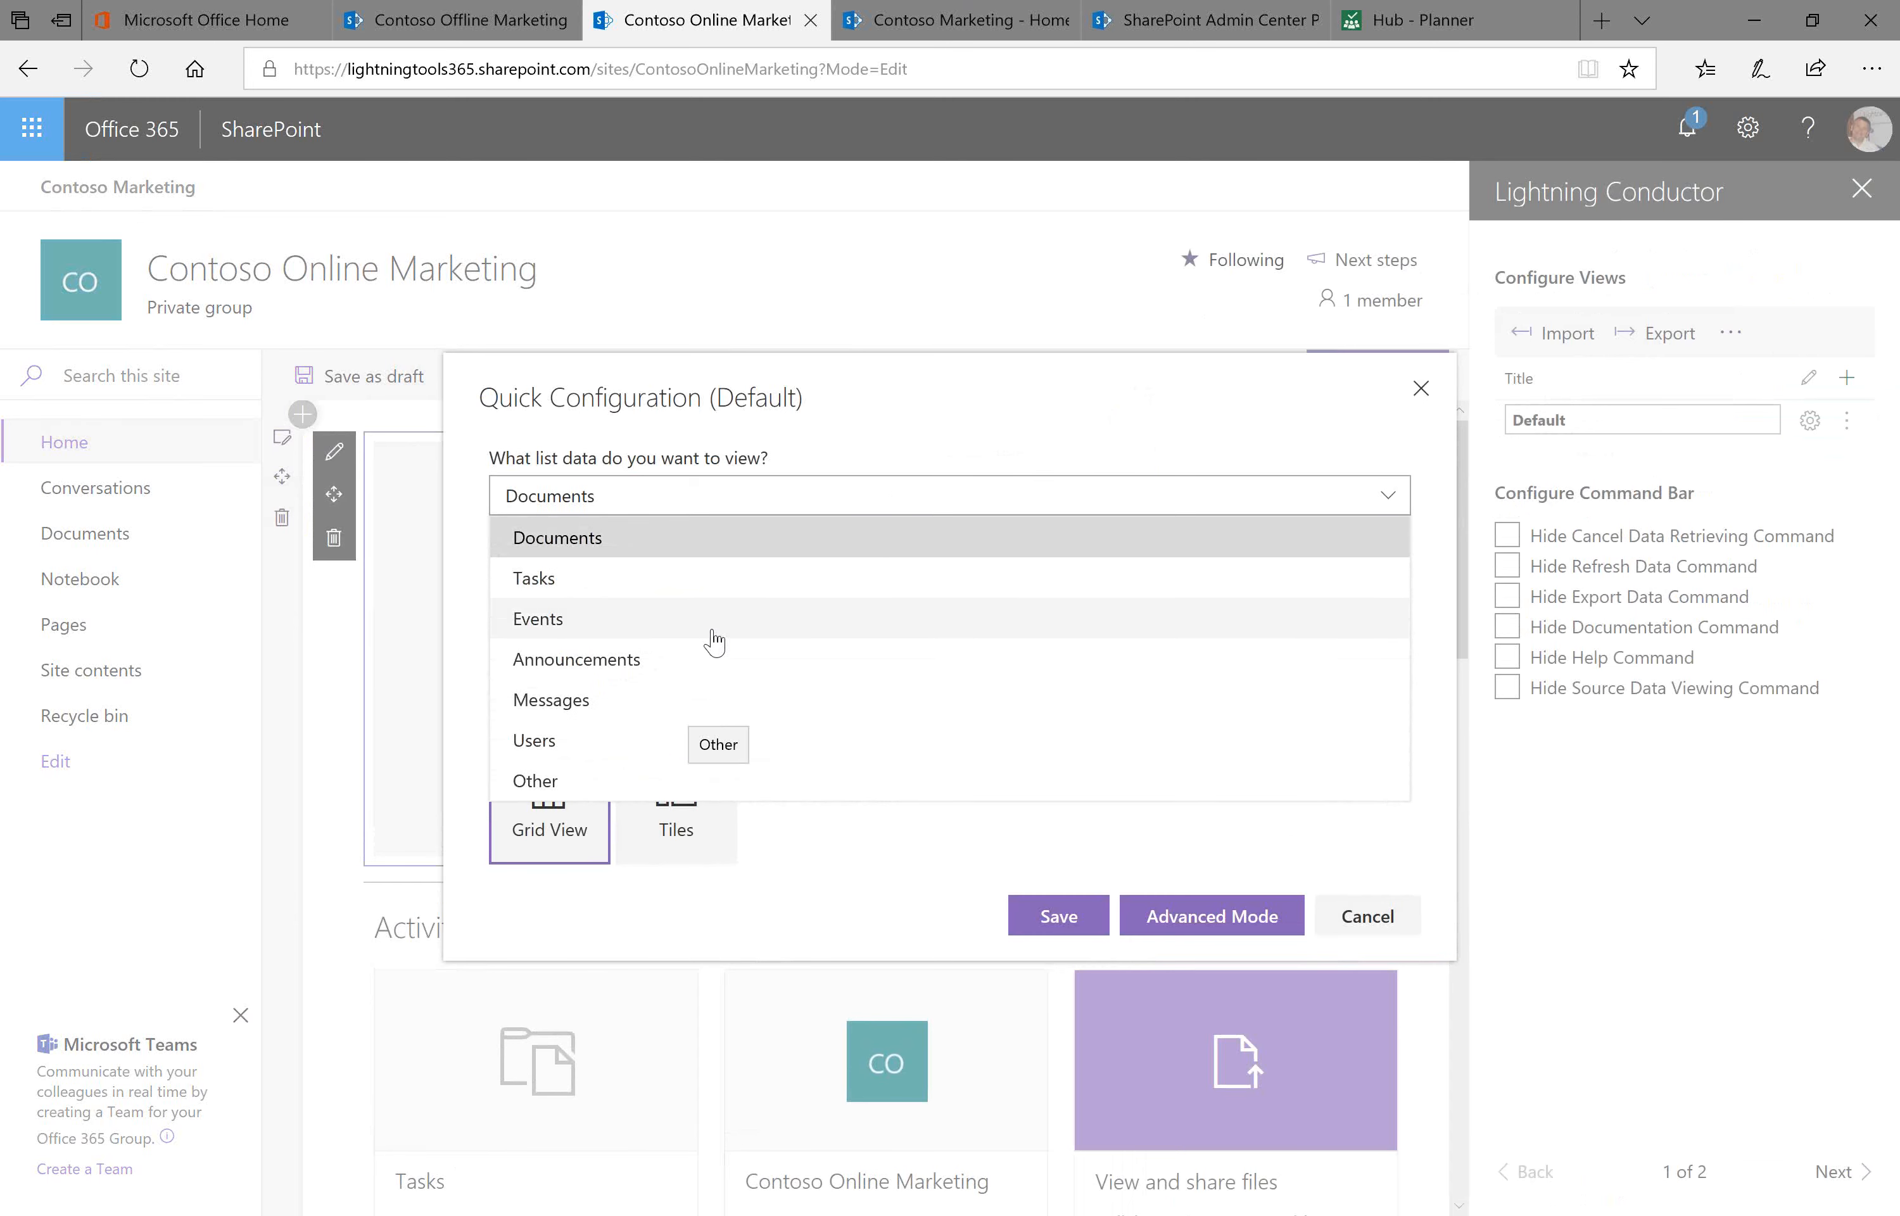
{"action": "left_click", "coordinate": [582, 580]}
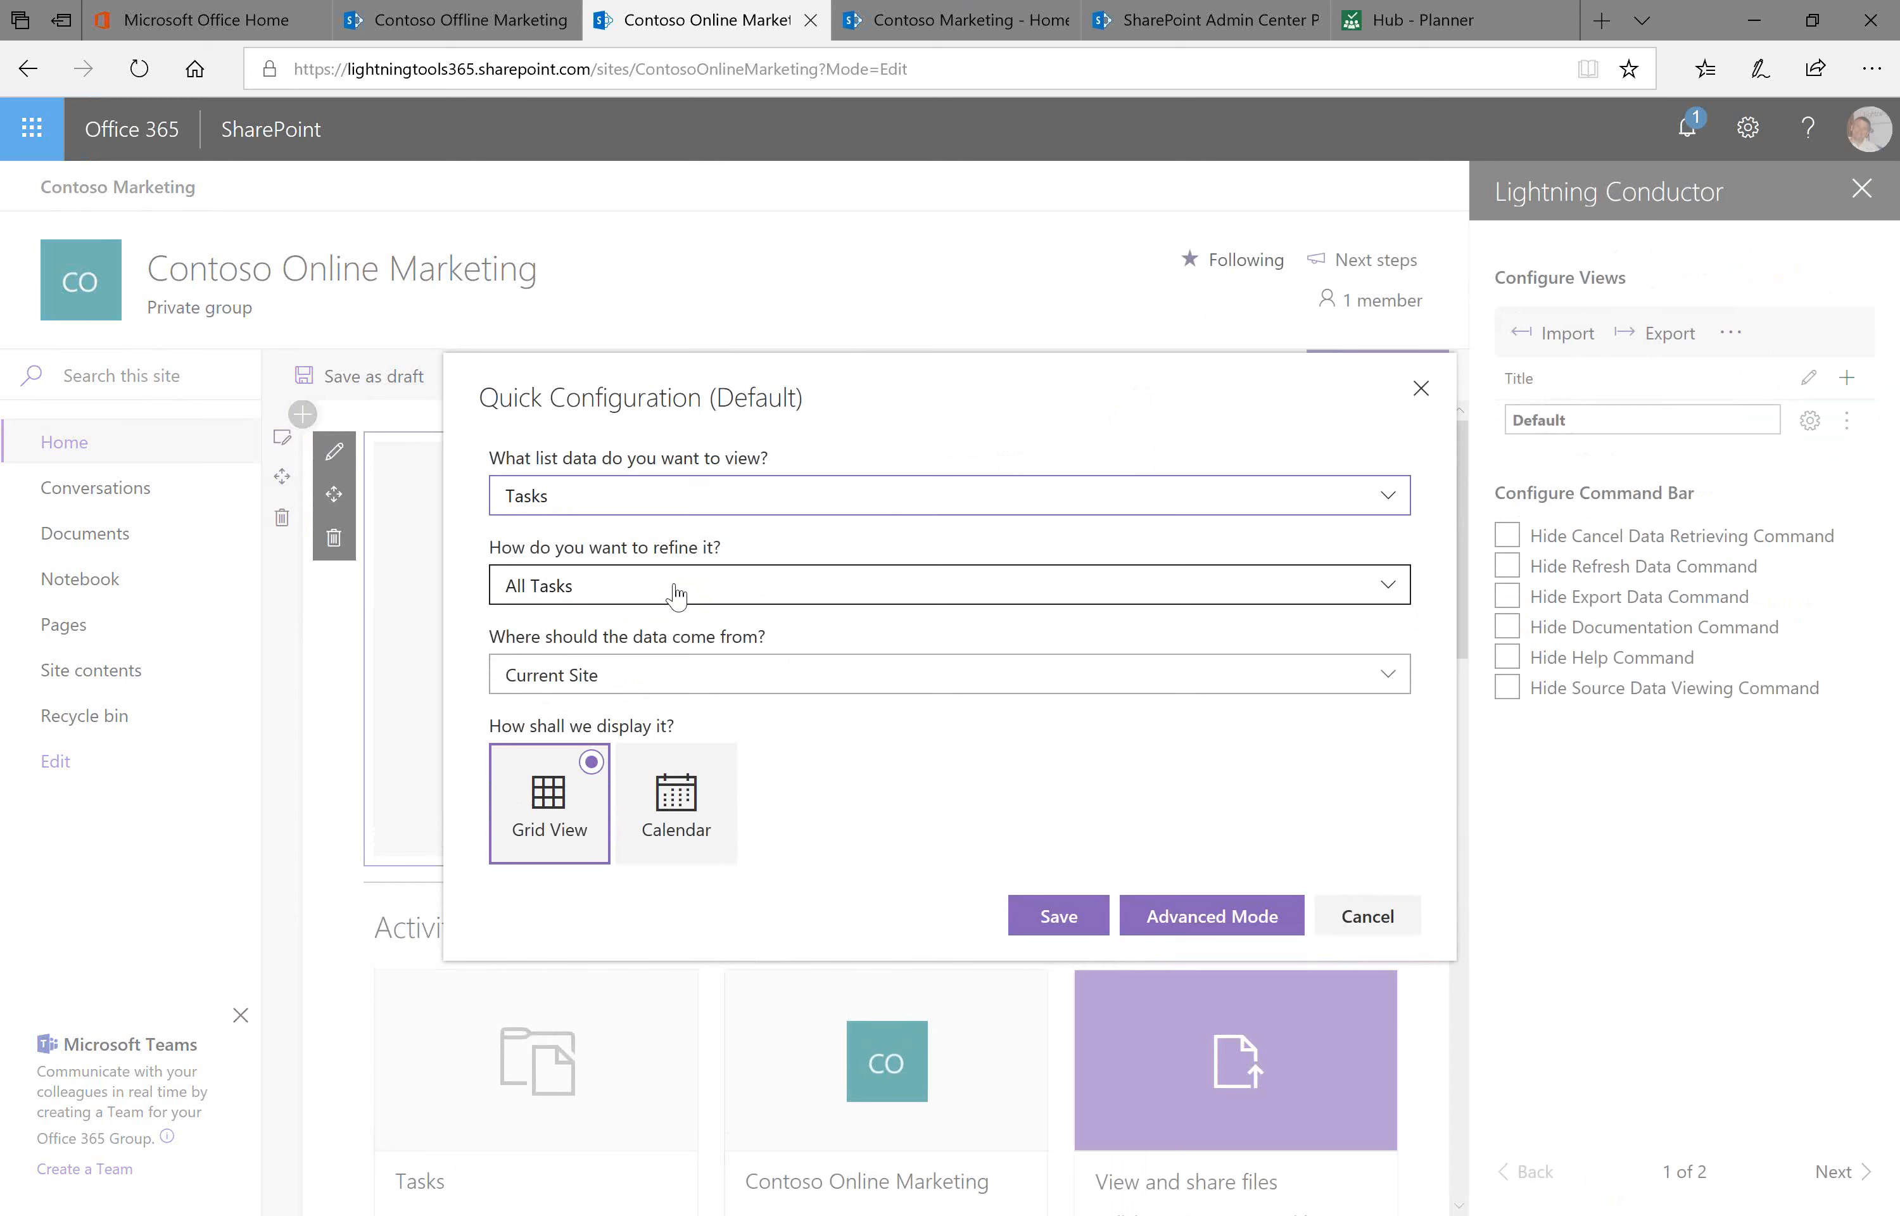
{"action": "left_click", "coordinate": [769, 593]}
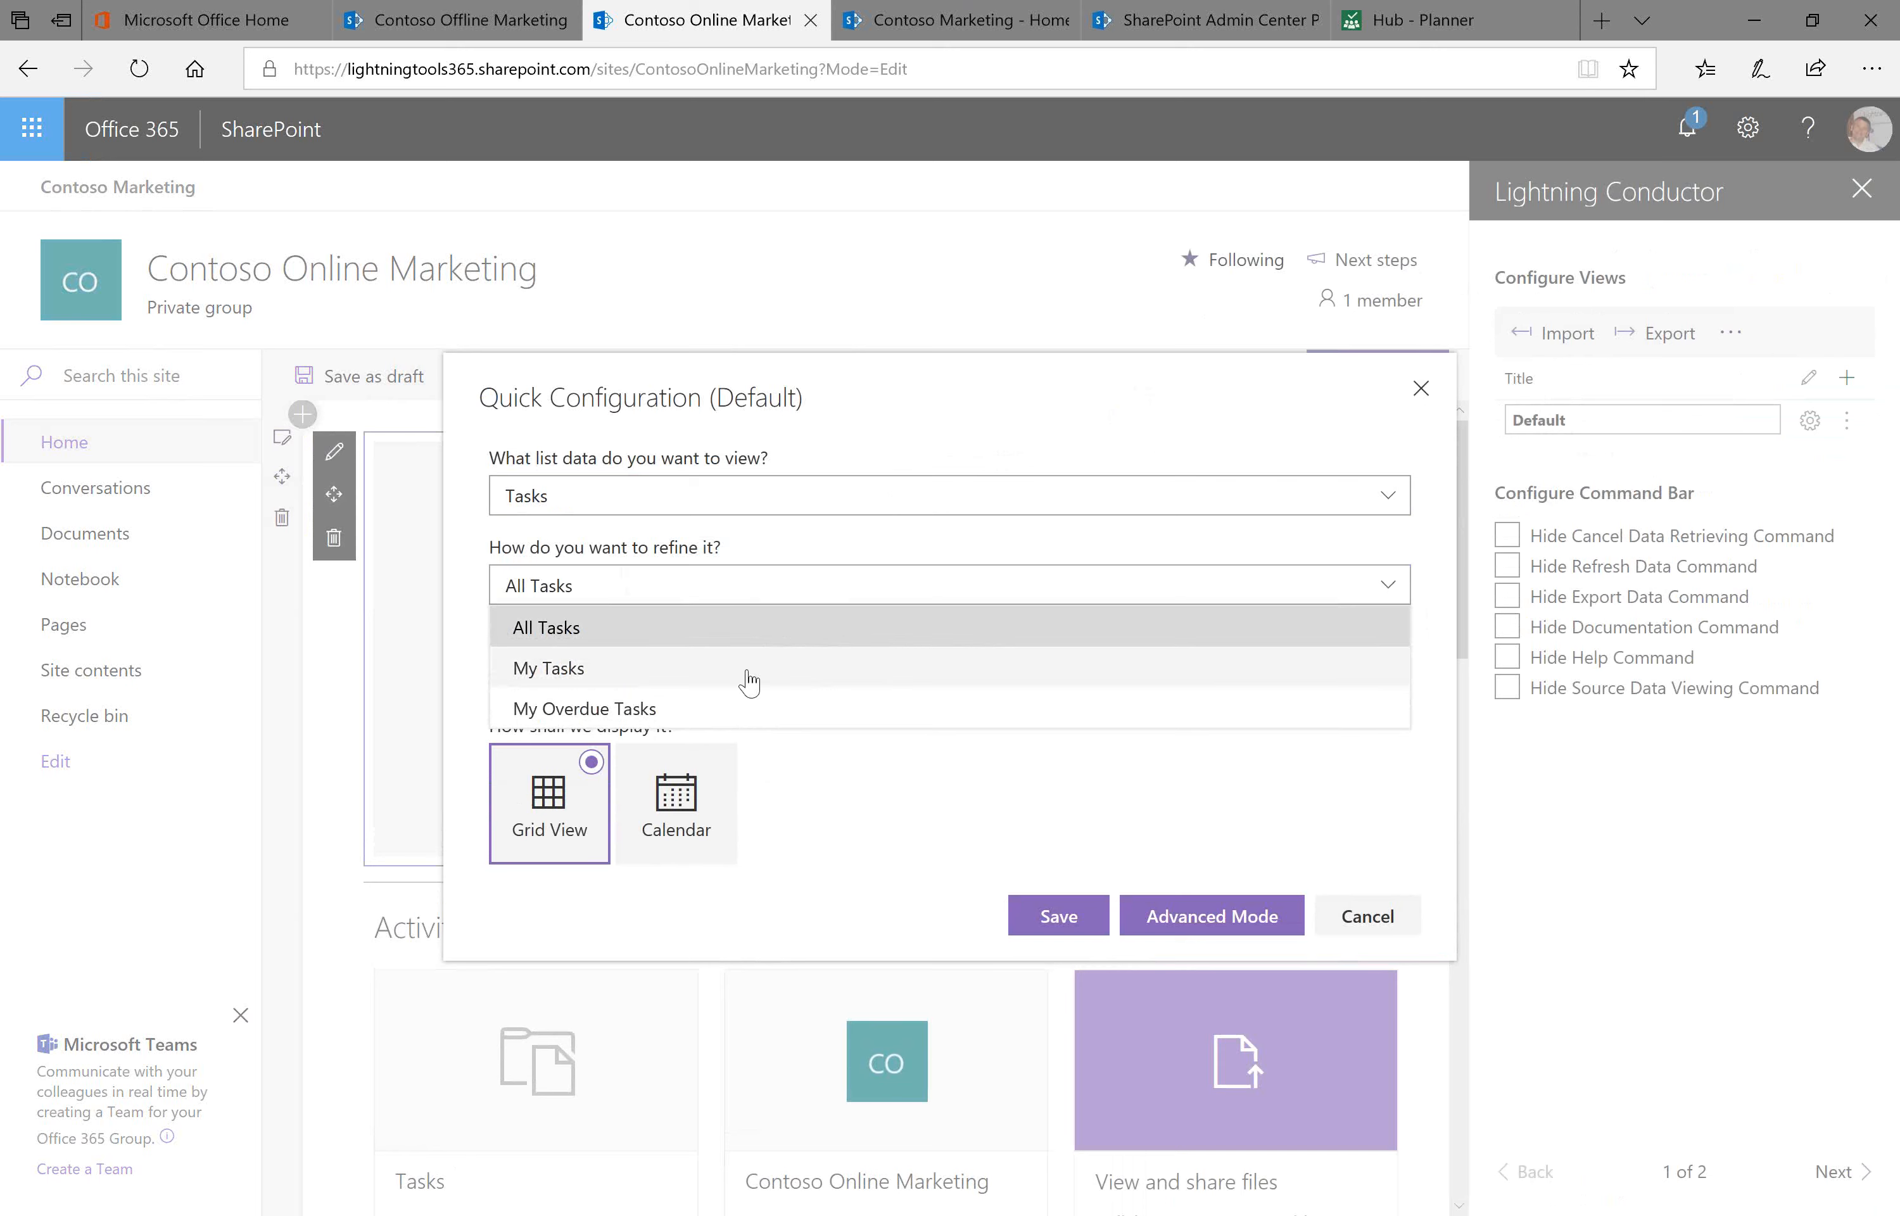
{"action": "left_click", "coordinate": [729, 630]}
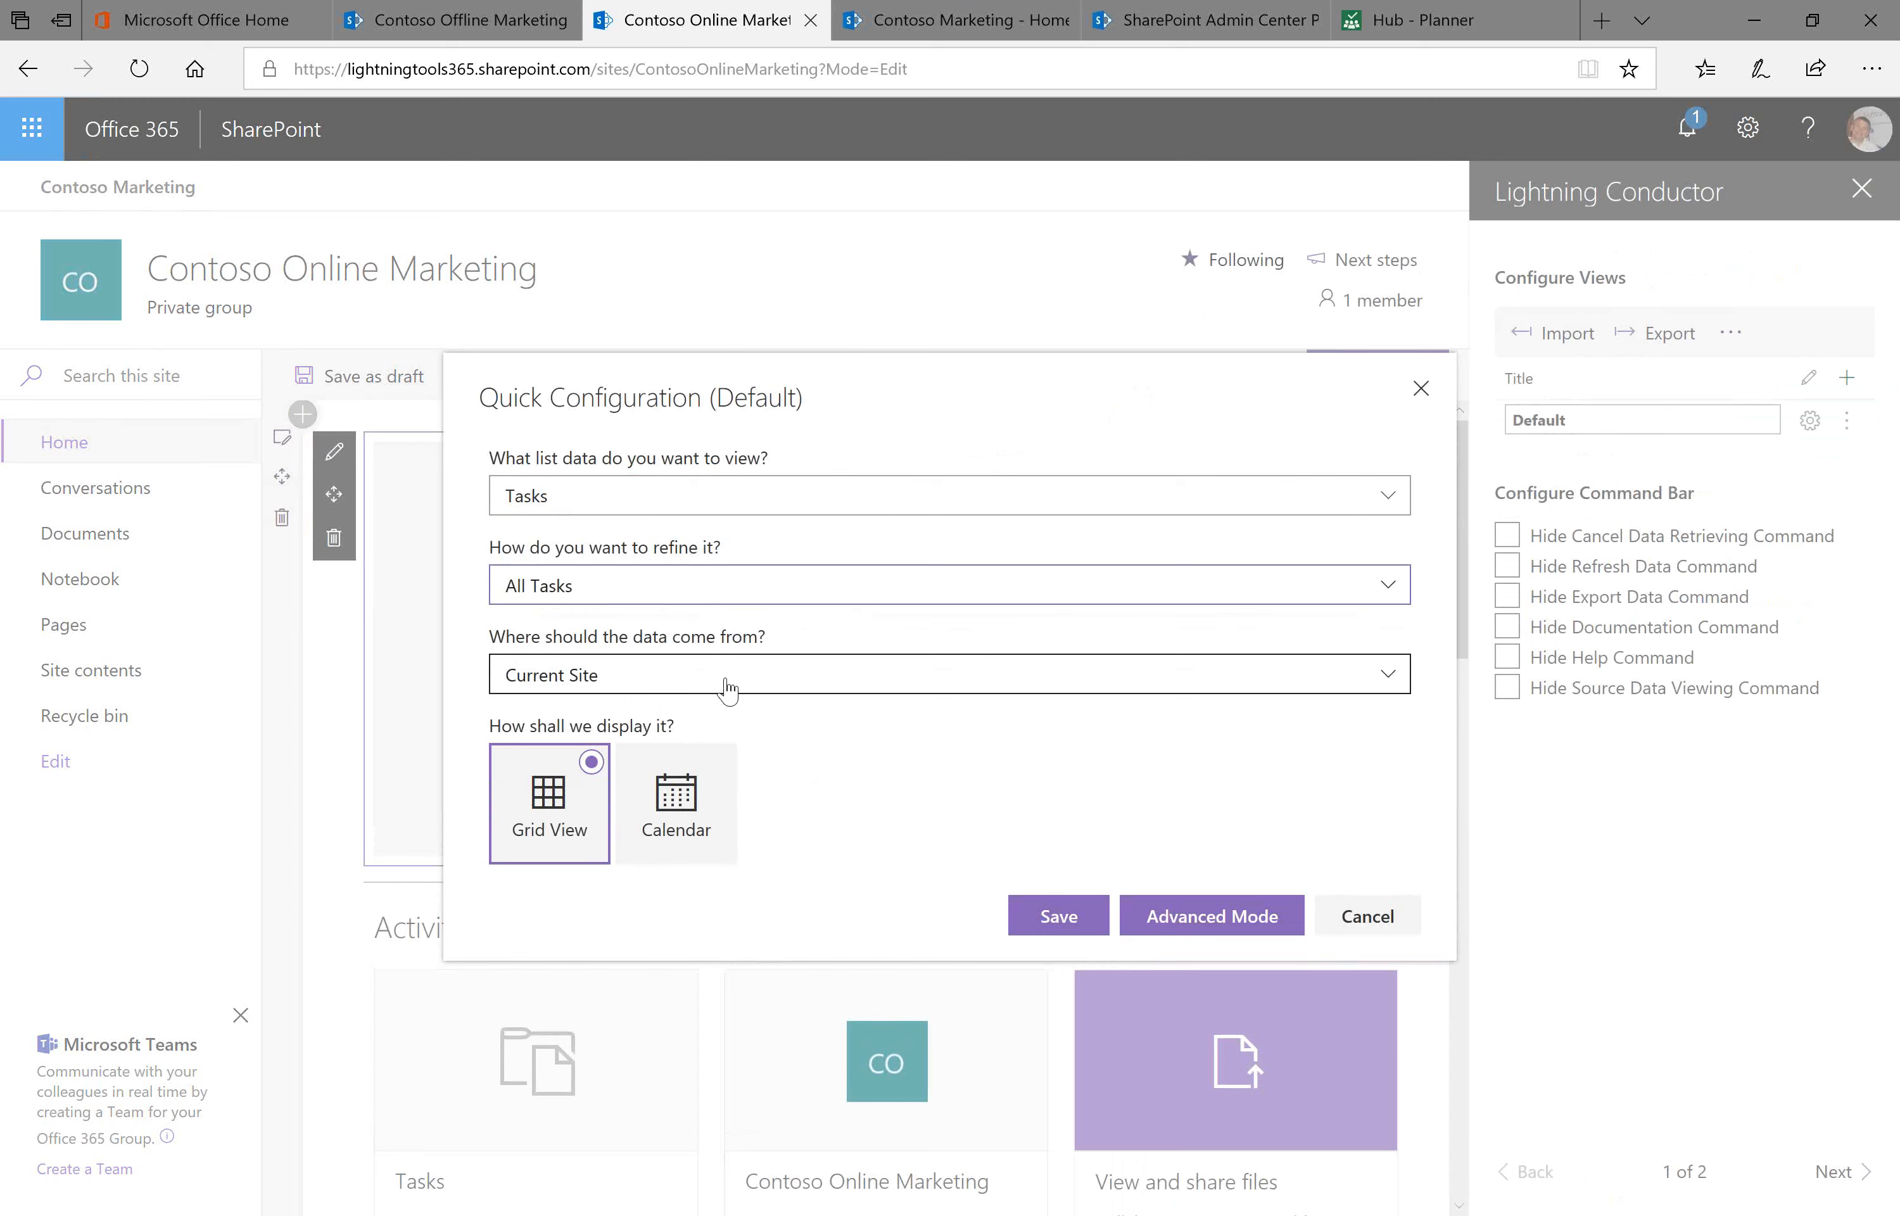
{"action": "left_click", "coordinate": [728, 675]}
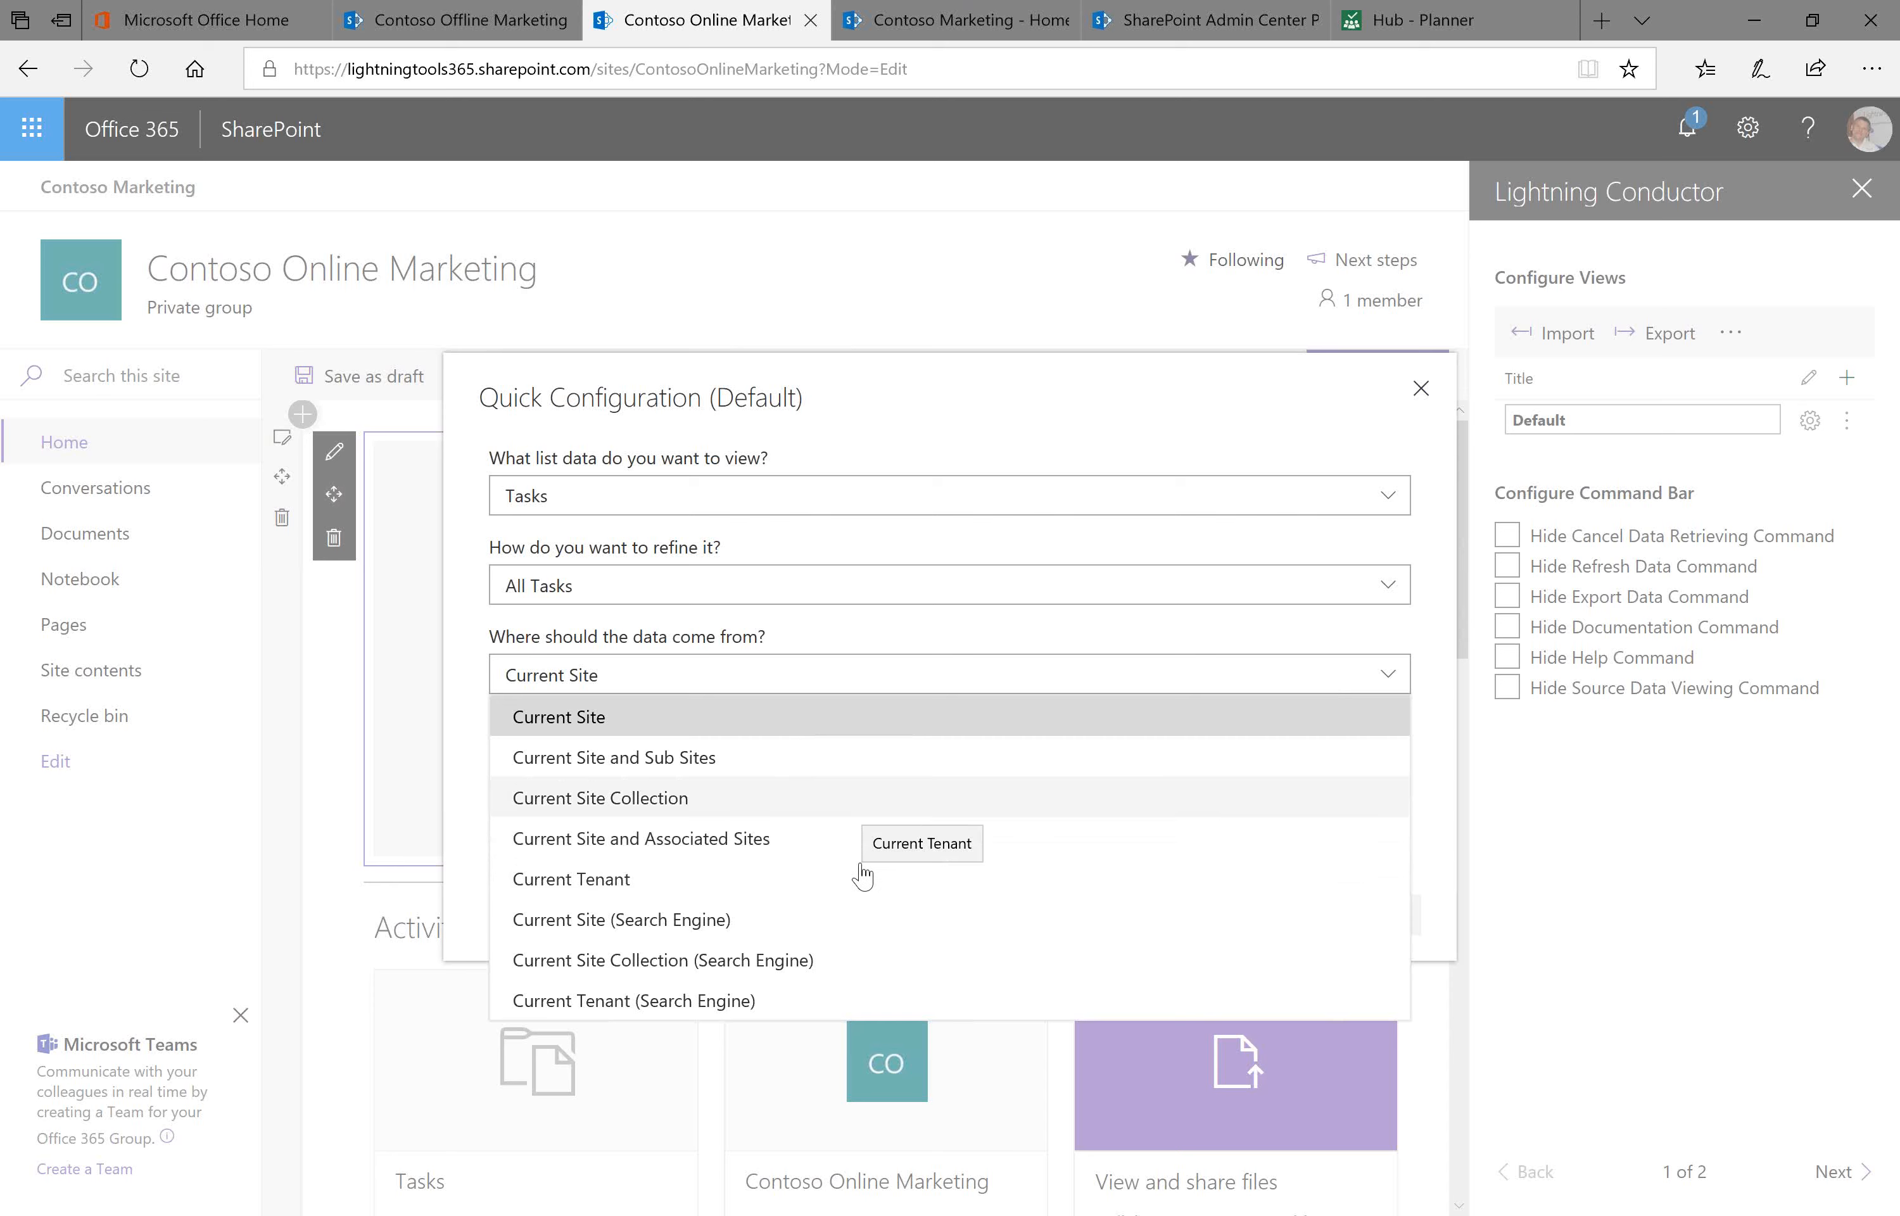
{"action": "left_click", "coordinate": [800, 854]}
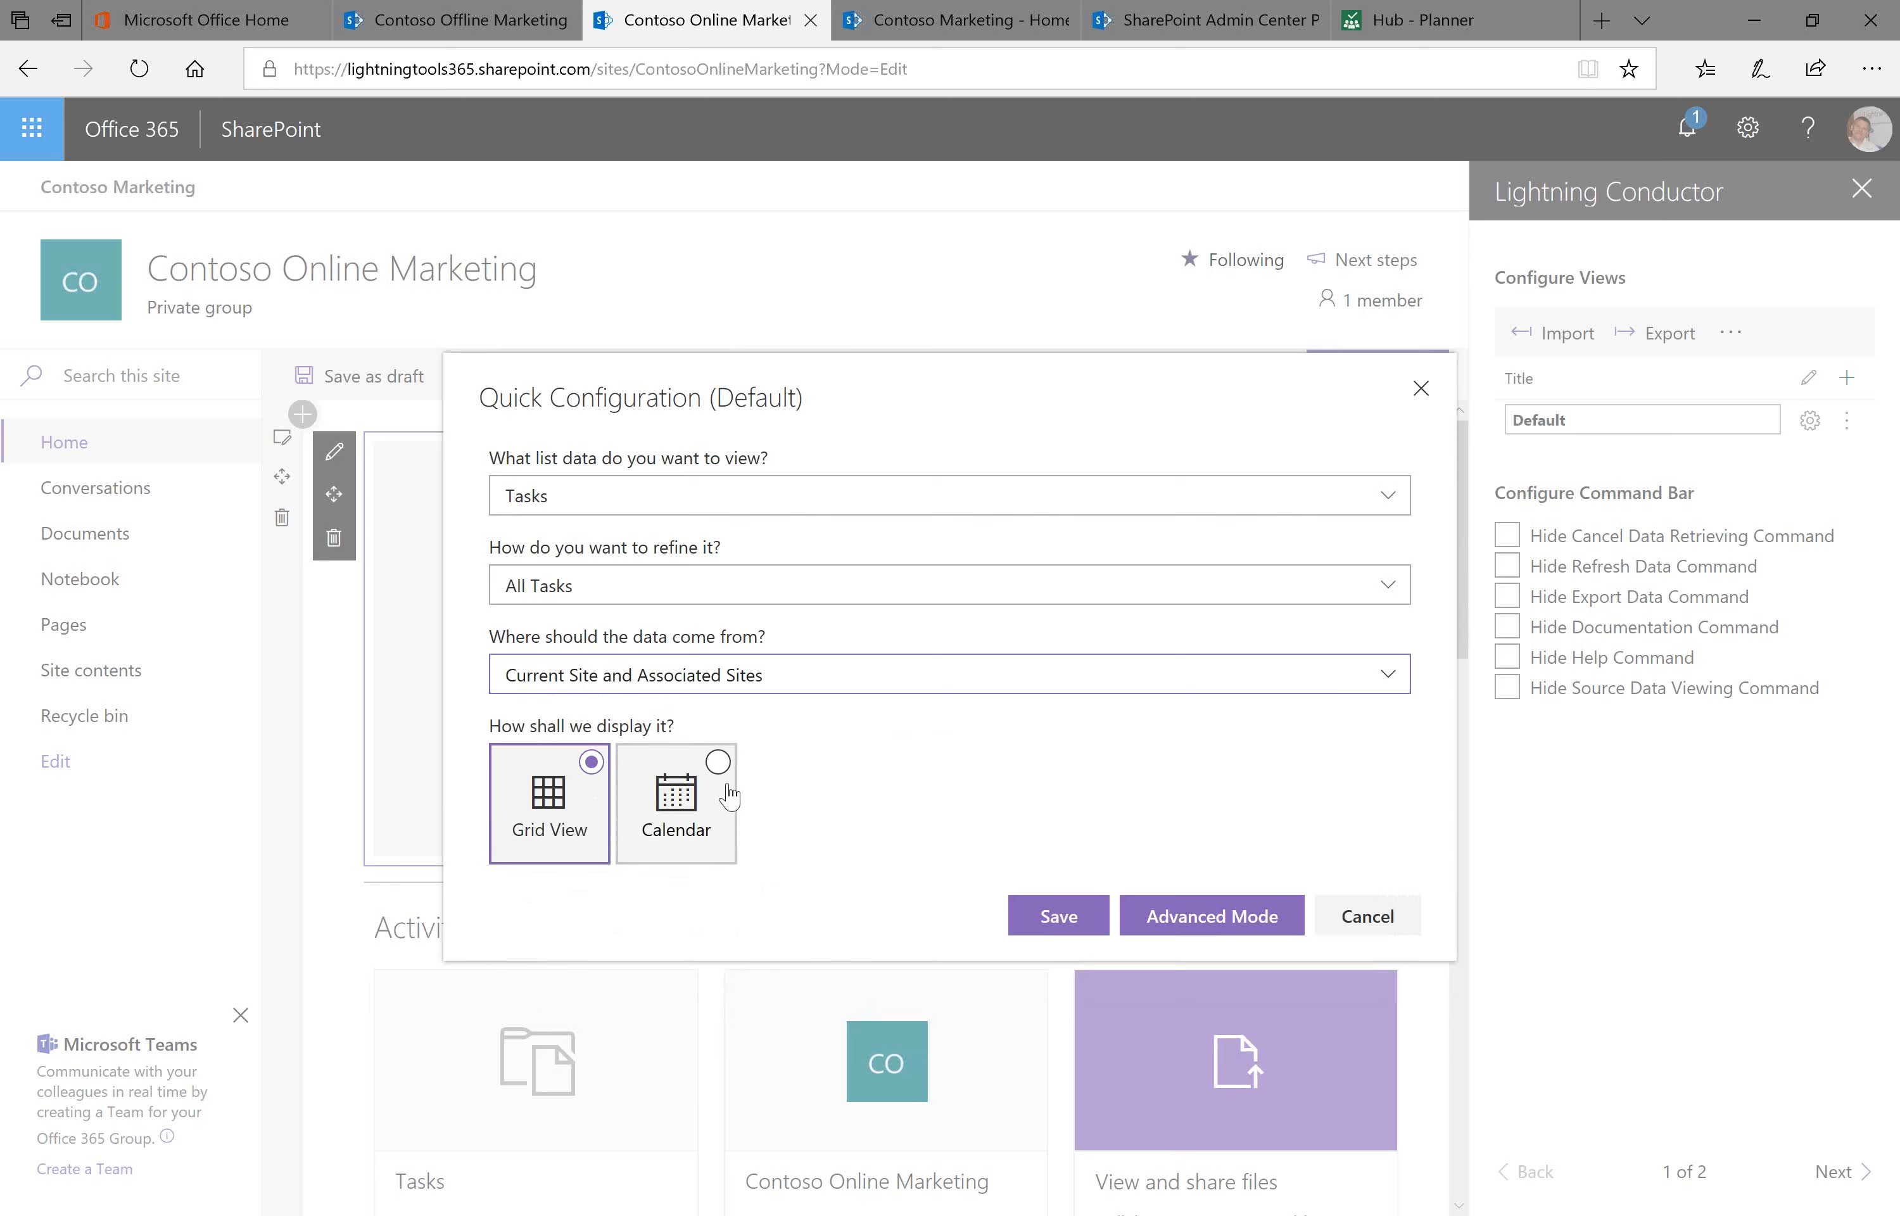
Try Documents as the list data to compare the available display options
{"action": "left_click", "coordinate": [779, 515]}
{"action": "left_click", "coordinate": [773, 543]}
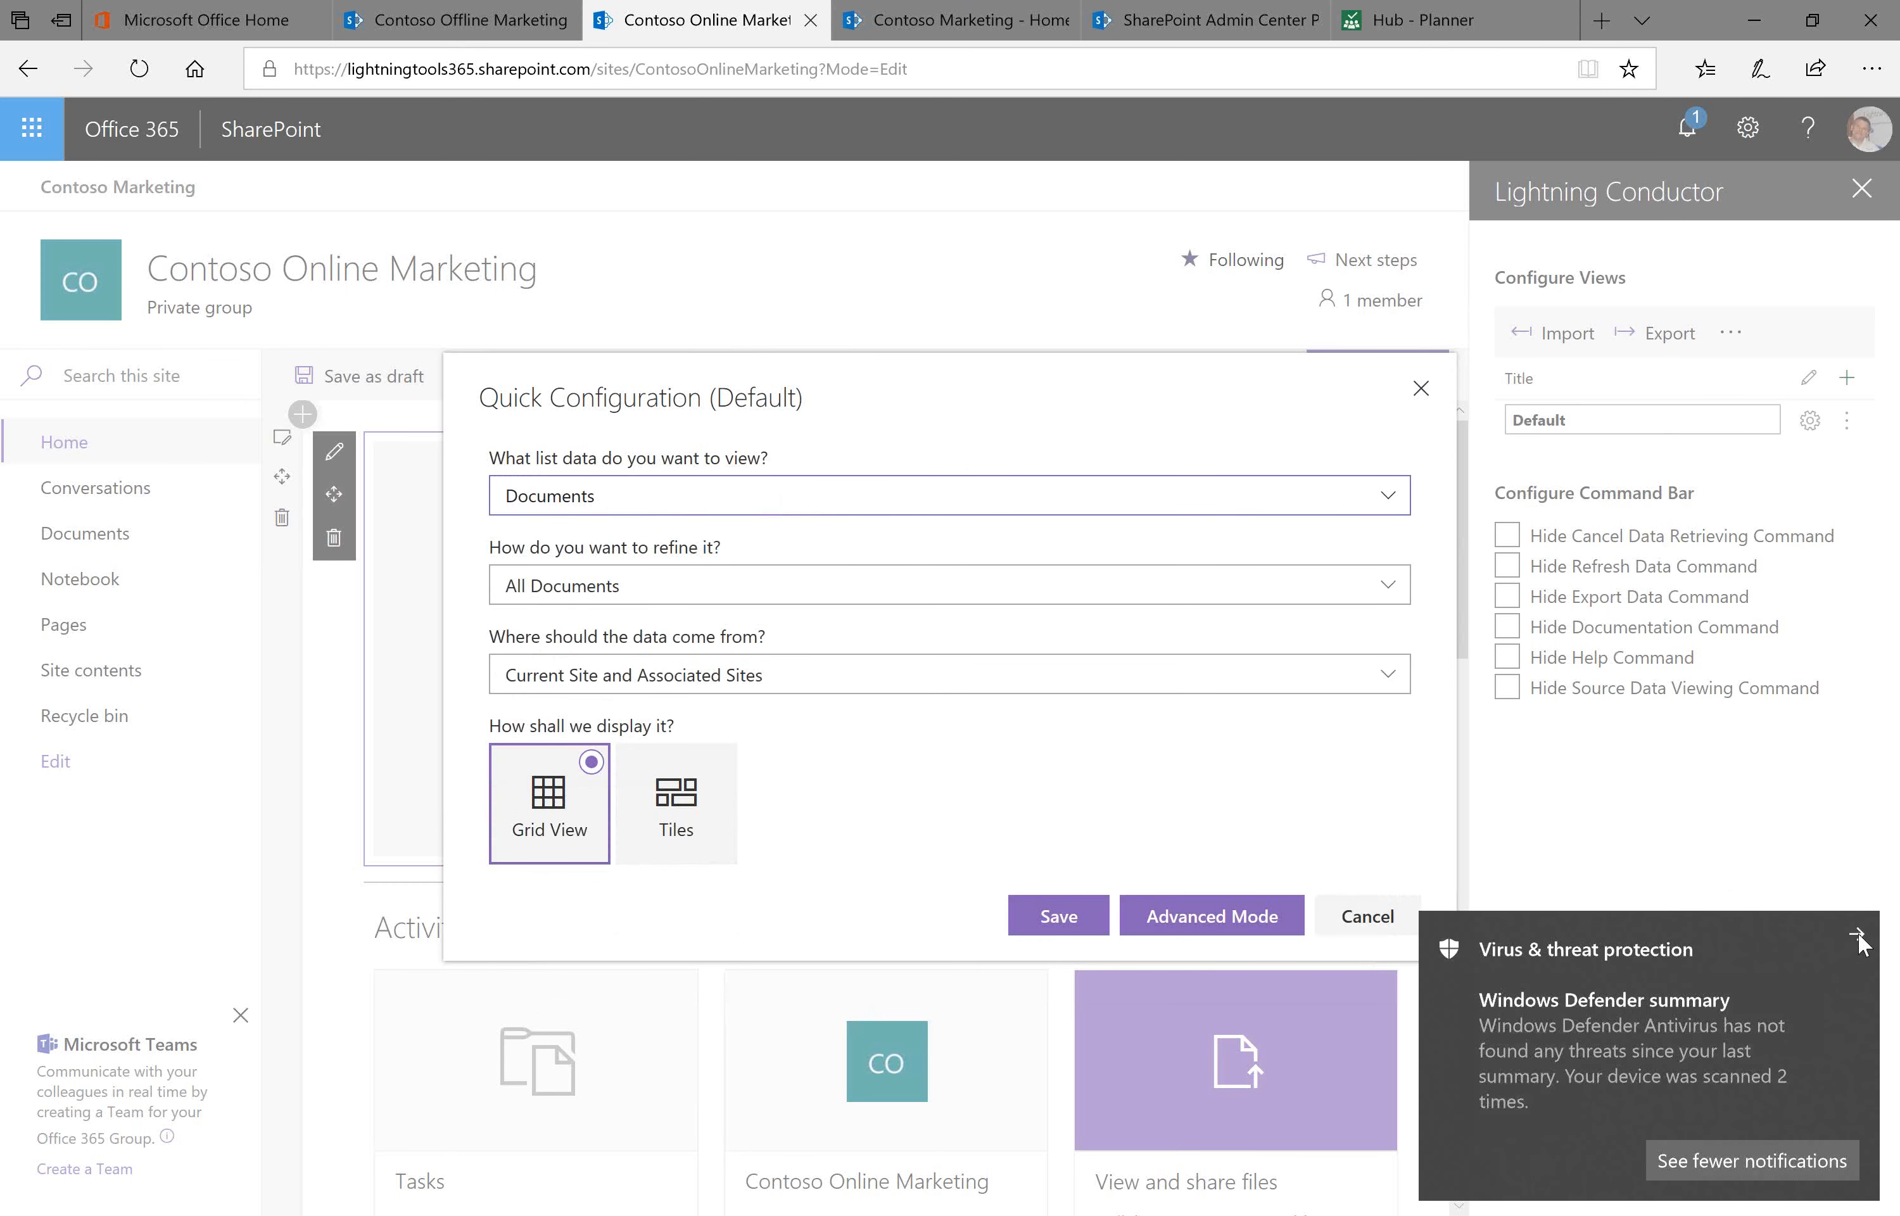
{"action": "left_click", "coordinate": [1857, 942]}
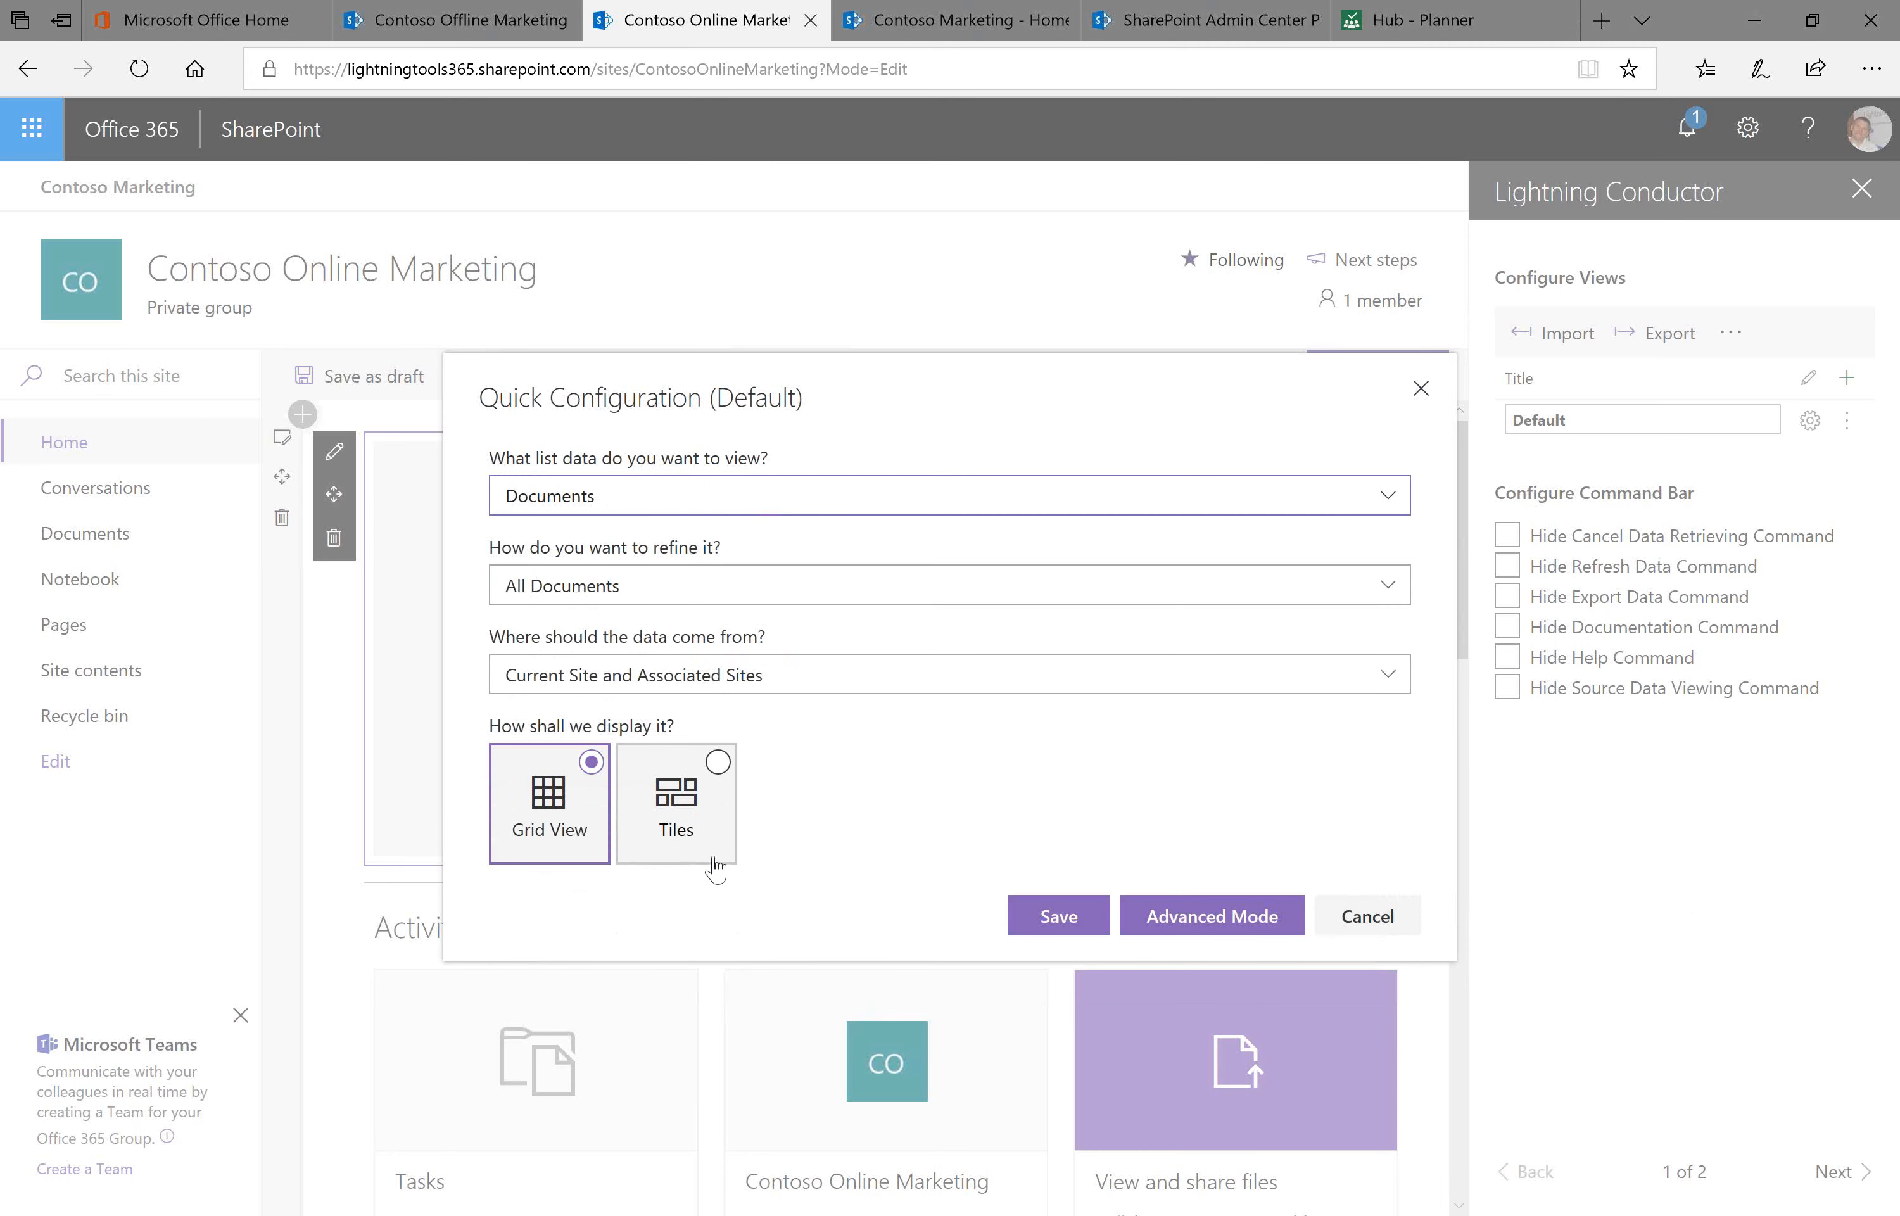
Set the list data to Tasks and save the quick configuration with the Grid View display
{"action": "left_click", "coordinate": [755, 499]}
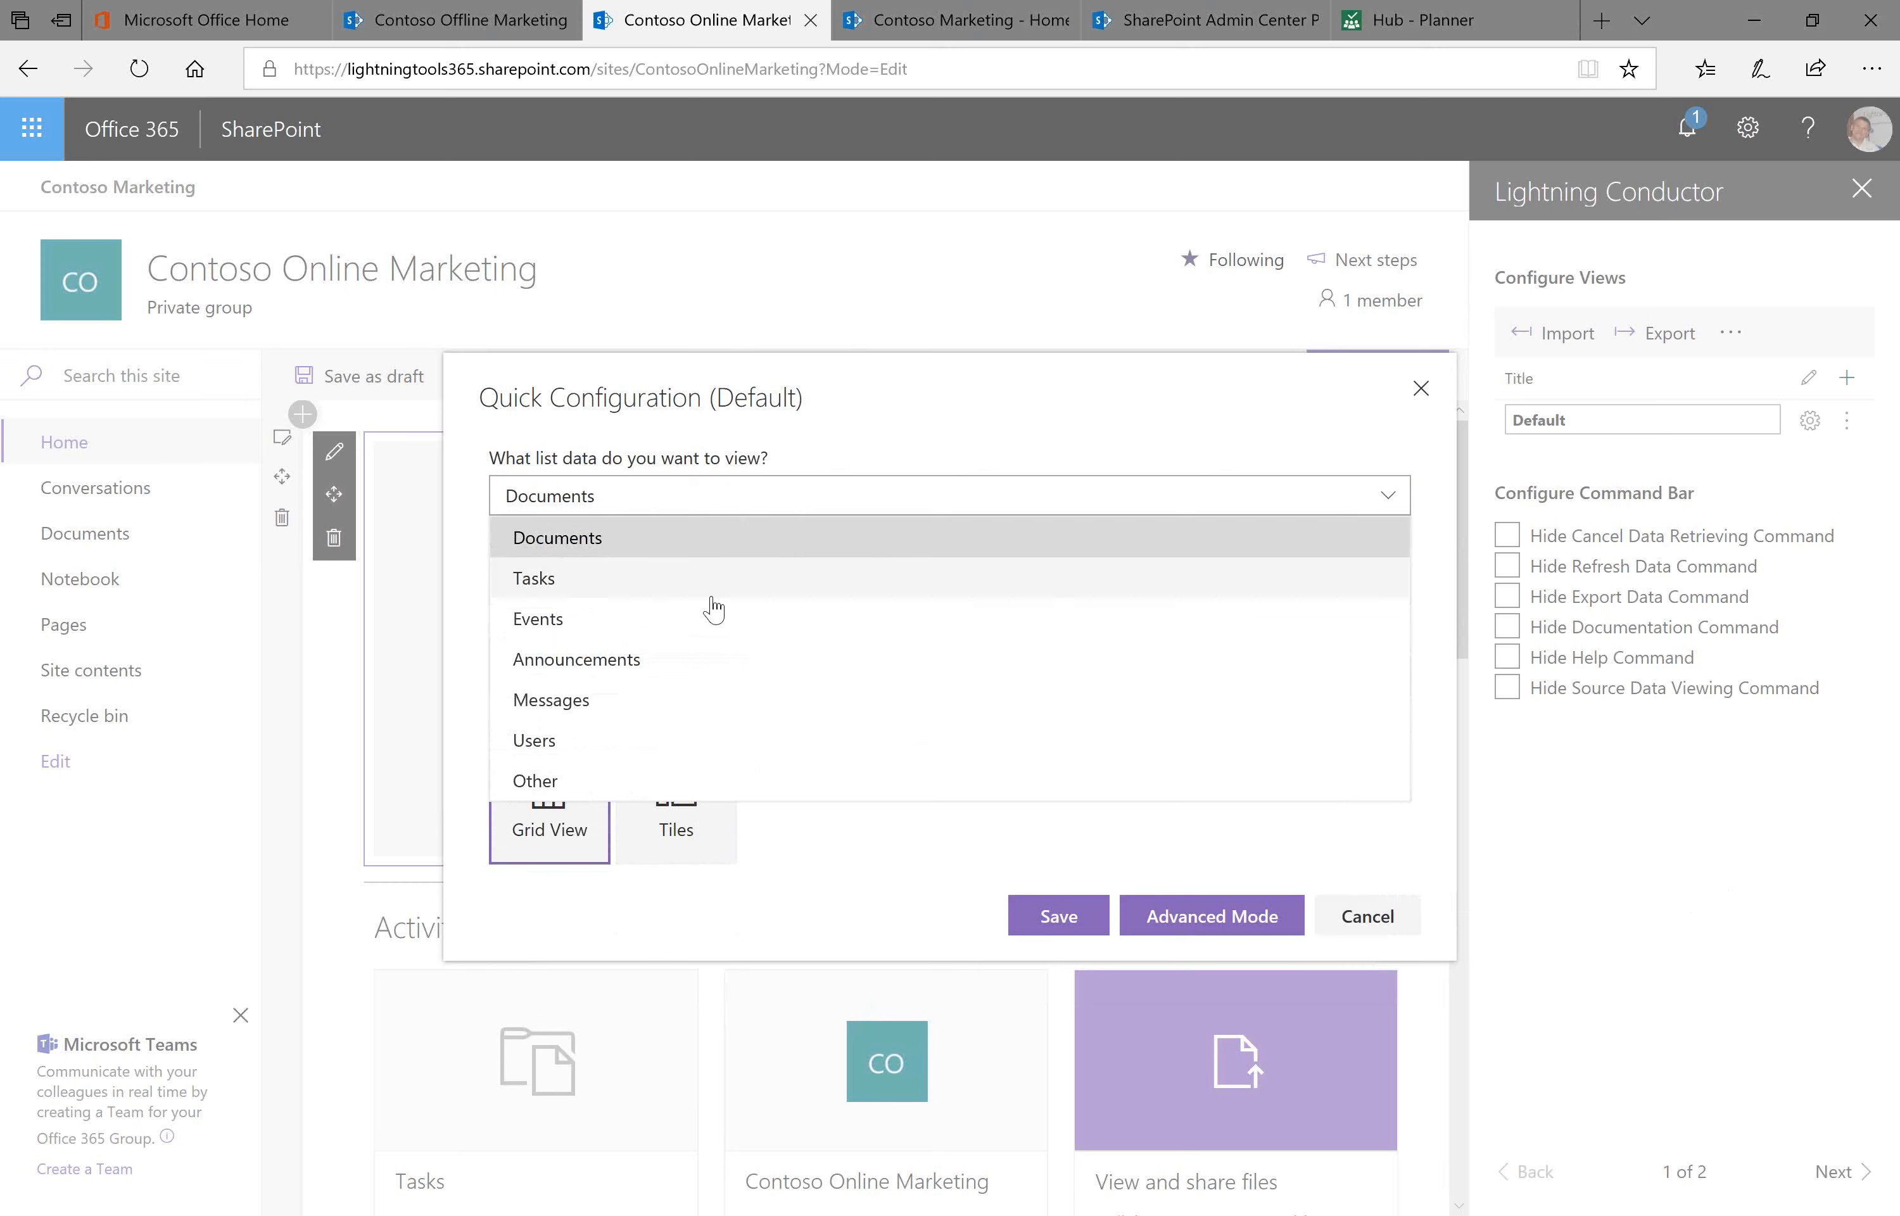
{"action": "left_click", "coordinate": [680, 590]}
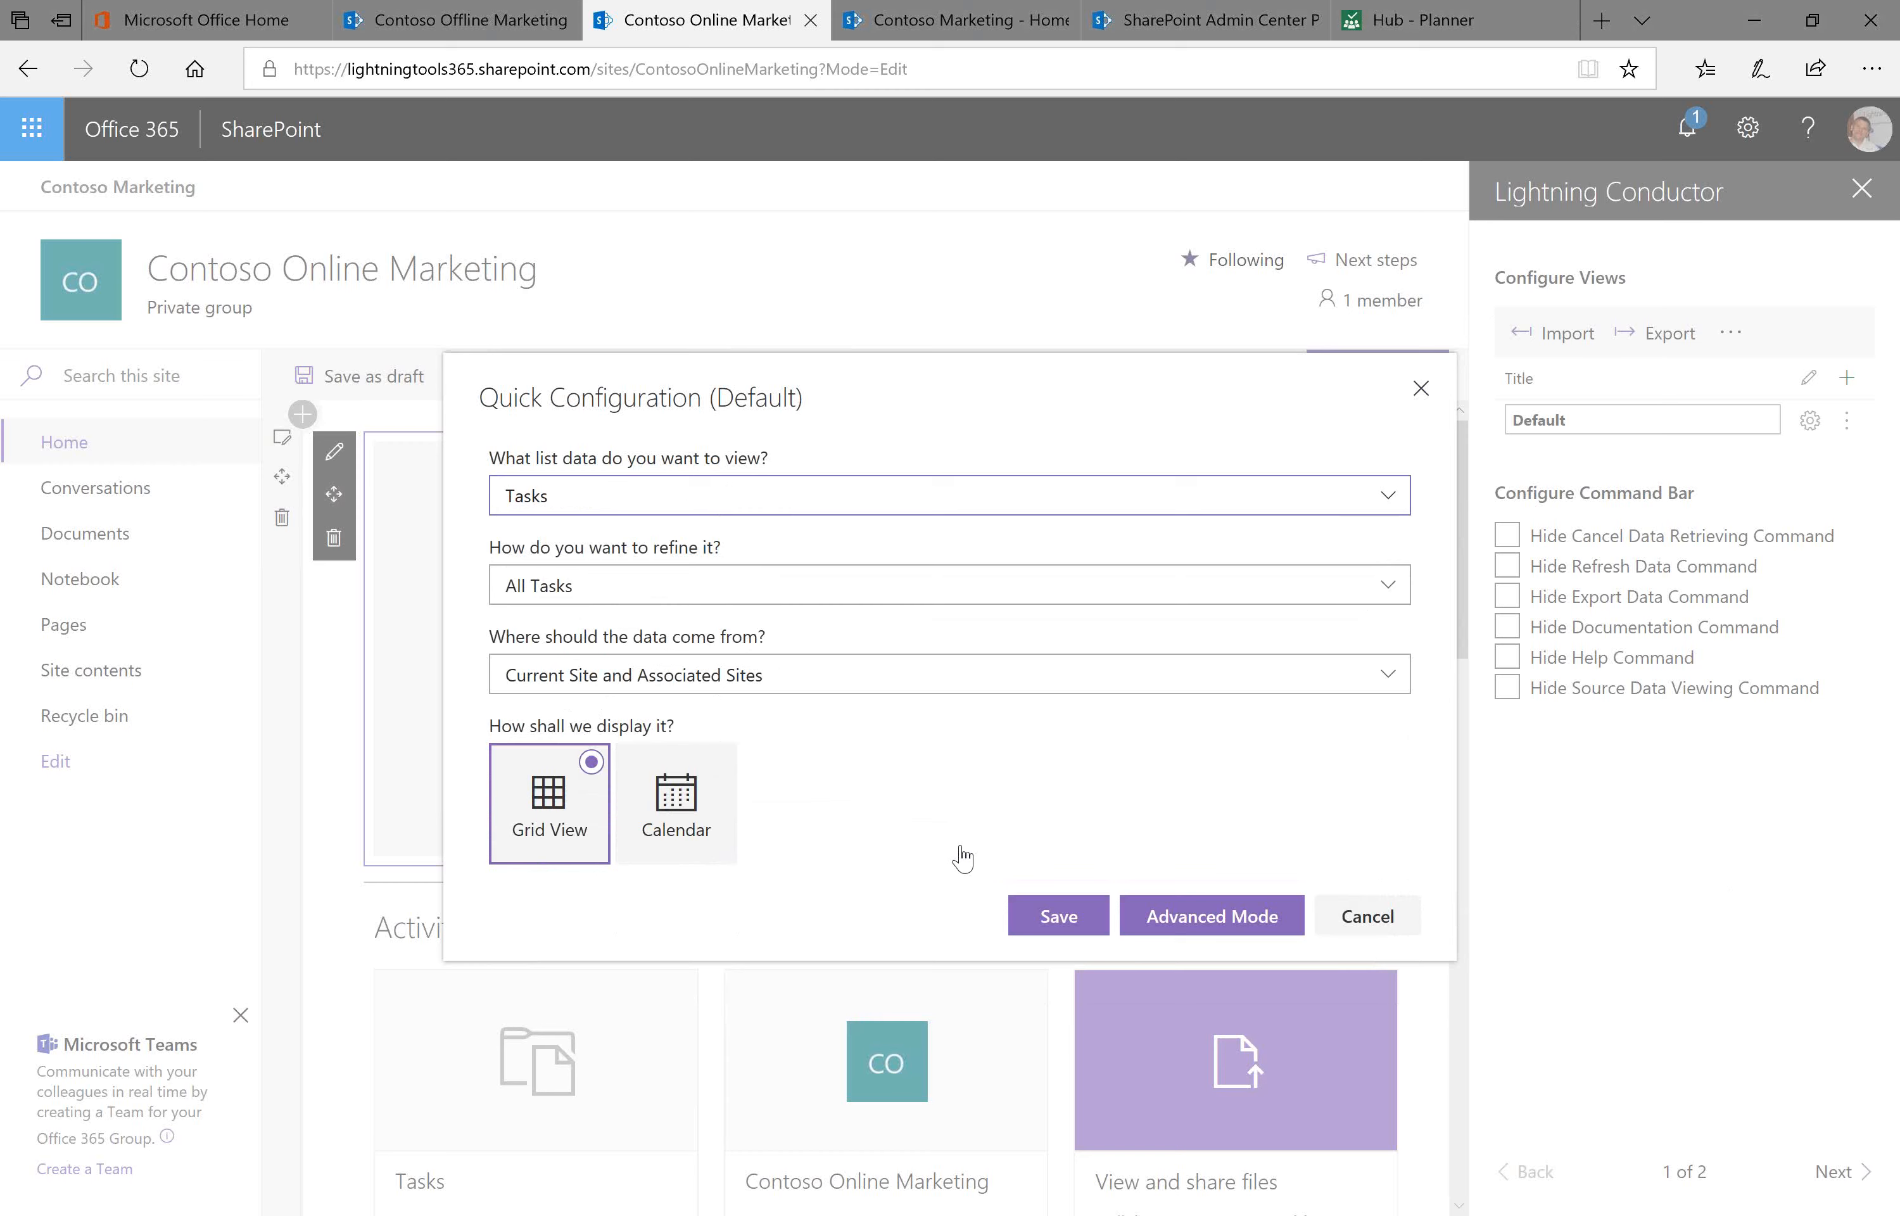
{"action": "left_click", "coordinate": [1055, 915]}
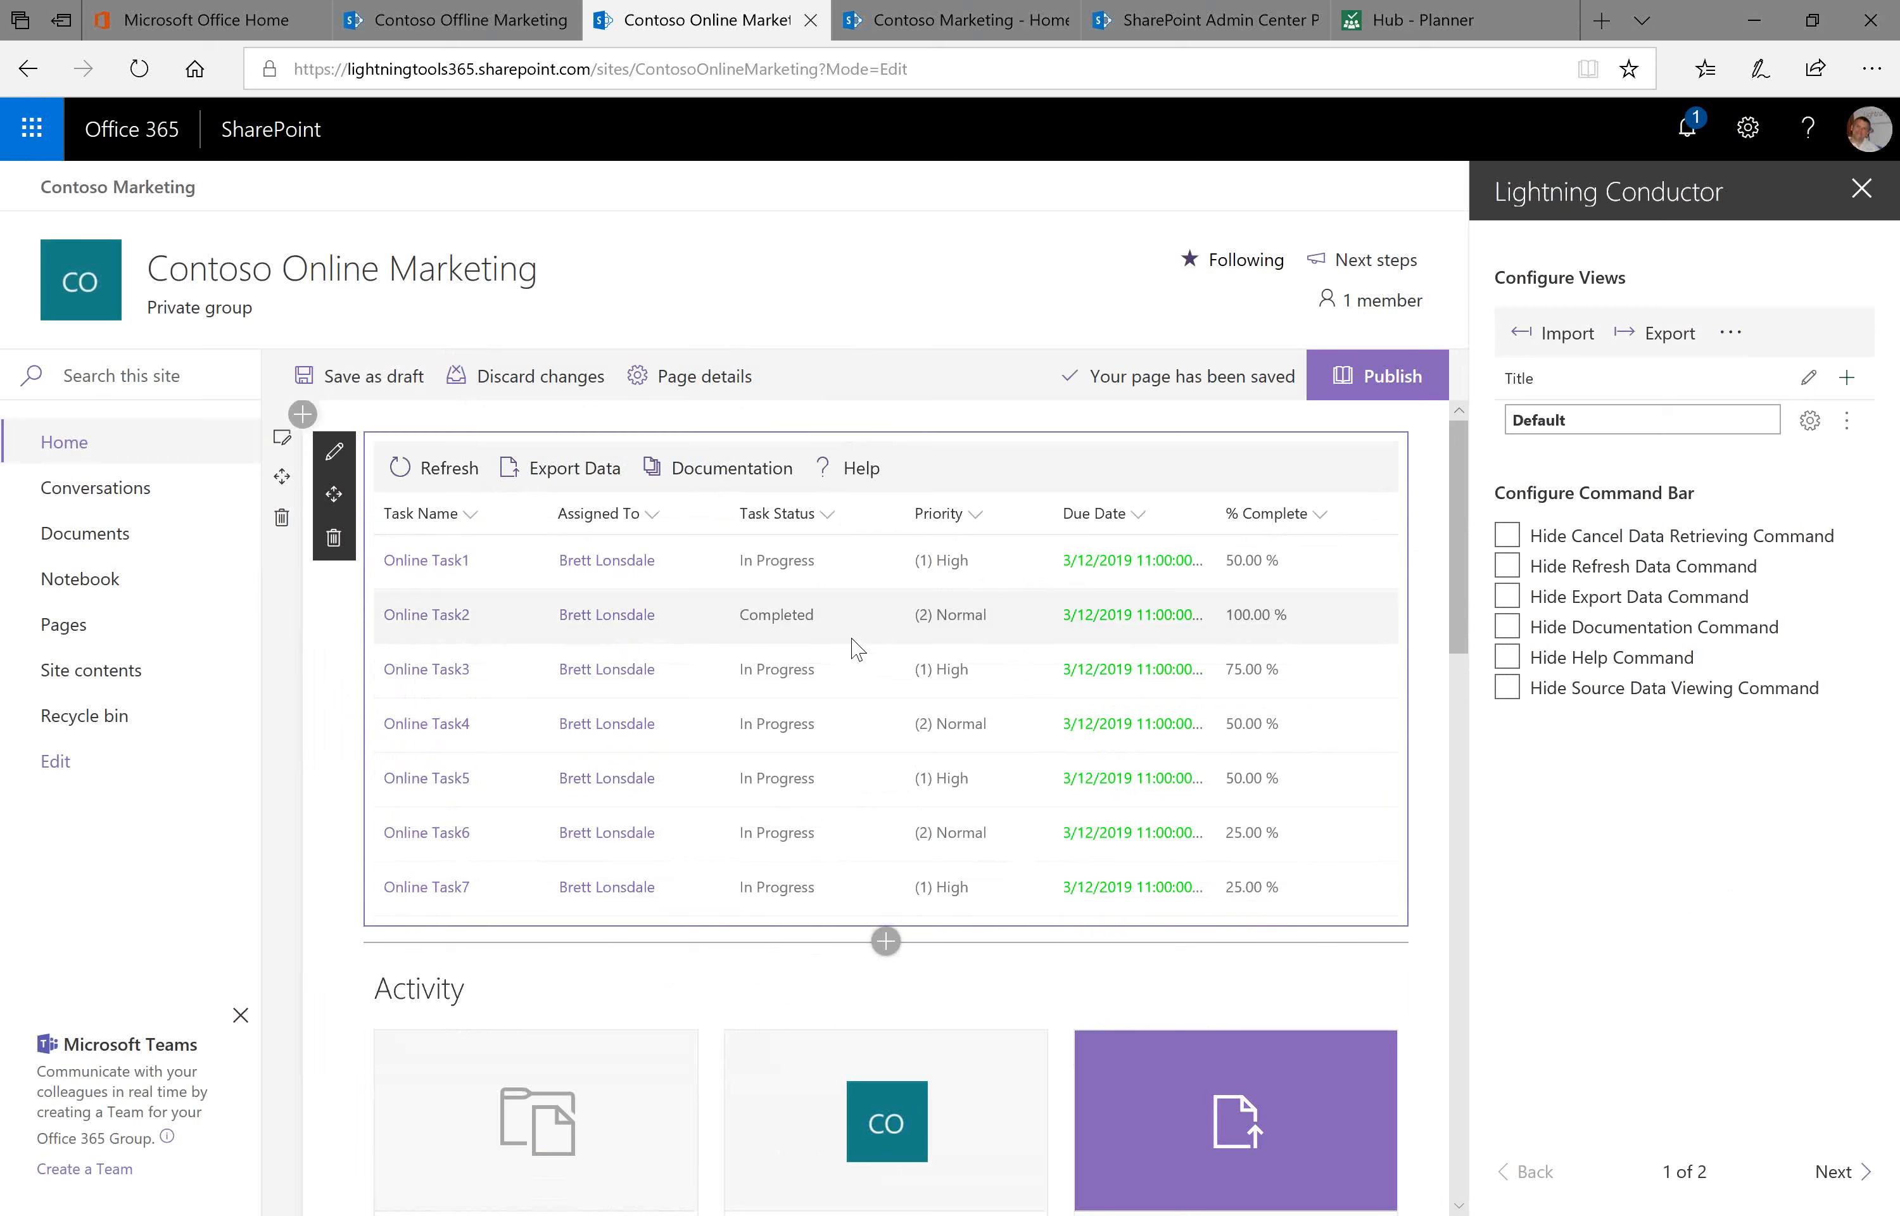
Examine the Task Status column's settings and the values its filter offers, leaving the filter unsaved
{"action": "left_click", "coordinate": [830, 515]}
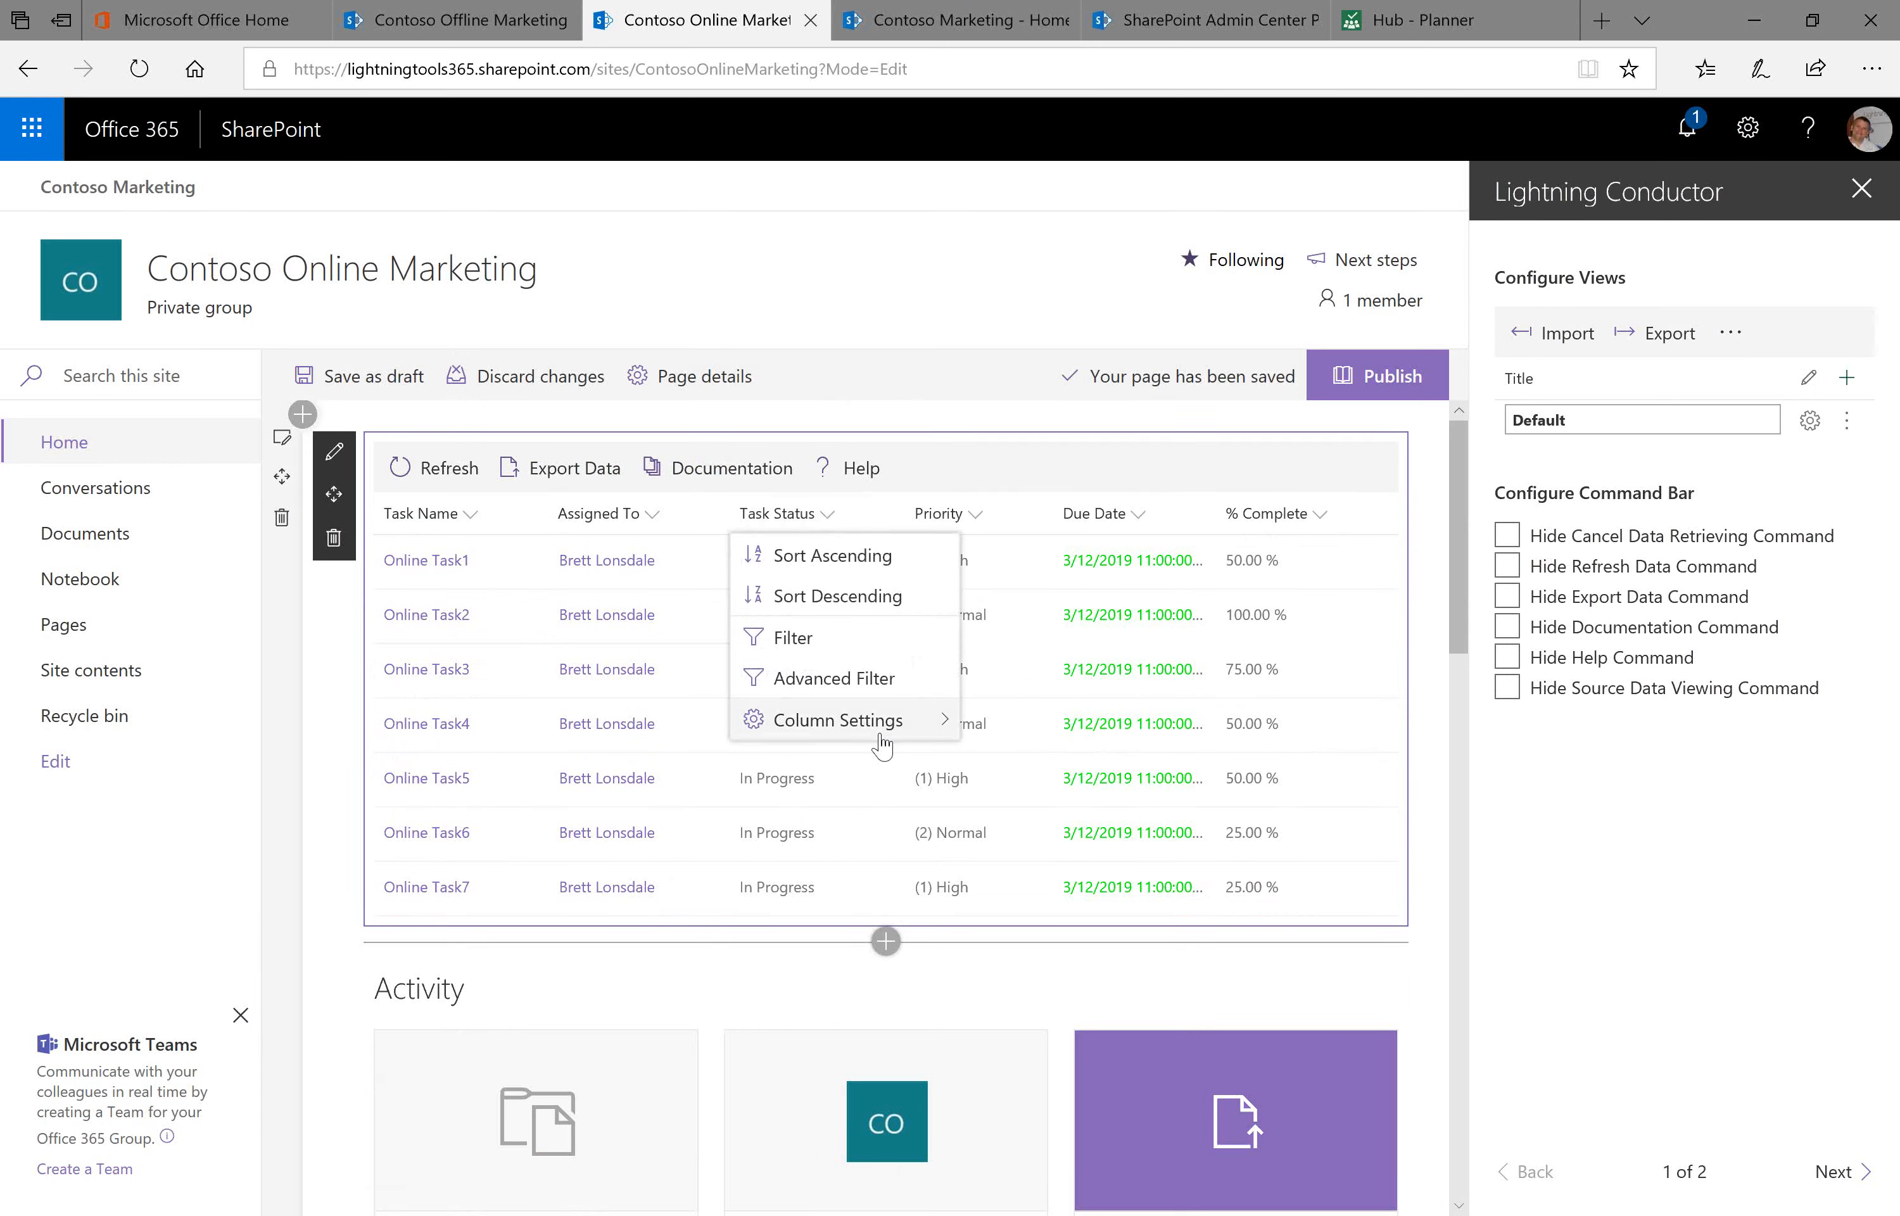
{"action": "mouse_move", "coordinate": [881, 736]}
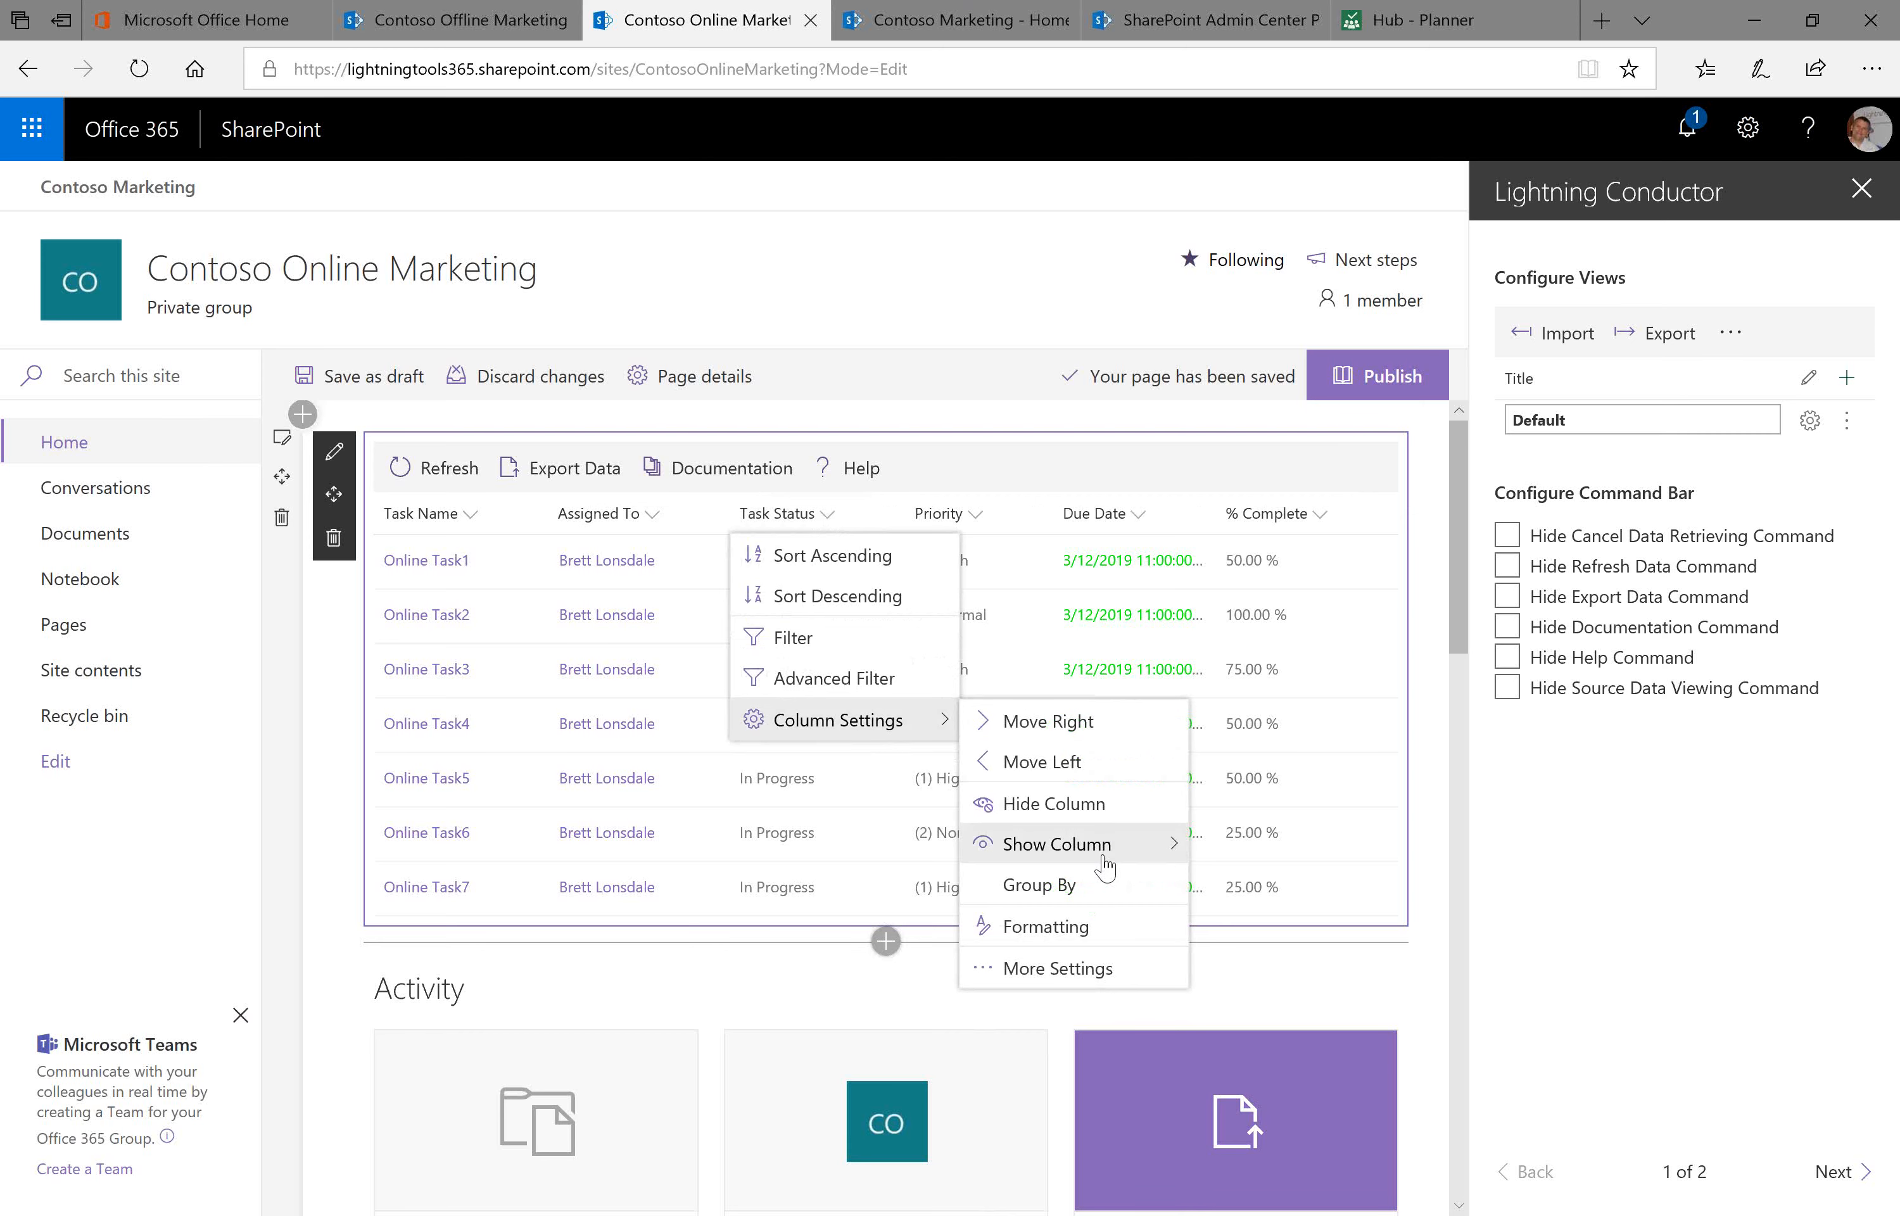
{"action": "mouse_move", "coordinate": [1105, 866]}
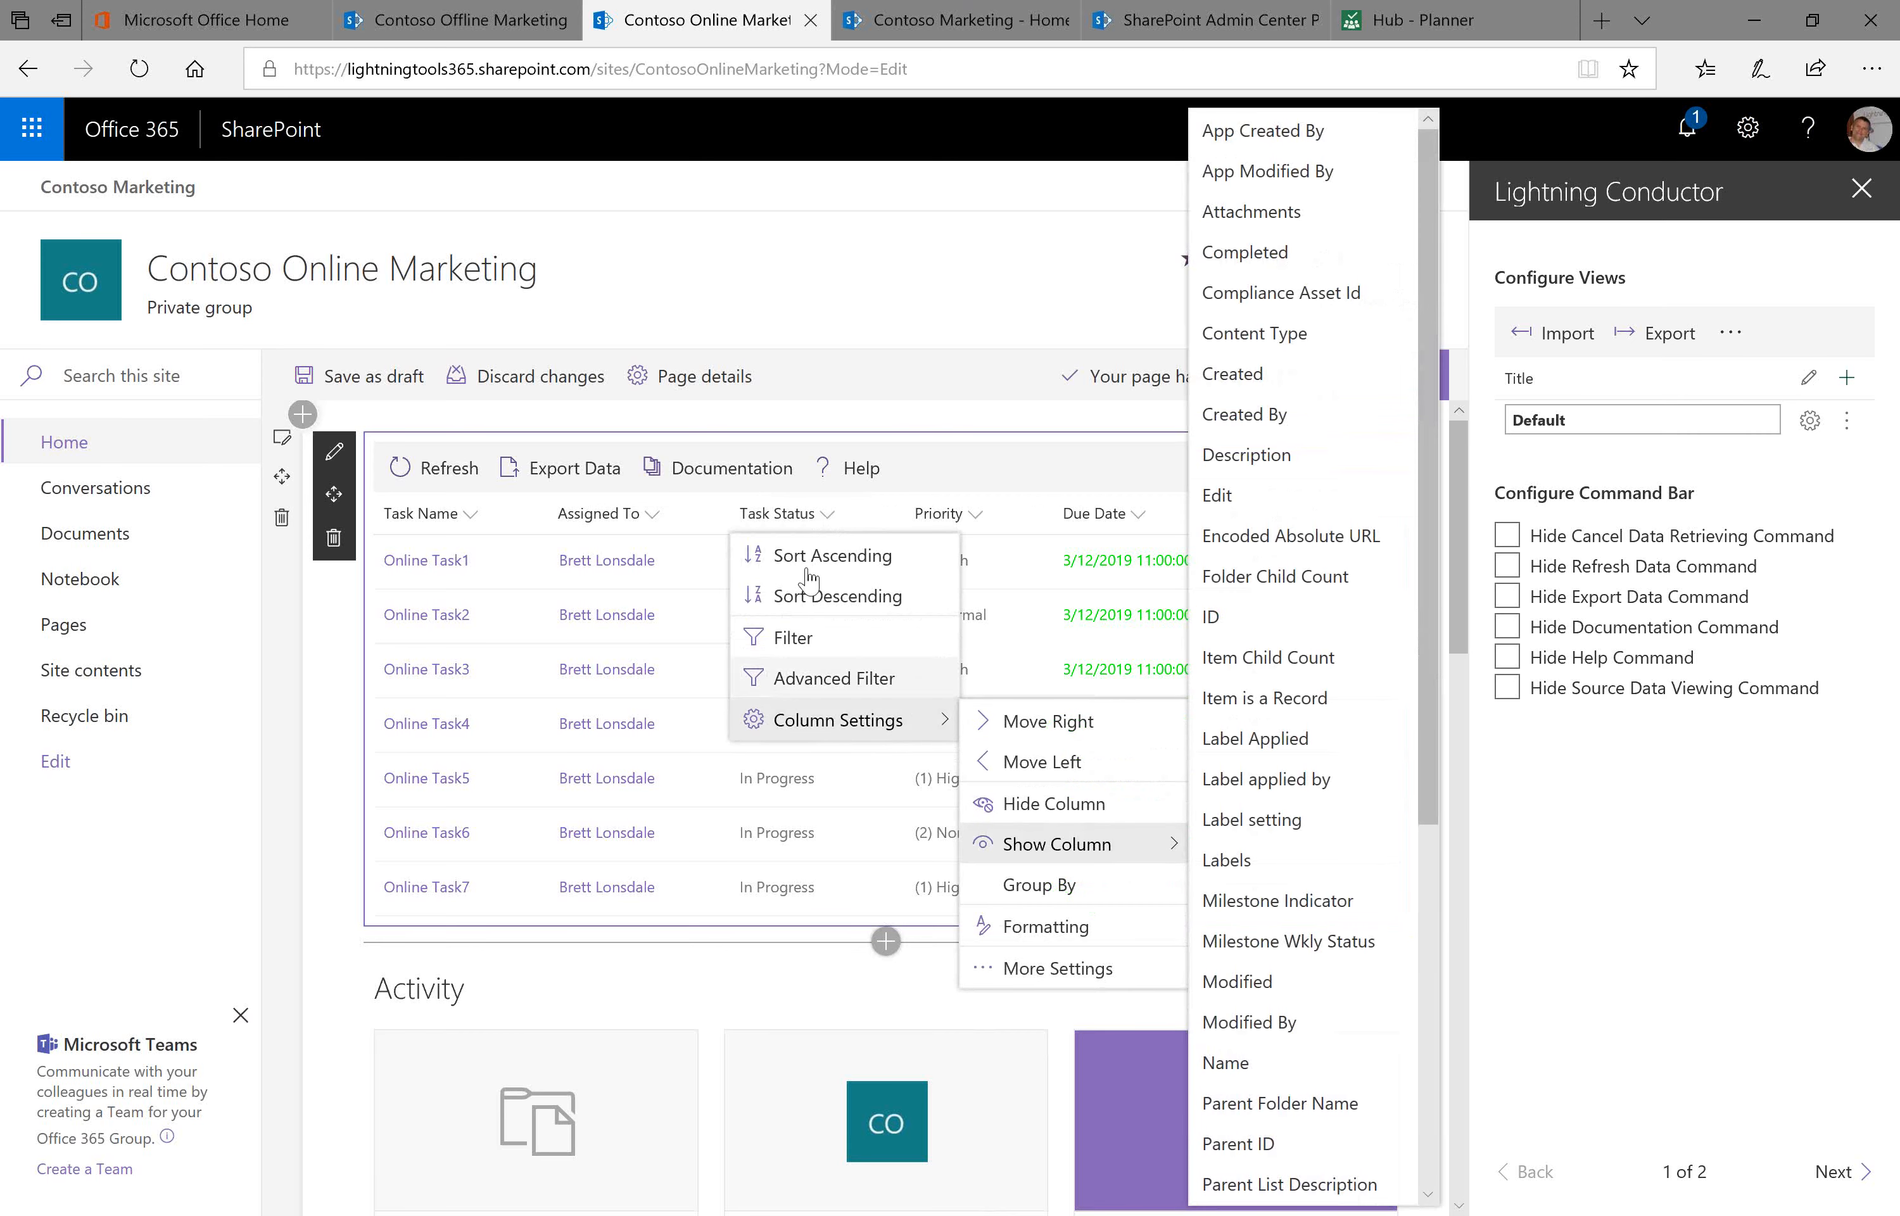
{"action": "left_click", "coordinate": [819, 647]}
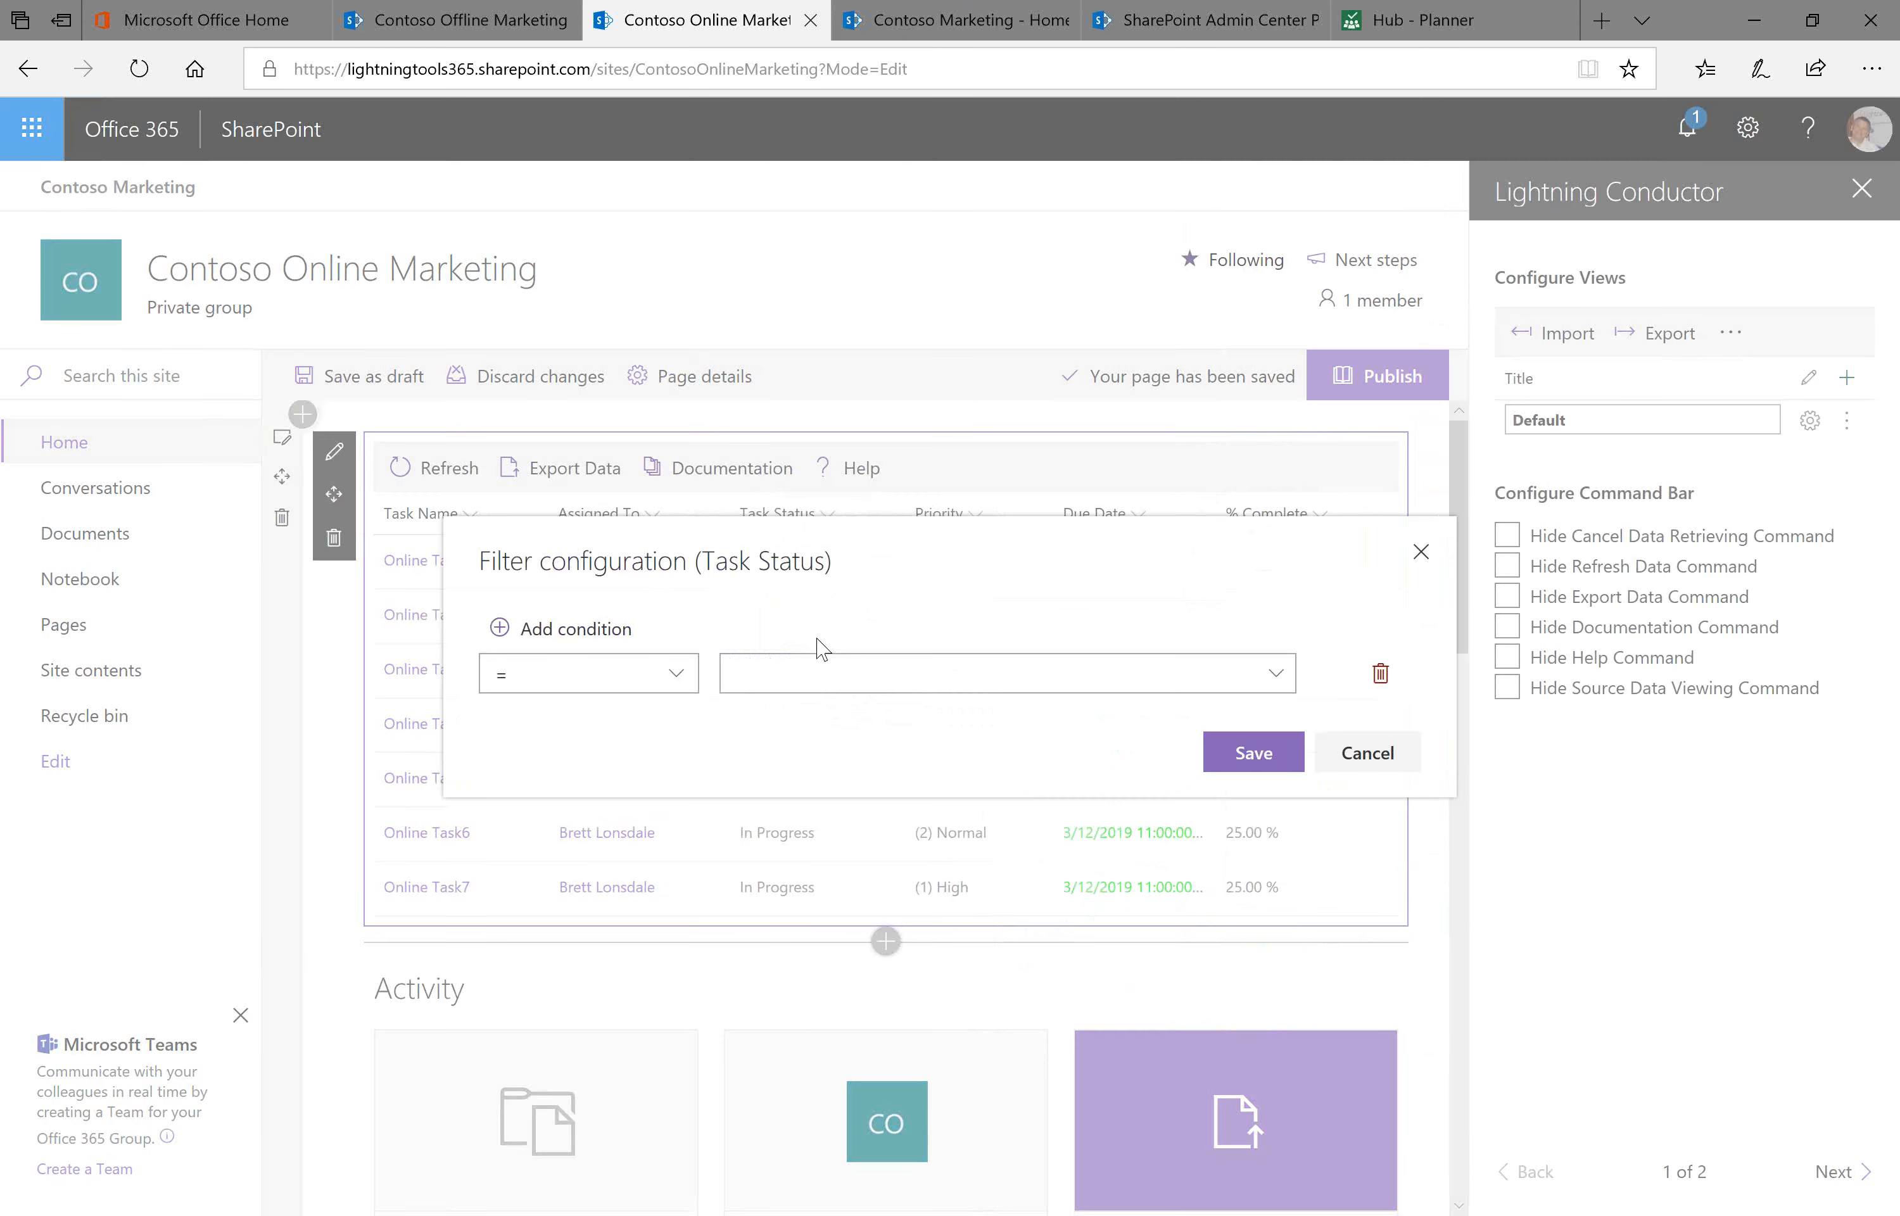
{"action": "left_click", "coordinate": [1275, 672]}
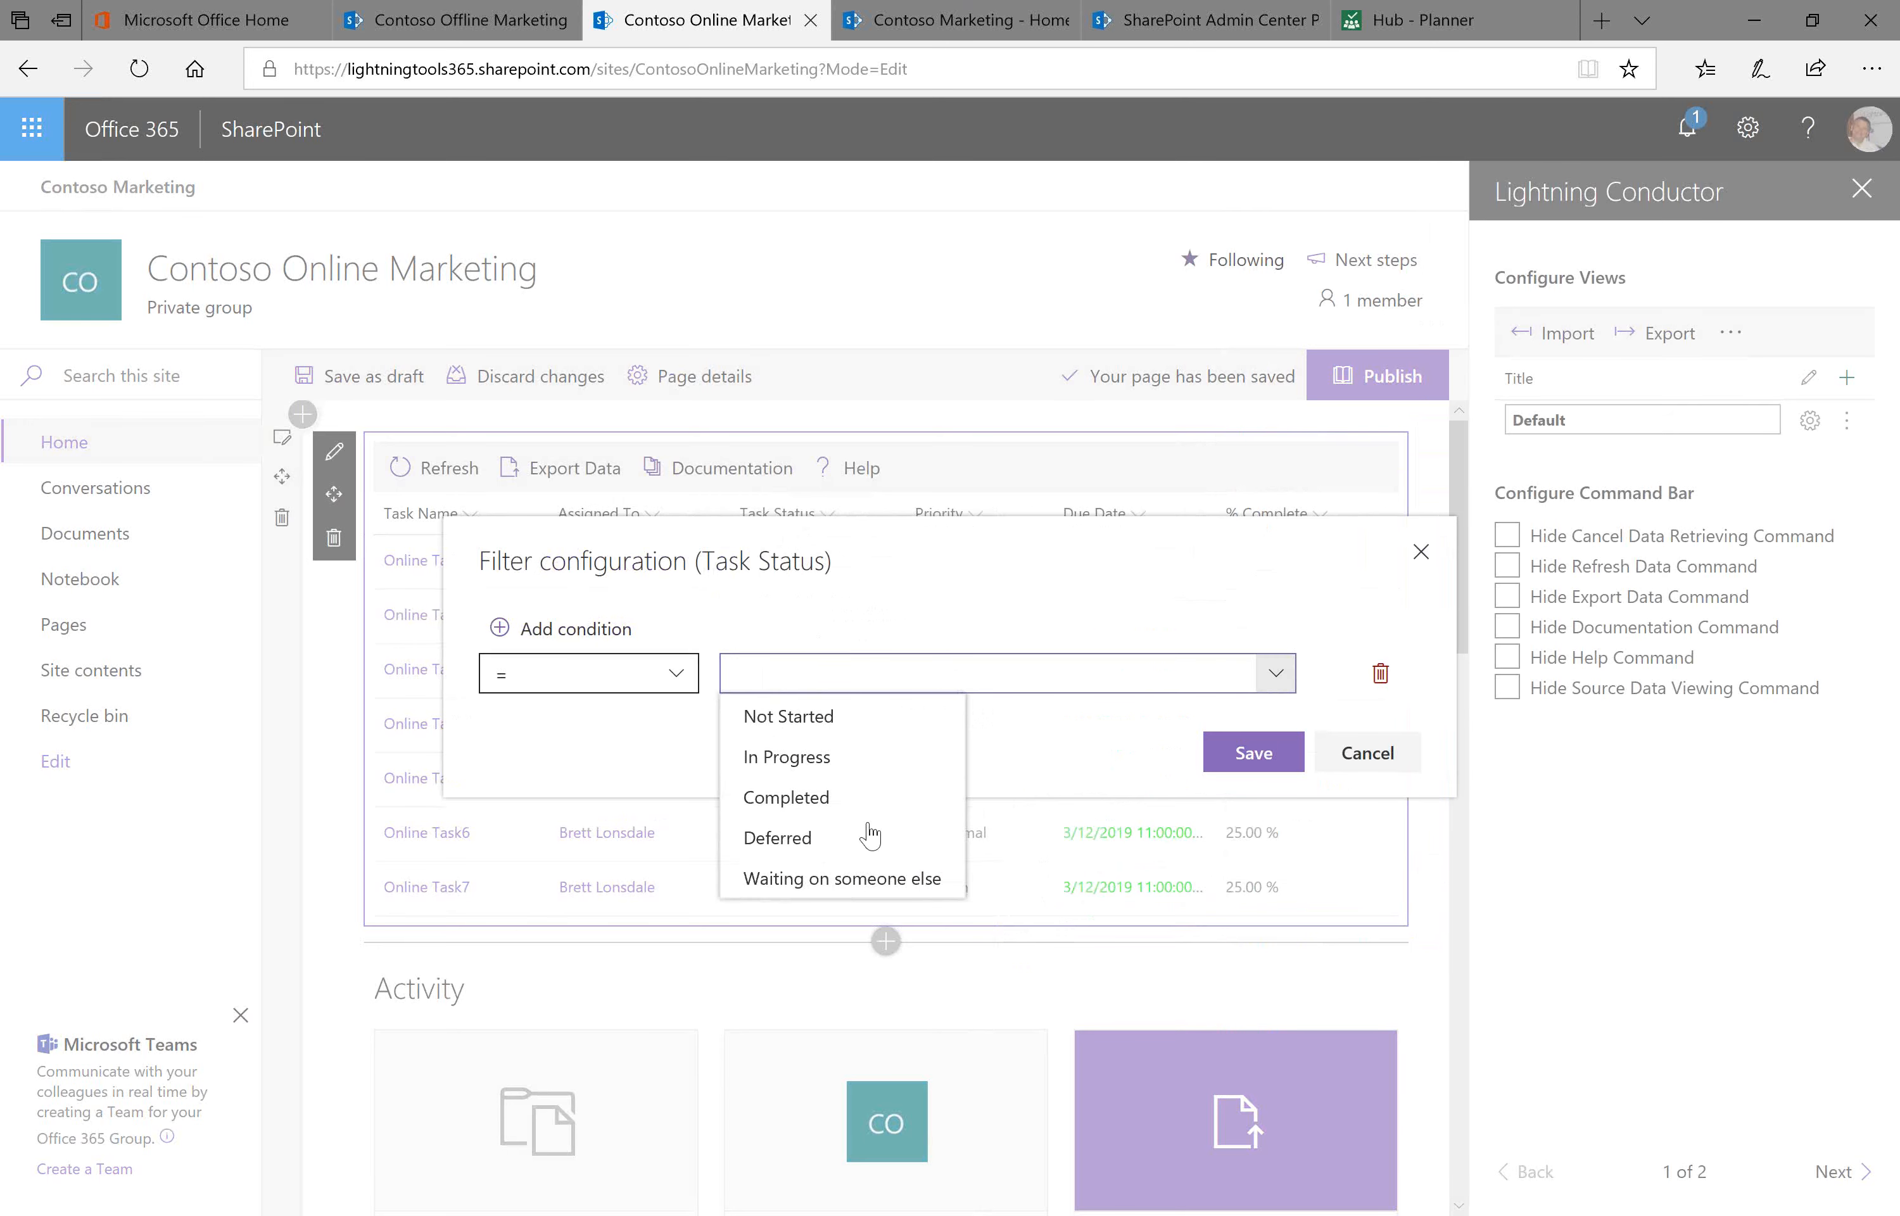
{"action": "left_click", "coordinate": [1387, 778]}
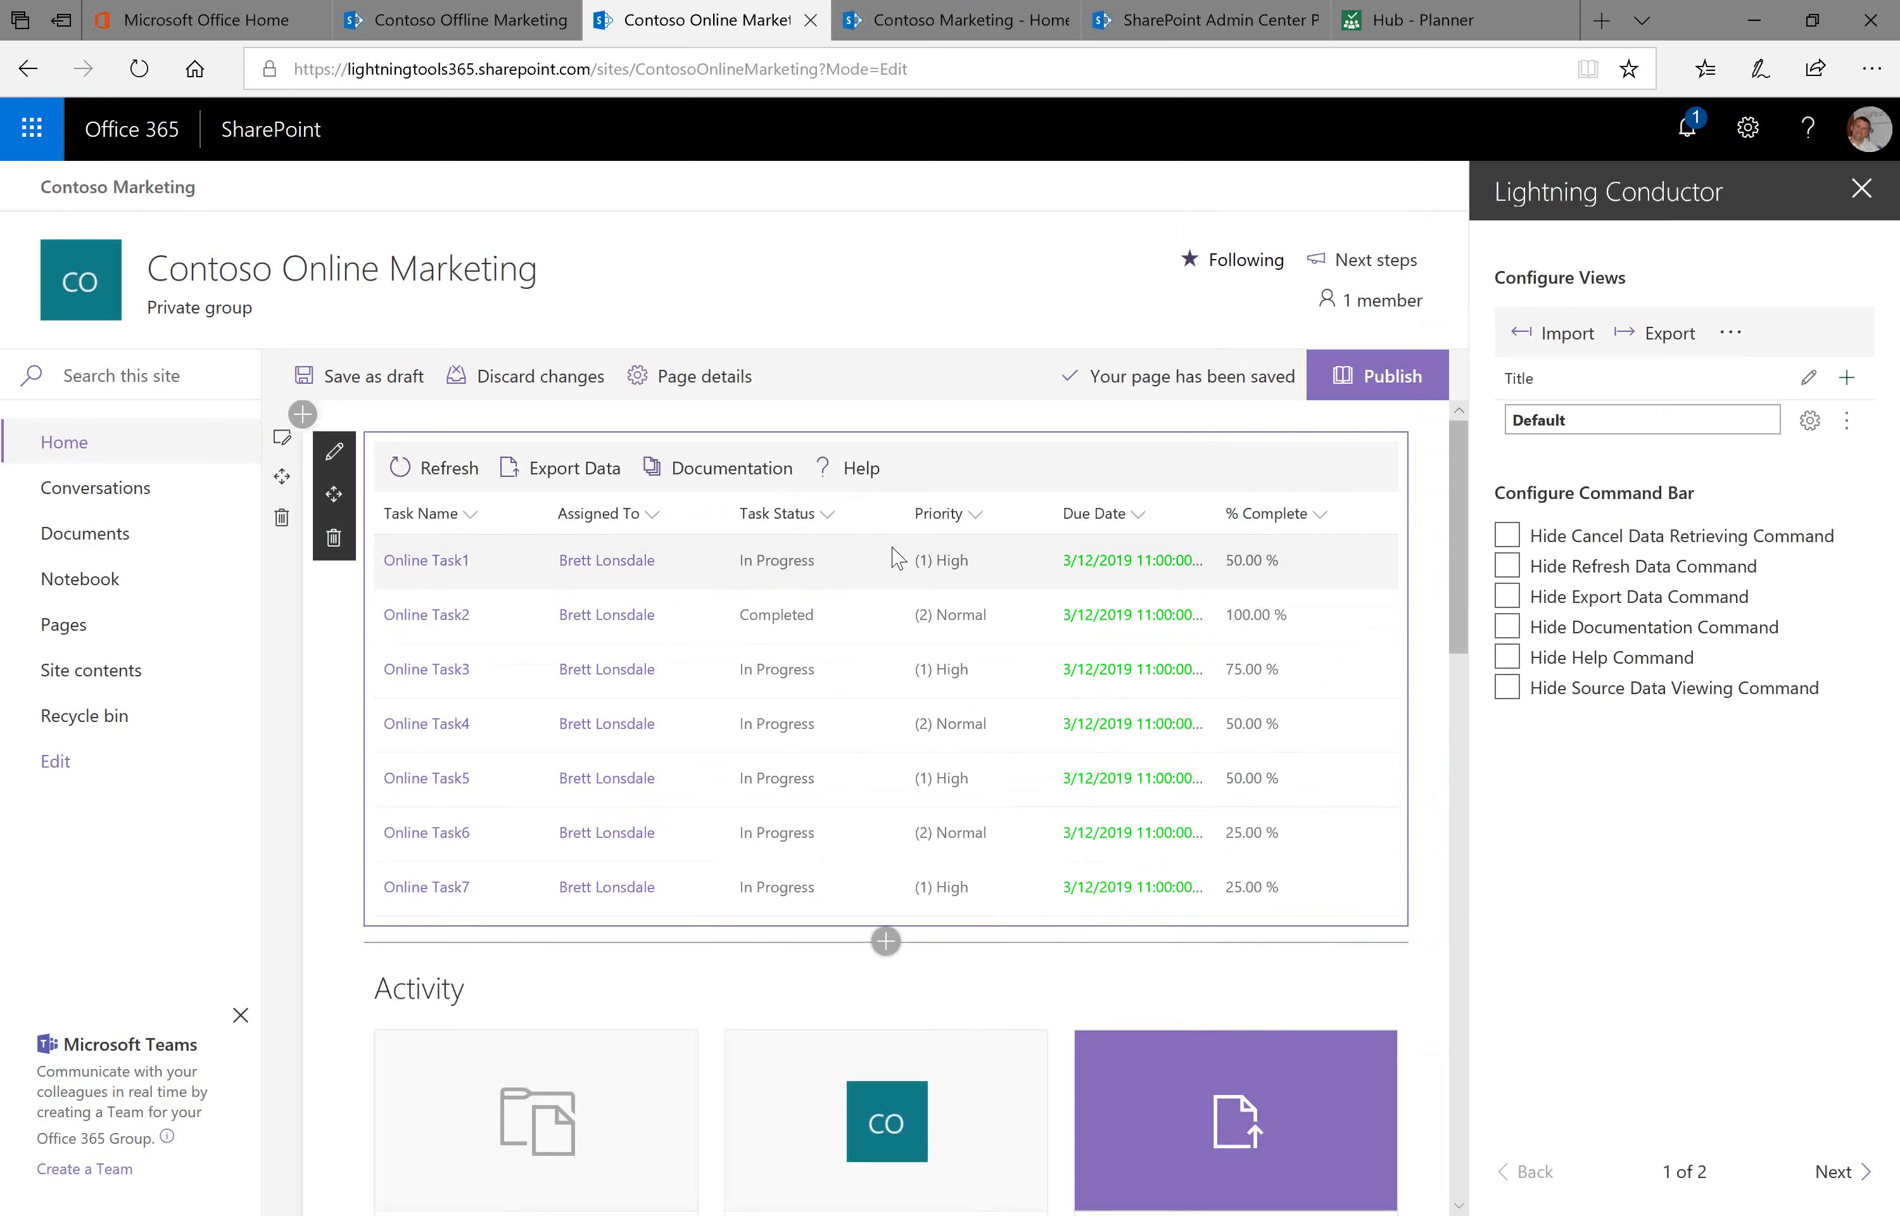
Create a conditional formatting rule on the Priority column for Priority = (1) High
{"action": "left_click", "coordinate": [975, 517]}
{"action": "mouse_move", "coordinate": [1022, 742]}
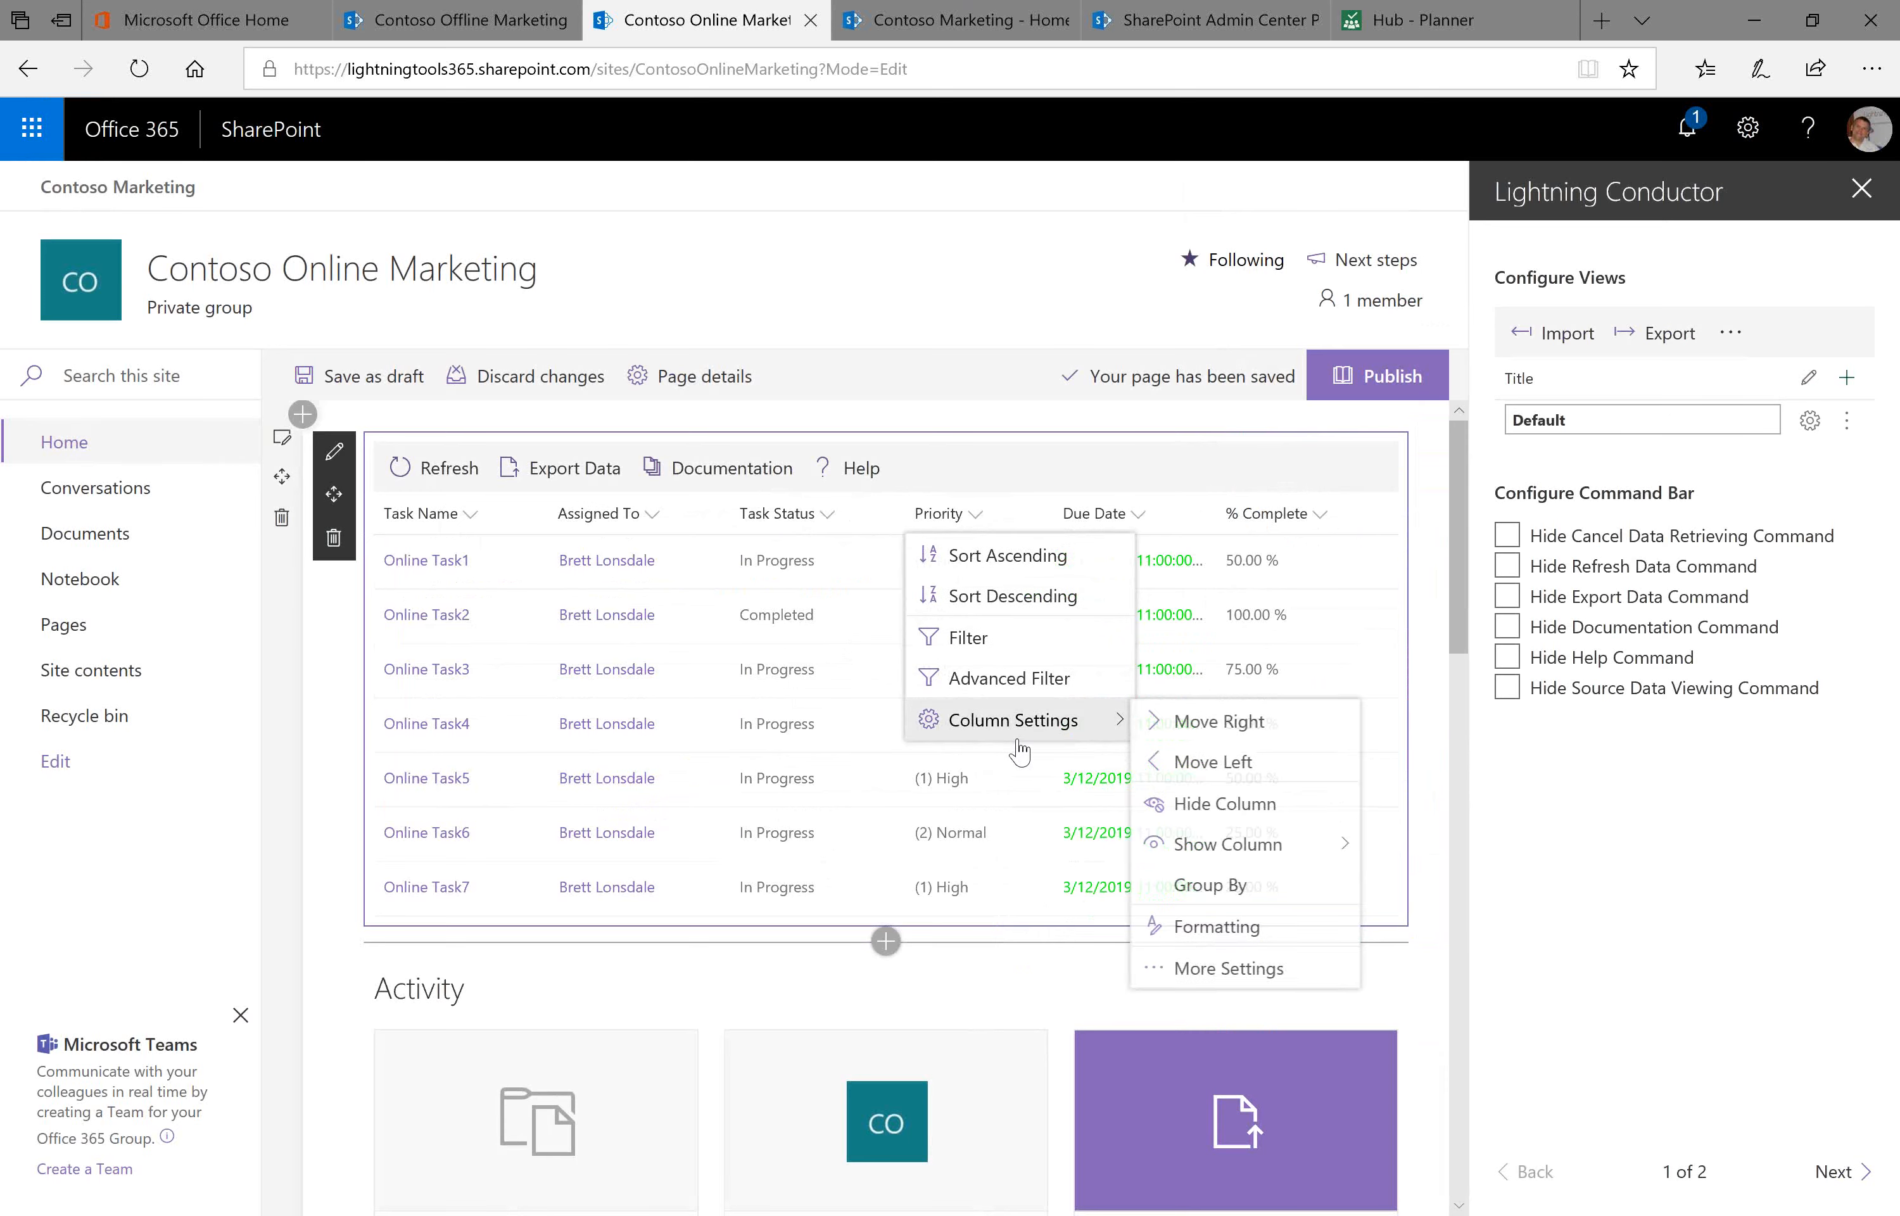
{"action": "left_click", "coordinate": [1237, 934]}
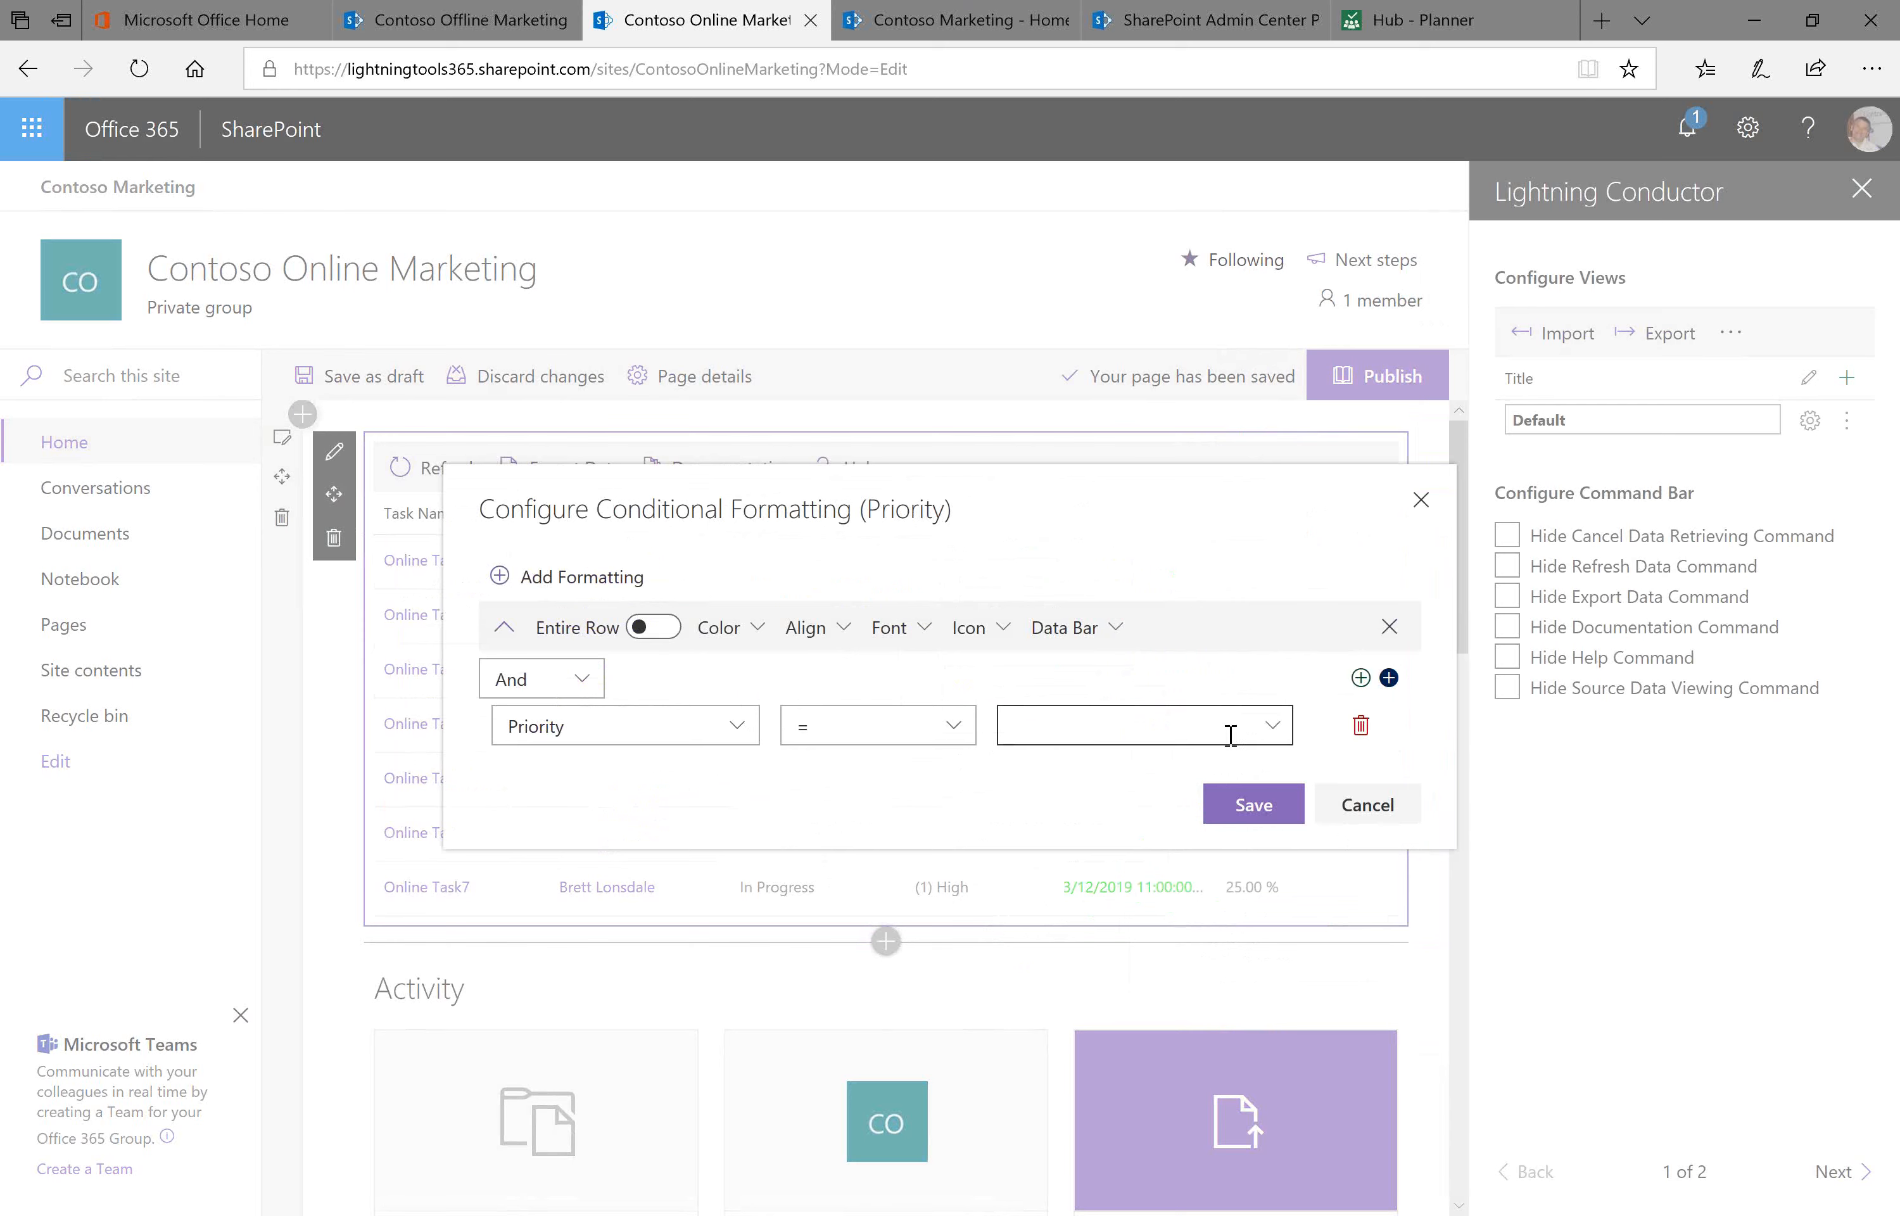
{"action": "left_click", "coordinate": [1269, 725]}
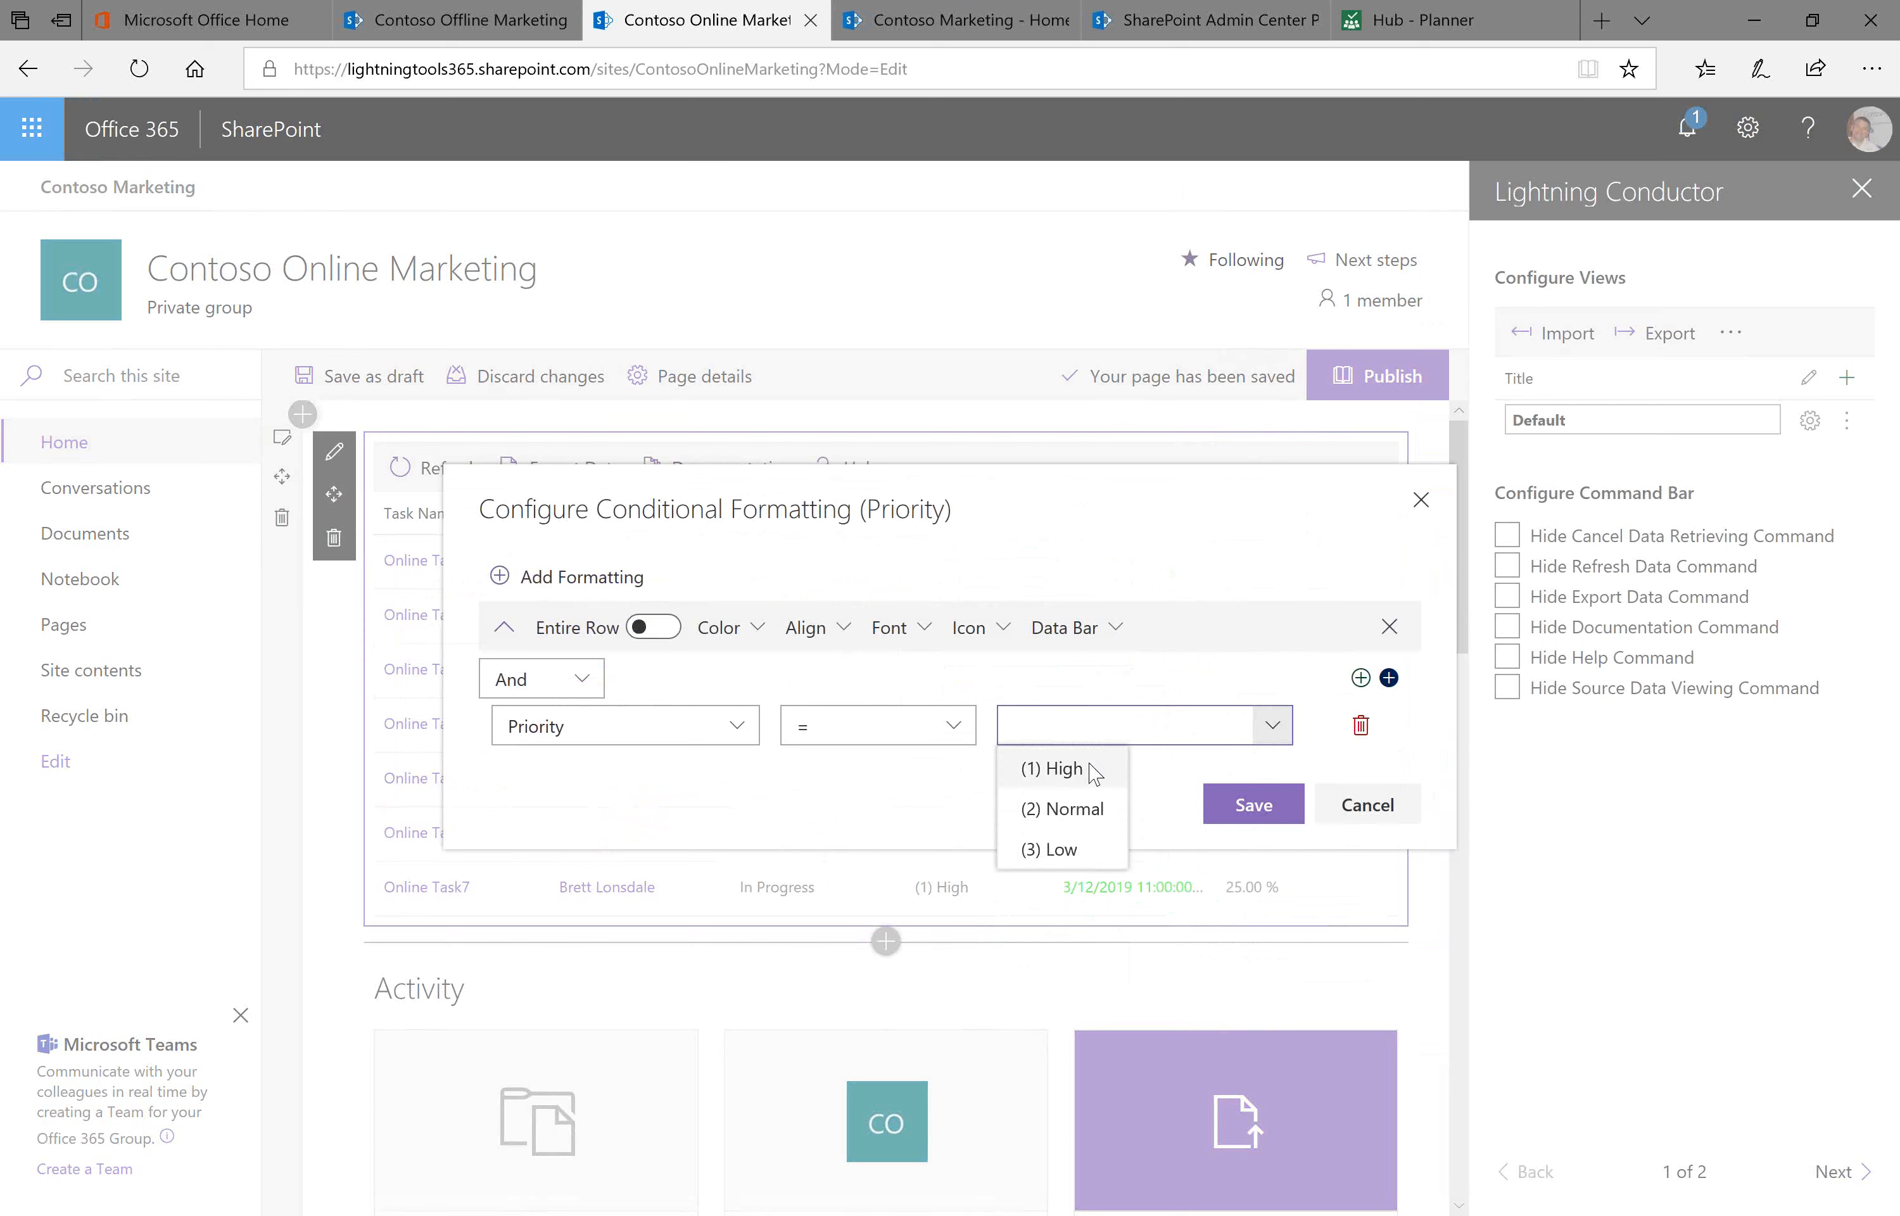
{"action": "left_click", "coordinate": [1038, 767]}
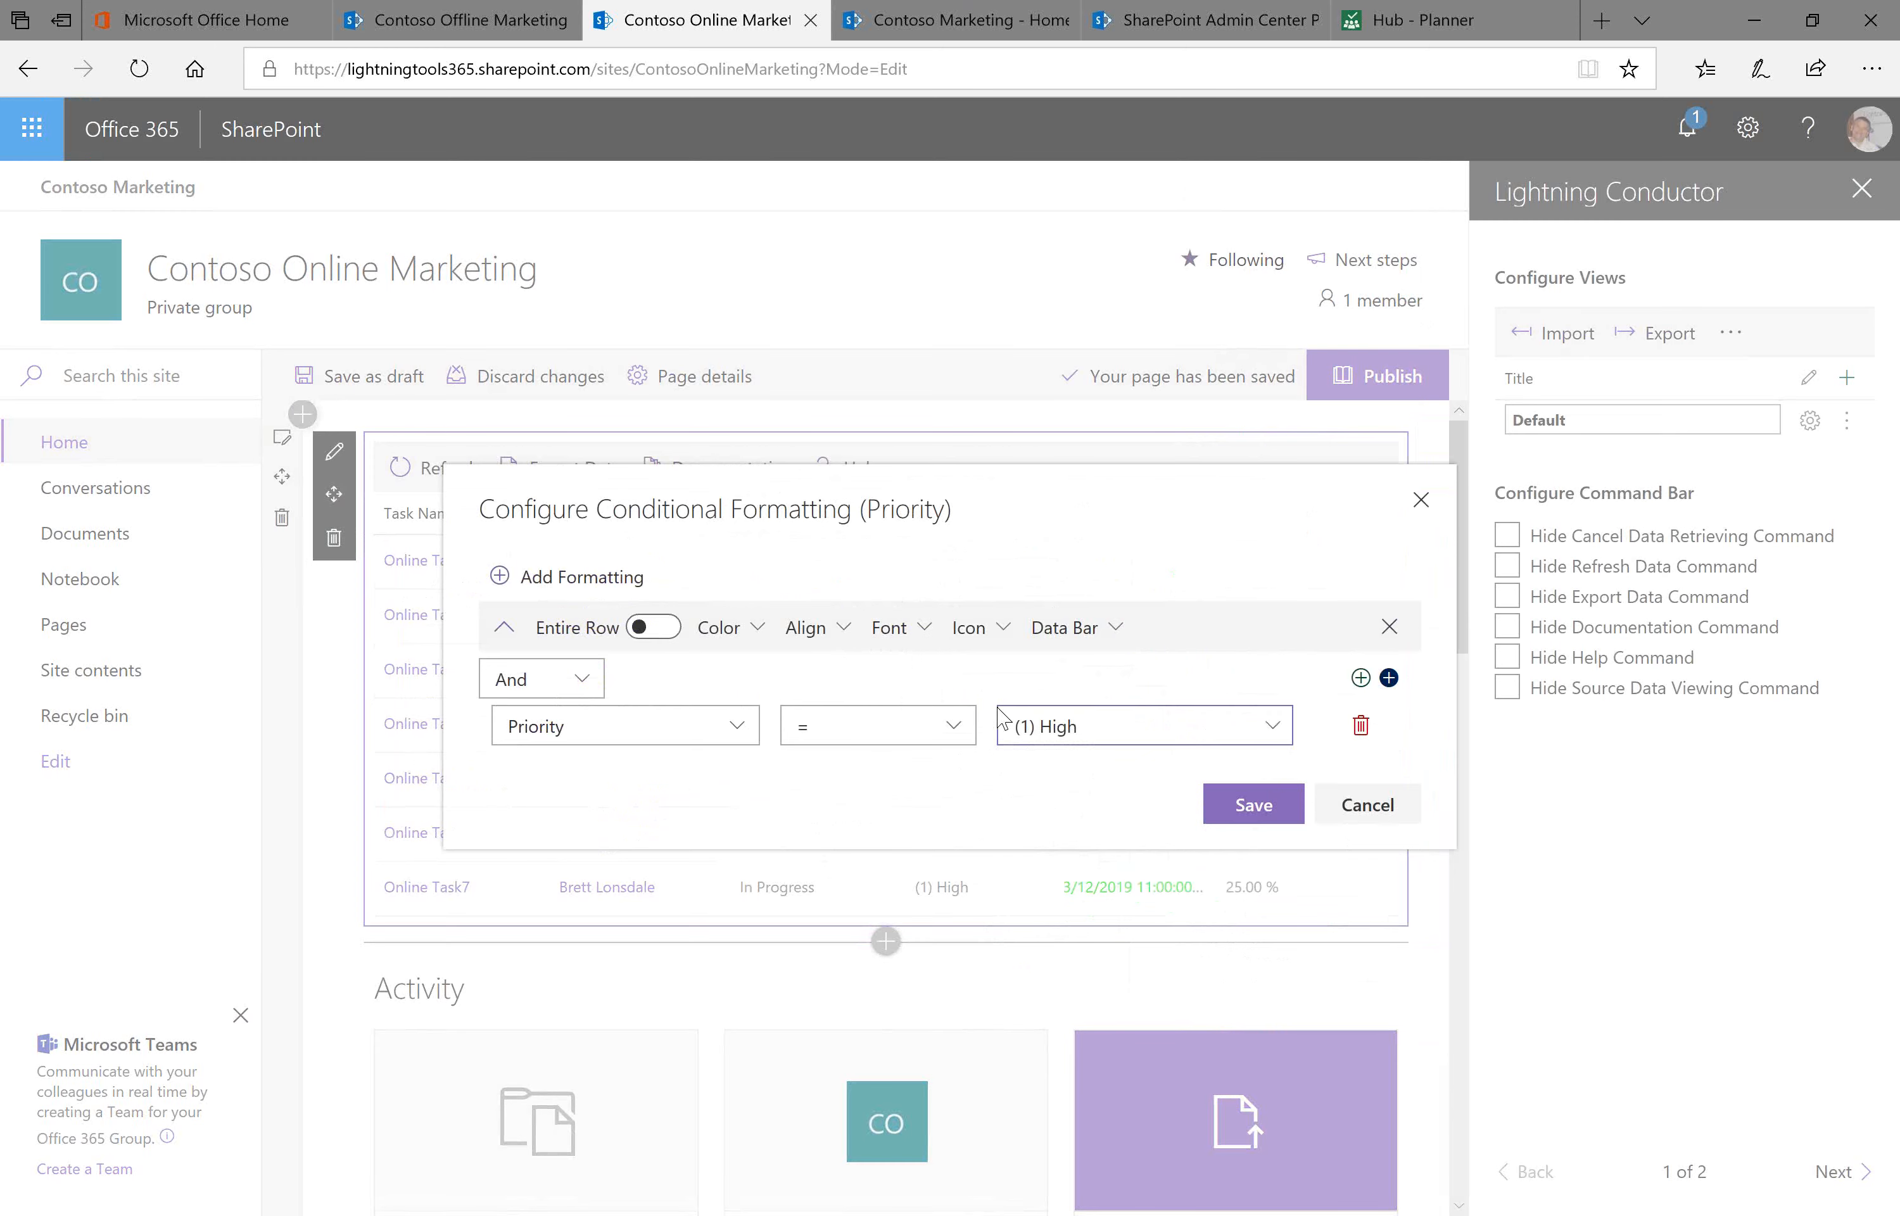
Give the High priority rule a filled circle icon in red f10d0d, positioned after the value
{"action": "left_click", "coordinate": [999, 645]}
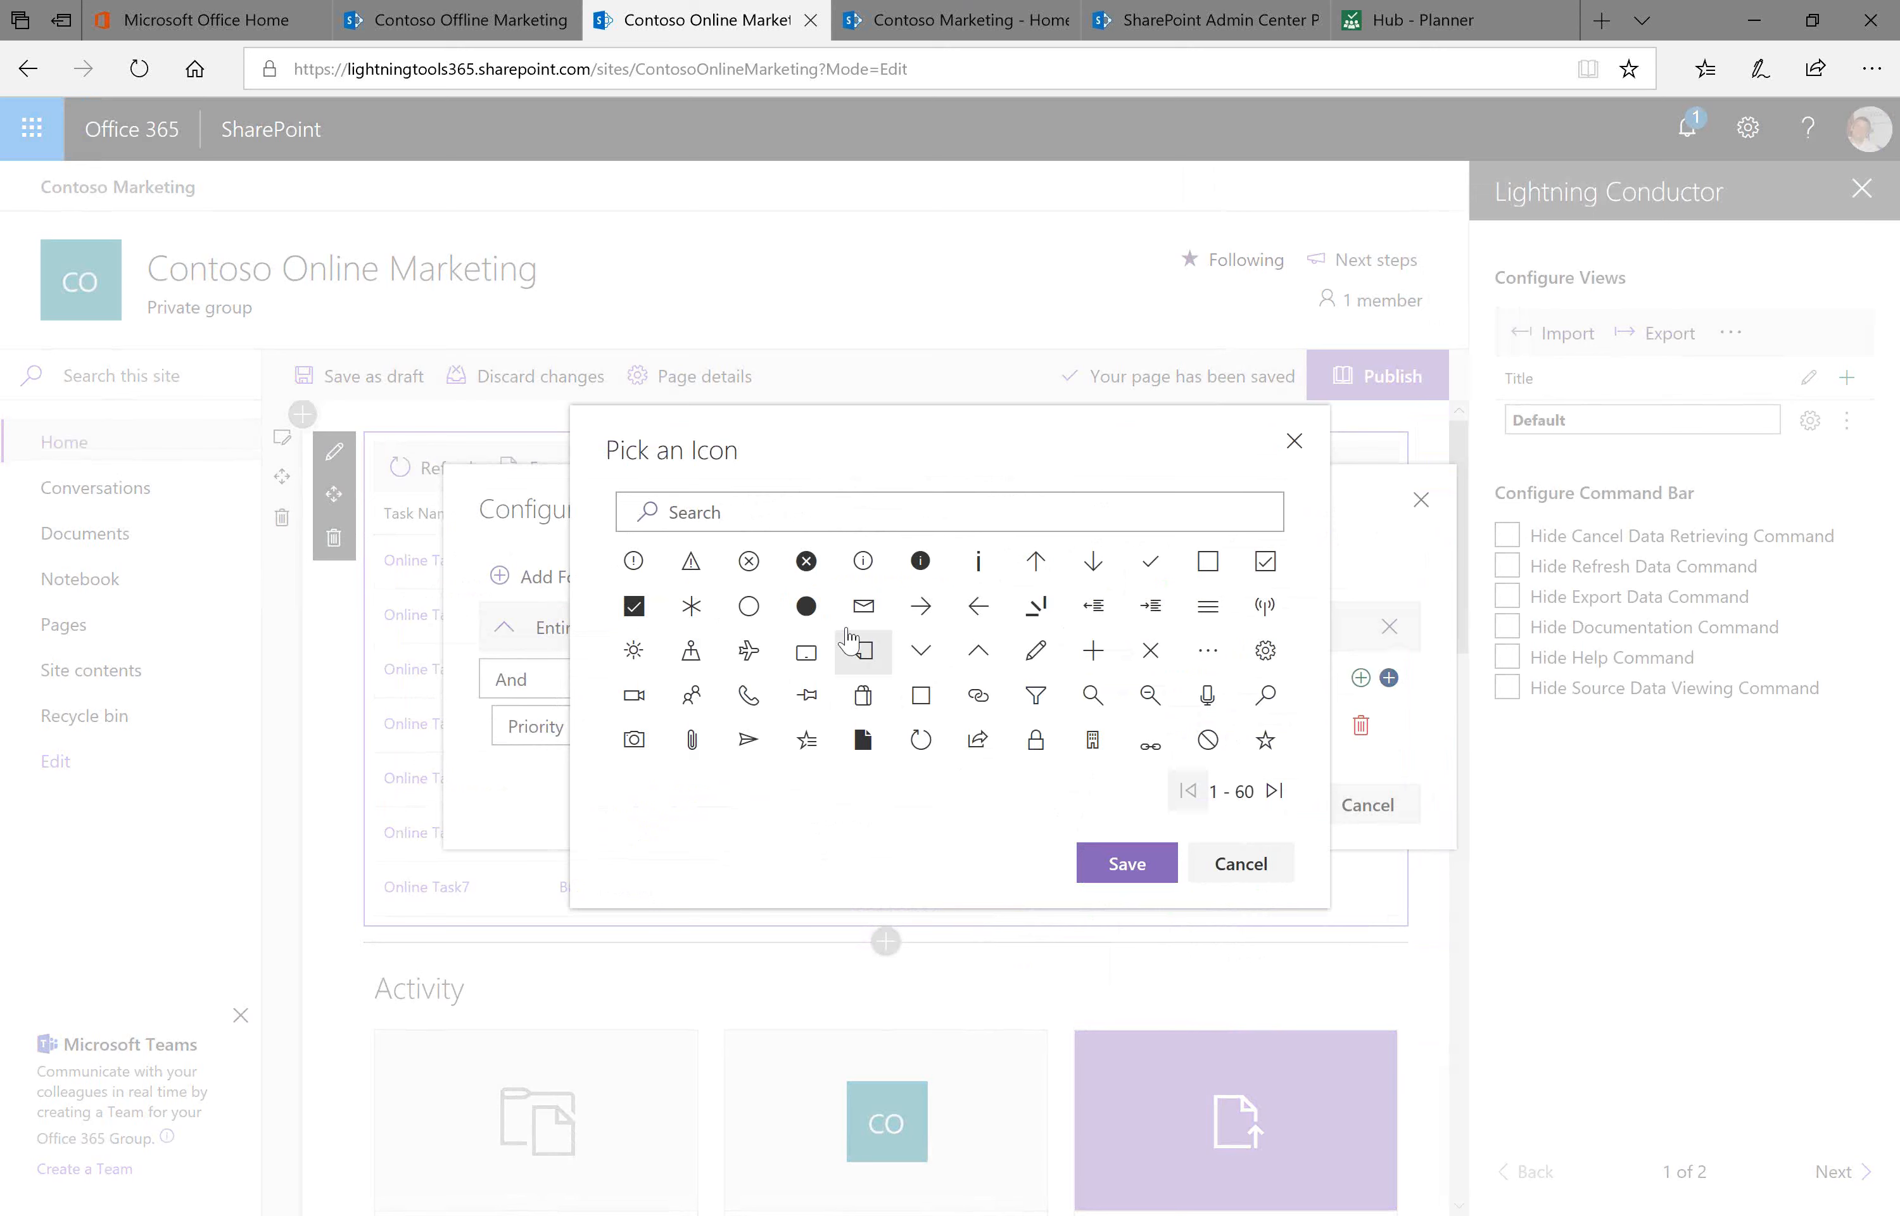
{"action": "left_click", "coordinate": [808, 608]}
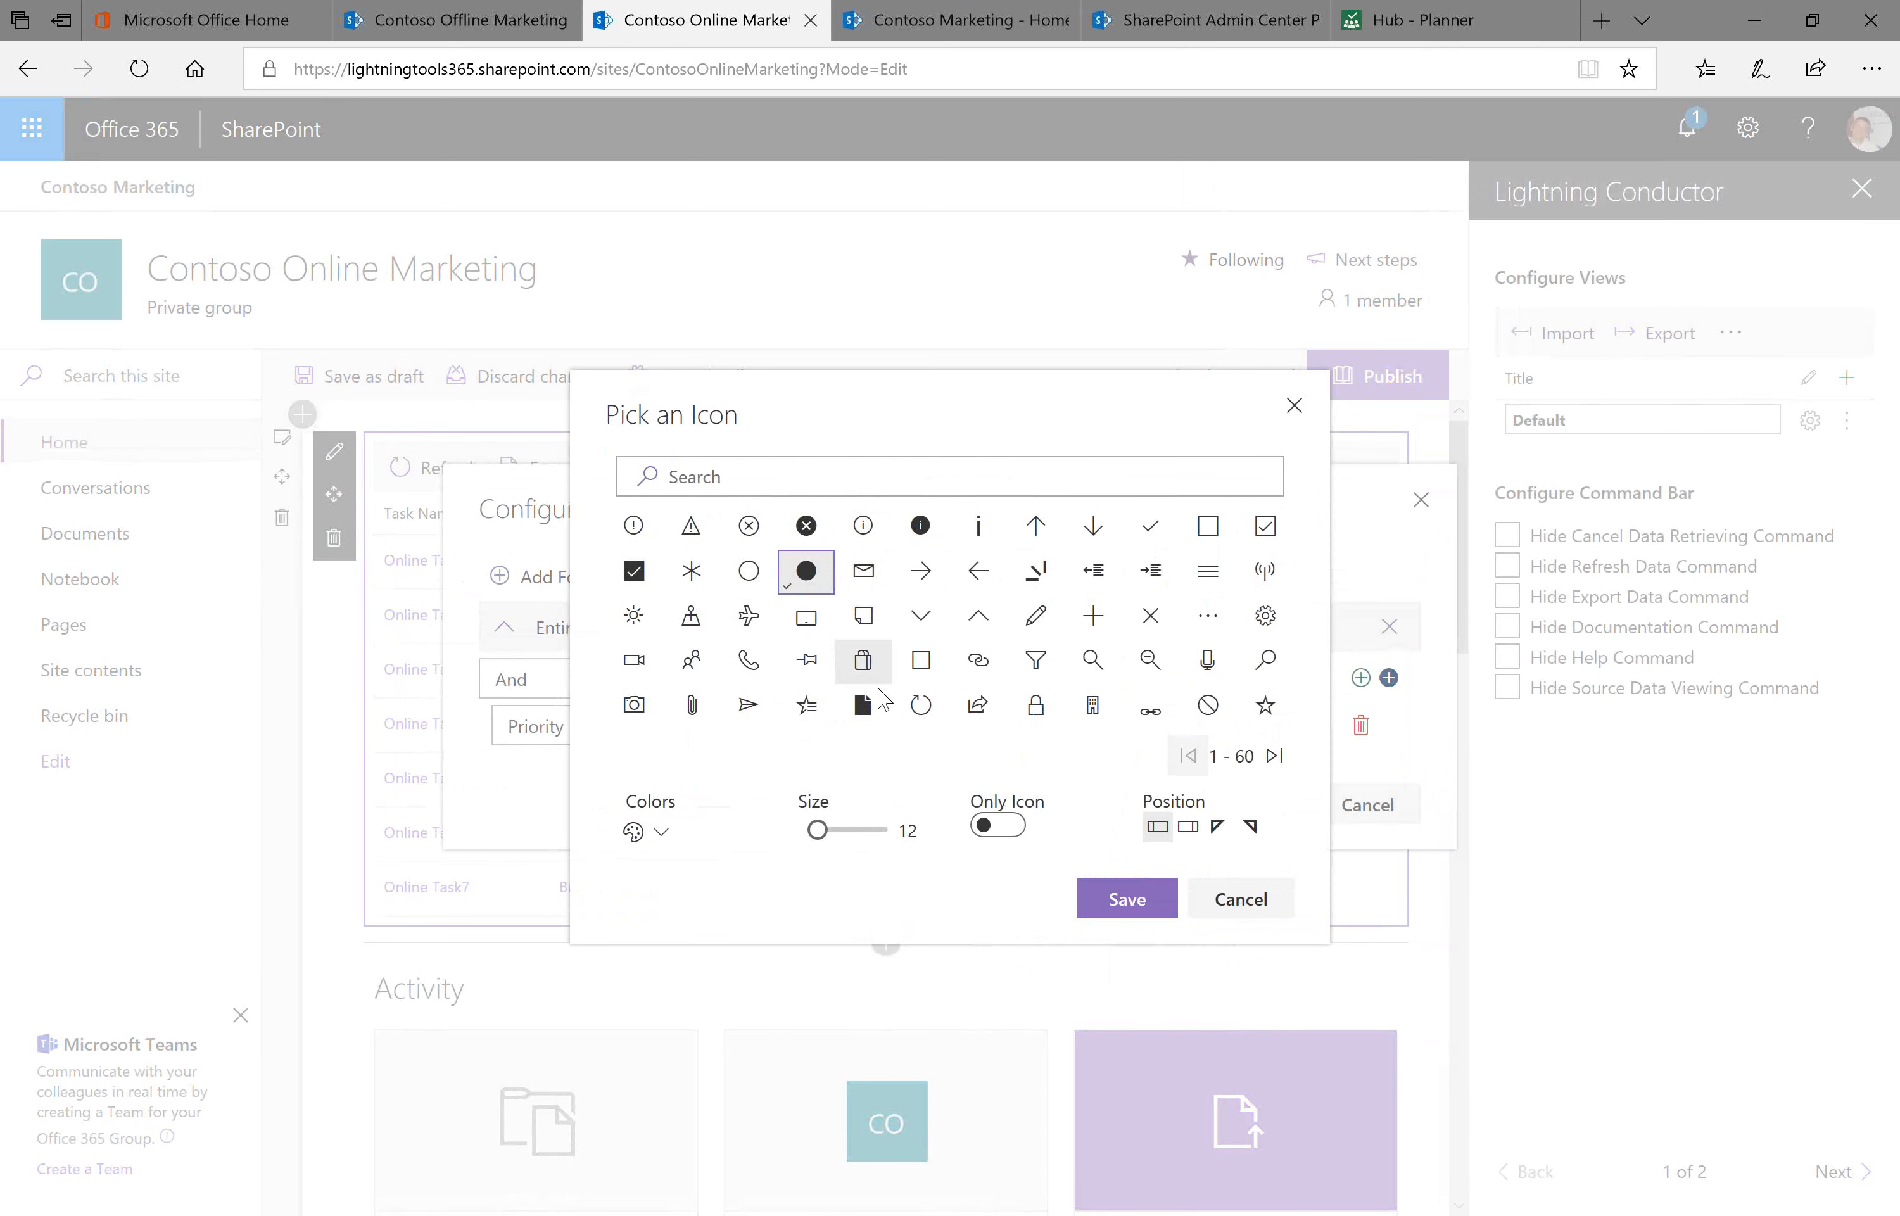
{"action": "left_click", "coordinate": [661, 834]}
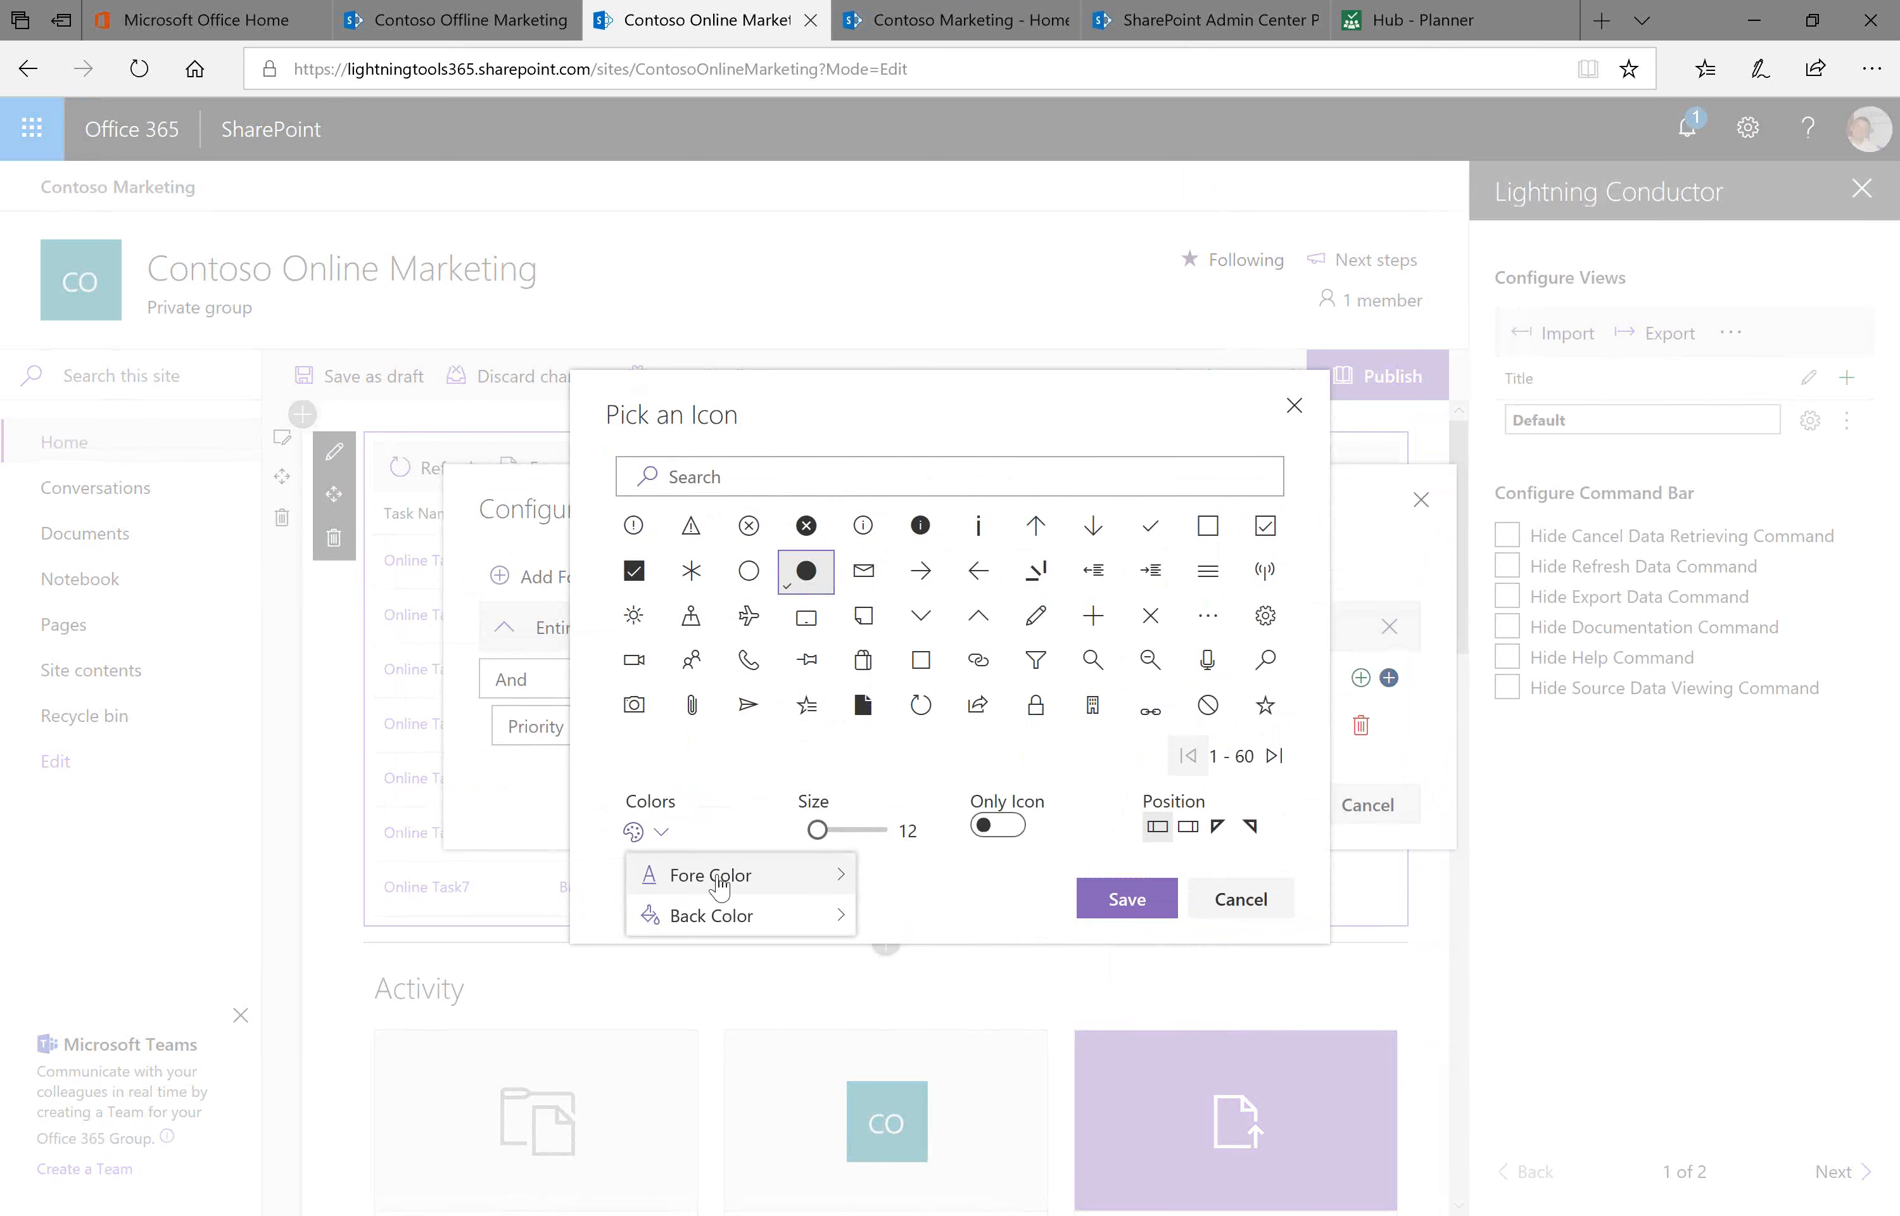
{"action": "mouse_move", "coordinate": [722, 872]}
{"action": "left_click", "coordinate": [1201, 750]}
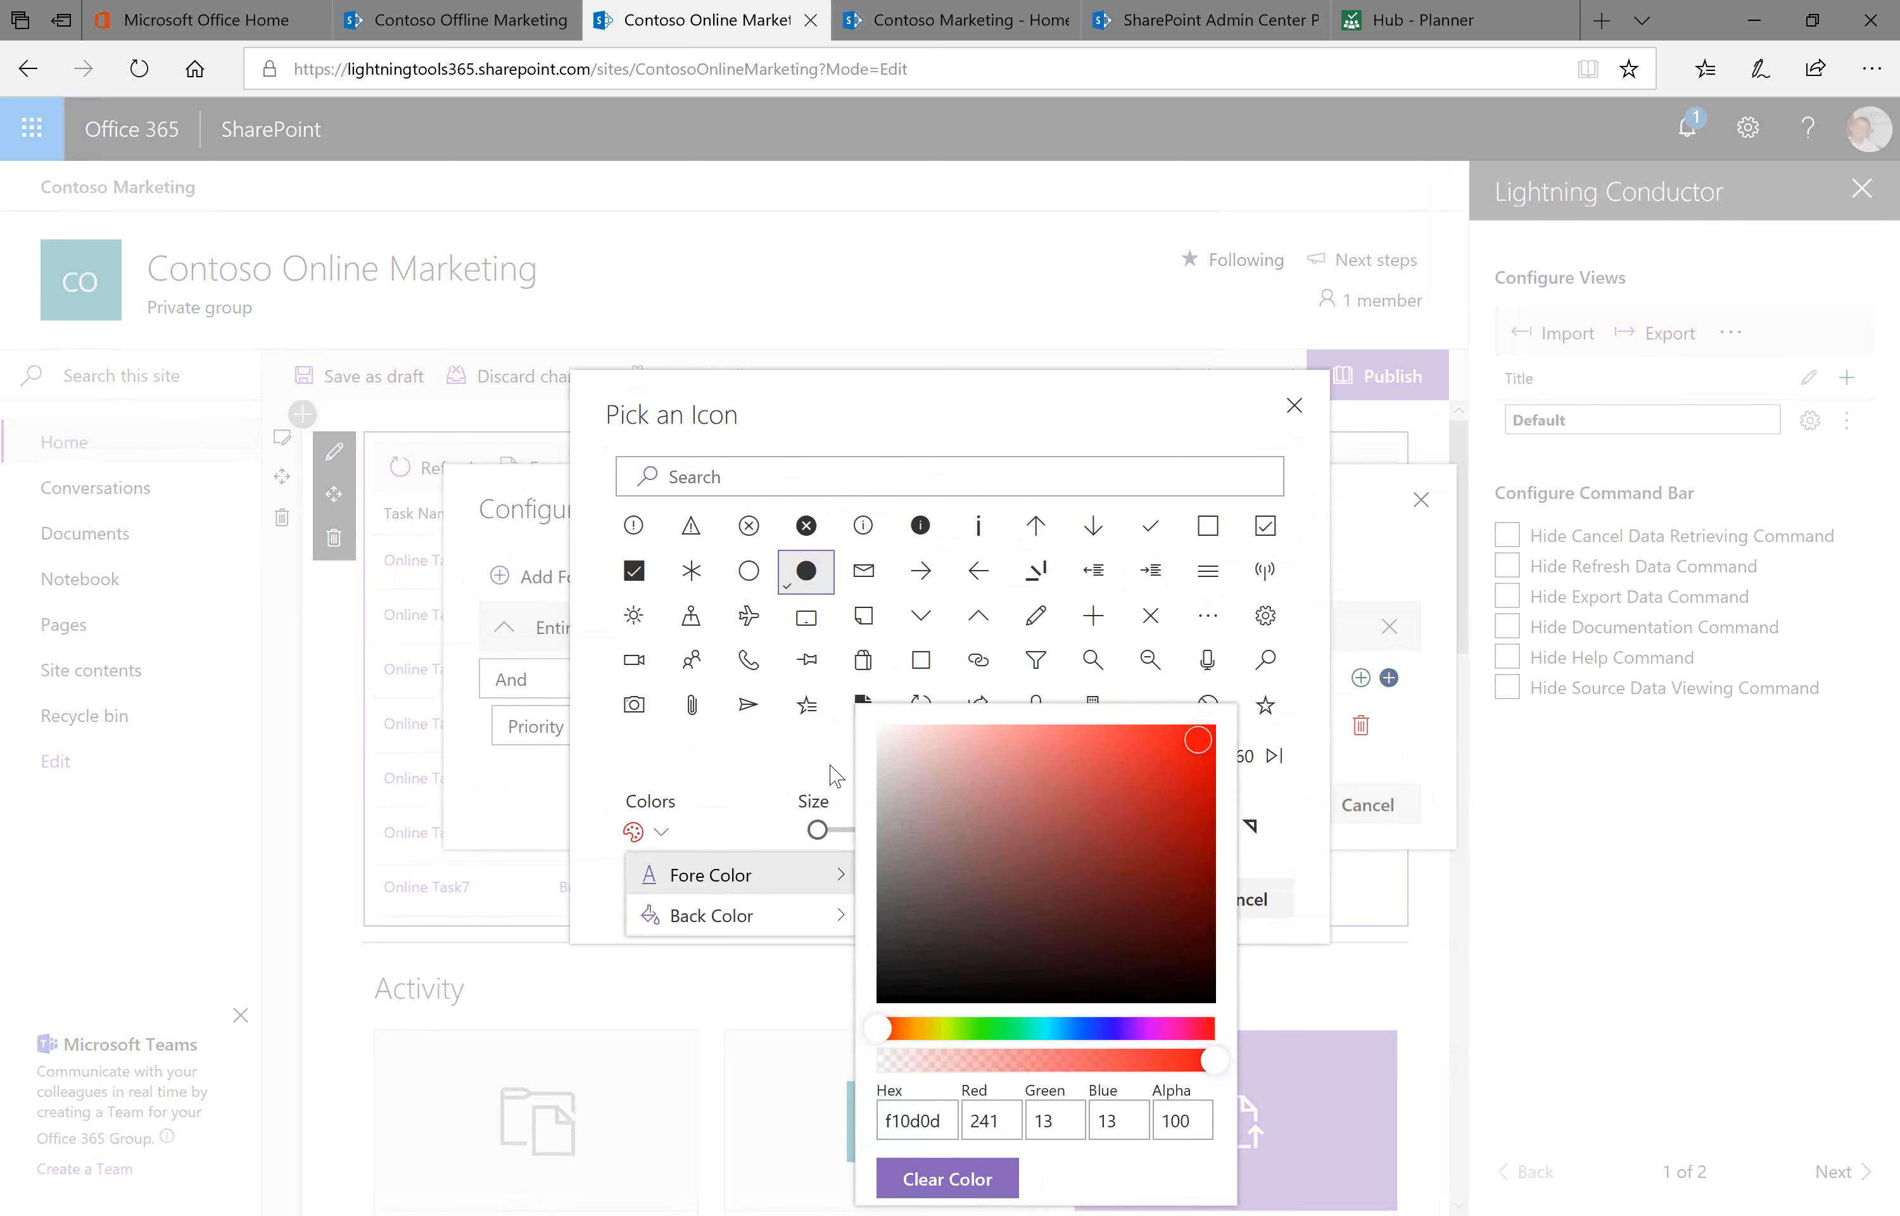
{"action": "left_click", "coordinate": [807, 772]}
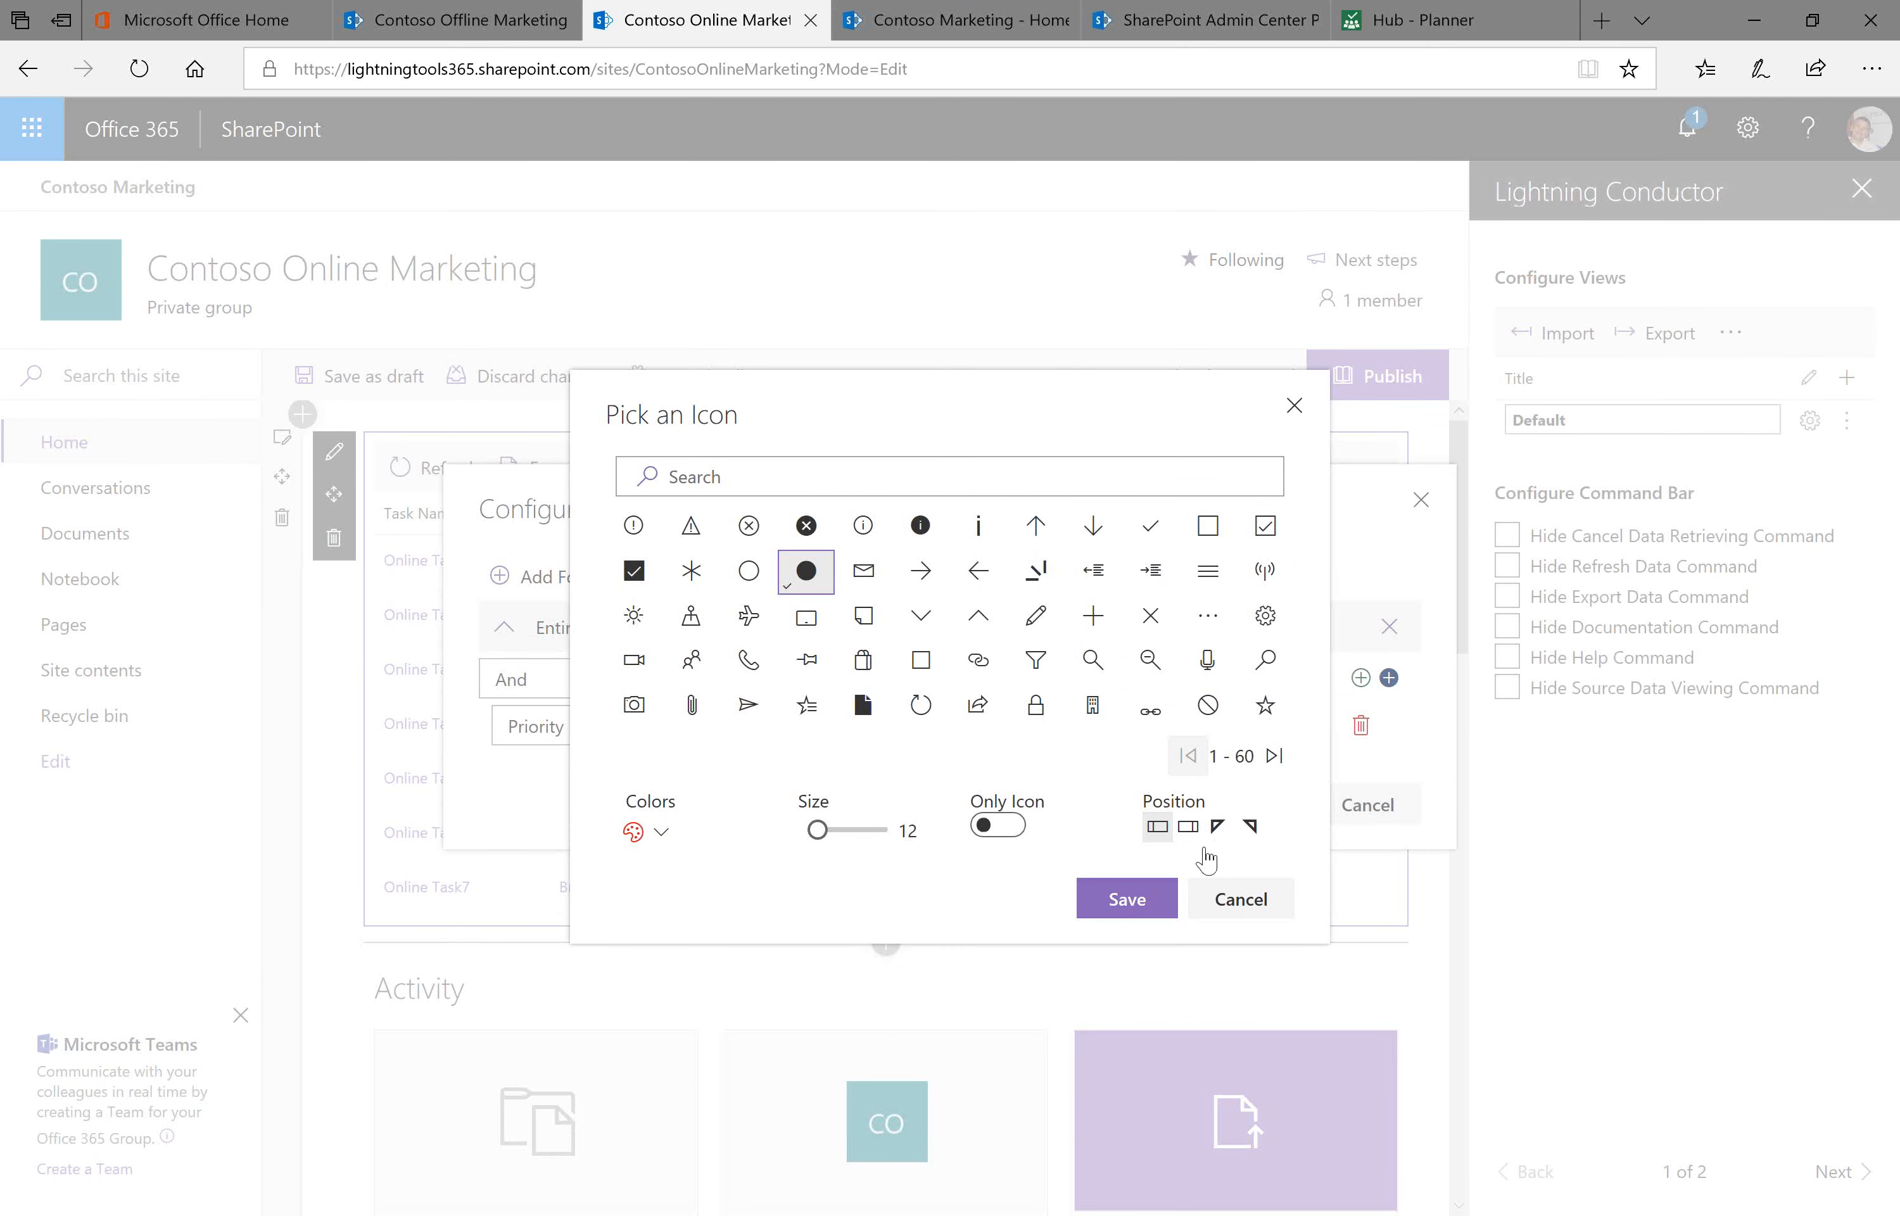
{"action": "left_click", "coordinate": [1189, 828]}
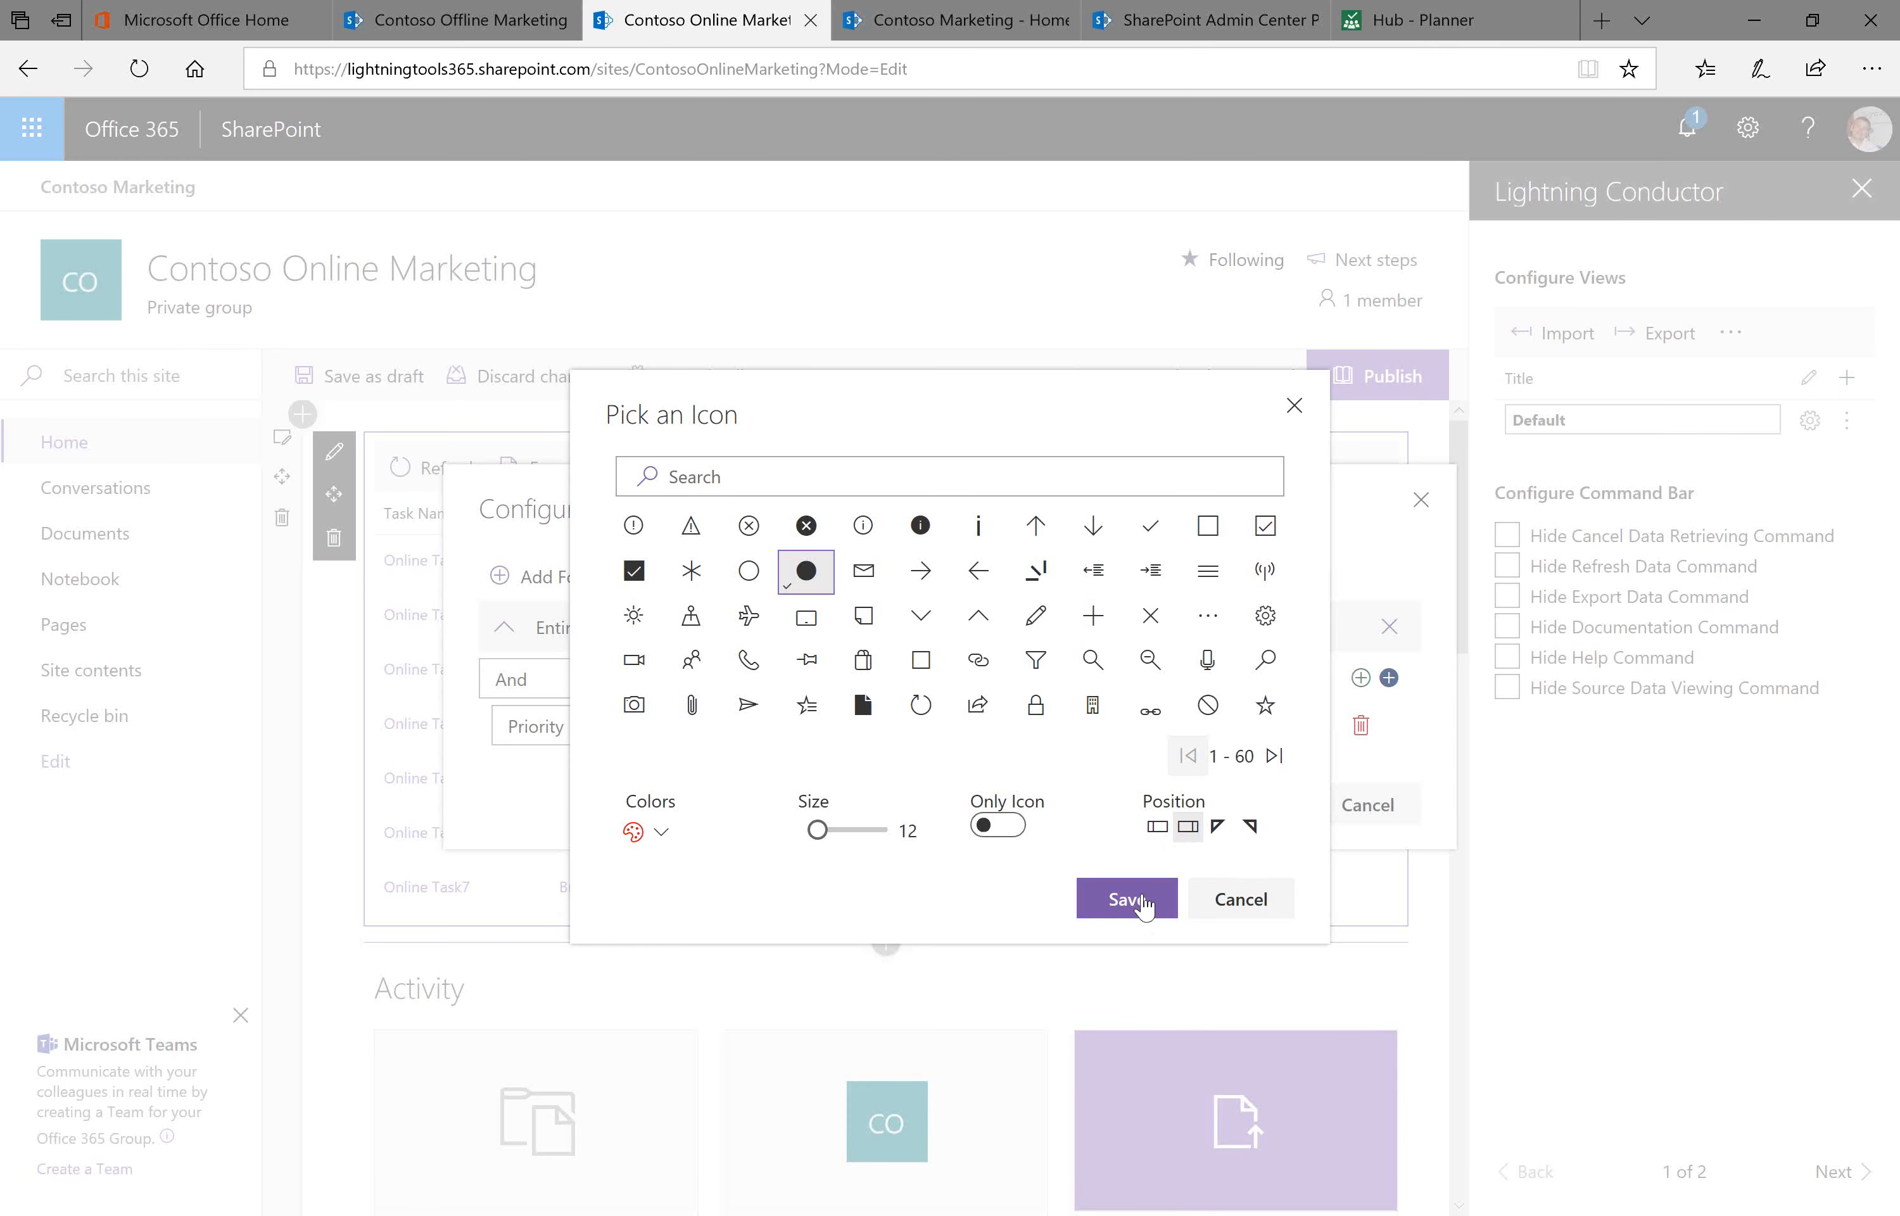
{"action": "left_click", "coordinate": [1143, 906]}
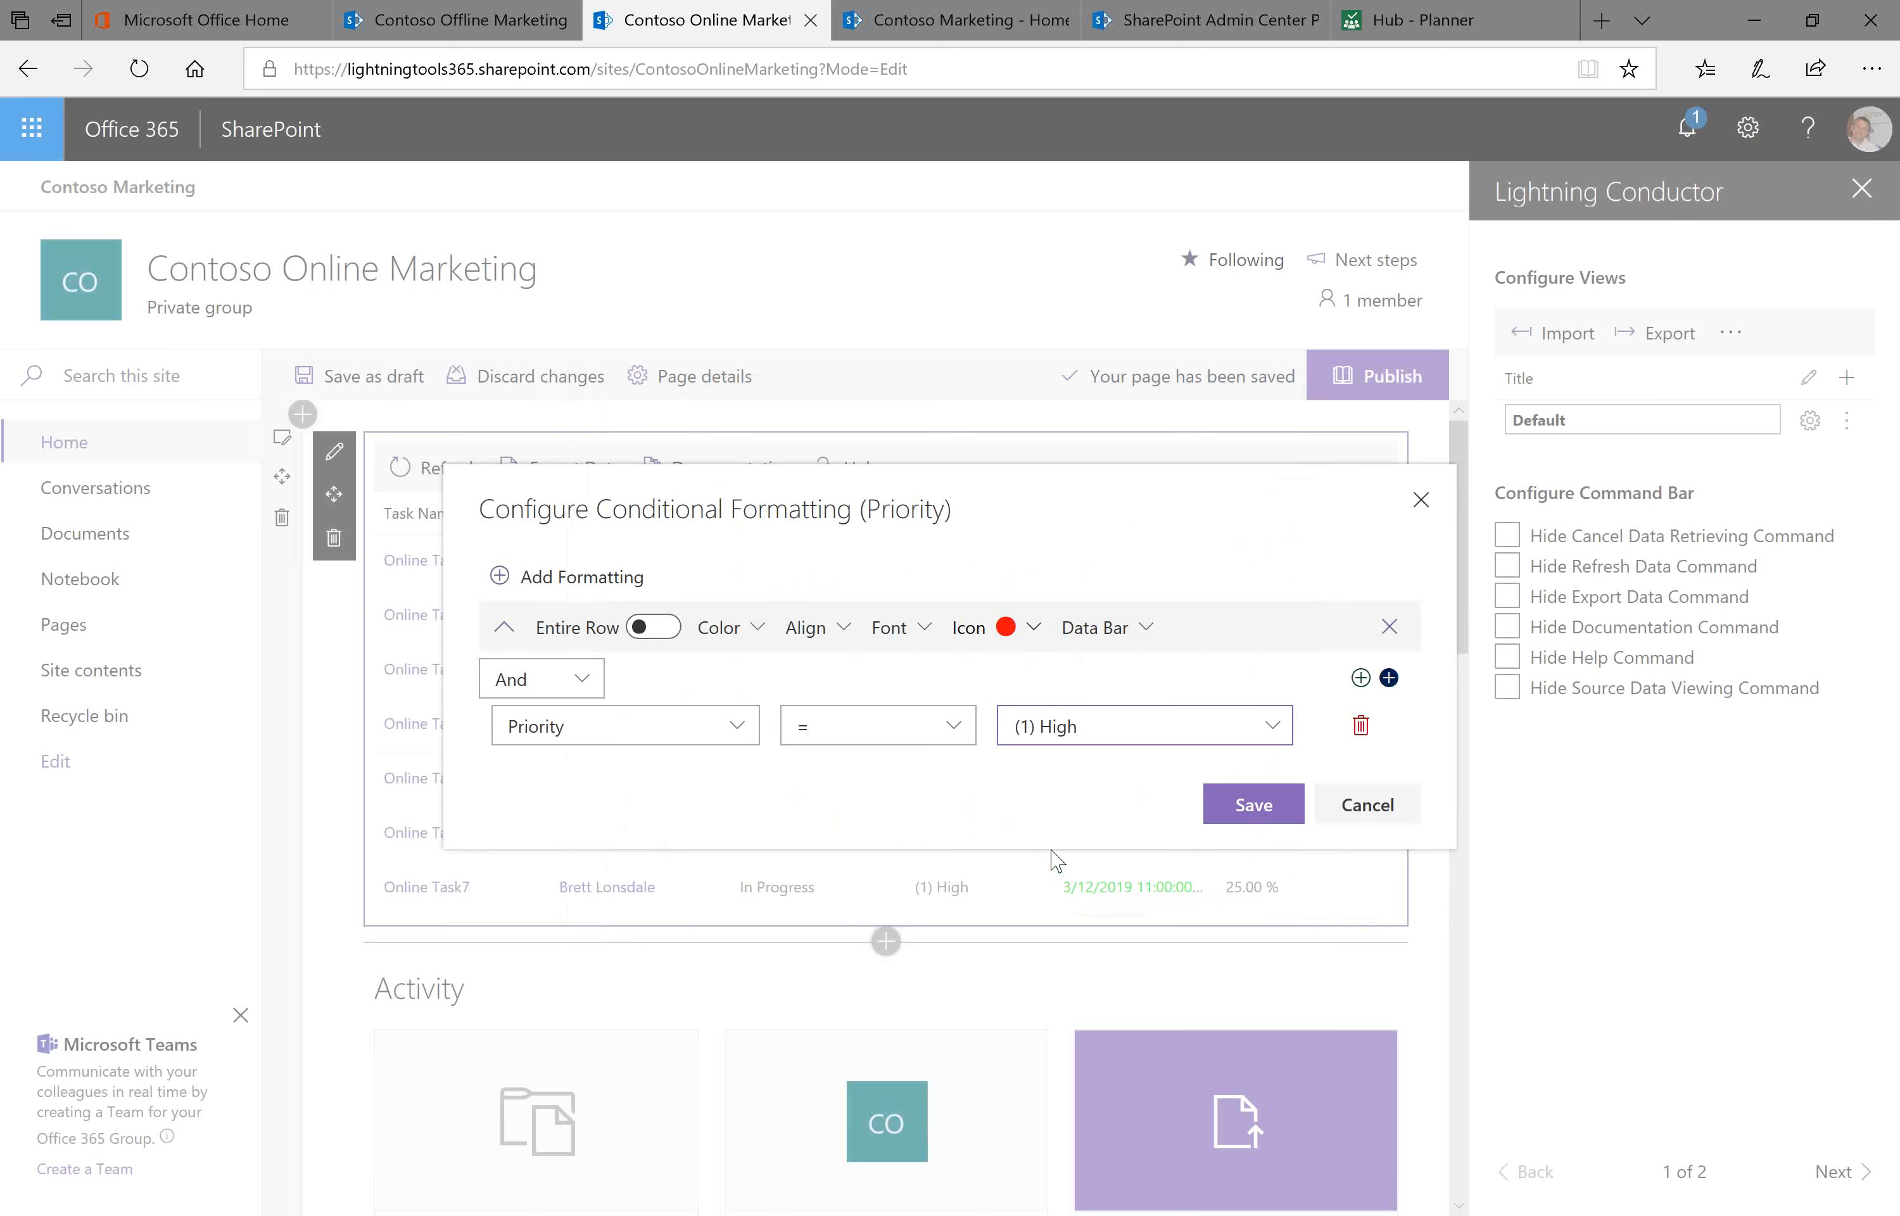
Add two more conditional formatting rules to the Priority column and collapse the High priority rule
{"action": "left_click", "coordinate": [500, 577]}
{"action": "left_click", "coordinate": [501, 559]}
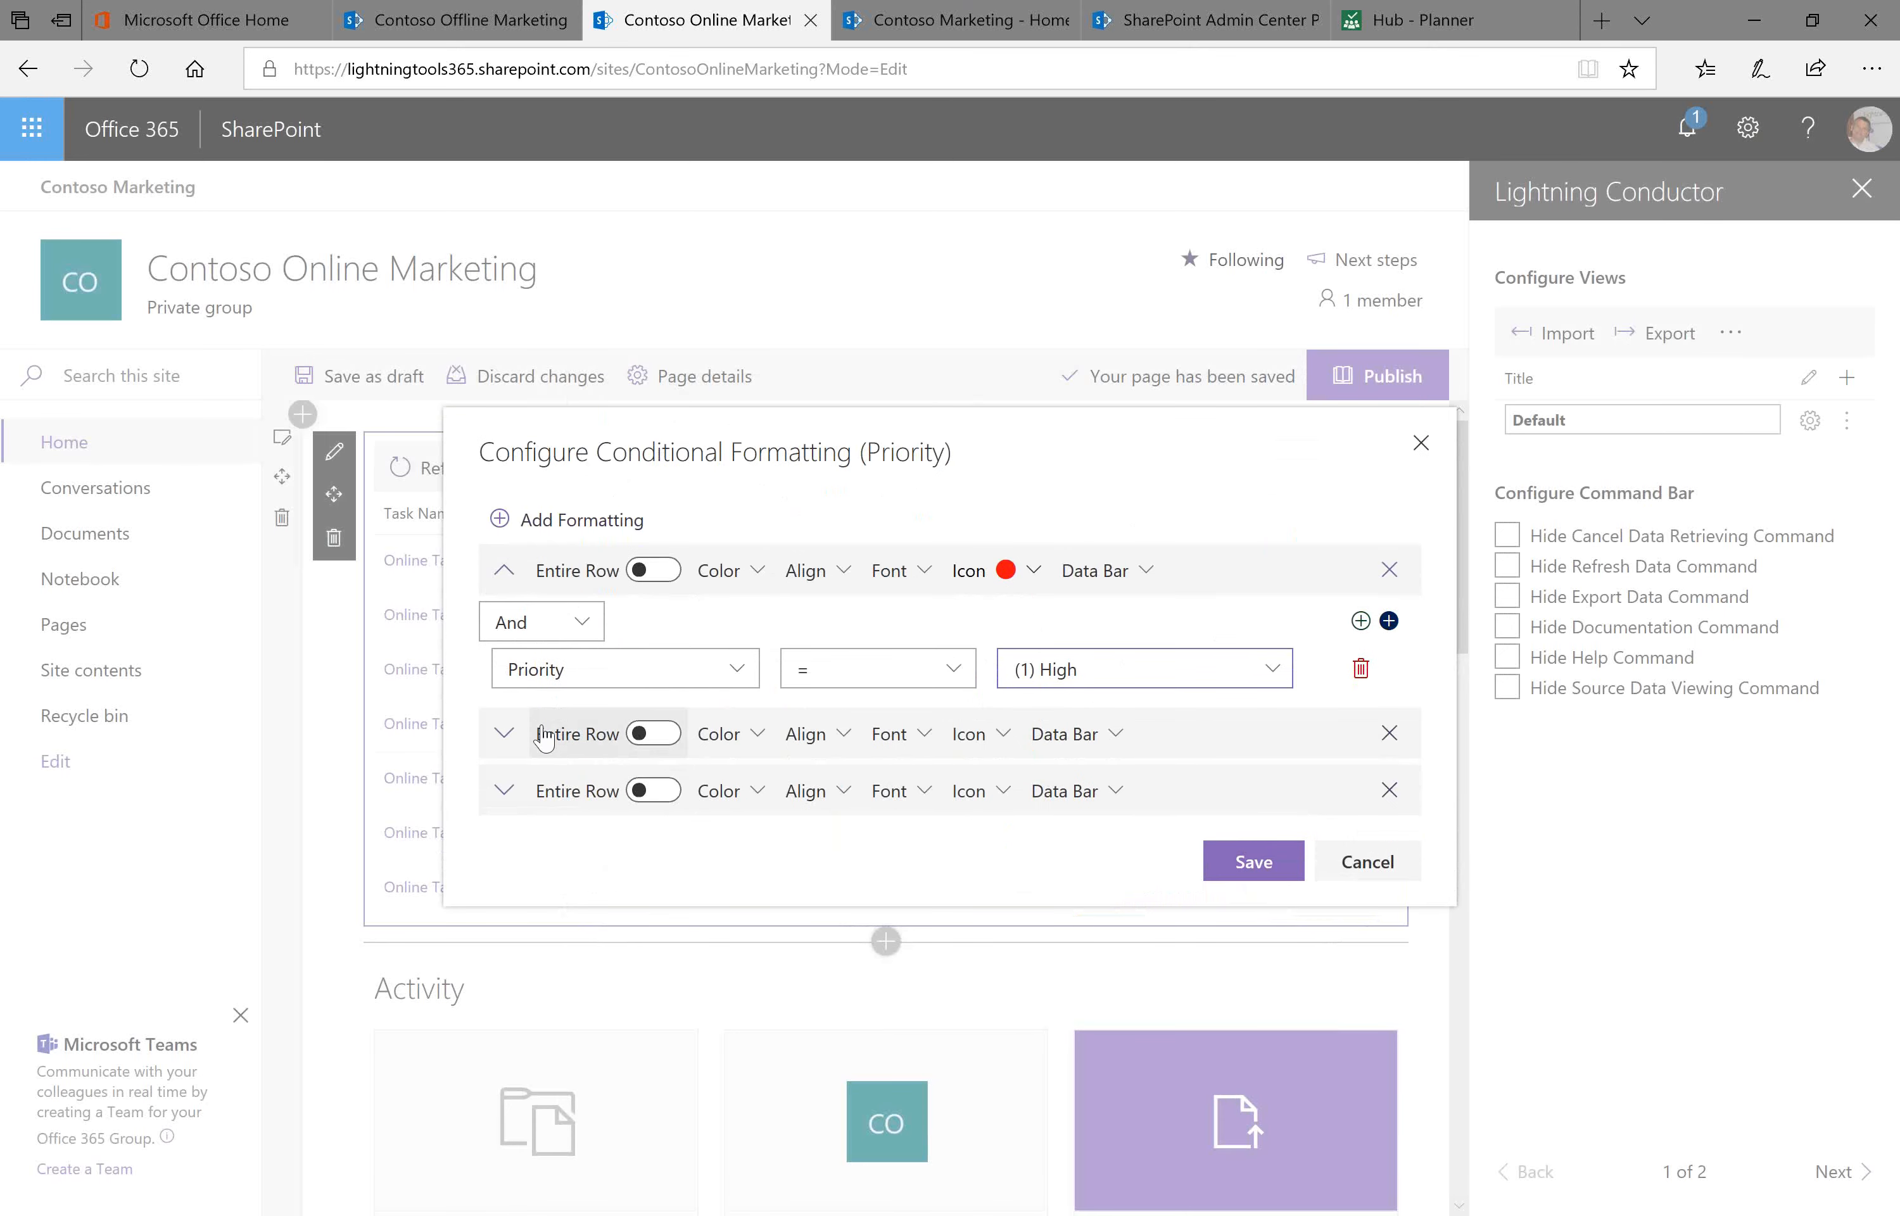
{"action": "left_click", "coordinate": [502, 571]}
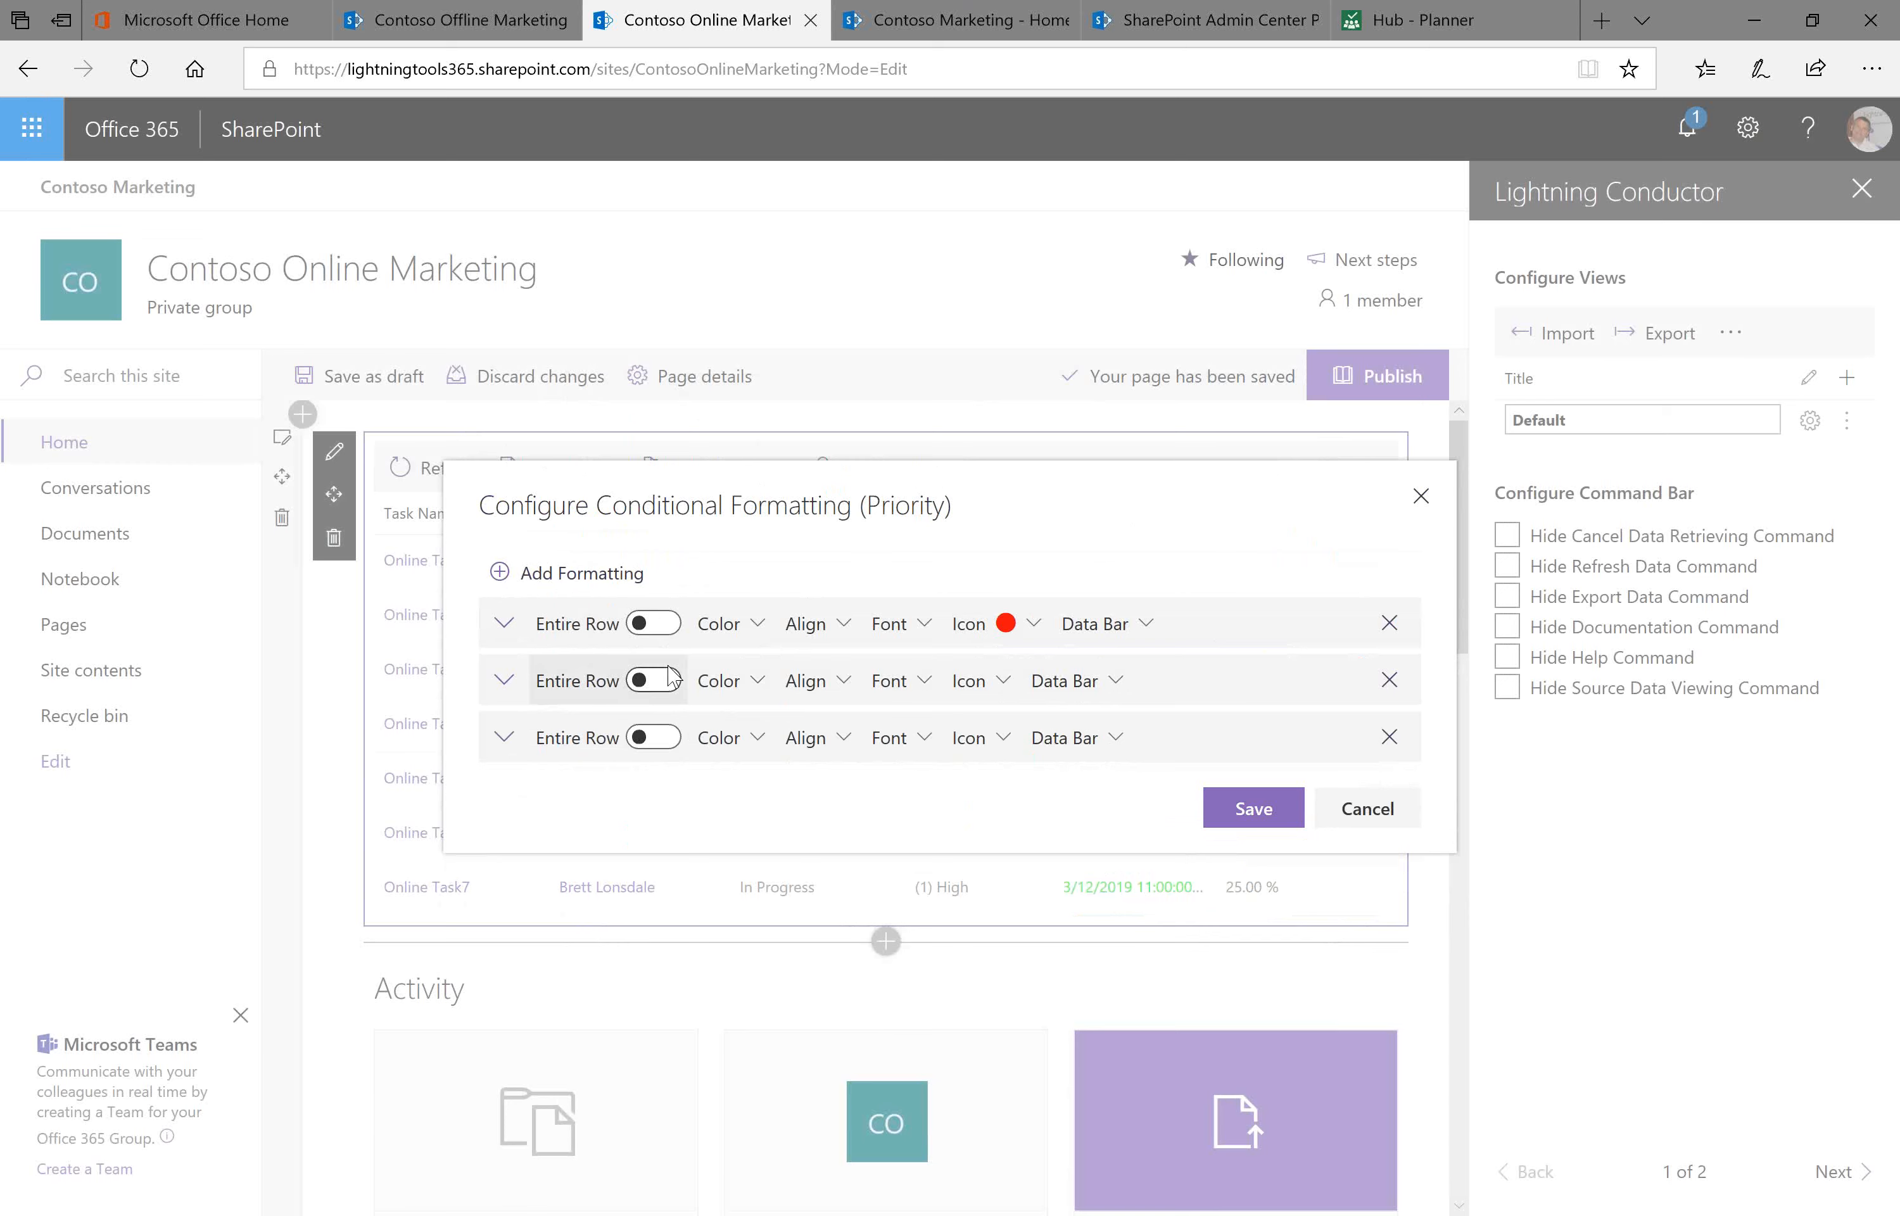
Give the second Priority rule a filled circle icon in yellow-green, positioned after the value
{"action": "left_click", "coordinate": [998, 699]}
{"action": "left_click", "coordinate": [806, 606]}
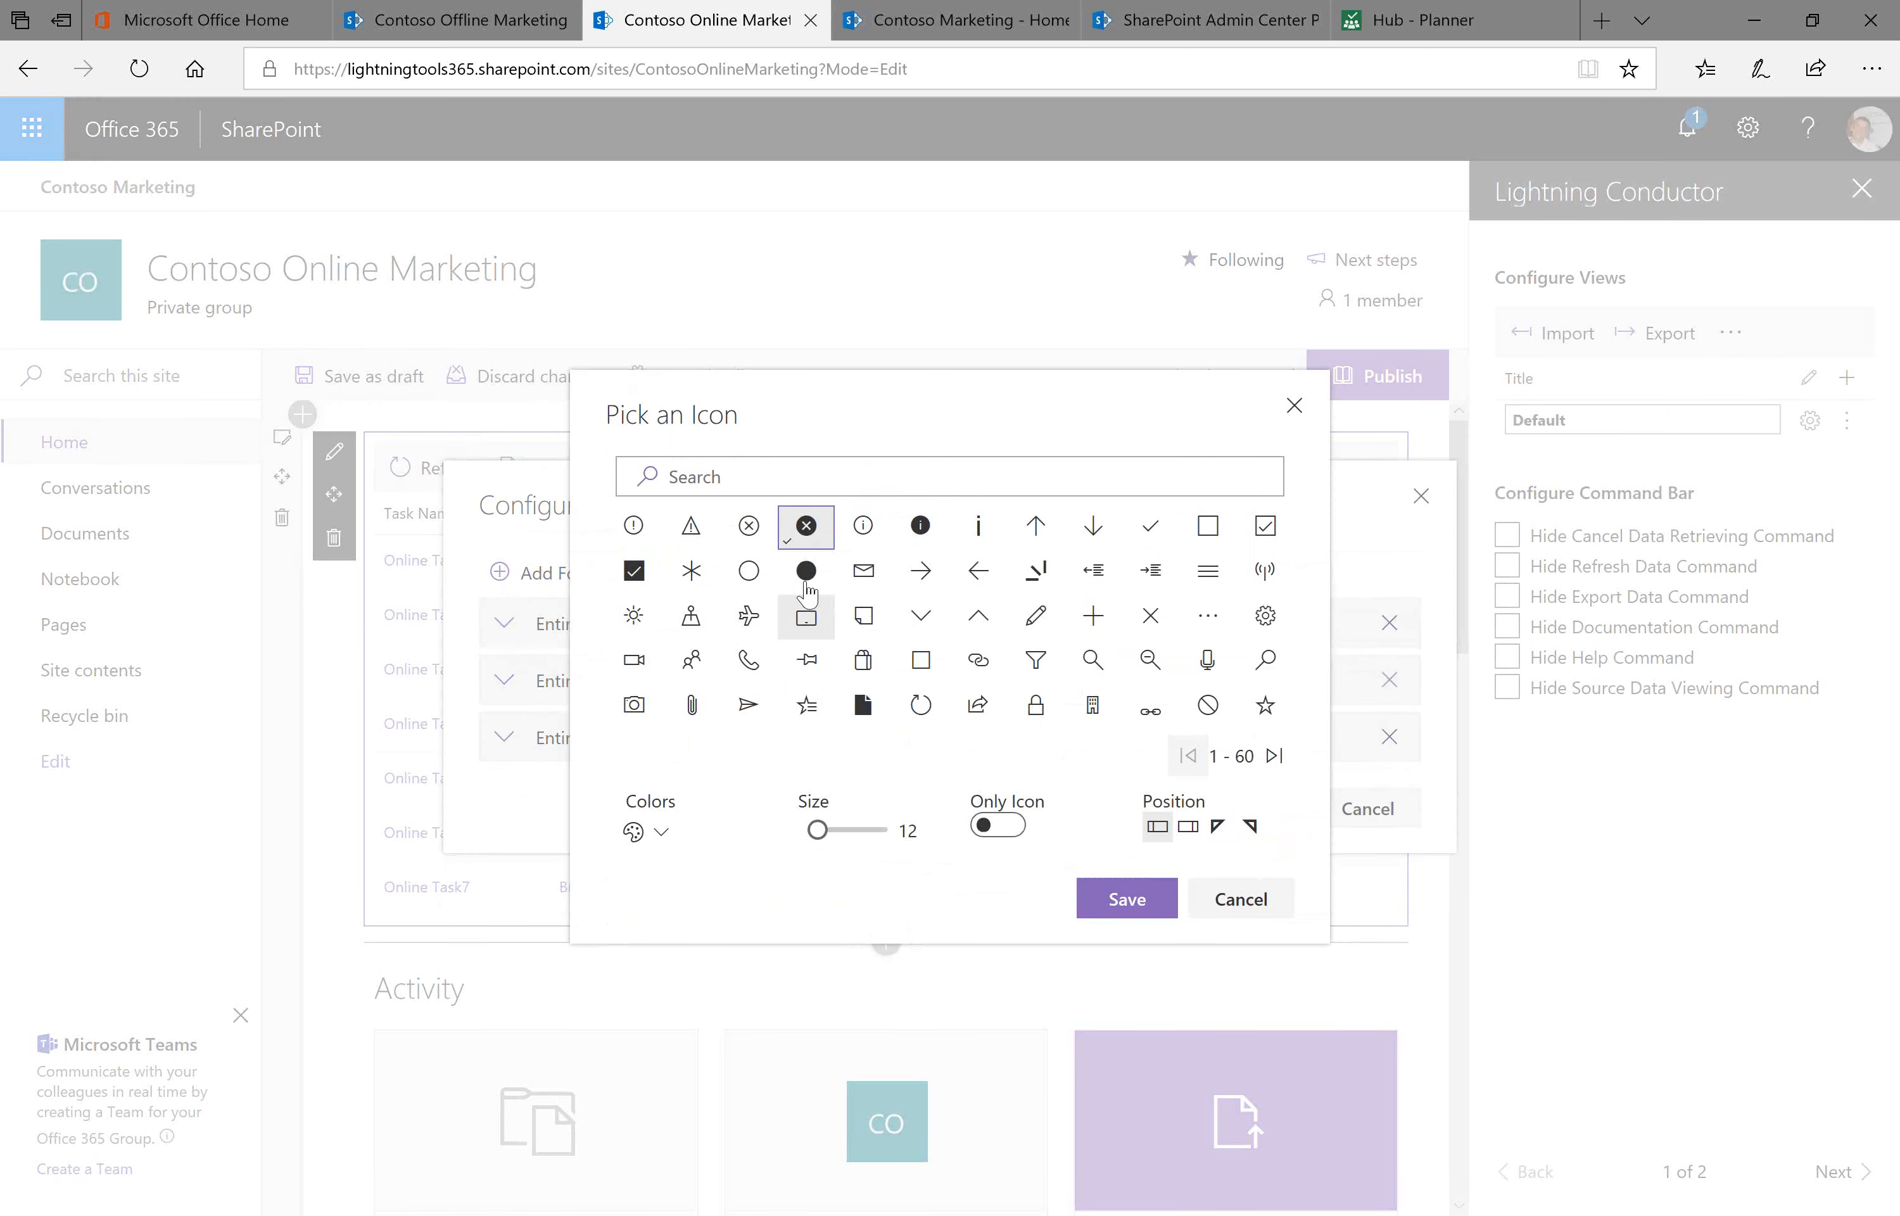
{"action": "left_click", "coordinate": [651, 833]}
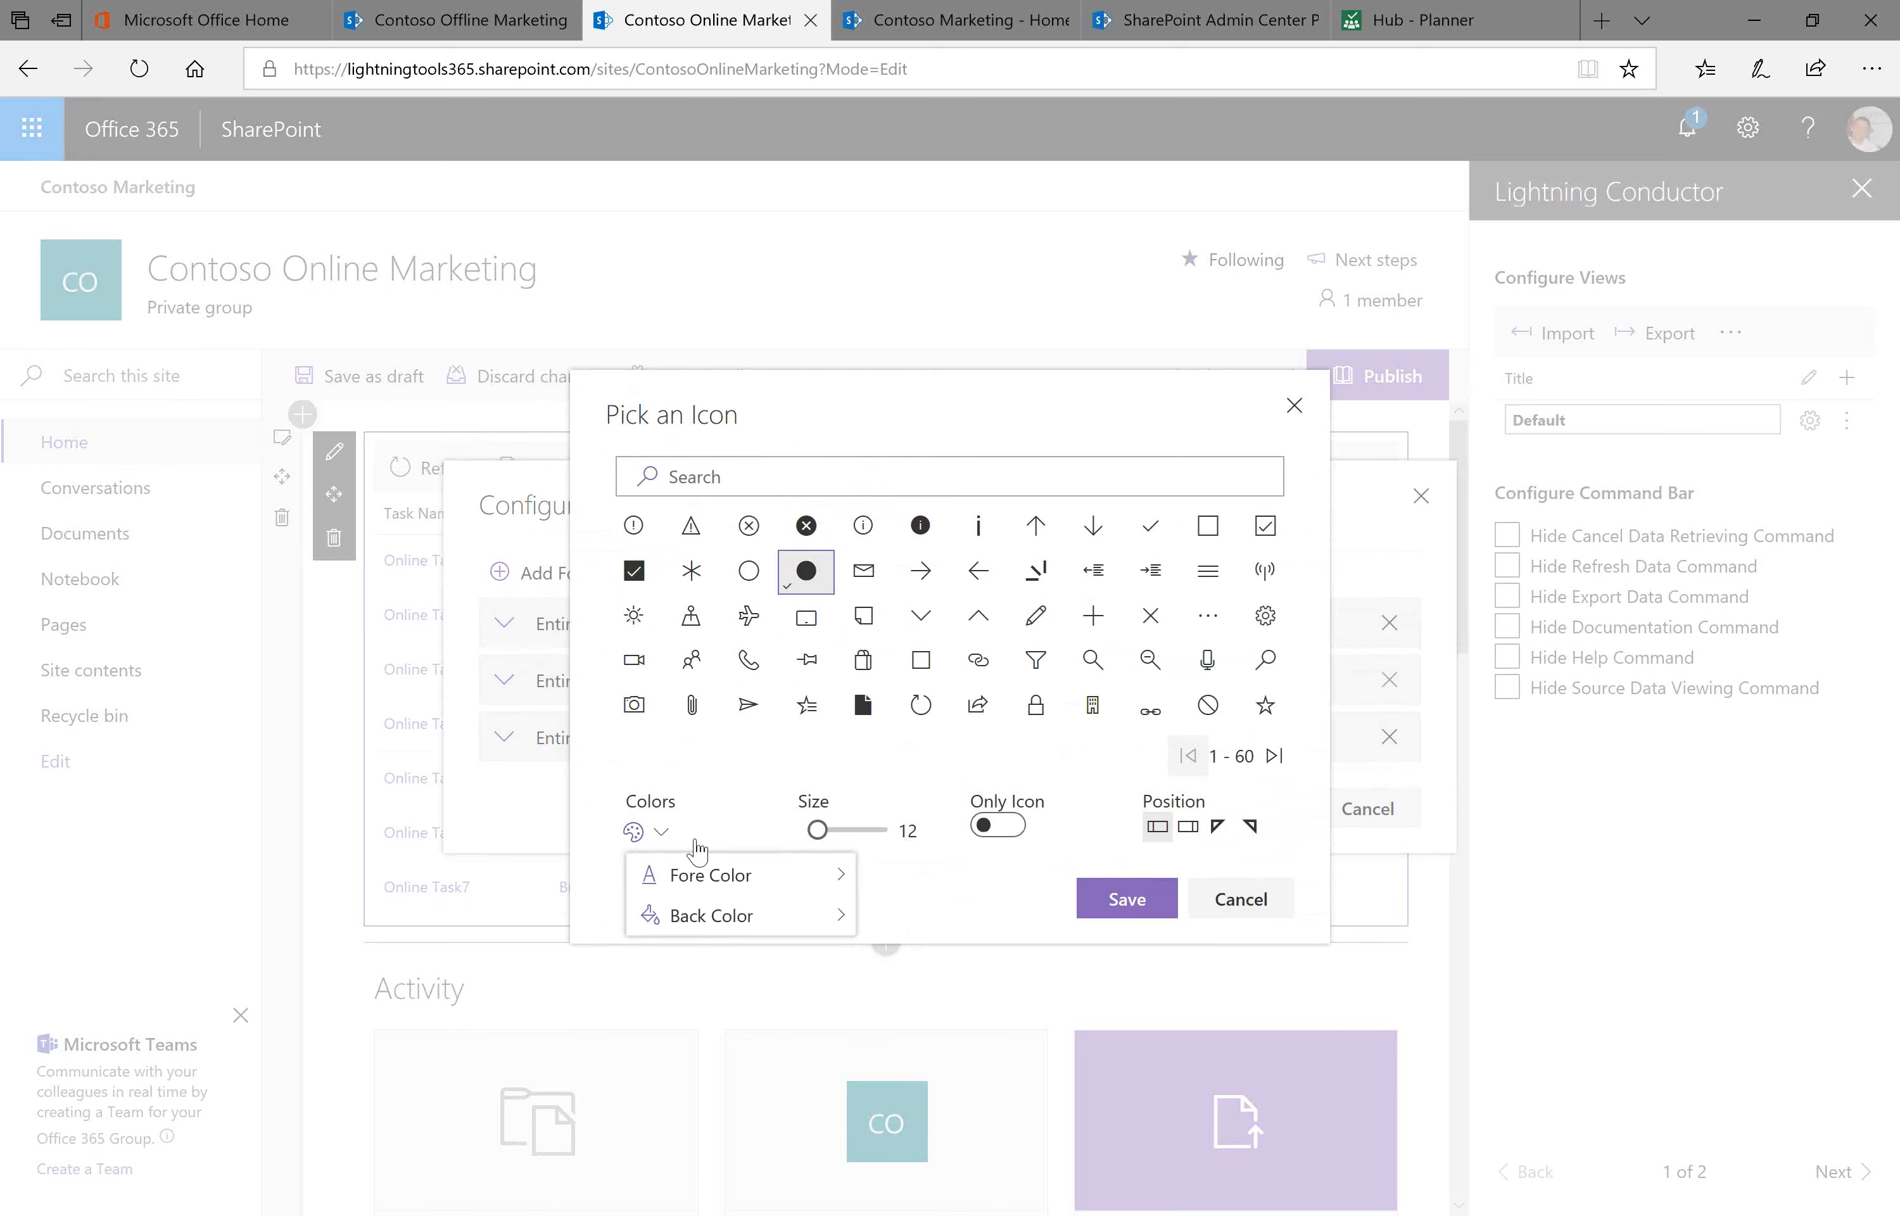
{"action": "left_click", "coordinate": [827, 878]}
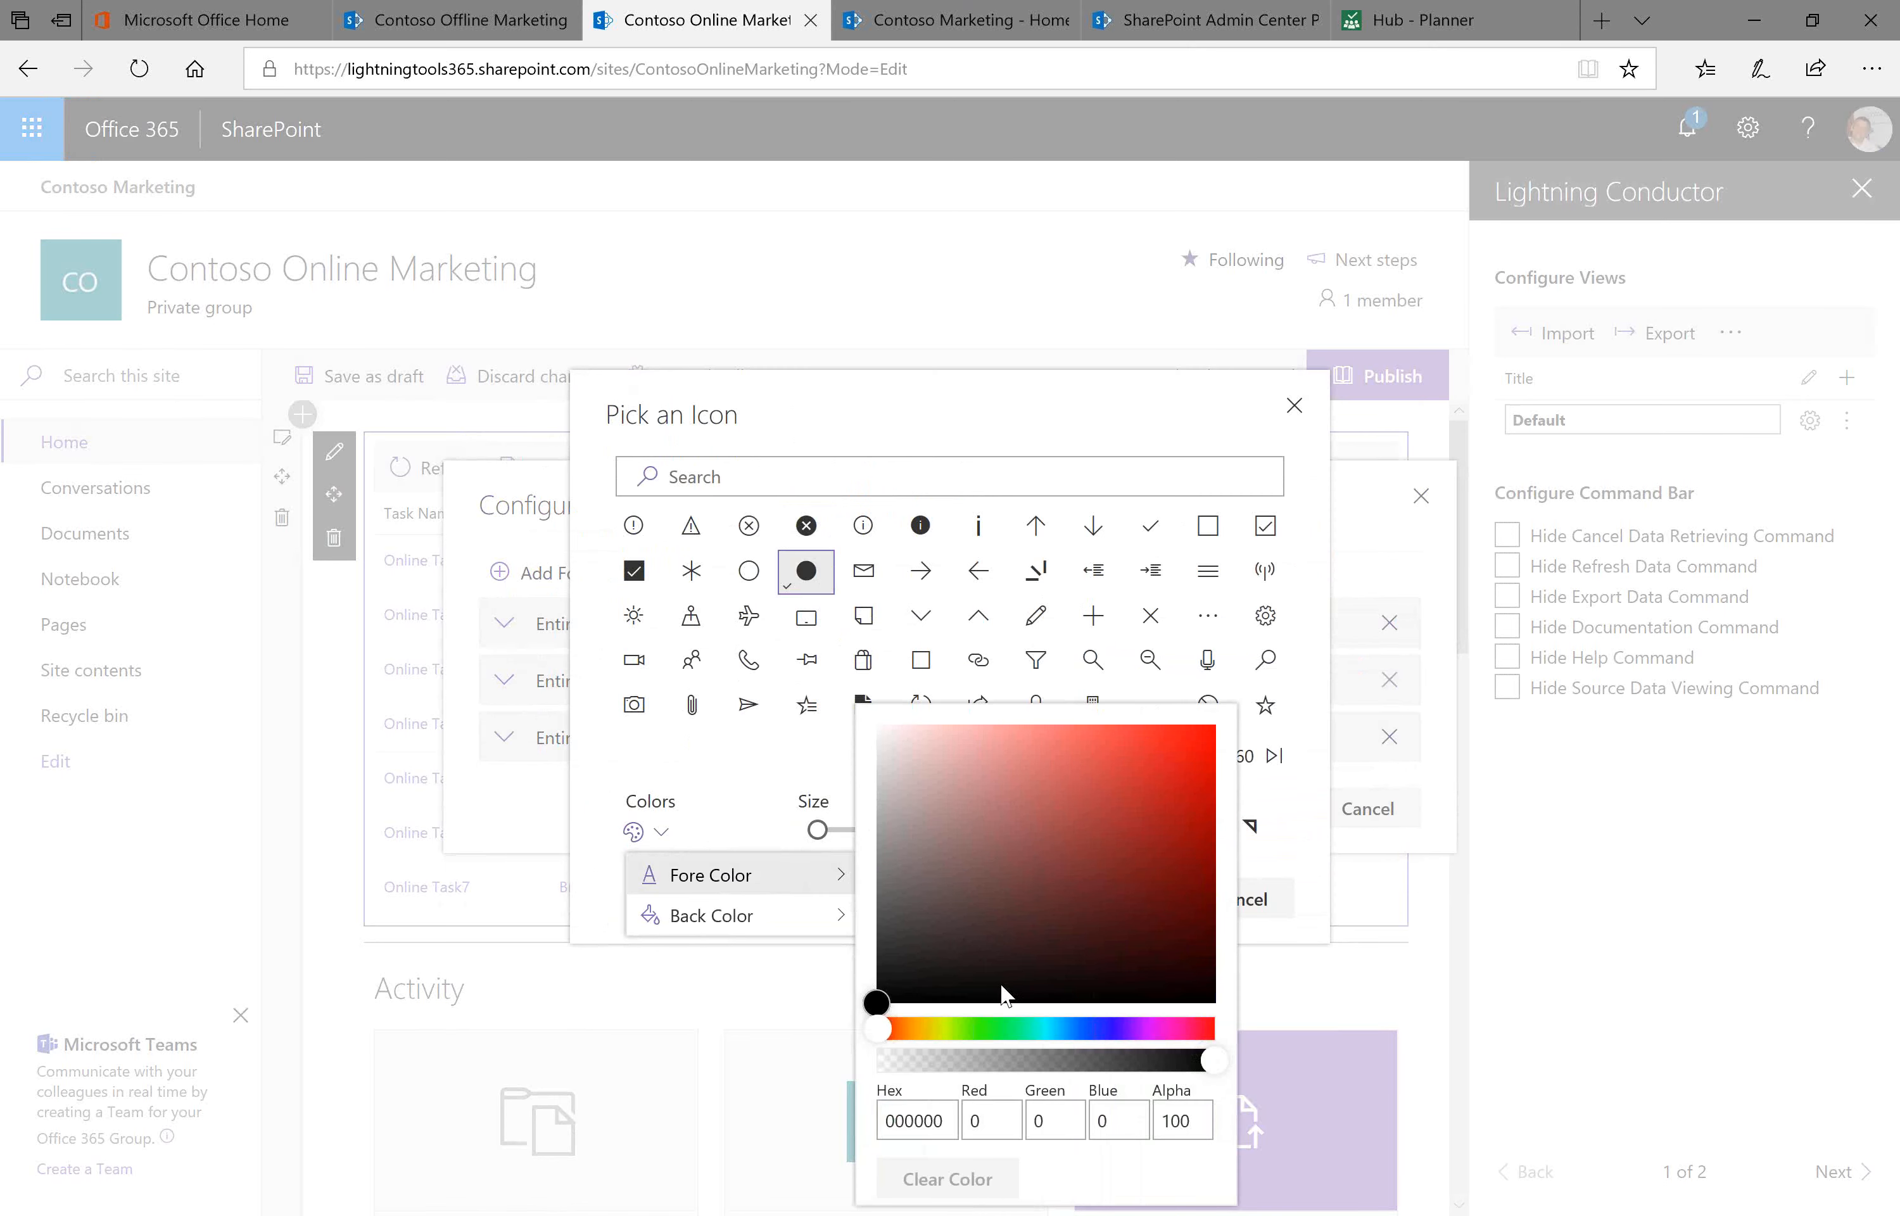
{"action": "left_click", "coordinate": [945, 1028]}
{"action": "left_click_drag", "start_coordinate": [1109, 834], "coordinate": [1142, 787]}
{"action": "left_click", "coordinate": [789, 789]}
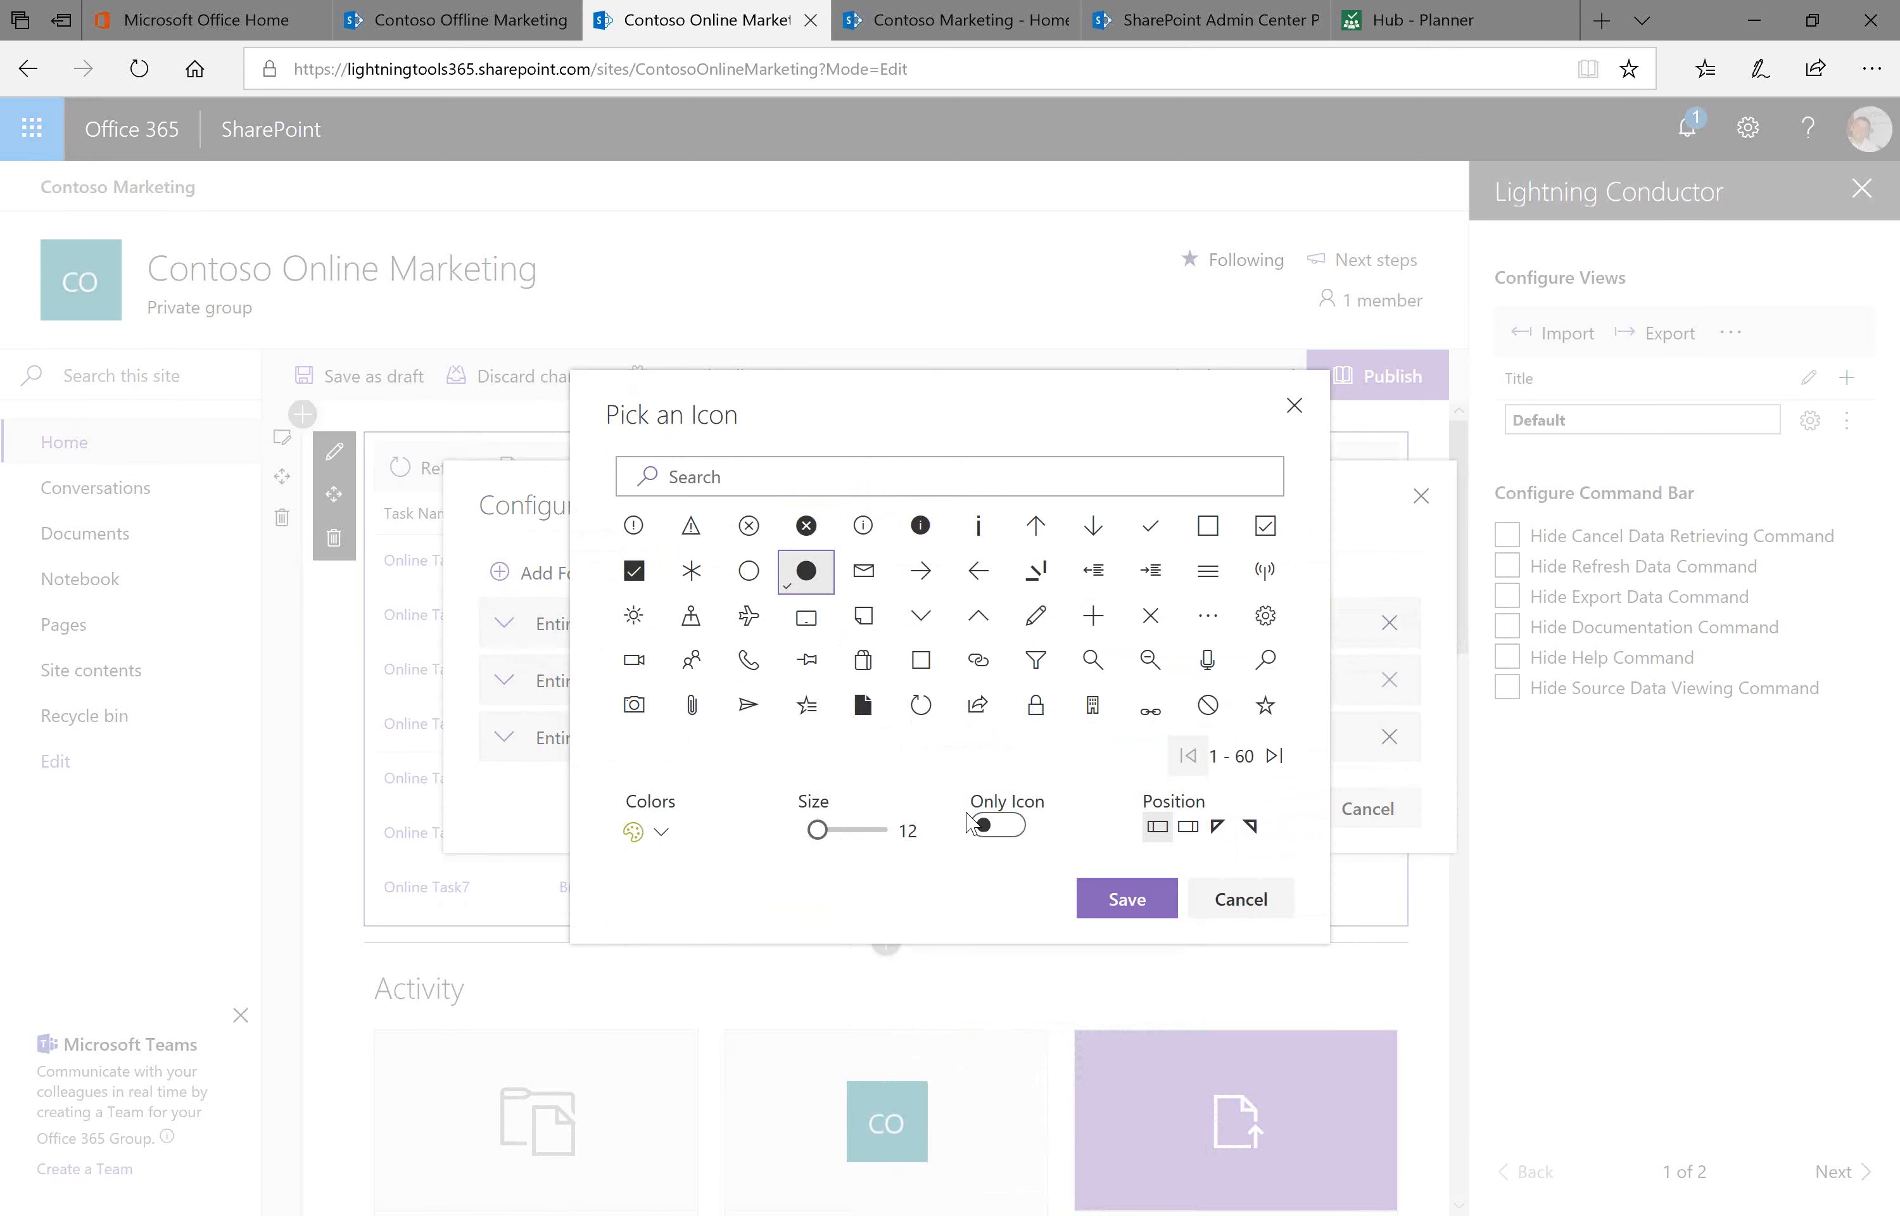
{"action": "left_click", "coordinate": [1188, 827]}
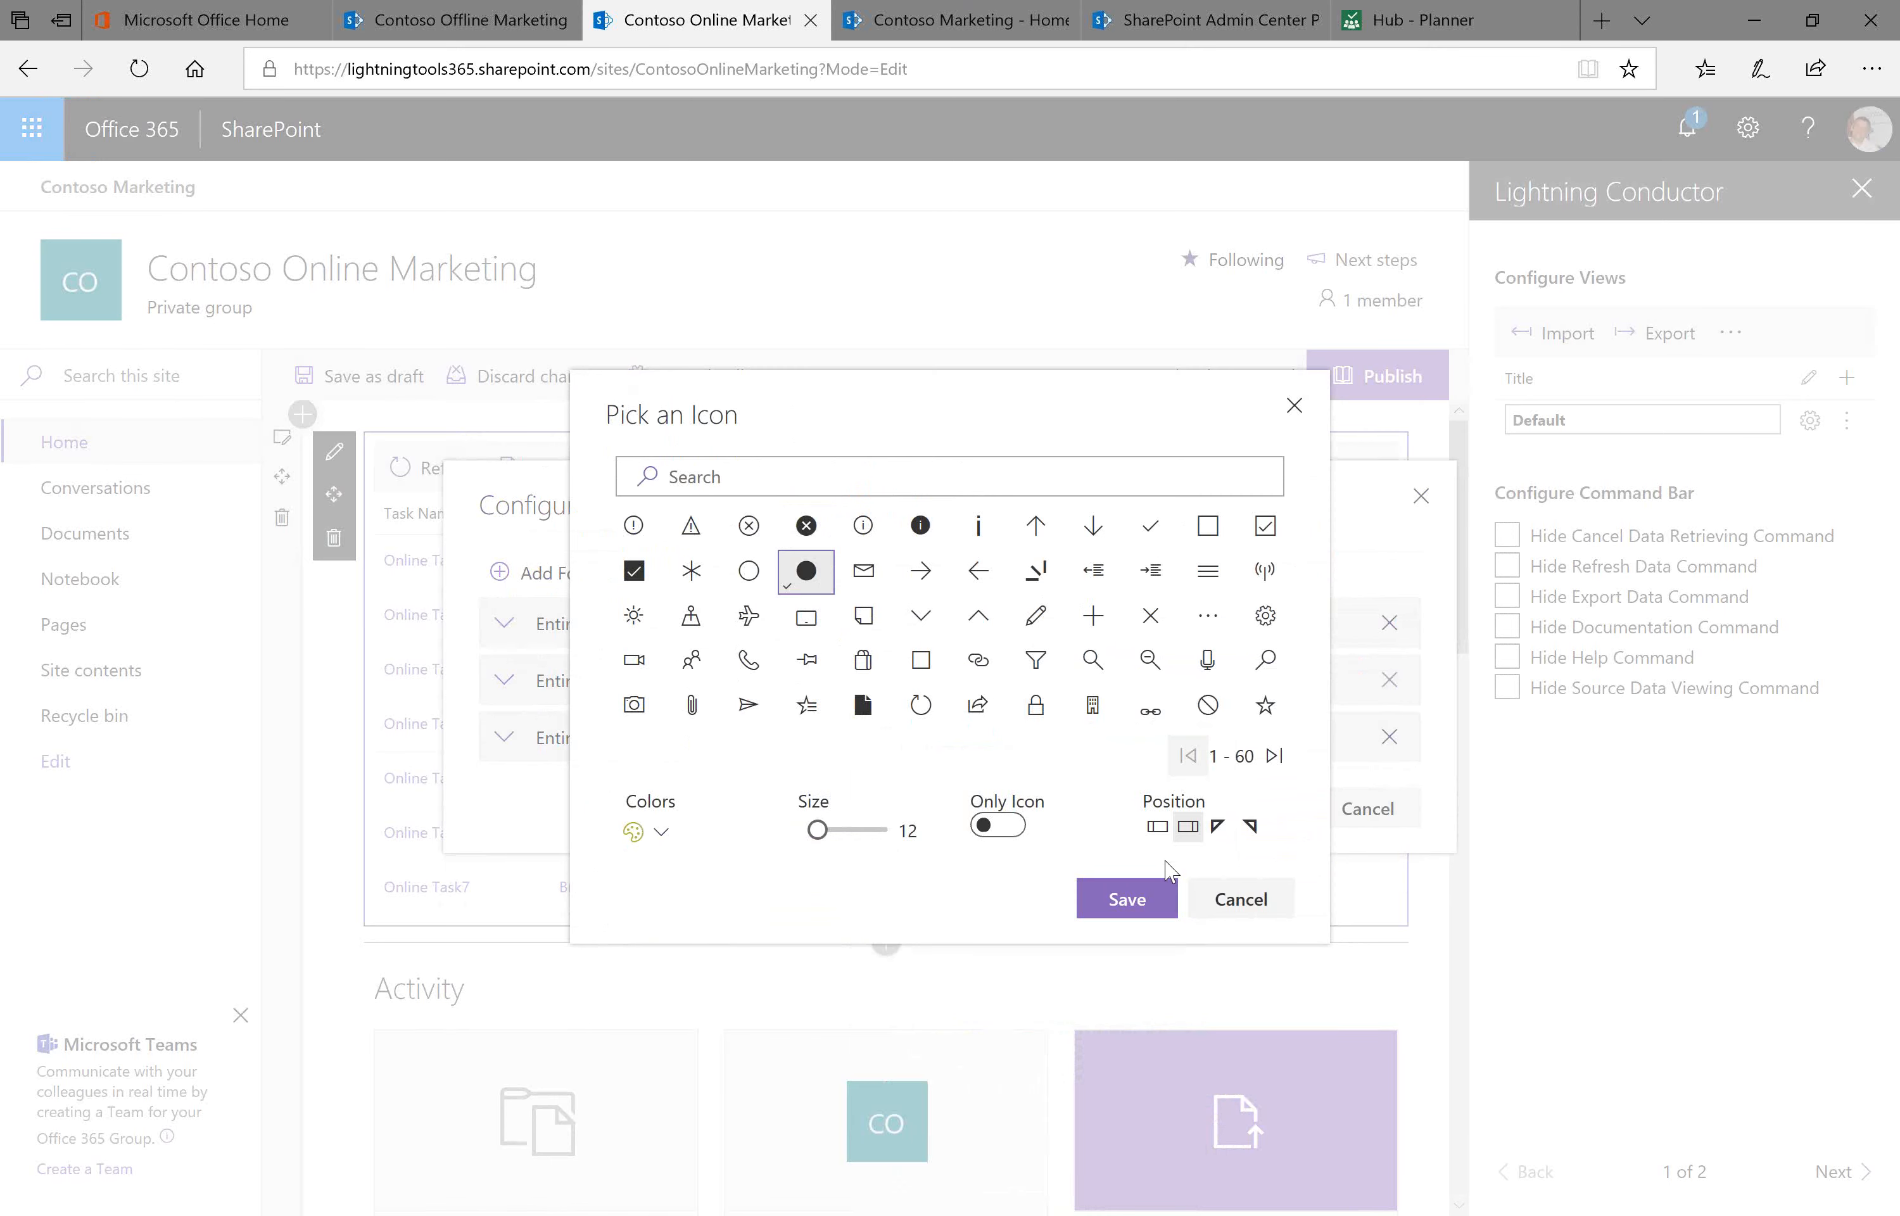
{"action": "left_click", "coordinate": [1143, 888]}
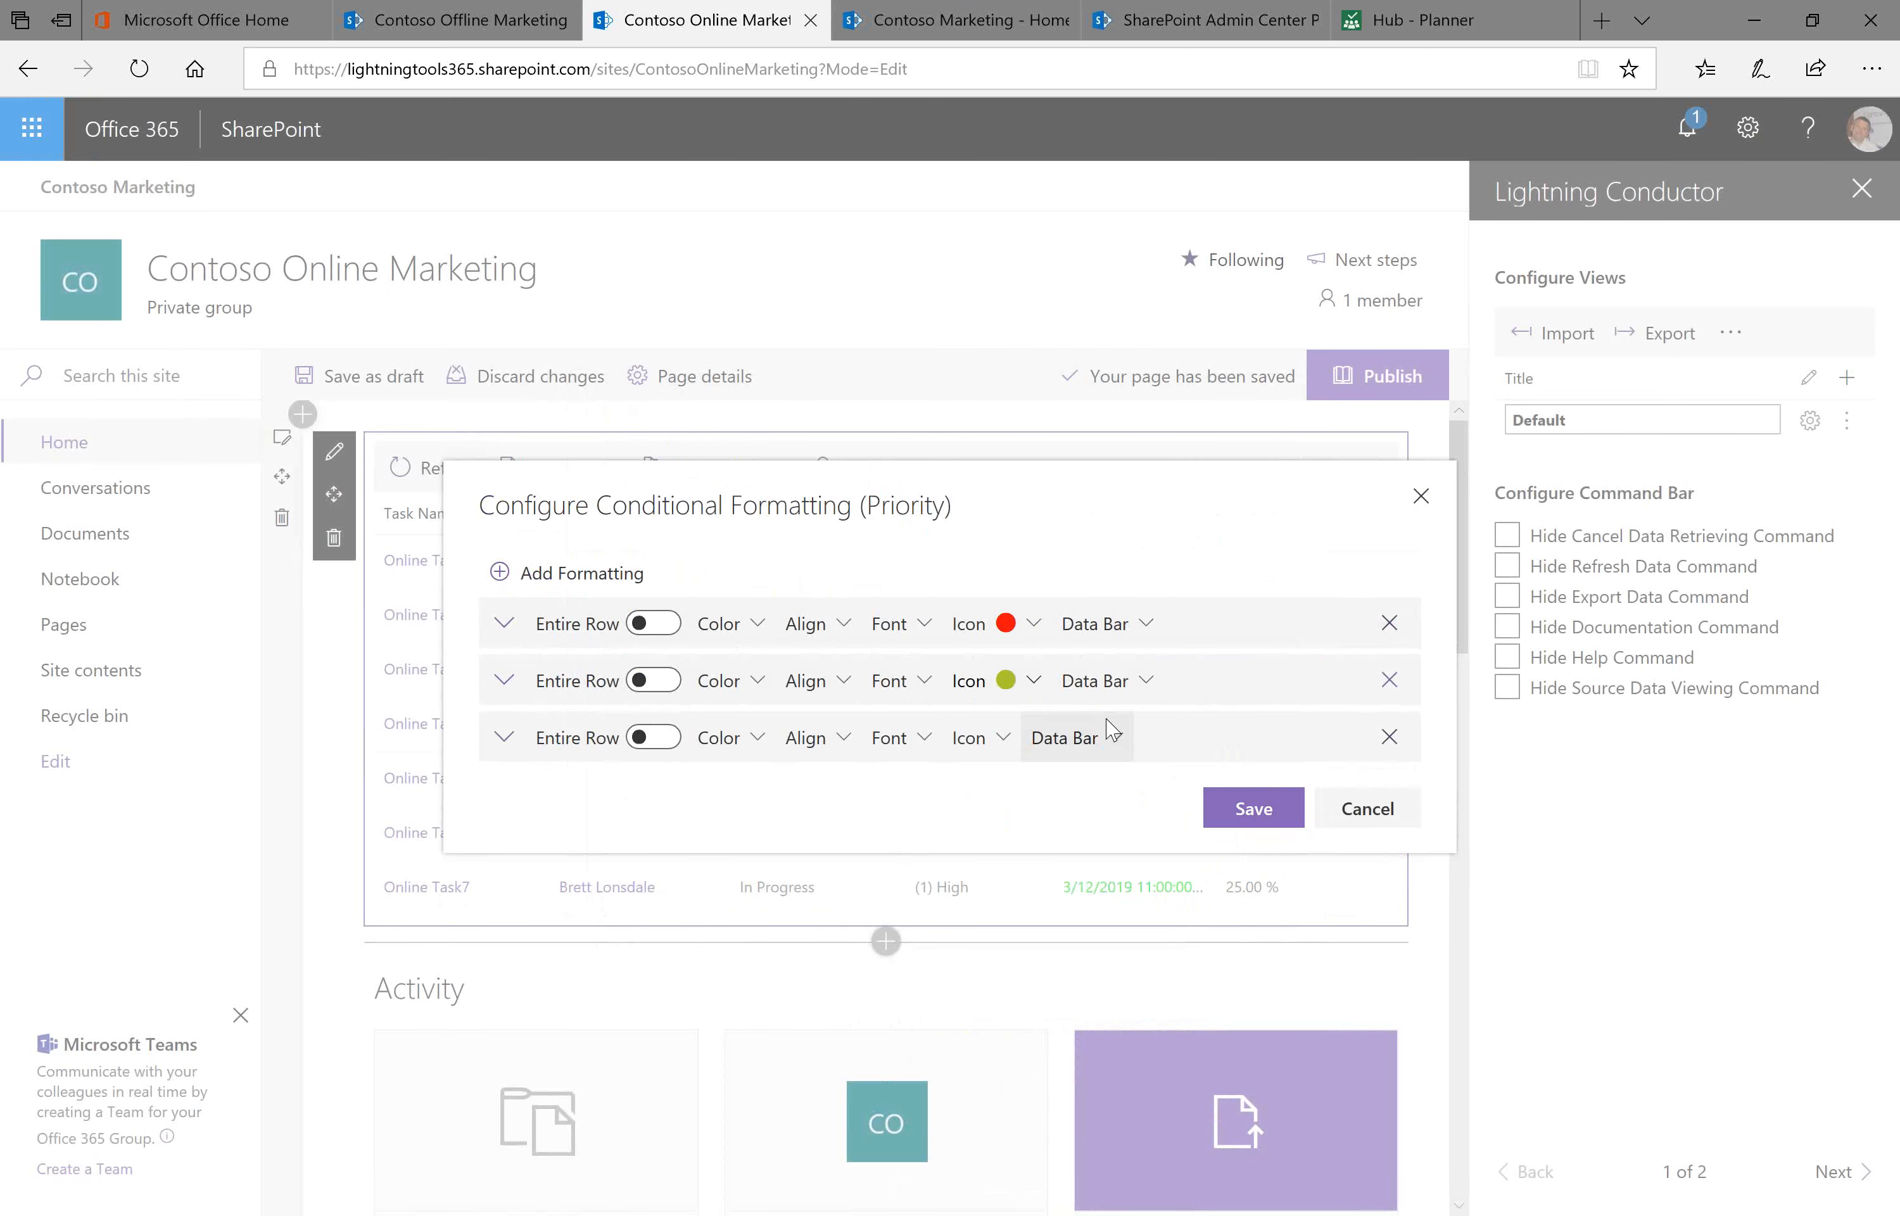
Set the second Priority rule's condition to Priority = (2) Normal
{"action": "left_click", "coordinate": [501, 690]}
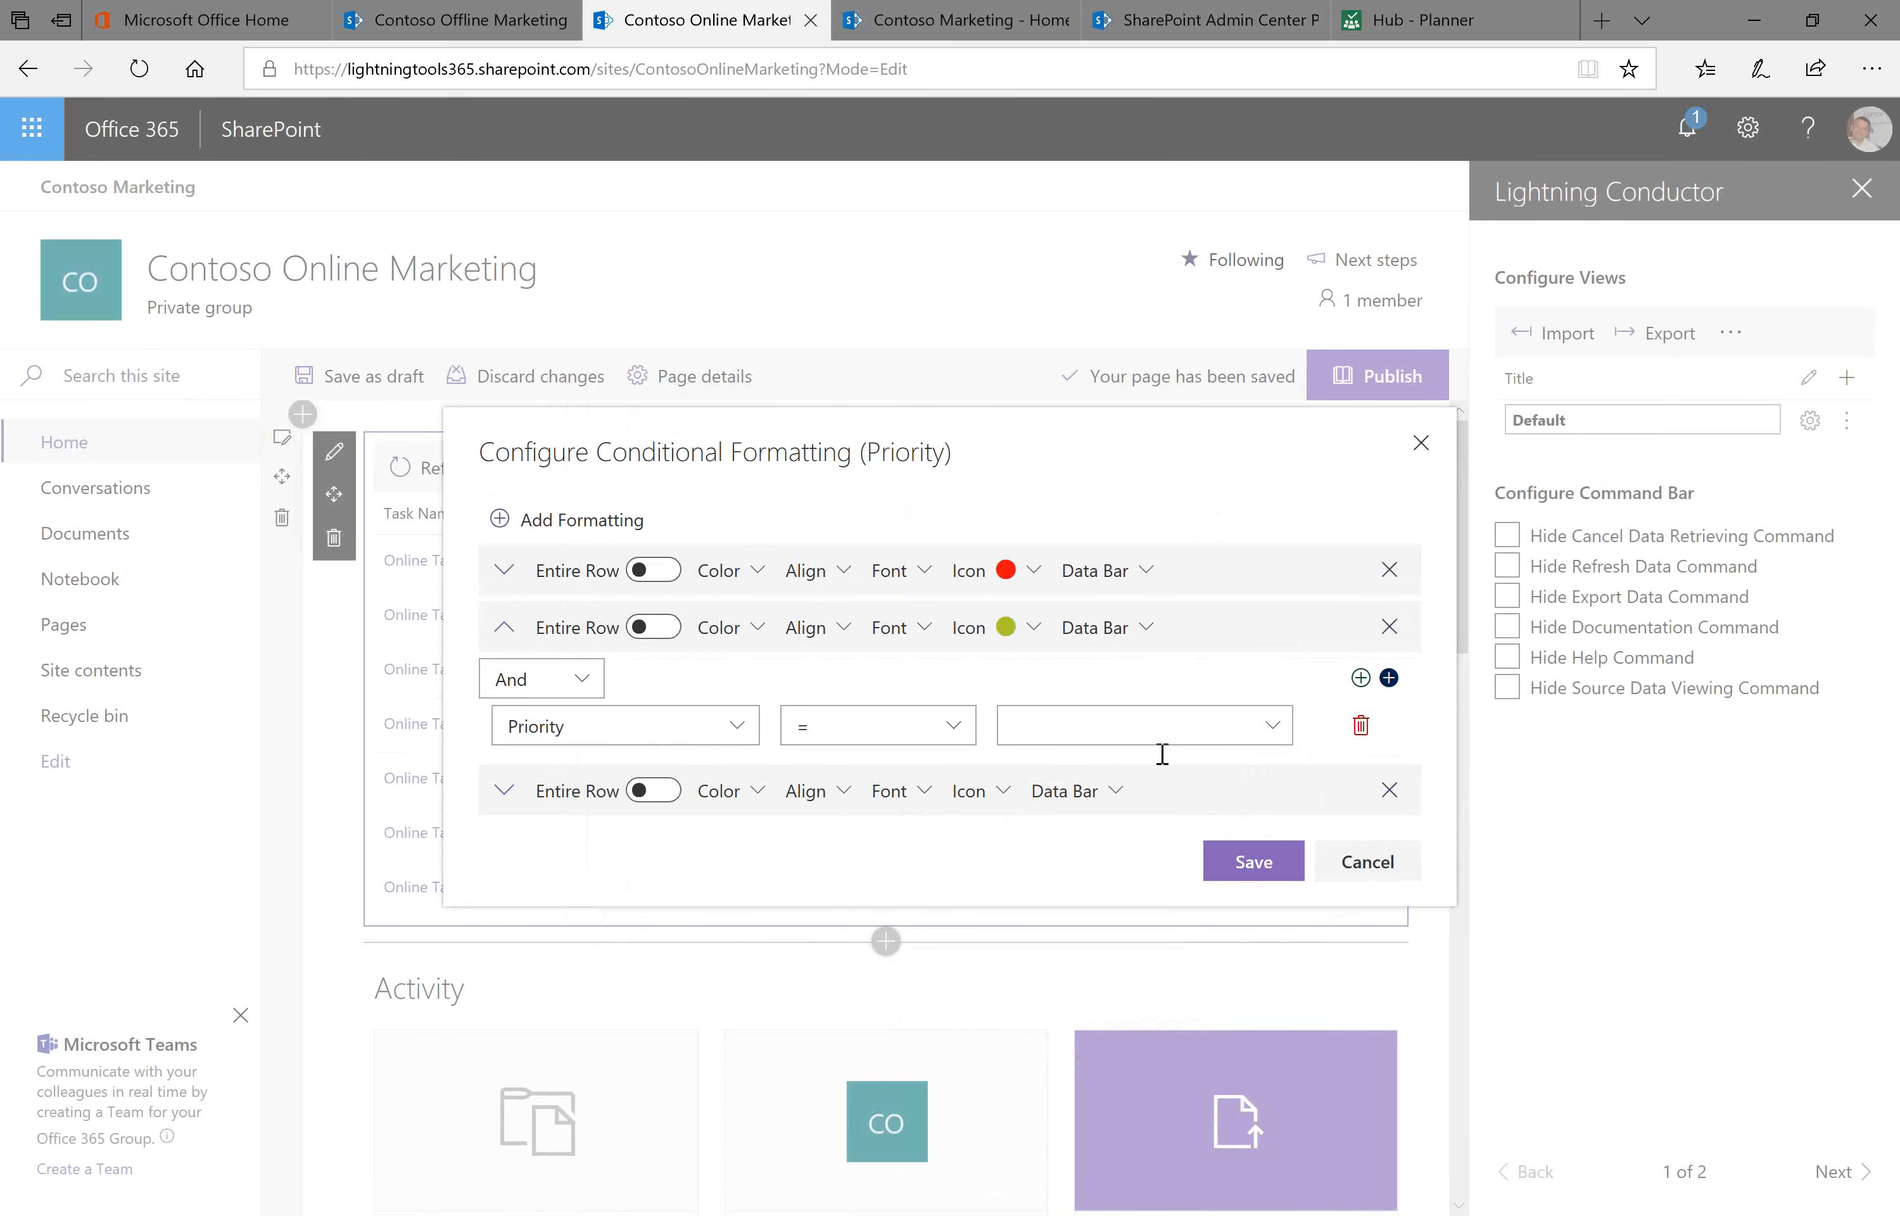
{"action": "left_click", "coordinate": [1269, 728]}
{"action": "left_click", "coordinate": [1054, 801]}
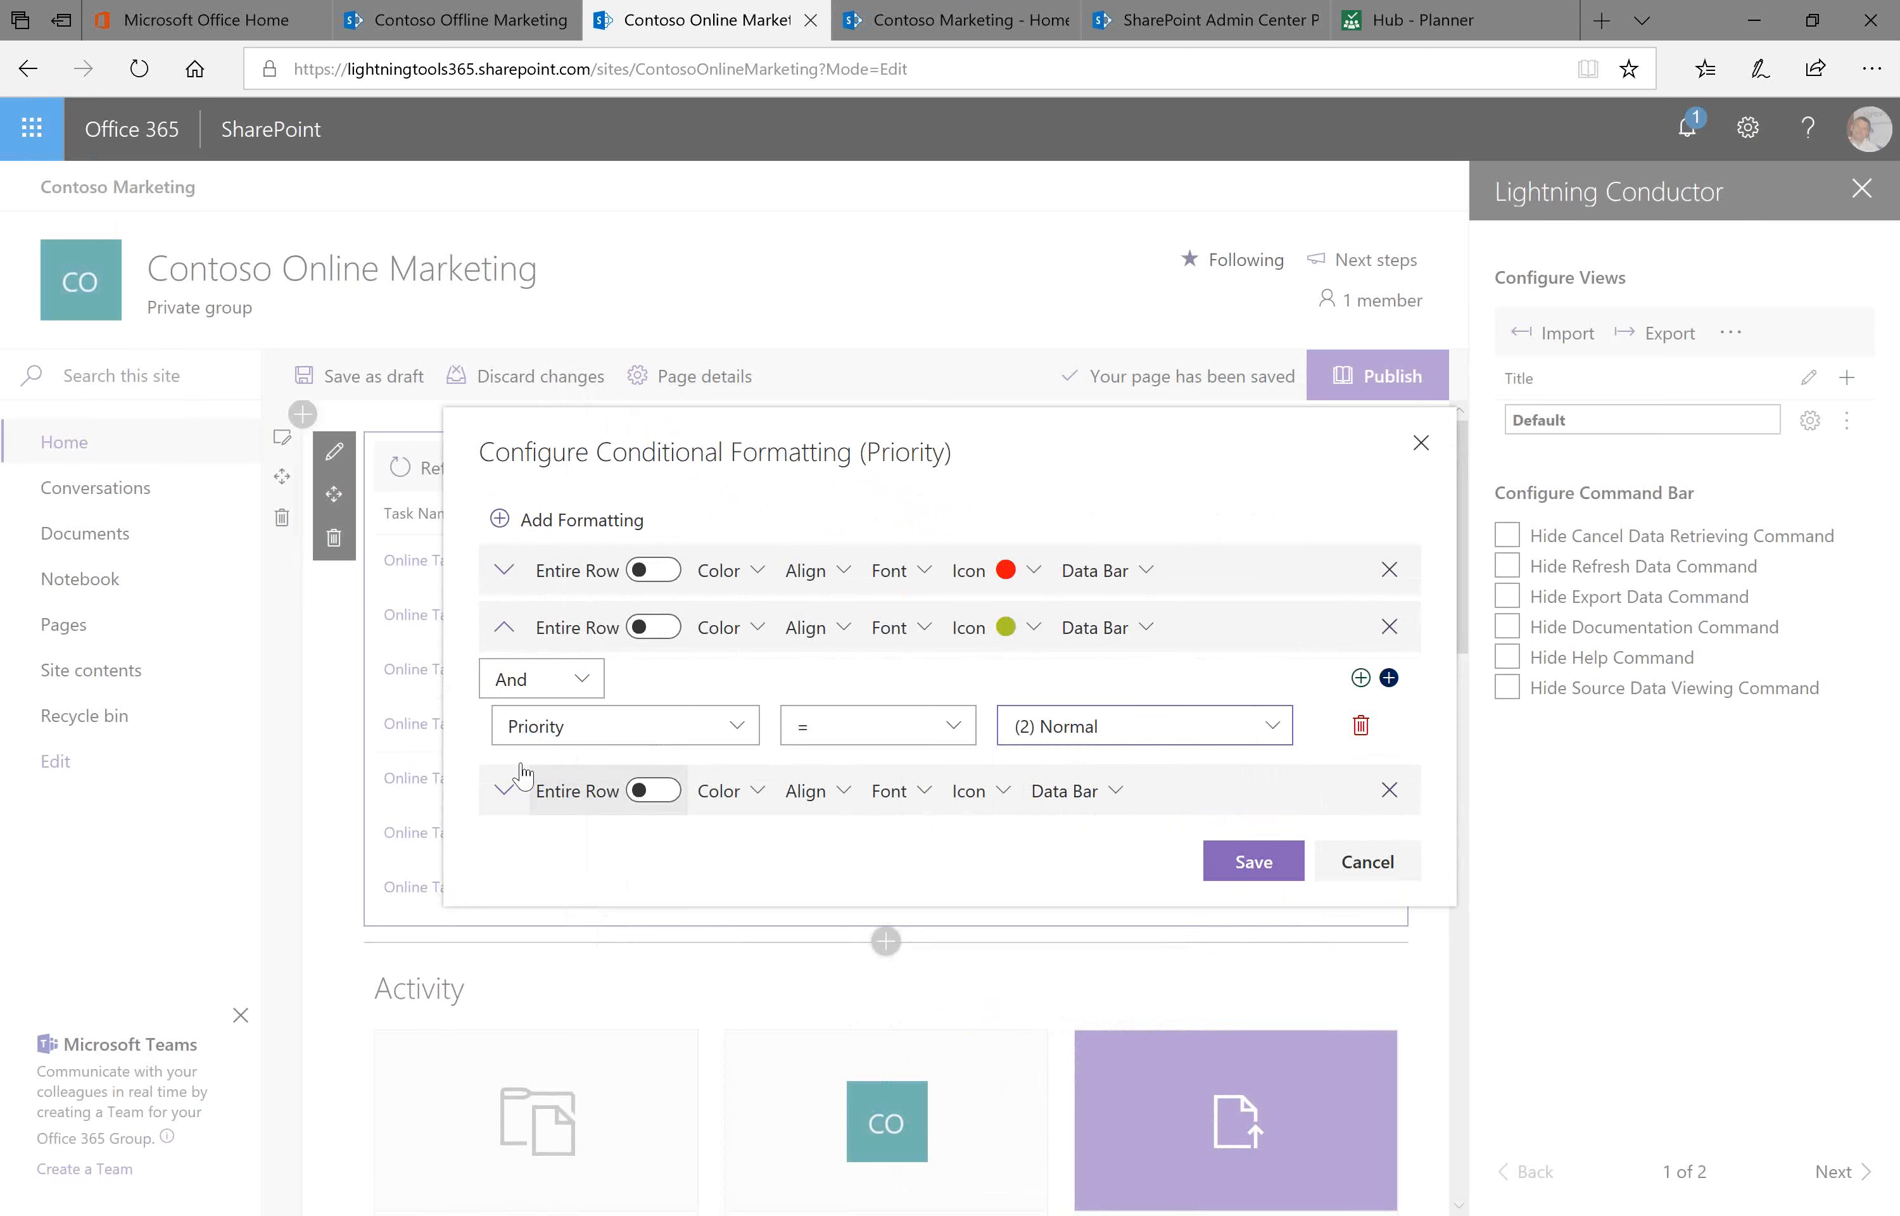
{"action": "left_click", "coordinate": [504, 626]}
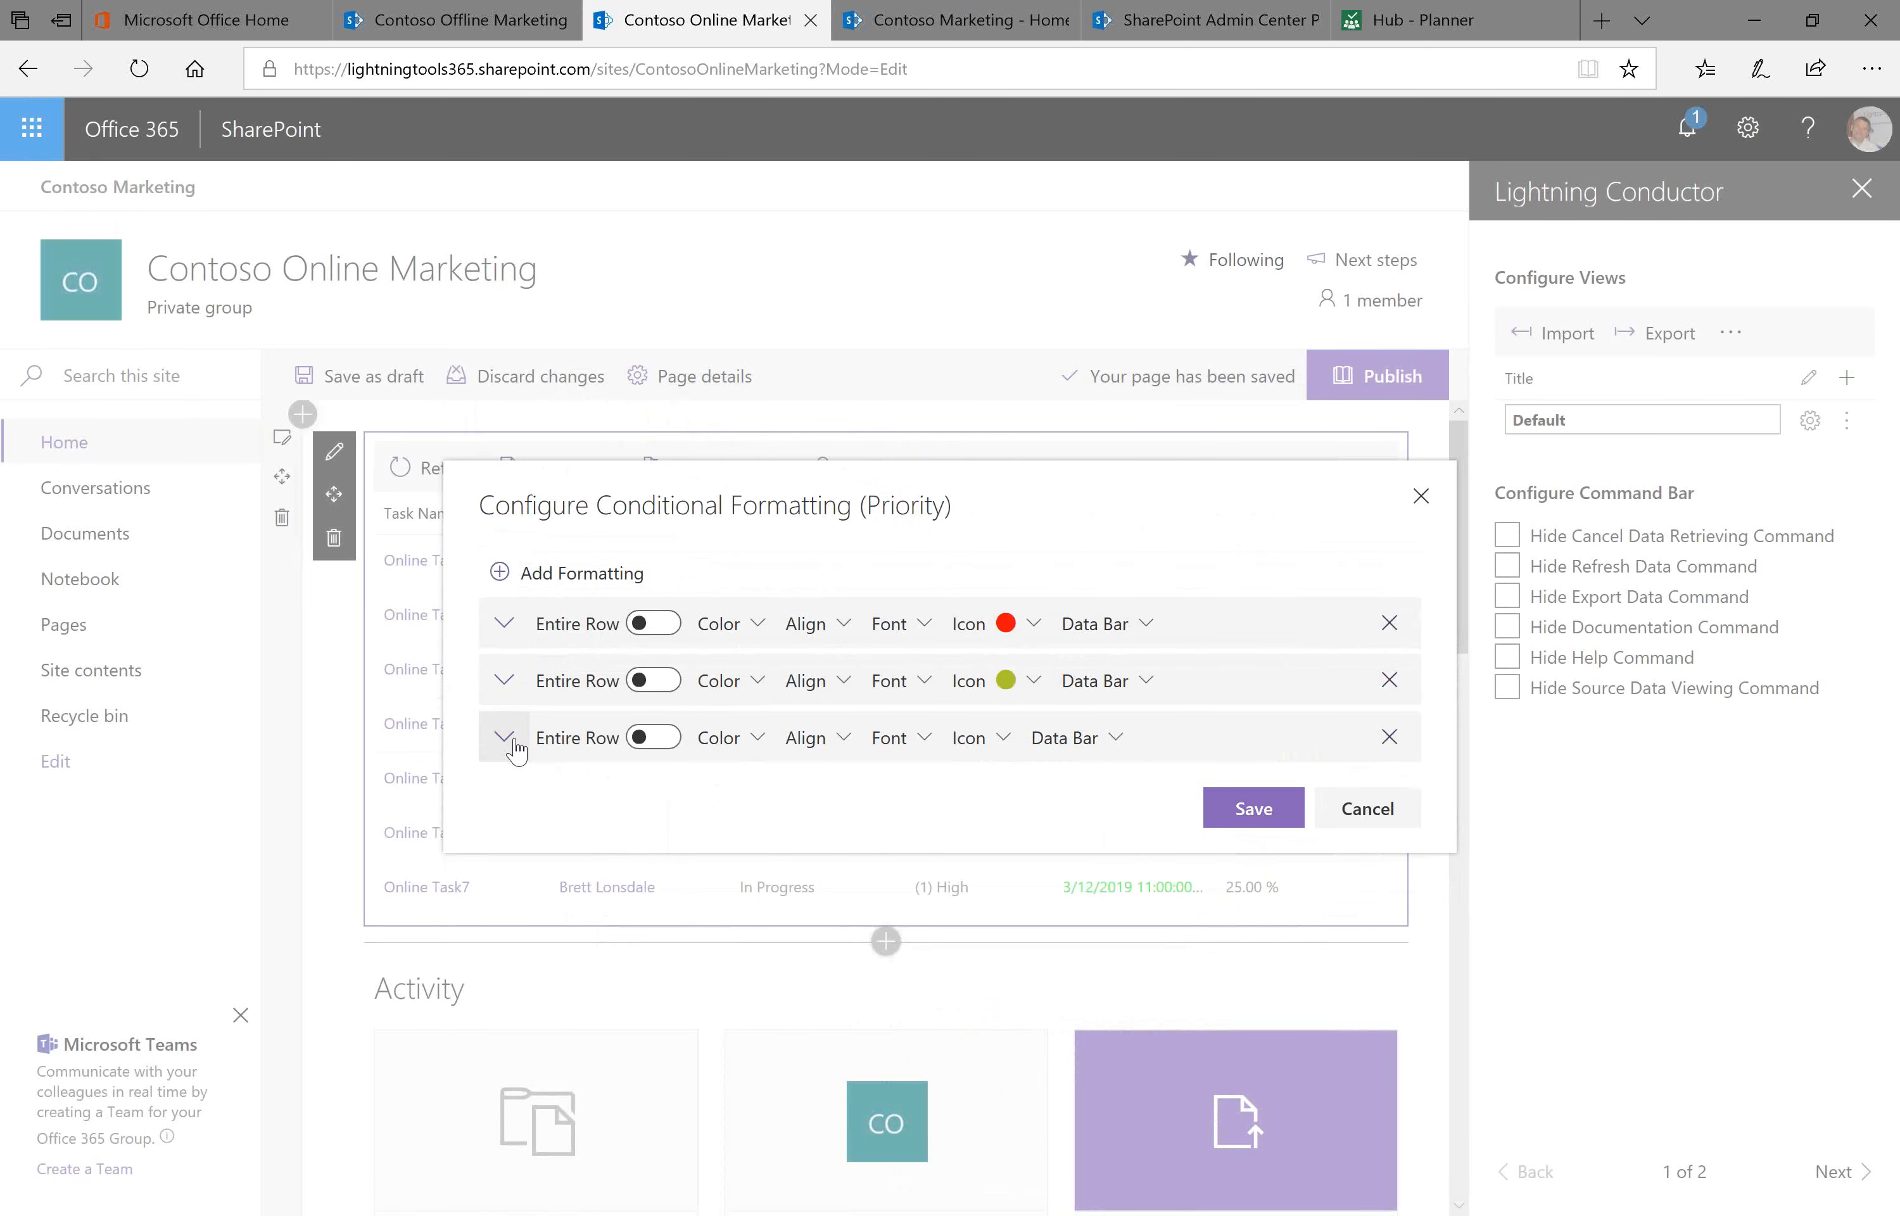
Give the third Priority rule a filled circle icon in green 17ee31, positioned after the value
{"action": "left_click", "coordinate": [504, 737]}
{"action": "left_click", "coordinate": [999, 686]}
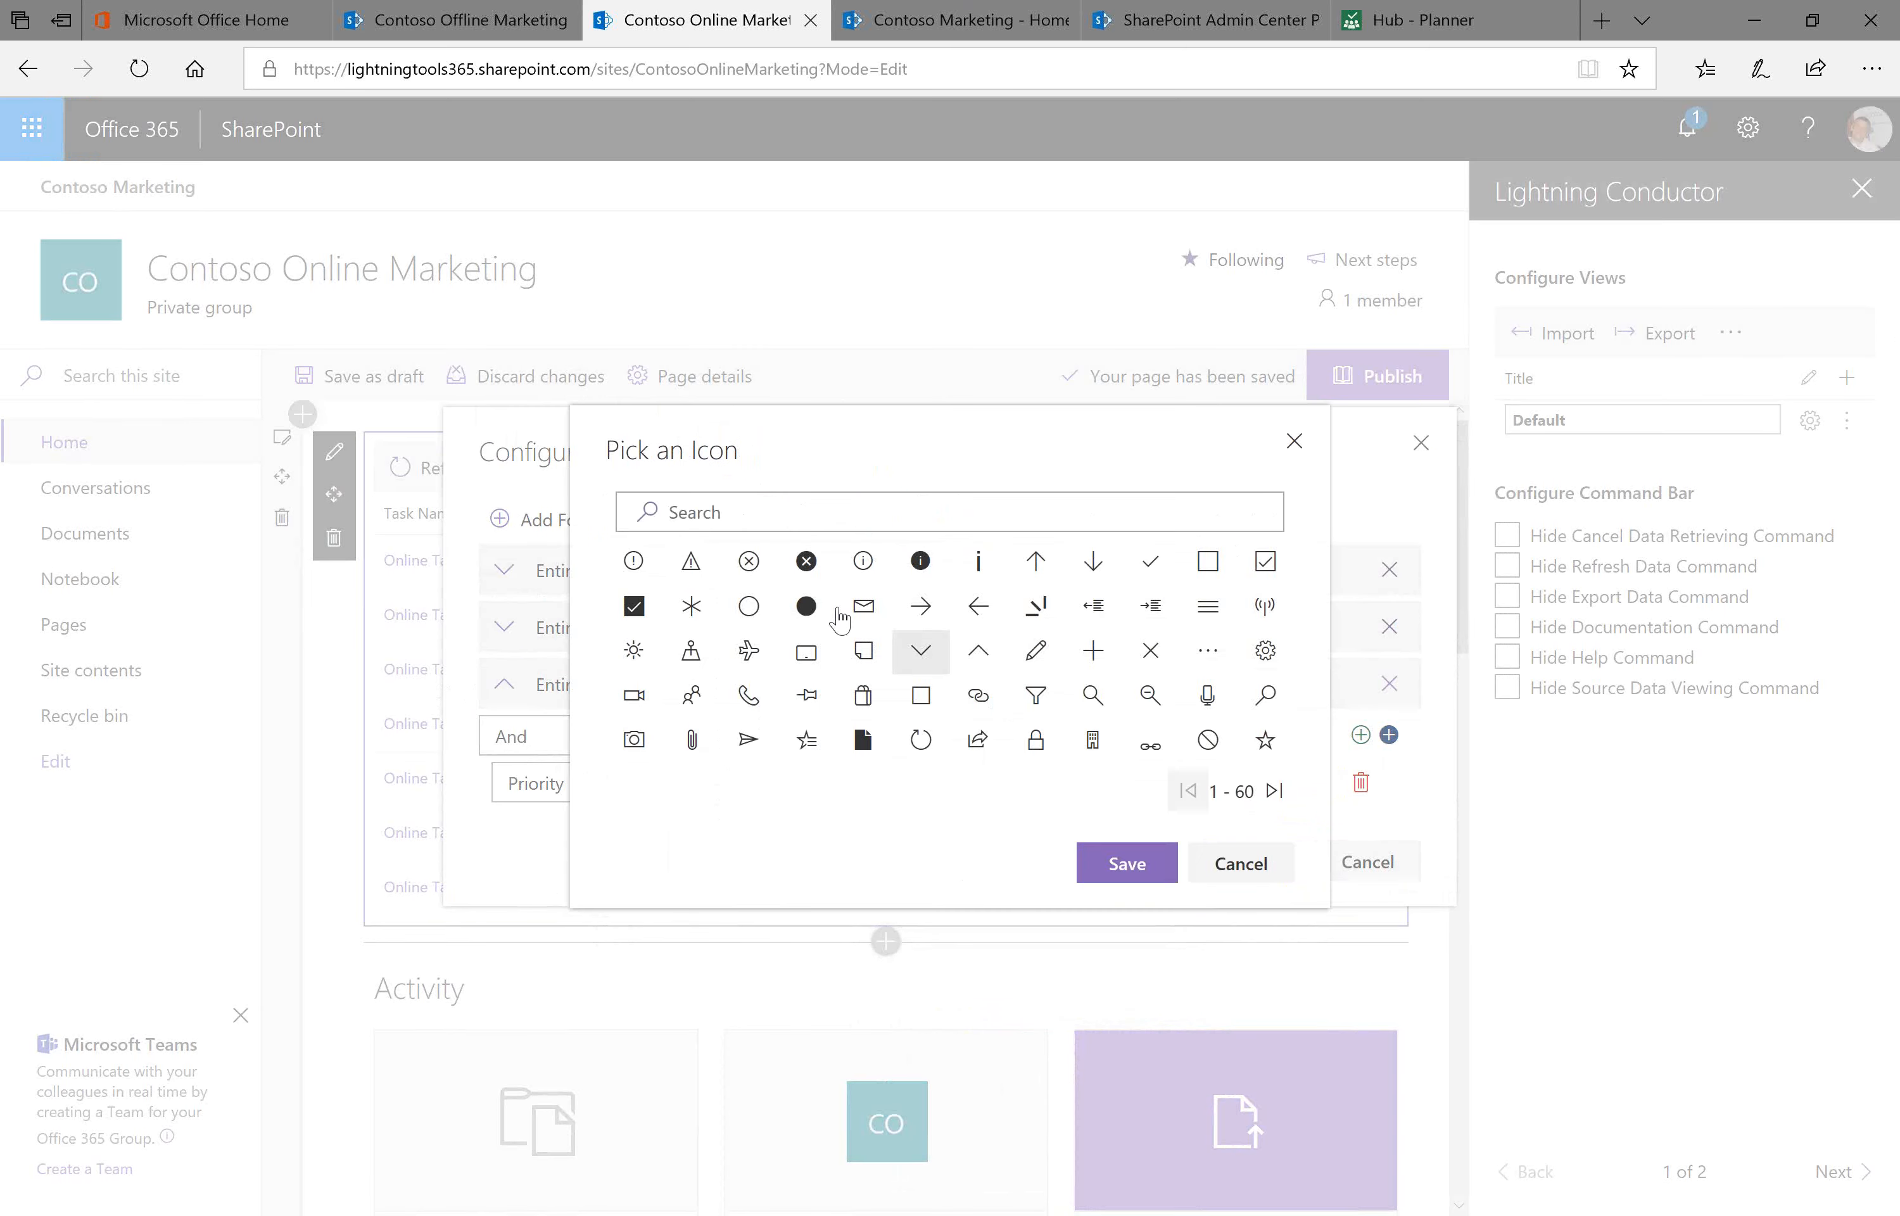
{"action": "left_click", "coordinate": [805, 606]}
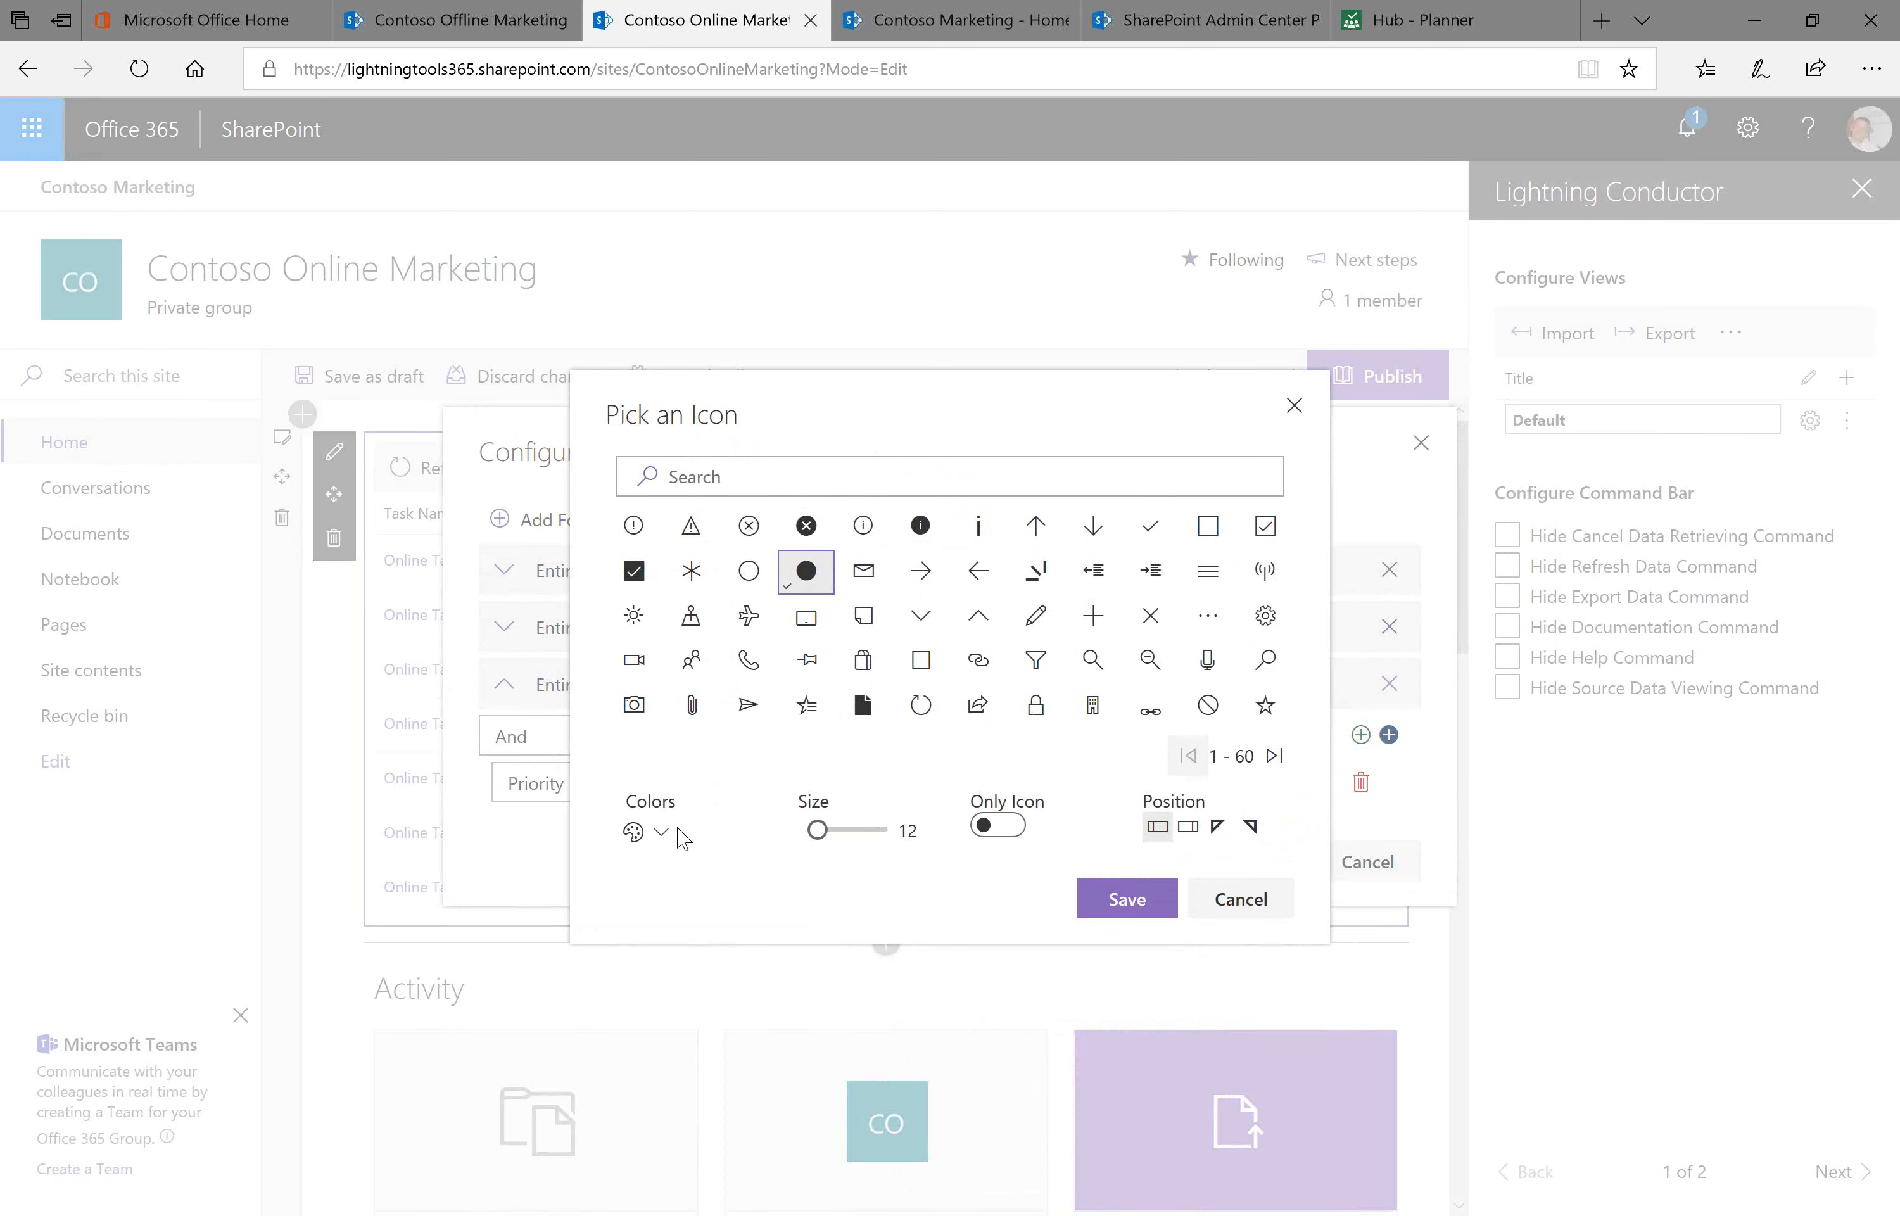
{"action": "left_click", "coordinate": [664, 833]}
{"action": "mouse_move", "coordinate": [775, 873]}
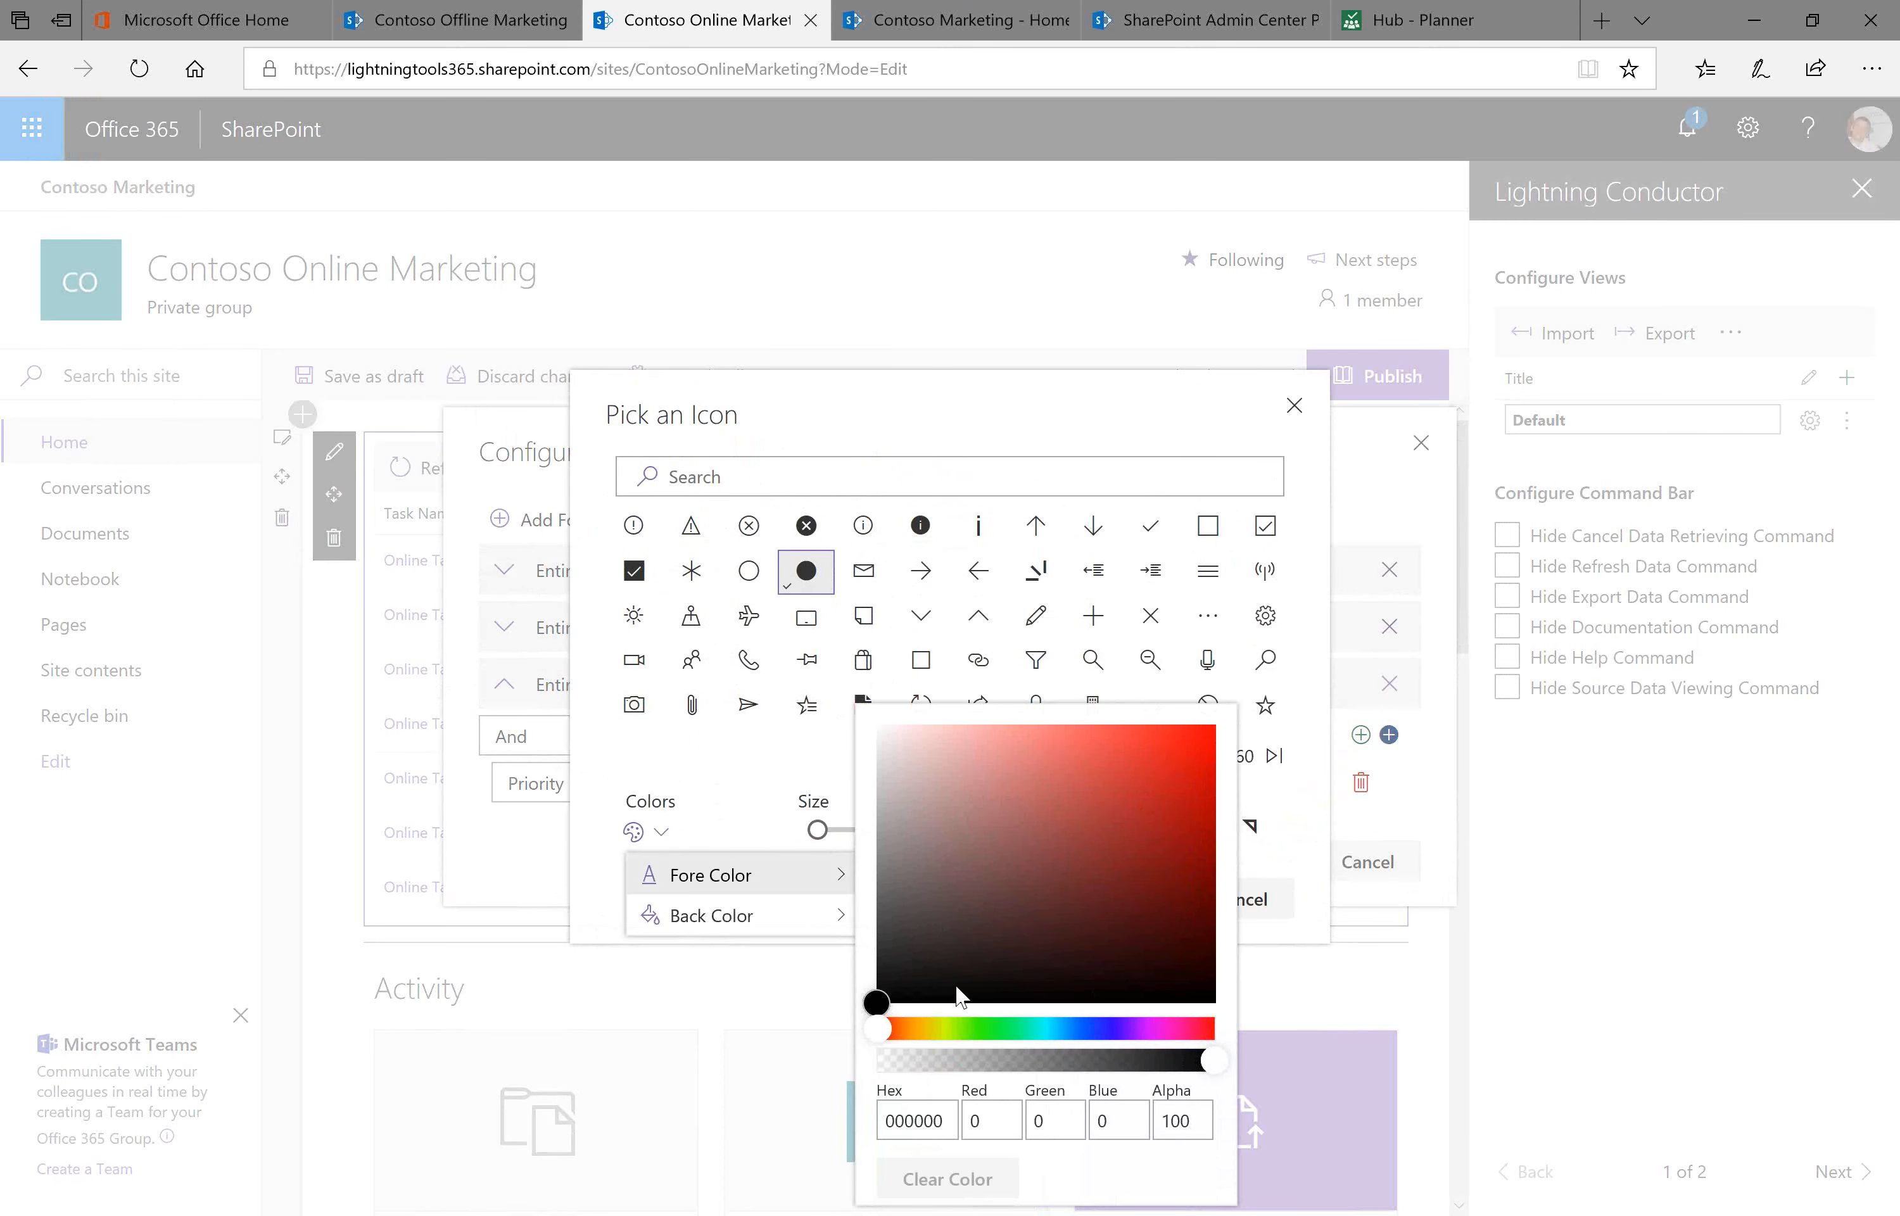
{"action": "left_click", "coordinate": [996, 1029]}
{"action": "left_click", "coordinate": [1183, 752]}
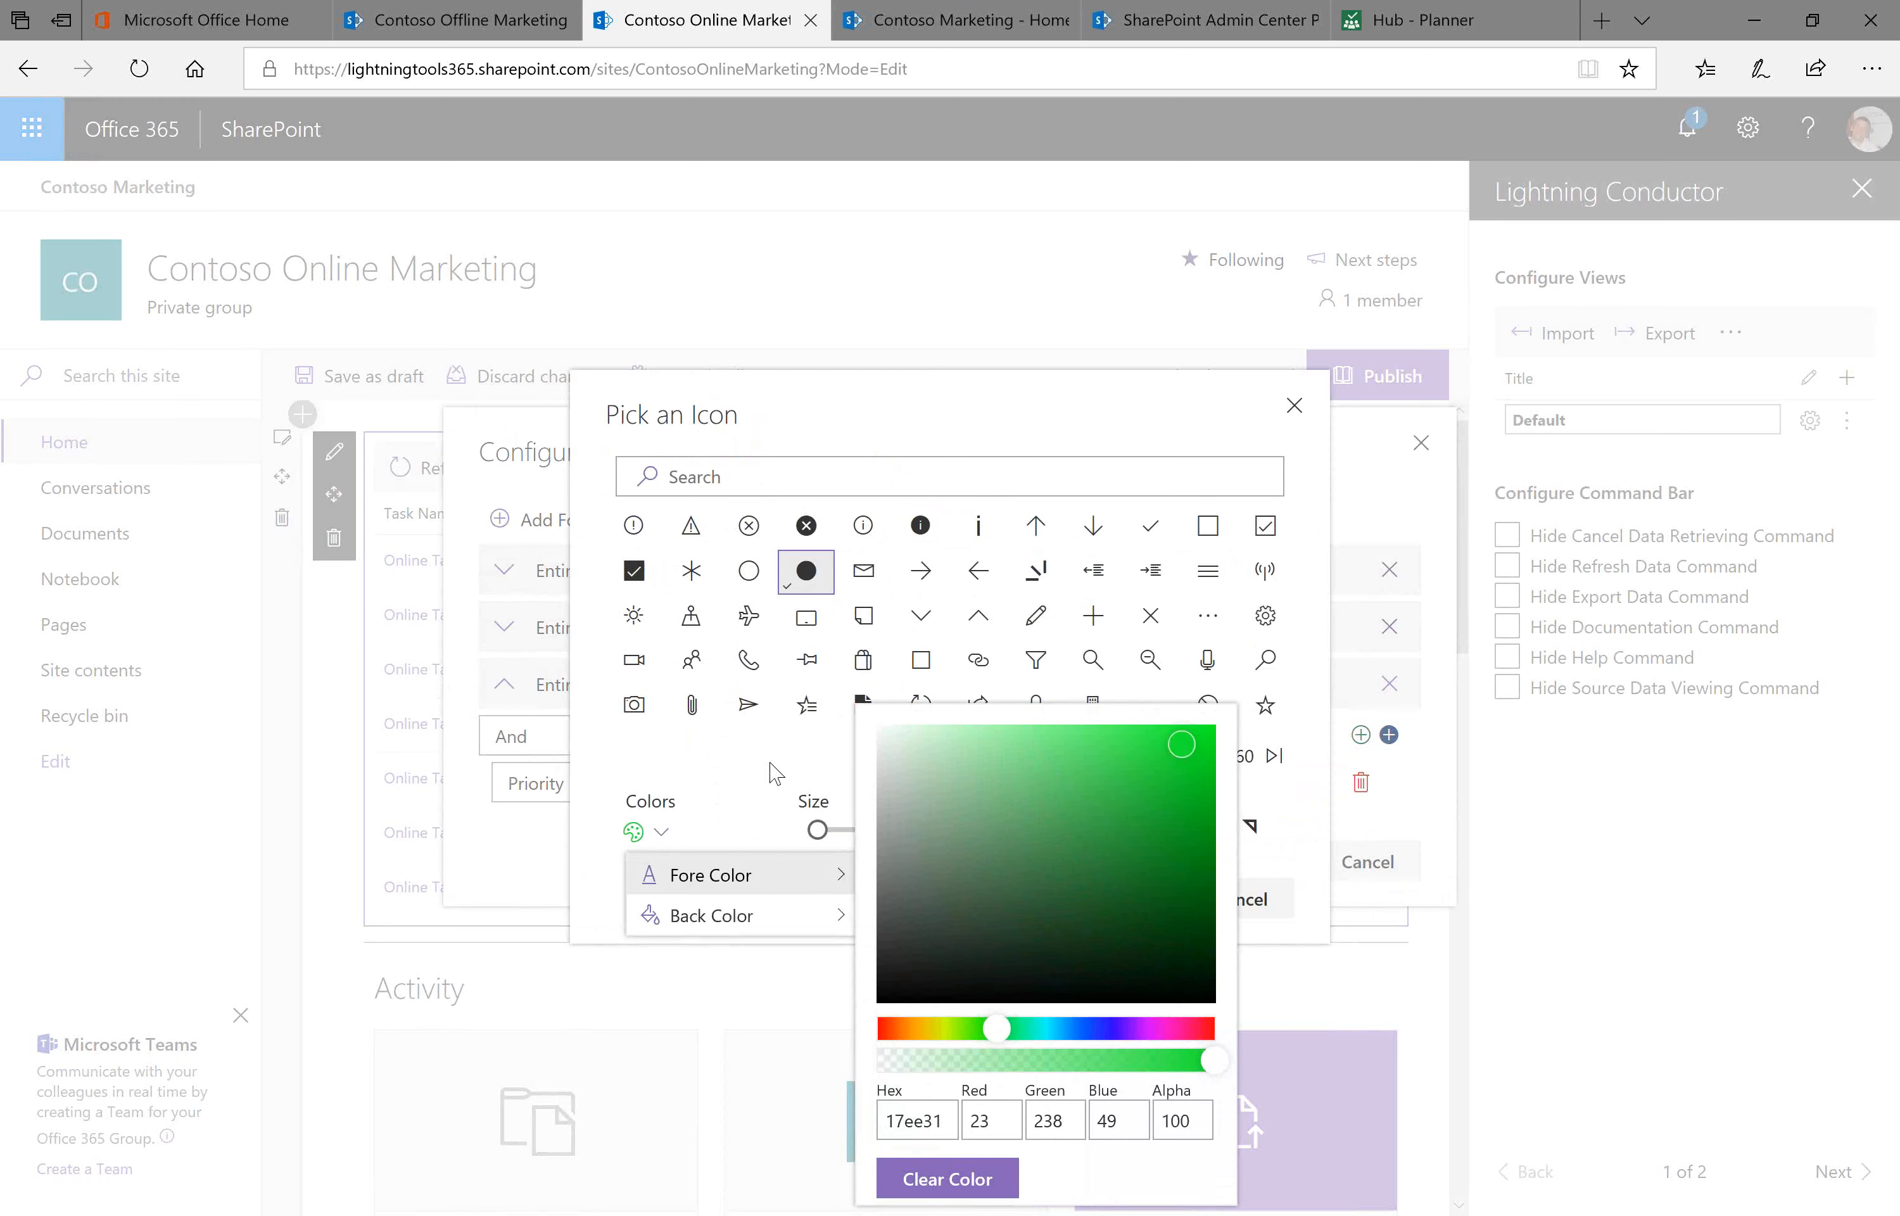
{"action": "left_click", "coordinate": [756, 765]}
{"action": "left_click", "coordinate": [1100, 904]}
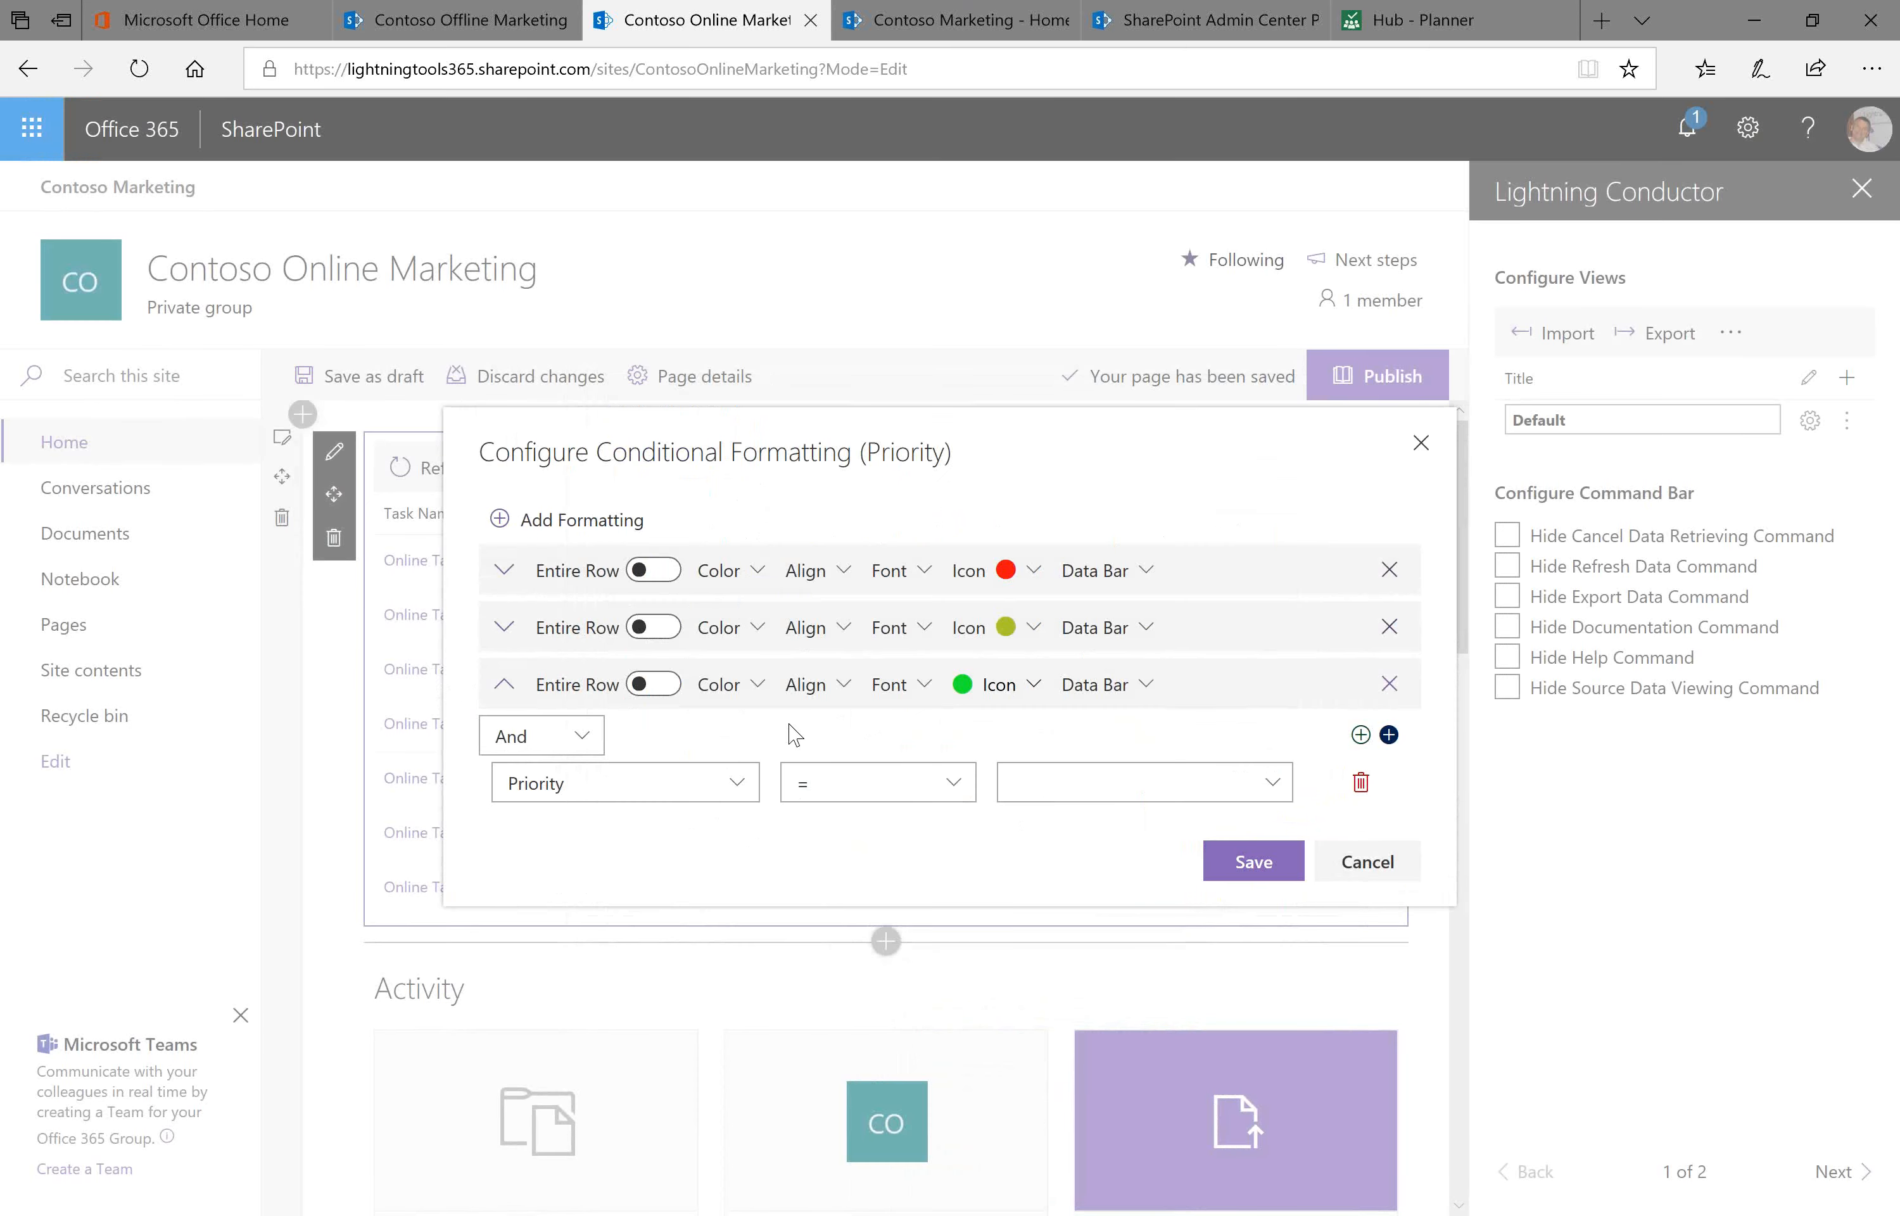
{"action": "left_click", "coordinate": [1018, 688]}
{"action": "left_click", "coordinate": [1188, 826]}
{"action": "left_click", "coordinate": [1127, 899]}
Set the third rule's condition to the third priority choice and save the Priority column's conditional formatting
{"action": "left_click", "coordinate": [1271, 783]}
{"action": "left_click", "coordinate": [1061, 904]}
{"action": "left_click", "coordinate": [1252, 876]}
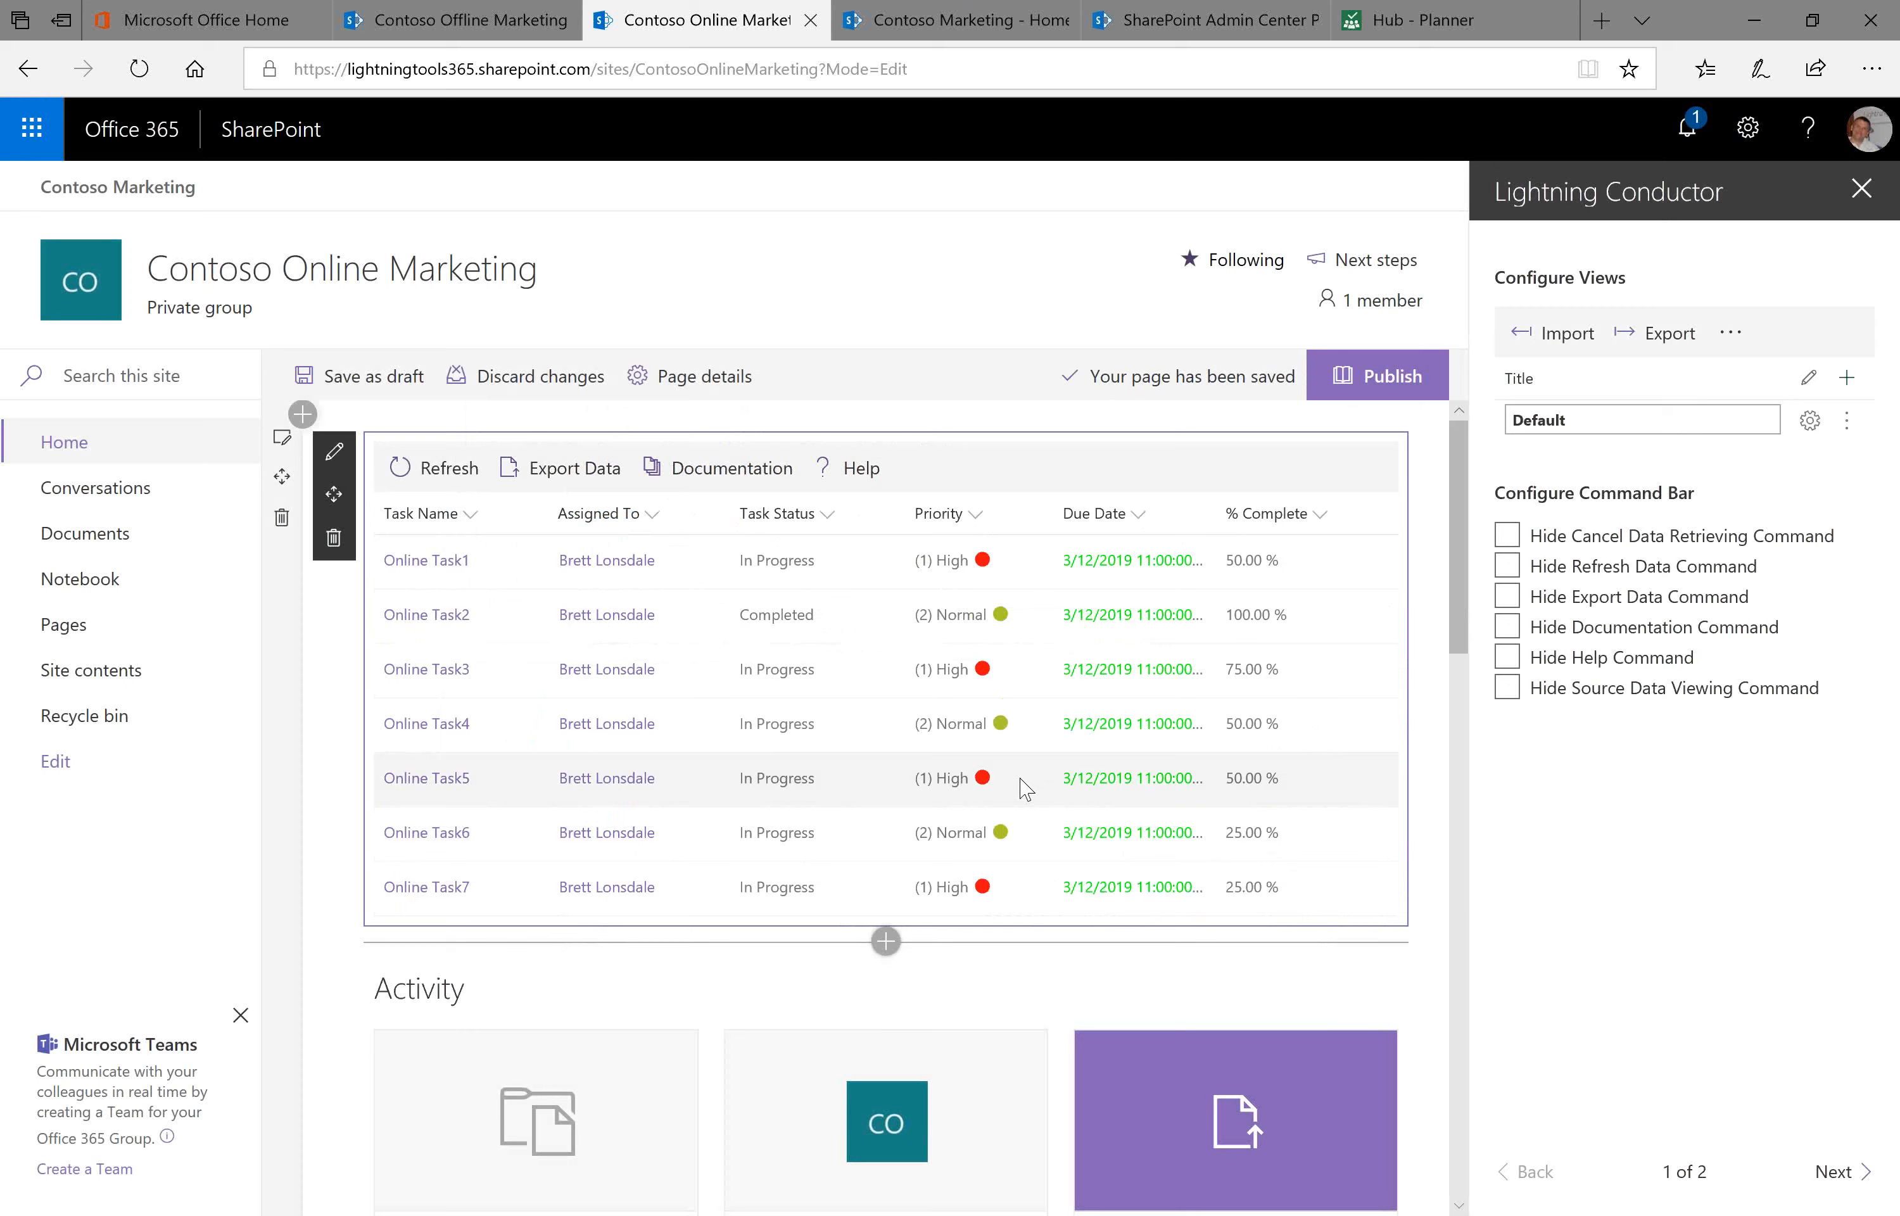
Open the conditional formatting of the % Complete column and remove the default condition from its rule
{"action": "left_click", "coordinate": [1332, 527]}
{"action": "mouse_move", "coordinate": [1404, 719]}
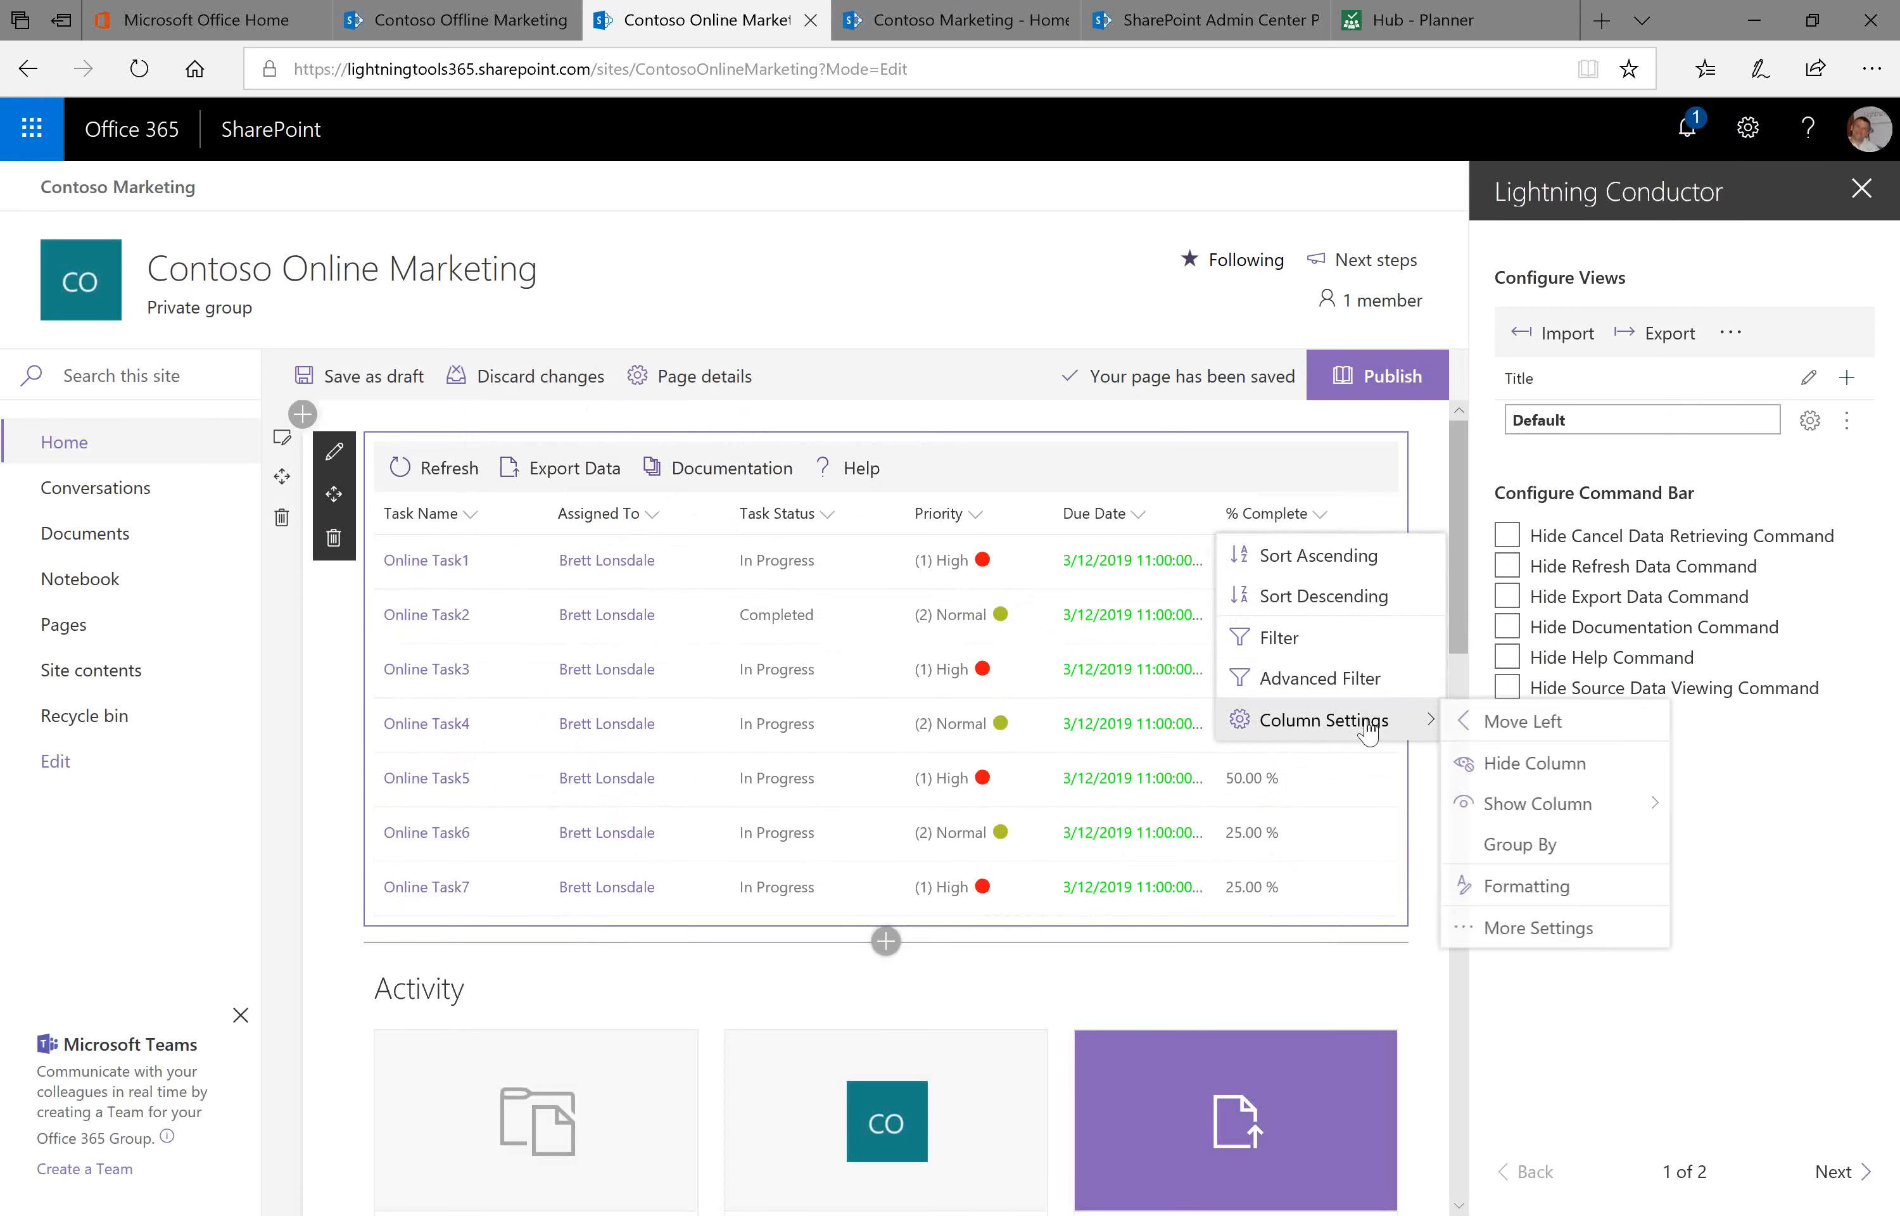
{"action": "left_click", "coordinate": [1554, 889]}
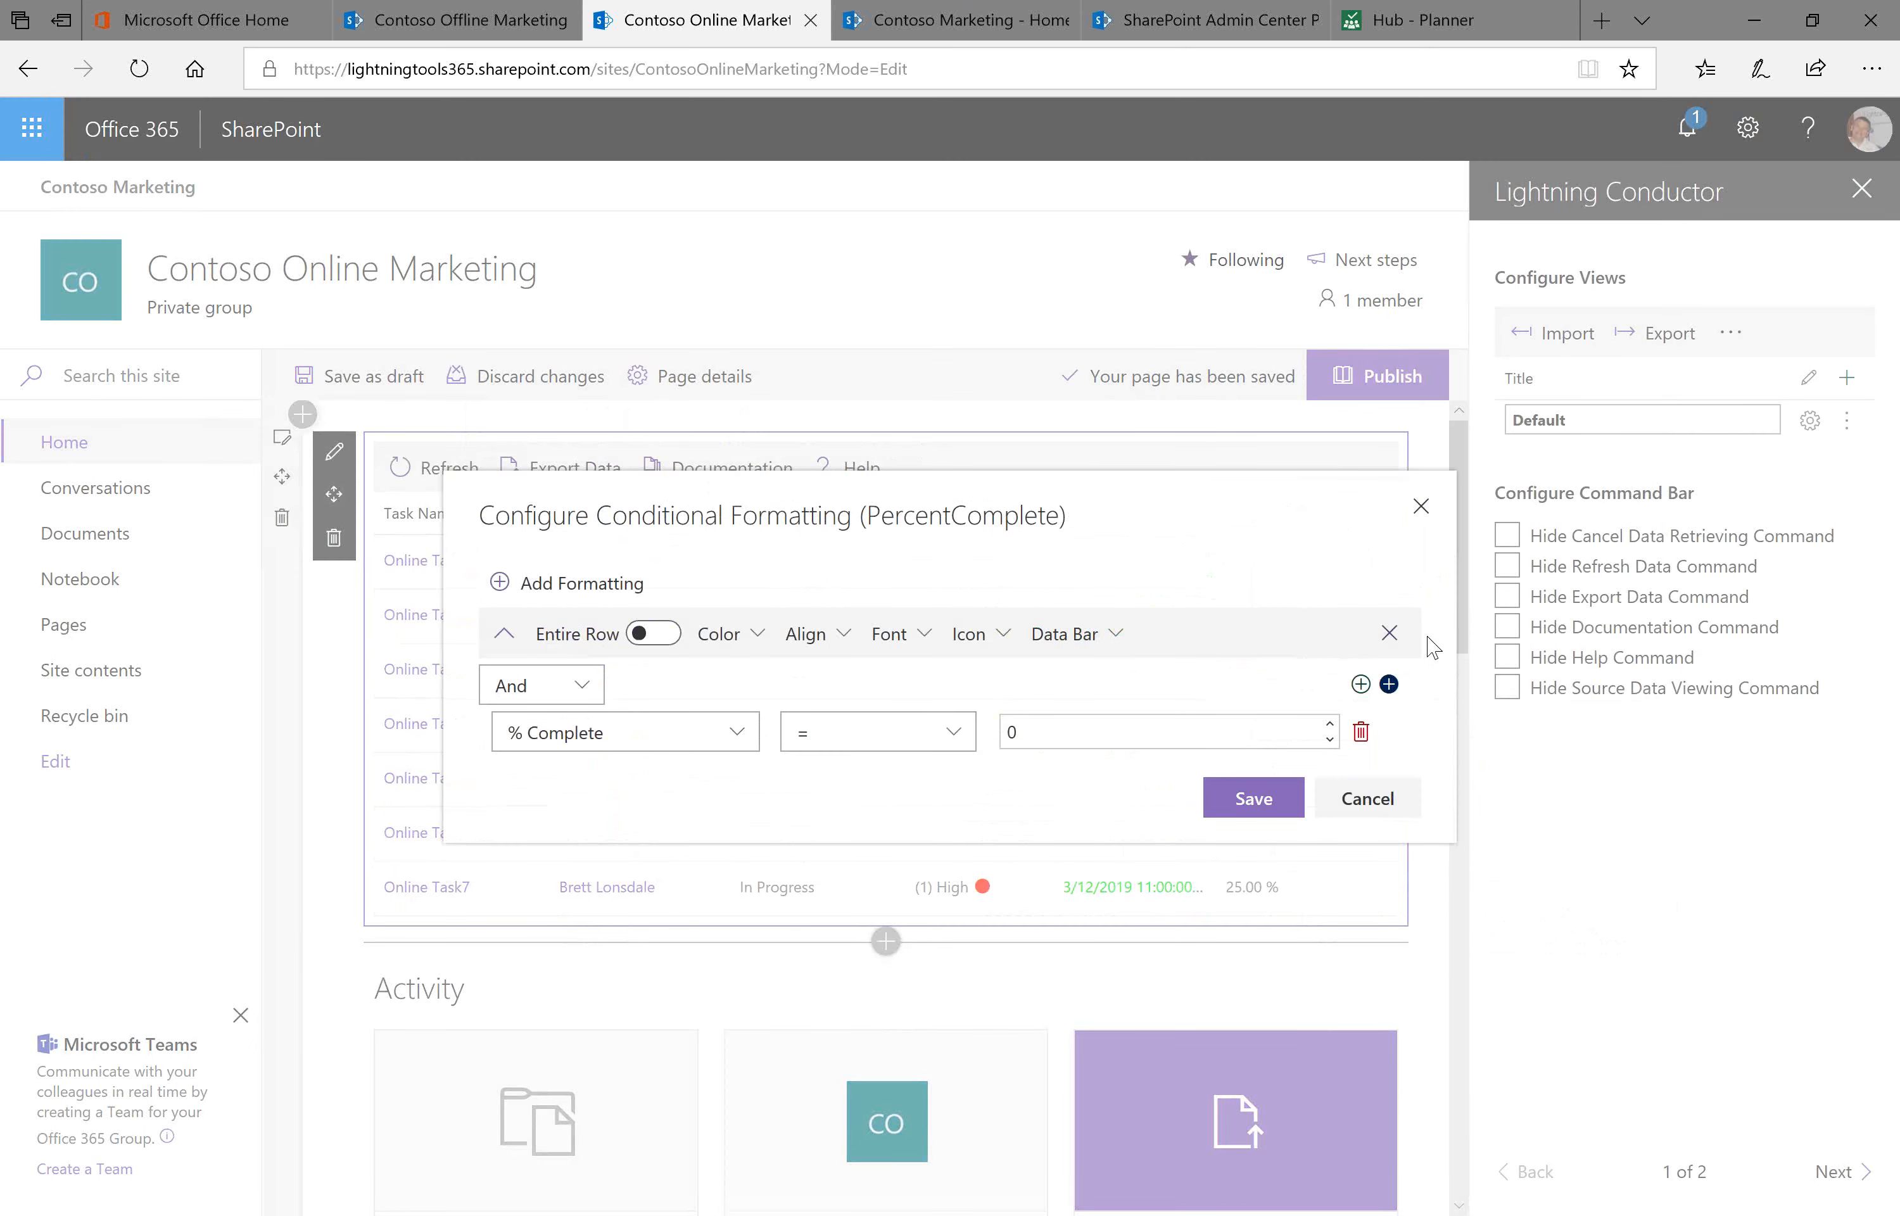
{"action": "left_click", "coordinate": [1361, 733]}
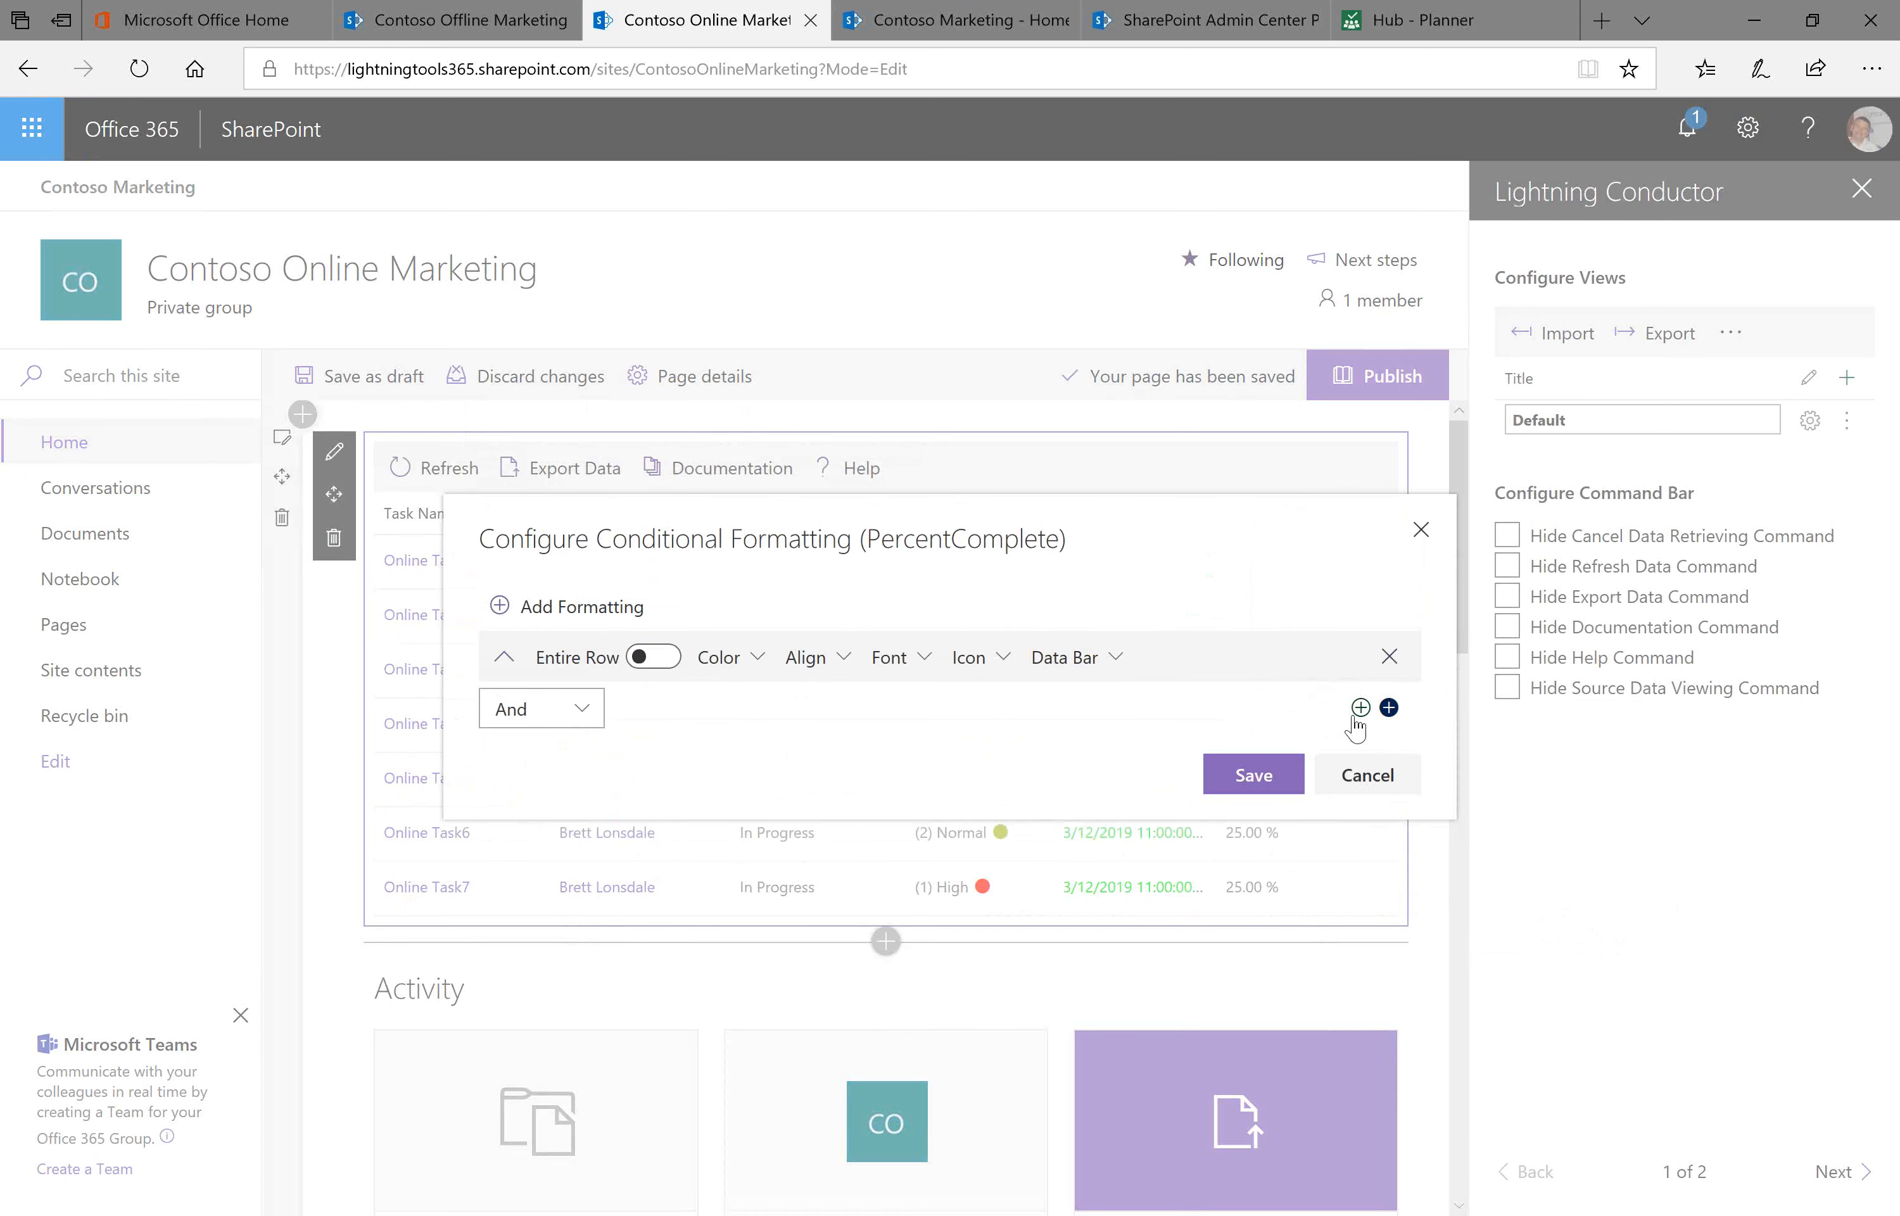
Add a data bar with a max value of 1 and hidden value to the % Complete rule, and save the formatting
{"action": "left_click", "coordinate": [1111, 664]}
{"action": "left_click", "coordinate": [708, 675]}
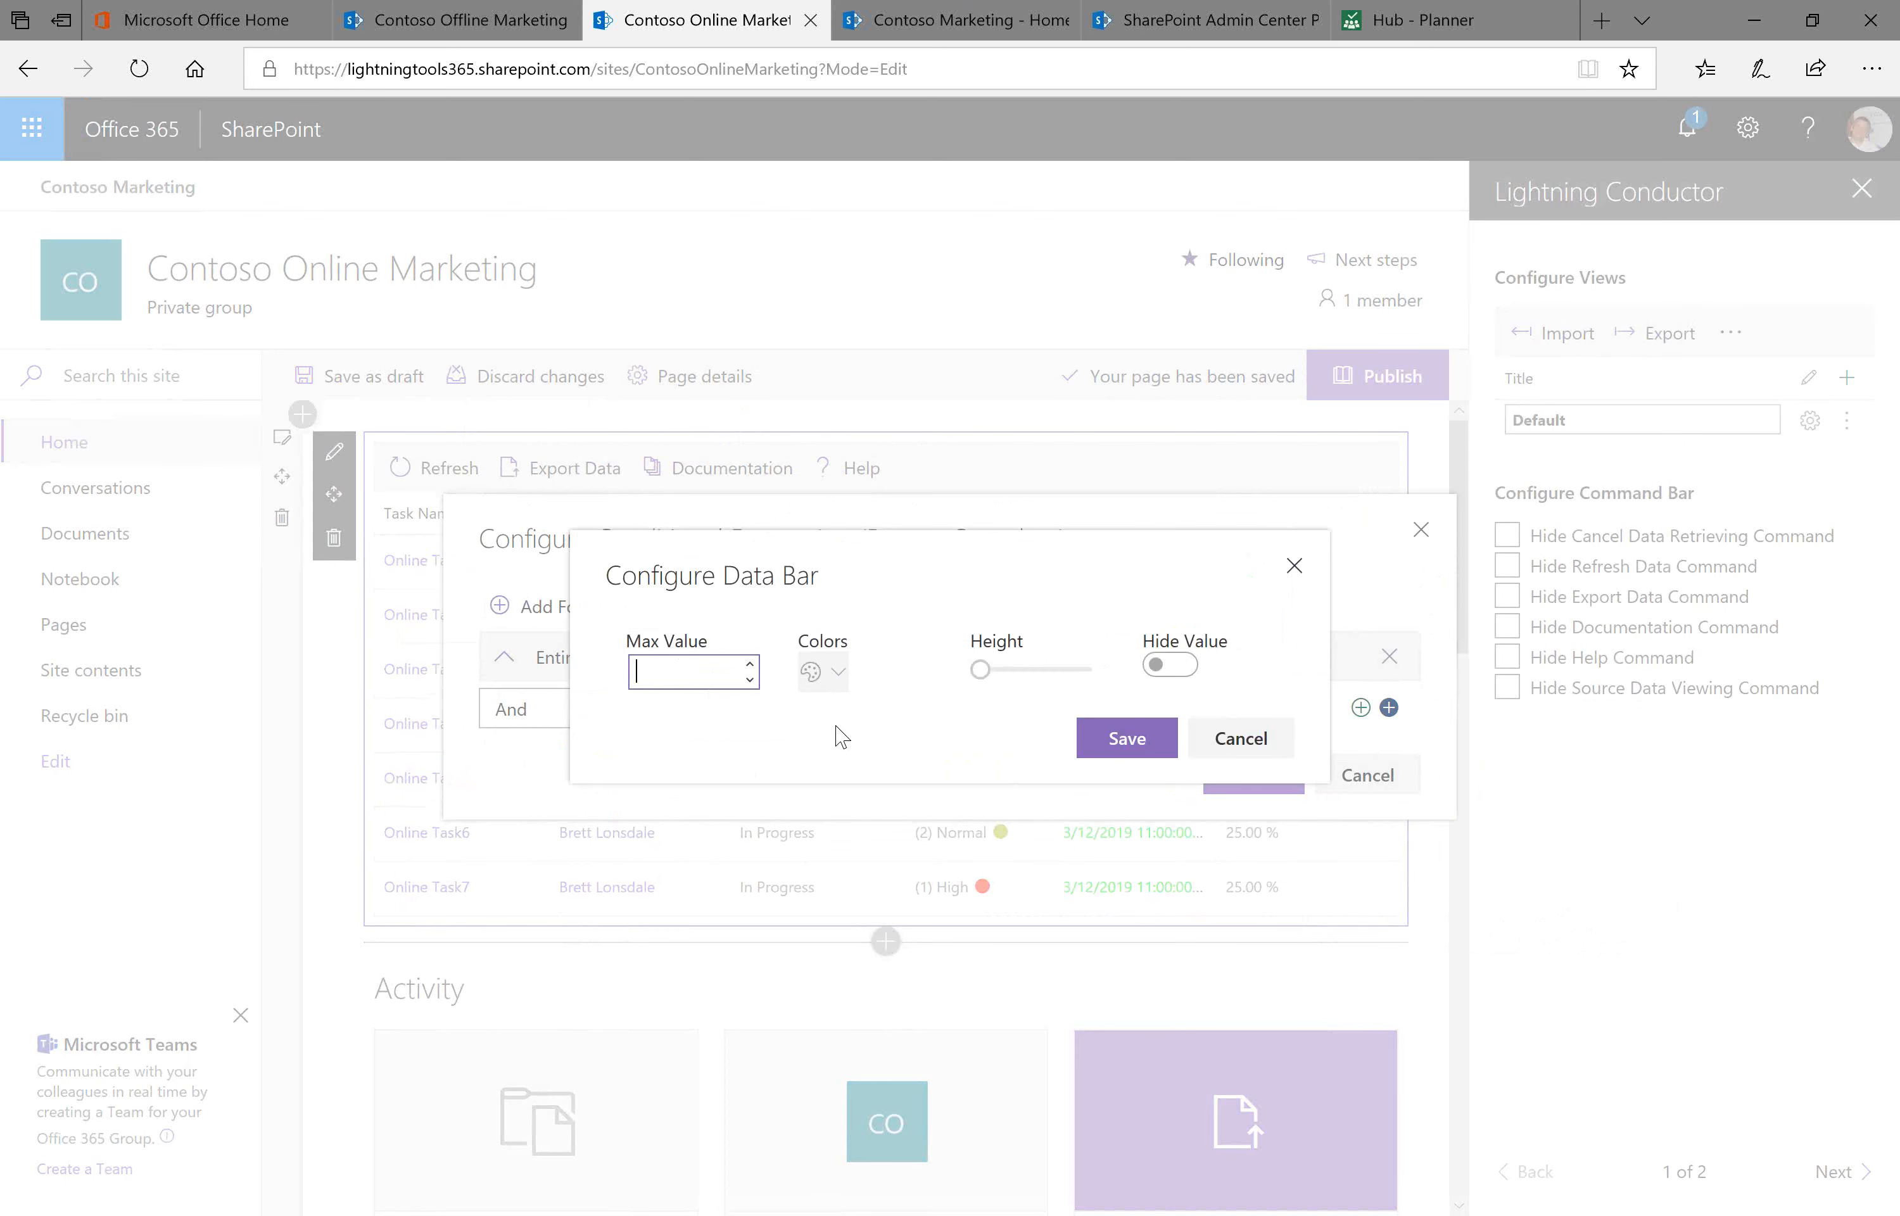
{"action": "type", "text": "1"}
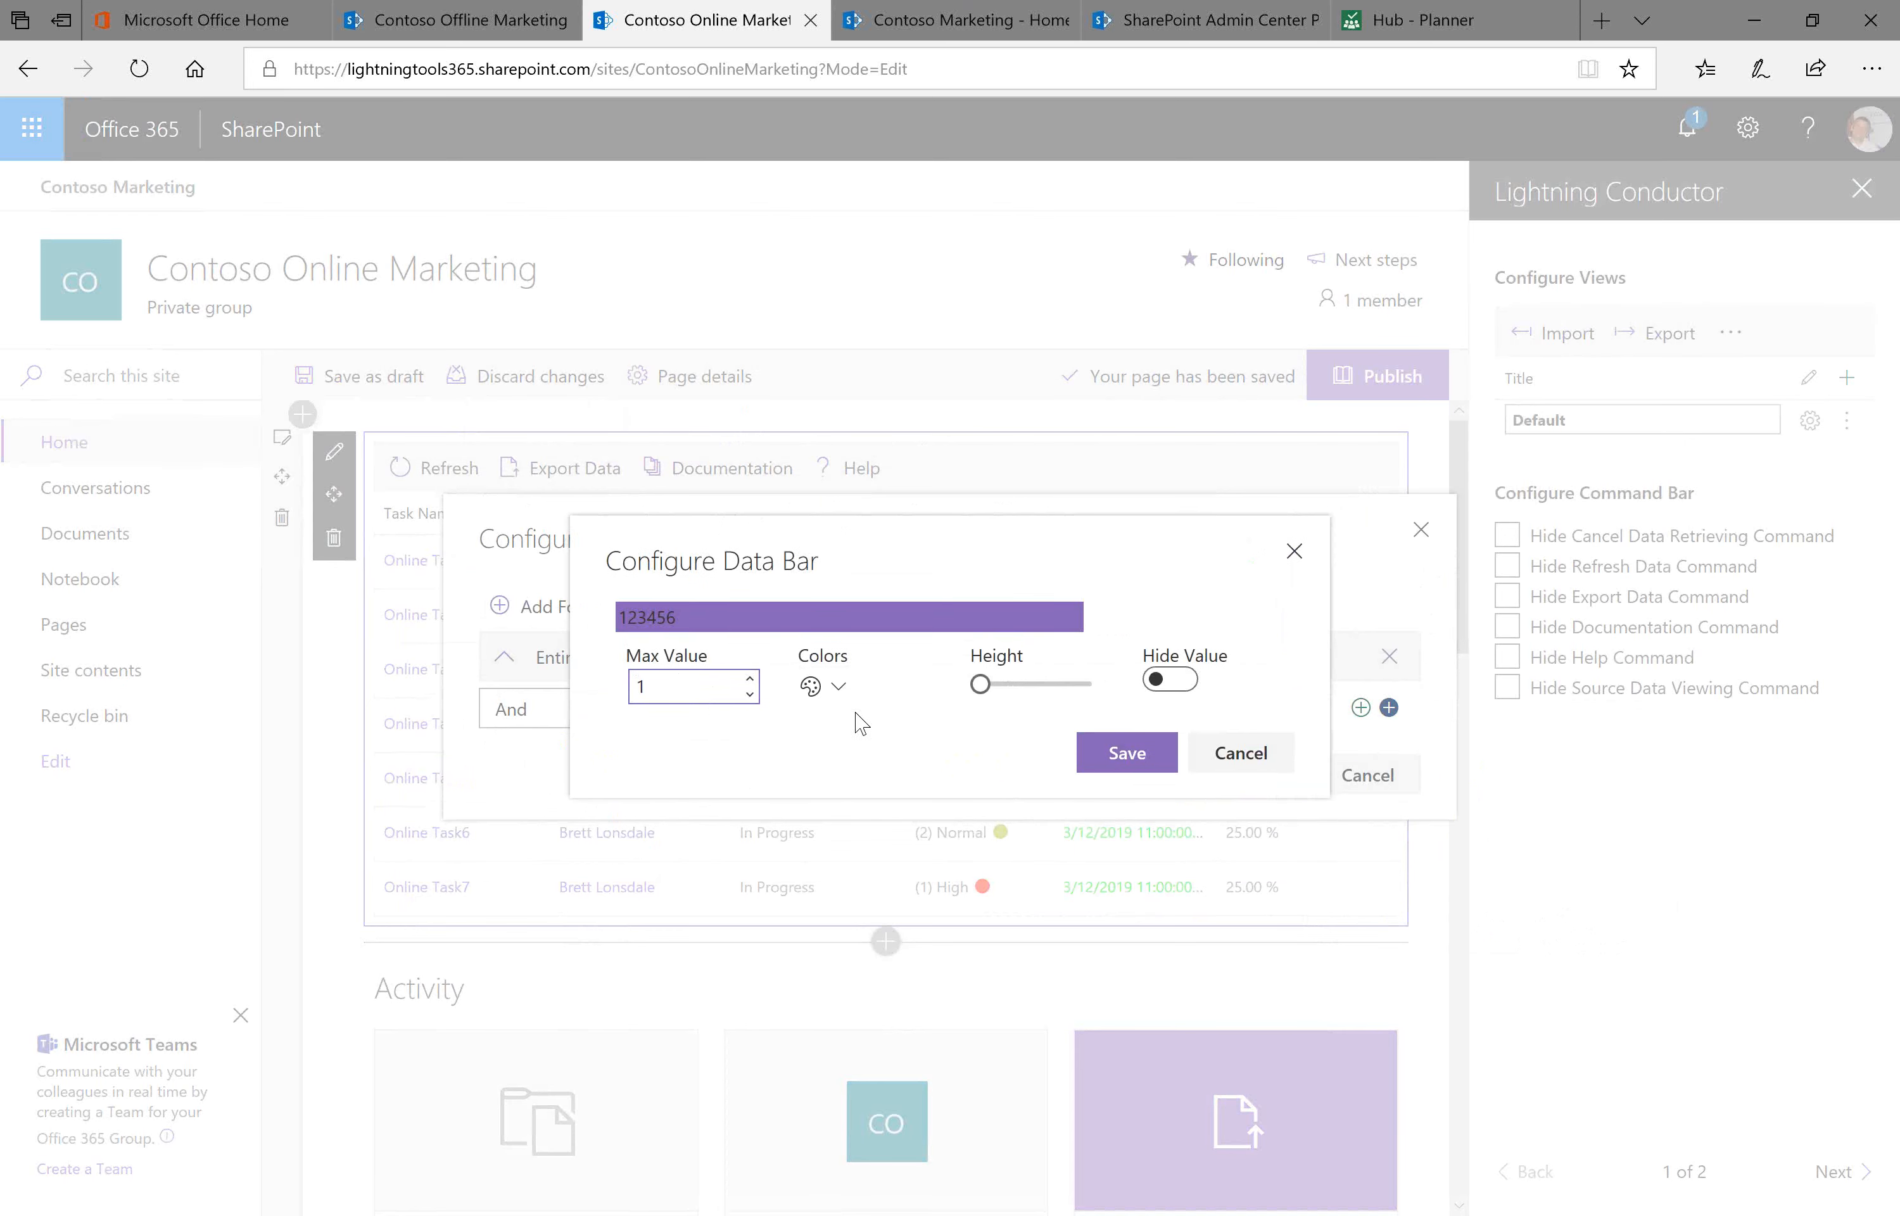
{"action": "left_click", "coordinate": [1168, 683]}
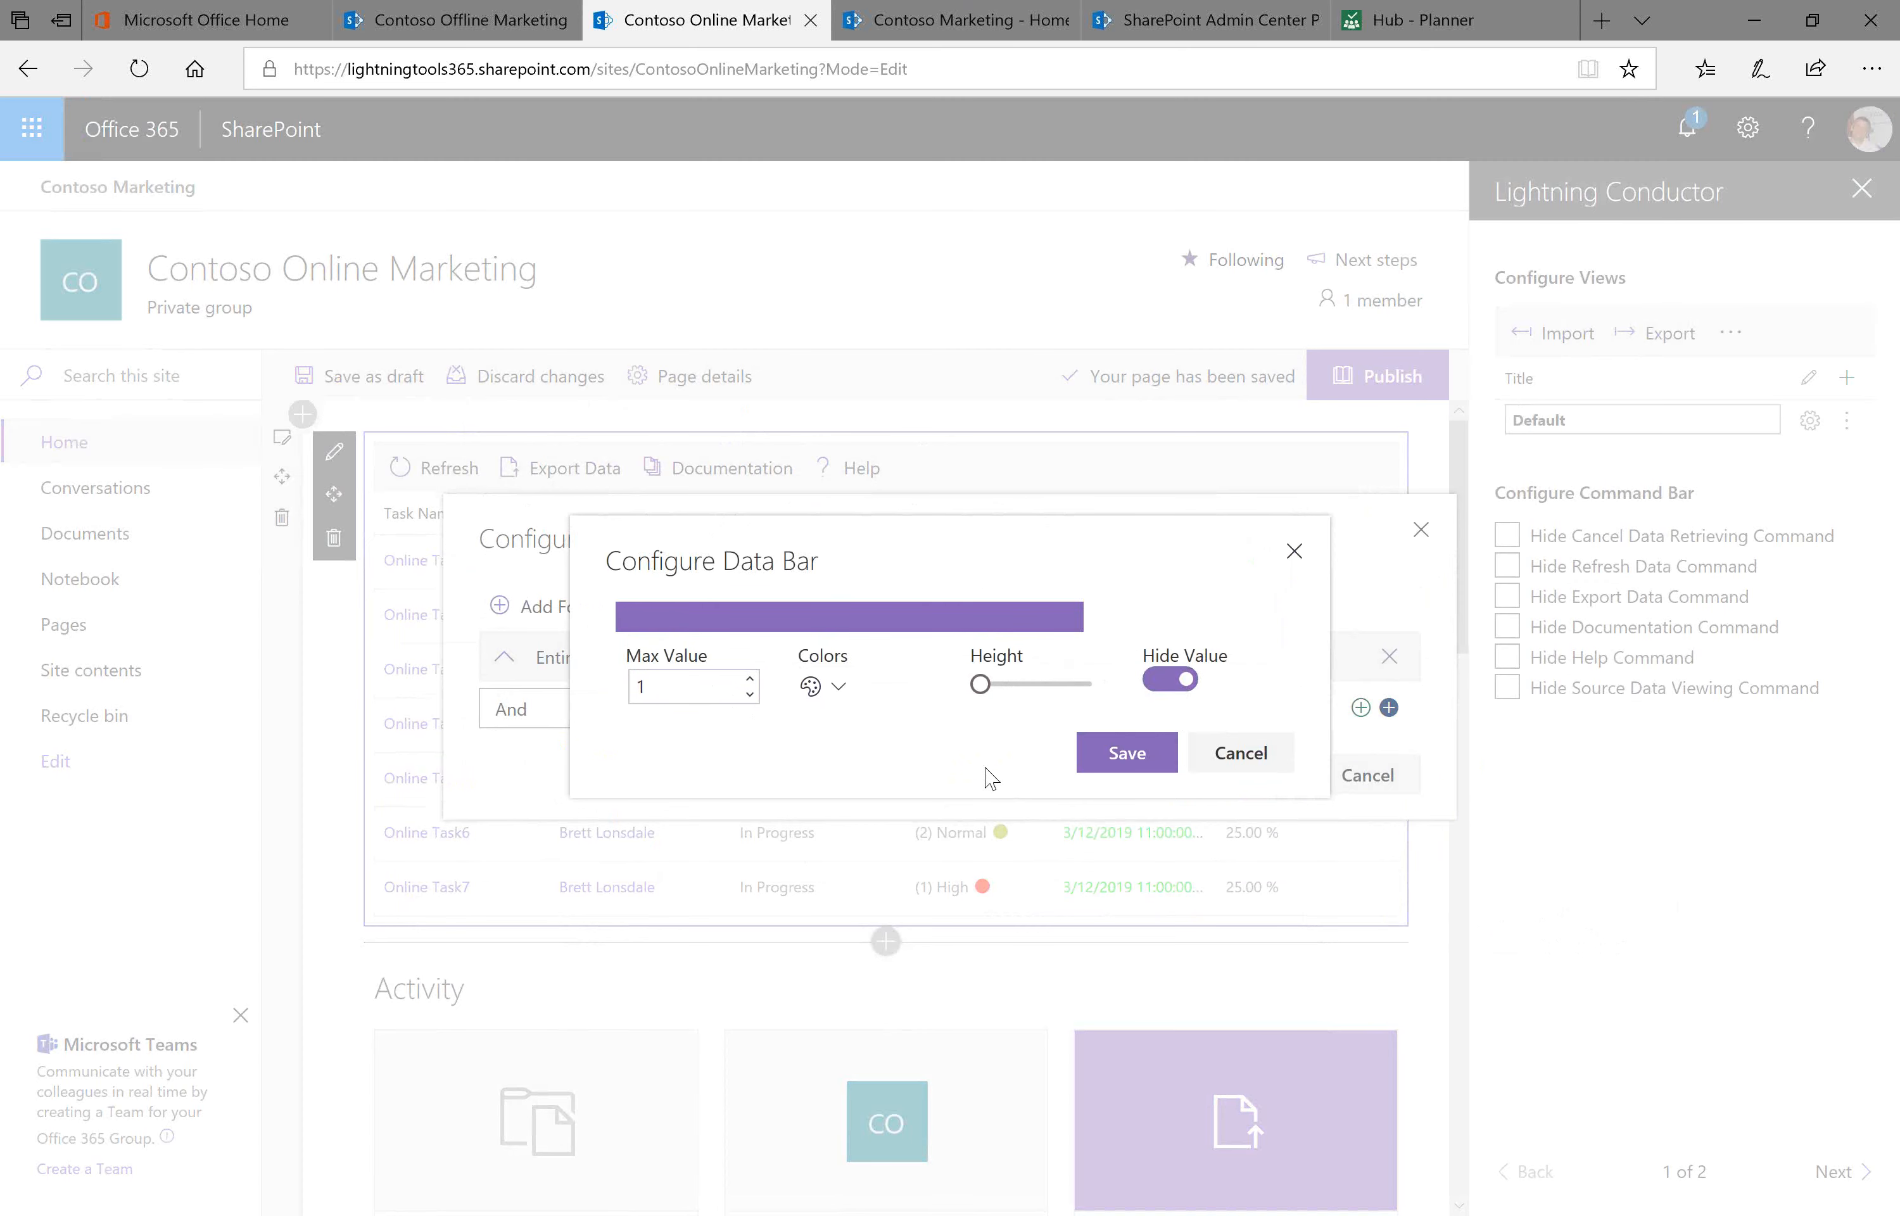
{"action": "left_click", "coordinate": [1142, 762]}
{"action": "left_click", "coordinate": [1253, 774]}
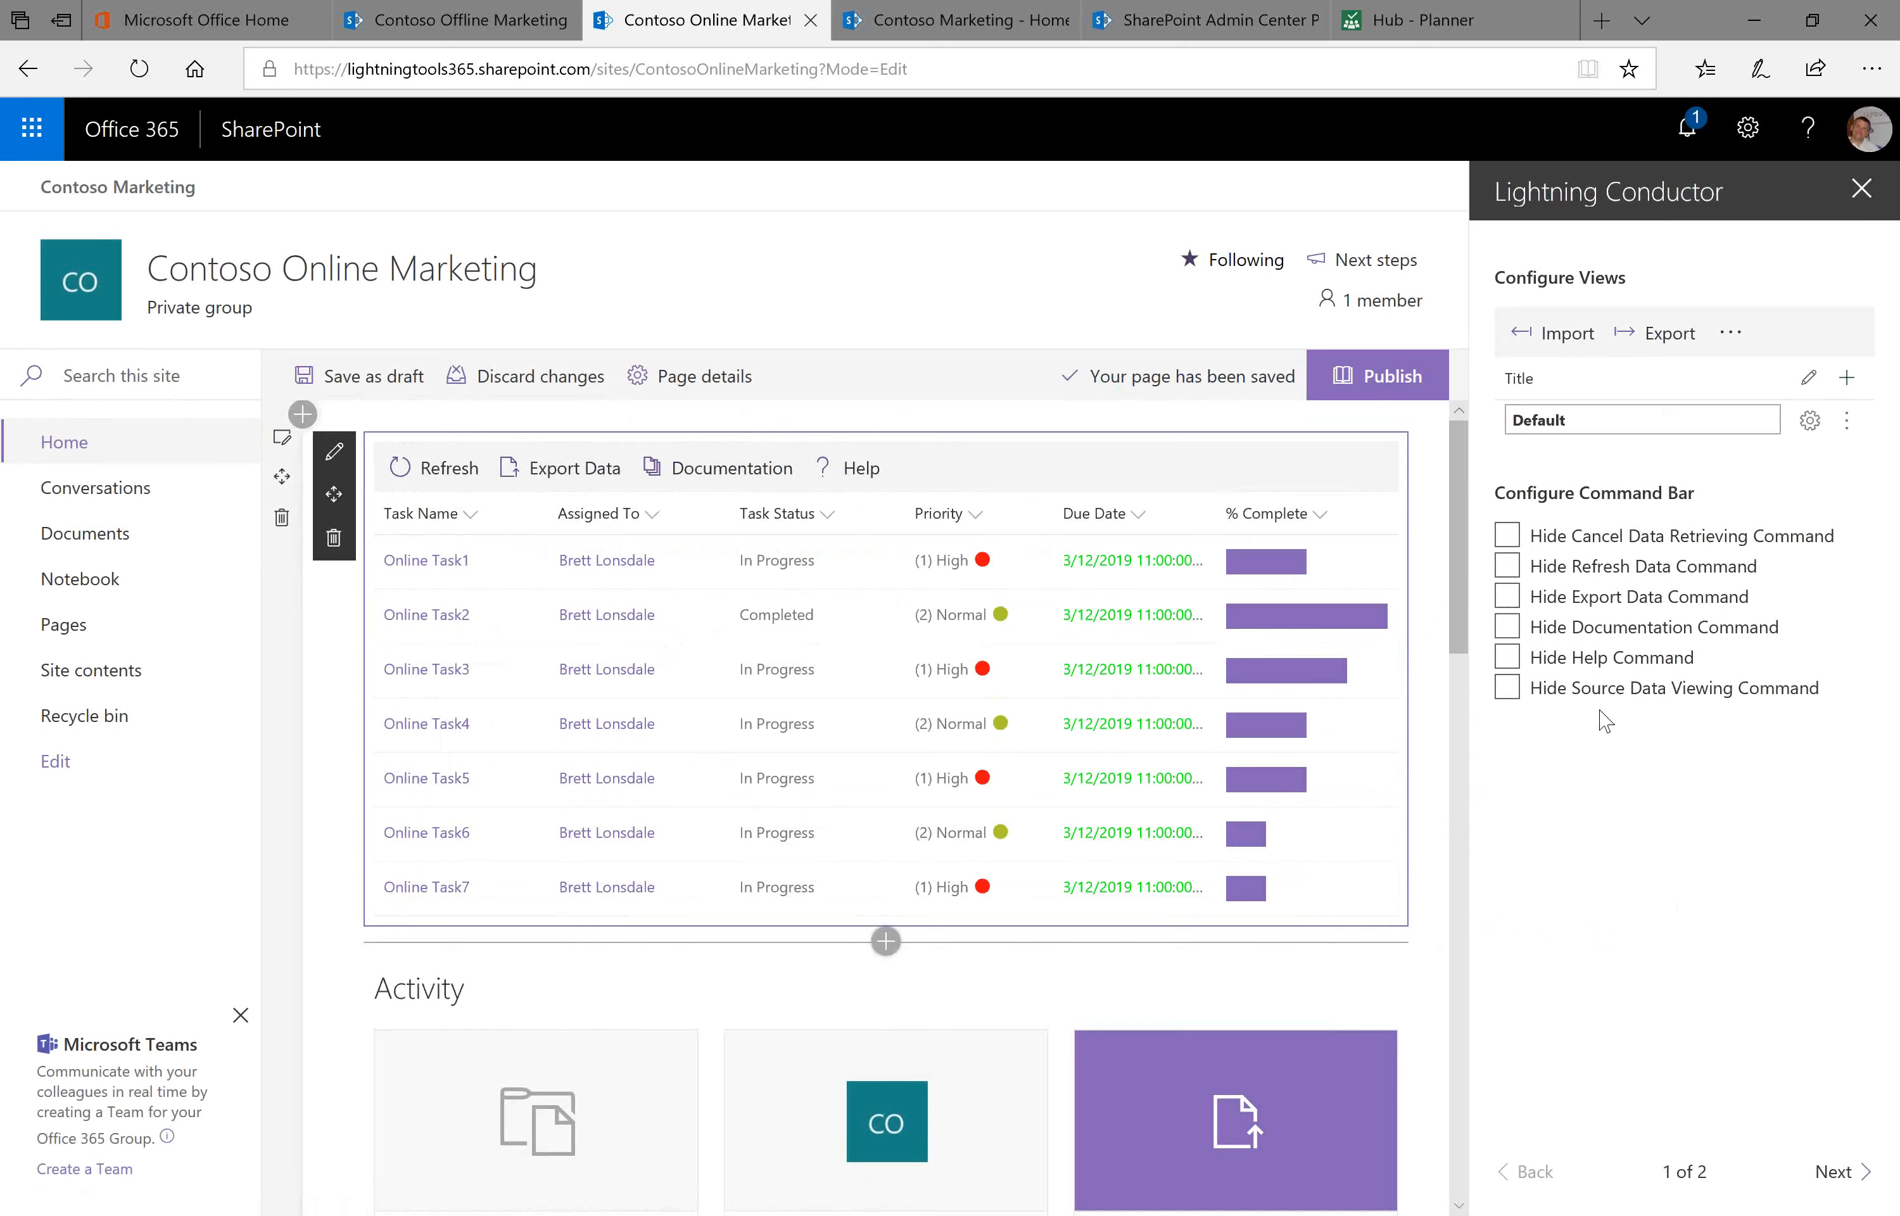
Rename the Default view to All Tasks
{"action": "left_click", "coordinate": [1514, 423]}
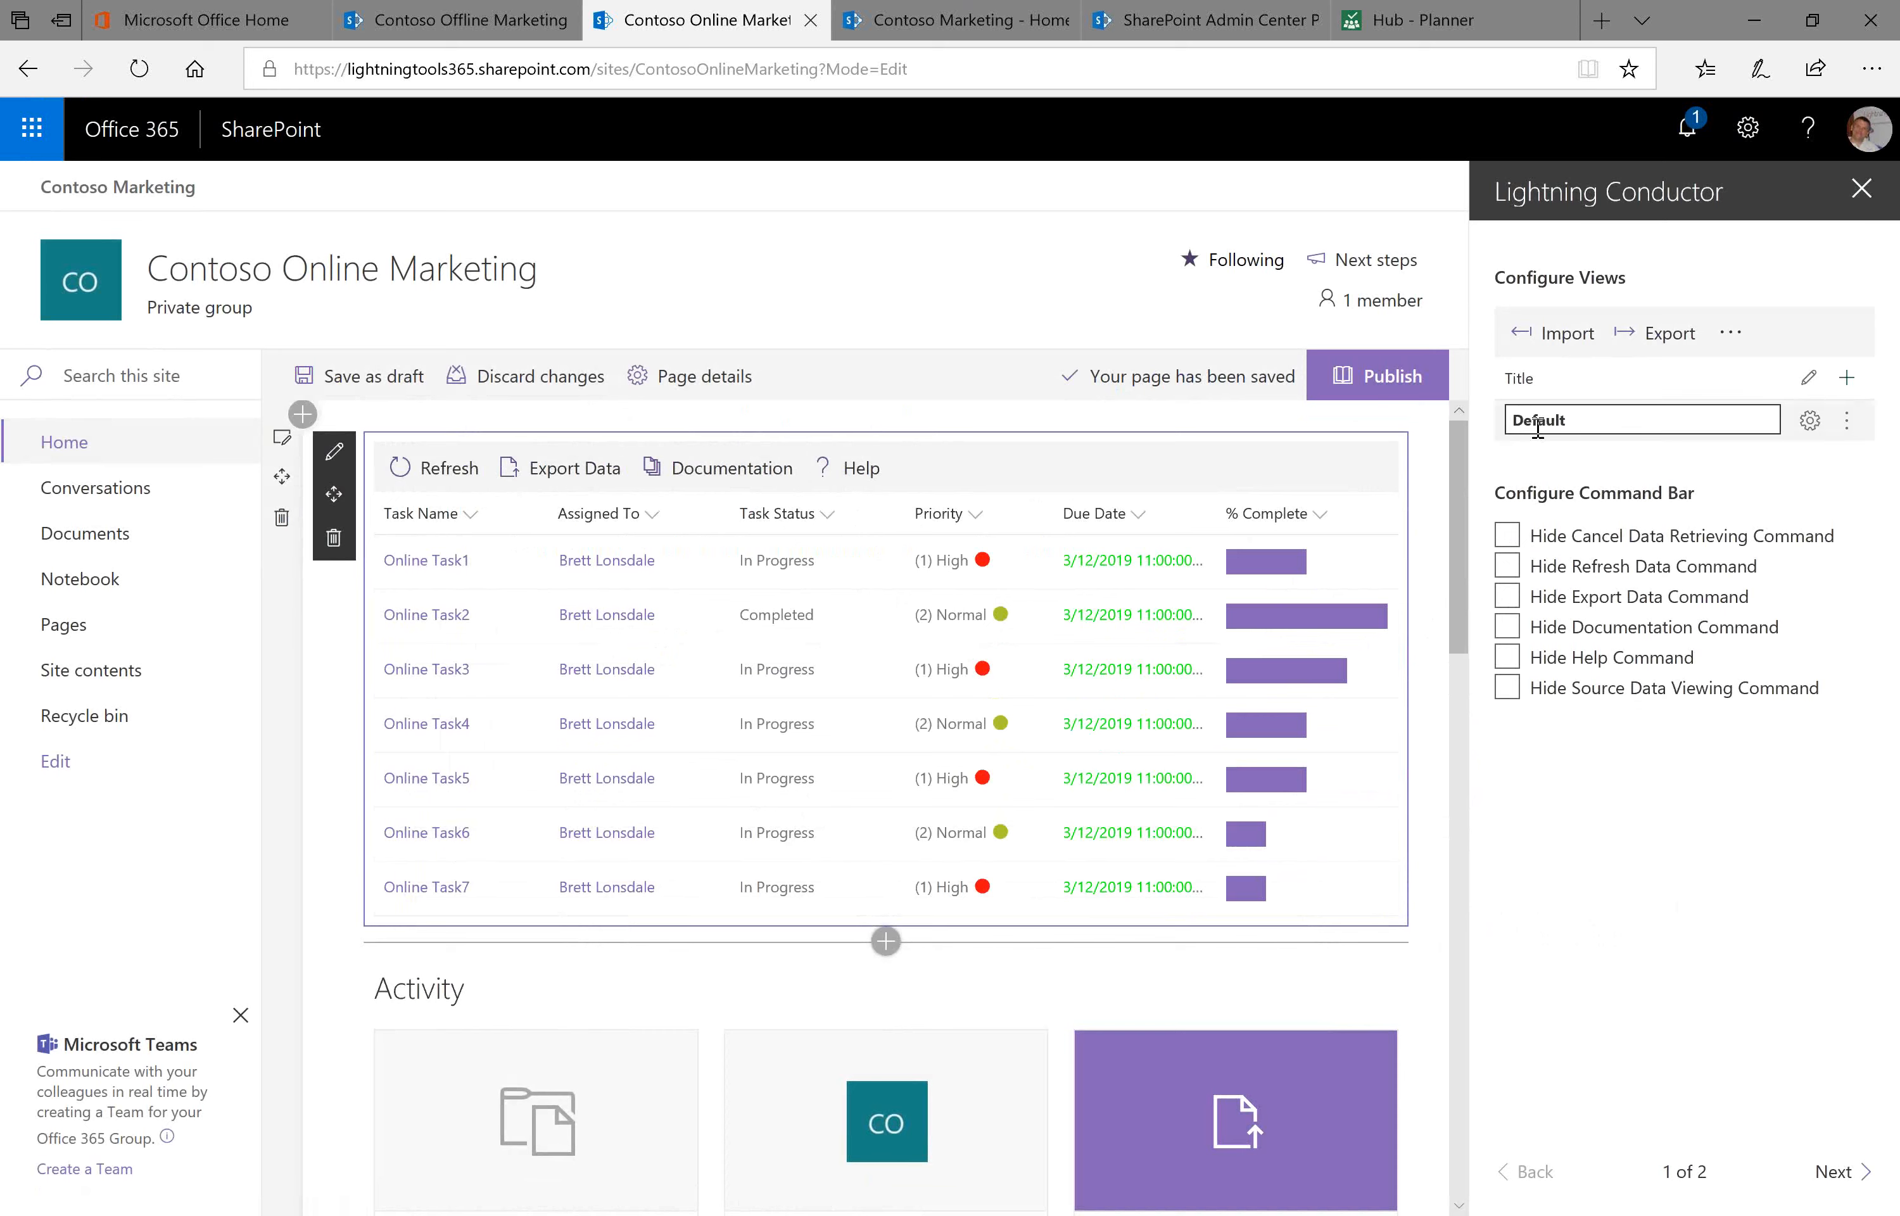
{"action": "key", "text": "Delete"}
{"action": "key", "text": "Delete"}
{"action": "key", "text": "Delete"}
{"action": "key", "text": "Delete"}
{"action": "key", "text": "Delete"}
{"action": "key", "text": "Delete"}
{"action": "key", "text": "Delete"}
{"action": "type", "text": "All Tasks"}
{"action": "left_click", "coordinate": [1824, 489]}
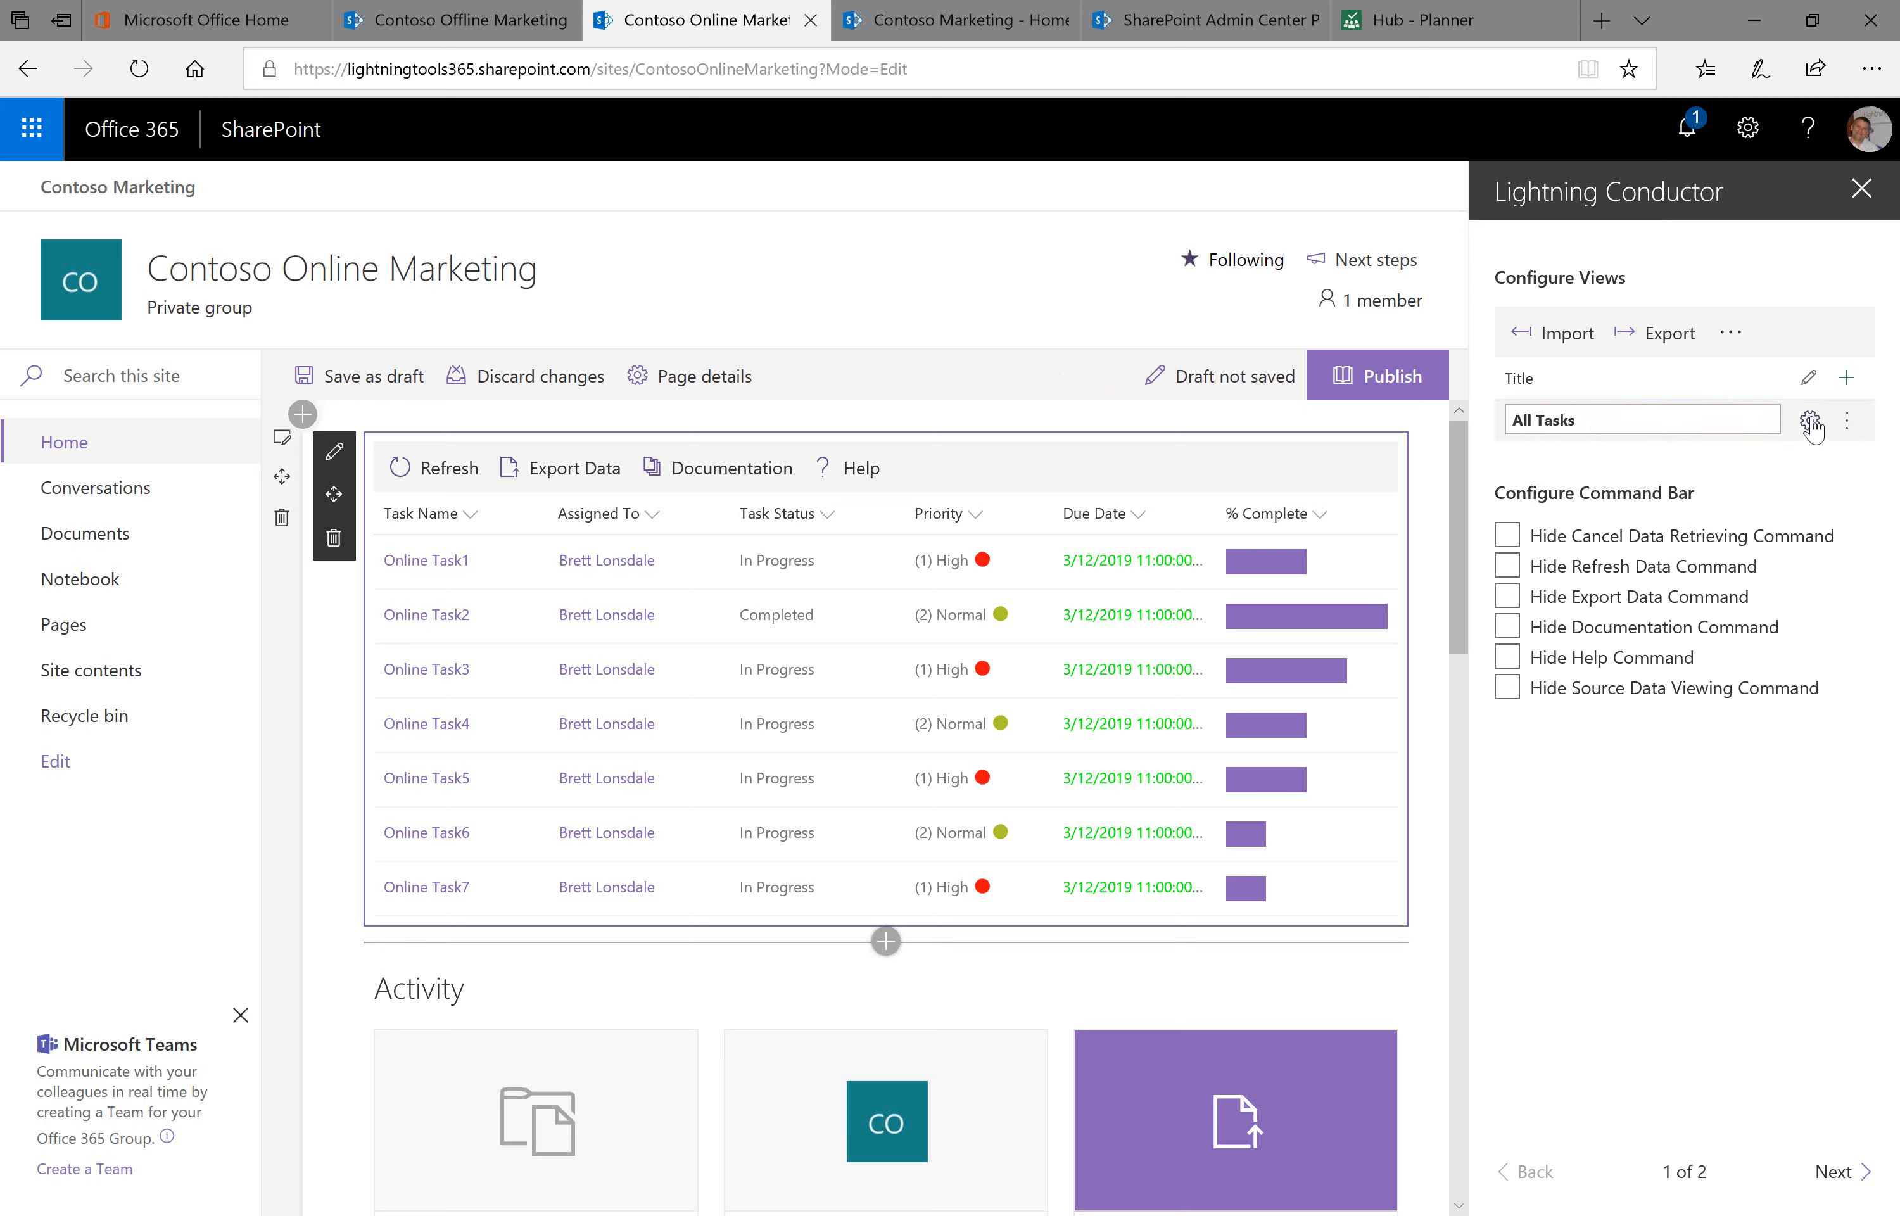
Try cloning the All Tasks view and delete the cloned copy
{"action": "left_click", "coordinate": [1847, 421]}
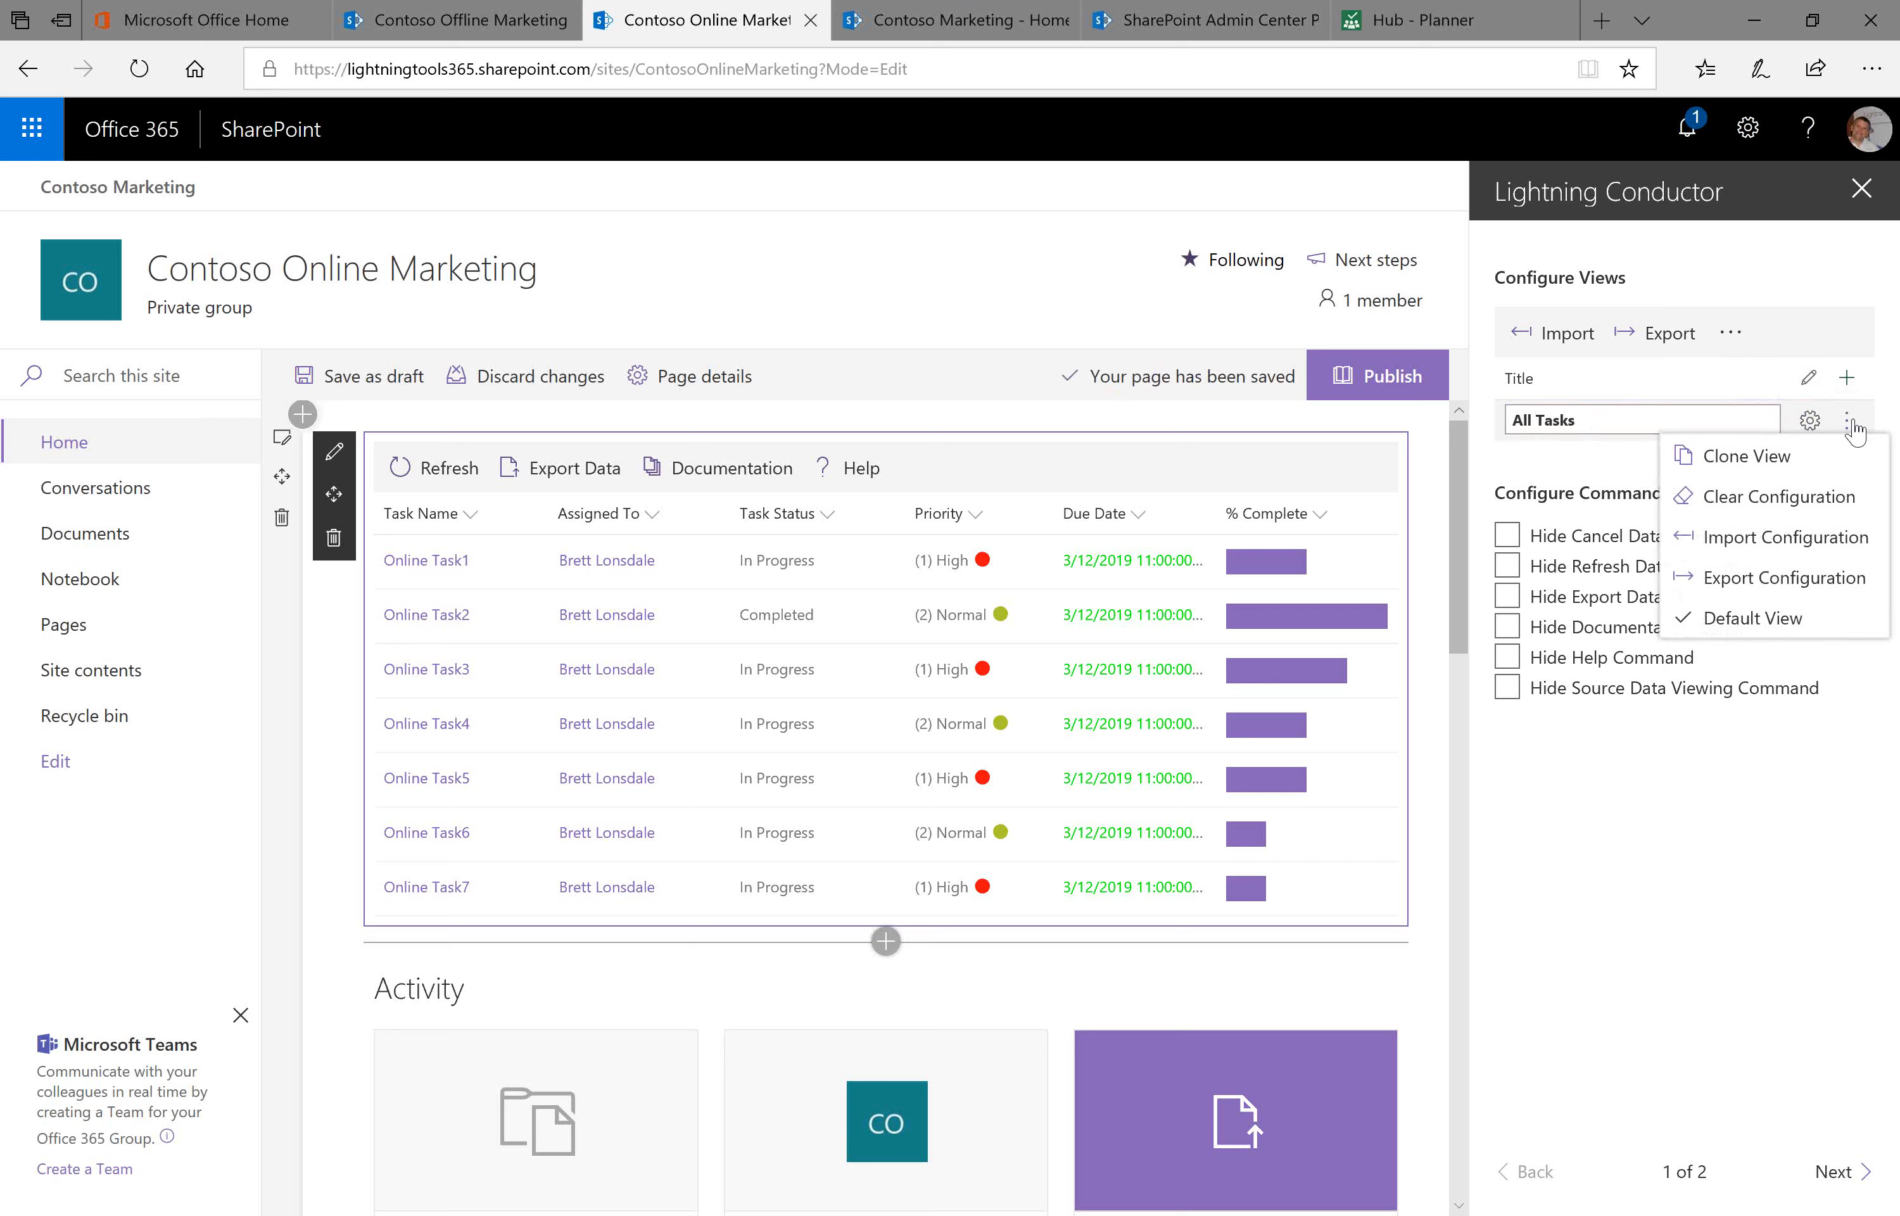
{"action": "left_click", "coordinate": [1759, 456]}
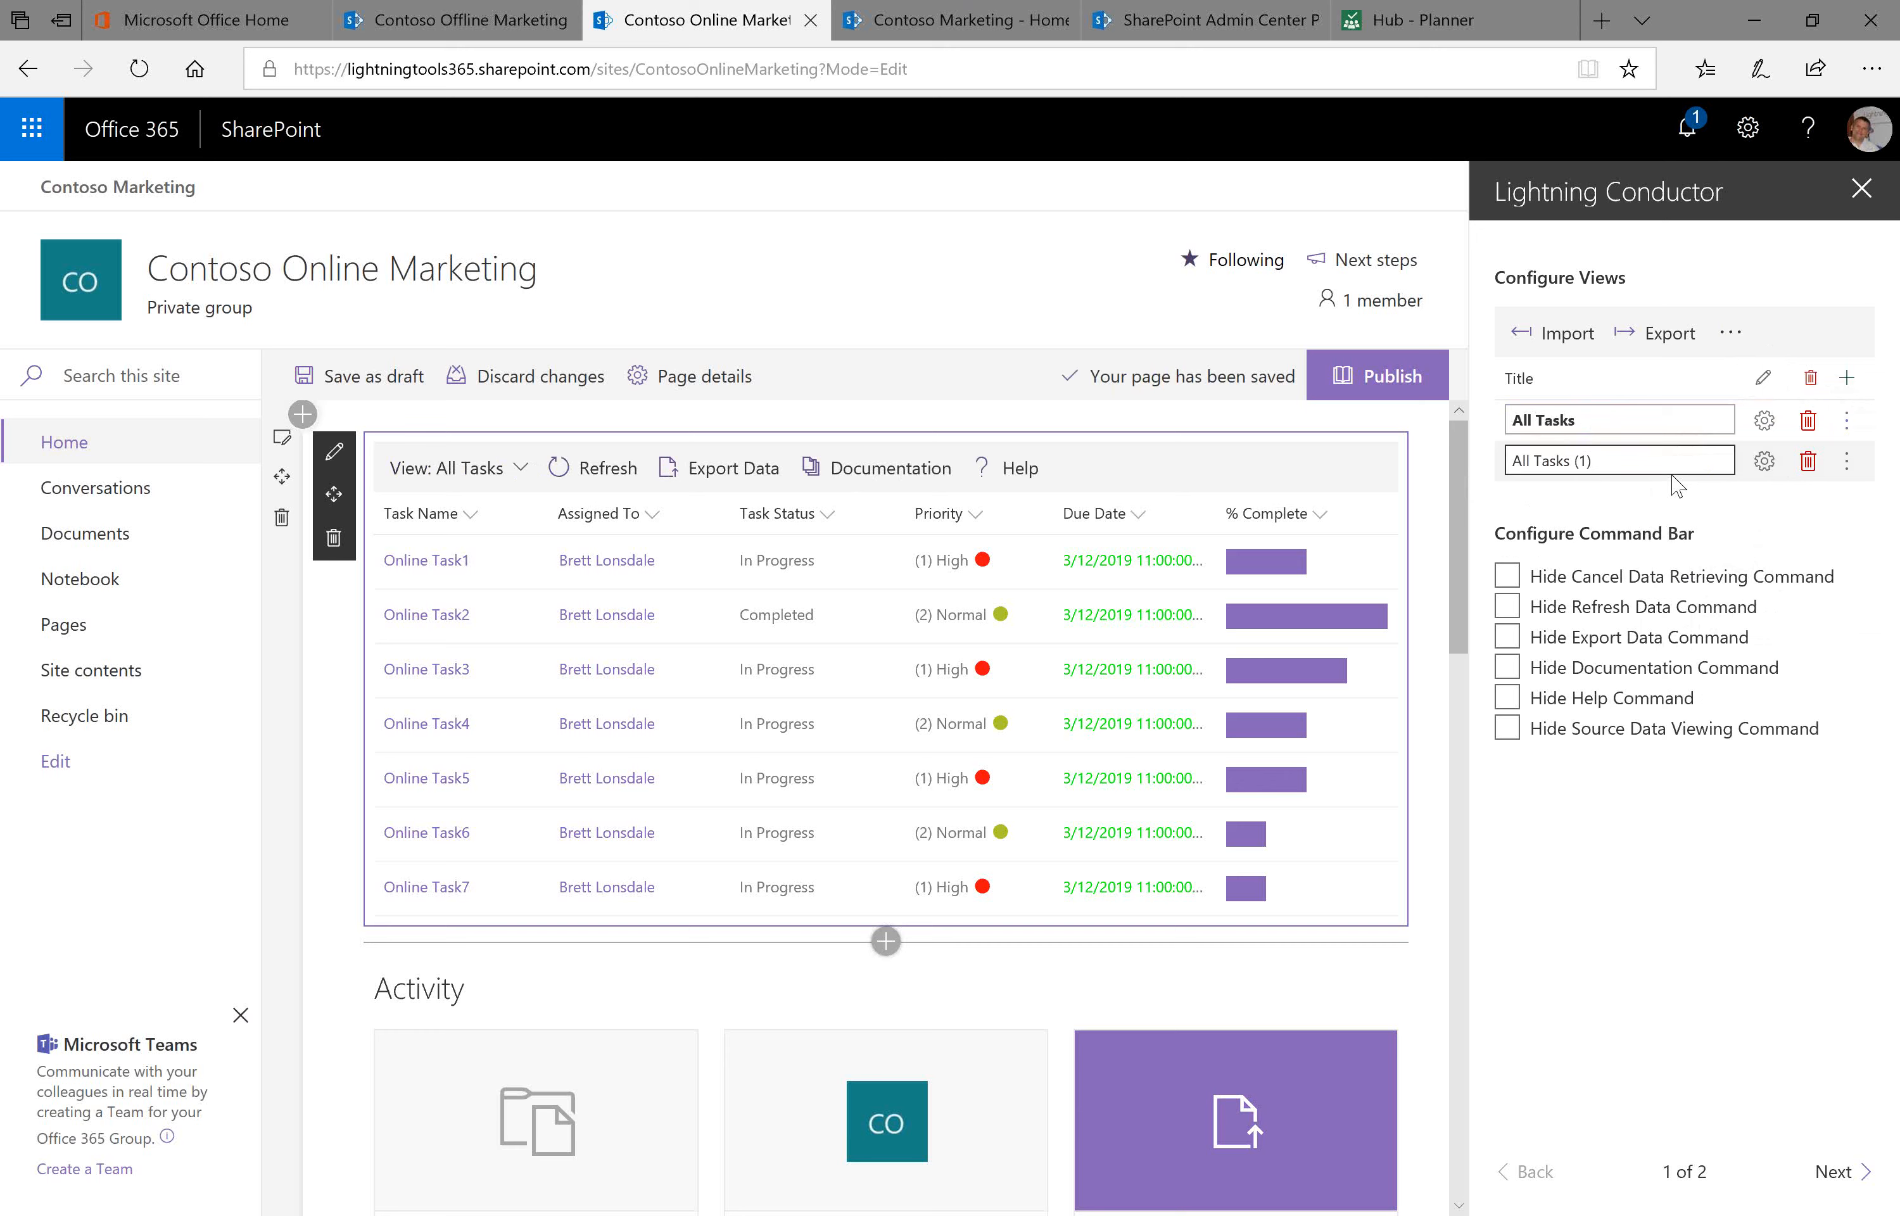
{"action": "left_click", "coordinate": [1808, 461]}
{"action": "left_click", "coordinate": [1846, 421]}
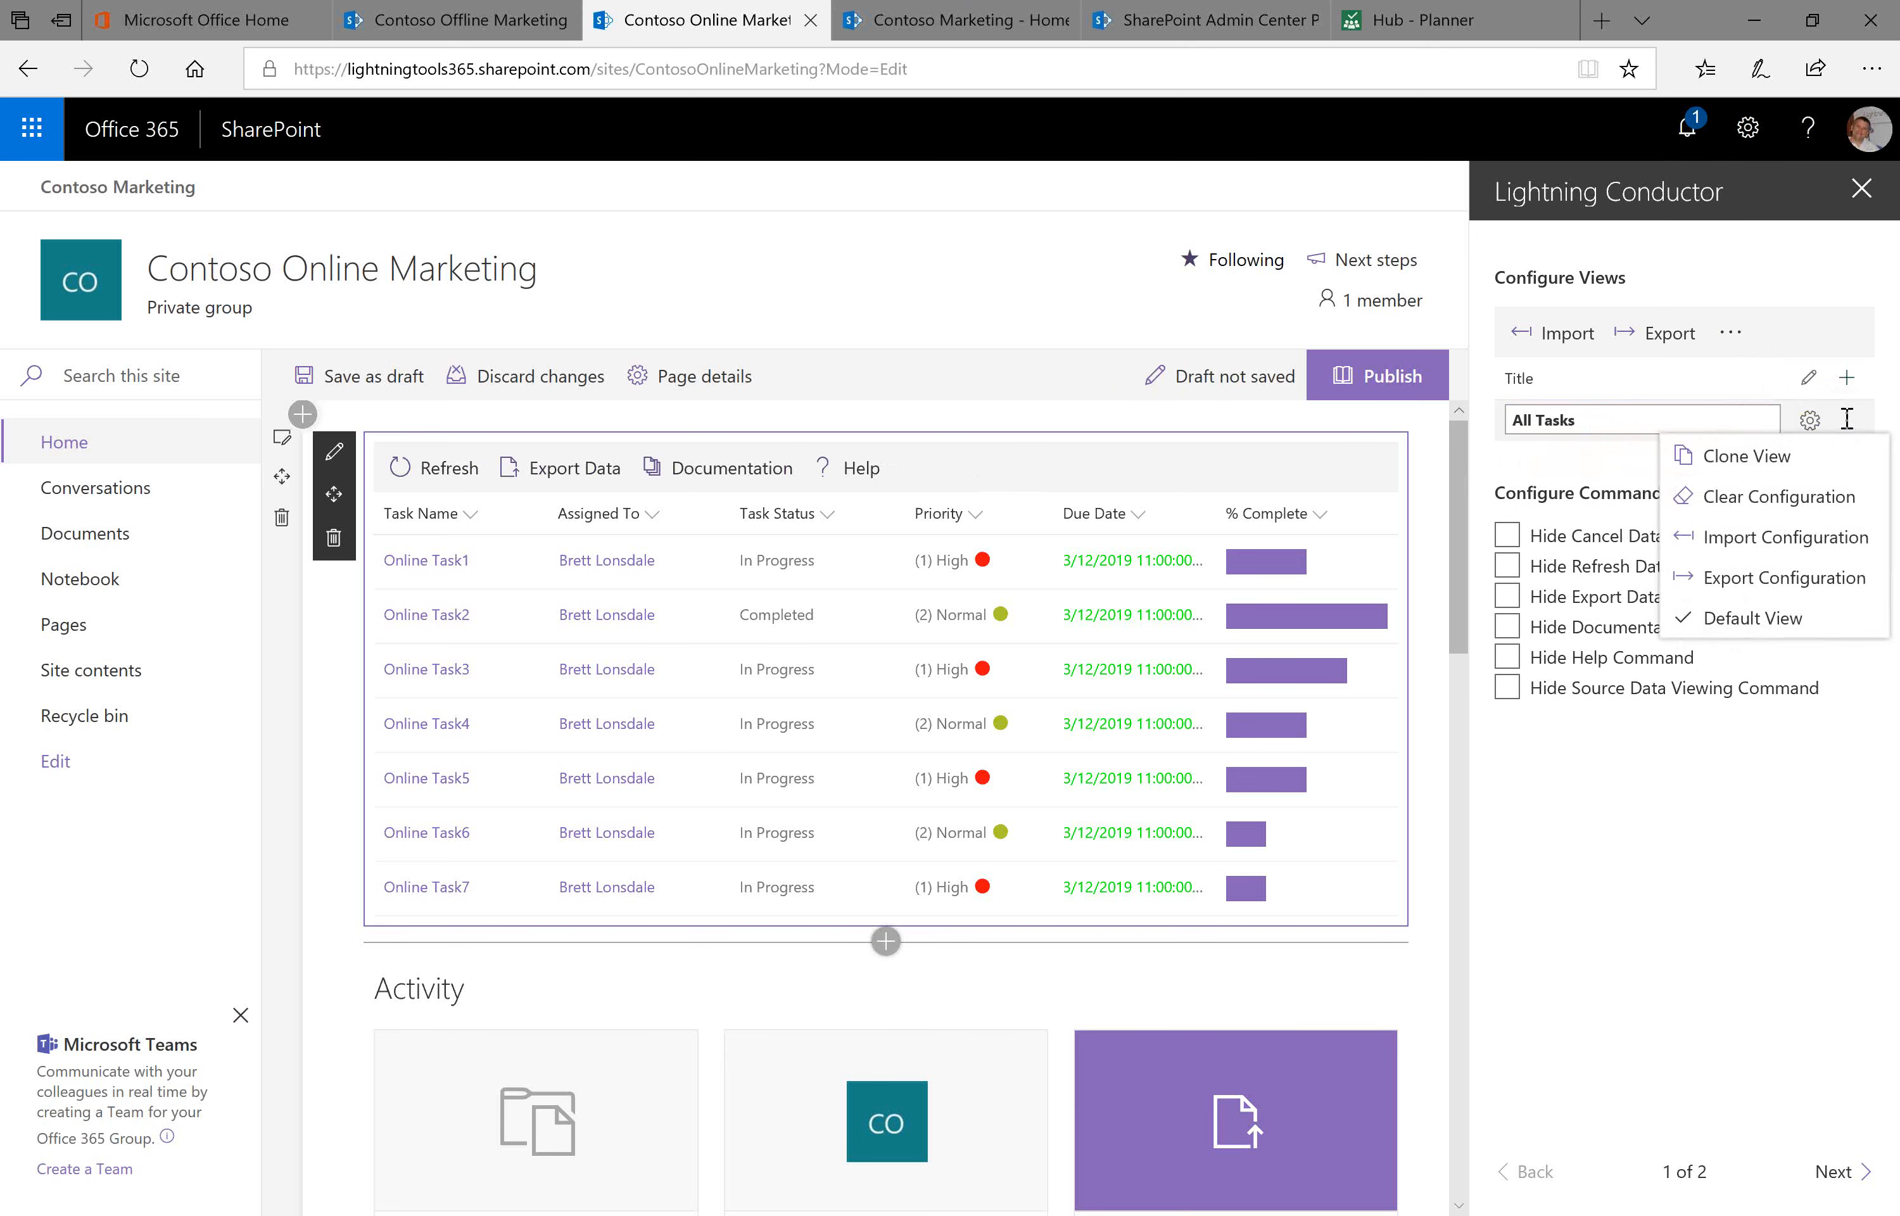
{"action": "left_click", "coordinate": [1553, 472]}
Add a new view and name it Tasks in a Calendar
{"action": "left_click", "coordinate": [1847, 378]}
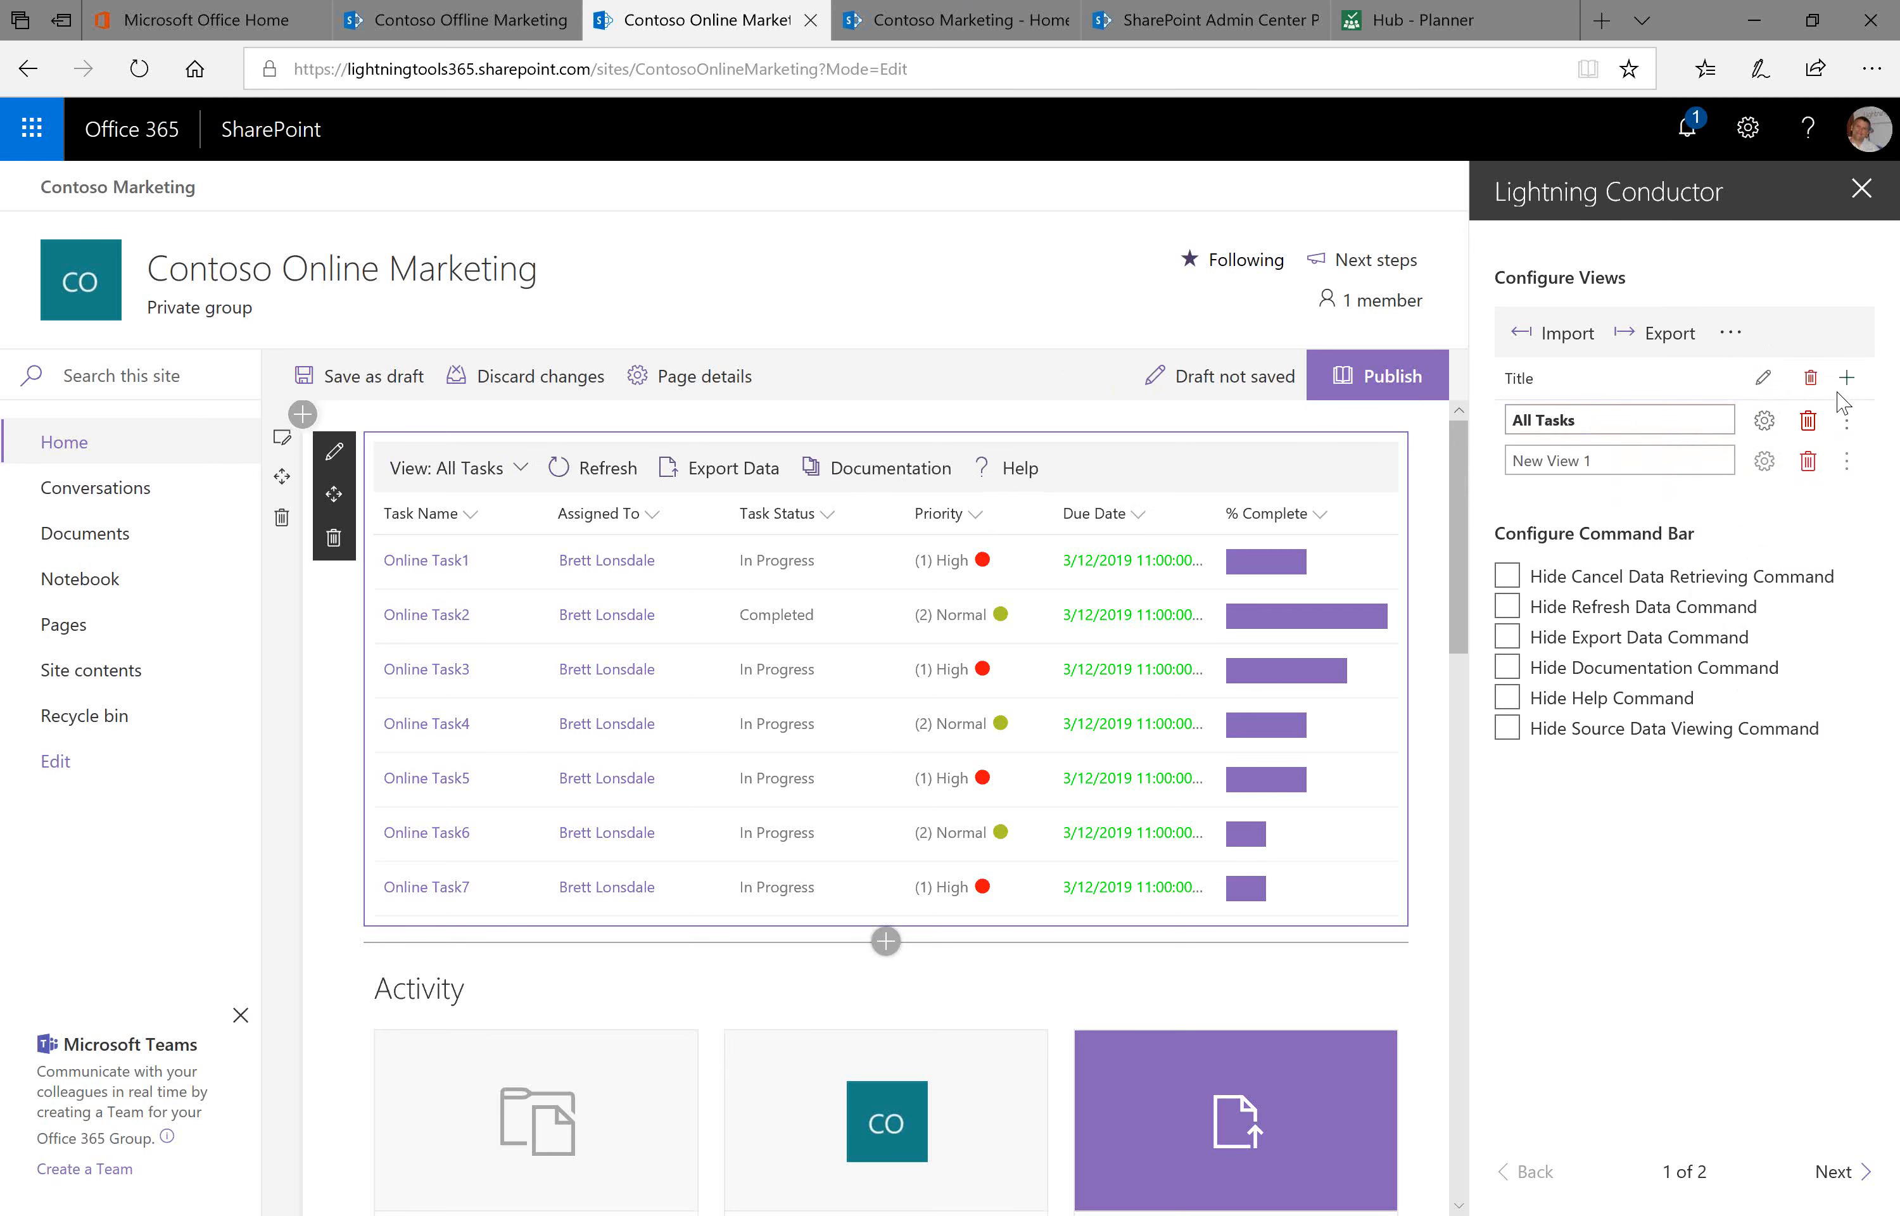
{"action": "left_click", "coordinate": [1646, 461]}
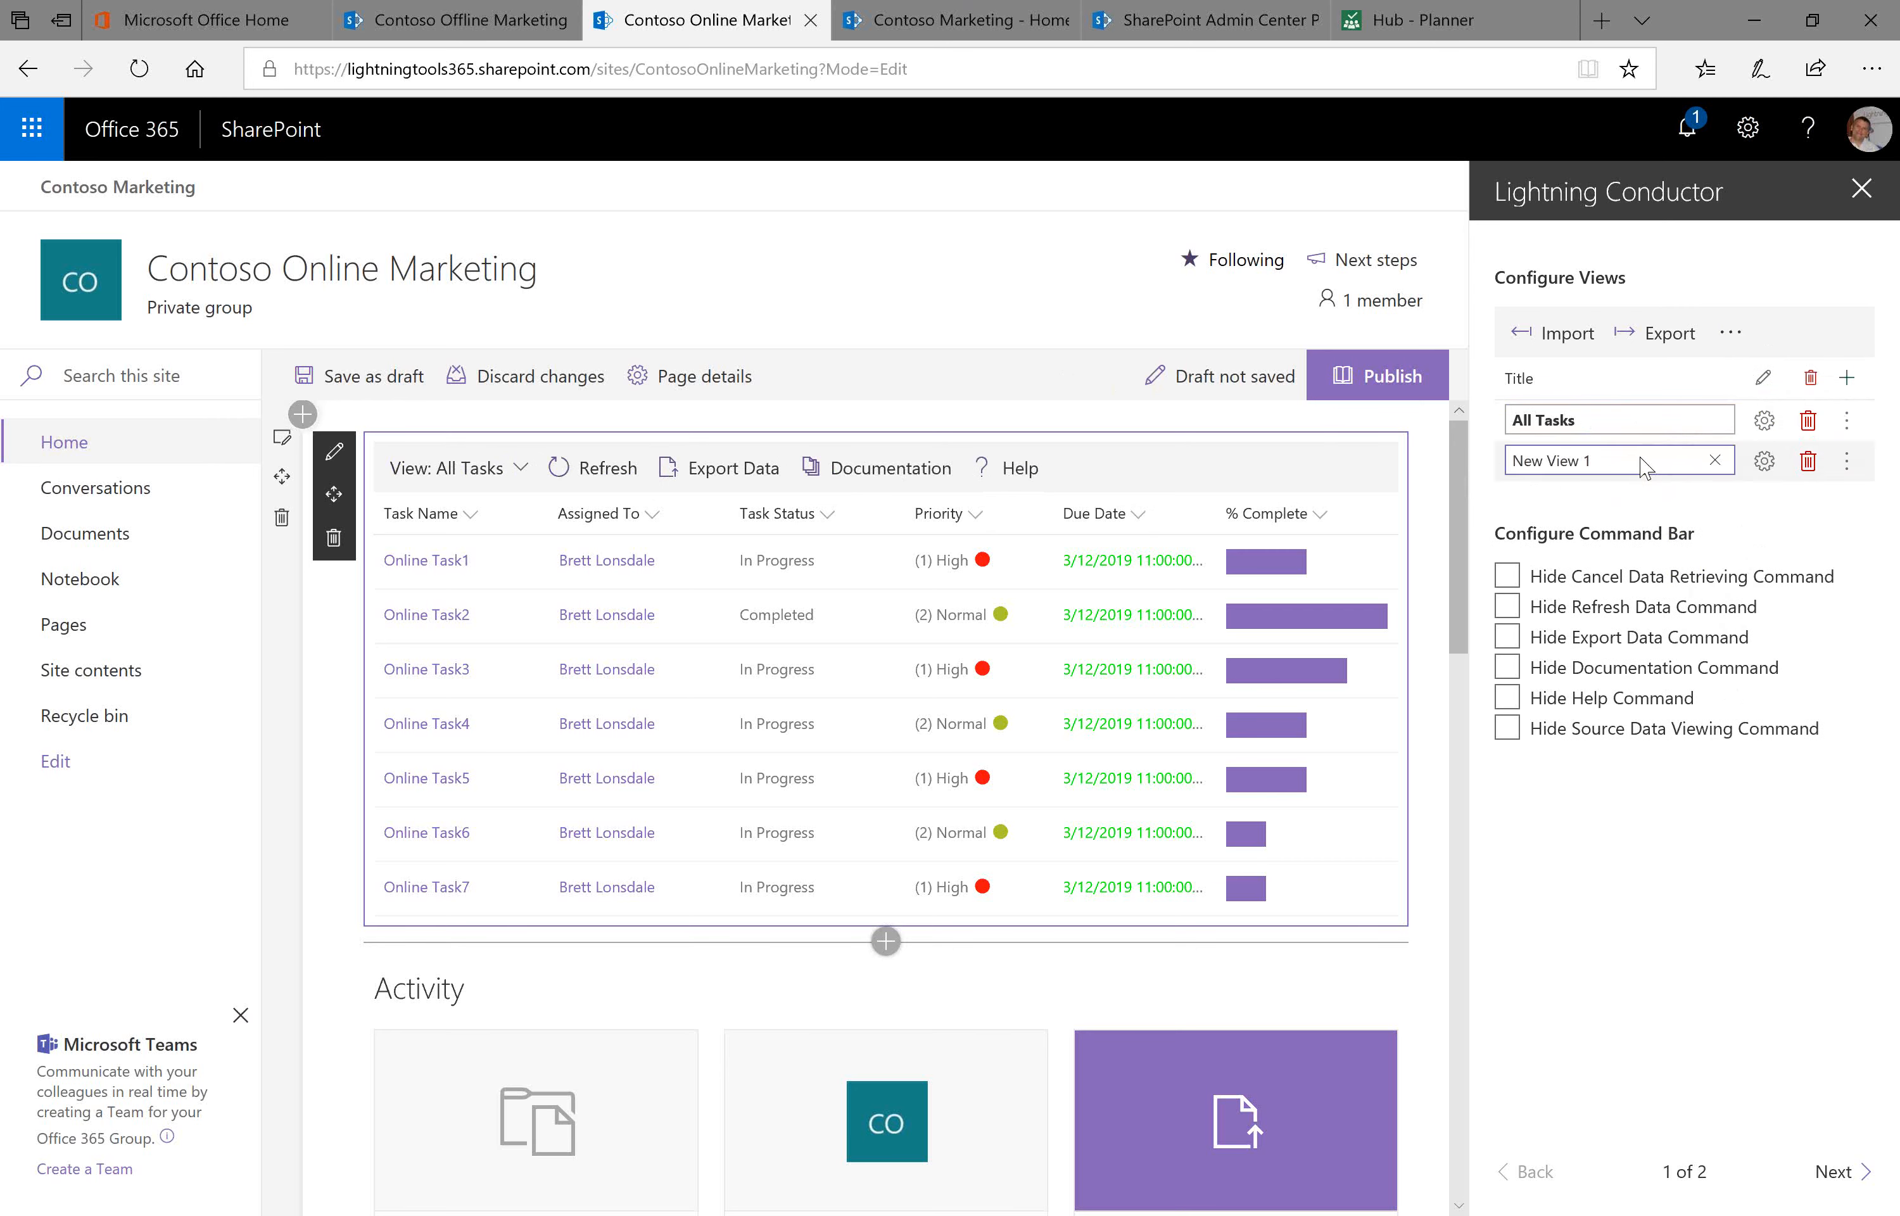
{"action": "key", "text": "BackSpace"}
{"action": "key", "text": "BackSpace"}
{"action": "key", "text": "BackSpace"}
{"action": "key", "text": "BackSpace"}
{"action": "key", "text": "BackSpace"}
{"action": "key", "text": "BackSpace"}
{"action": "key", "text": "BackSpace"}
{"action": "key", "text": "BackSpace"}
{"action": "key", "text": "BackSpace"}
{"action": "key", "text": "BackSpace"}
{"action": "type", "text": "Tasks in a calendar"}
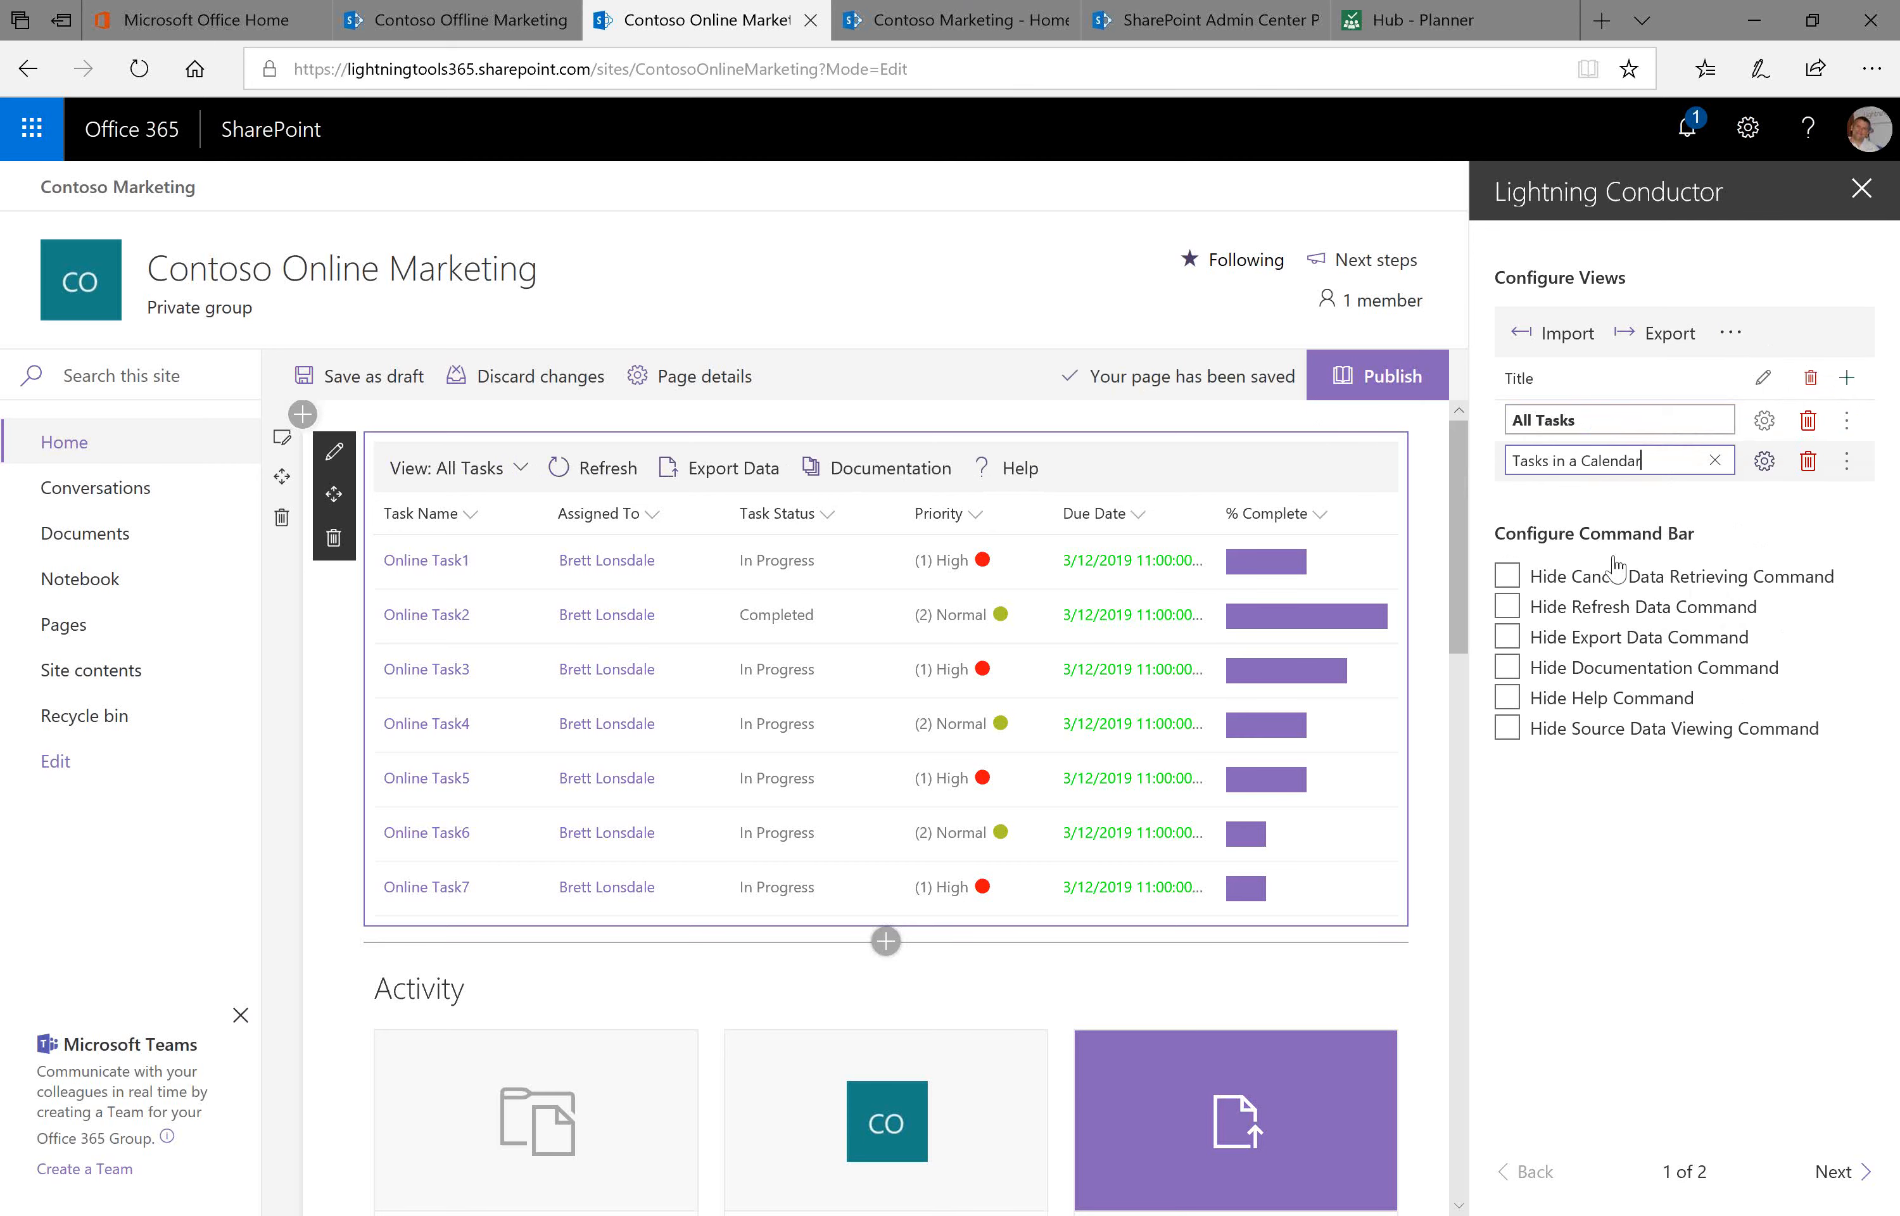
{"action": "key", "text": "Return"}
Configure the Tasks in a Calendar view to show all tasks from Current Site and Associated Sites as a Calendar, and save it
{"action": "left_click", "coordinate": [763, 503]}
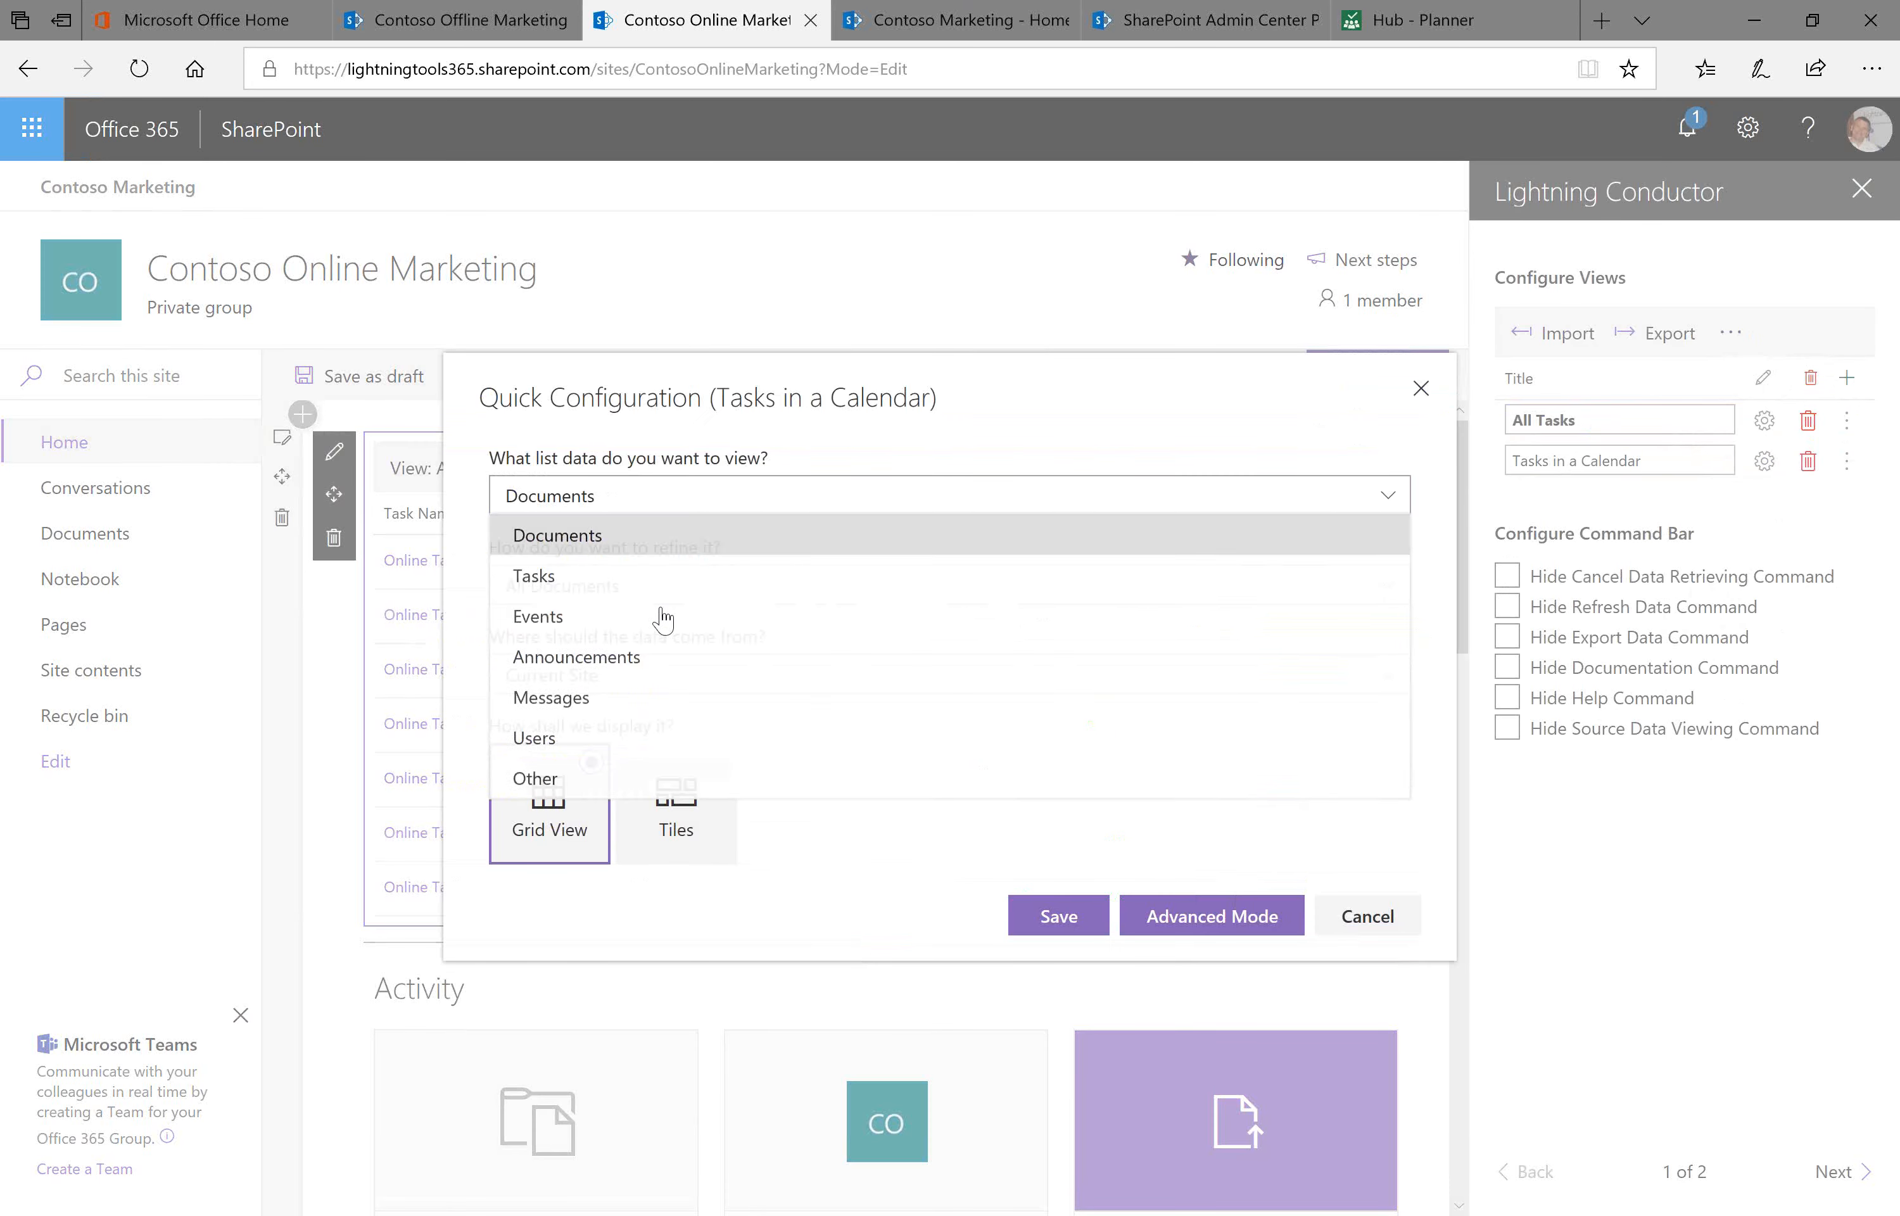
{"action": "left_click", "coordinate": [598, 581]}
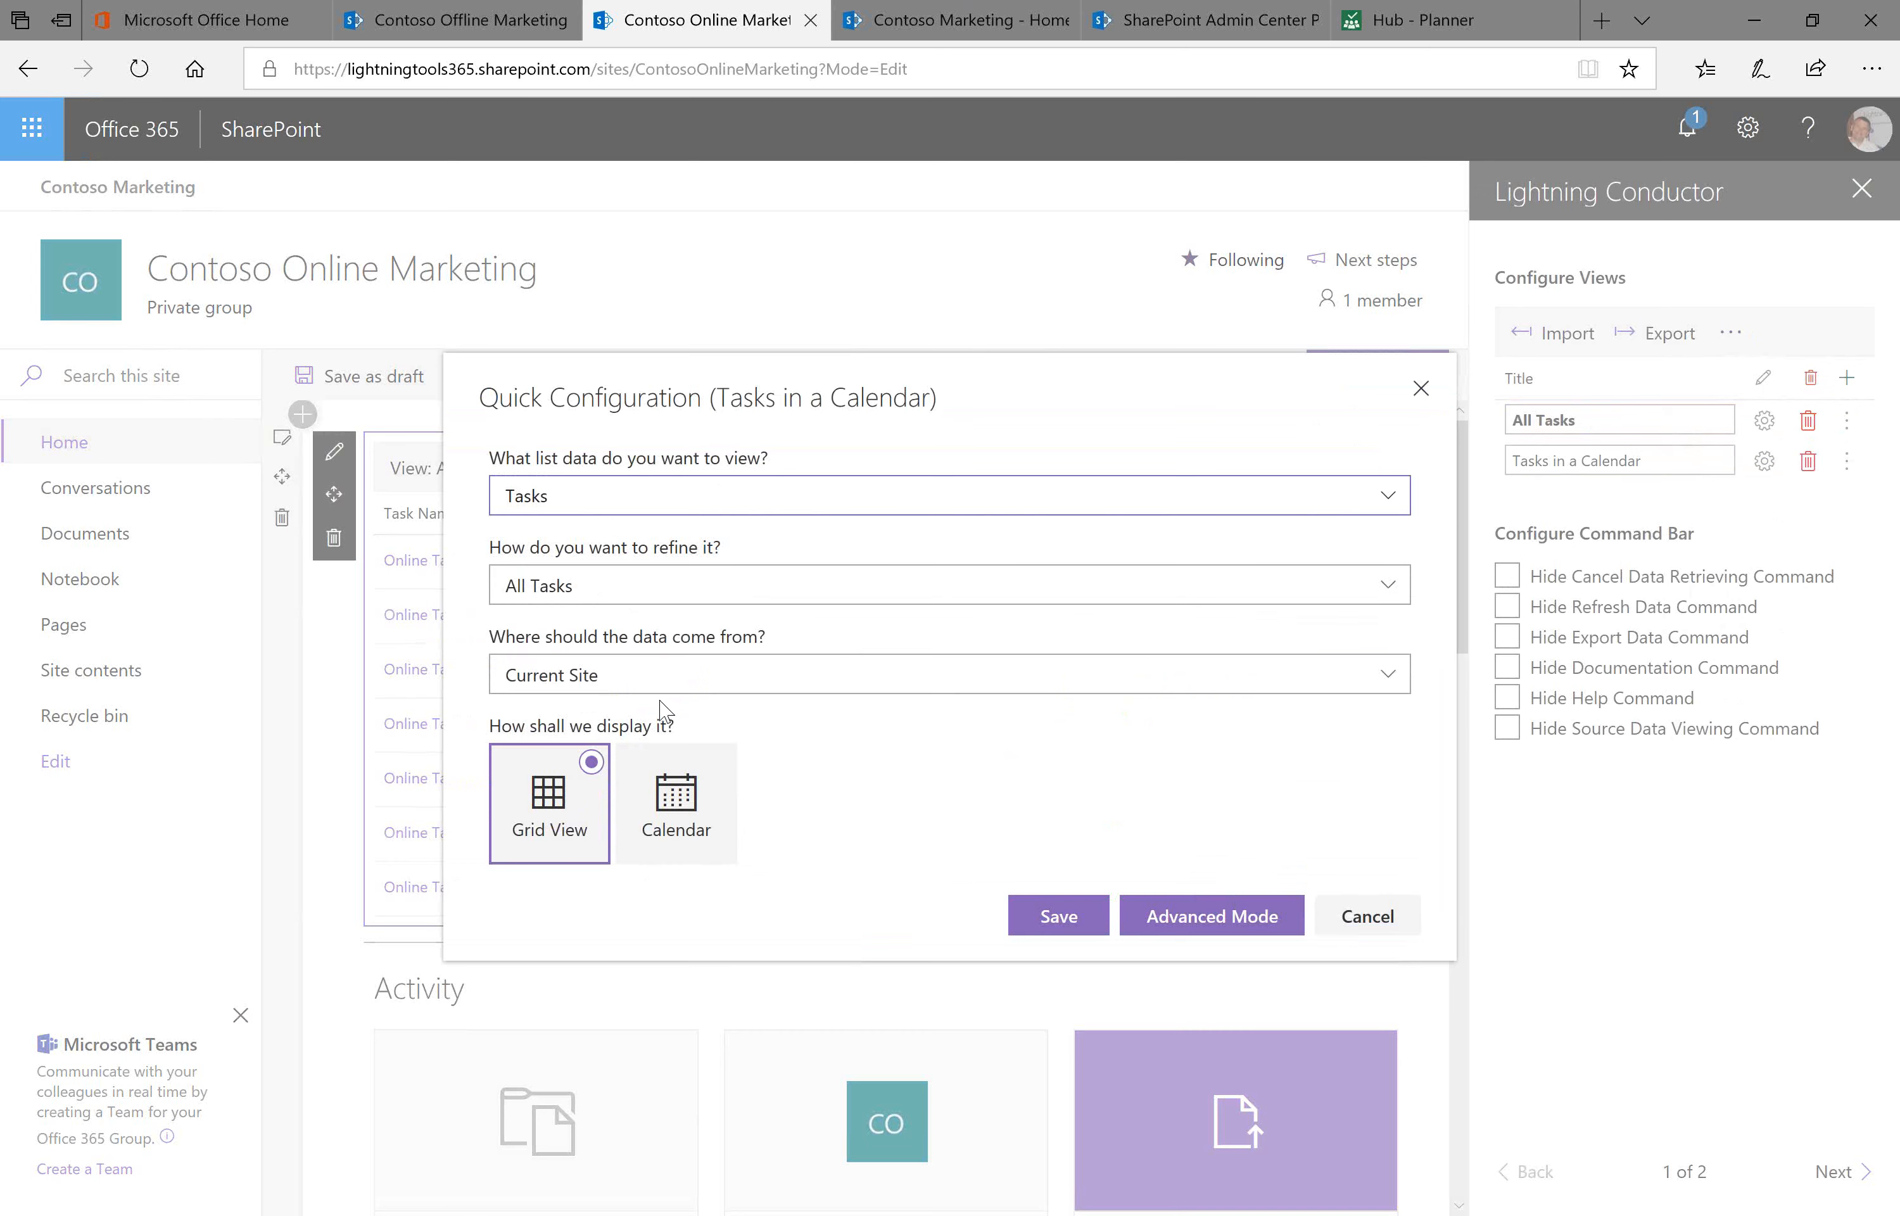
{"action": "left_click", "coordinate": [651, 680]}
{"action": "left_click", "coordinate": [708, 843]}
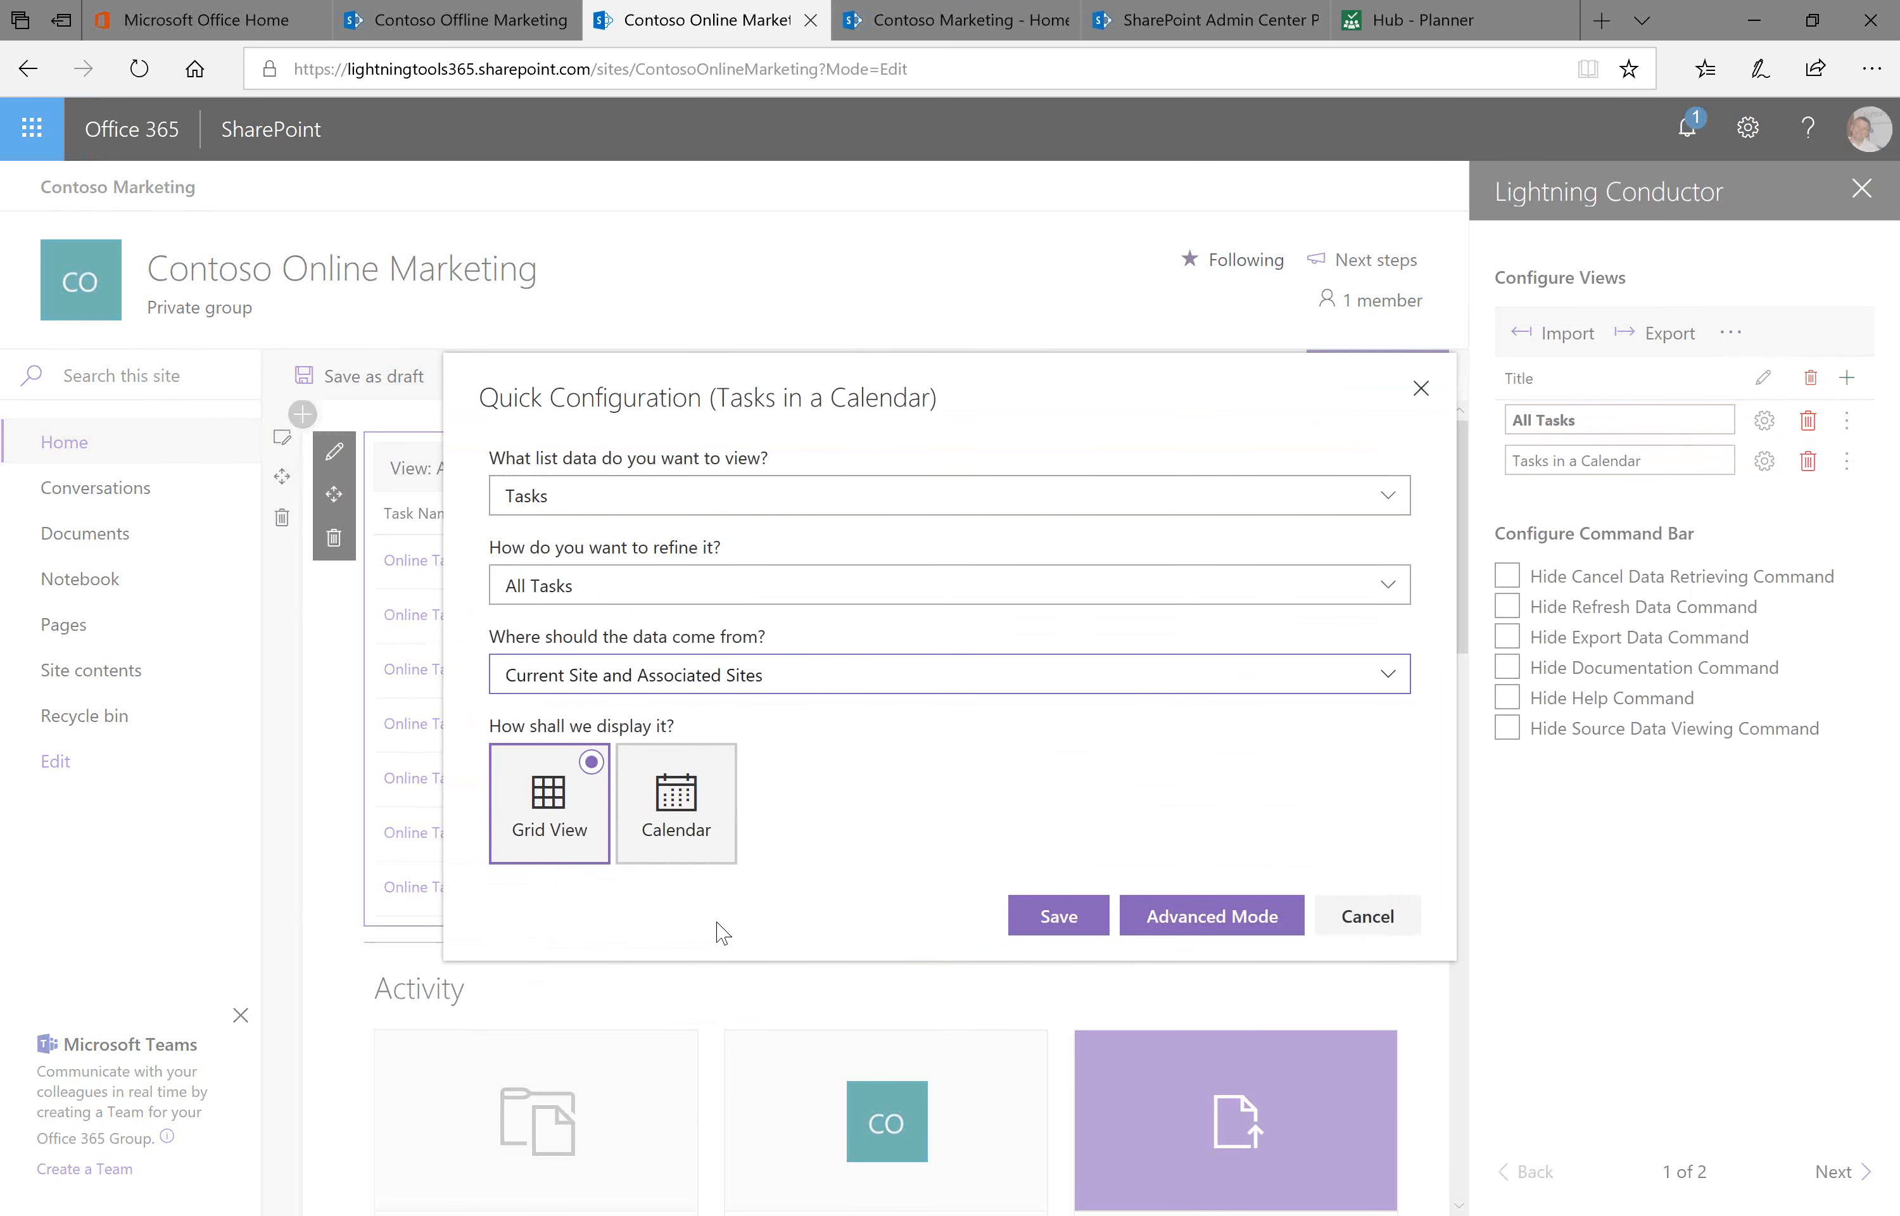
{"action": "left_click", "coordinate": [678, 810]}
{"action": "left_click", "coordinate": [1032, 925]}
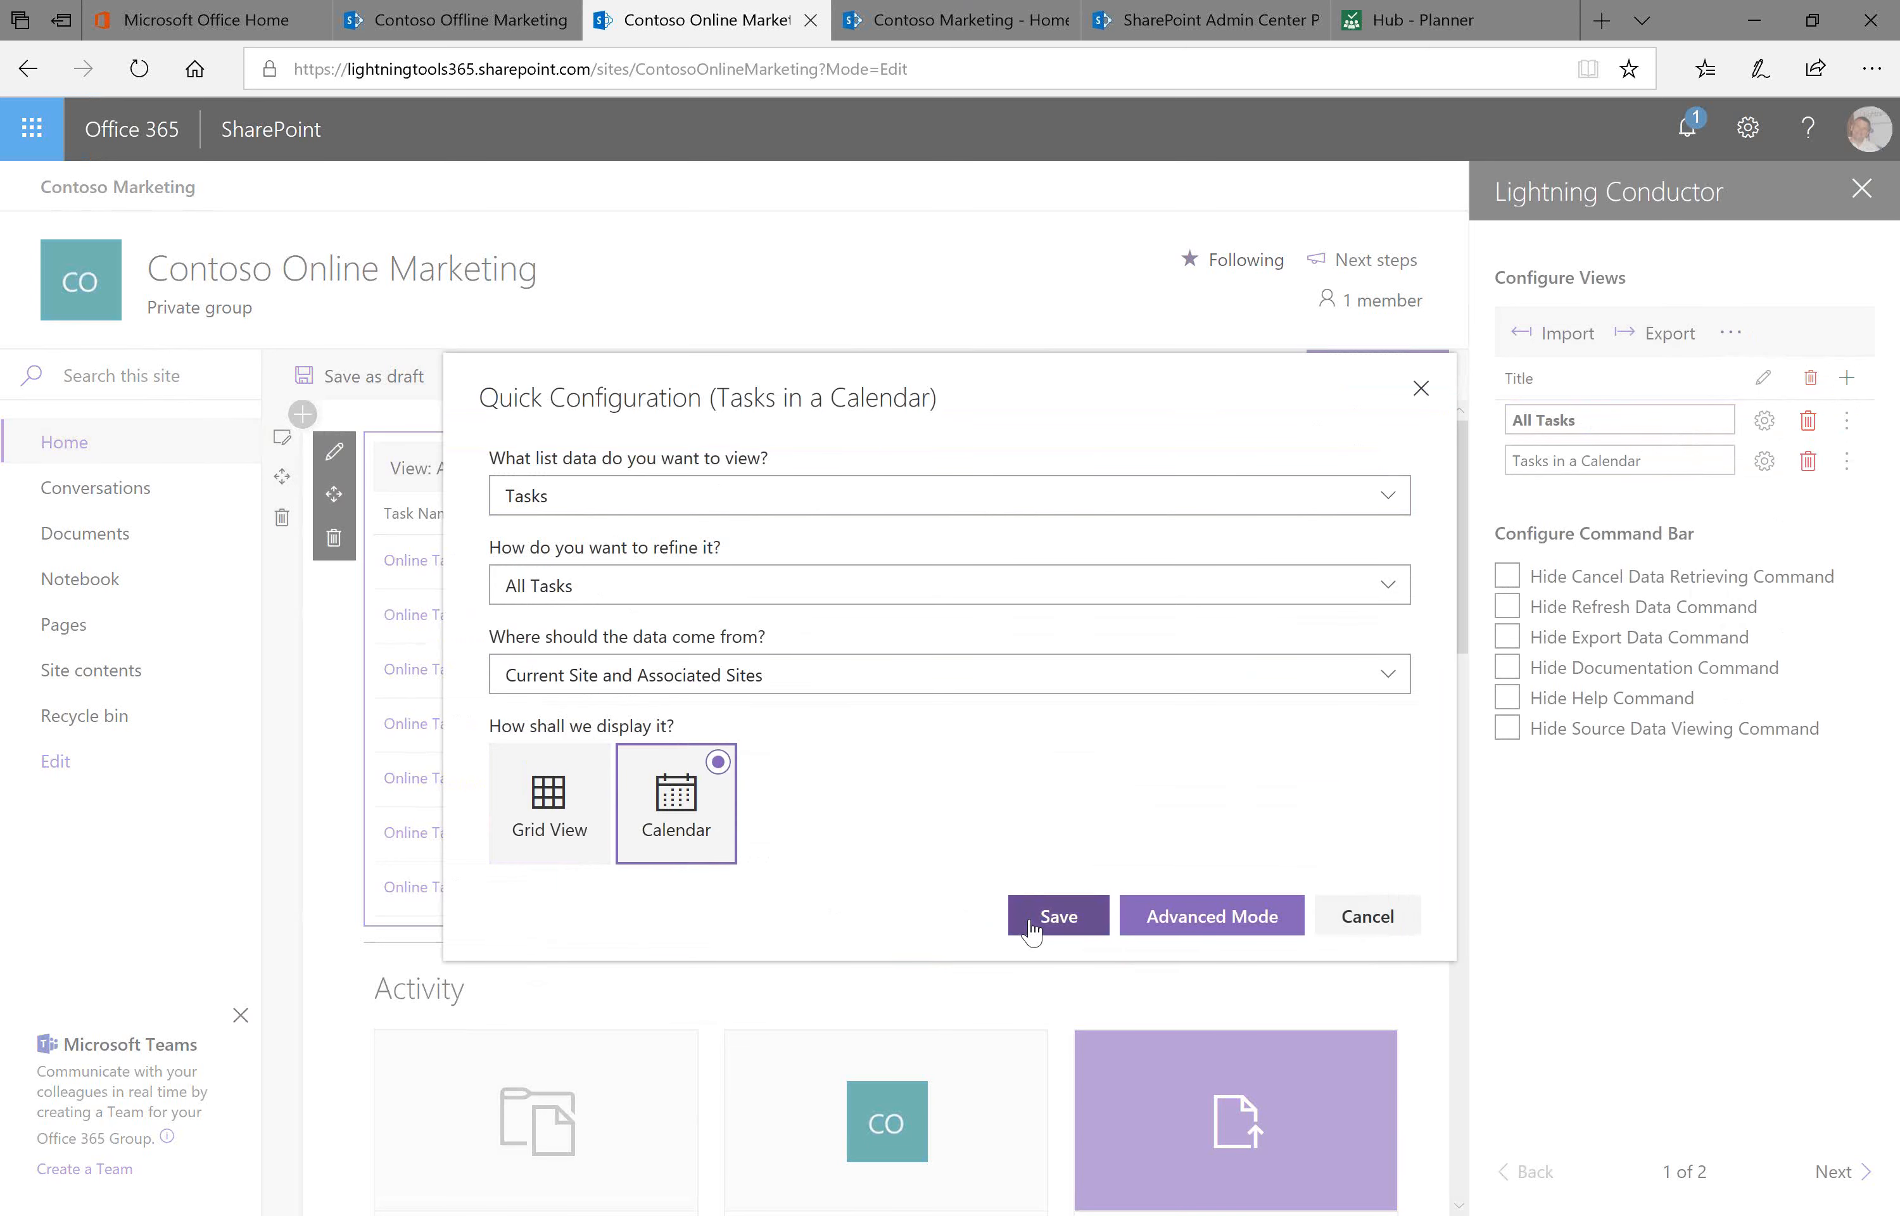
Display the Tasks in a Calendar view in the web part, and return to the All Tasks view
{"action": "left_click", "coordinate": [530, 466]}
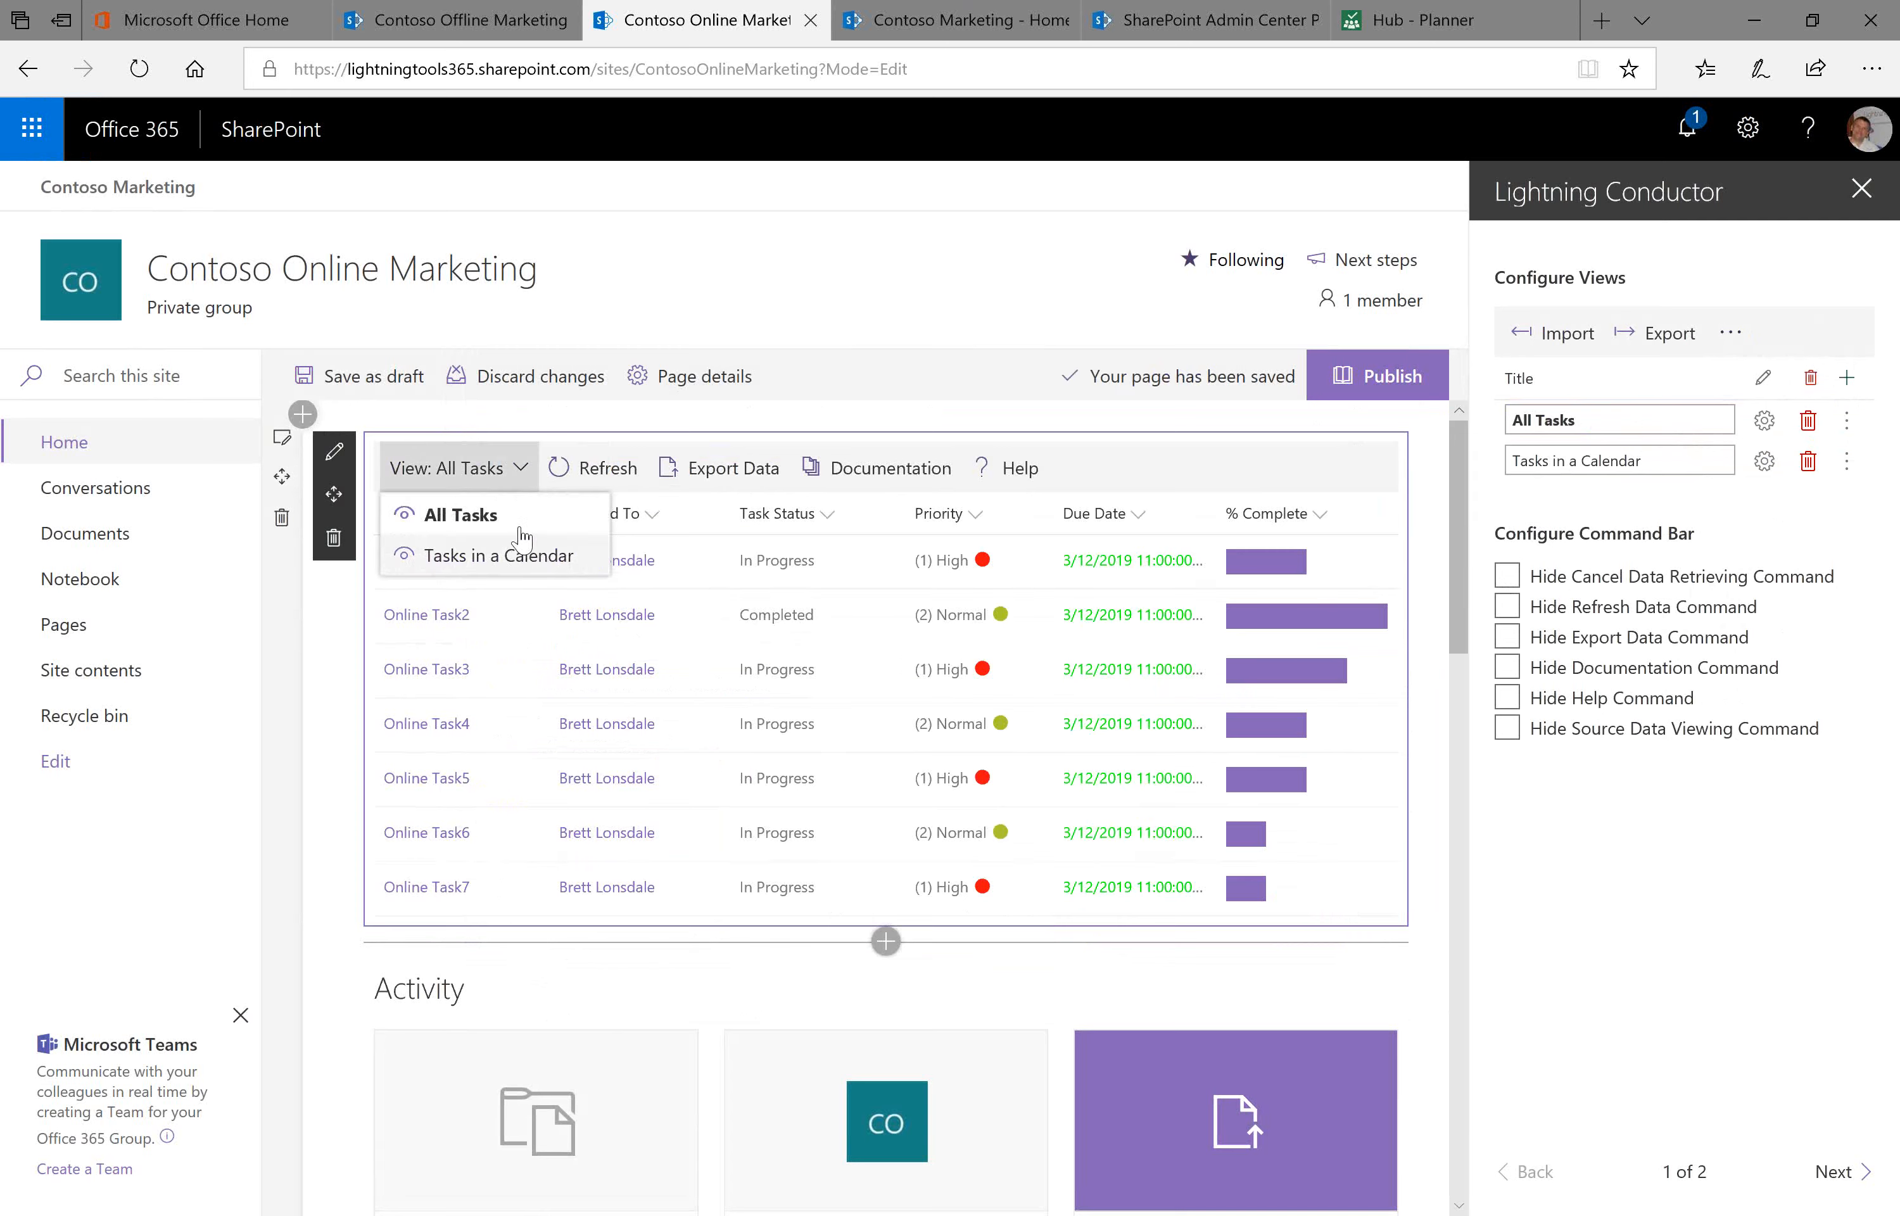
{"action": "left_click", "coordinate": [539, 558]}
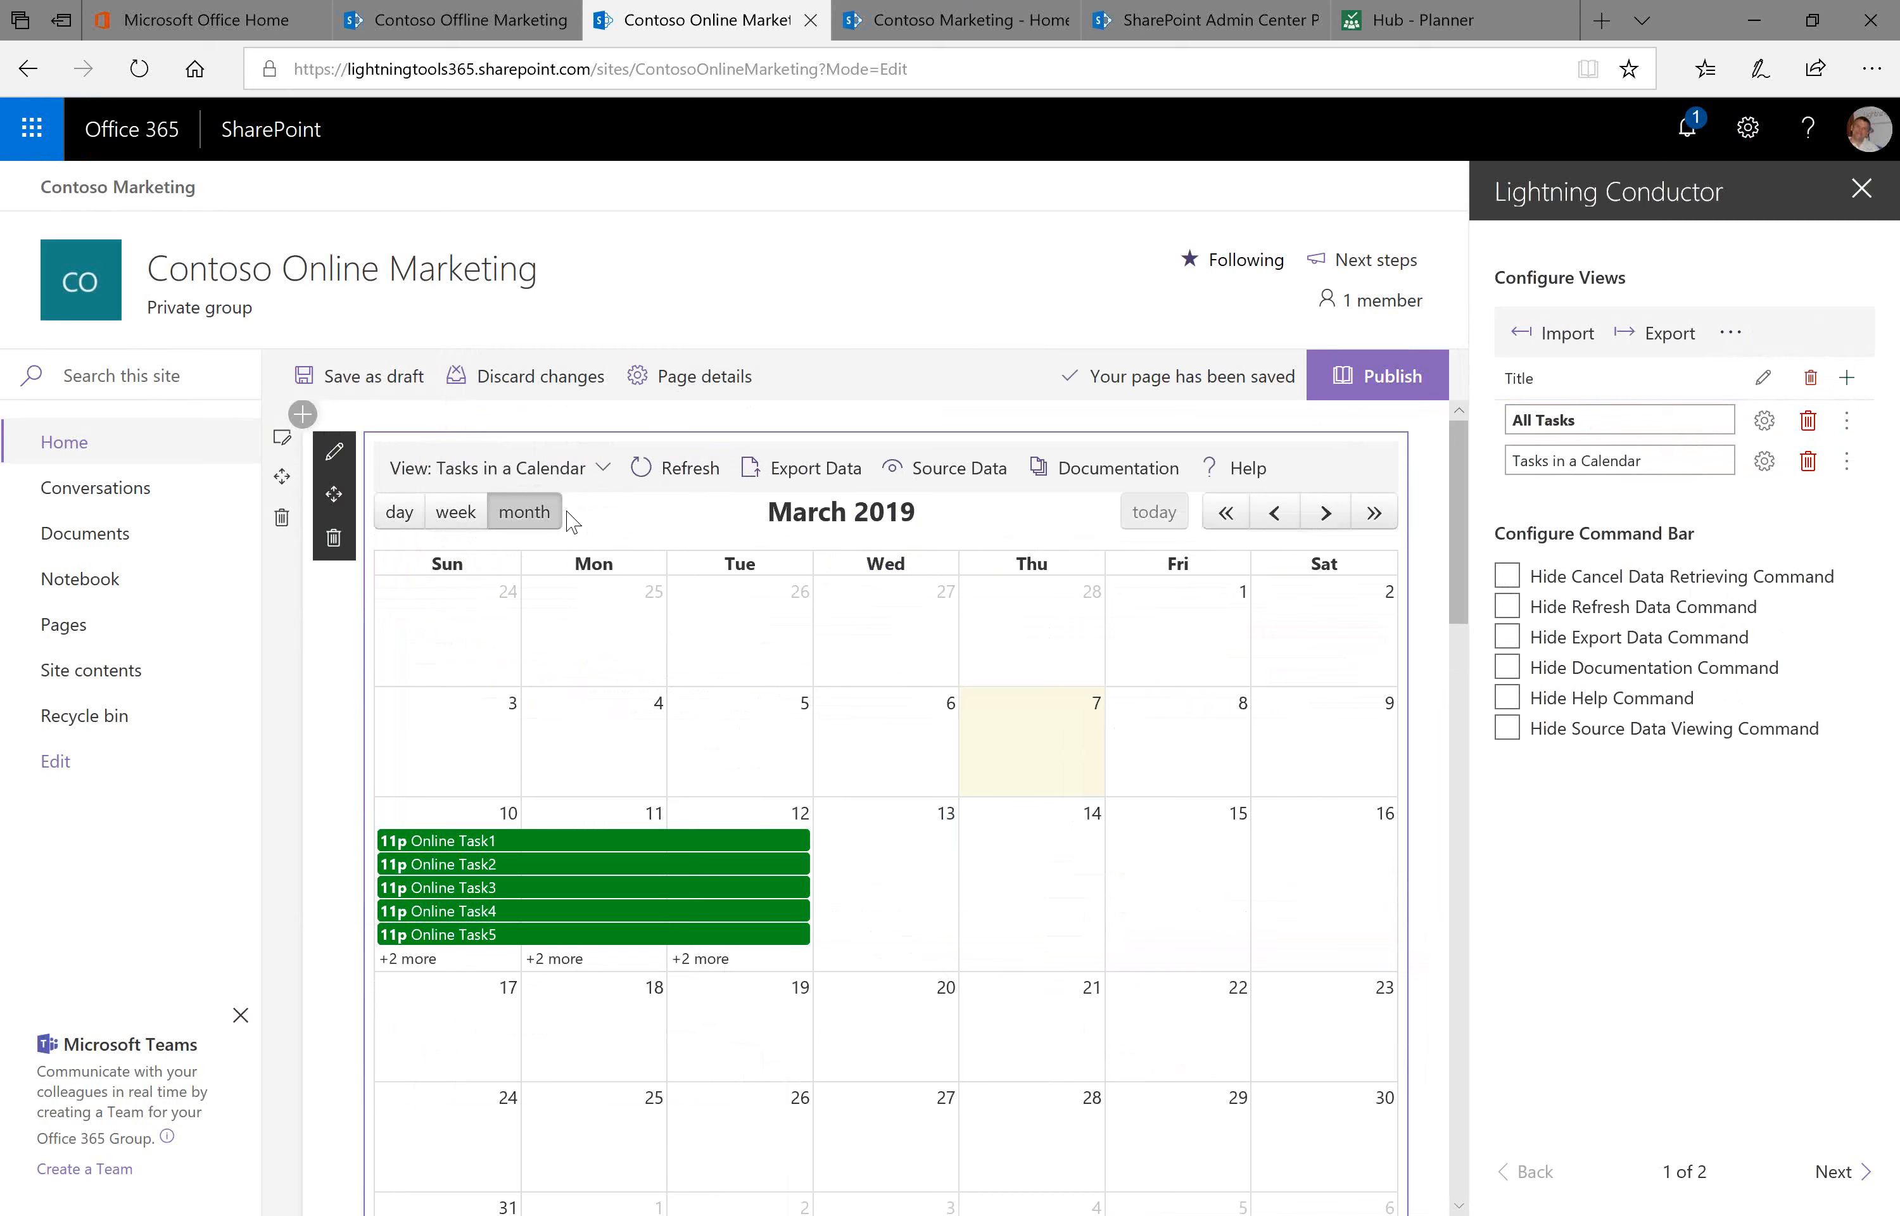
{"action": "left_click", "coordinate": [601, 471]}
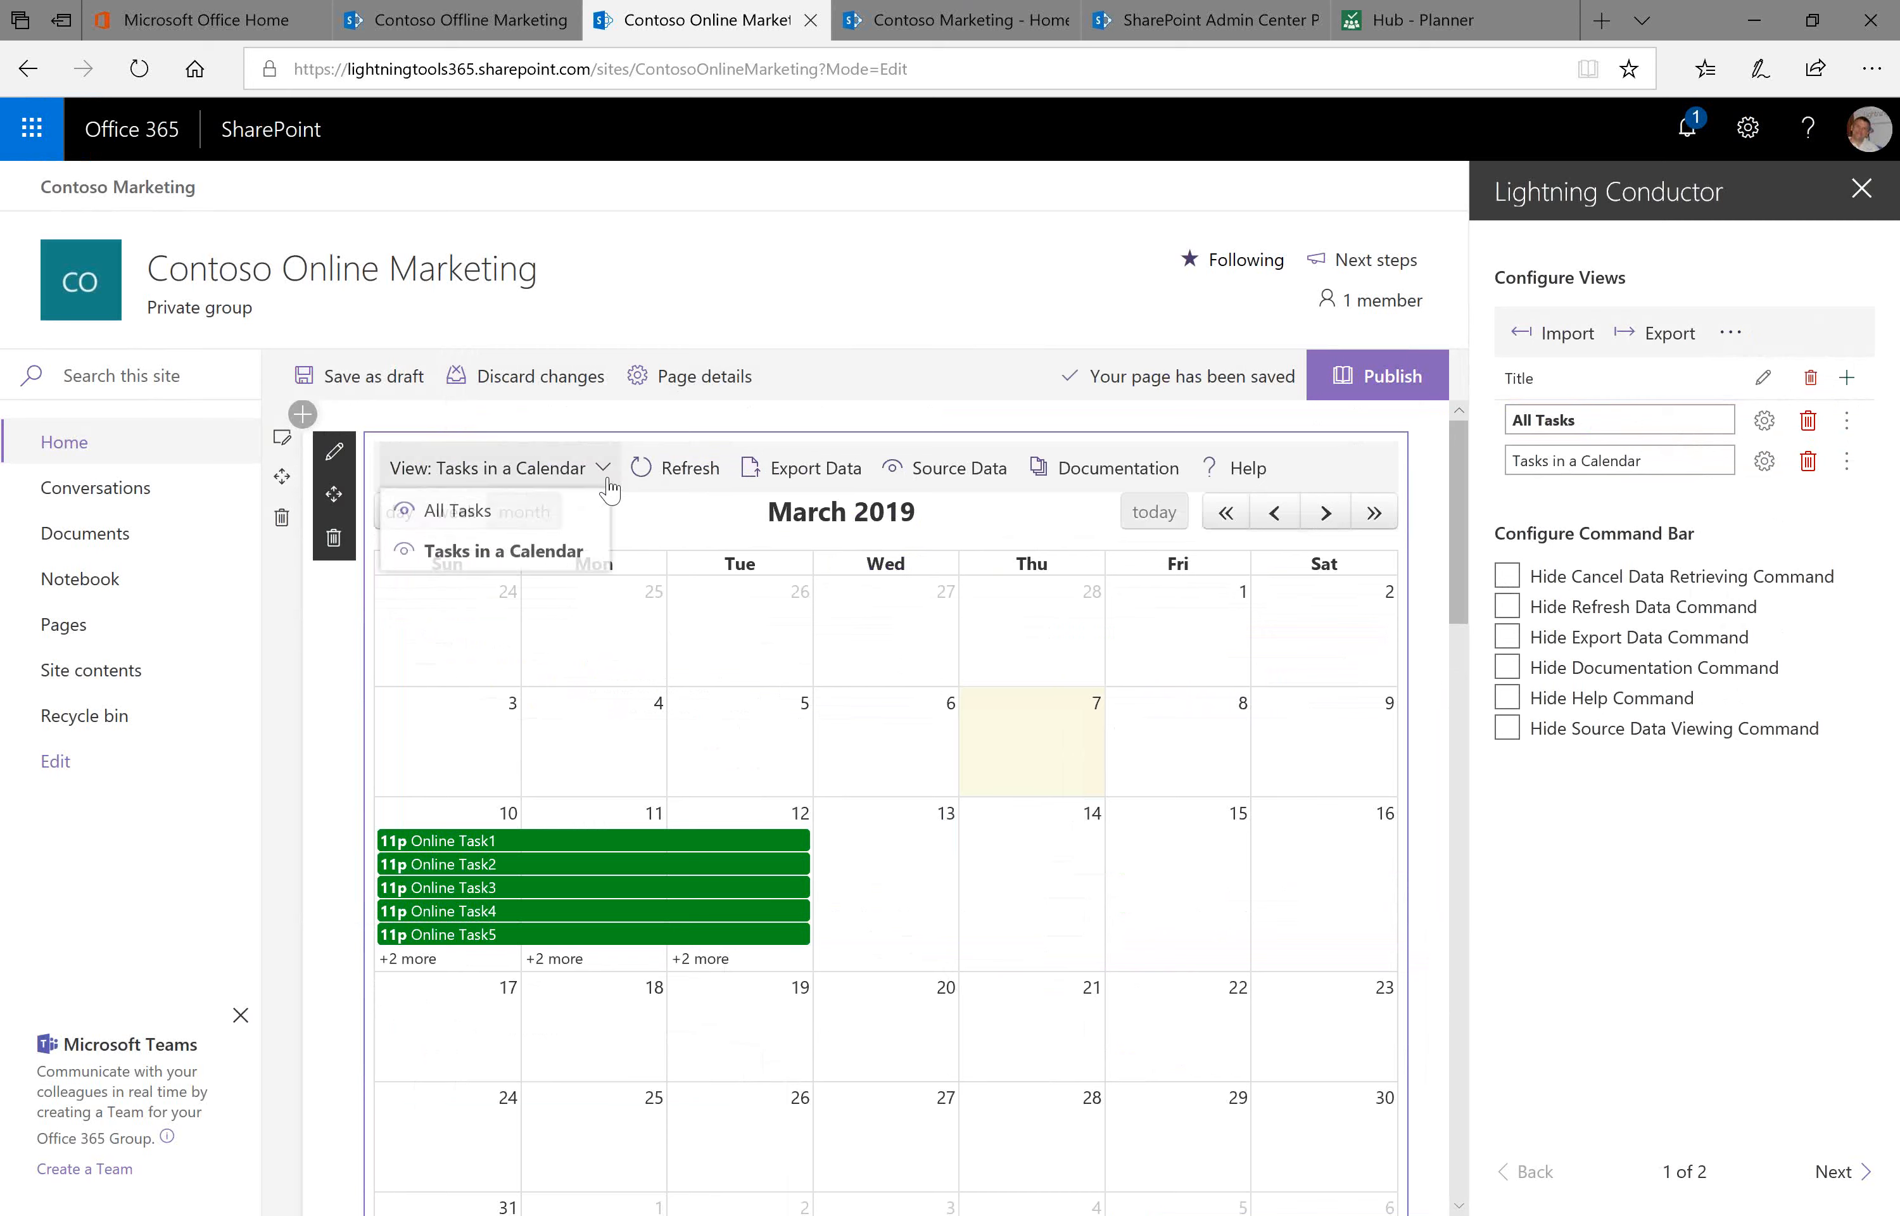
{"action": "left_click", "coordinate": [564, 520]}
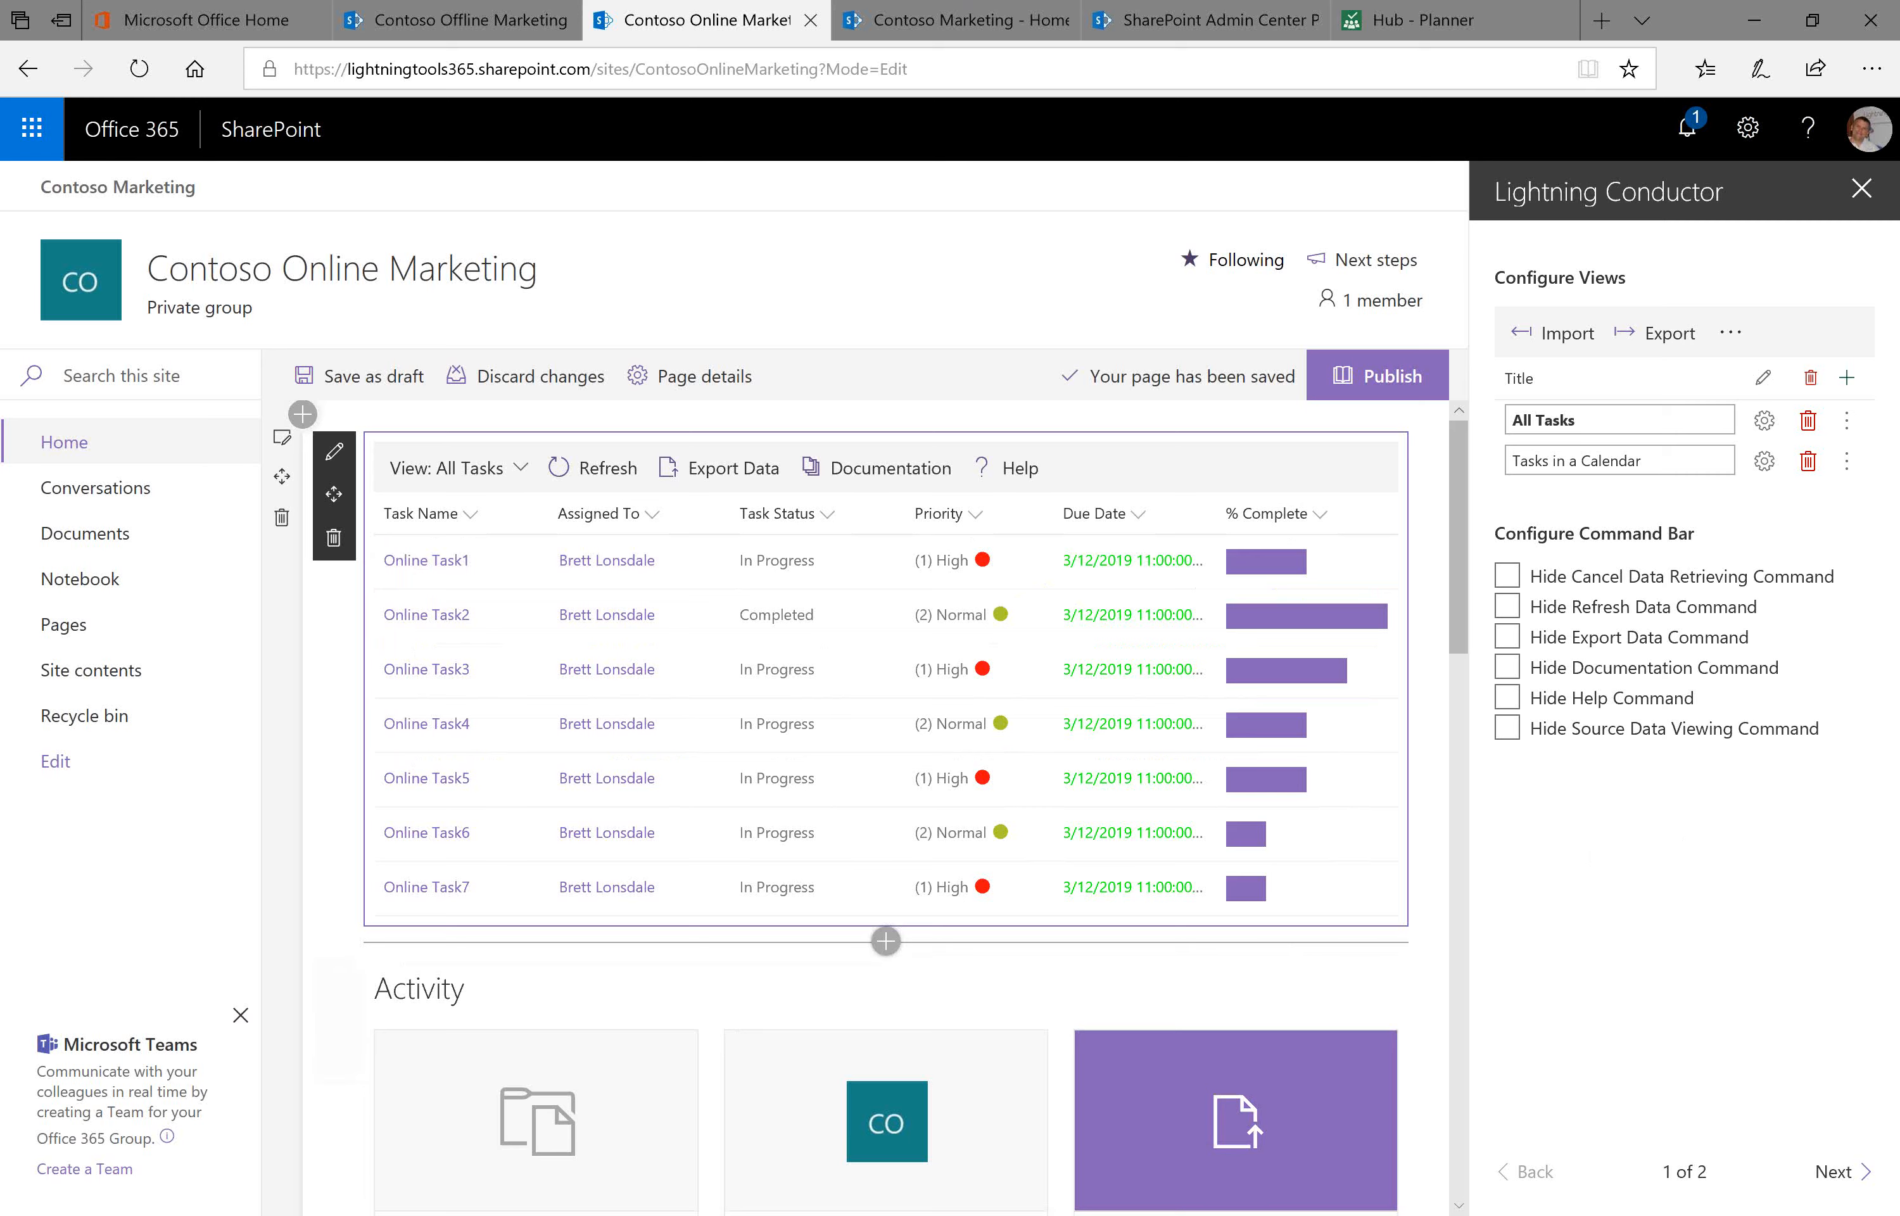
{"action": "left_click", "coordinate": [1030, 1141]}
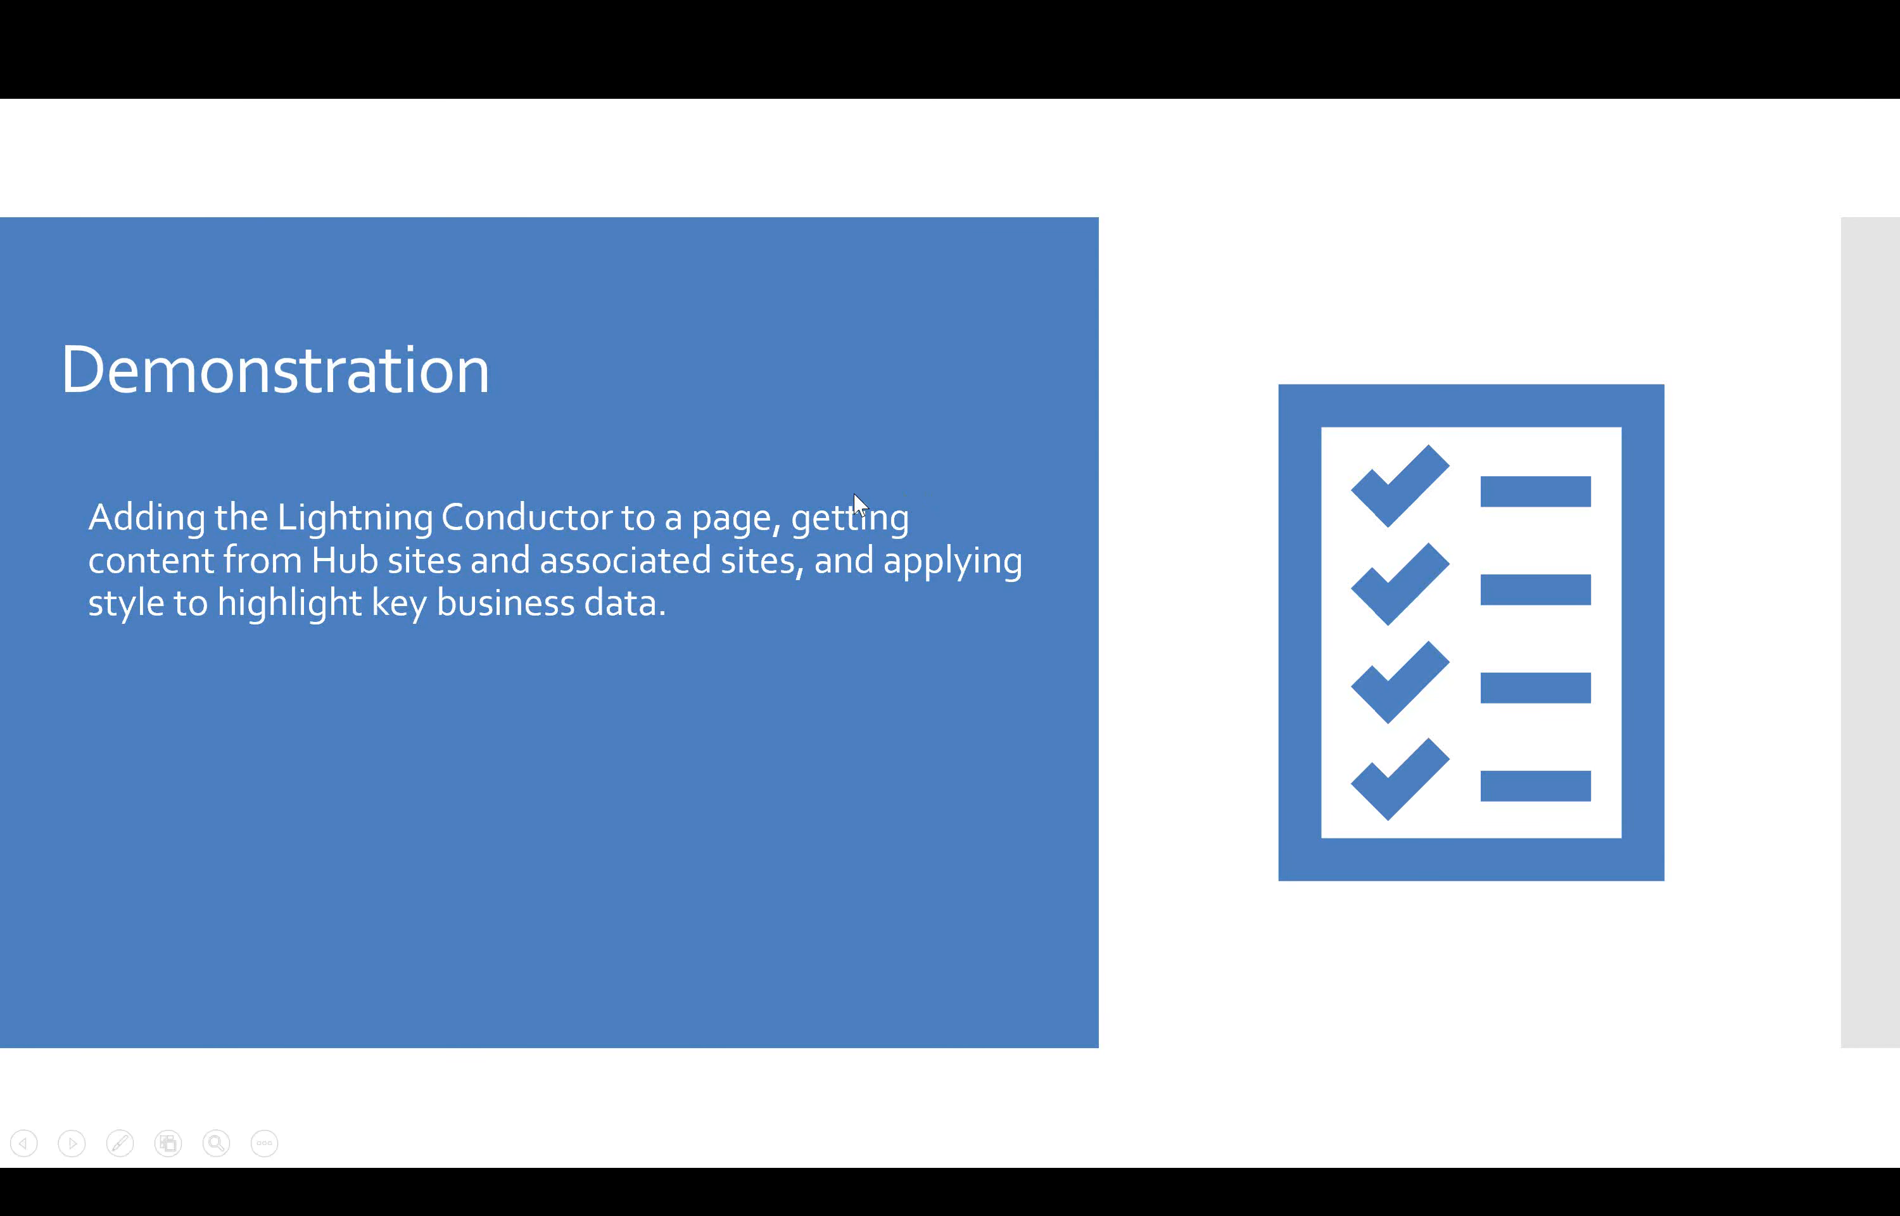
{"action": "left_click", "coordinate": [631, 900]}
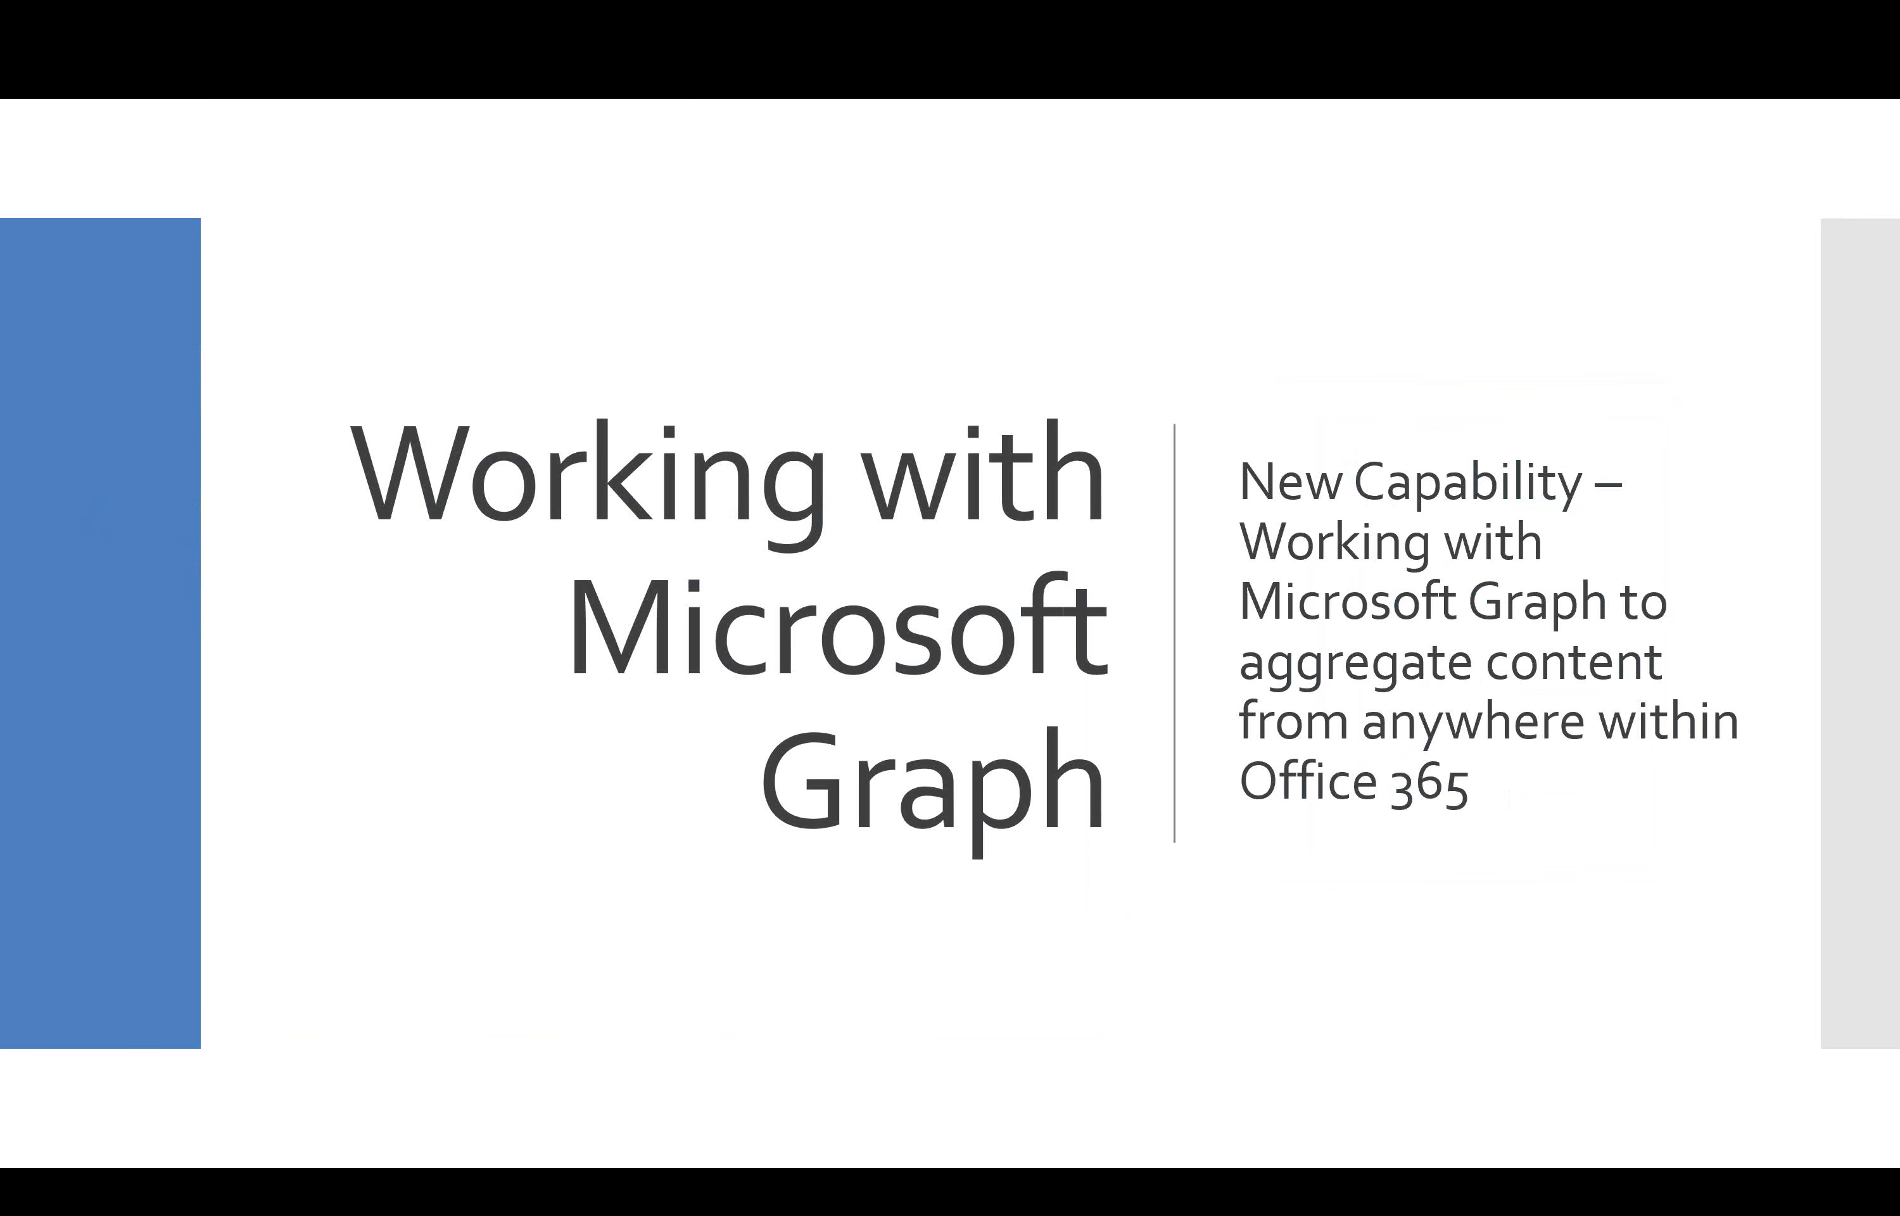
{"action": "key", "text": "Right"}
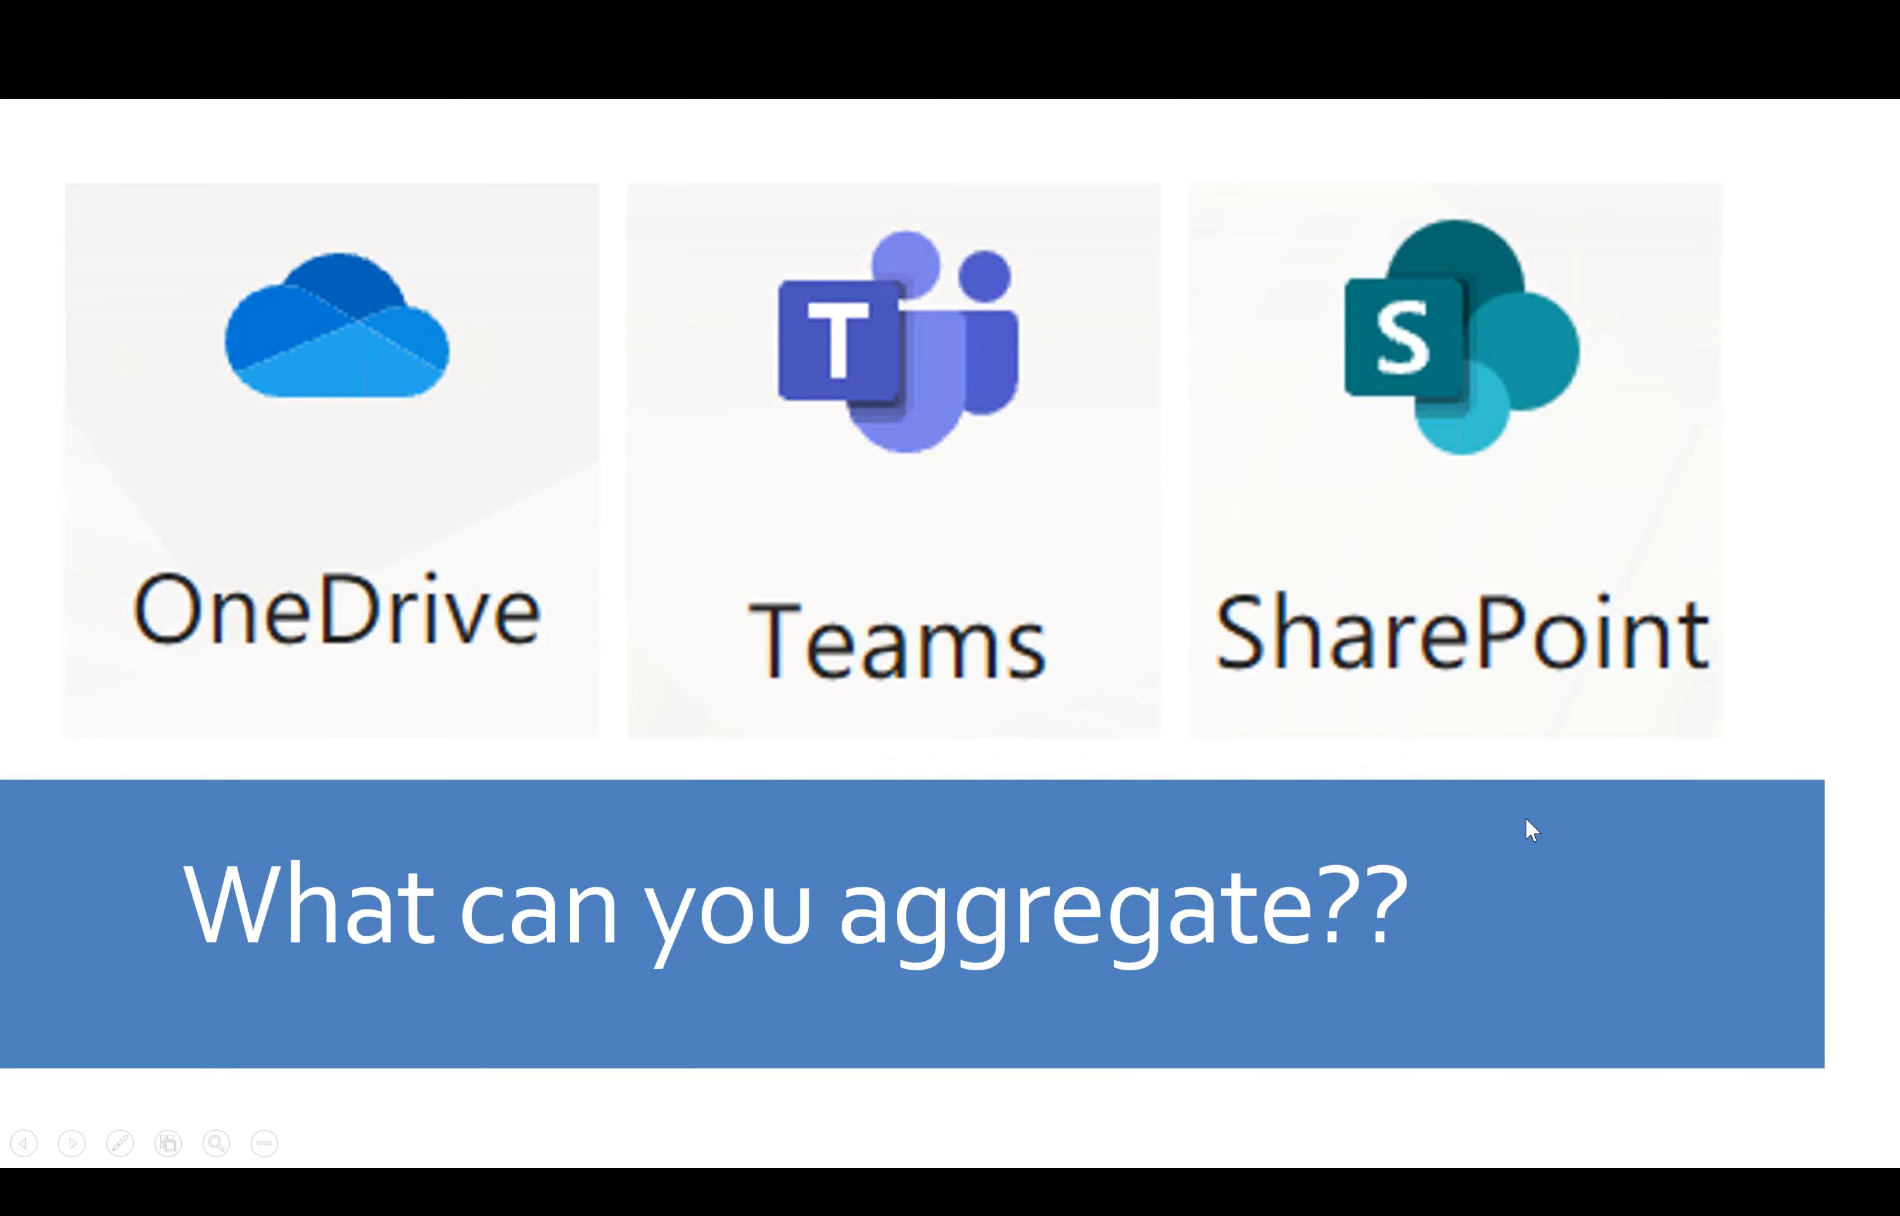
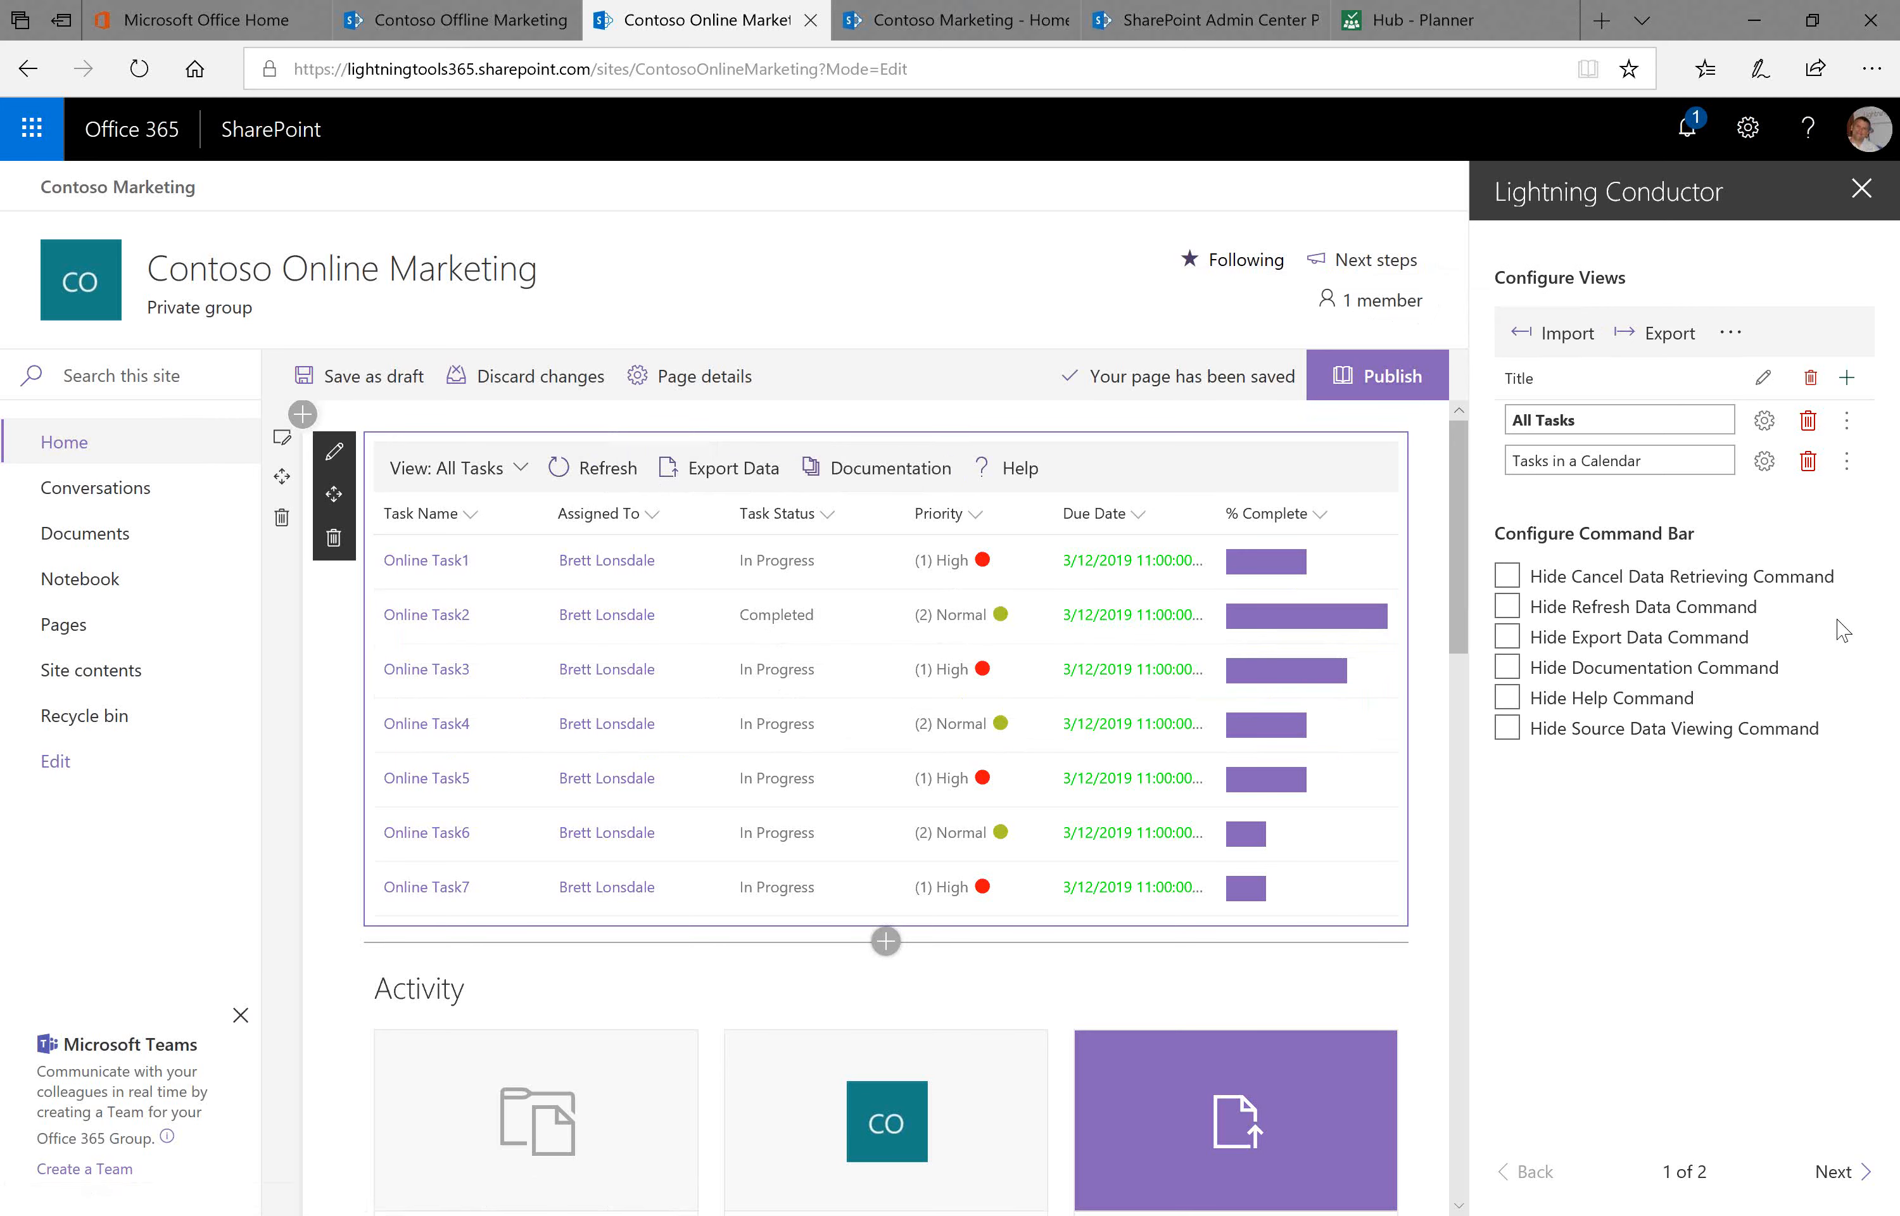
Add another view to the web part and open its configuration in Advanced Mode
{"action": "left_click", "coordinate": [1848, 378]}
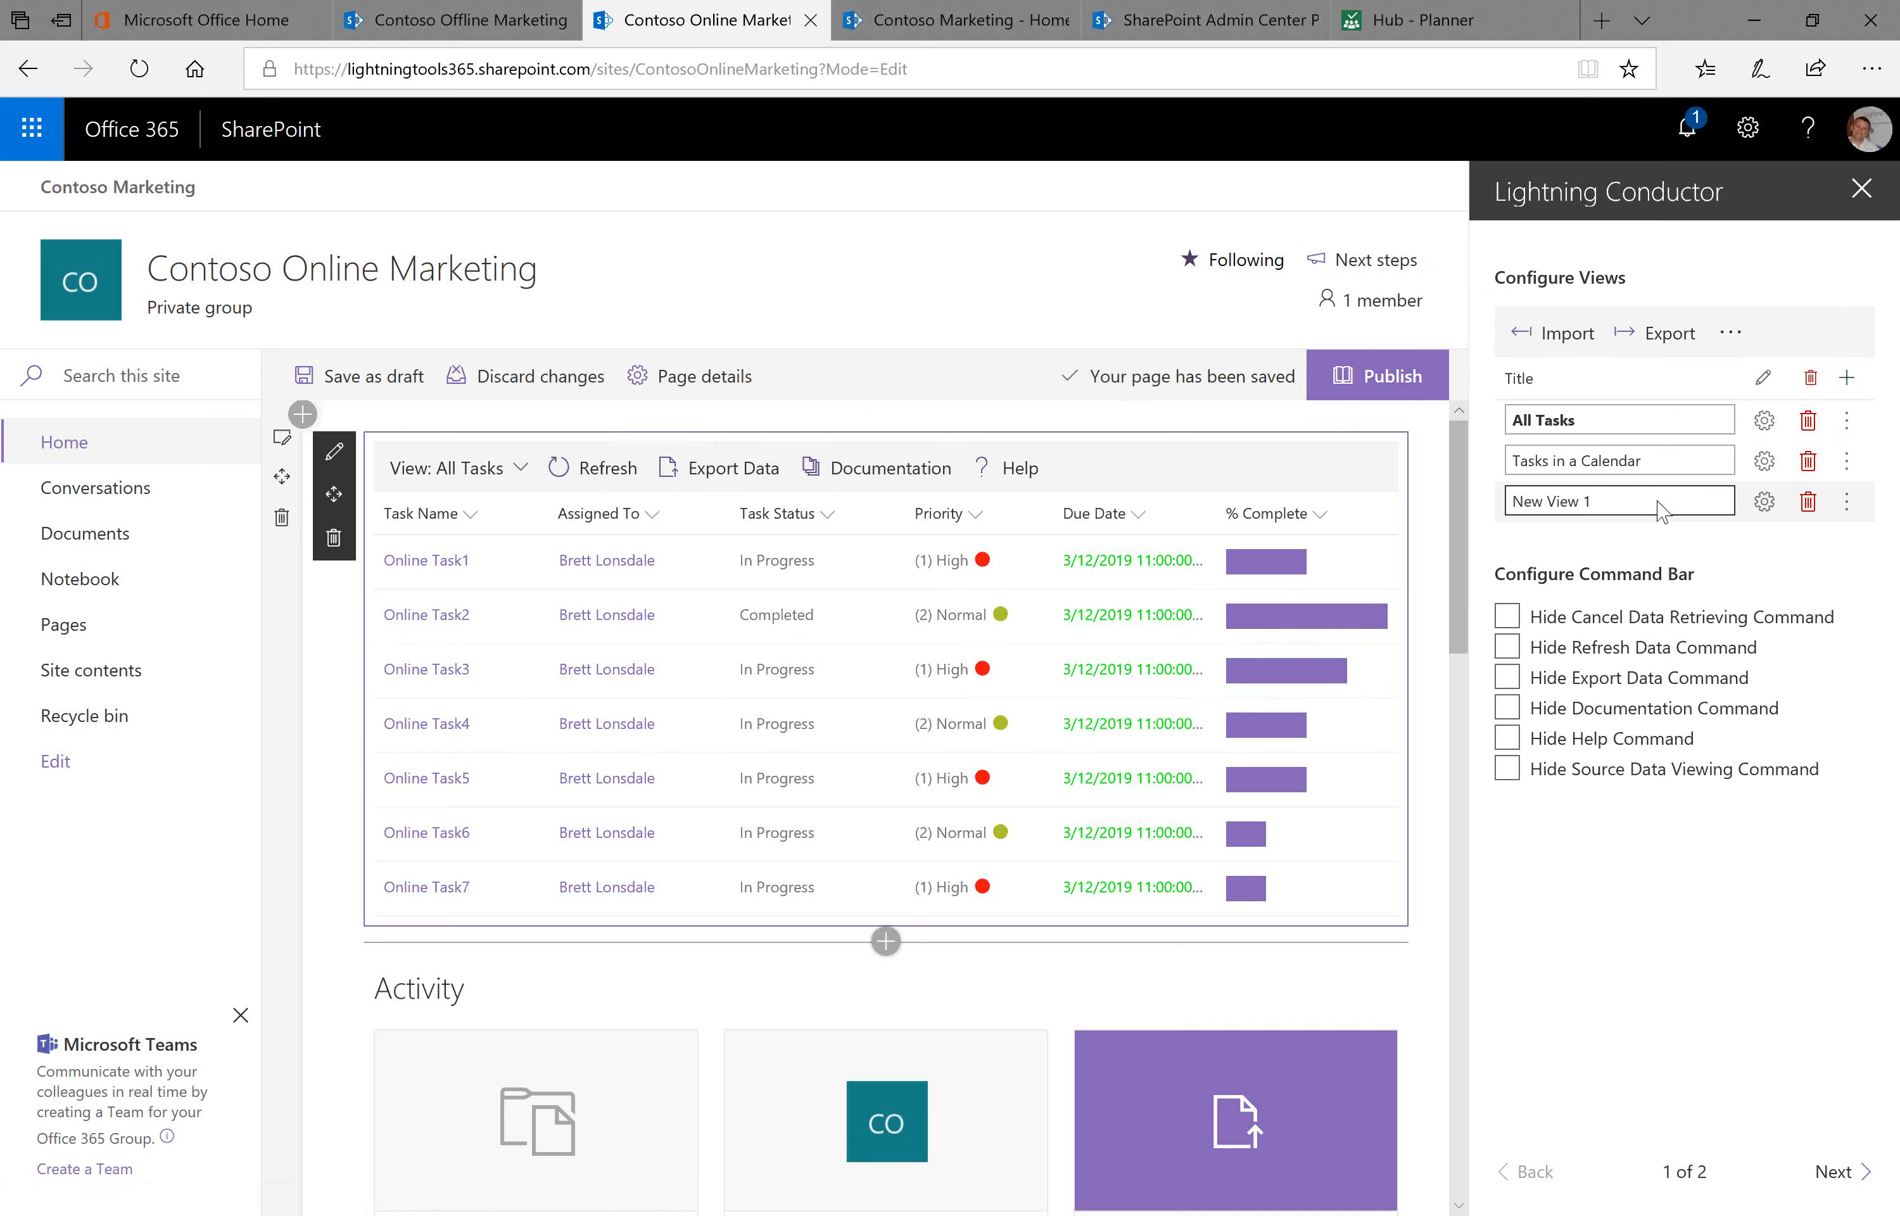
{"action": "left_click", "coordinate": [1596, 504]}
{"action": "left_click", "coordinate": [1765, 501]}
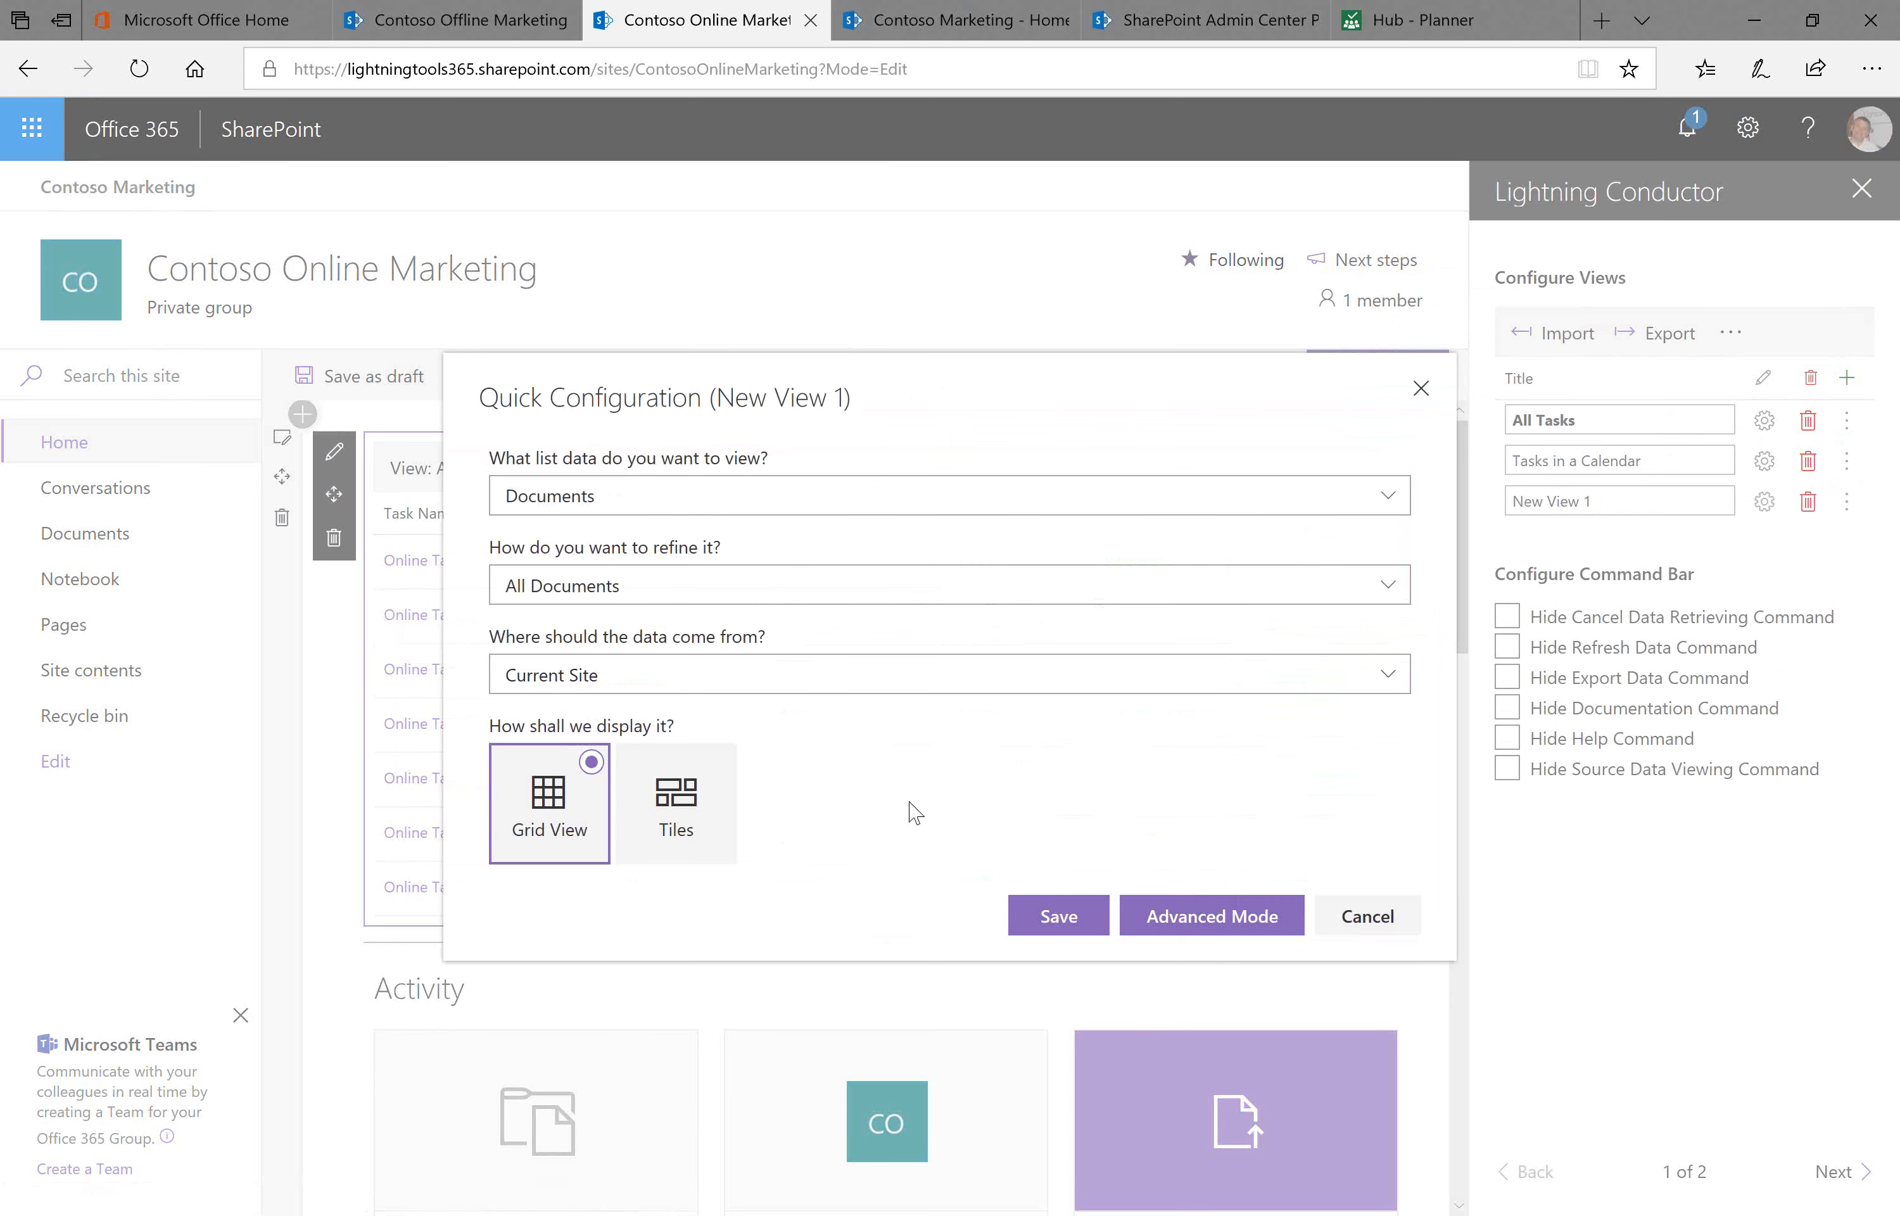
{"action": "left_click", "coordinate": [674, 498]}
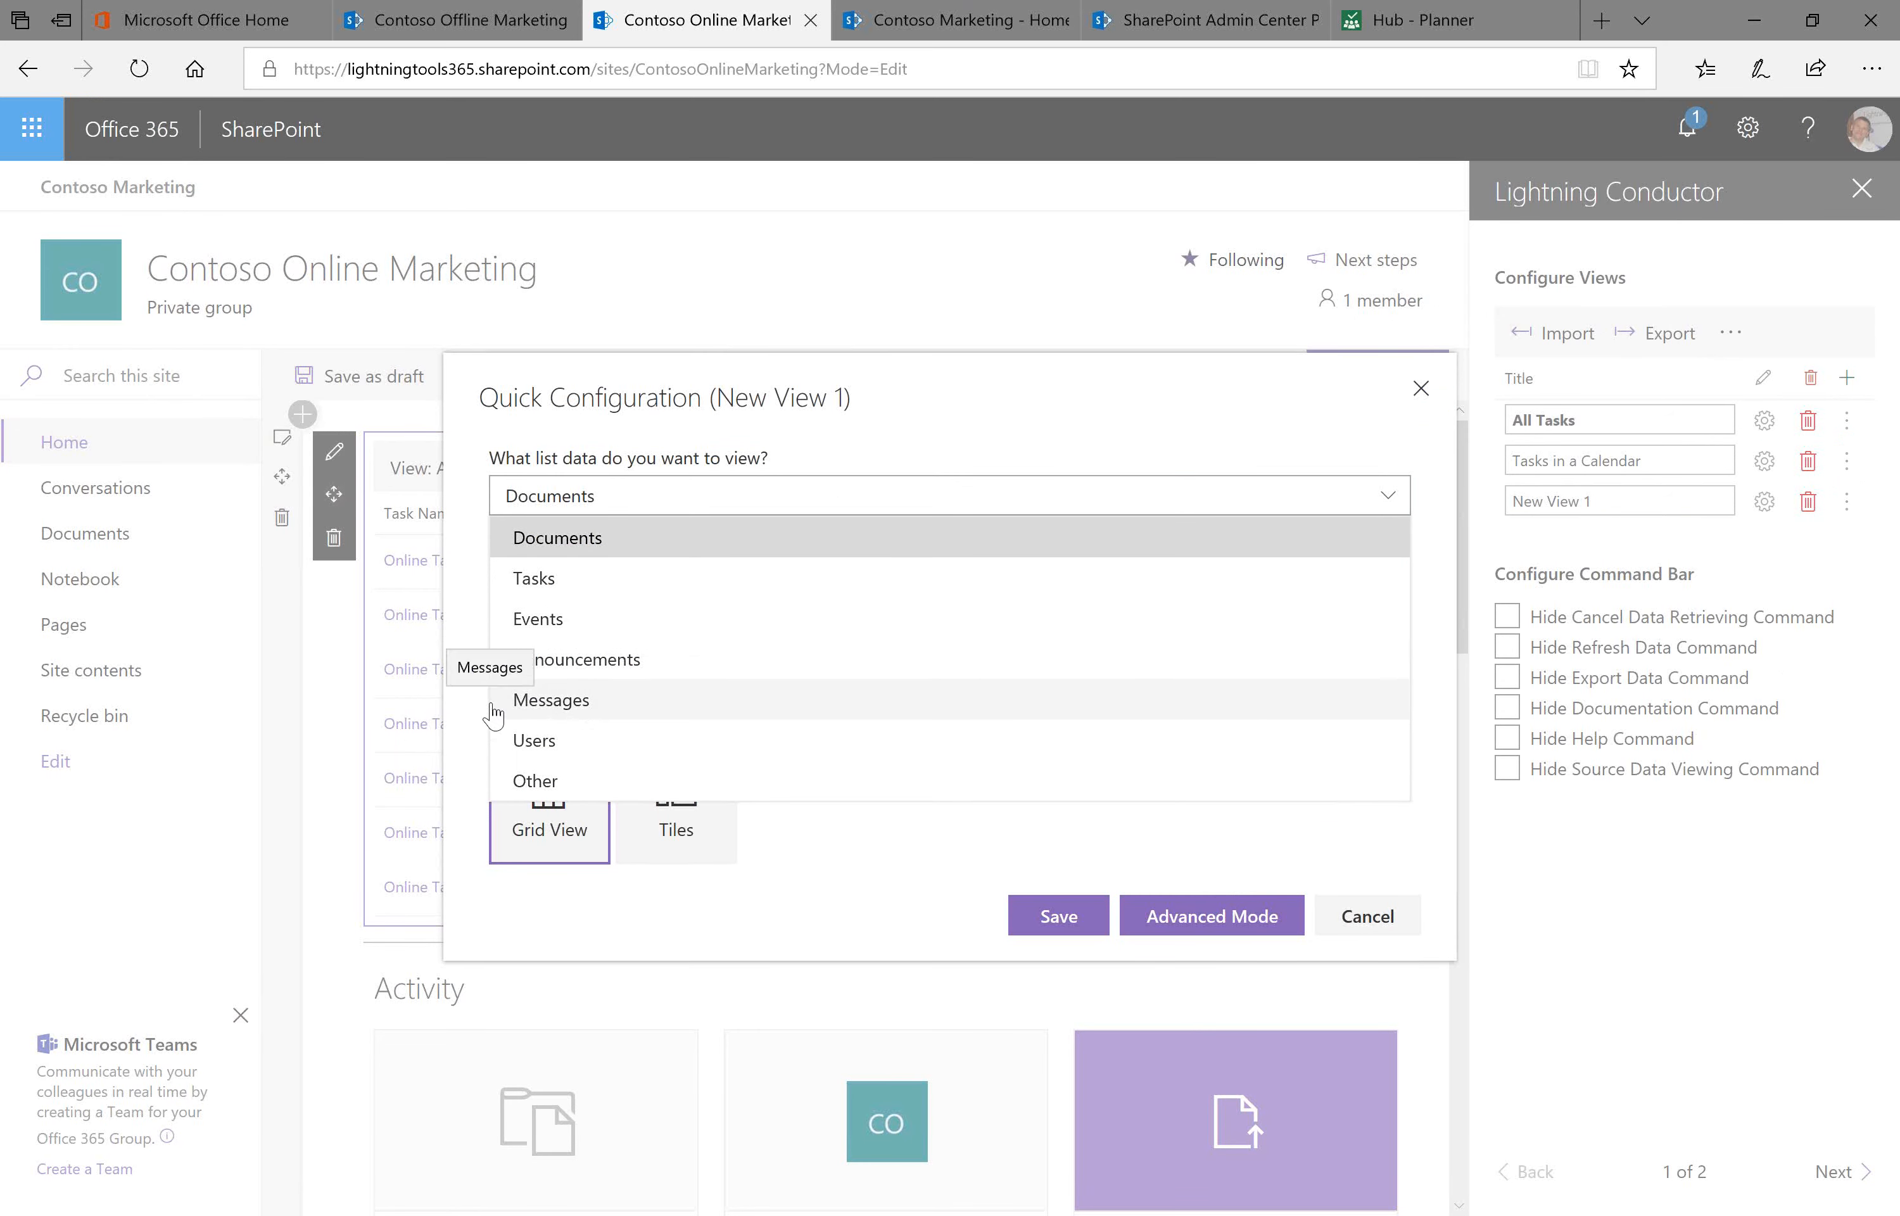
{"action": "left_click", "coordinate": [998, 423]}
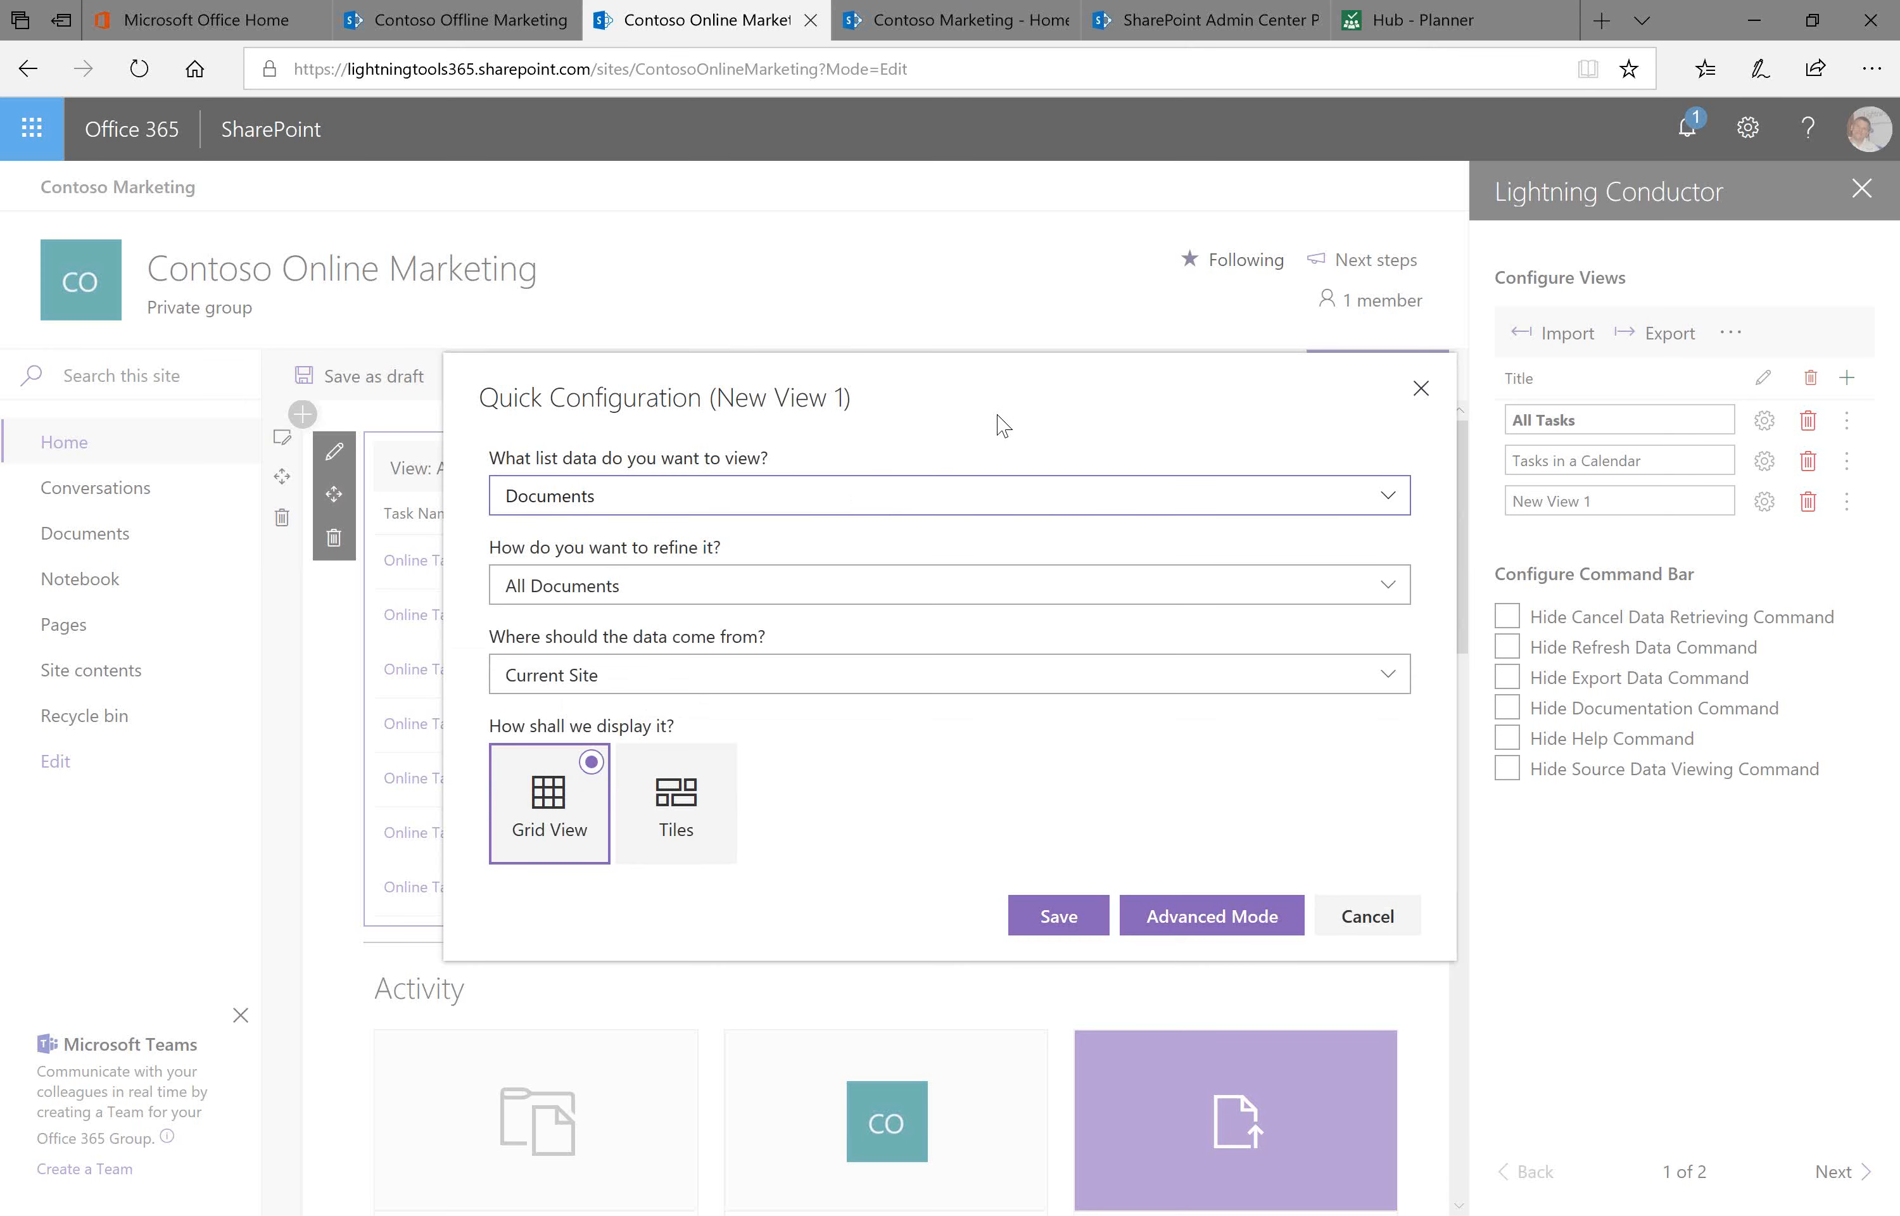
{"action": "left_click", "coordinate": [1249, 914]}
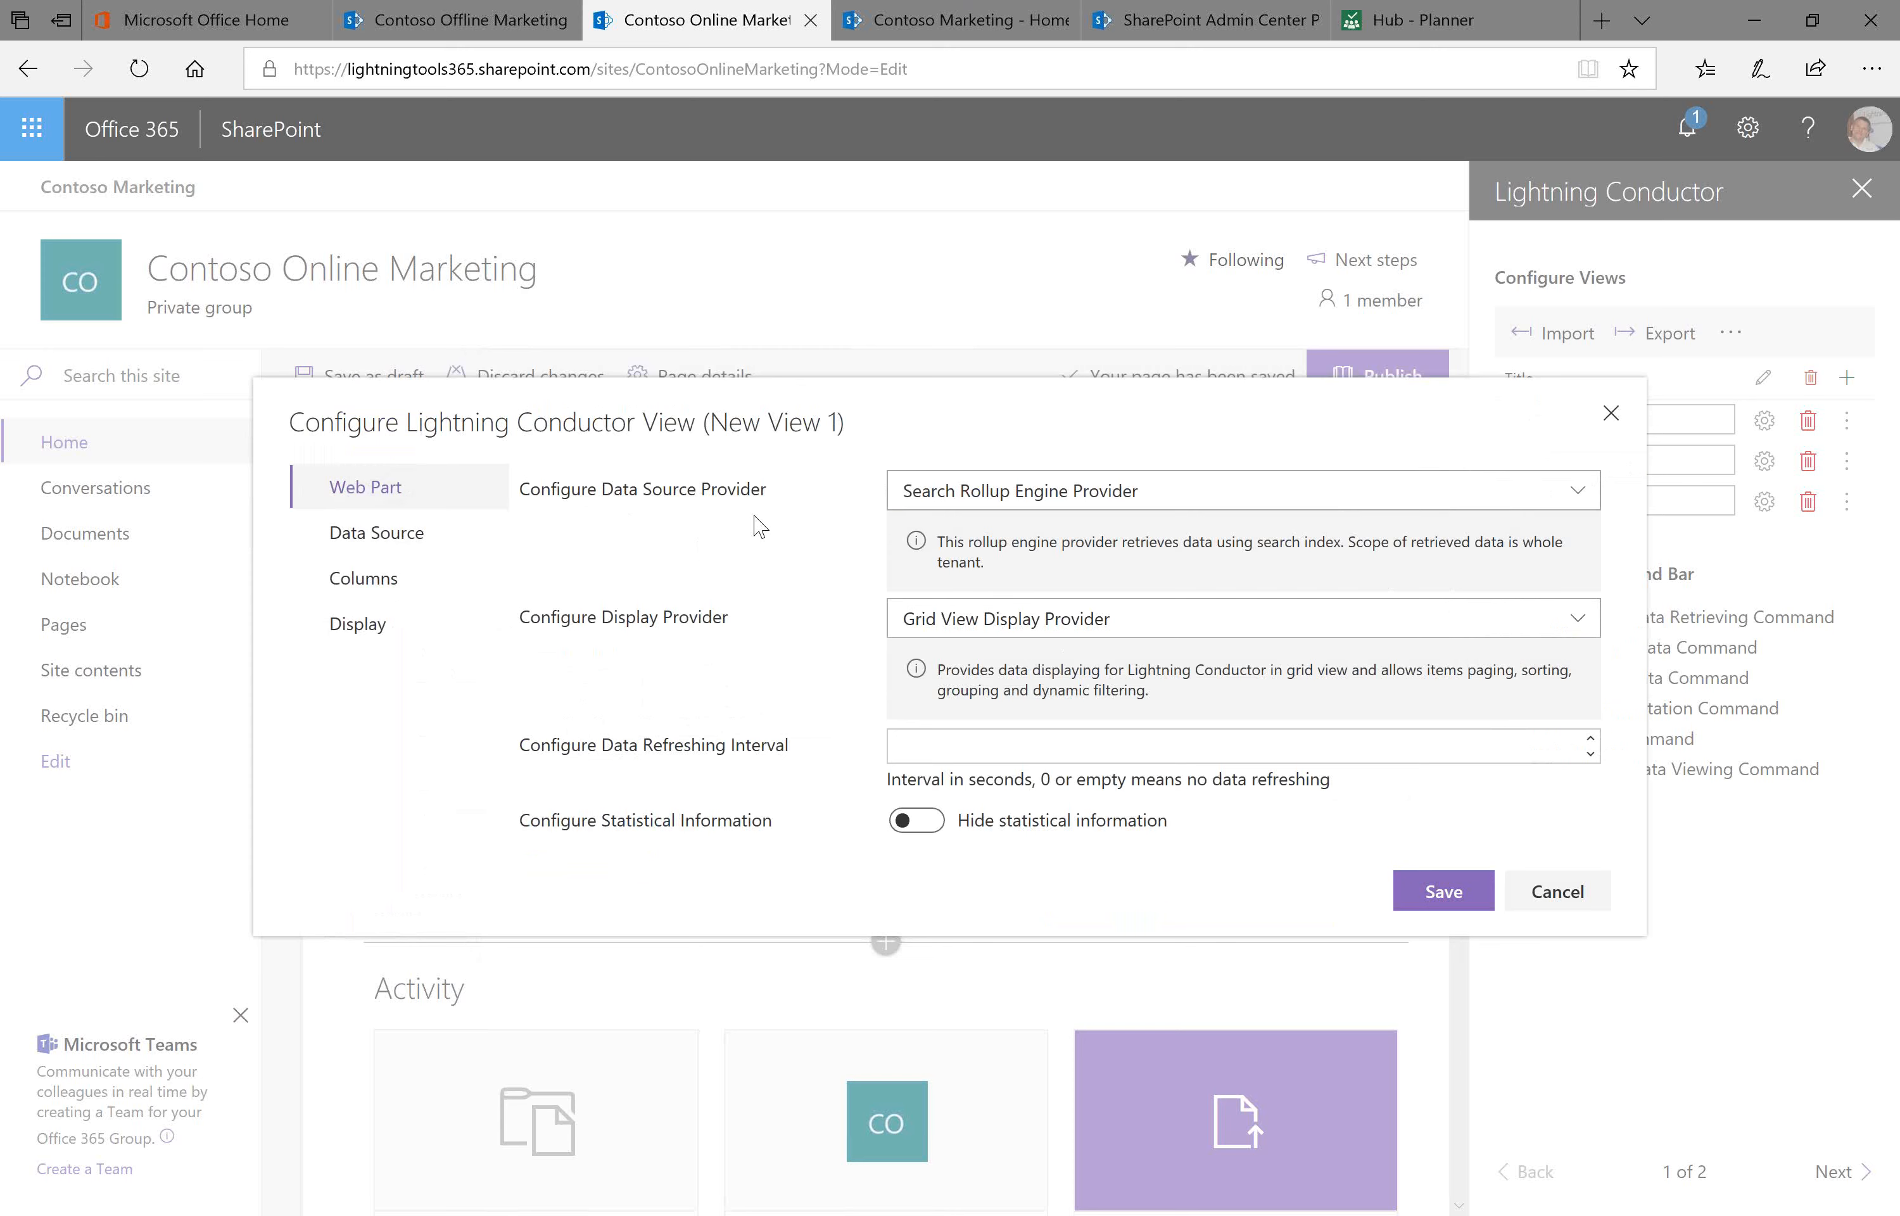
Review the available data source providers and the Search Rollup Engine Provider's query settings for the new view
{"action": "left_click", "coordinate": [1172, 515]}
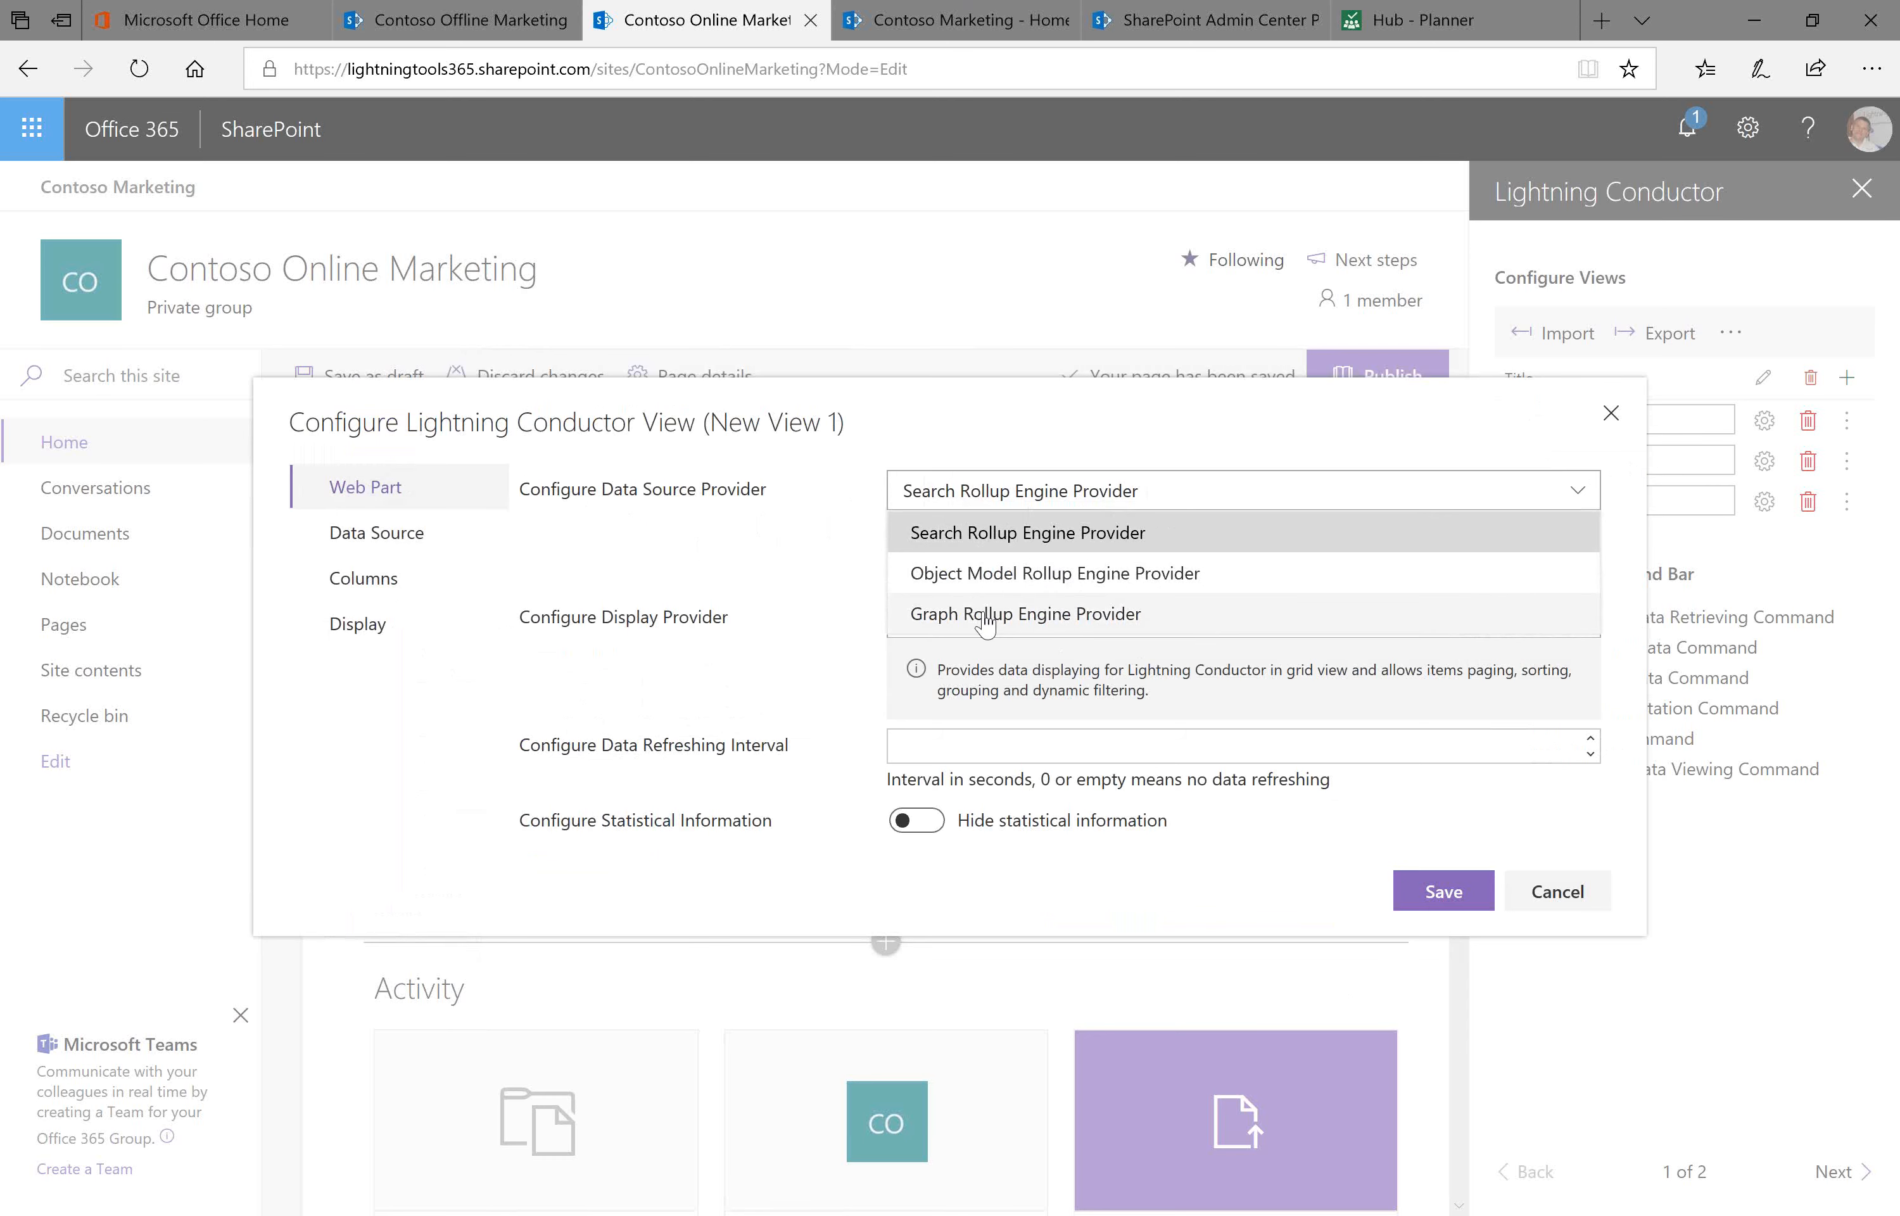
{"action": "left_click", "coordinate": [1233, 532]}
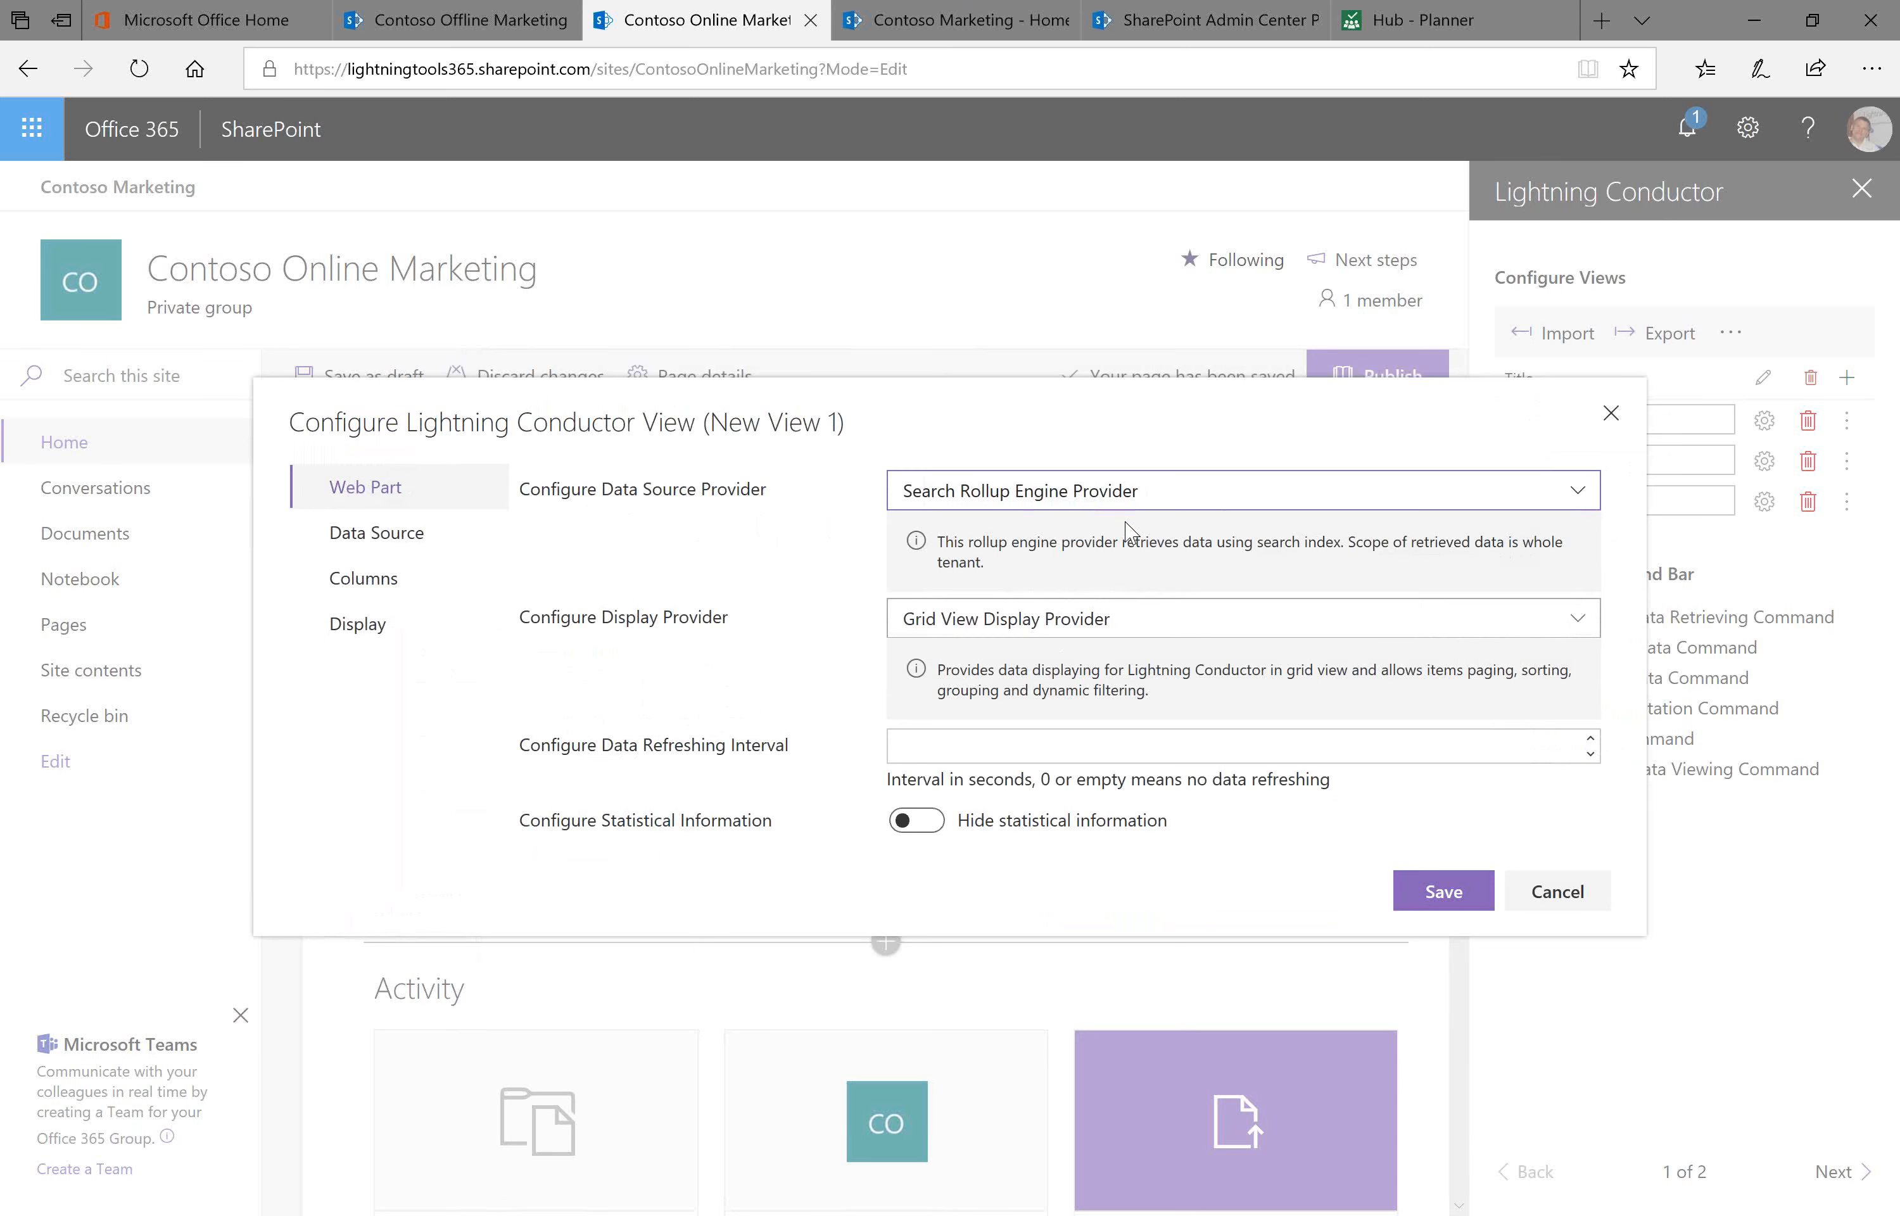
{"action": "left_click", "coordinate": [373, 550]}
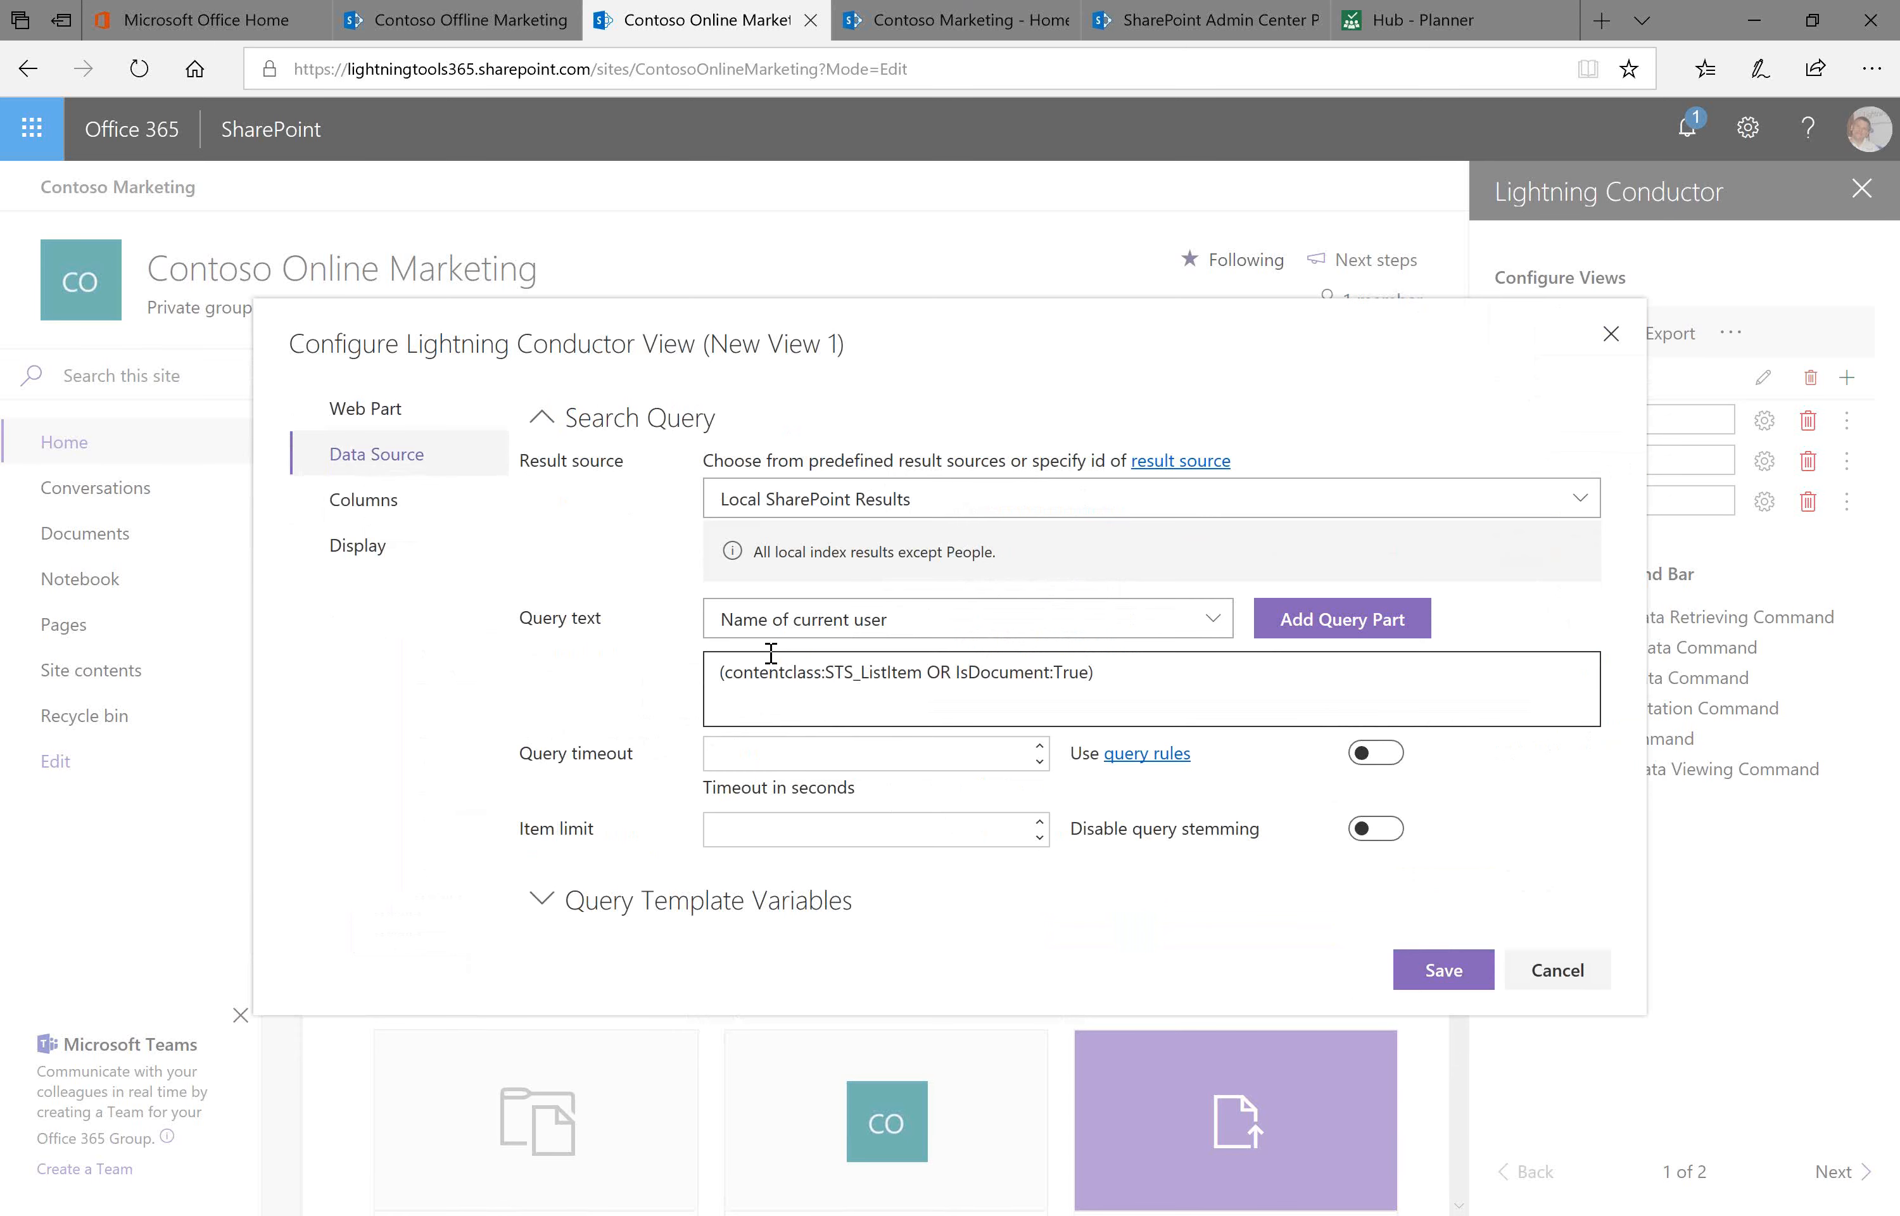
{"action": "left_click", "coordinate": [435, 420]}
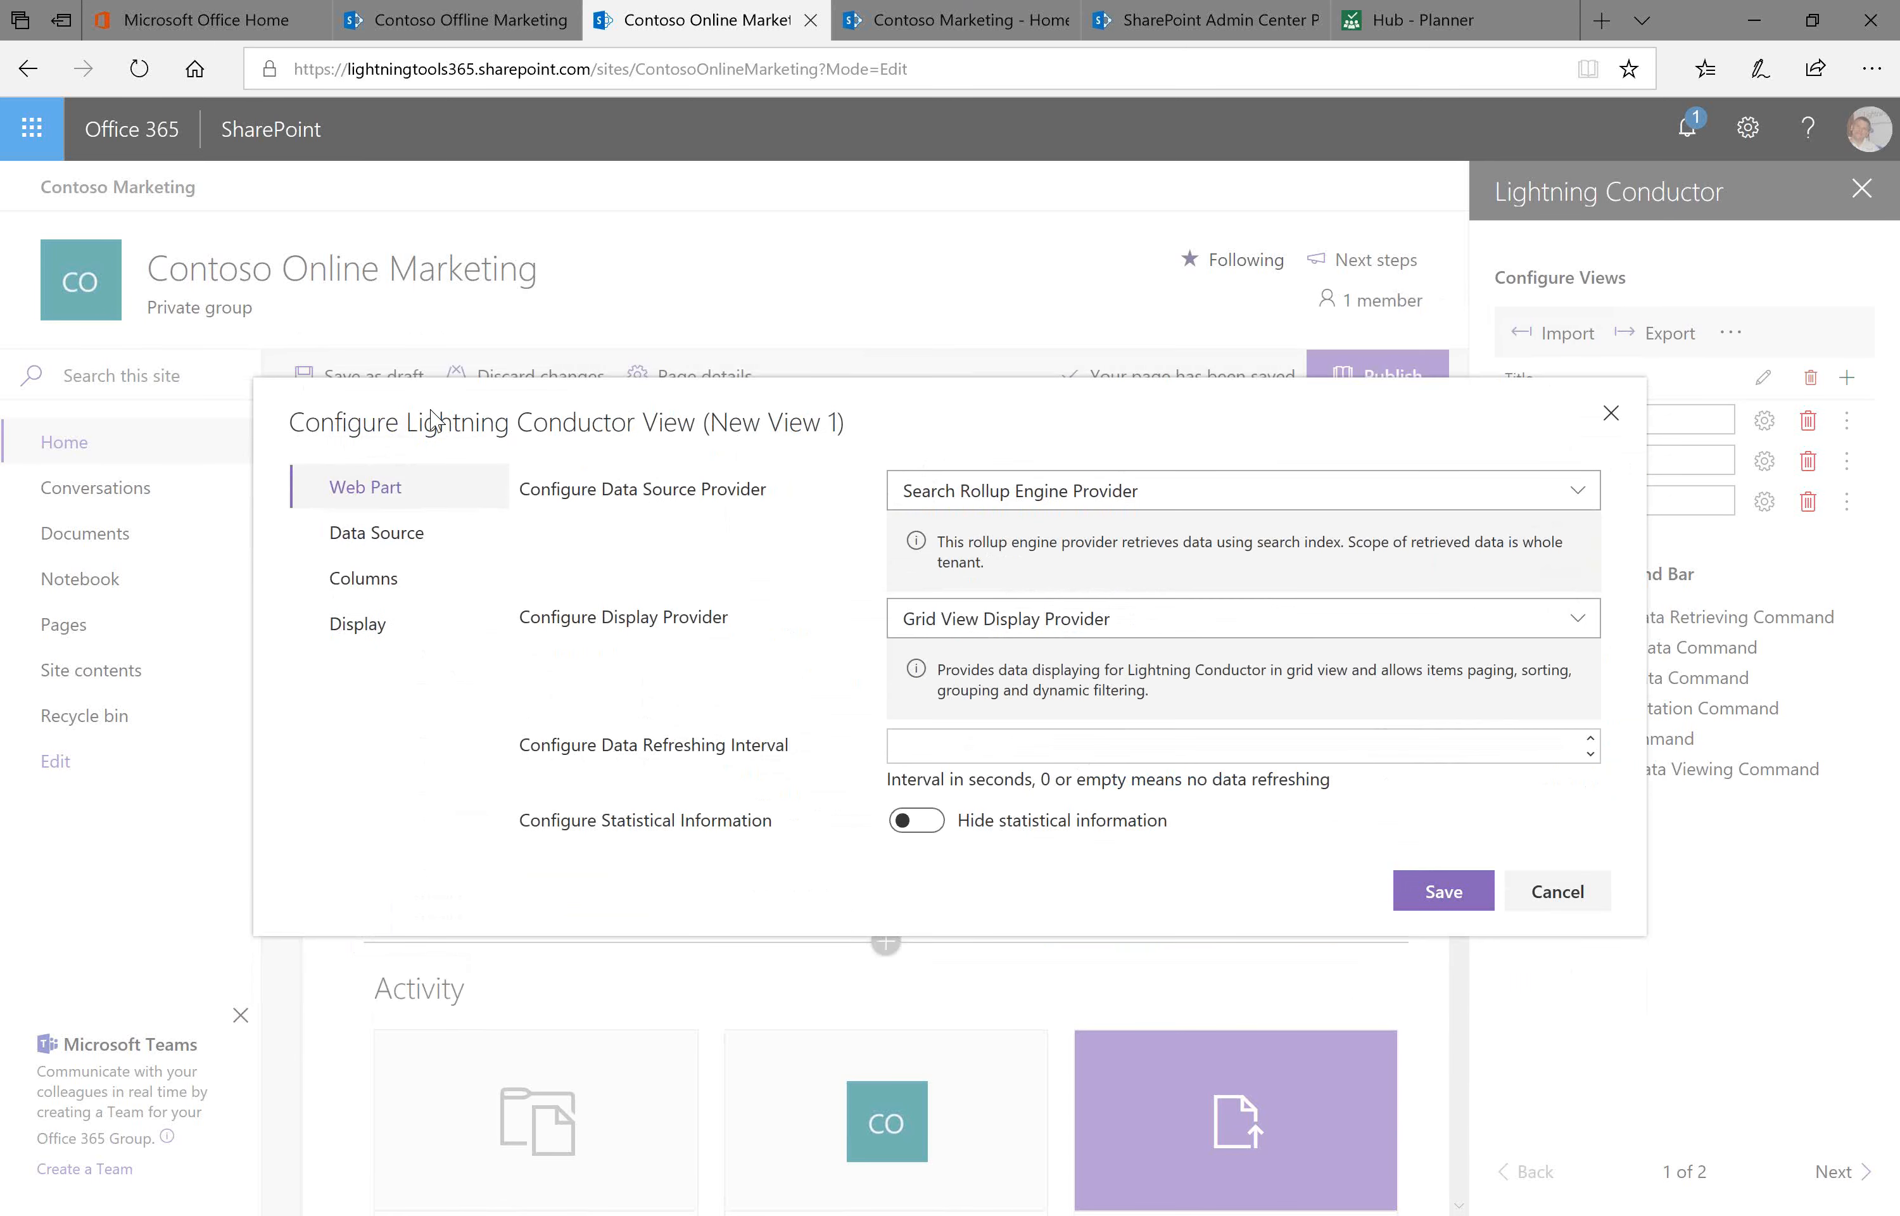
Try the Object Model Rollup Engine Provider with the Contoso Offline Marketing site selected as the rollup source
{"action": "left_click", "coordinate": [1030, 491]}
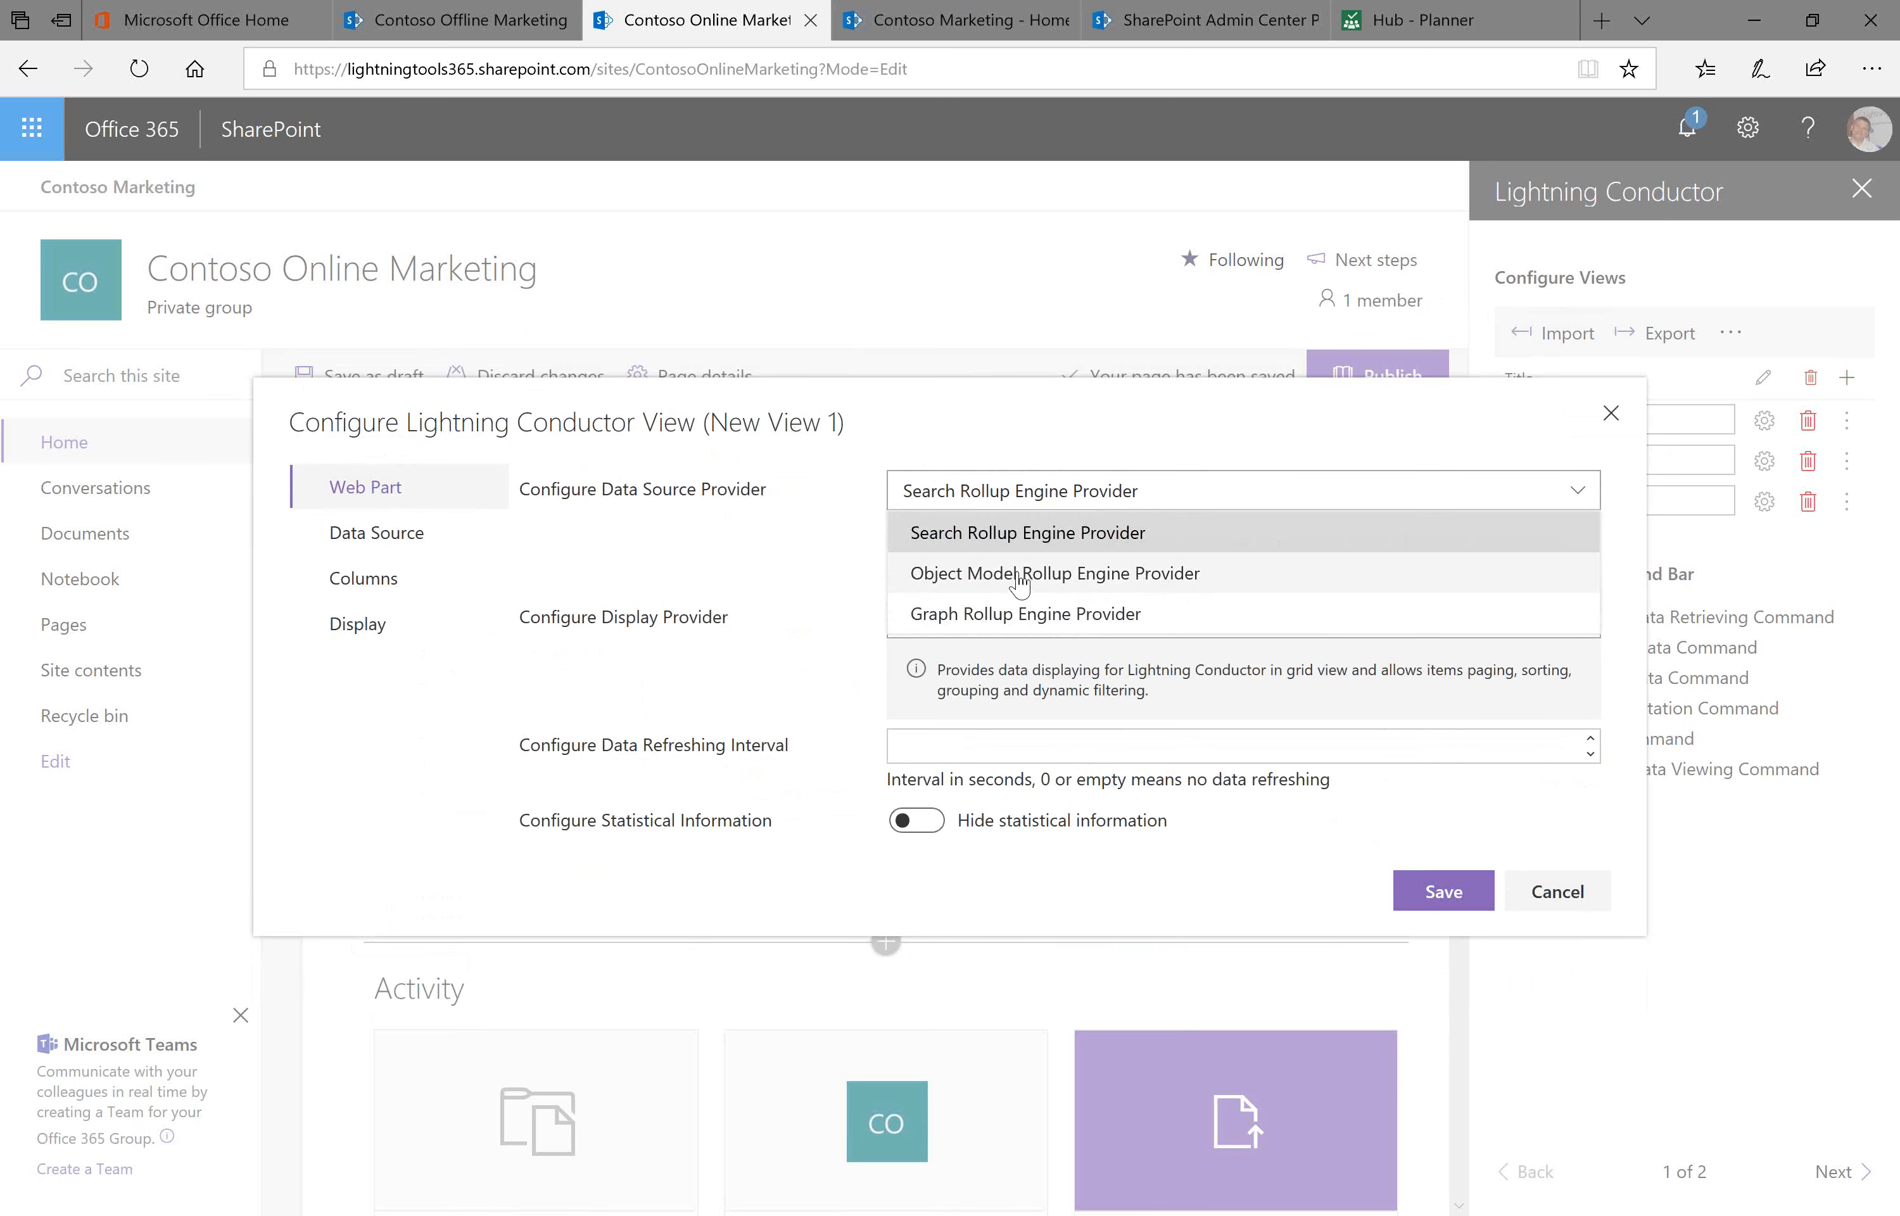
{"action": "left_click", "coordinate": [970, 570]}
{"action": "left_click", "coordinate": [390, 543]}
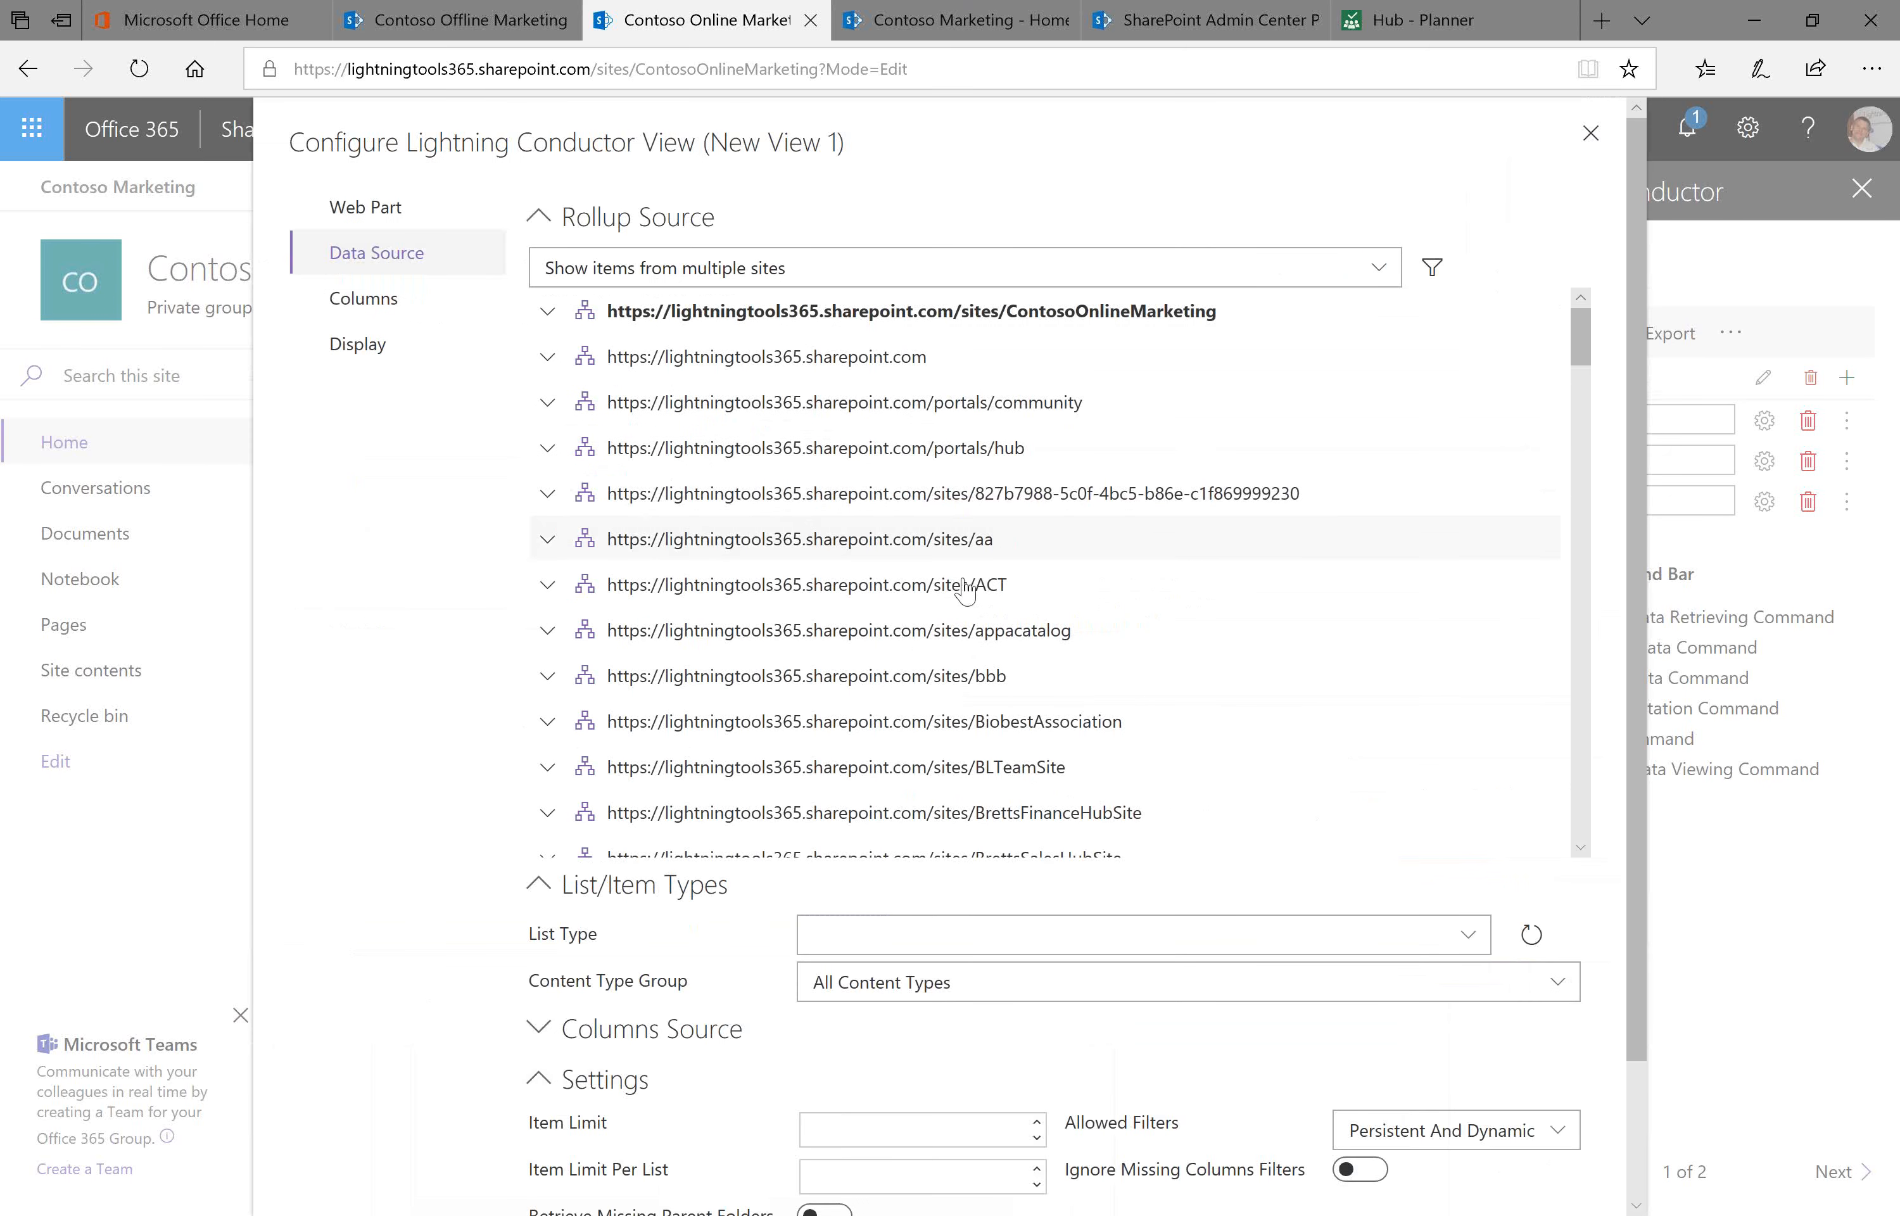
{"action": "scroll", "coordinate": [981, 661], "scroll_direction": "down", "scroll_amount": 5}
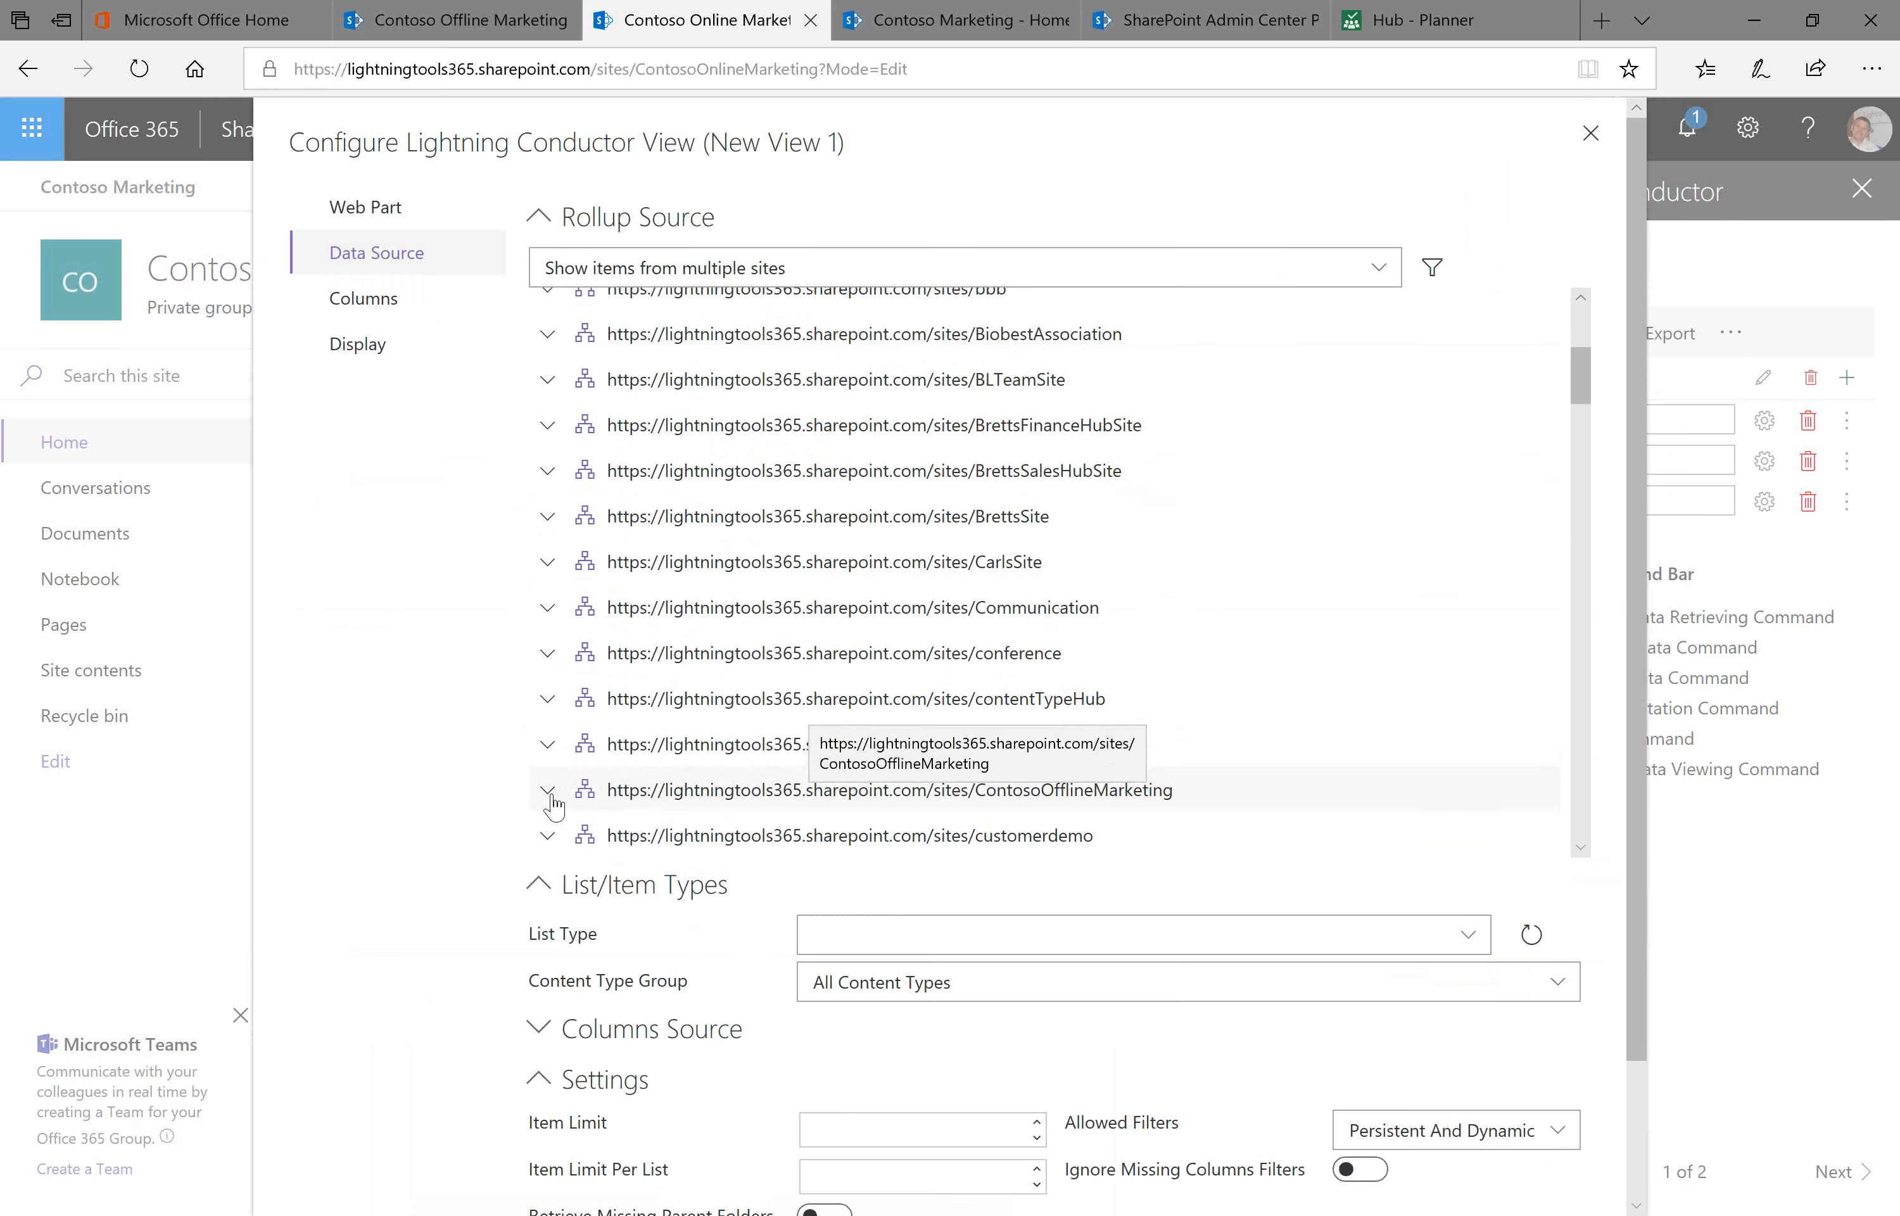
{"action": "scroll", "coordinate": [697, 778], "scroll_direction": "down", "scroll_amount": 3}
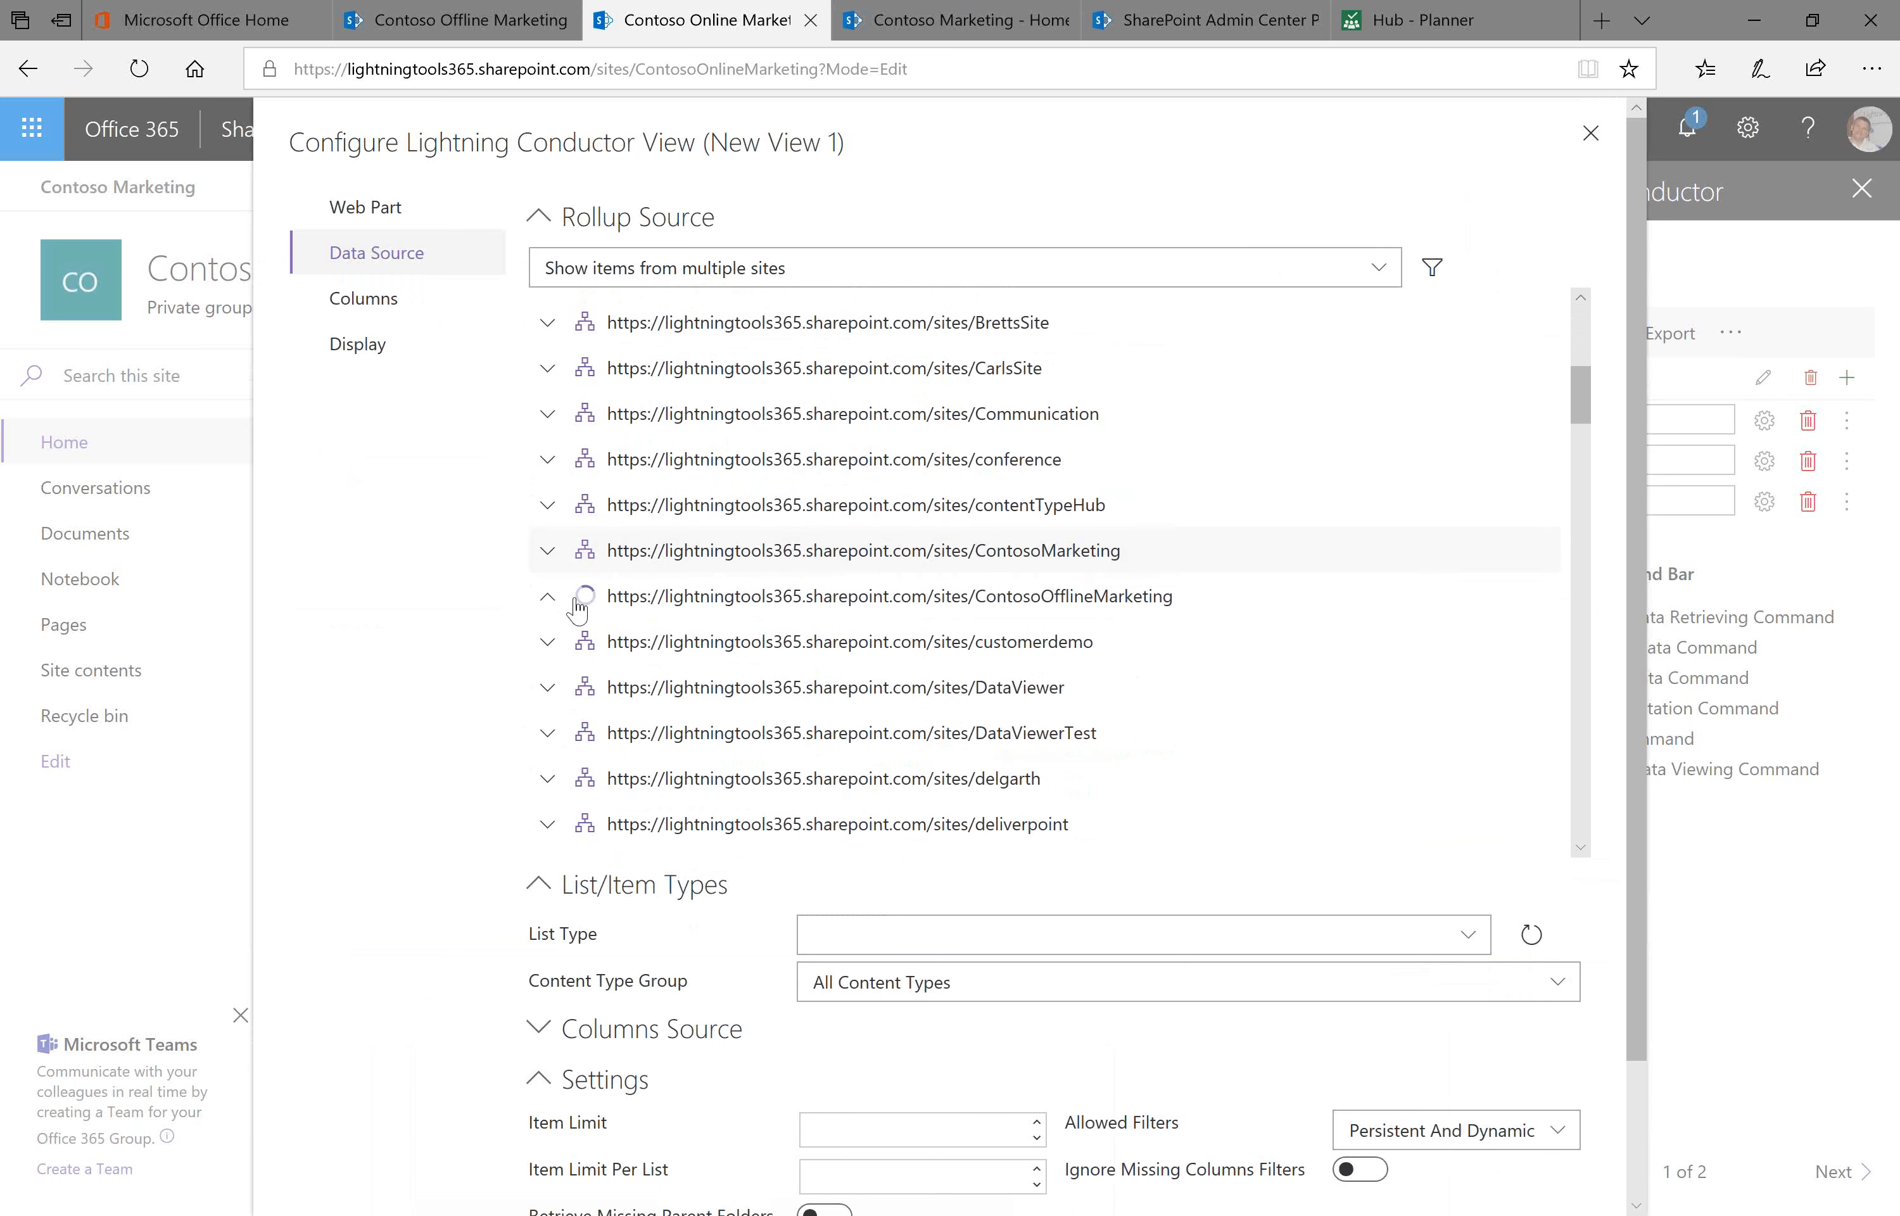
{"action": "left_click", "coordinate": [548, 596]}
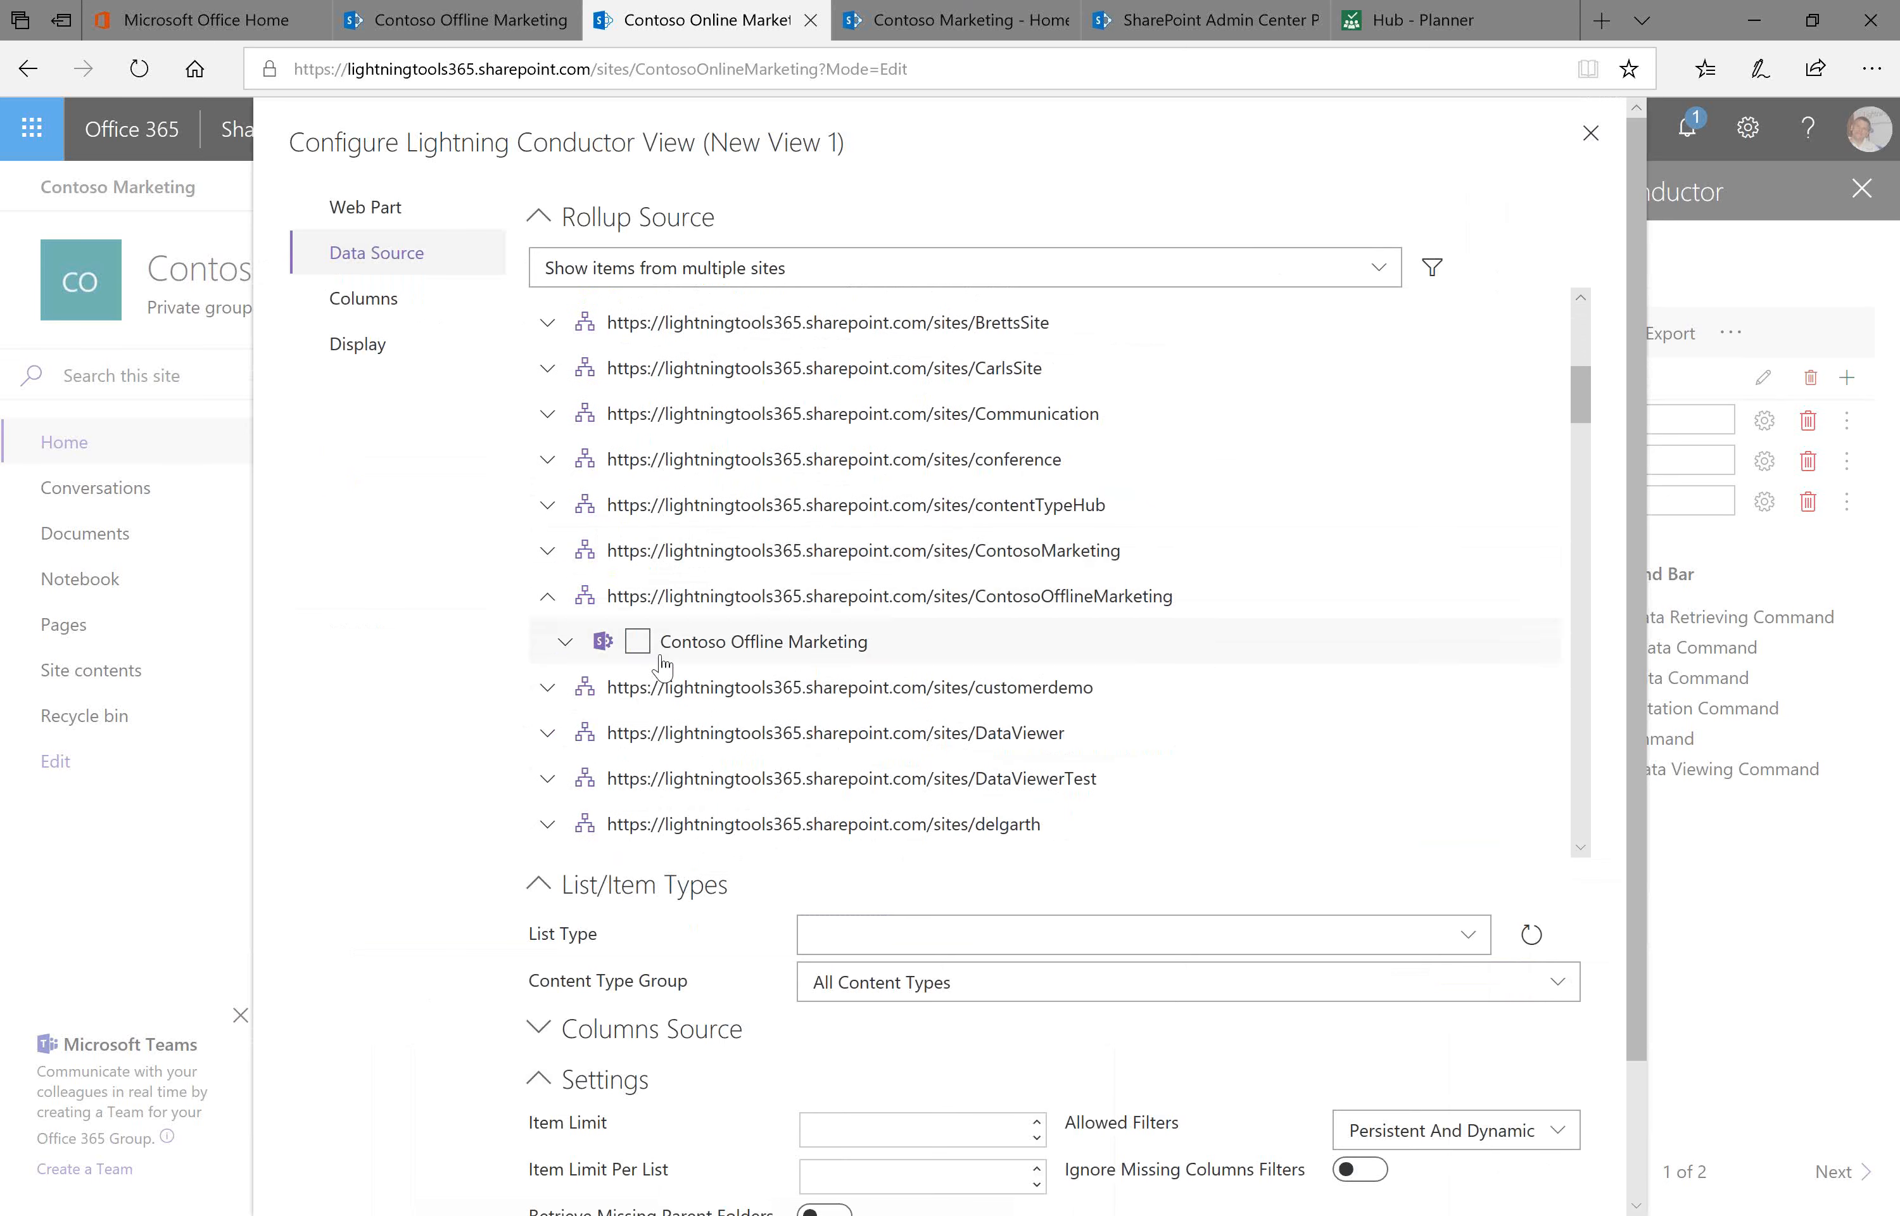
{"action": "left_click", "coordinate": [958, 645]}
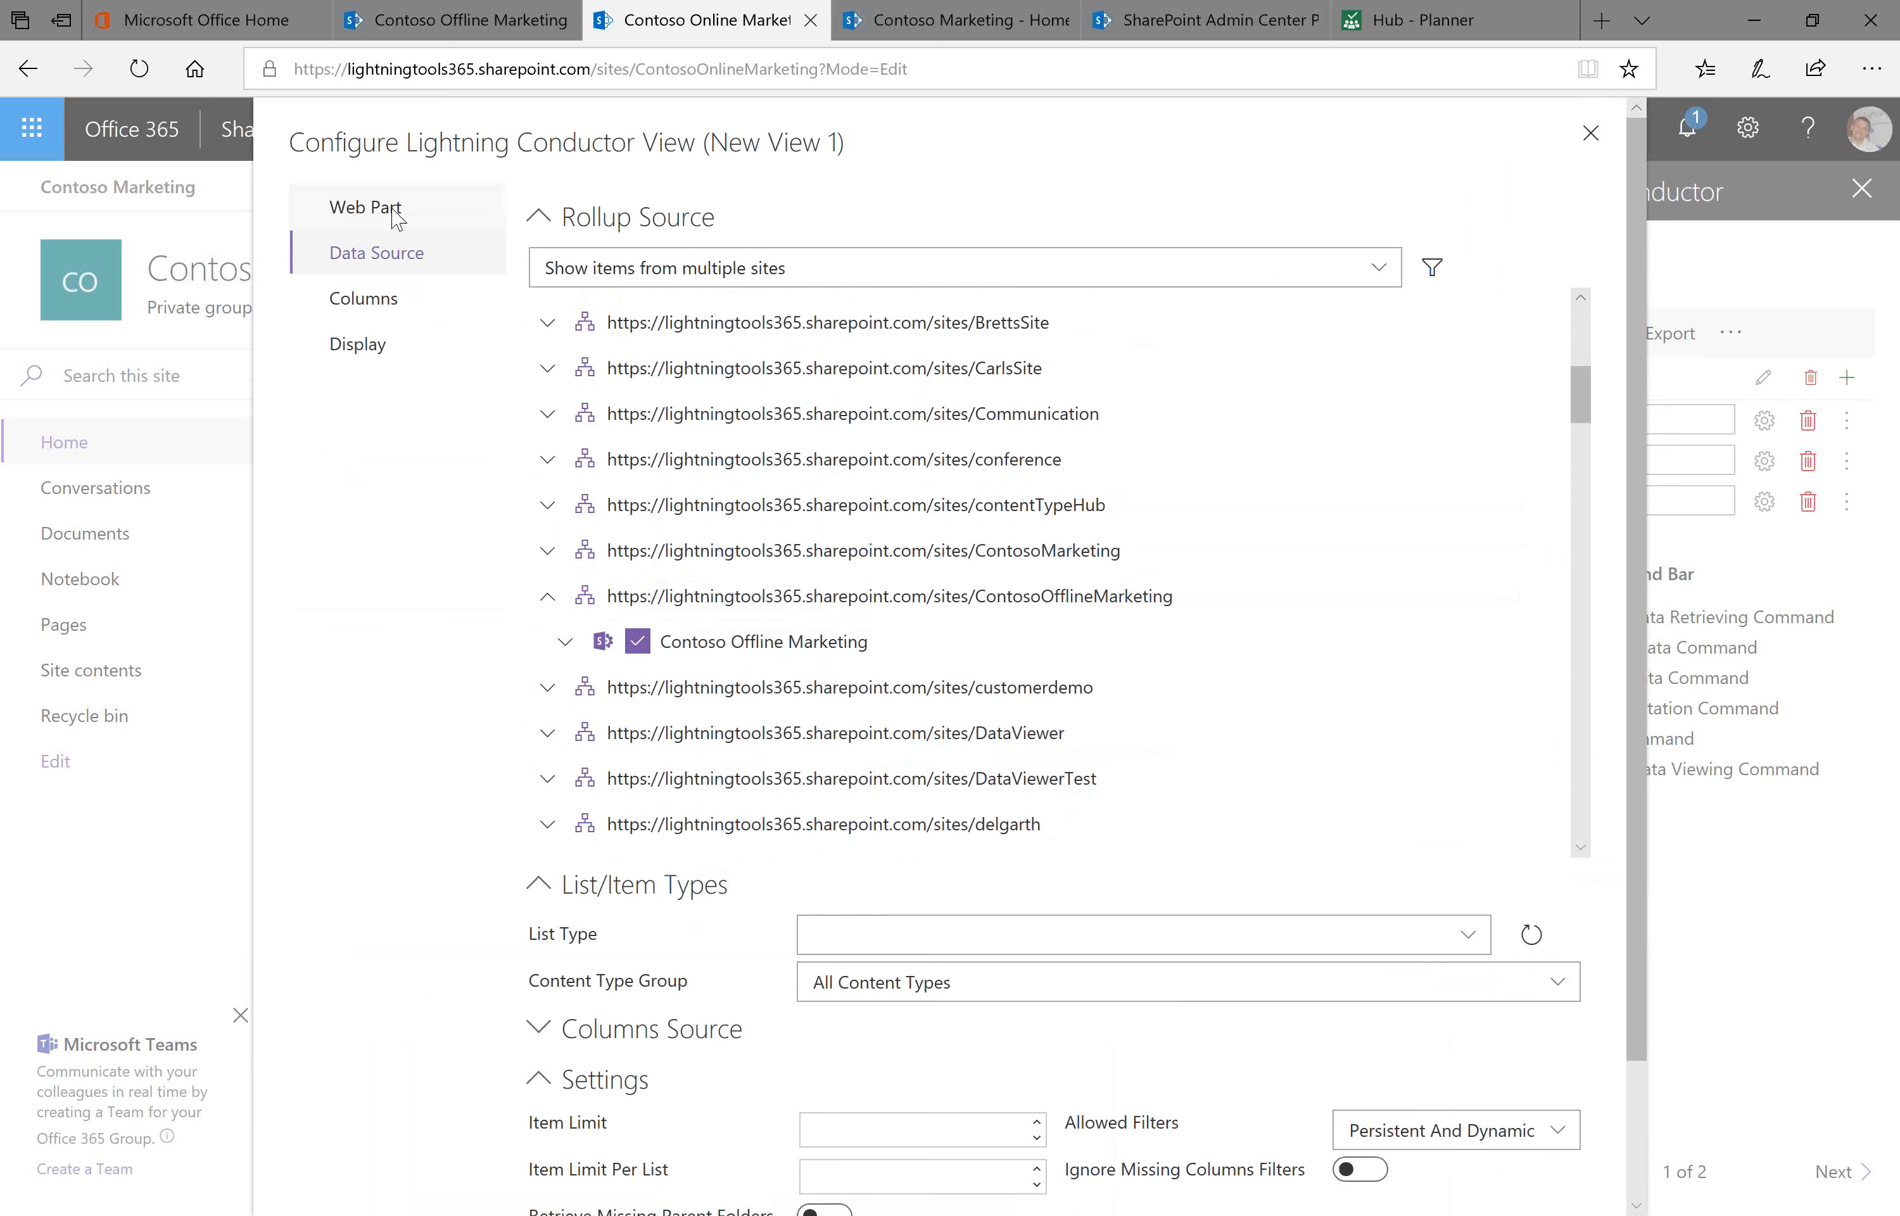
Set the new view's data source provider to Graph Rollup Engine Provider and its entity type to Planner Task
{"action": "left_click", "coordinate": [392, 209]}
{"action": "left_click", "coordinate": [1061, 510]}
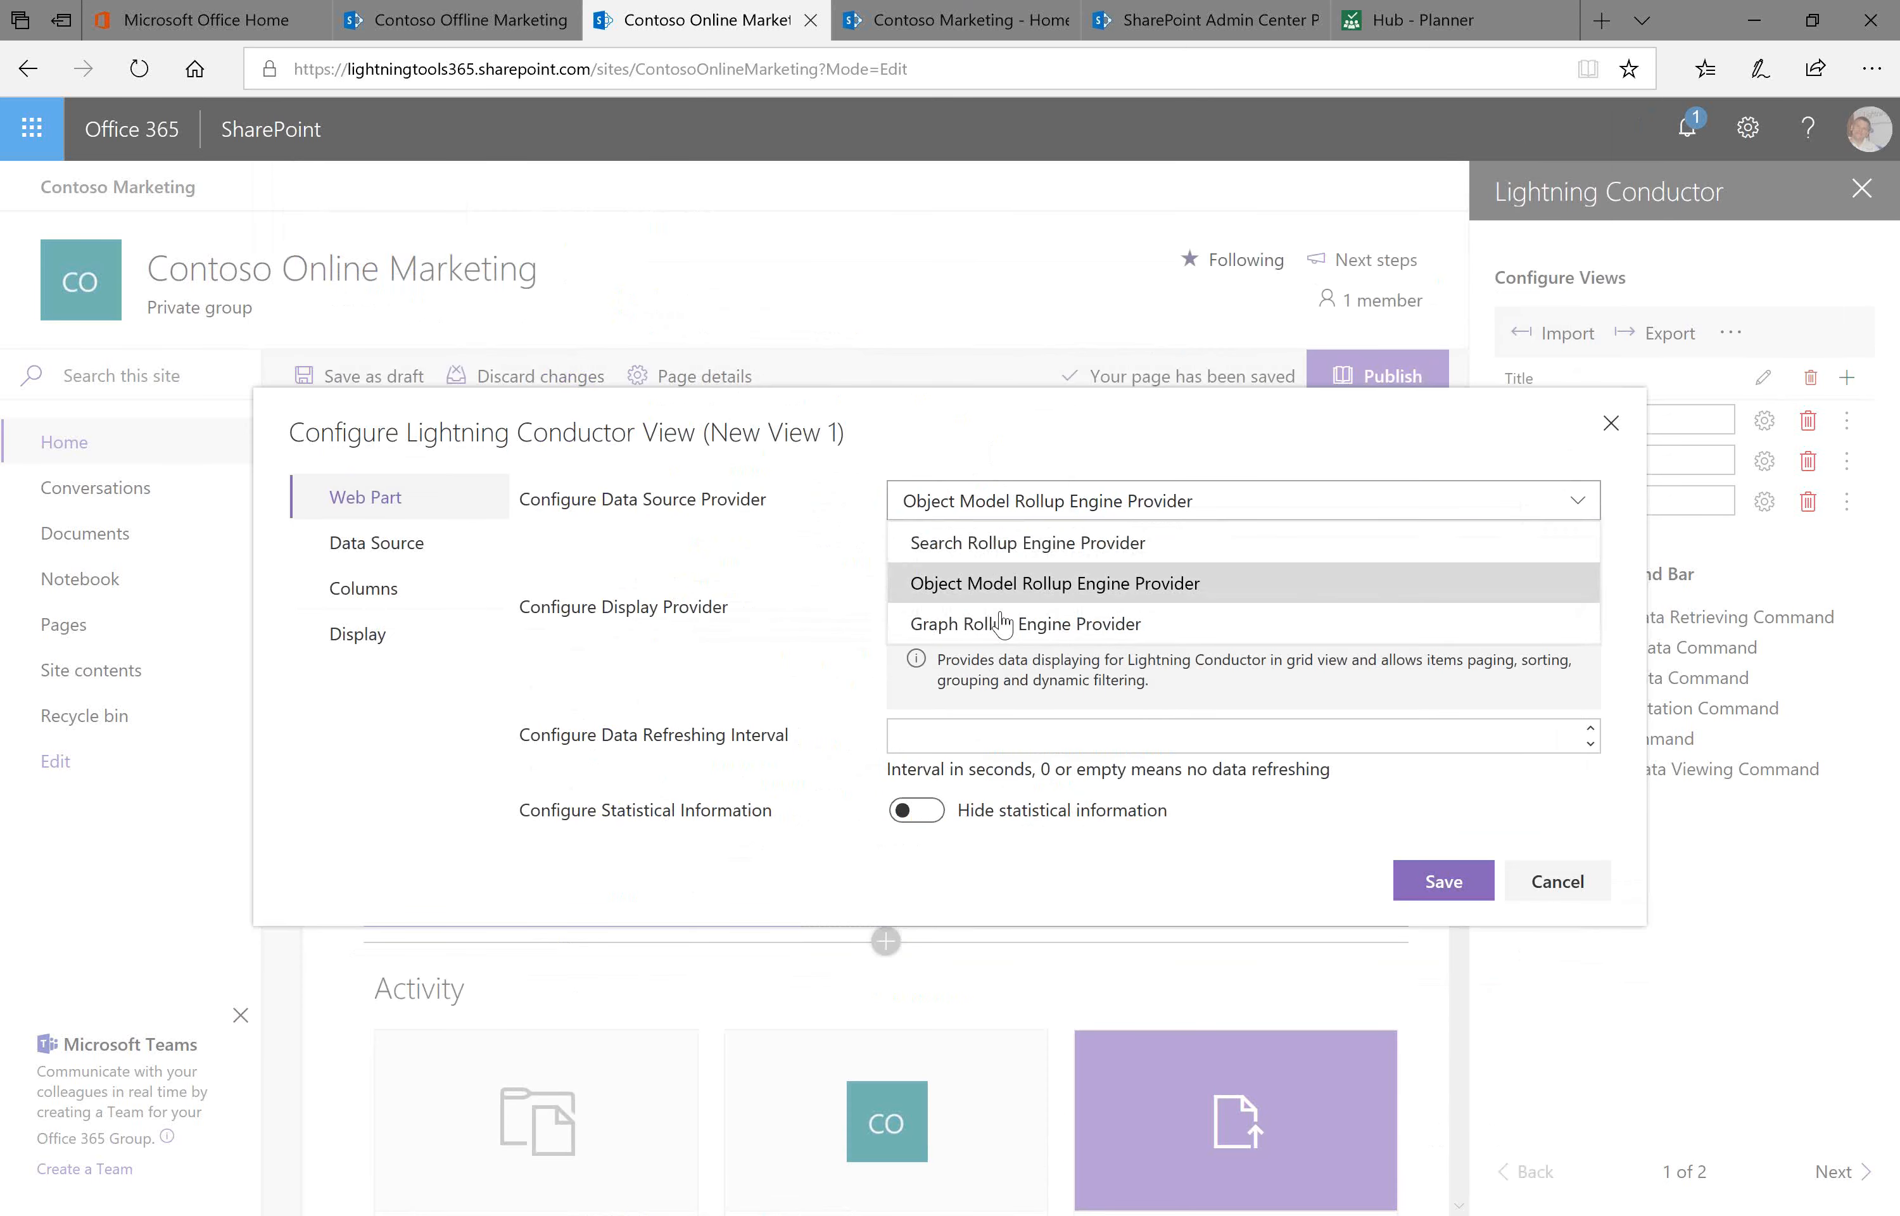
{"action": "left_click", "coordinate": [1002, 630]}
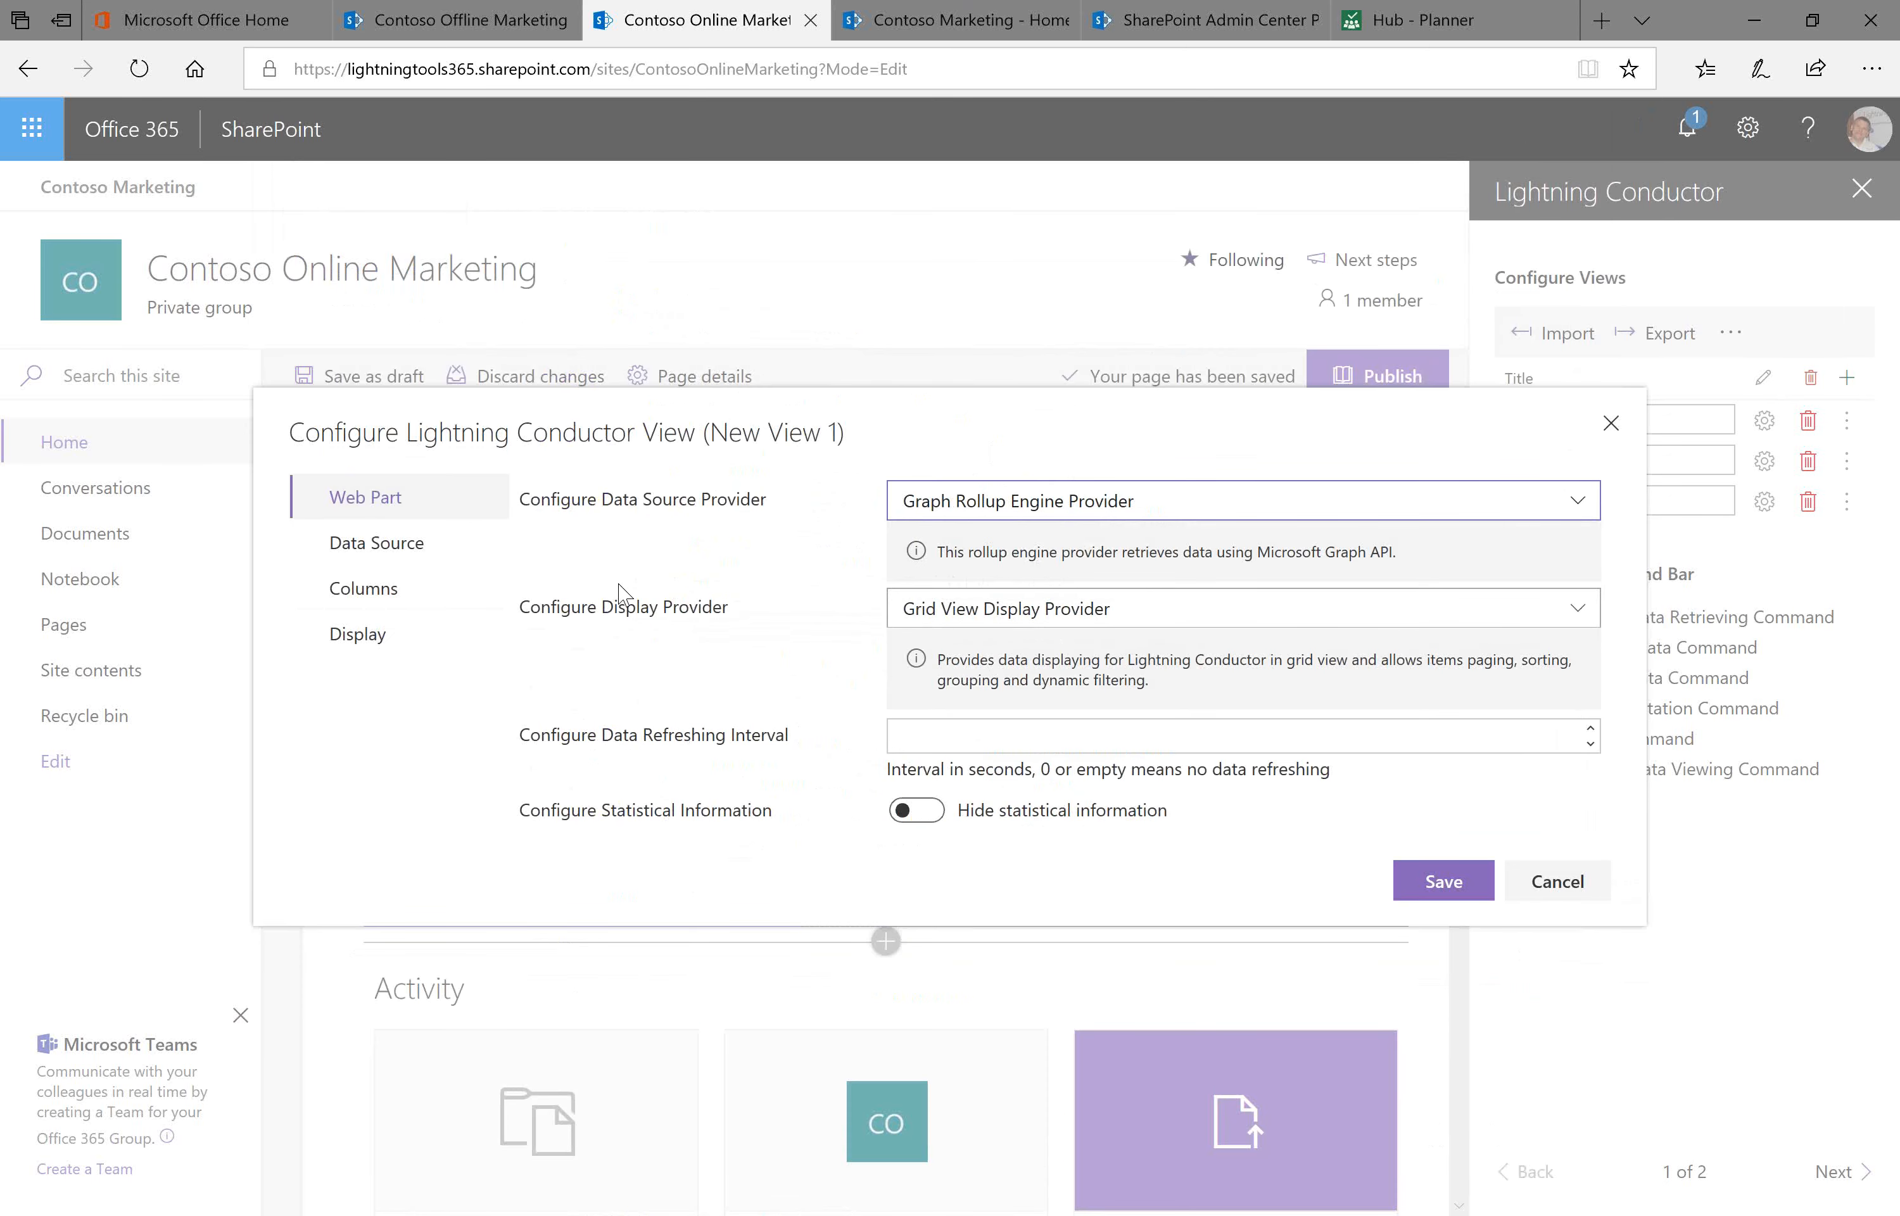
{"action": "left_click", "coordinate": [363, 544]}
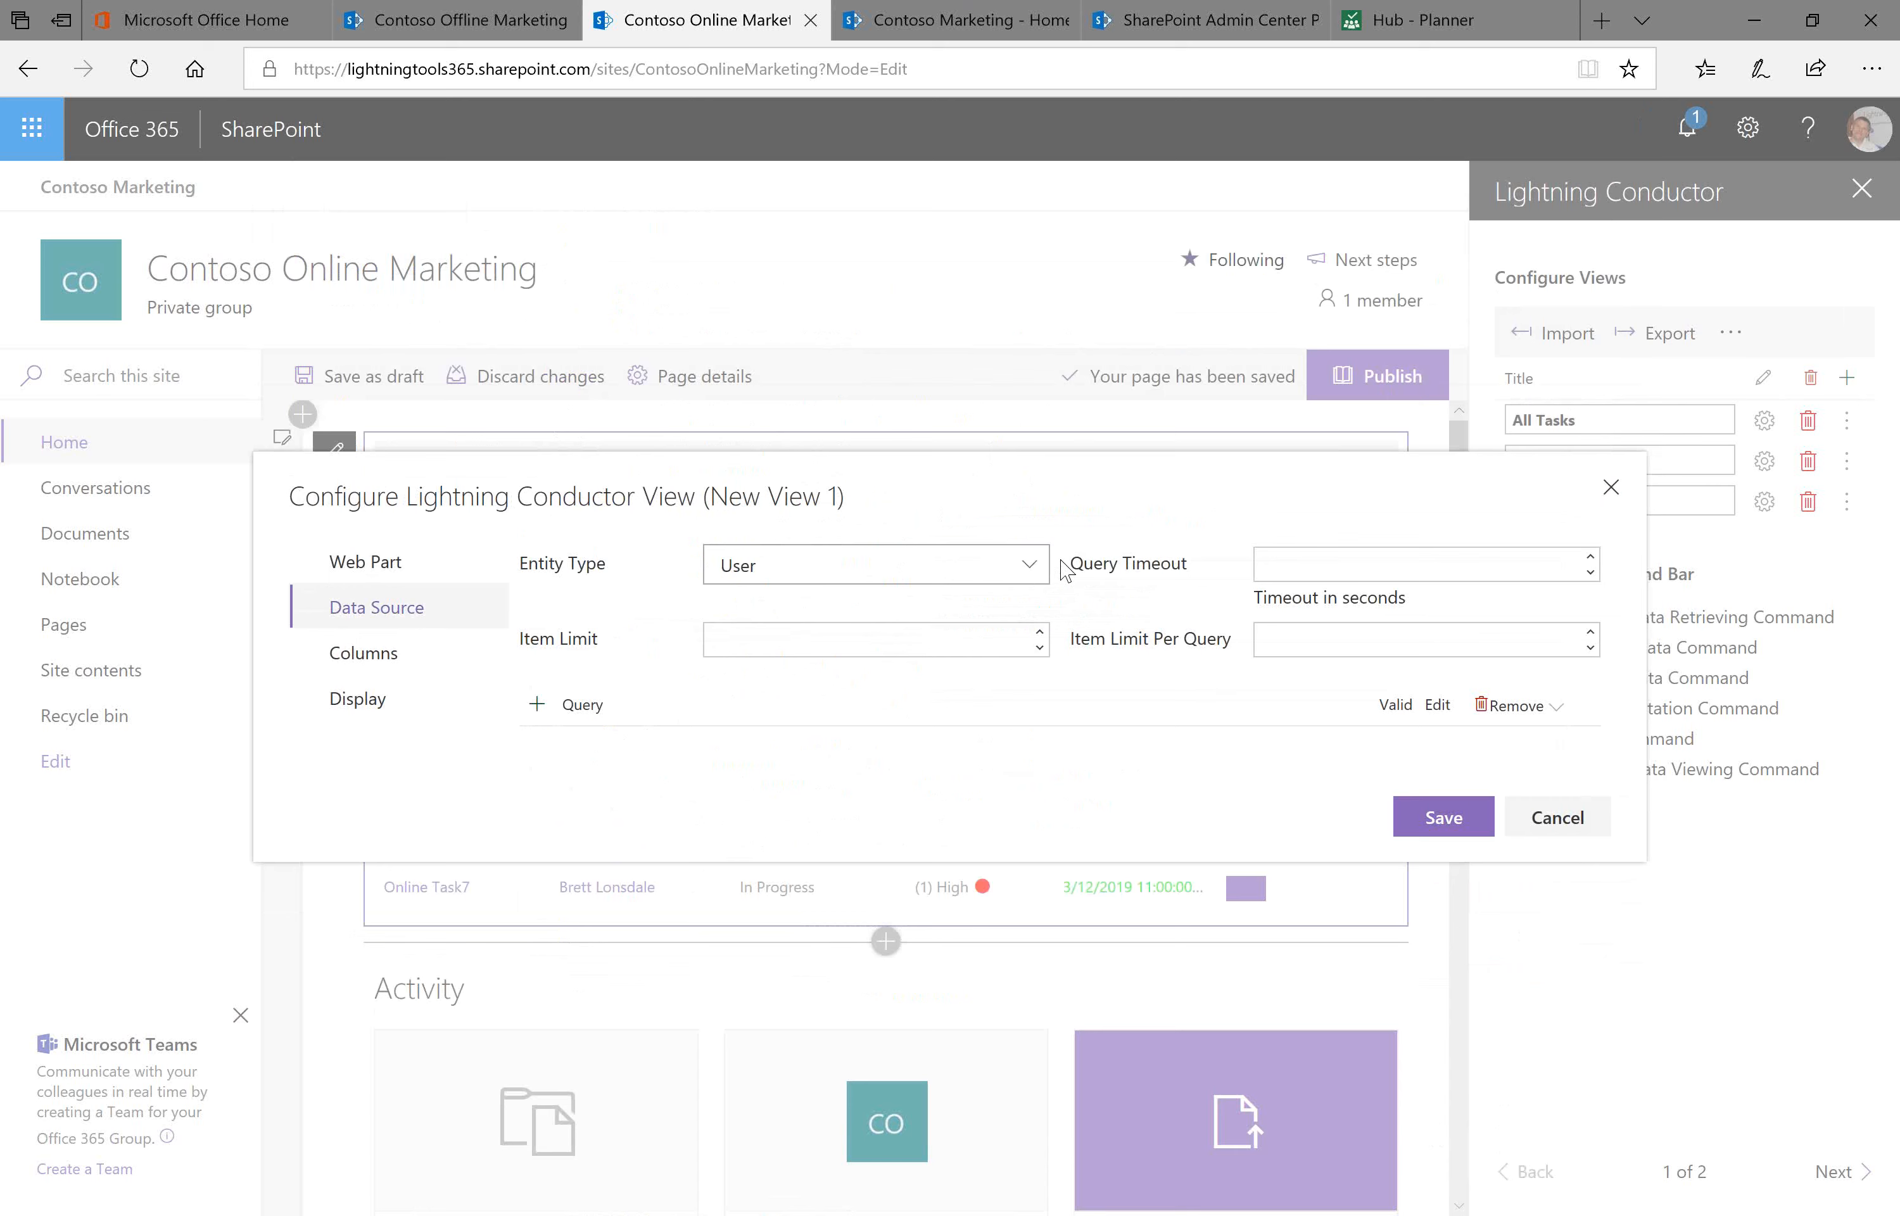
{"action": "left_click", "coordinate": [1027, 566]}
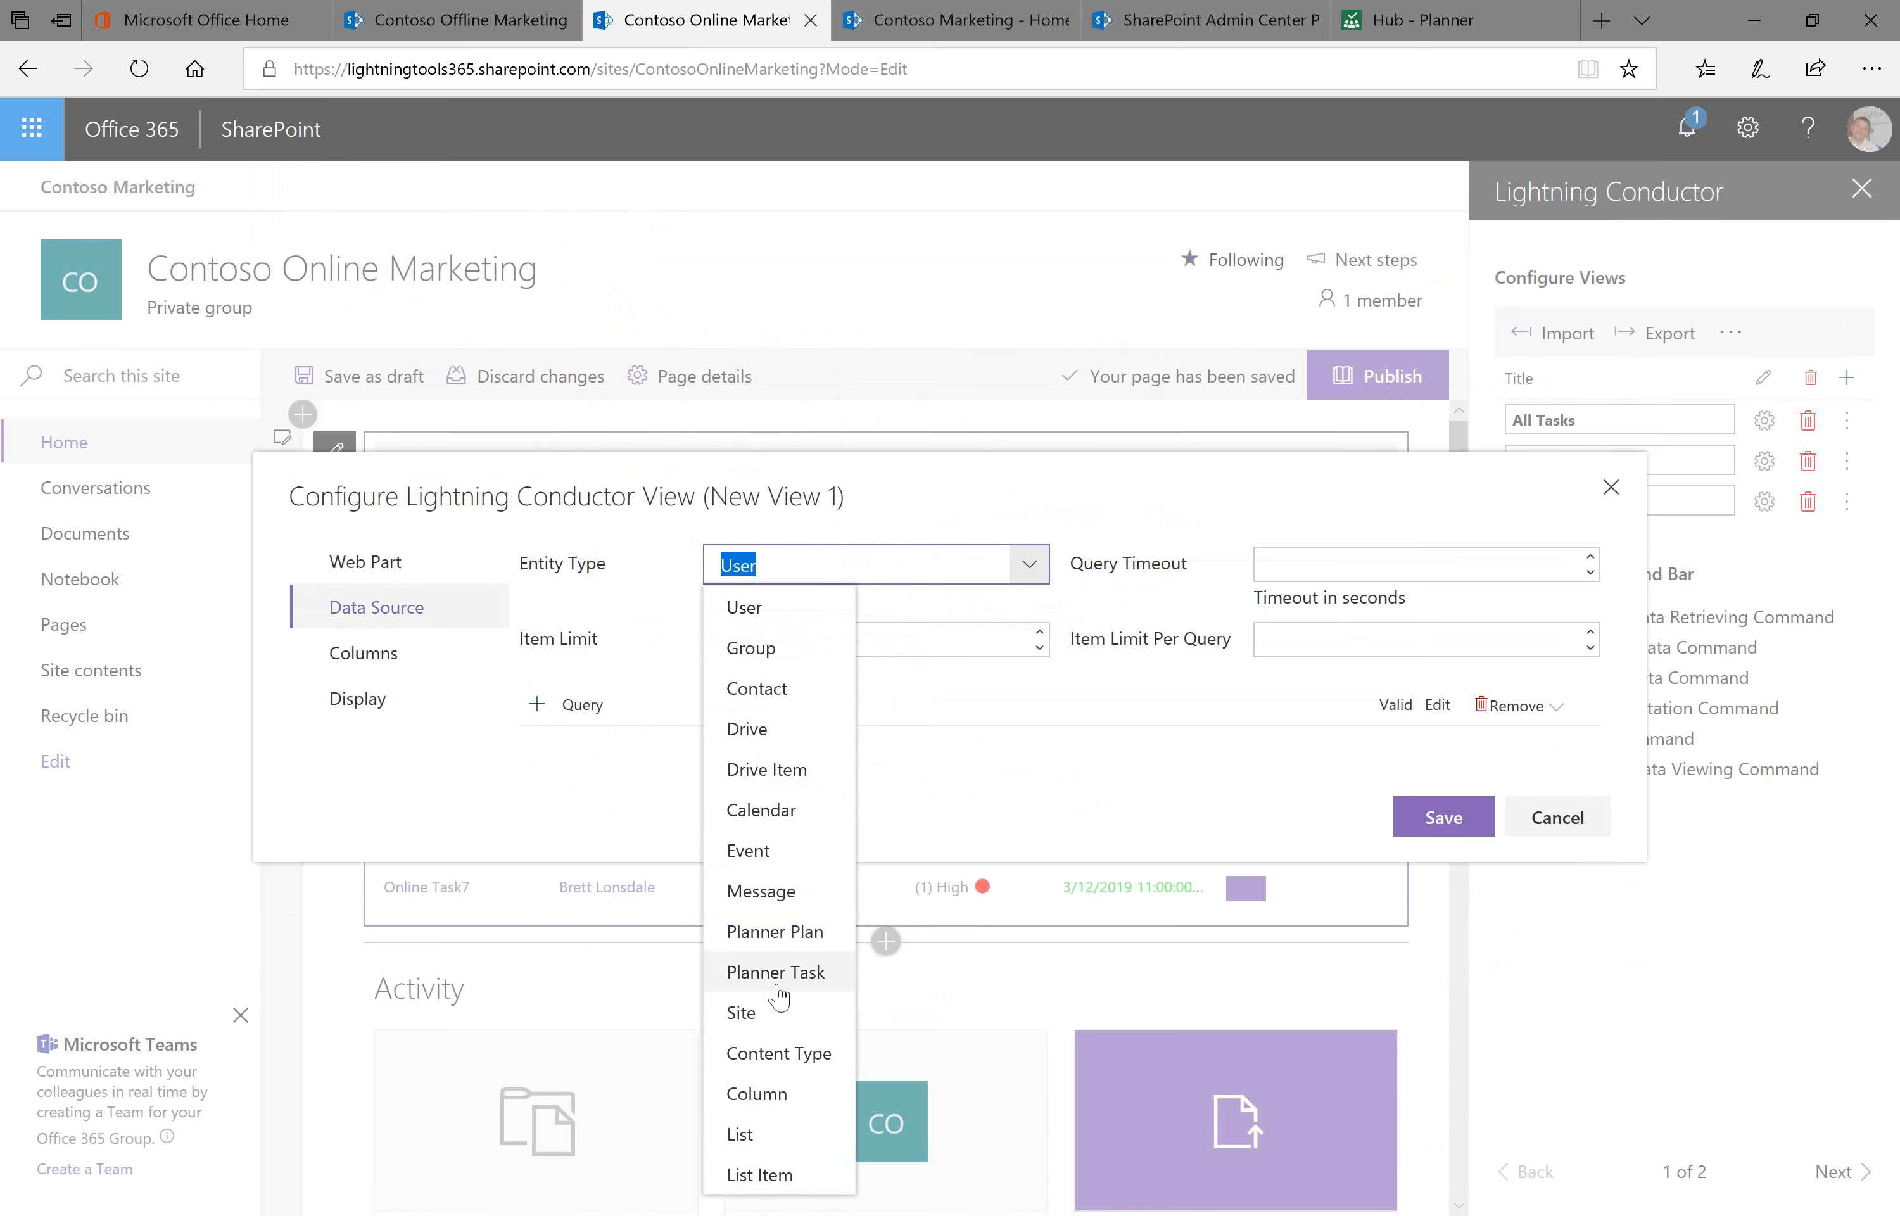
{"action": "left_click", "coordinate": [782, 995]}
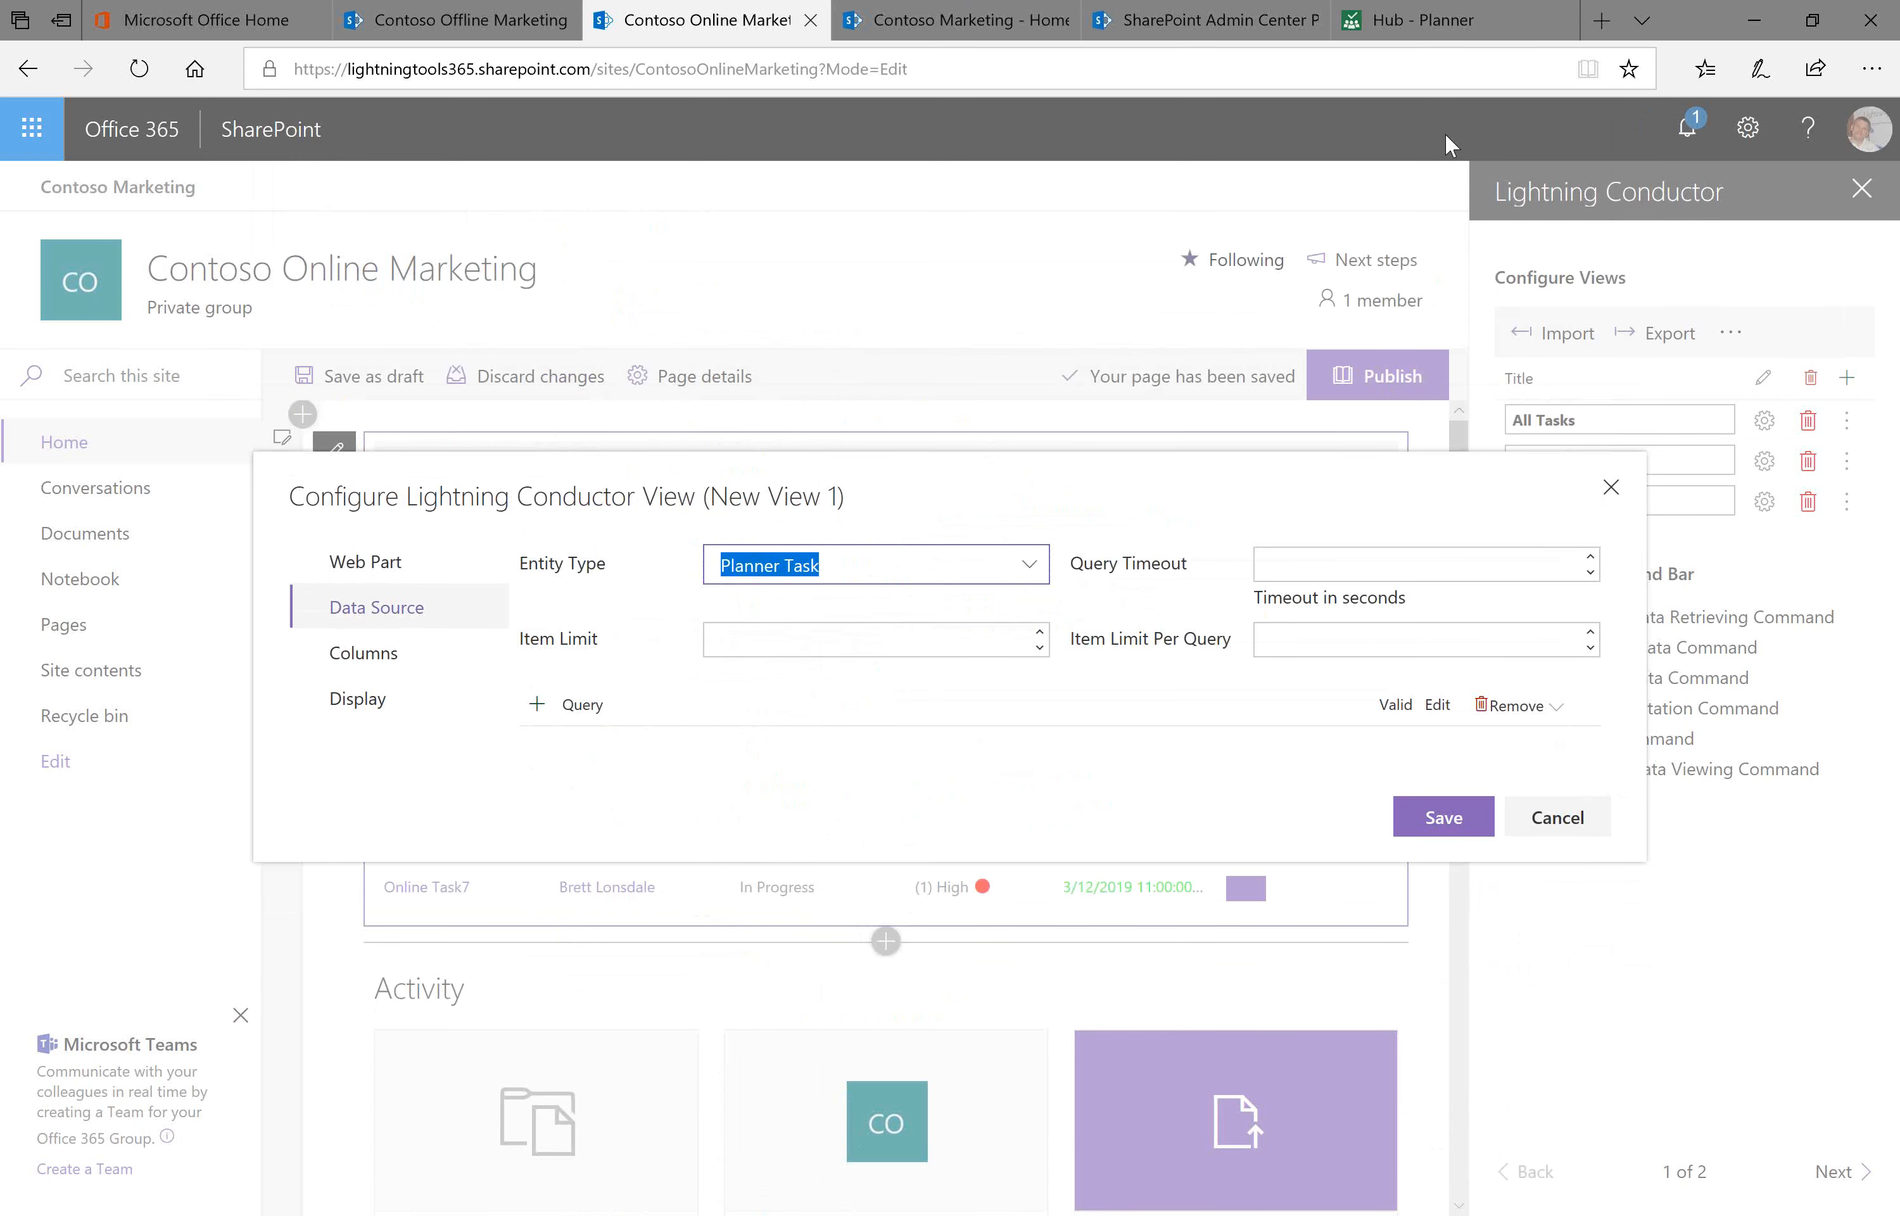
Switch to the Planner hub and look through the list of all plans
{"action": "left_click", "coordinate": [1435, 32]}
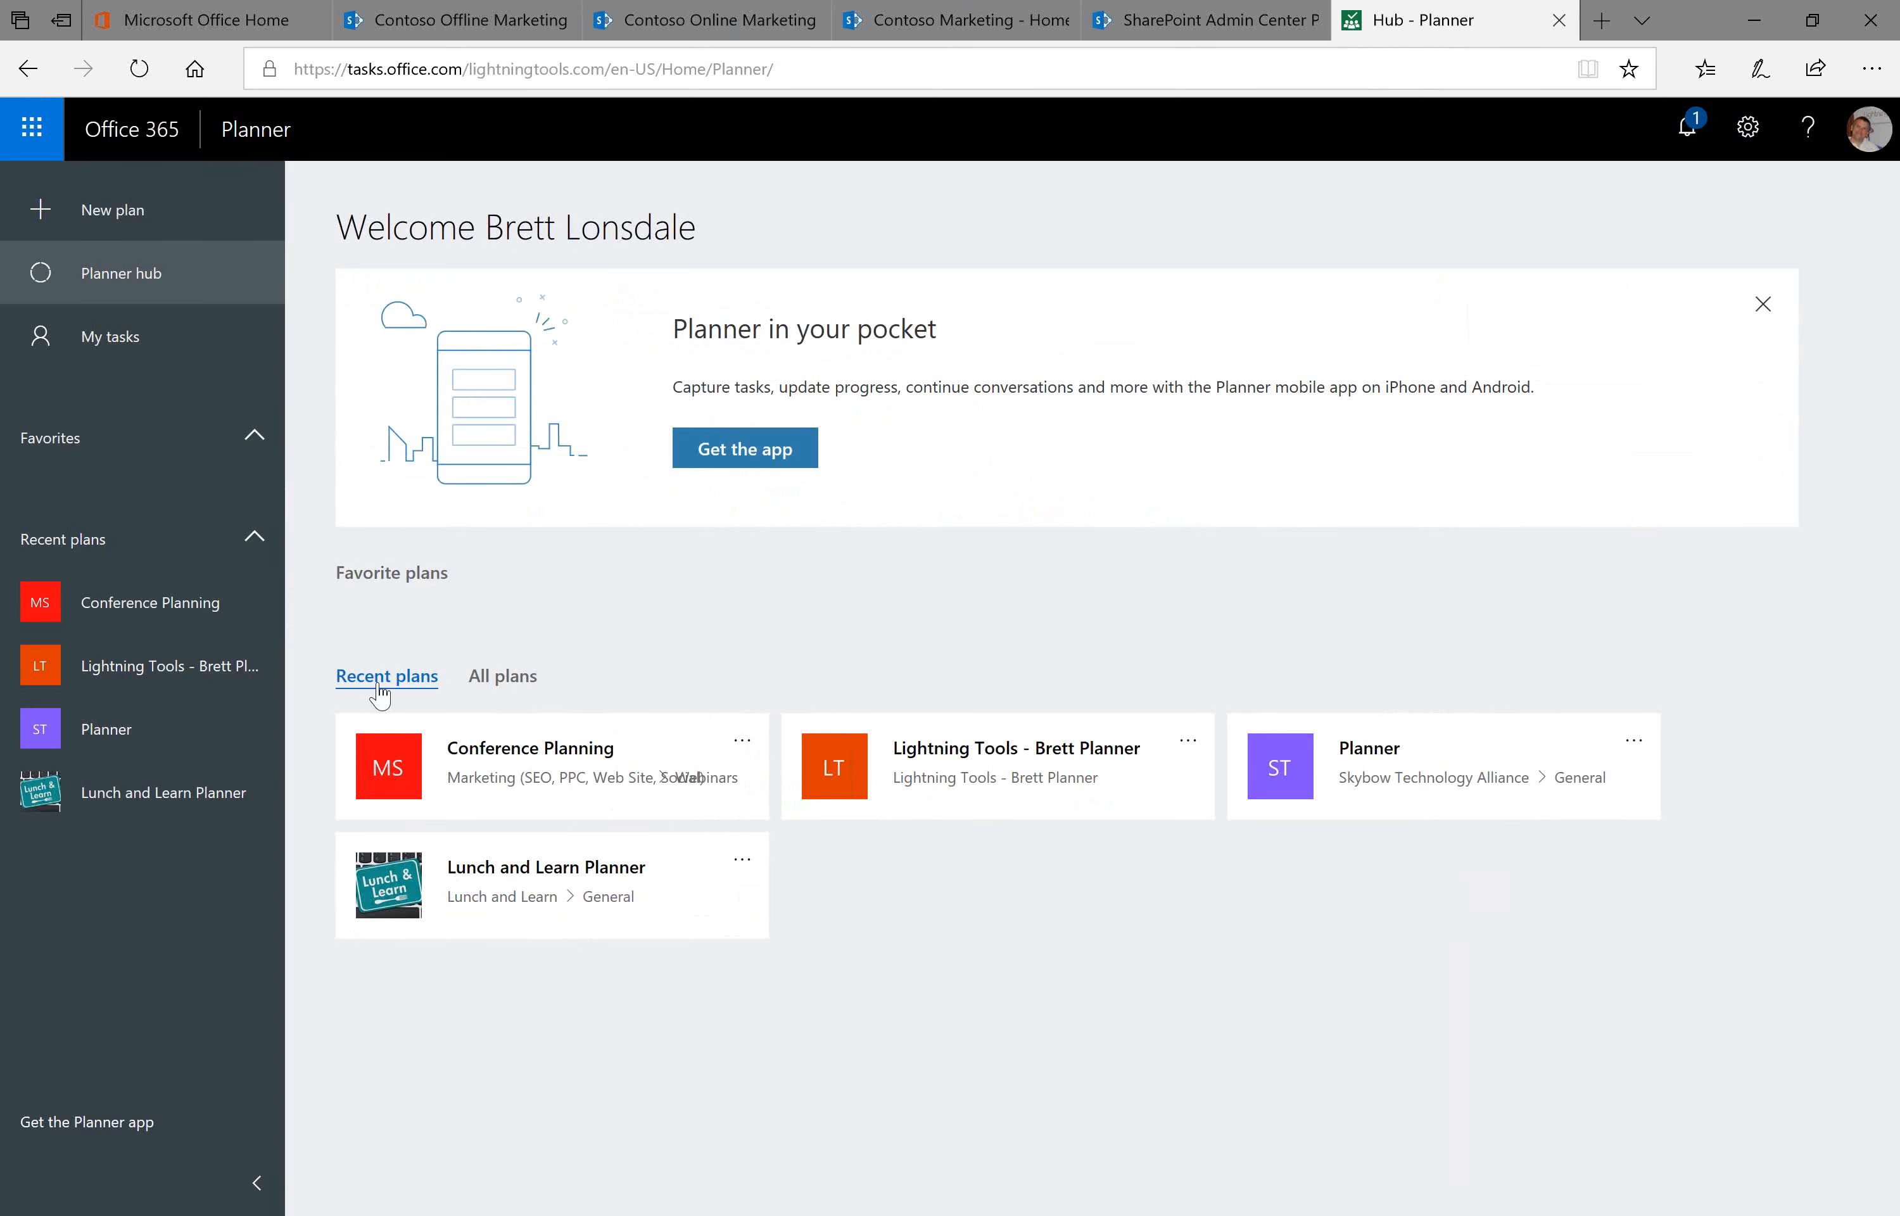
{"action": "left_click", "coordinate": [503, 679]}
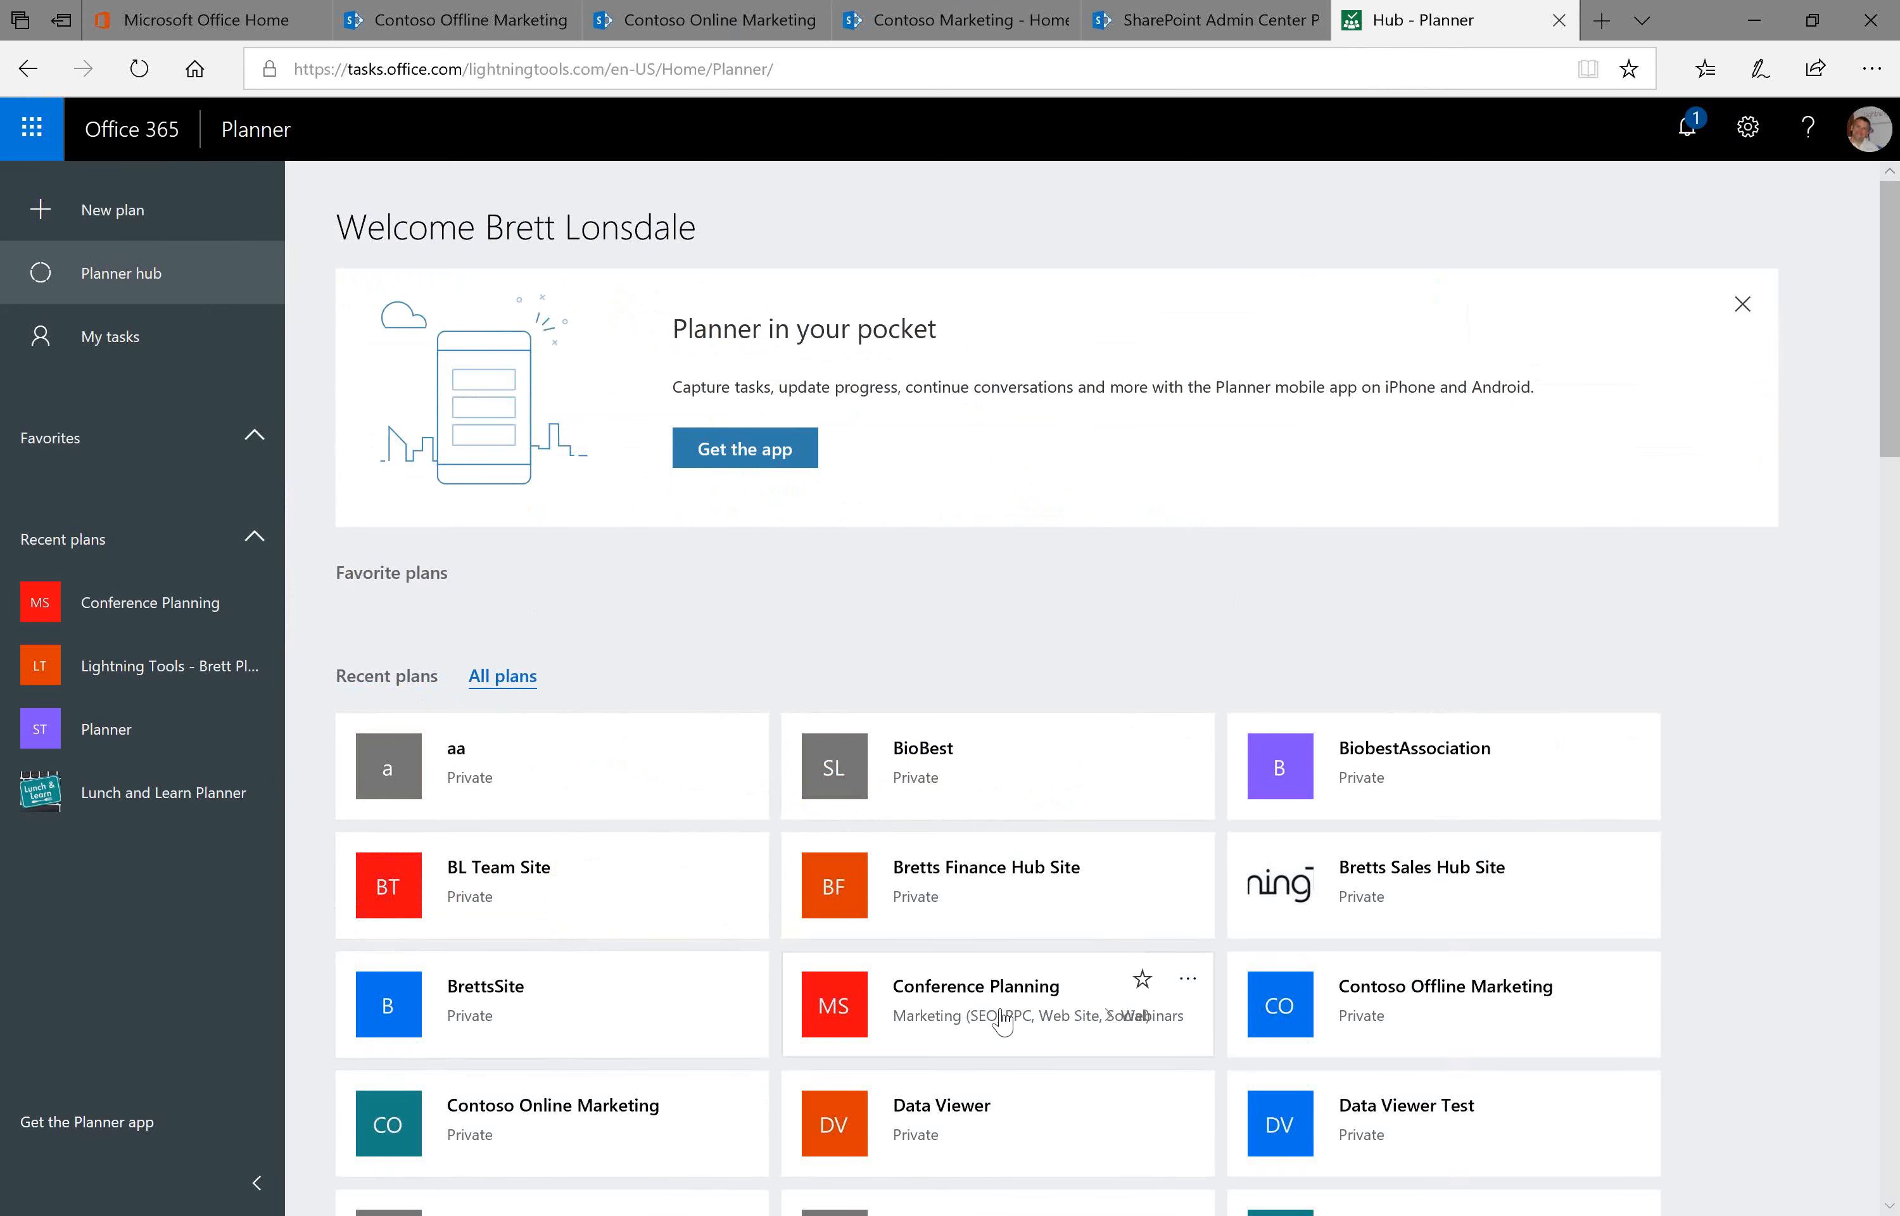
{"action": "scroll", "coordinate": [1118, 977], "scroll_direction": "down", "scroll_amount": 5}
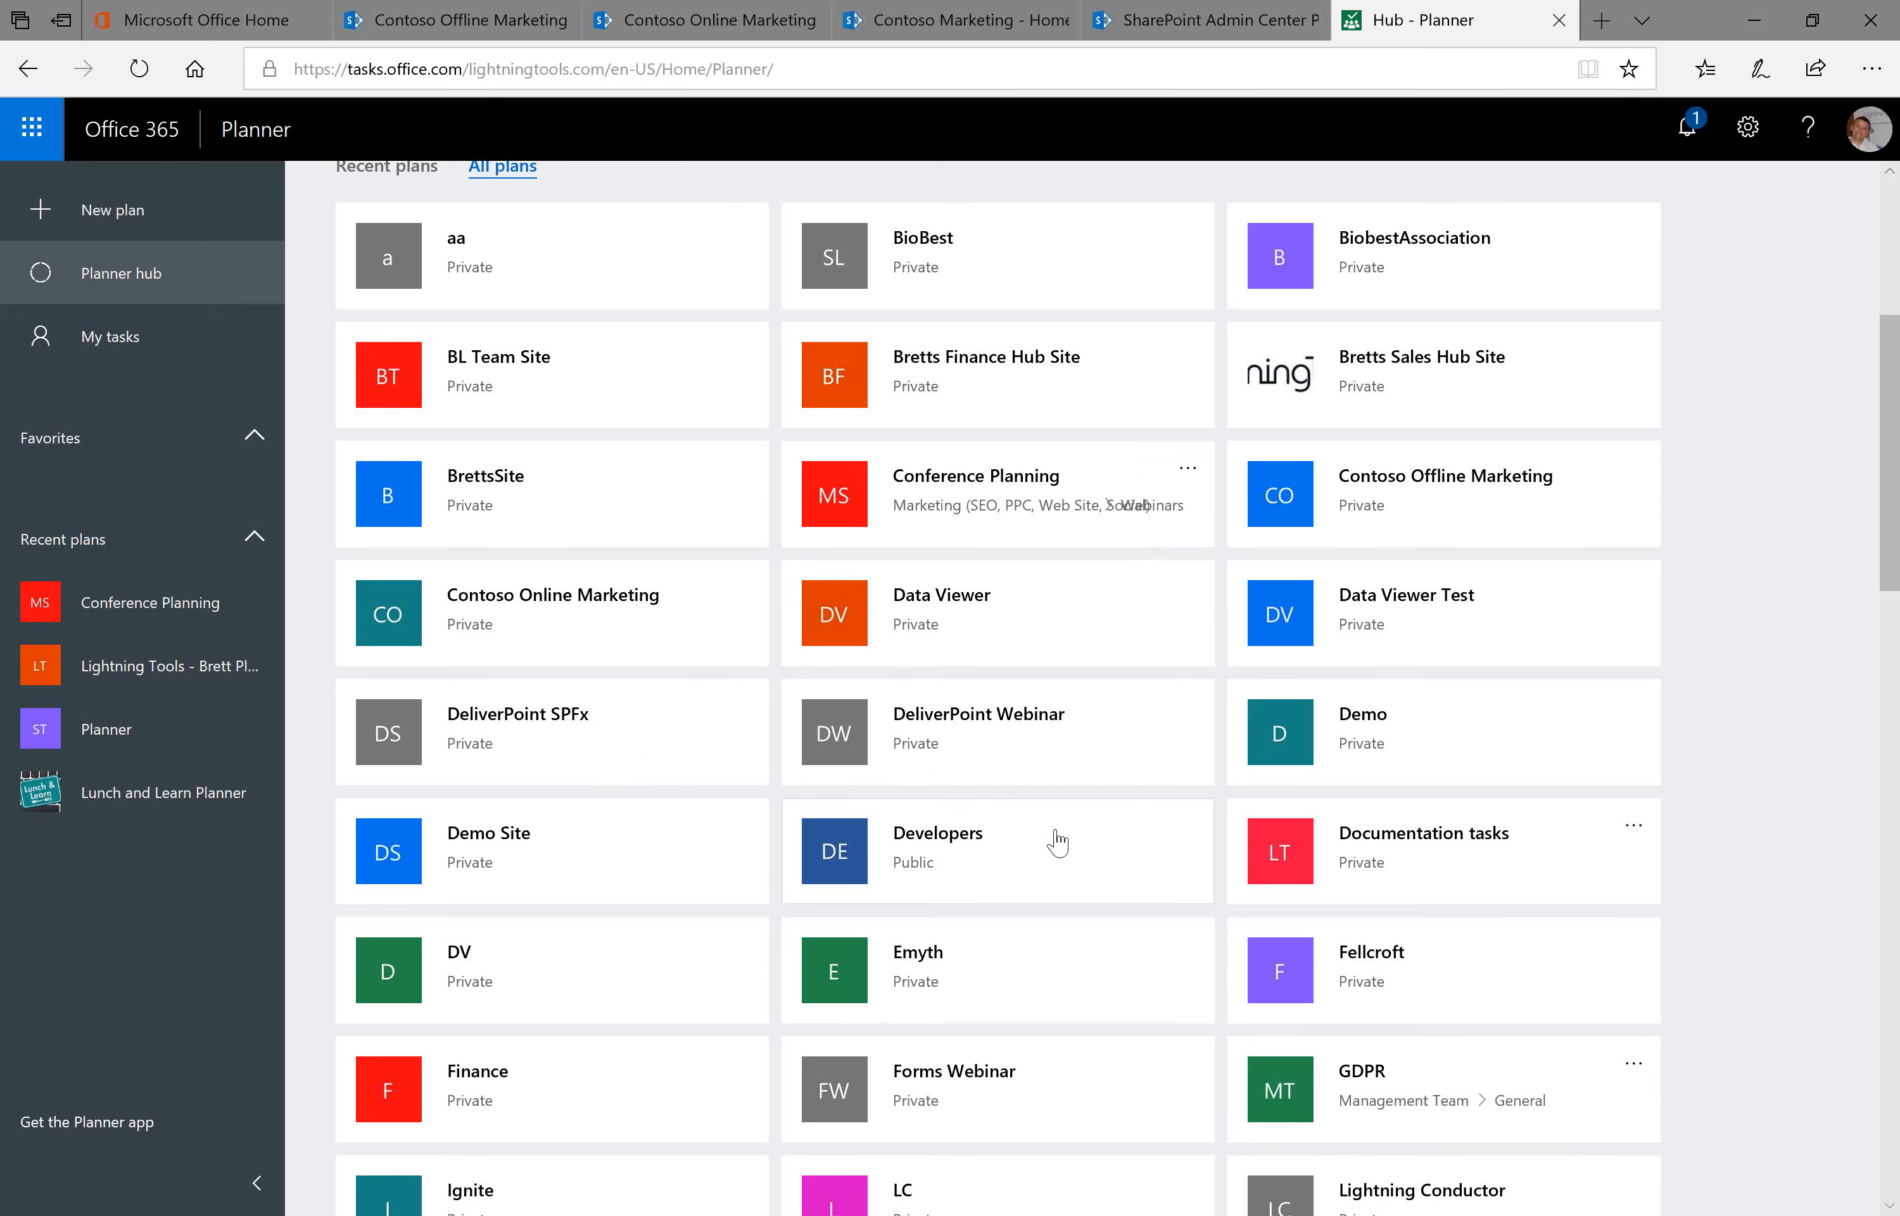
Open the aa plan's task board from the list of all plans
{"action": "scroll", "coordinate": [1052, 840], "scroll_direction": "up", "scroll_amount": 1}
{"action": "scroll", "coordinate": [1050, 841], "scroll_direction": "up", "scroll_amount": 6}
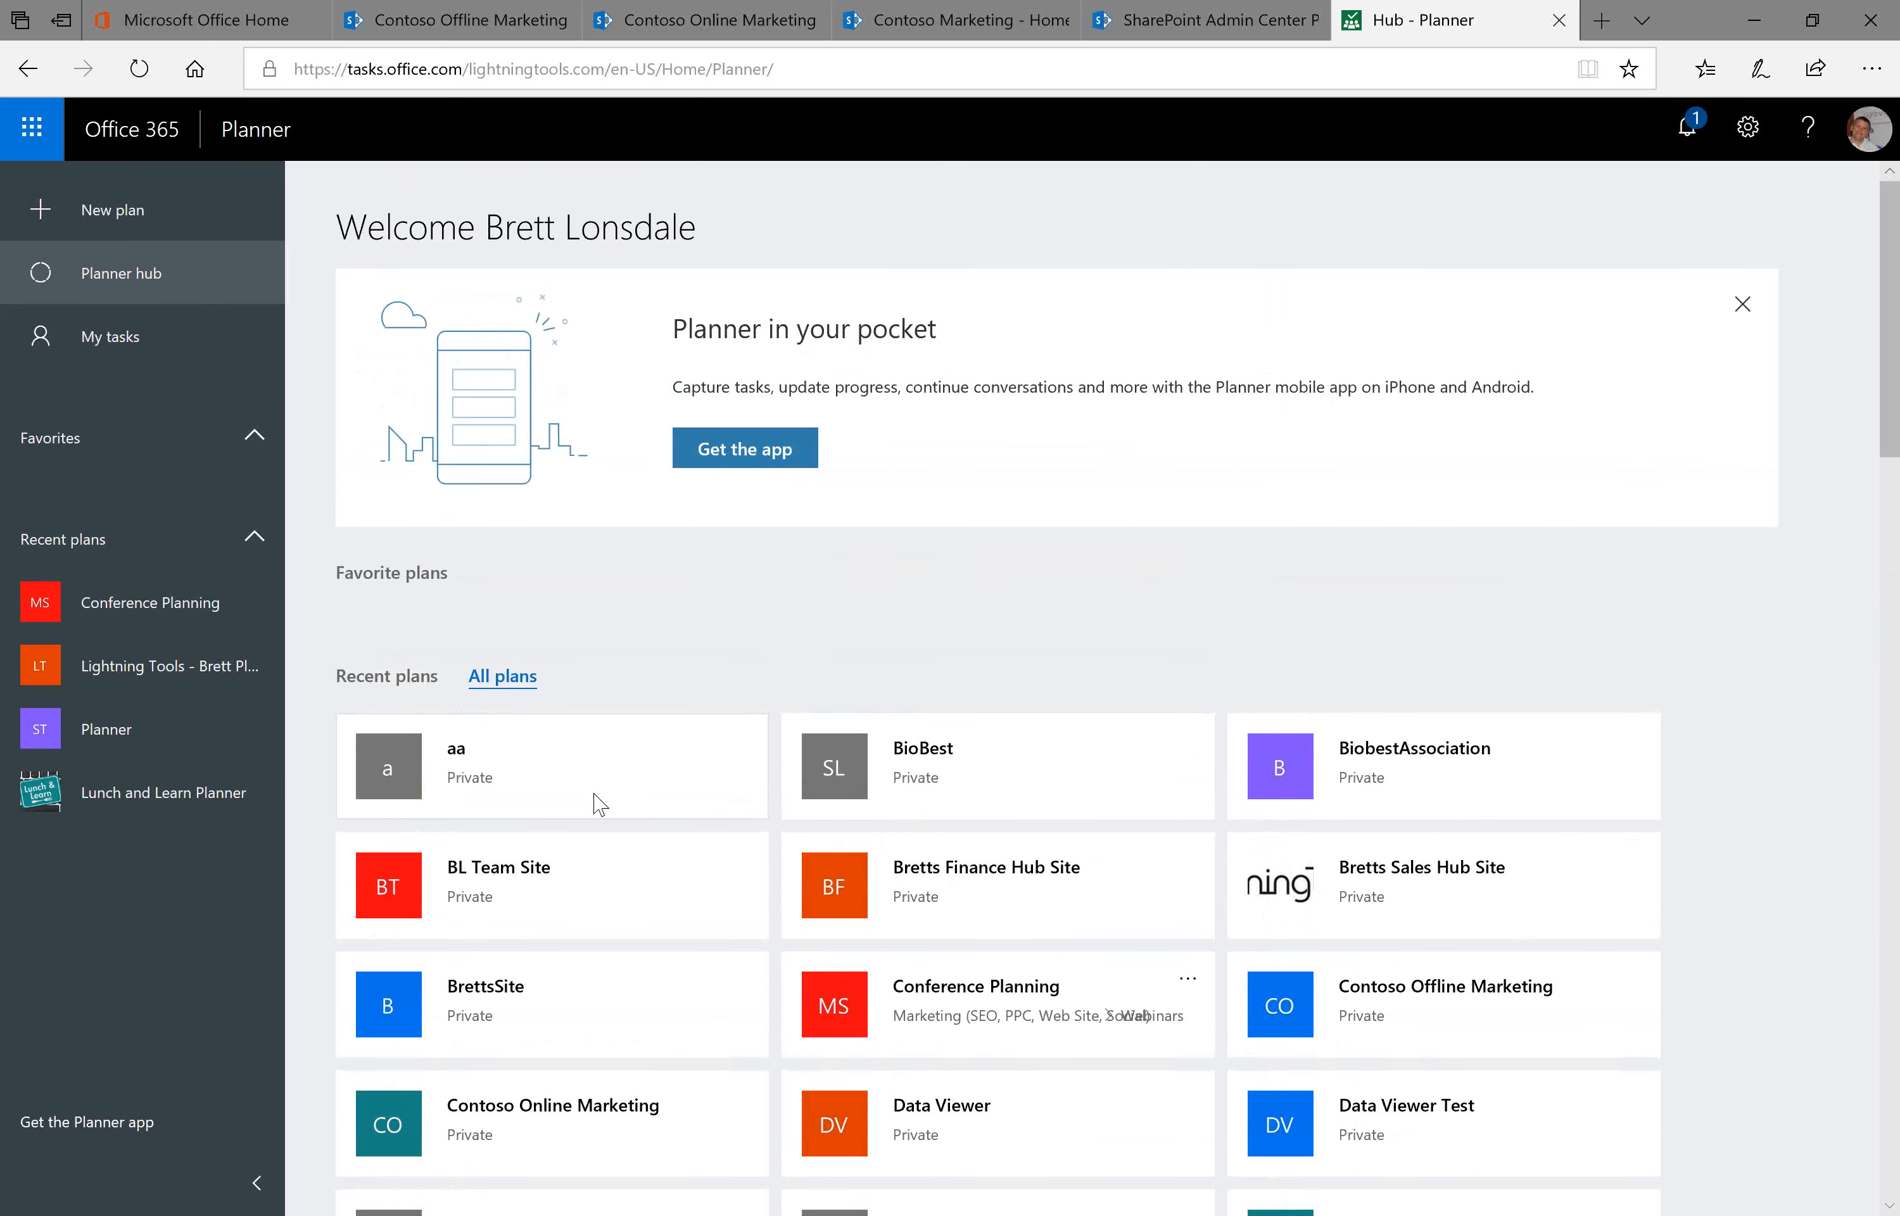
{"action": "left_click", "coordinate": [599, 801]}
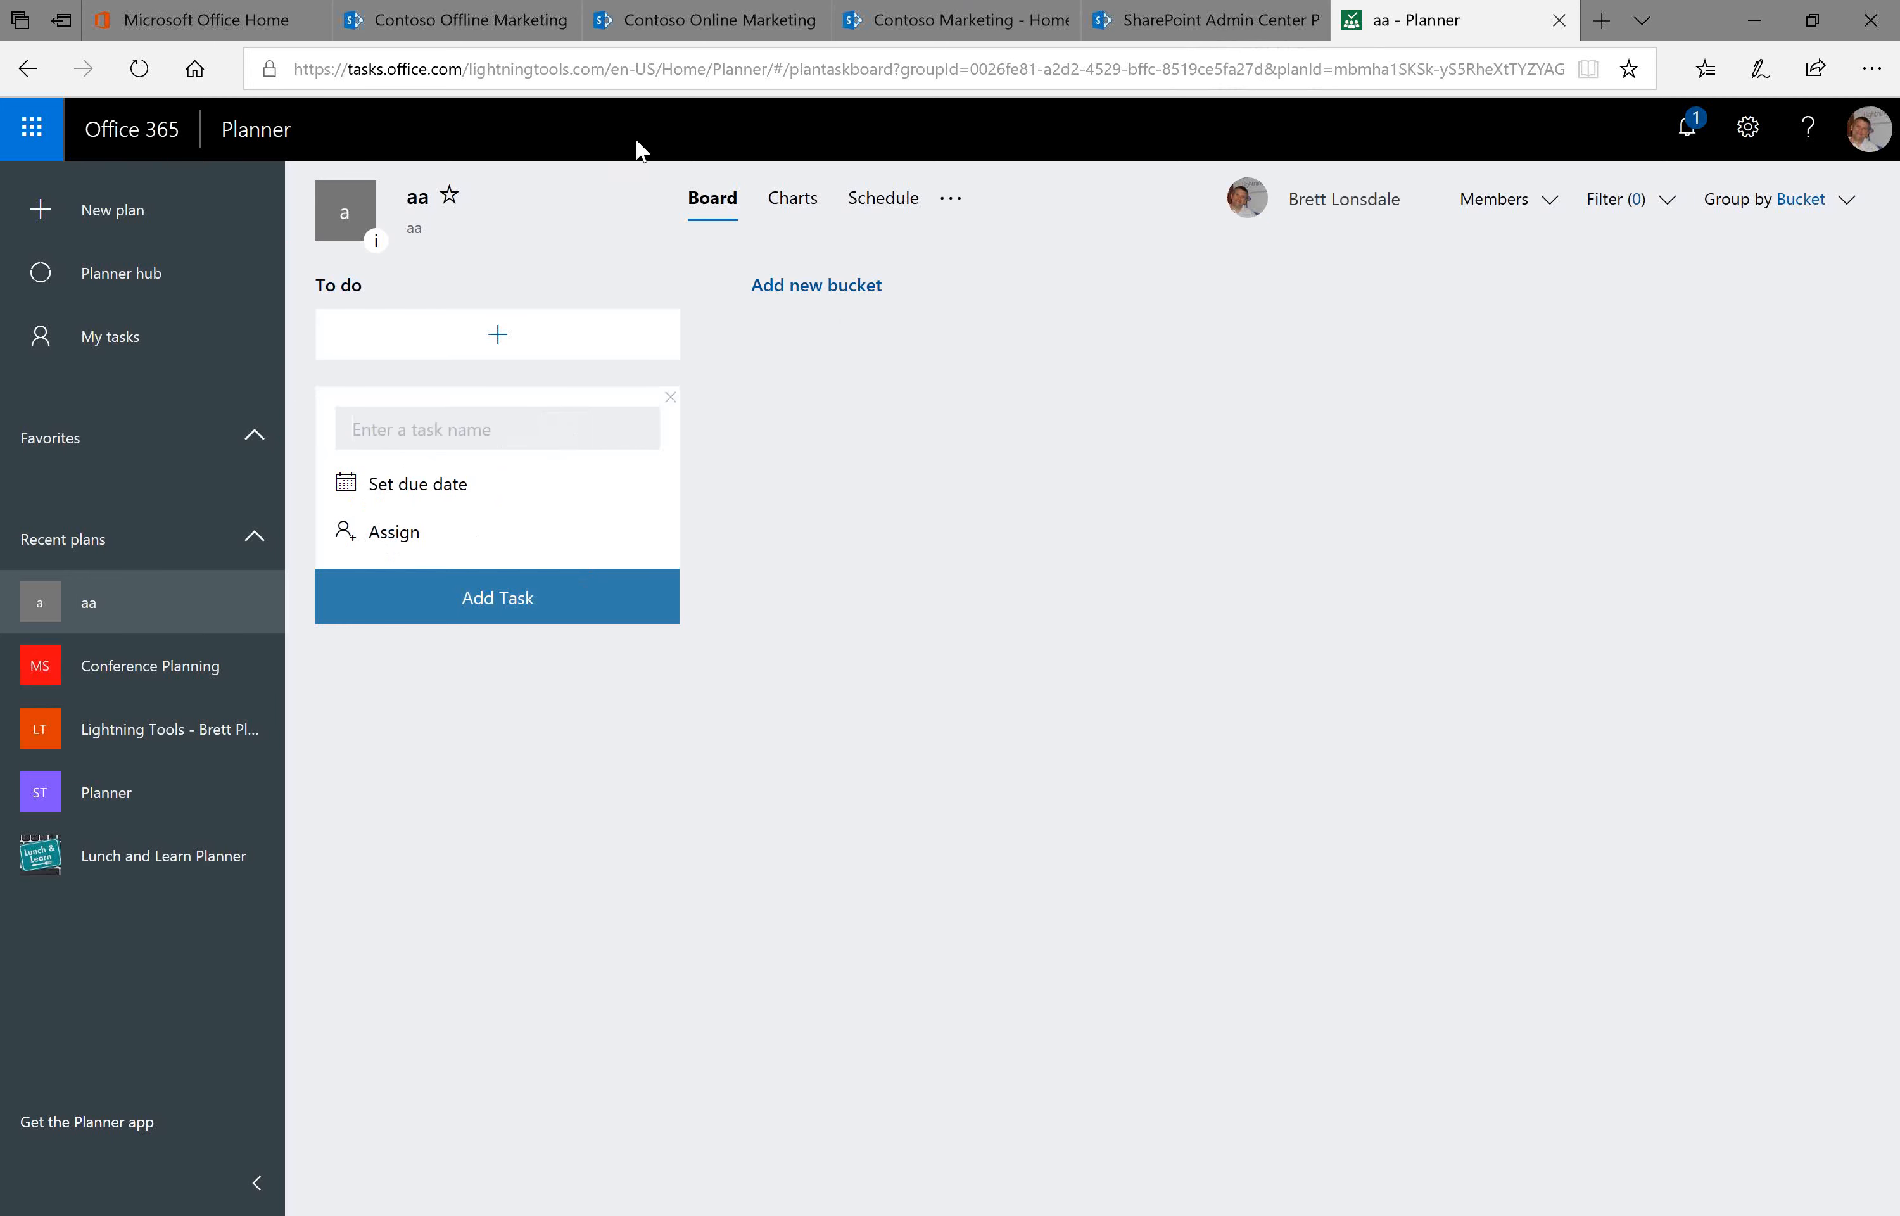
Return to the Contoso Online Marketing page and add a predefined User planner tasks query to the view's data source, leaving User blank
{"action": "left_click", "coordinate": [938, 30]}
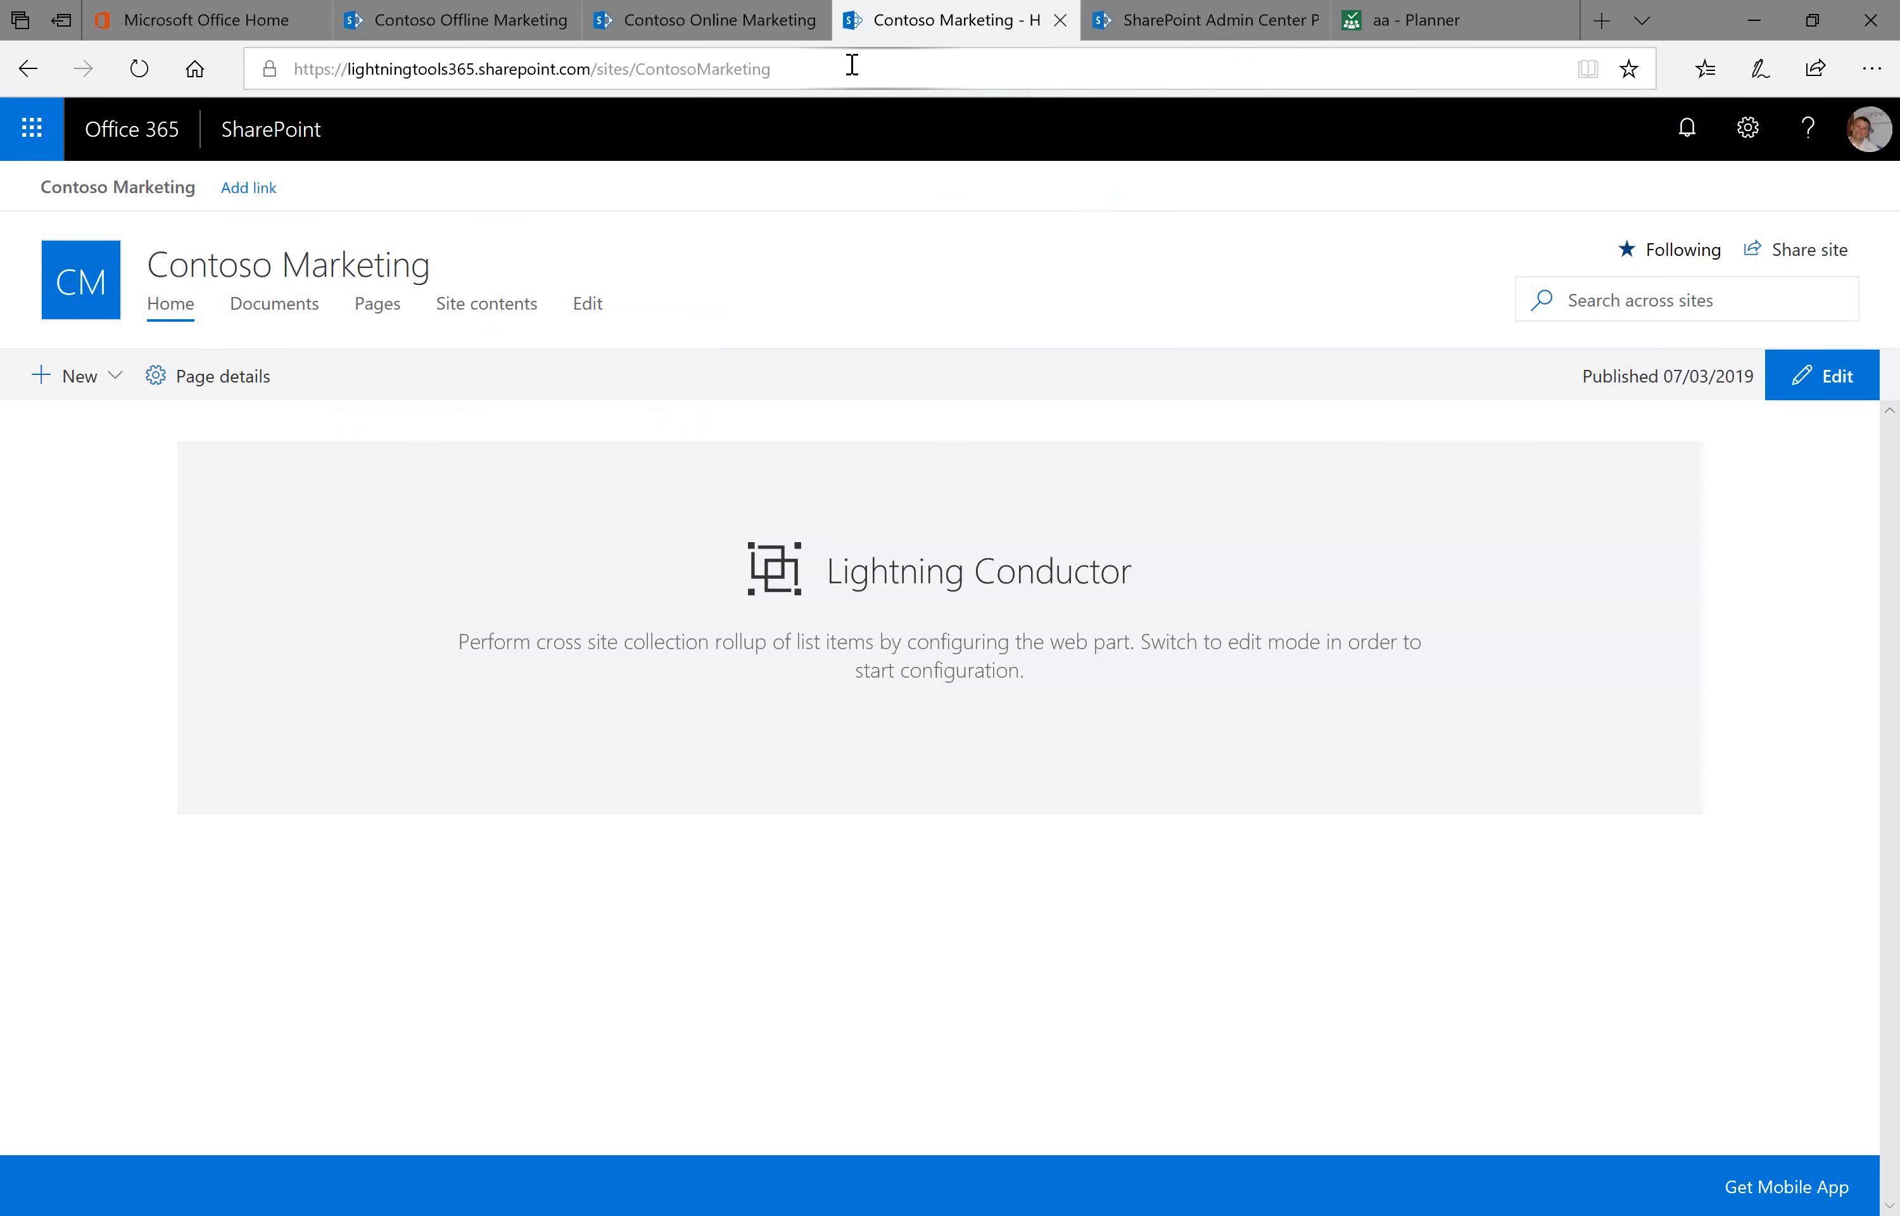
{"action": "left_click", "coordinate": [667, 22]}
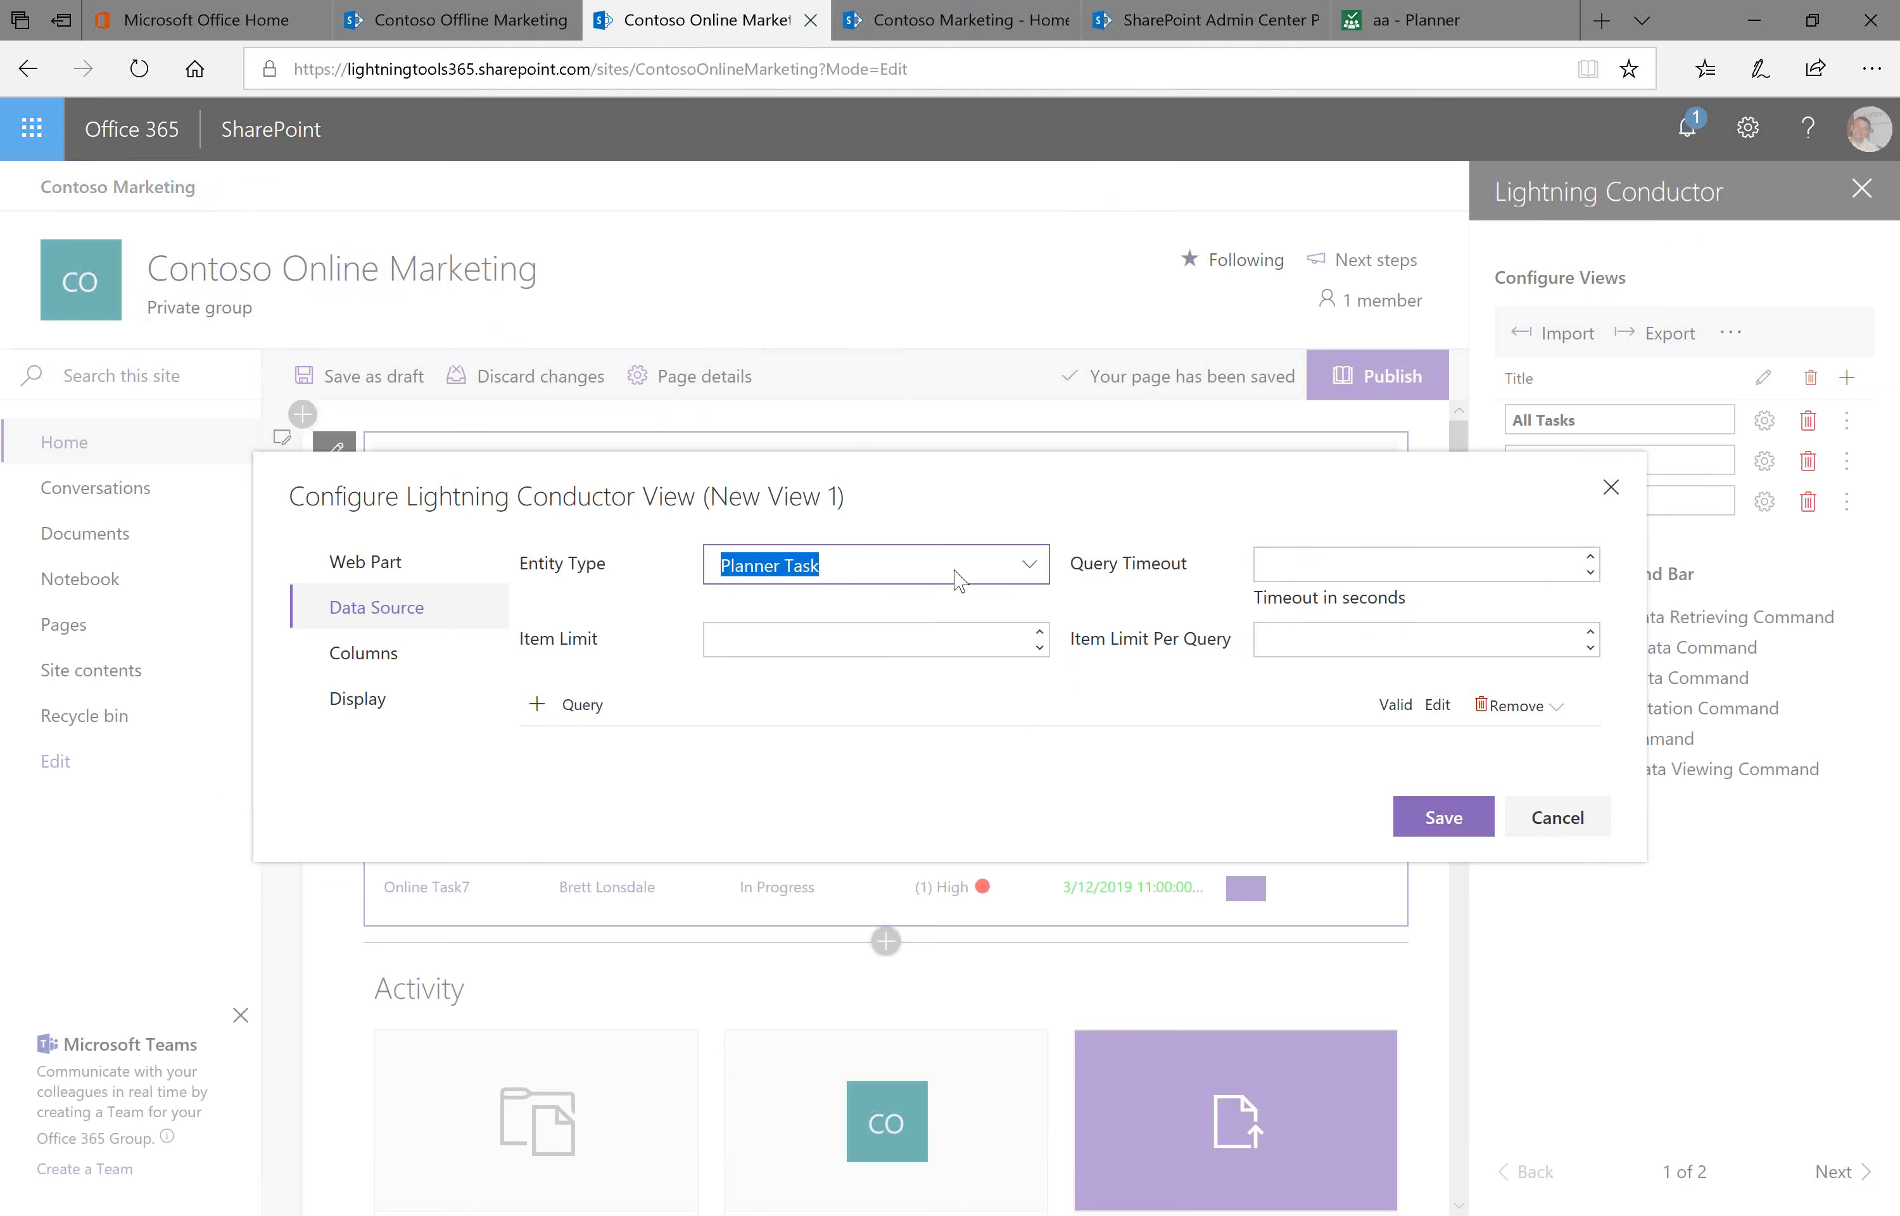
{"action": "left_click", "coordinate": [537, 705]}
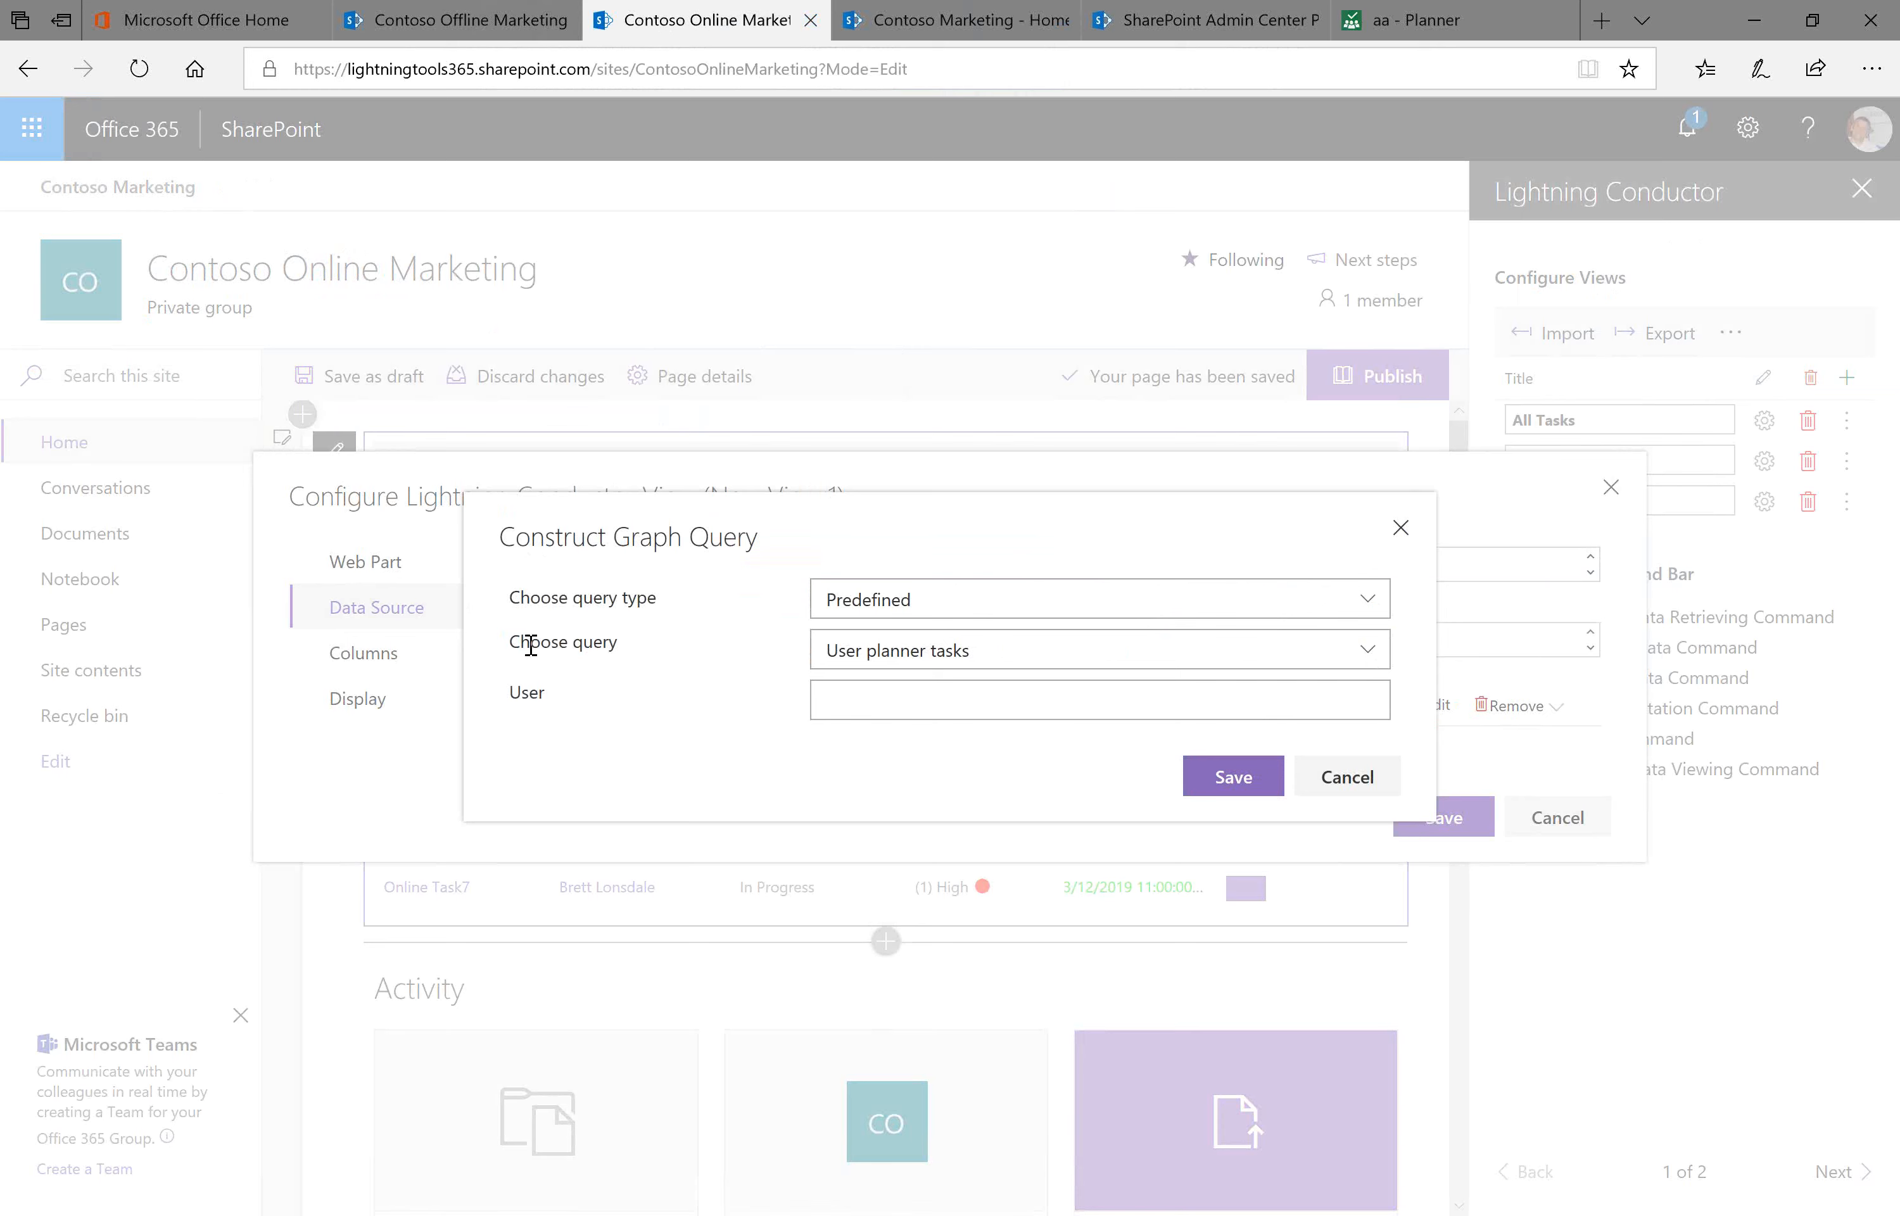
{"action": "left_click", "coordinate": [958, 656]}
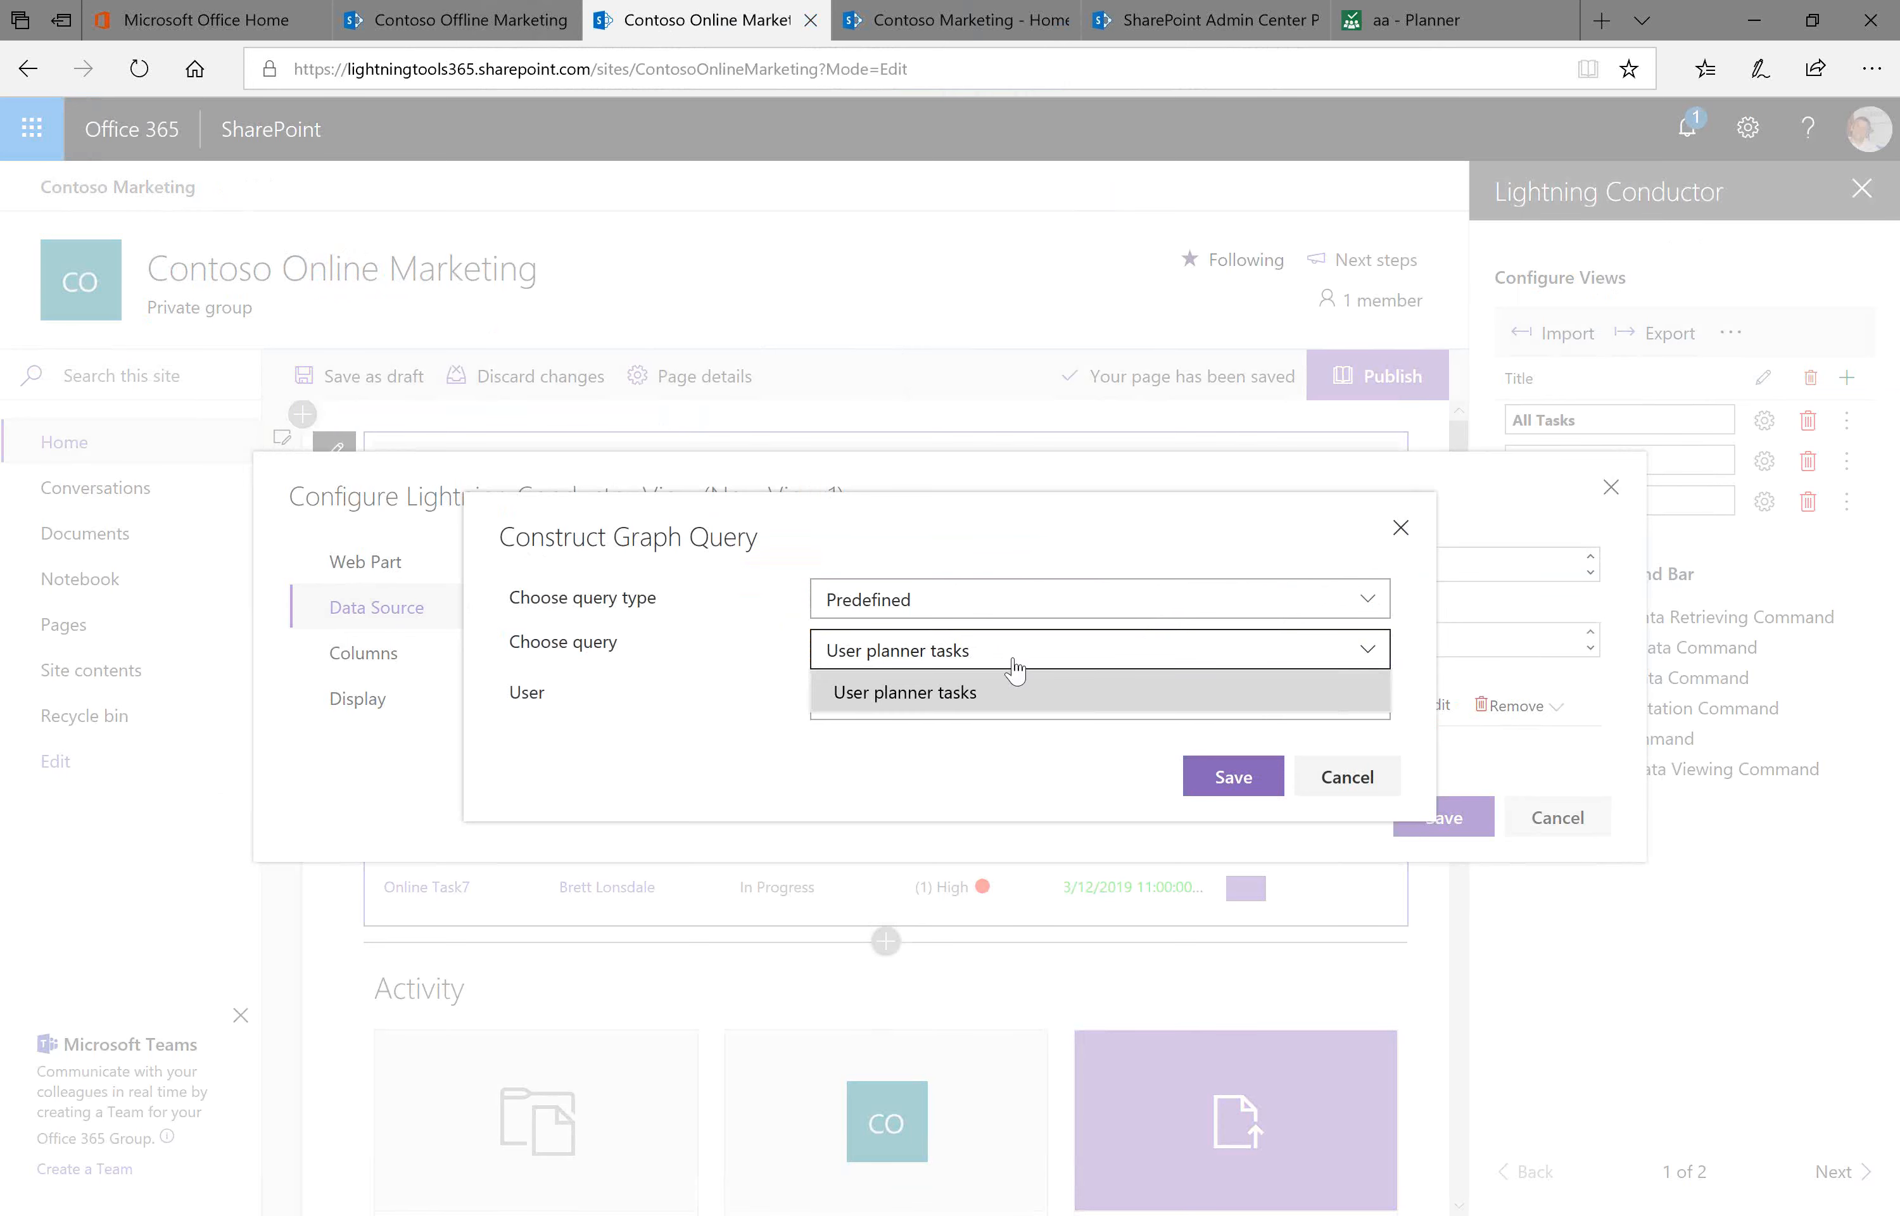
{"action": "left_click", "coordinate": [990, 693]}
{"action": "left_click", "coordinate": [1062, 697]}
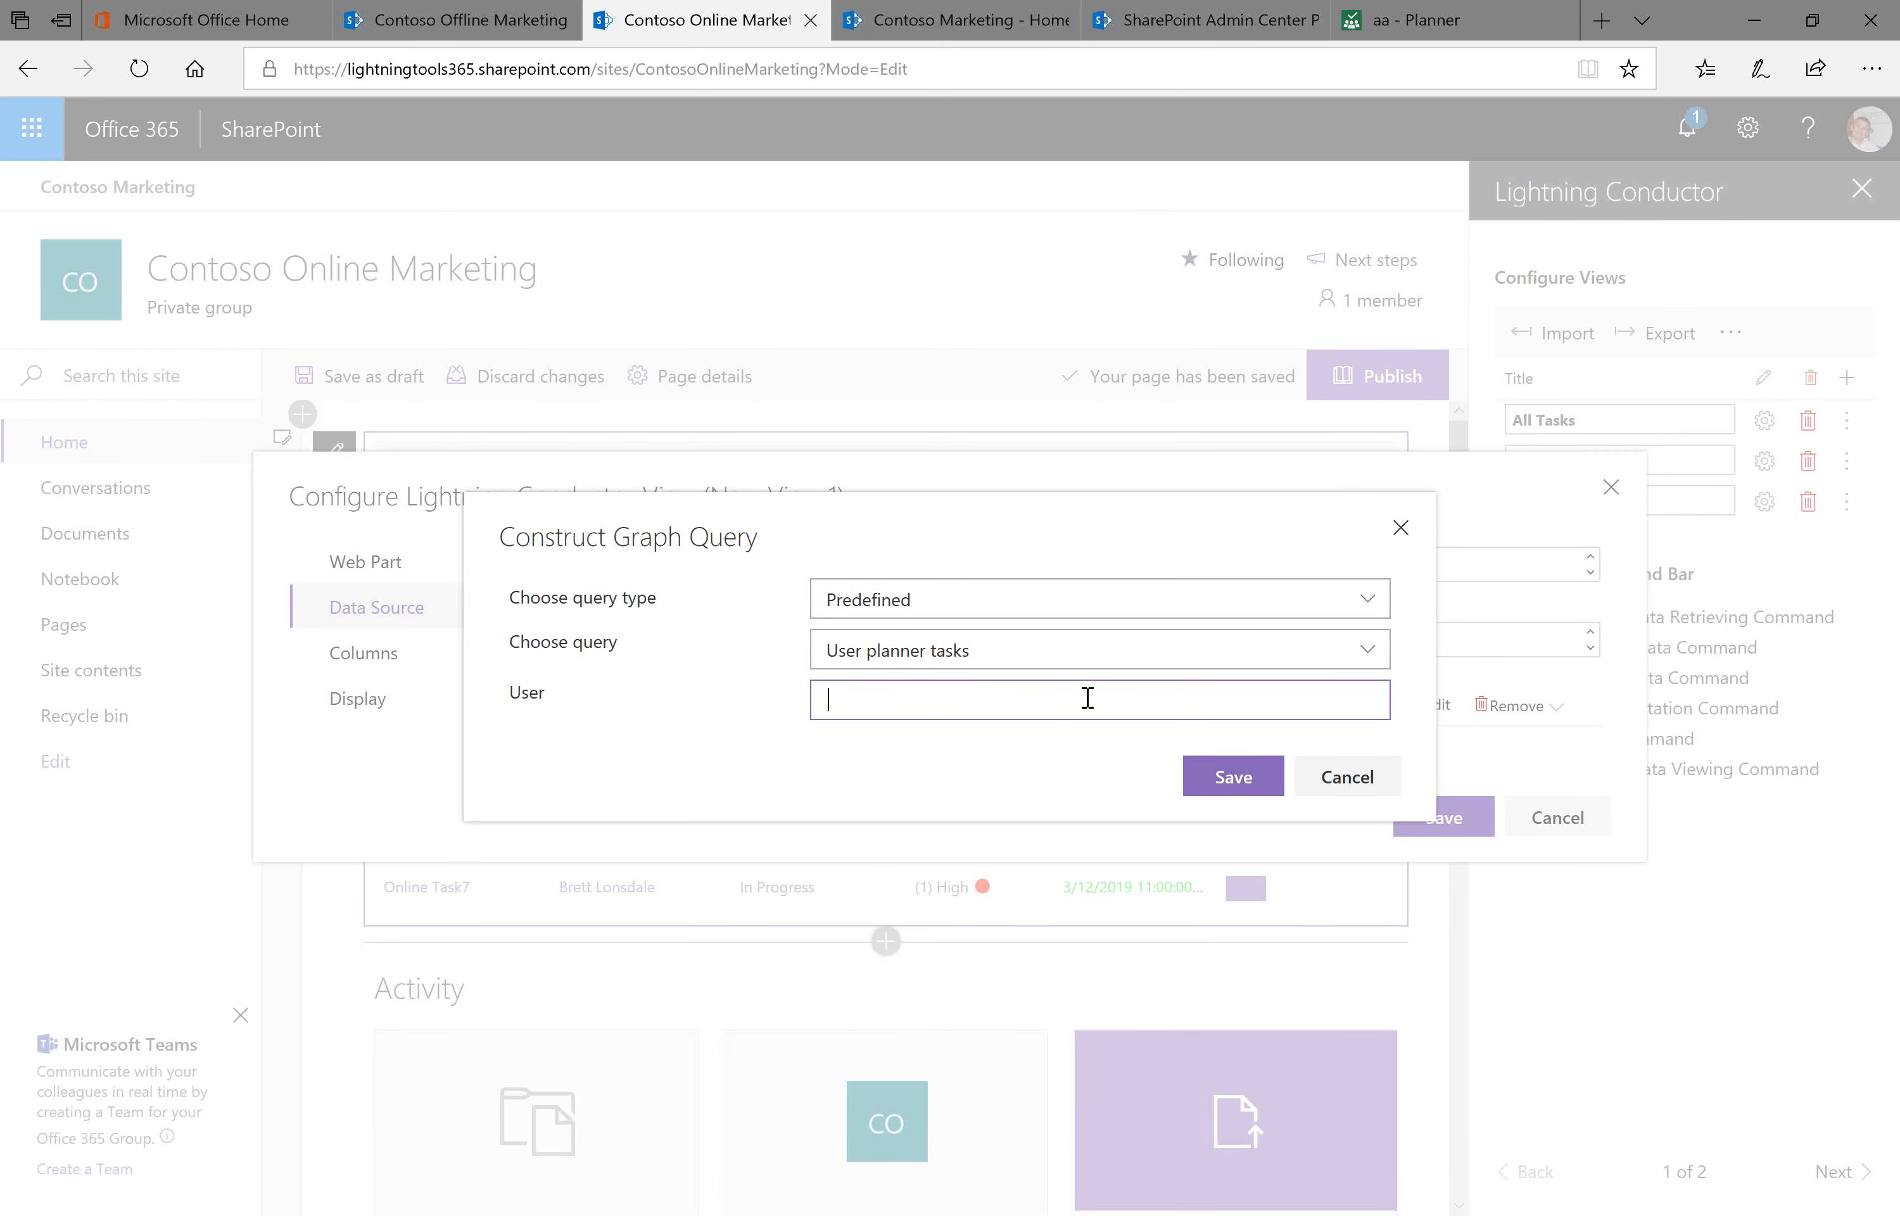
{"action": "left_click", "coordinate": [1219, 790]}
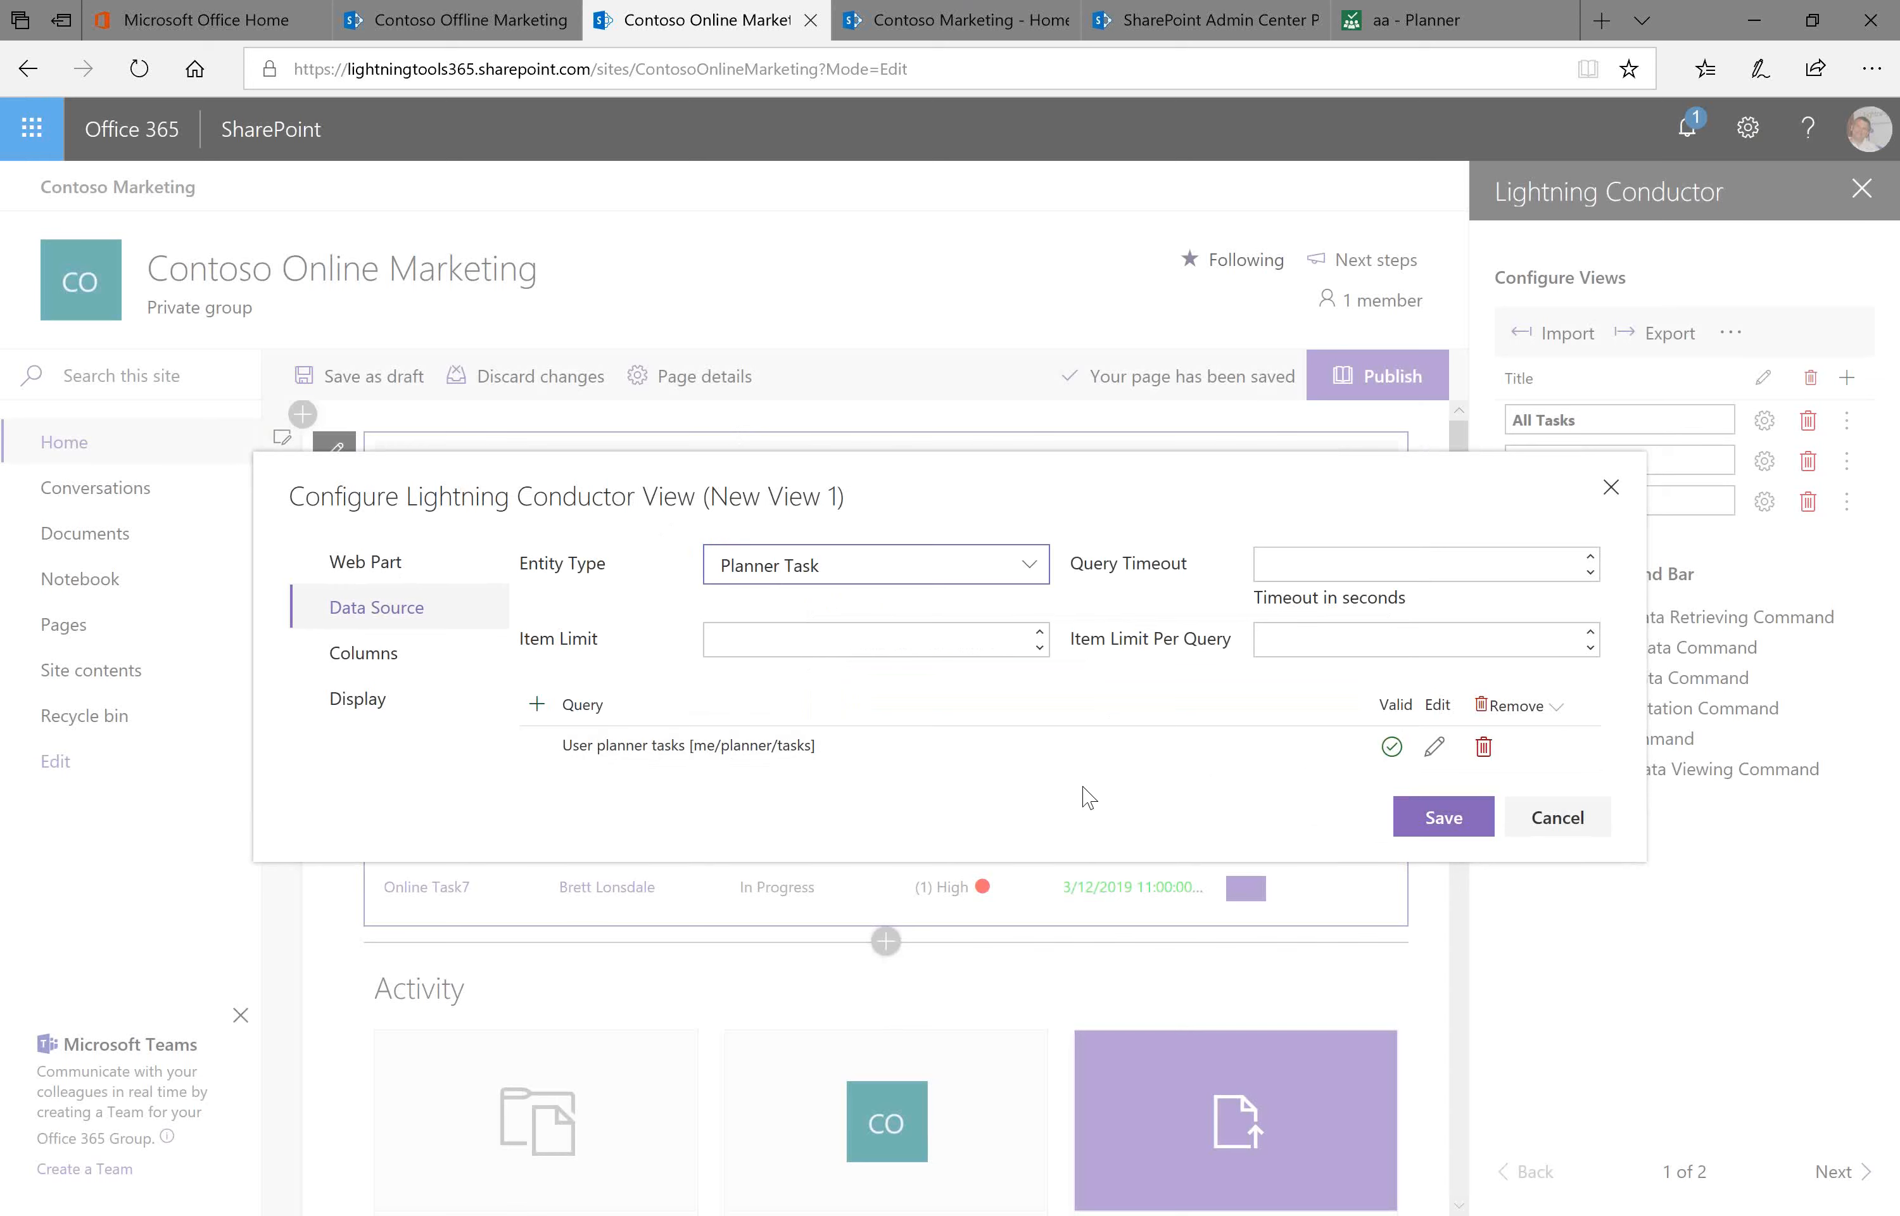
Try the Custom query type on the planner tasks query, switch it back to Predefined, and save the query
{"action": "left_click", "coordinate": [1435, 748]}
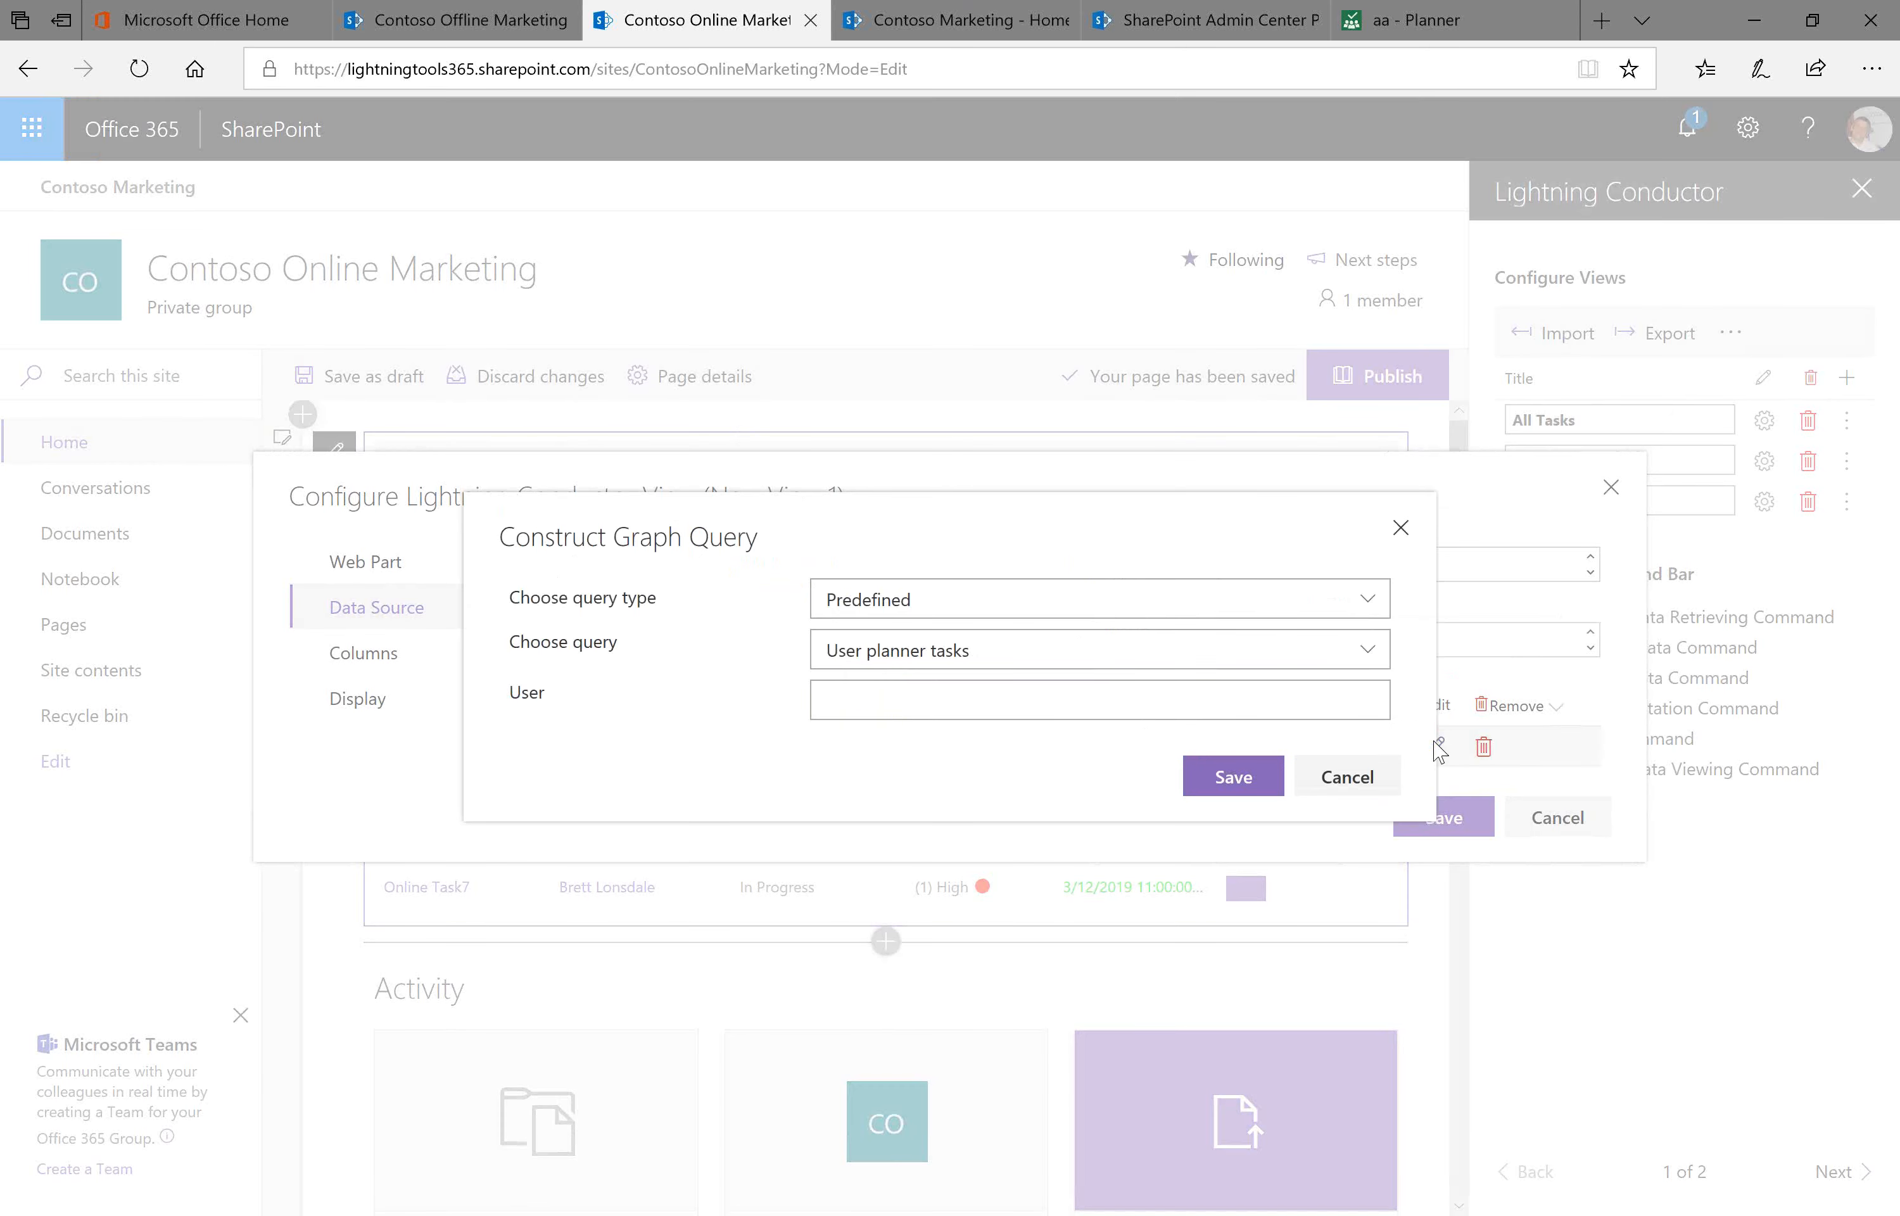
{"action": "left_click", "coordinate": [1060, 606]}
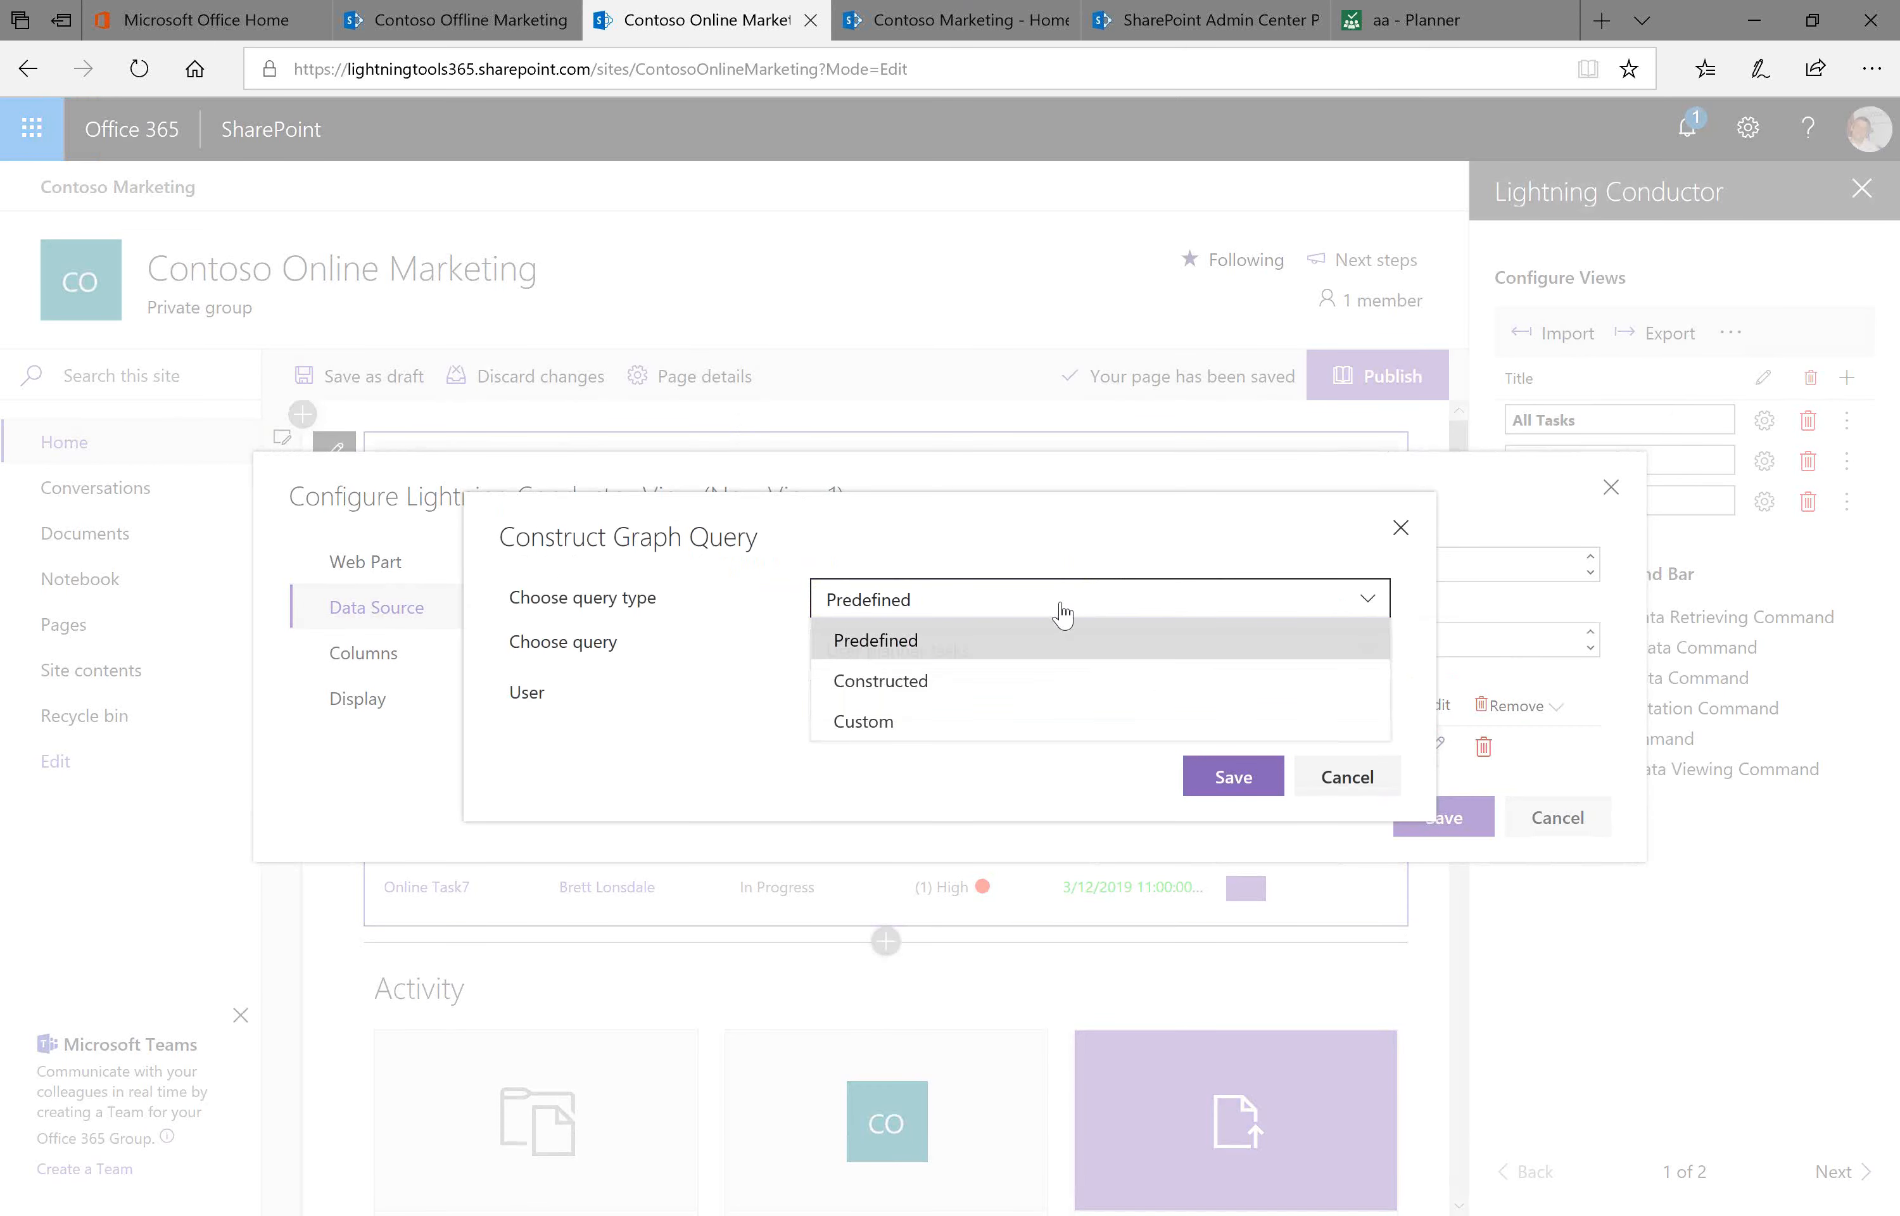
{"action": "left_click", "coordinate": [941, 721]}
{"action": "left_click", "coordinate": [892, 677]}
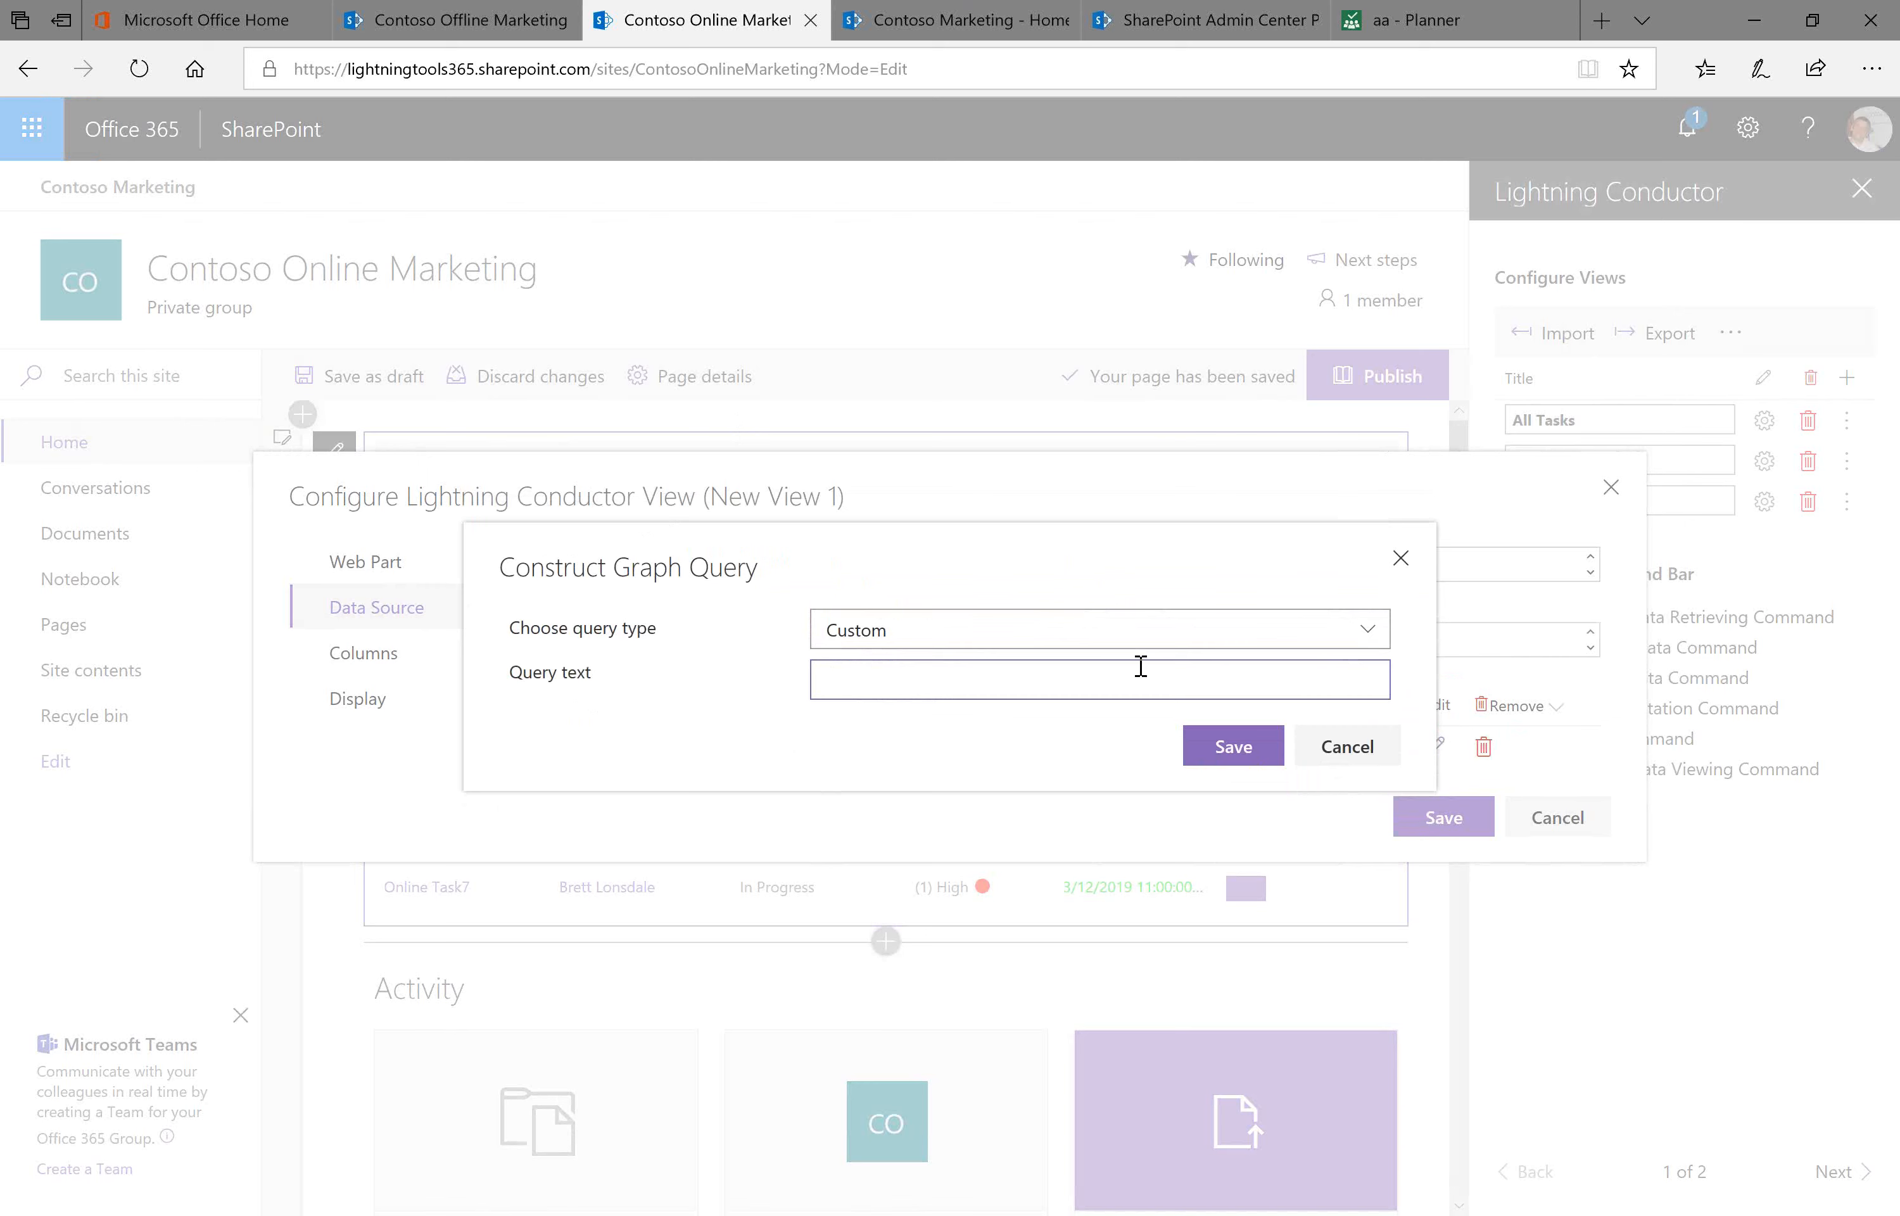
{"action": "left_click", "coordinate": [1198, 638]}
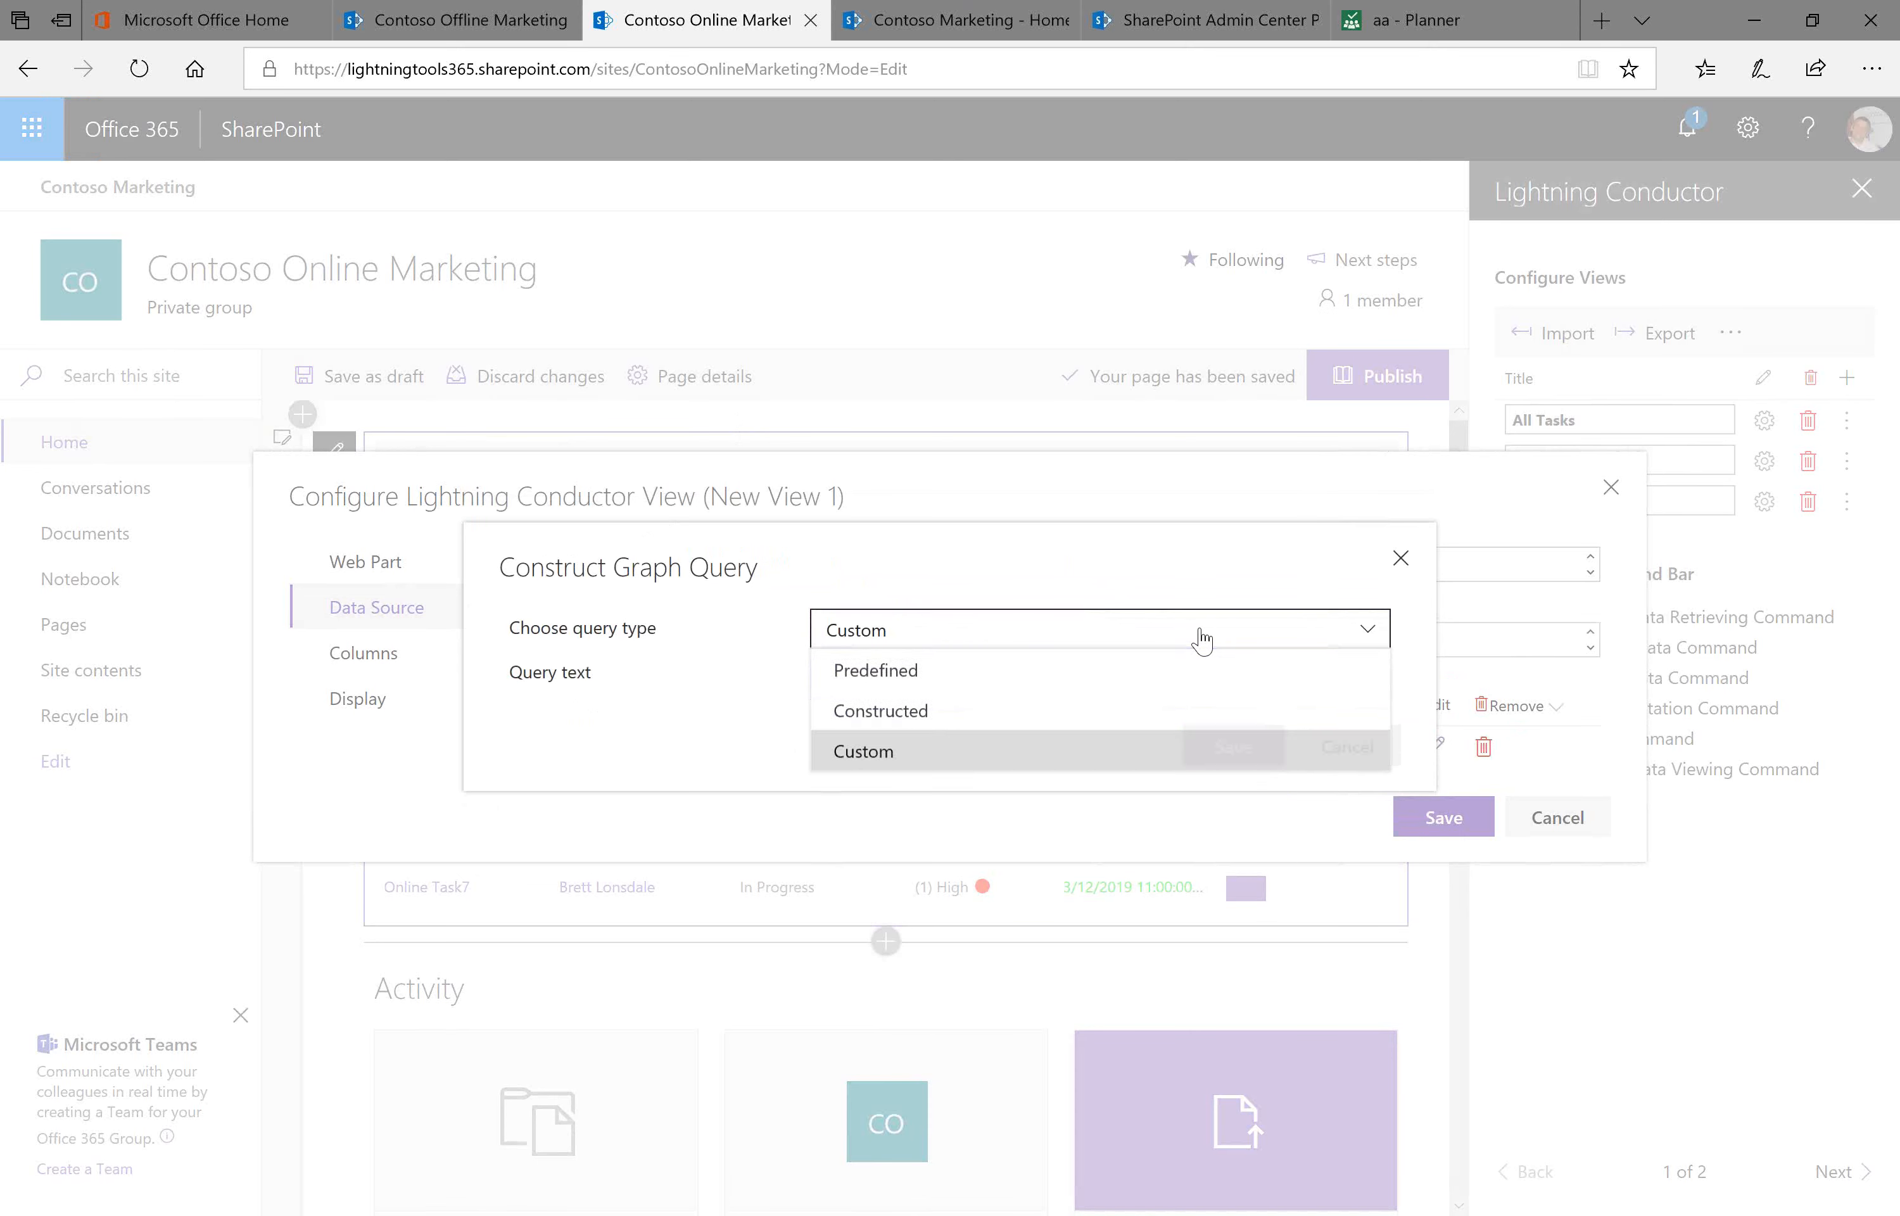
{"action": "left_click", "coordinate": [938, 688]}
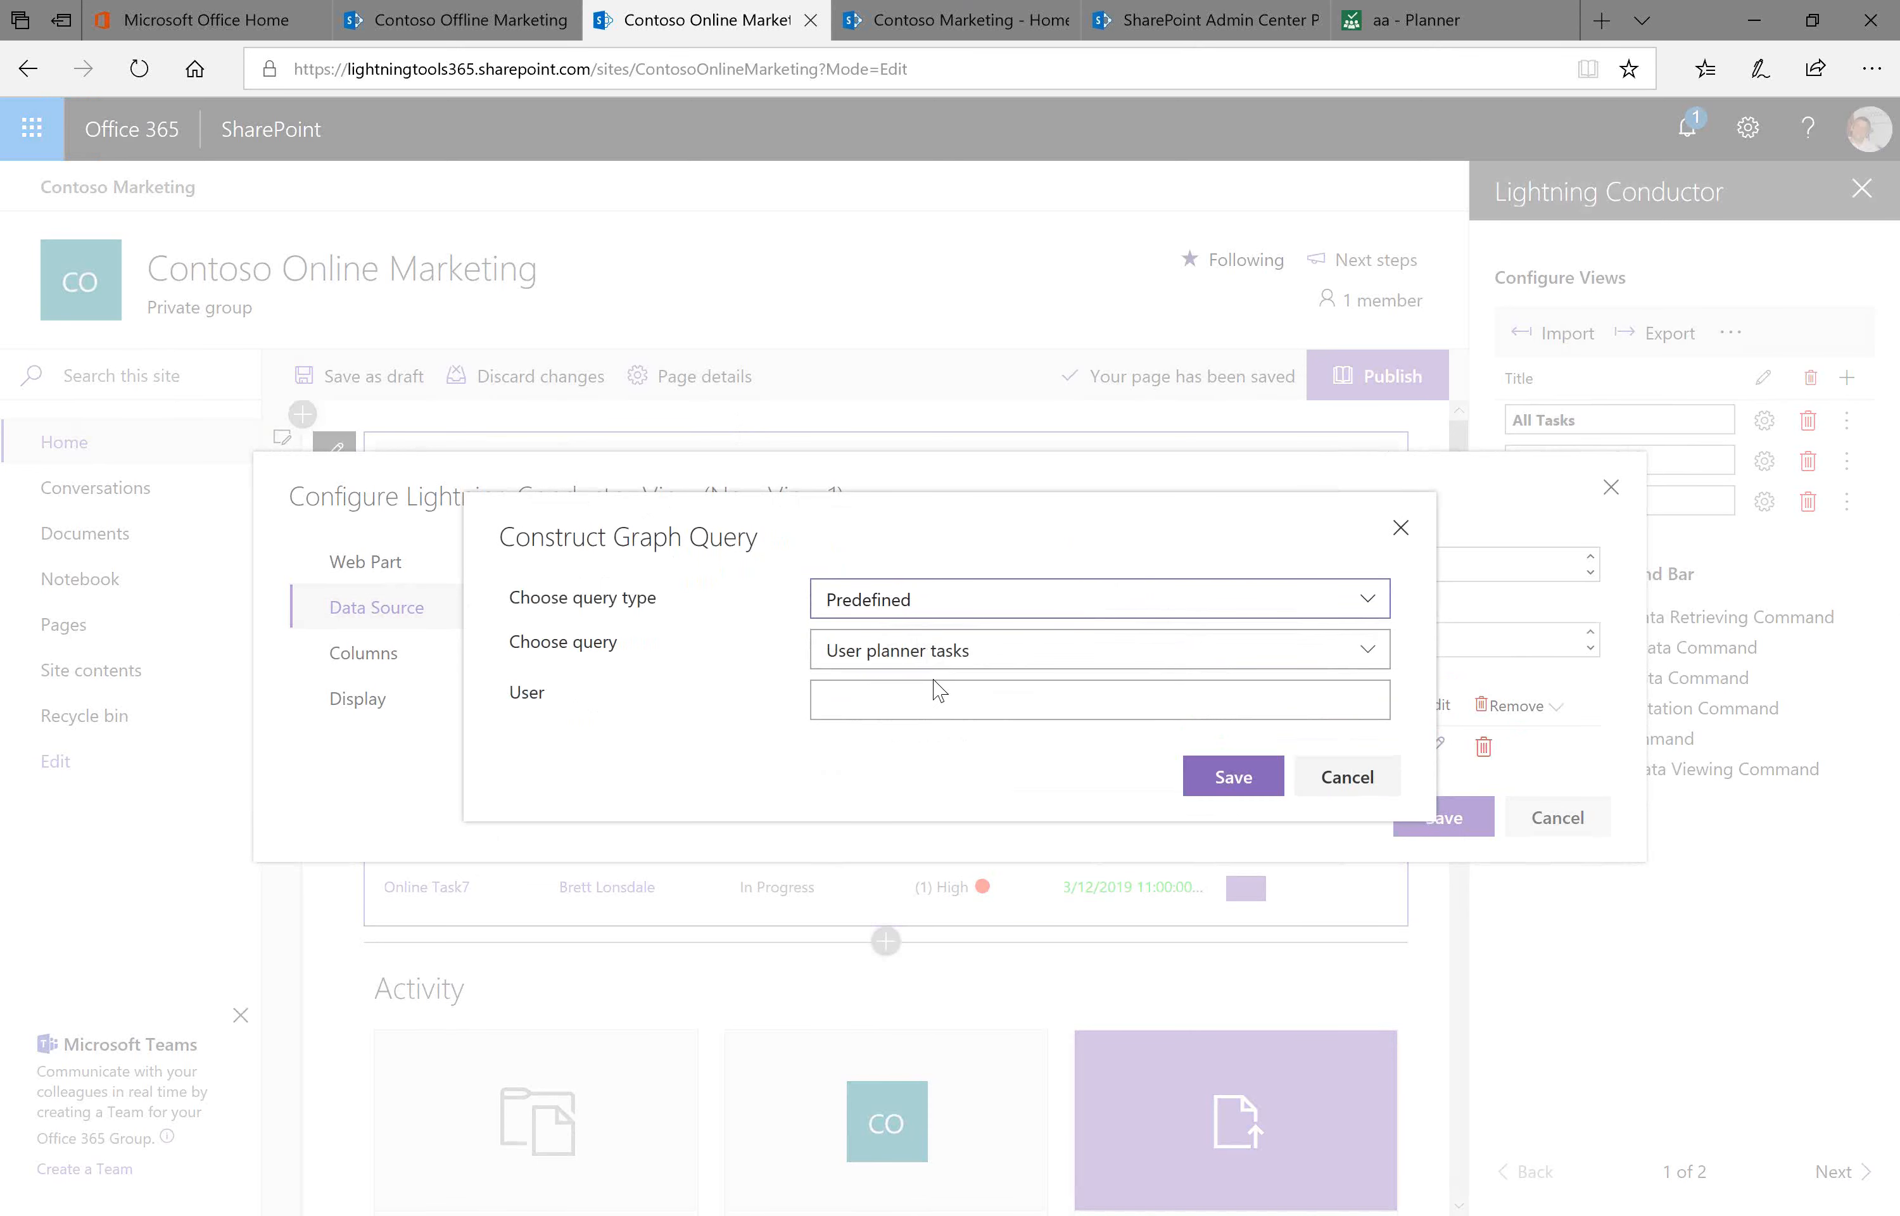
{"action": "left_click", "coordinate": [1224, 798]}
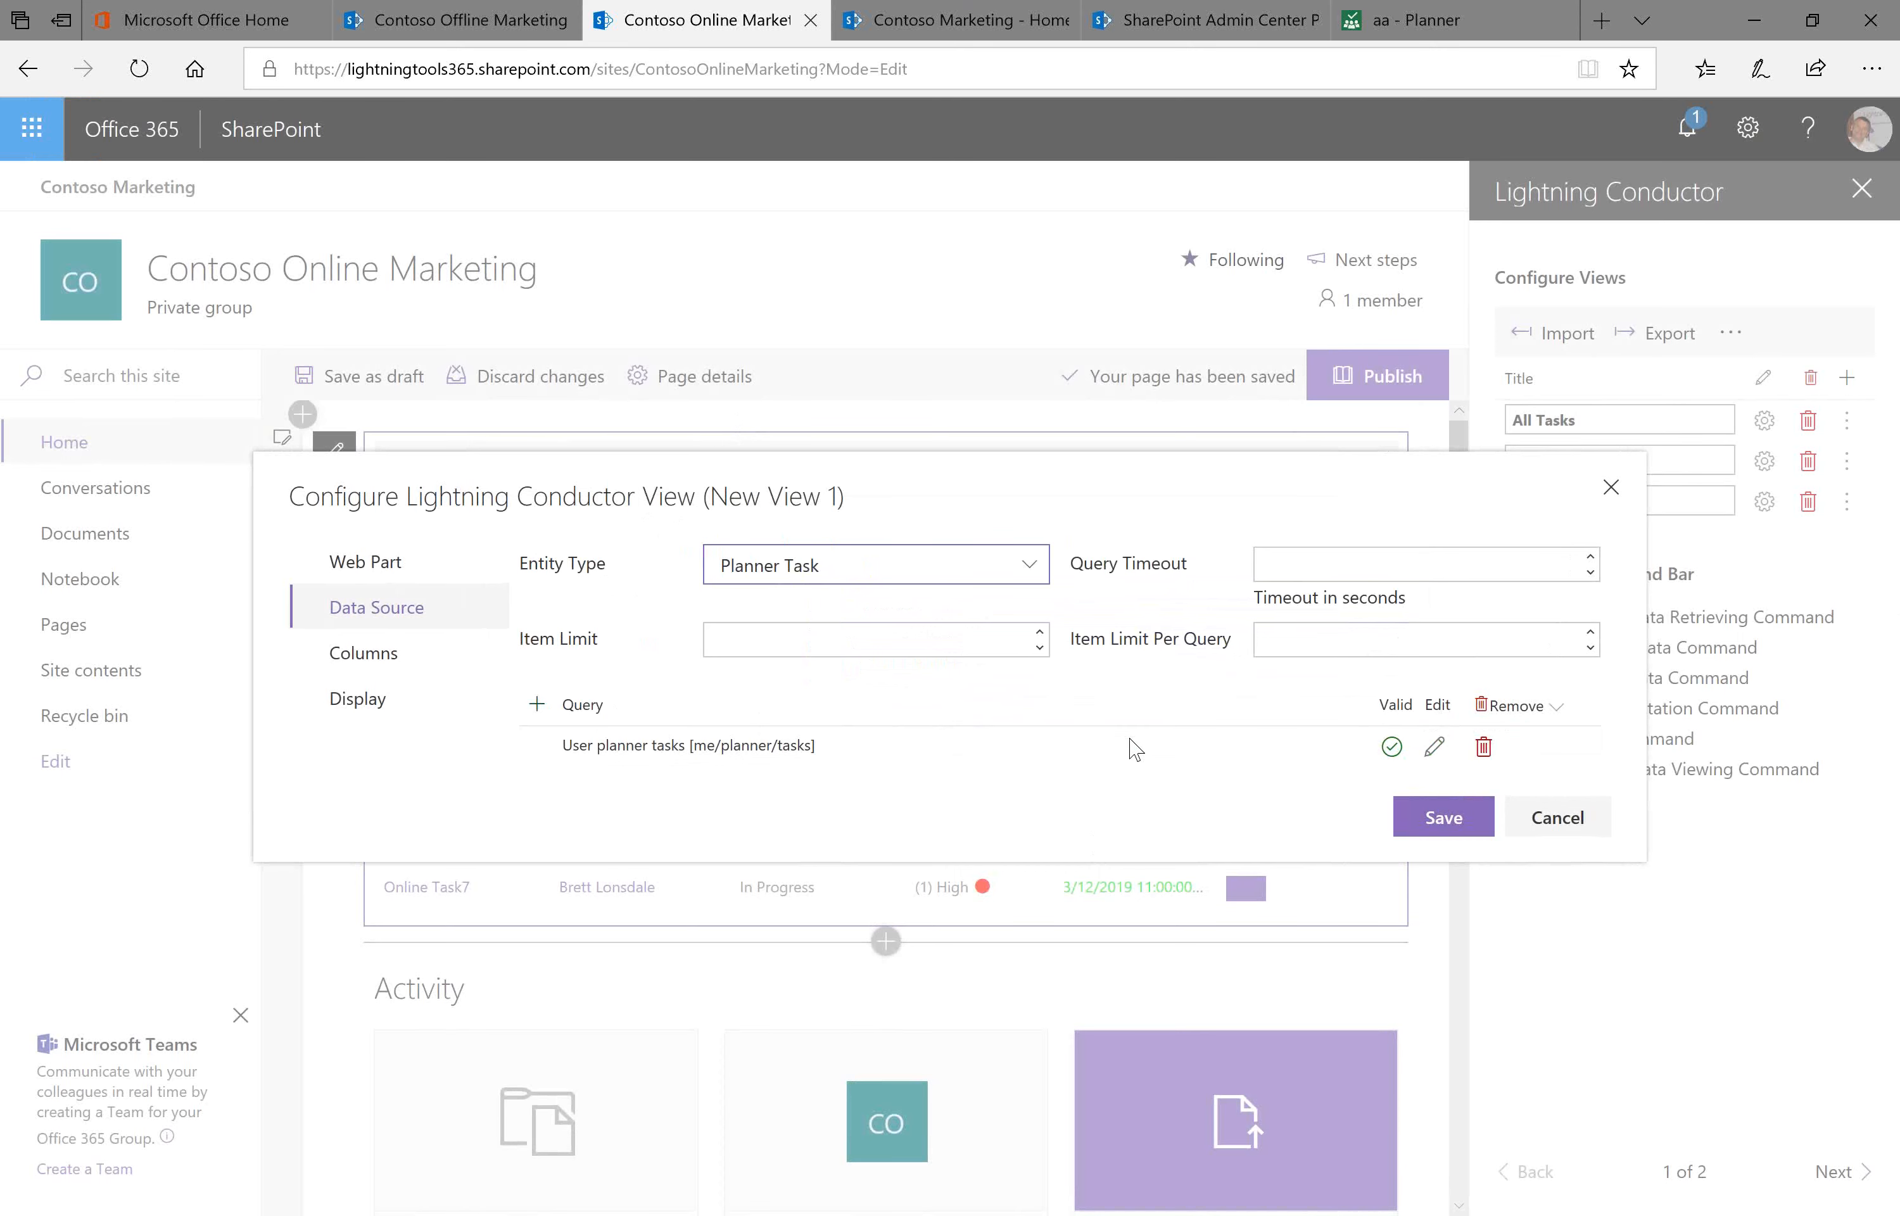
Select the title, startDateTime, details/description, dueDateTime and percentComplete columns for the new view
{"action": "left_click", "coordinate": [444, 655]}
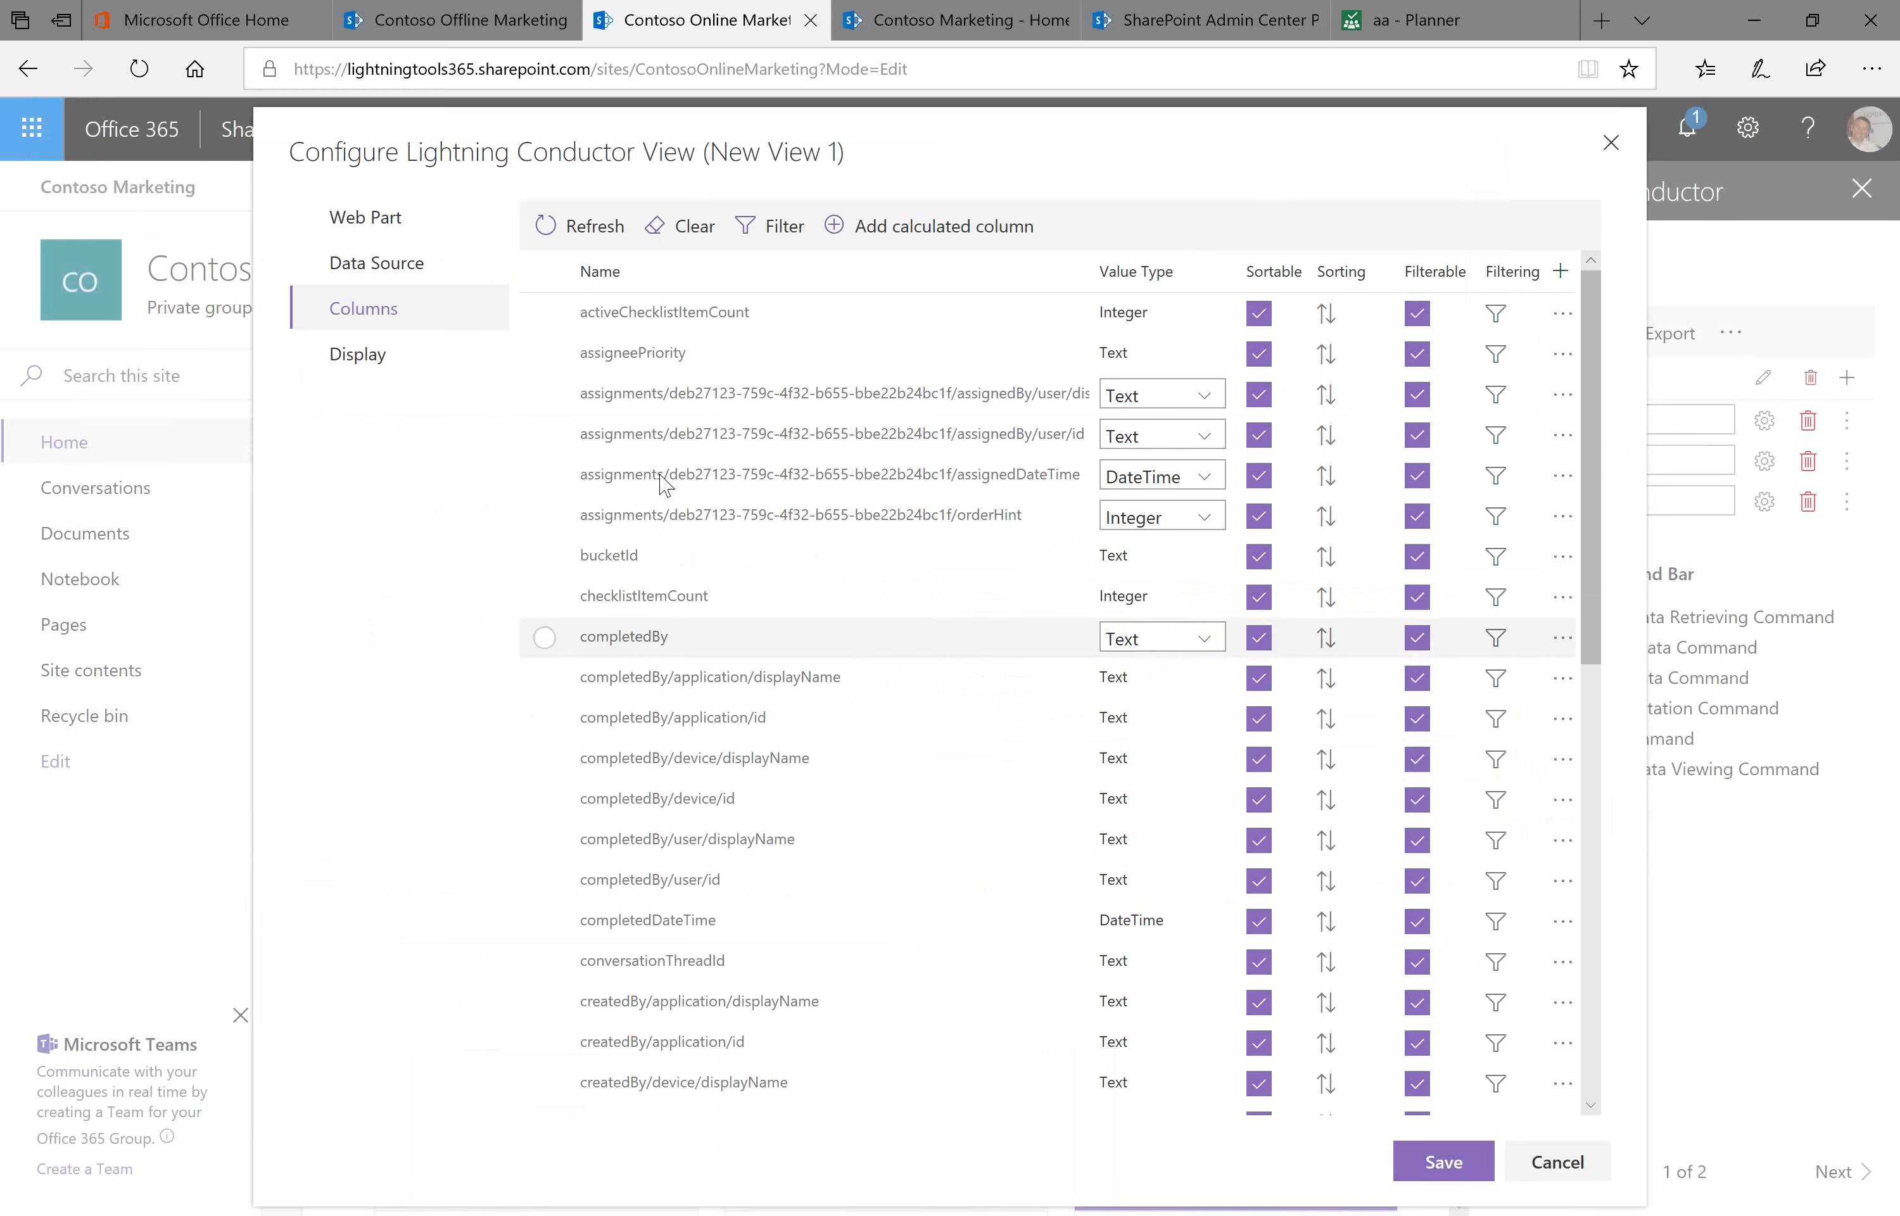
{"action": "scroll", "coordinate": [678, 674], "scroll_direction": "down", "scroll_amount": 5}
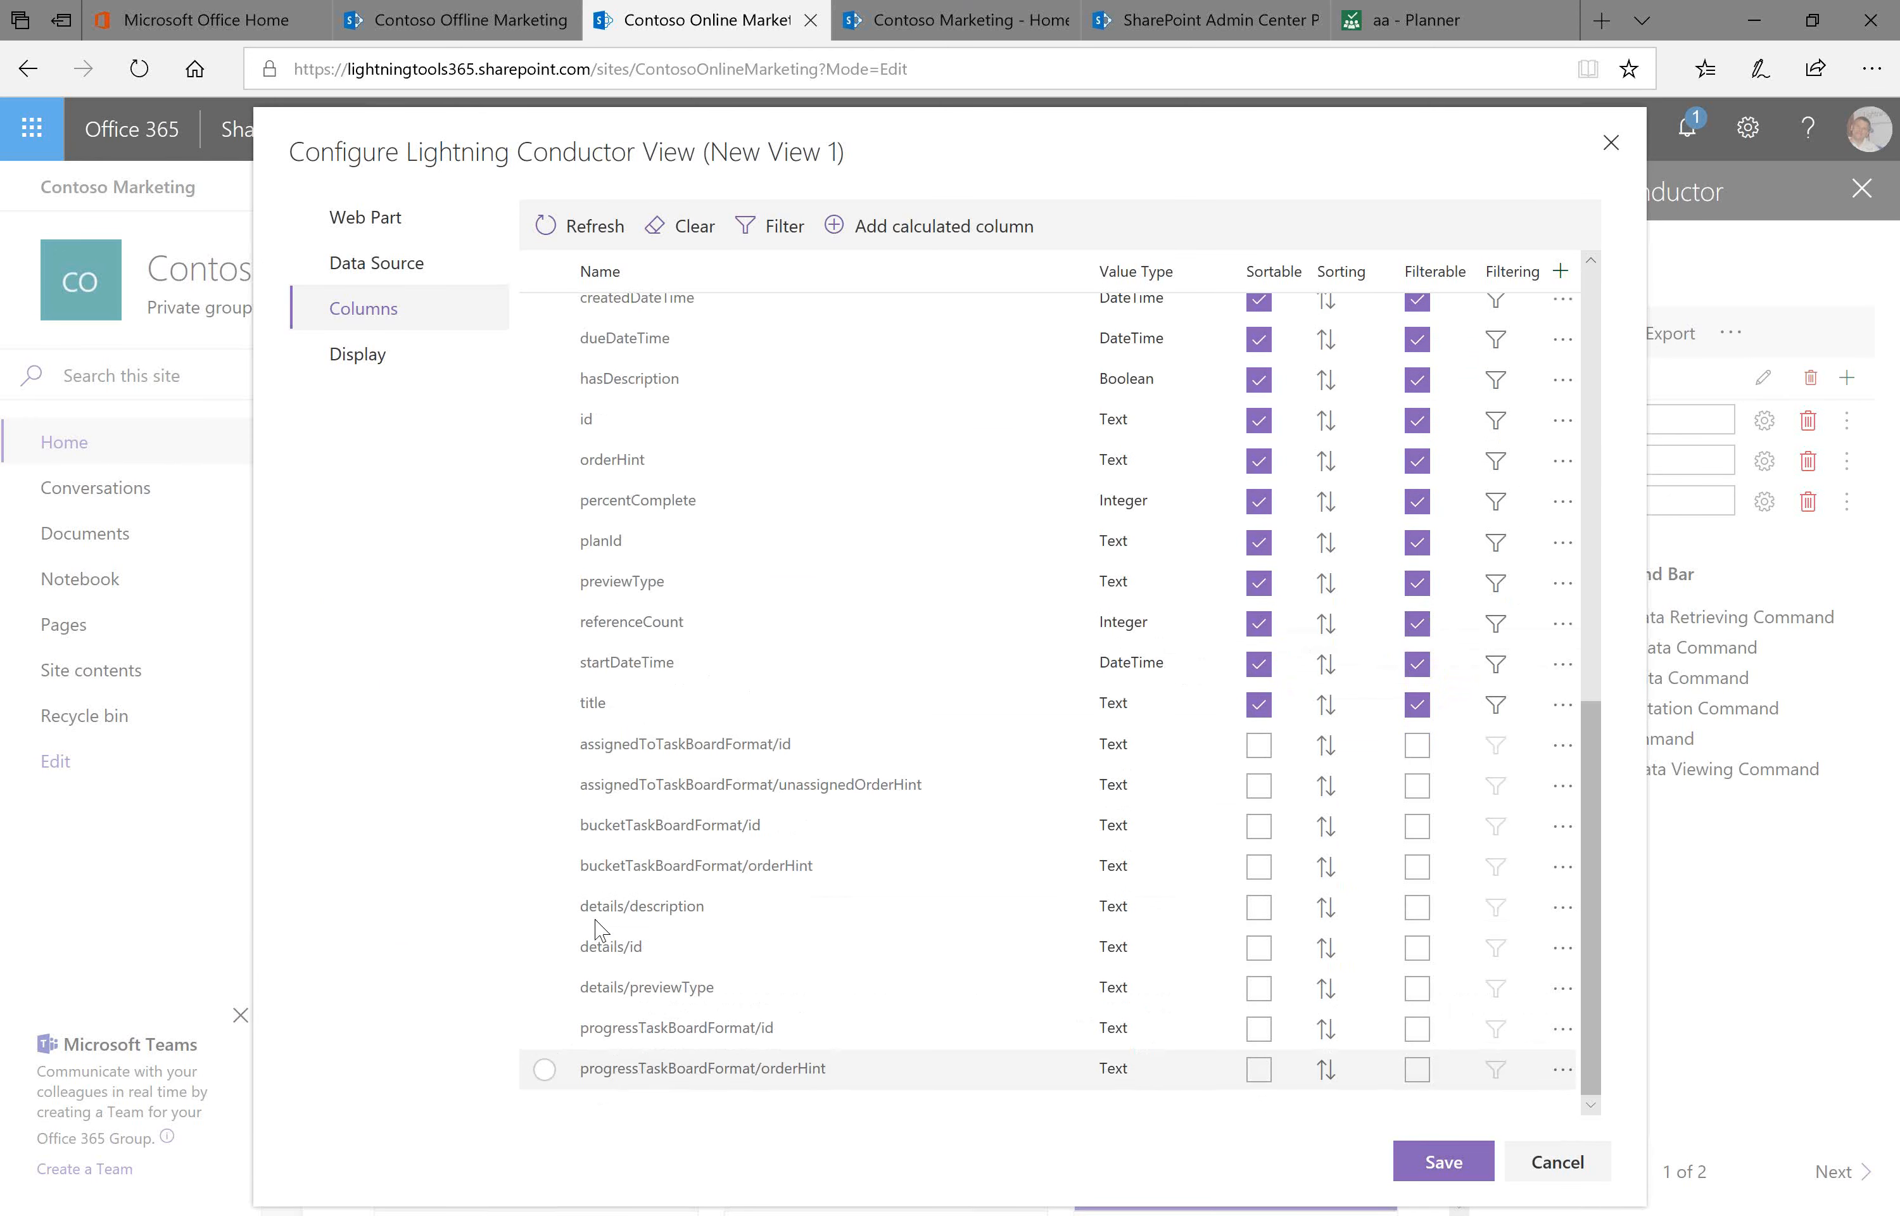
{"action": "left_click", "coordinate": [544, 700]}
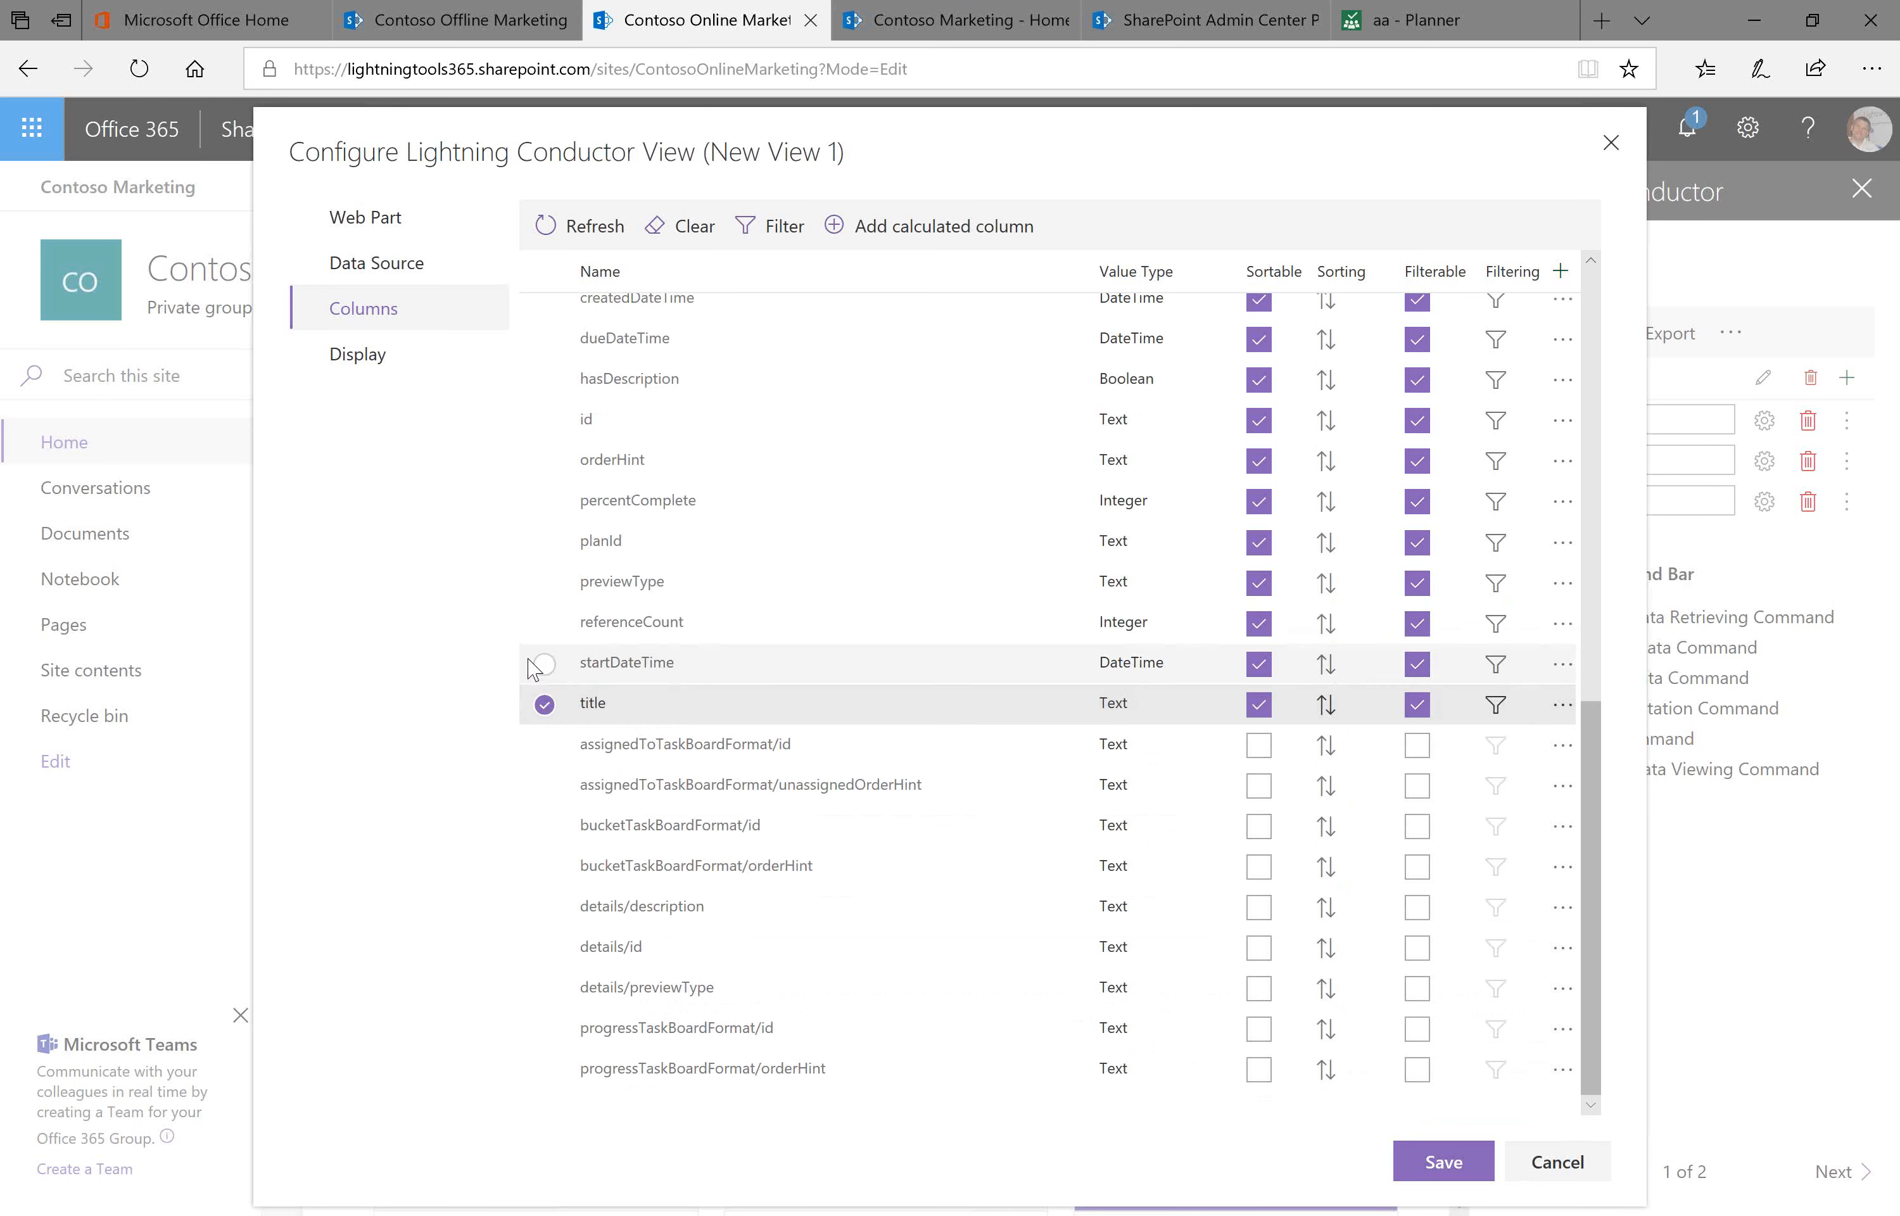
{"action": "left_click", "coordinate": [544, 663]}
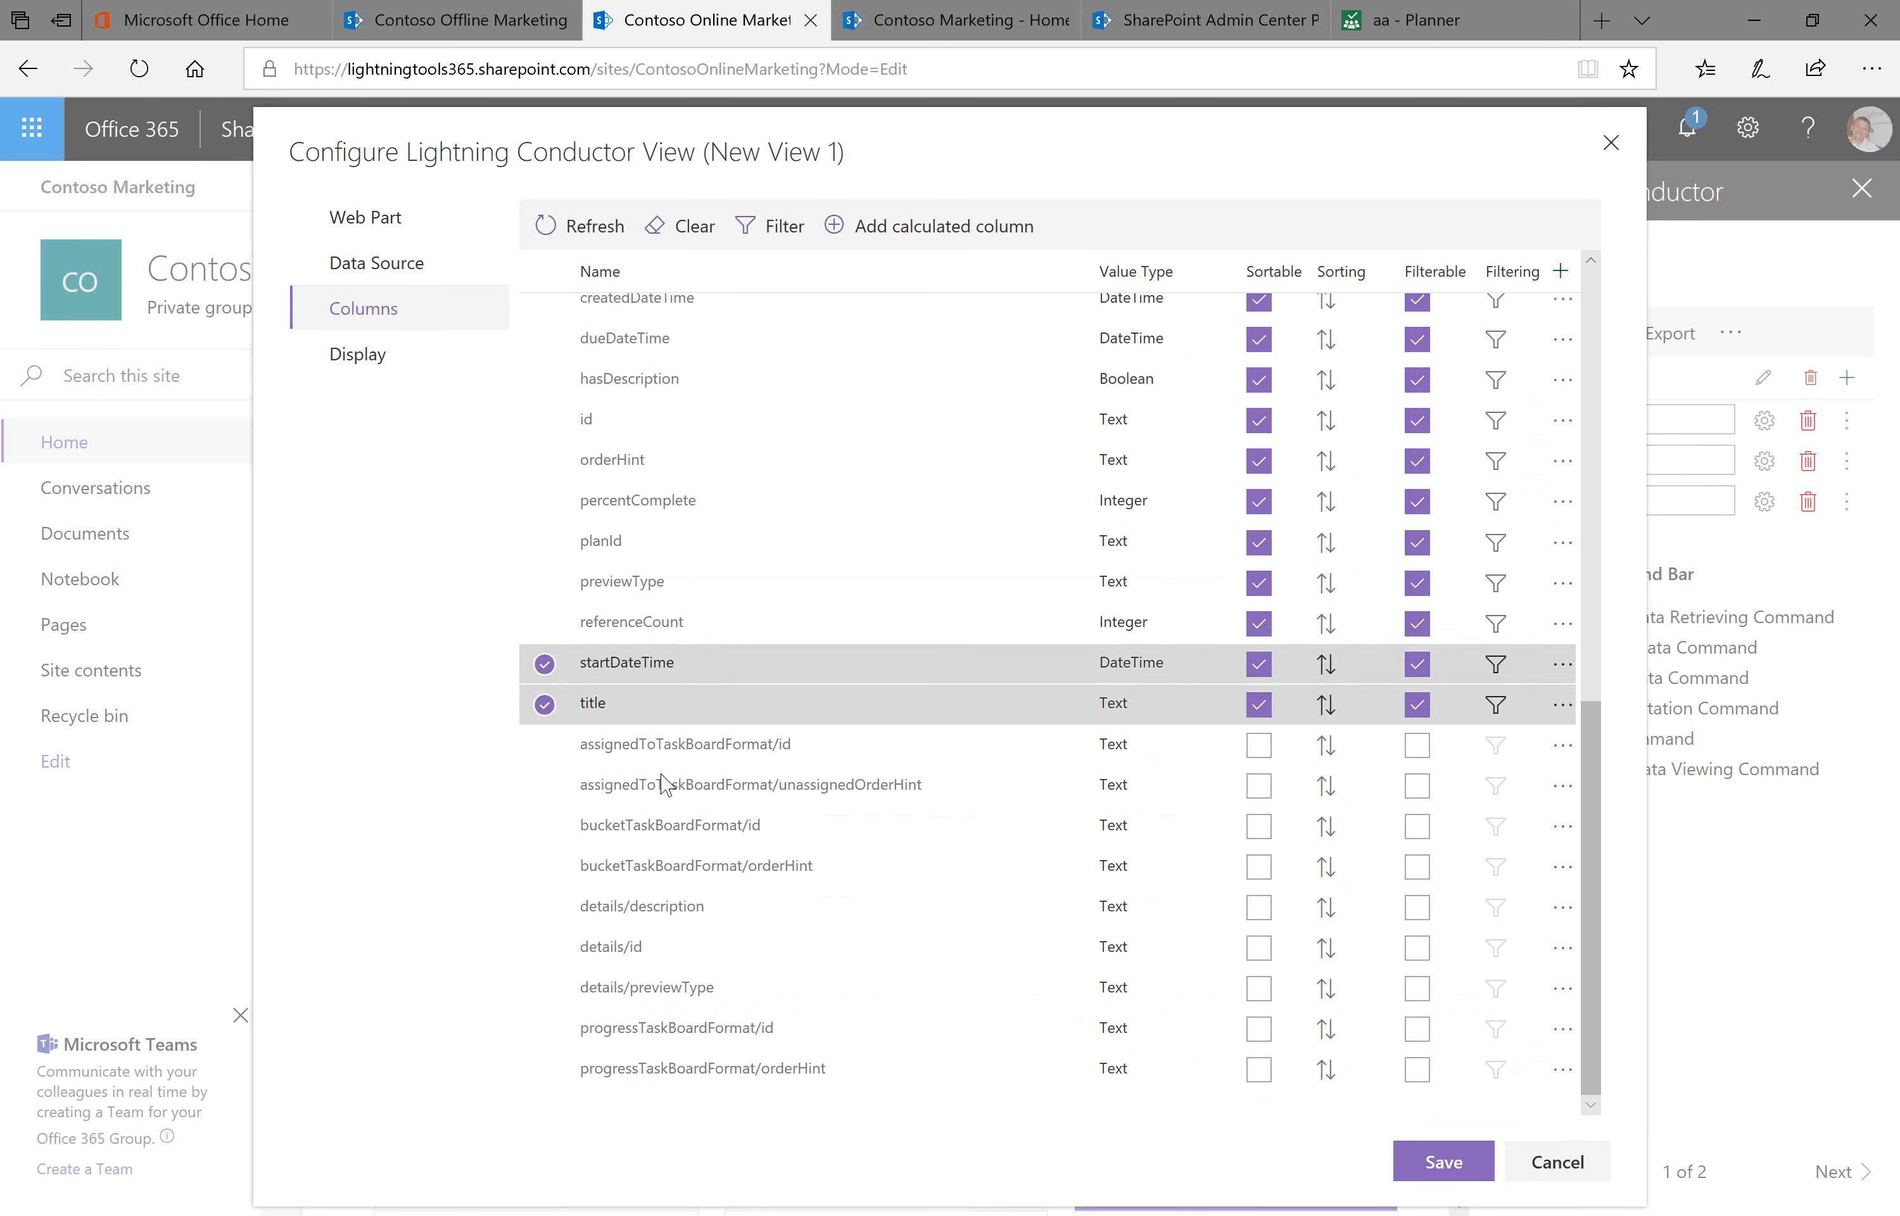
{"action": "left_click", "coordinate": [543, 907]}
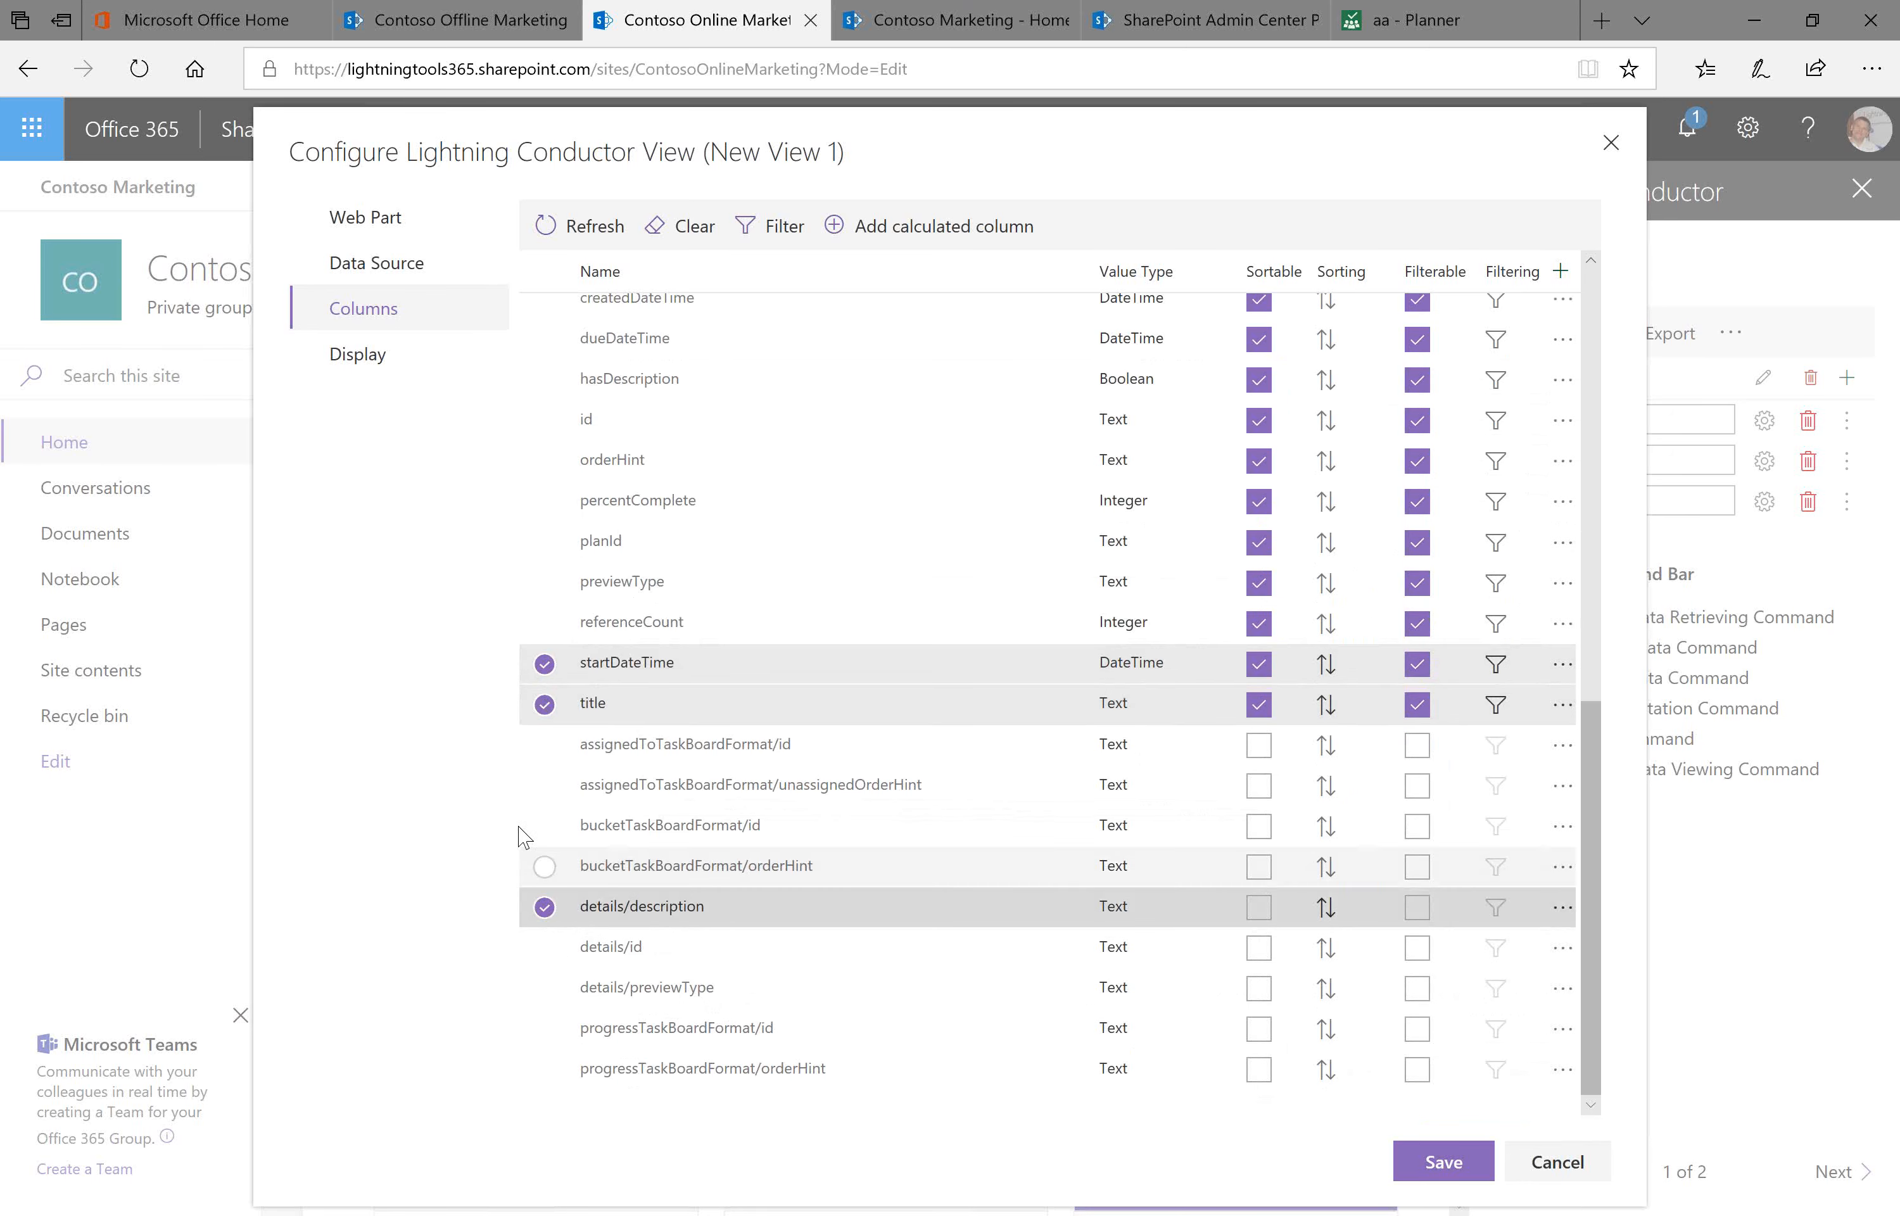
{"action": "scroll", "coordinate": [559, 606], "scroll_direction": "up", "scroll_amount": 3}
{"action": "left_click", "coordinate": [543, 465]}
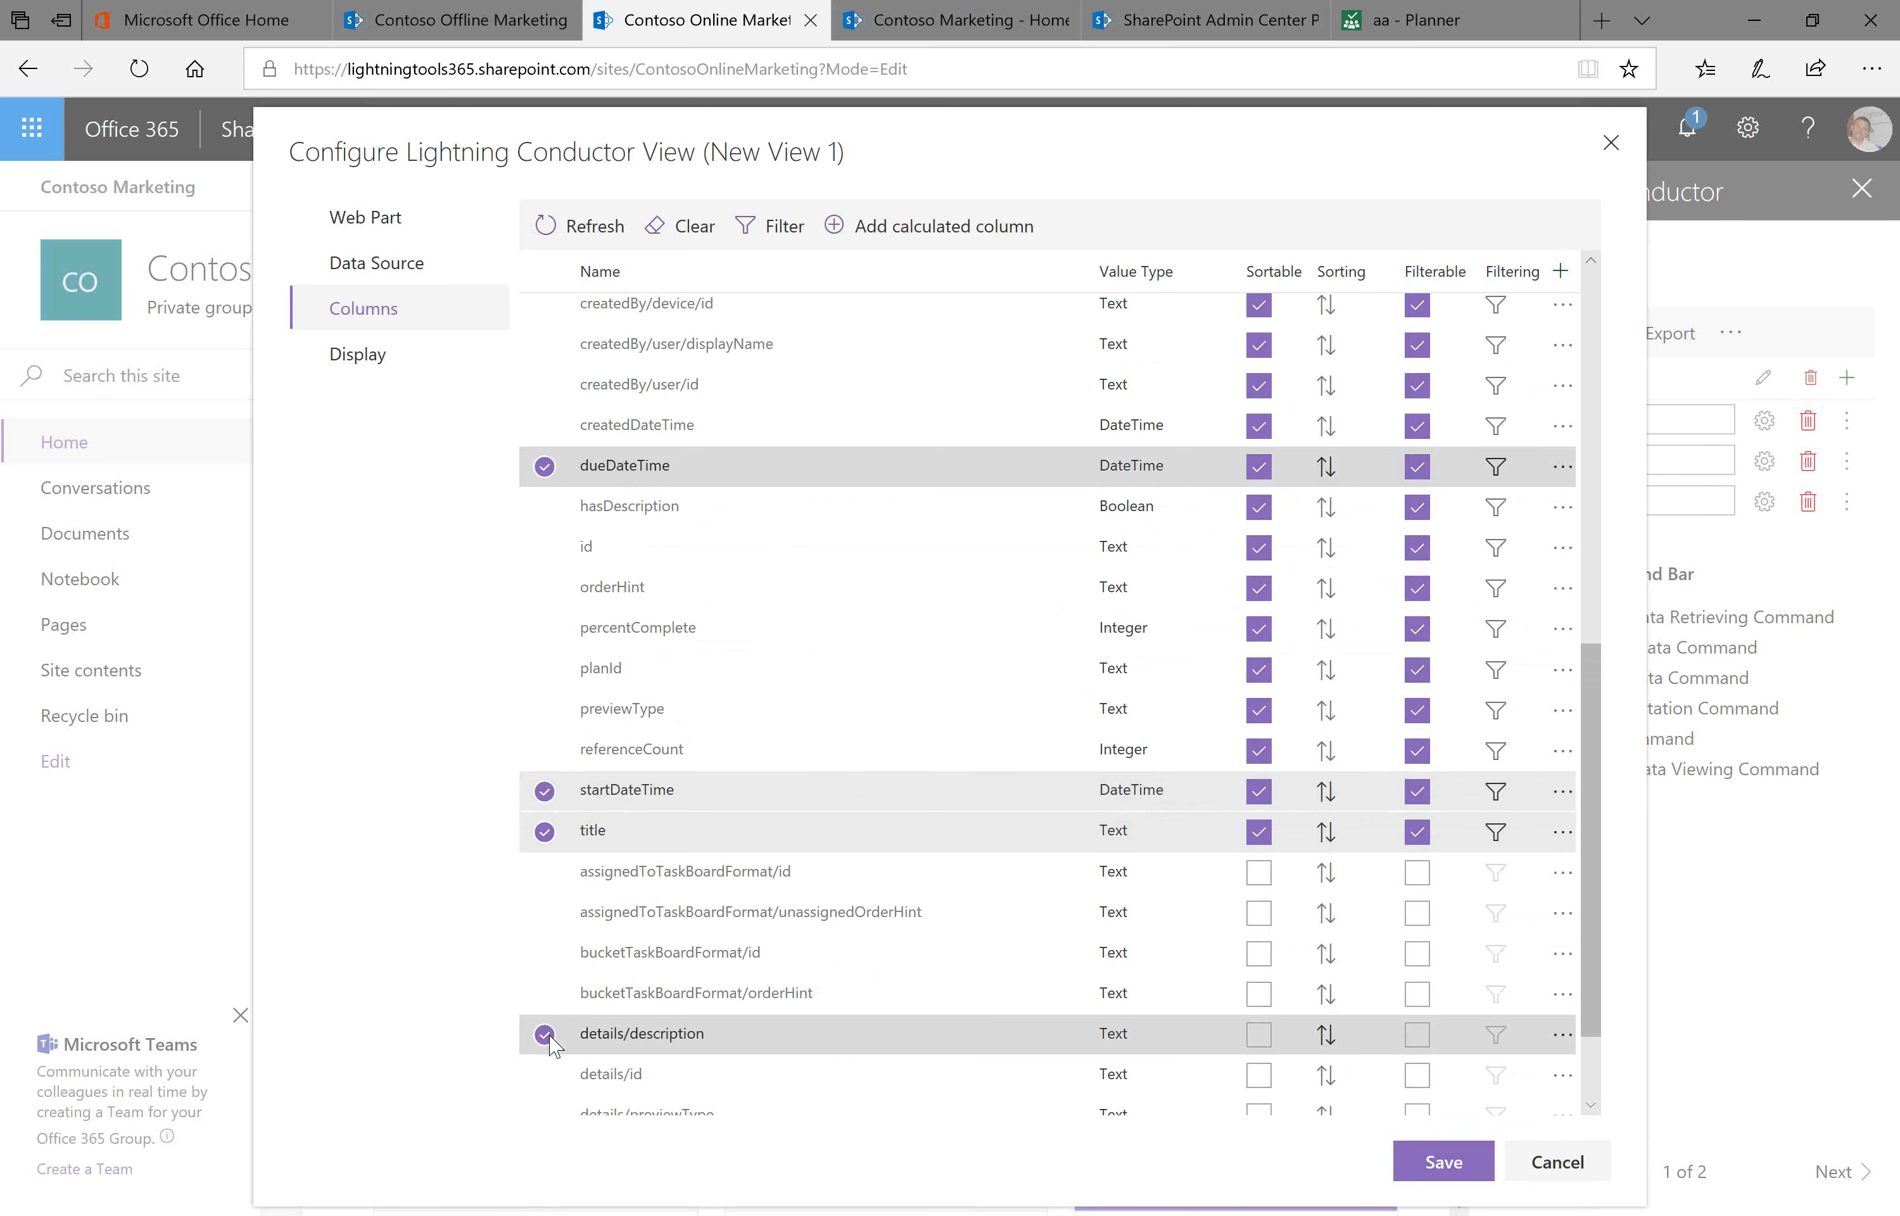
{"action": "left_click", "coordinate": [543, 635]}
{"action": "left_click", "coordinate": [543, 630]}
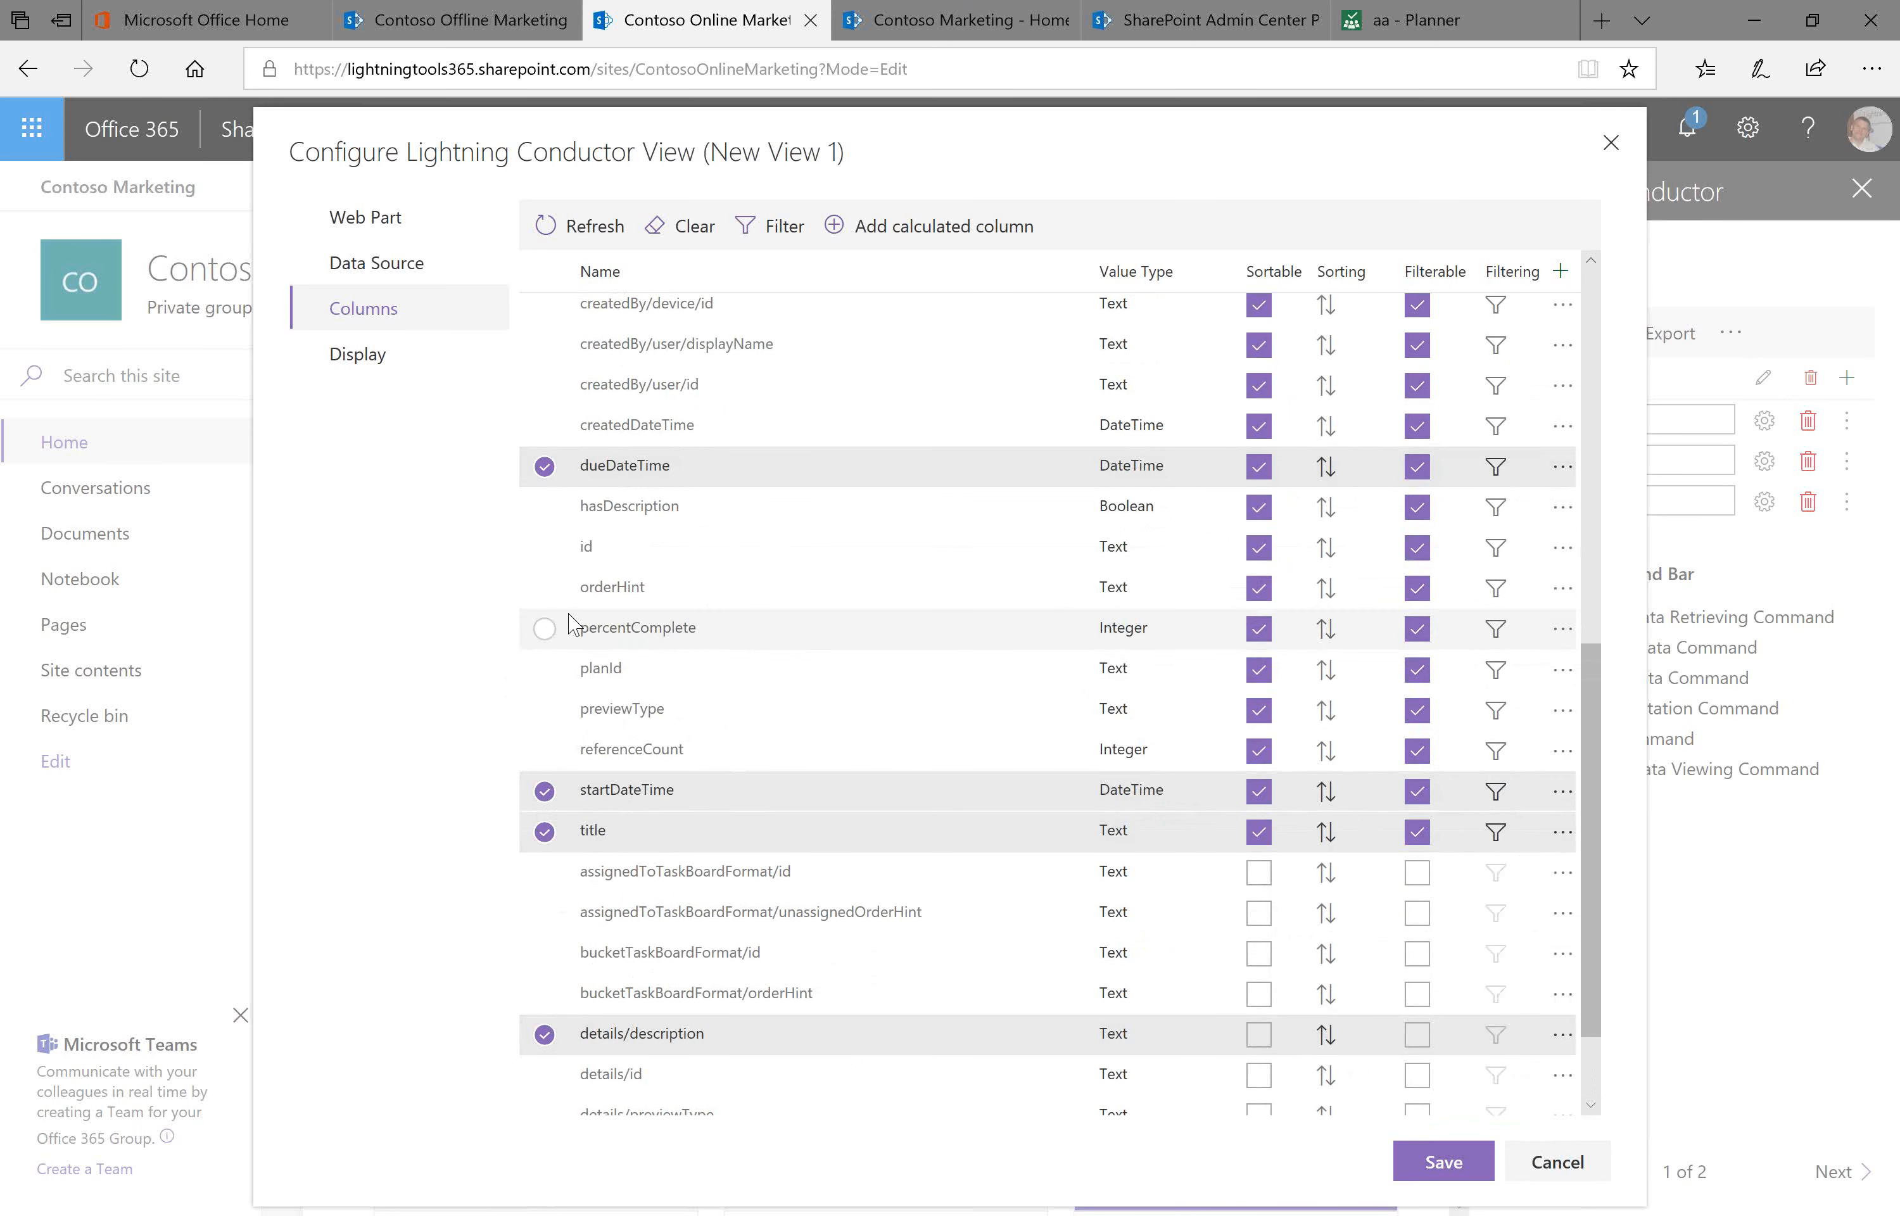
{"action": "left_click", "coordinate": [542, 634]}
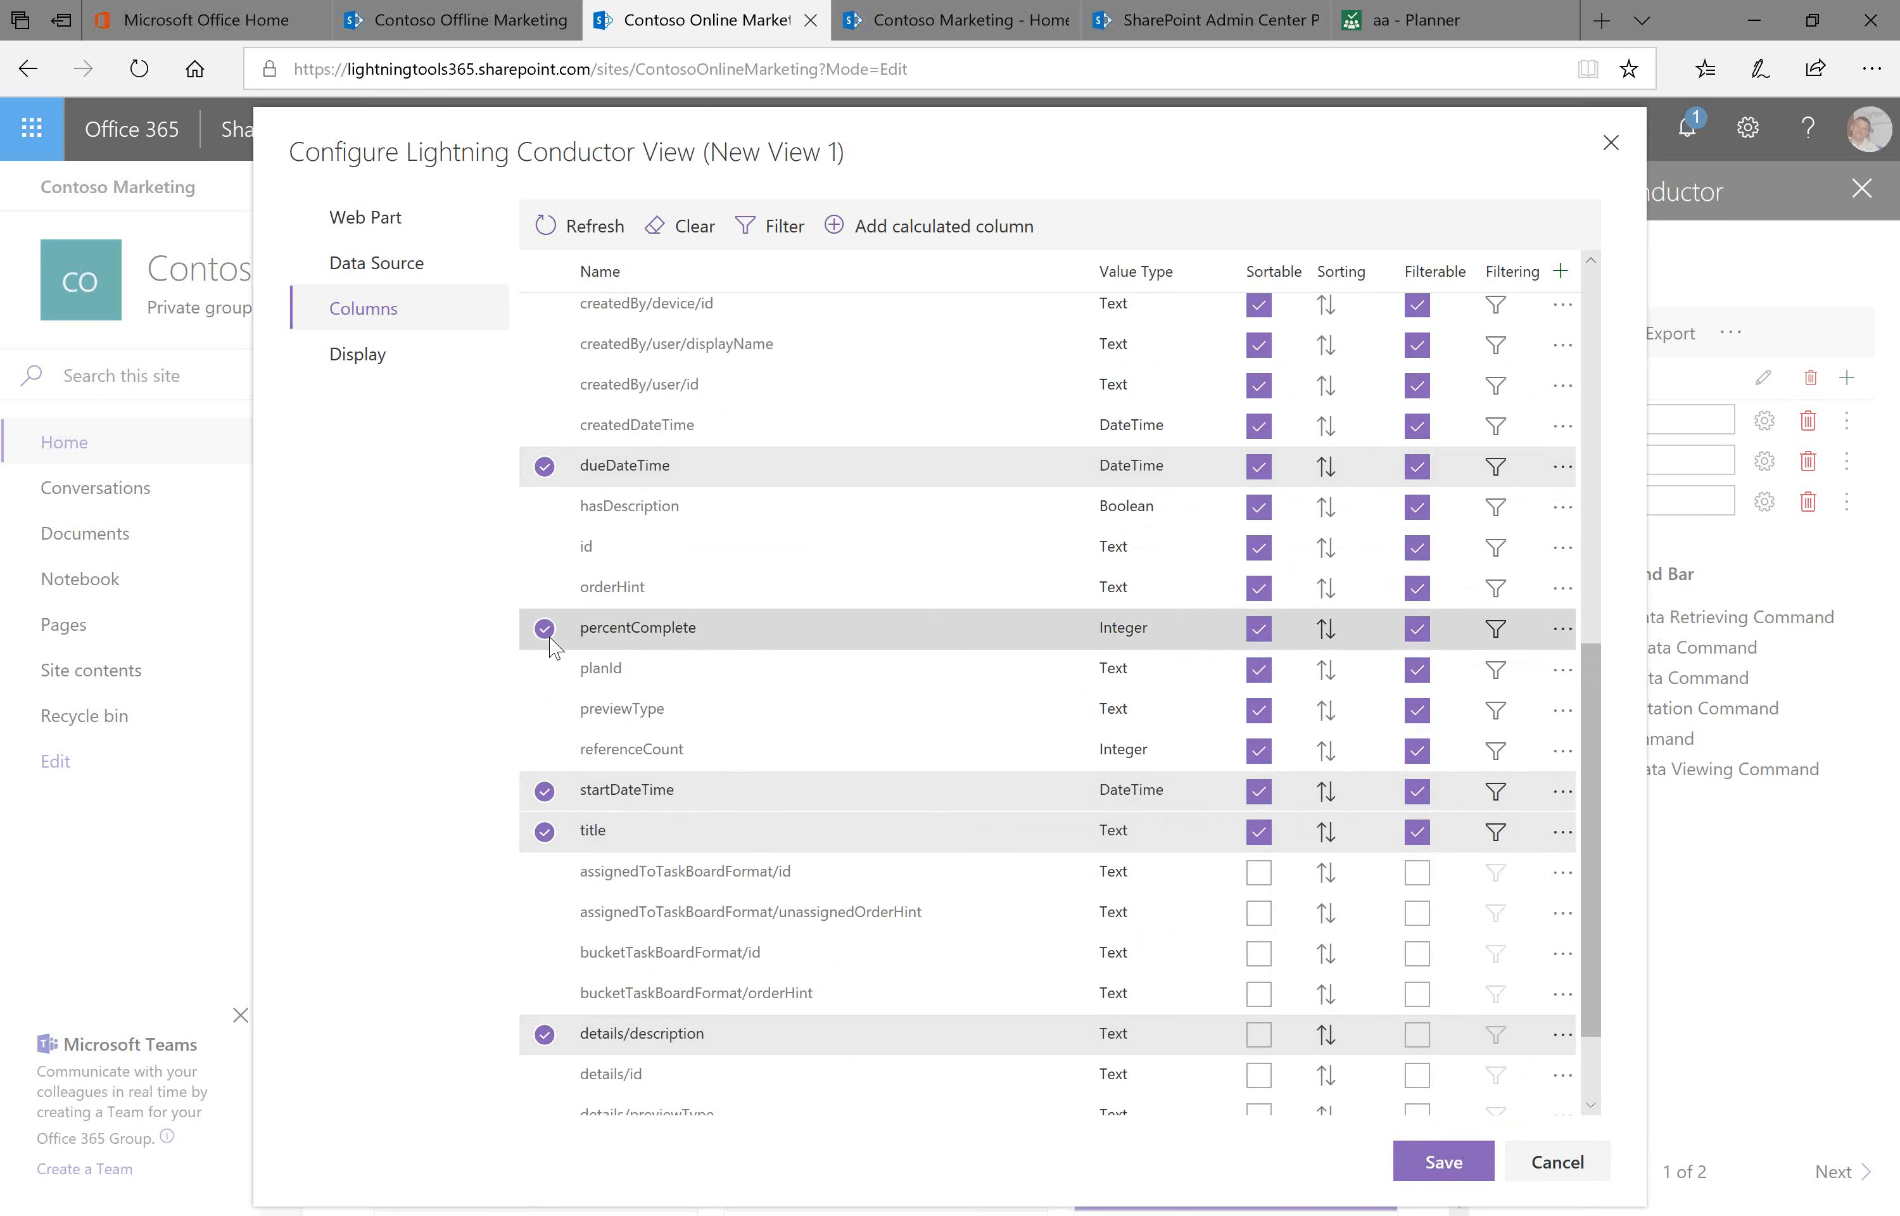
Reorder the selected columns so title comes first, directly above createdBy/user/id, with startDateTime immediately beneath title
{"action": "left_click_drag", "start_coordinate": [607, 722], "coordinate": [617, 407]}
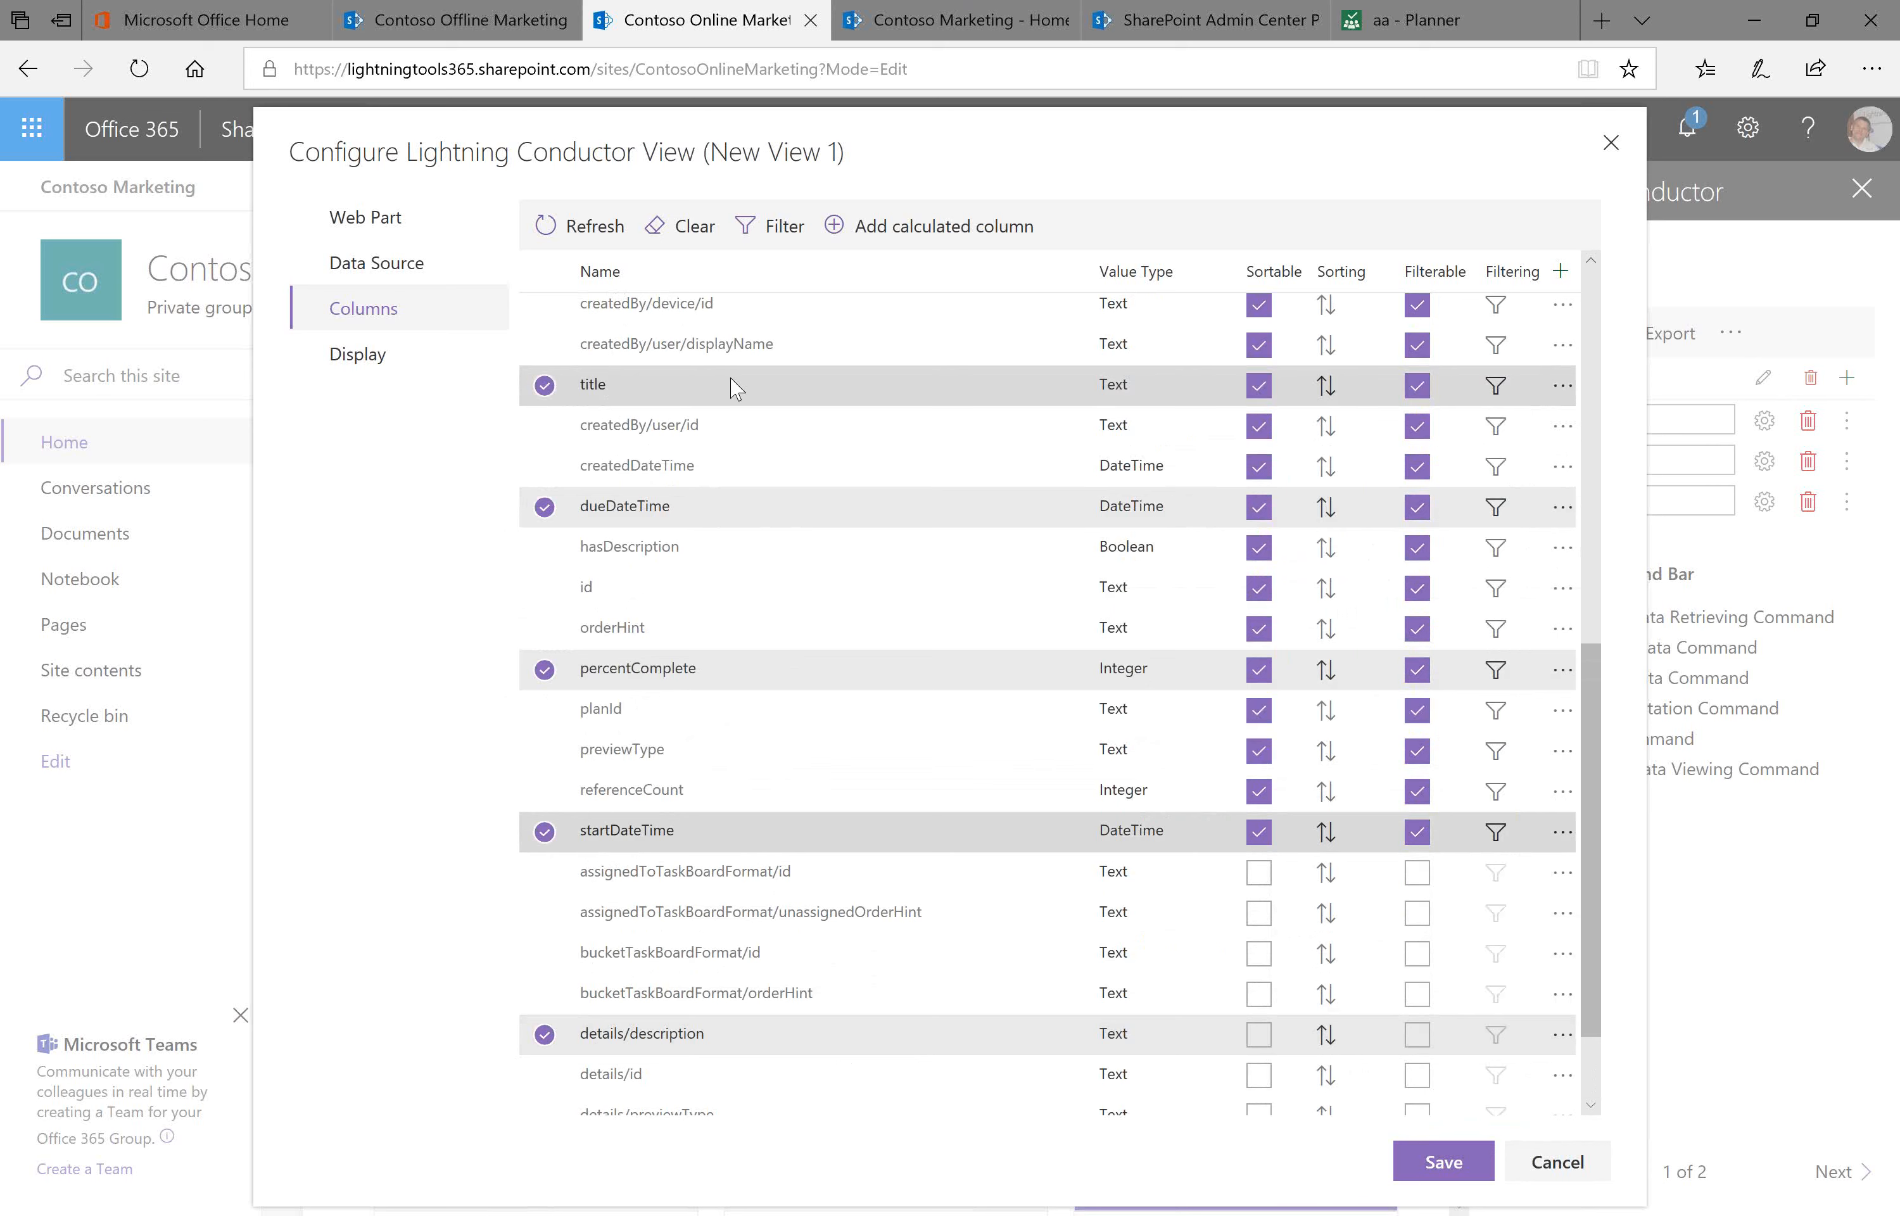
{"action": "left_click_drag", "start_coordinate": [692, 834], "coordinate": [651, 419]}
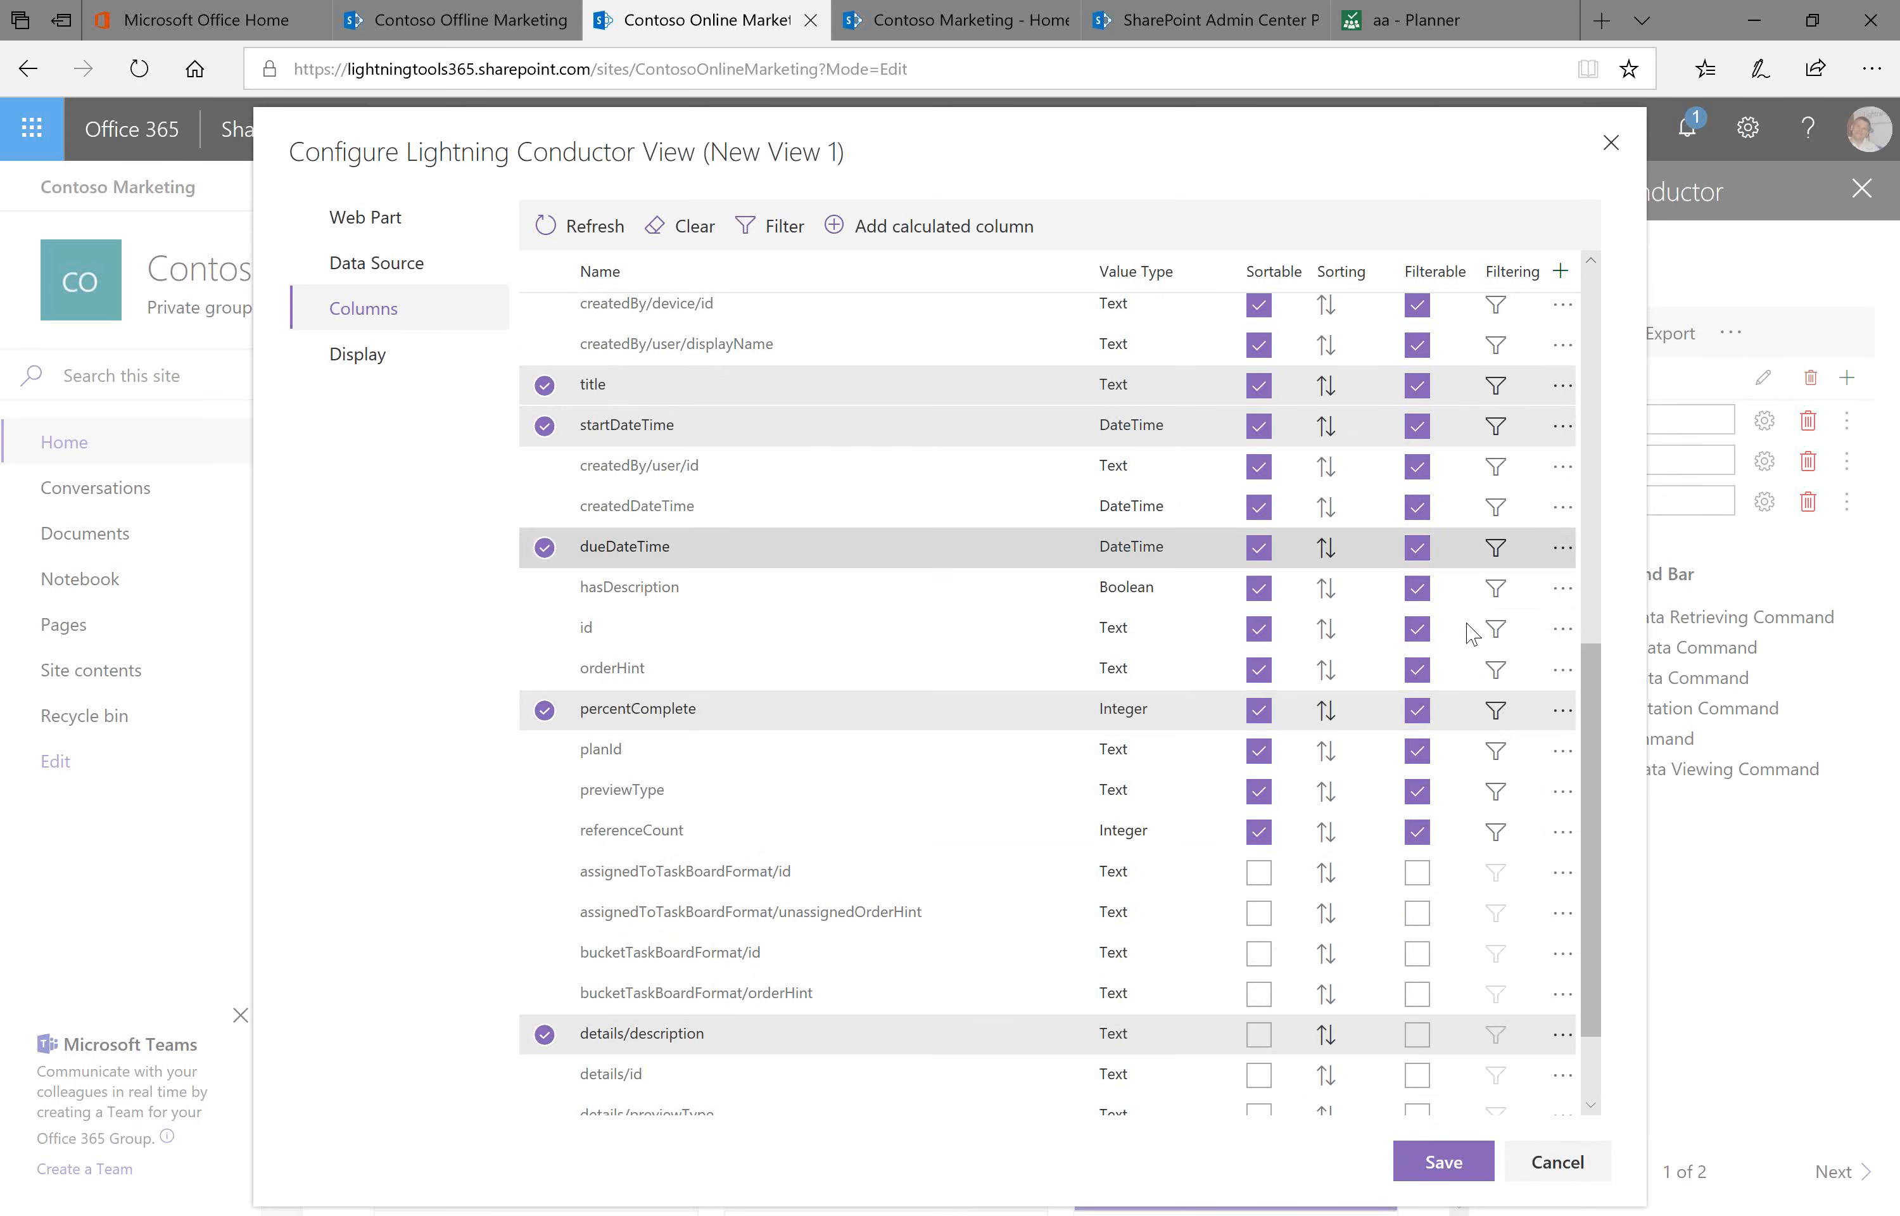
Examine the dueDateTime column's sorting and filtering options without changing them, and look over the full column list
{"action": "left_click", "coordinate": [1563, 550]}
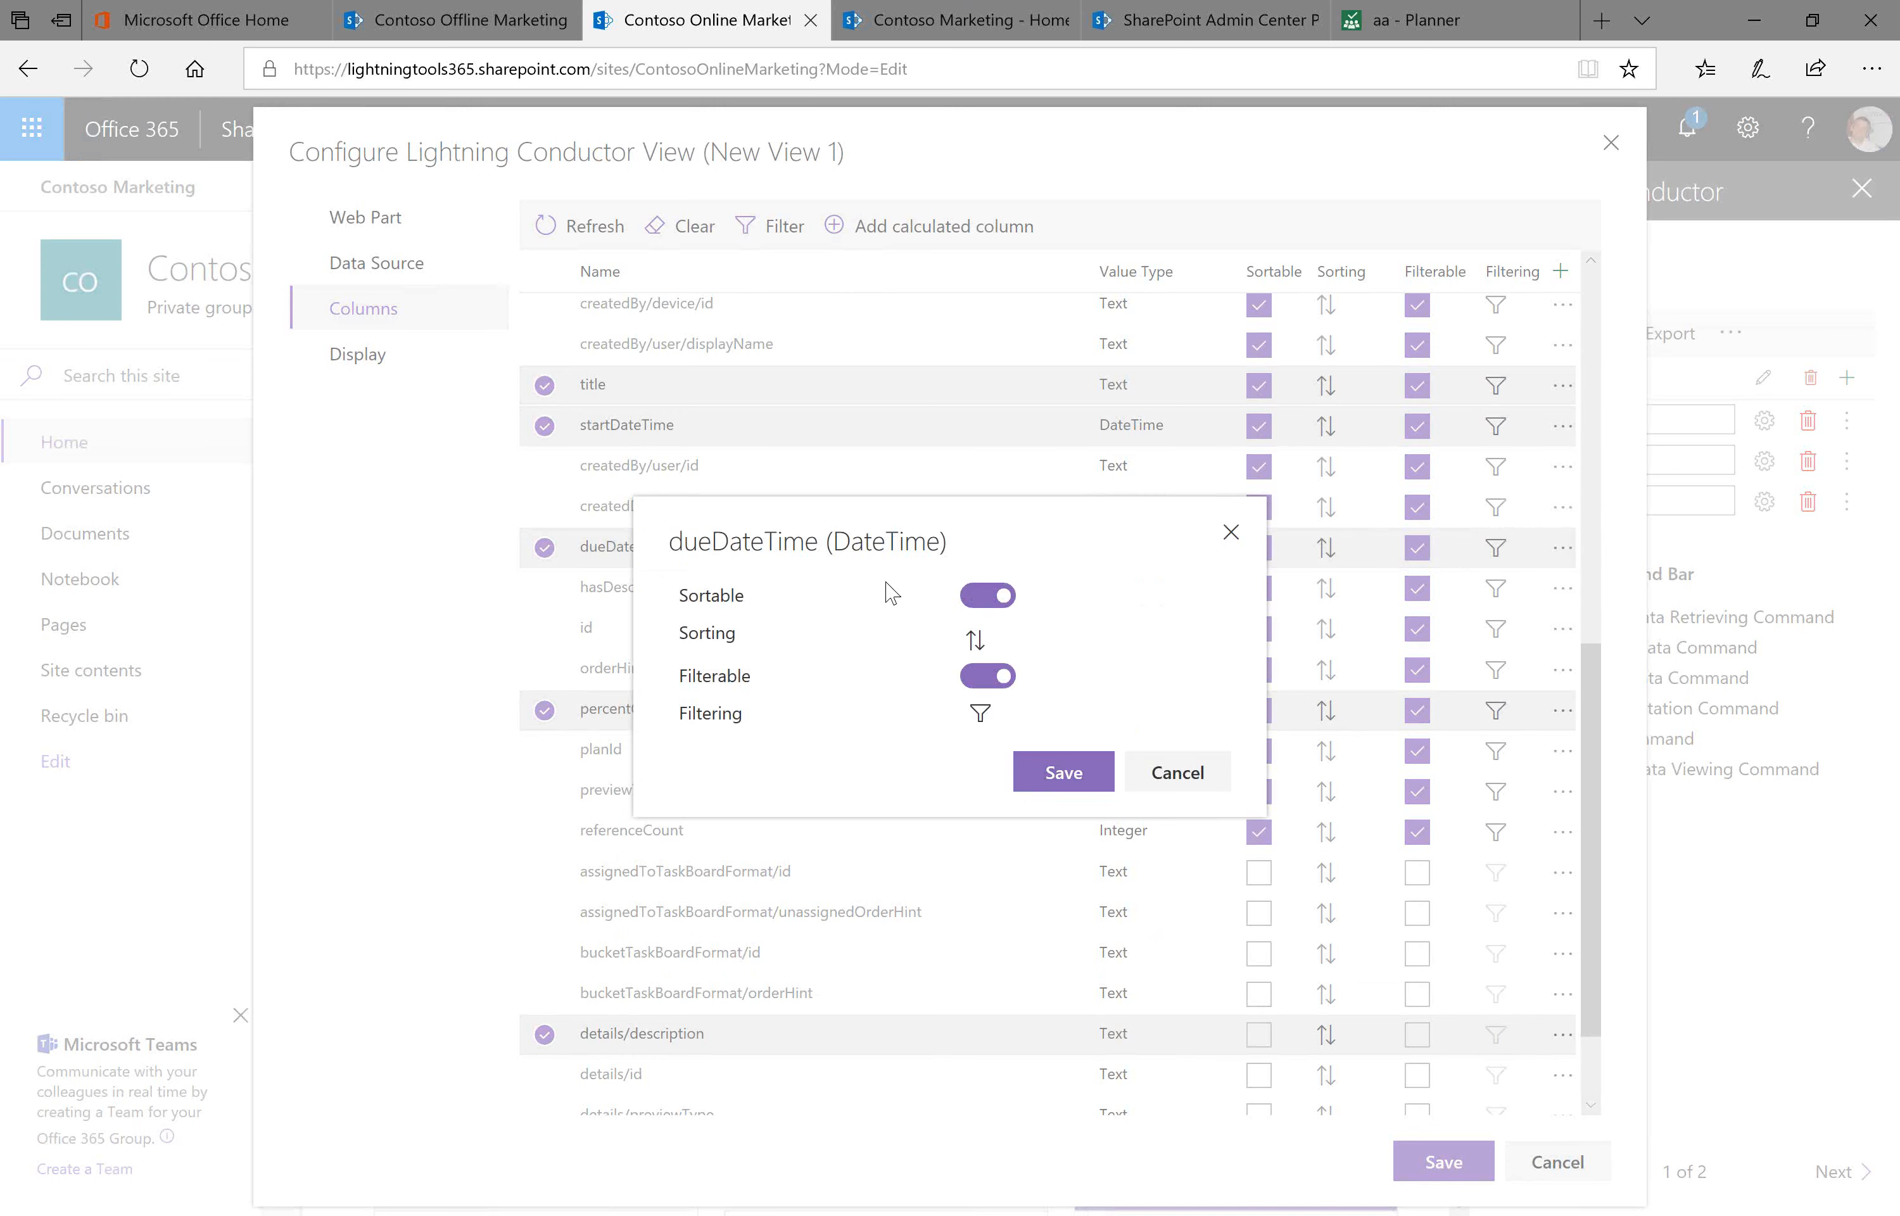
{"action": "left_click", "coordinate": [1152, 786]}
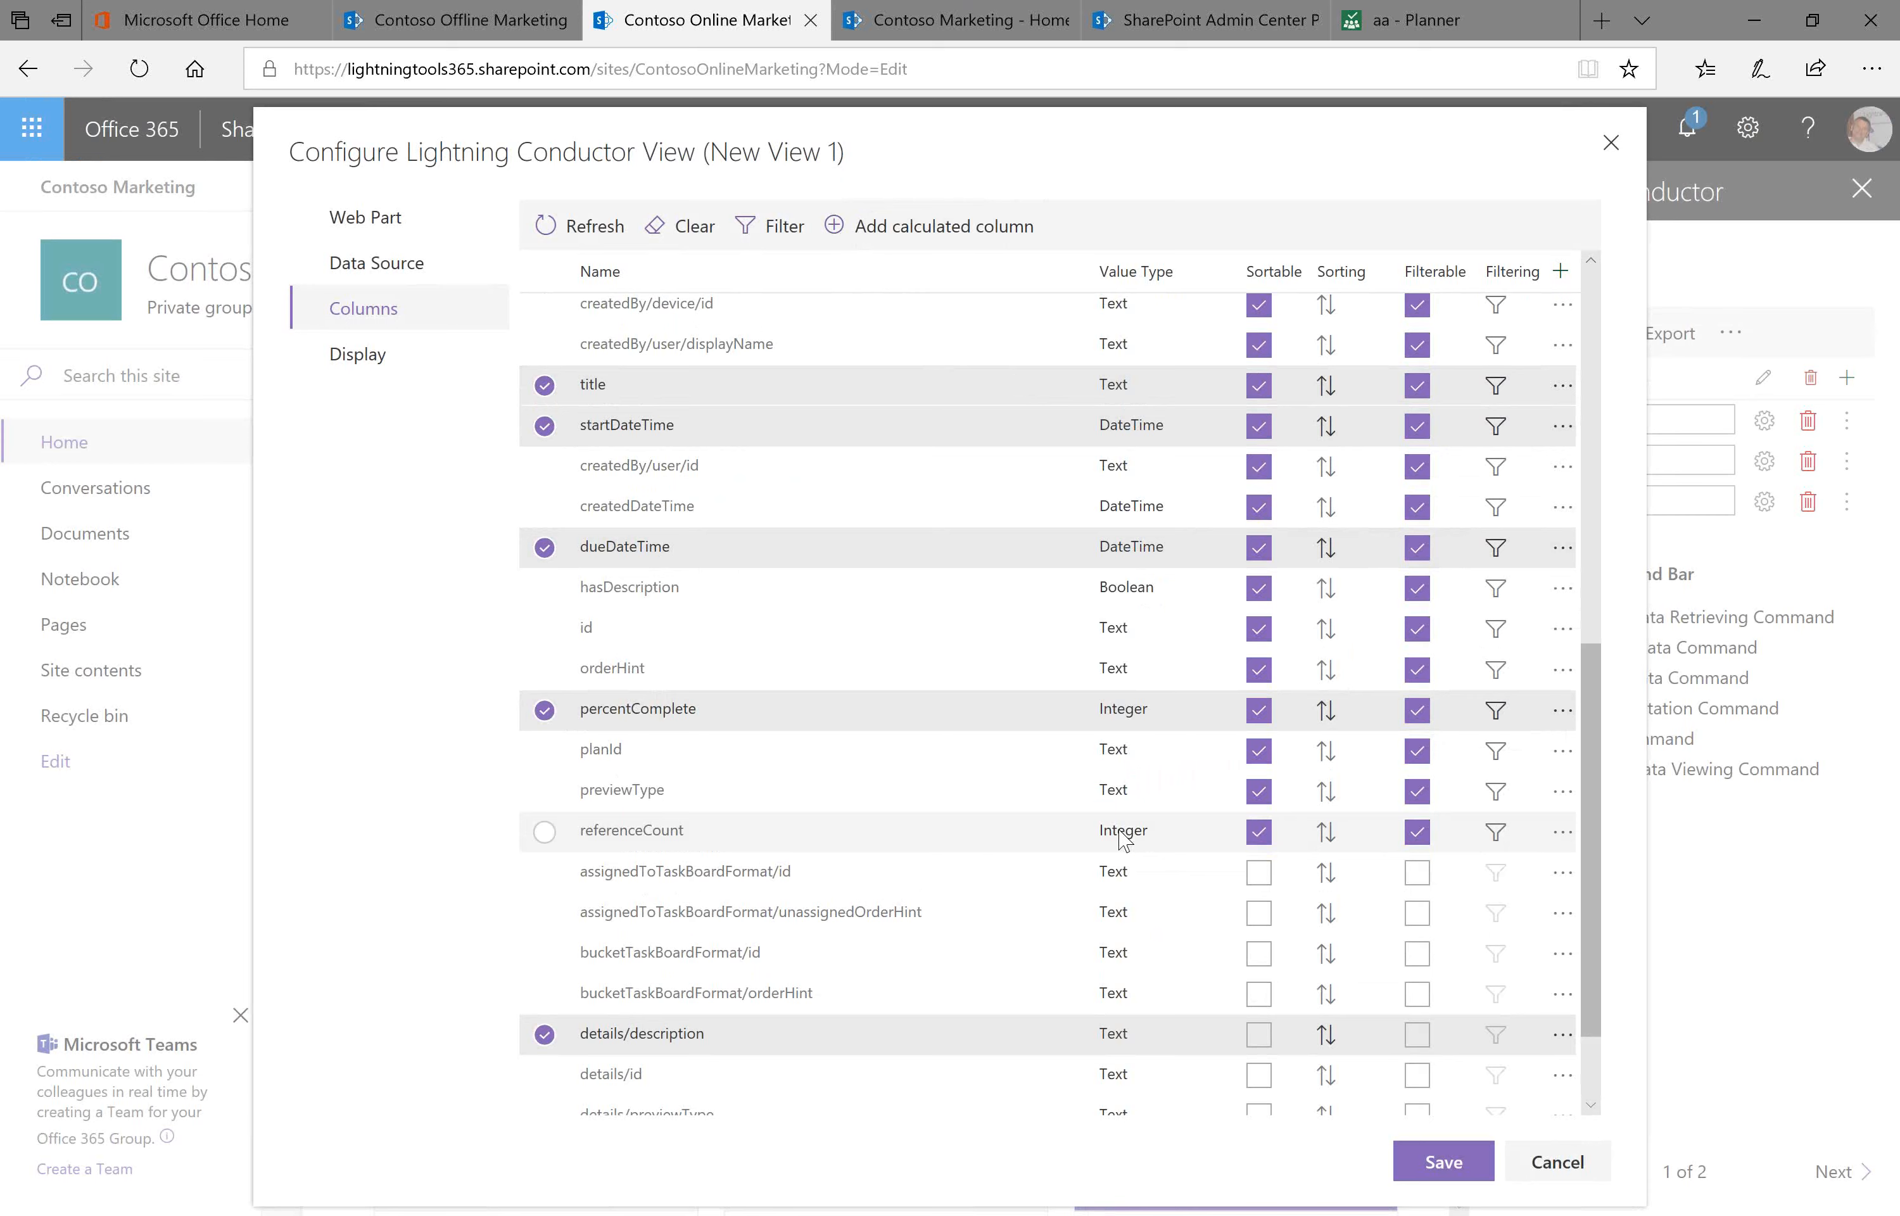
{"action": "scroll", "coordinate": [1124, 839], "scroll_direction": "up", "scroll_amount": 1}
{"action": "scroll", "coordinate": [1124, 839], "scroll_direction": "up", "scroll_amount": 8}
{"action": "scroll", "coordinate": [1127, 839], "scroll_direction": "down", "scroll_amount": 8}
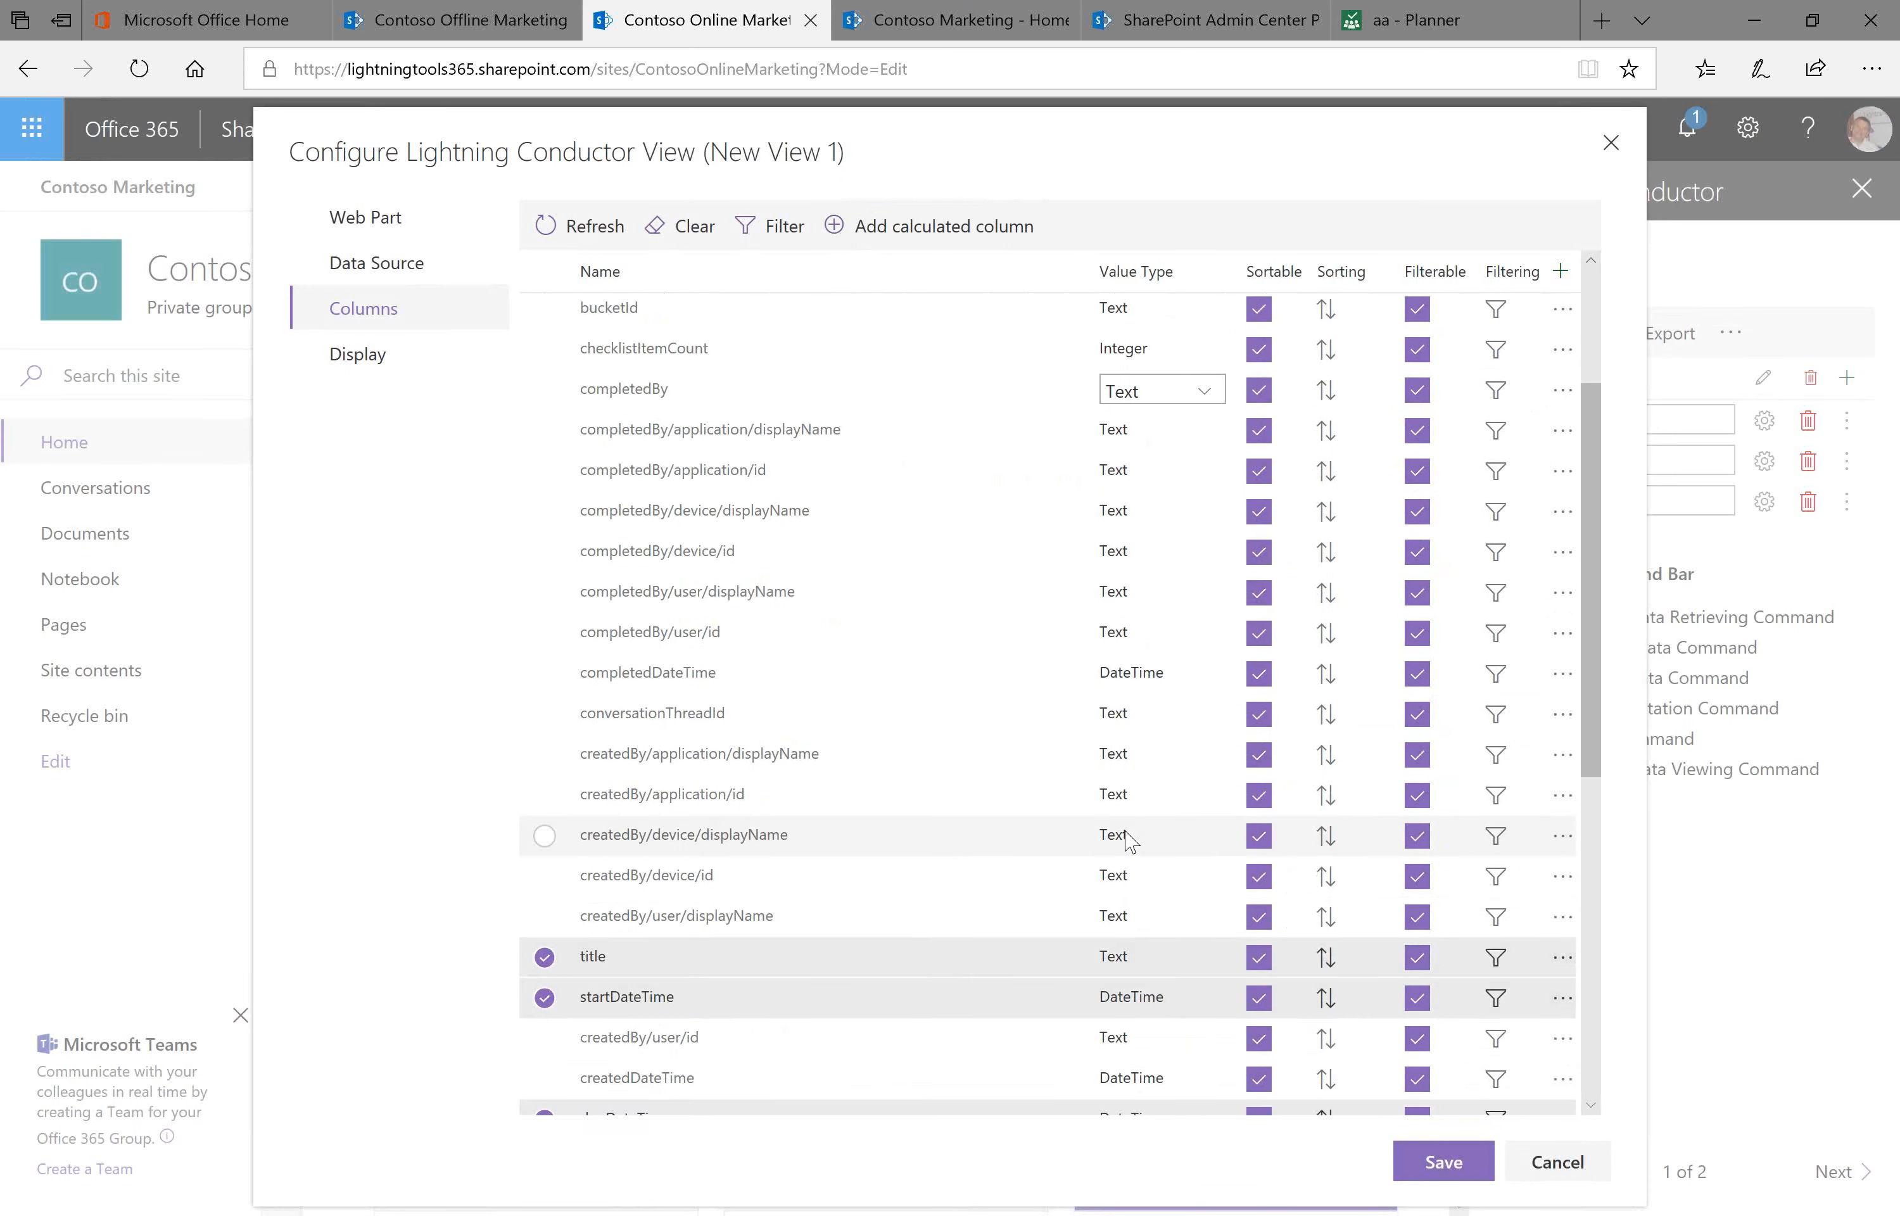
{"action": "scroll", "coordinate": [1127, 837], "scroll_direction": "down", "scroll_amount": 3}
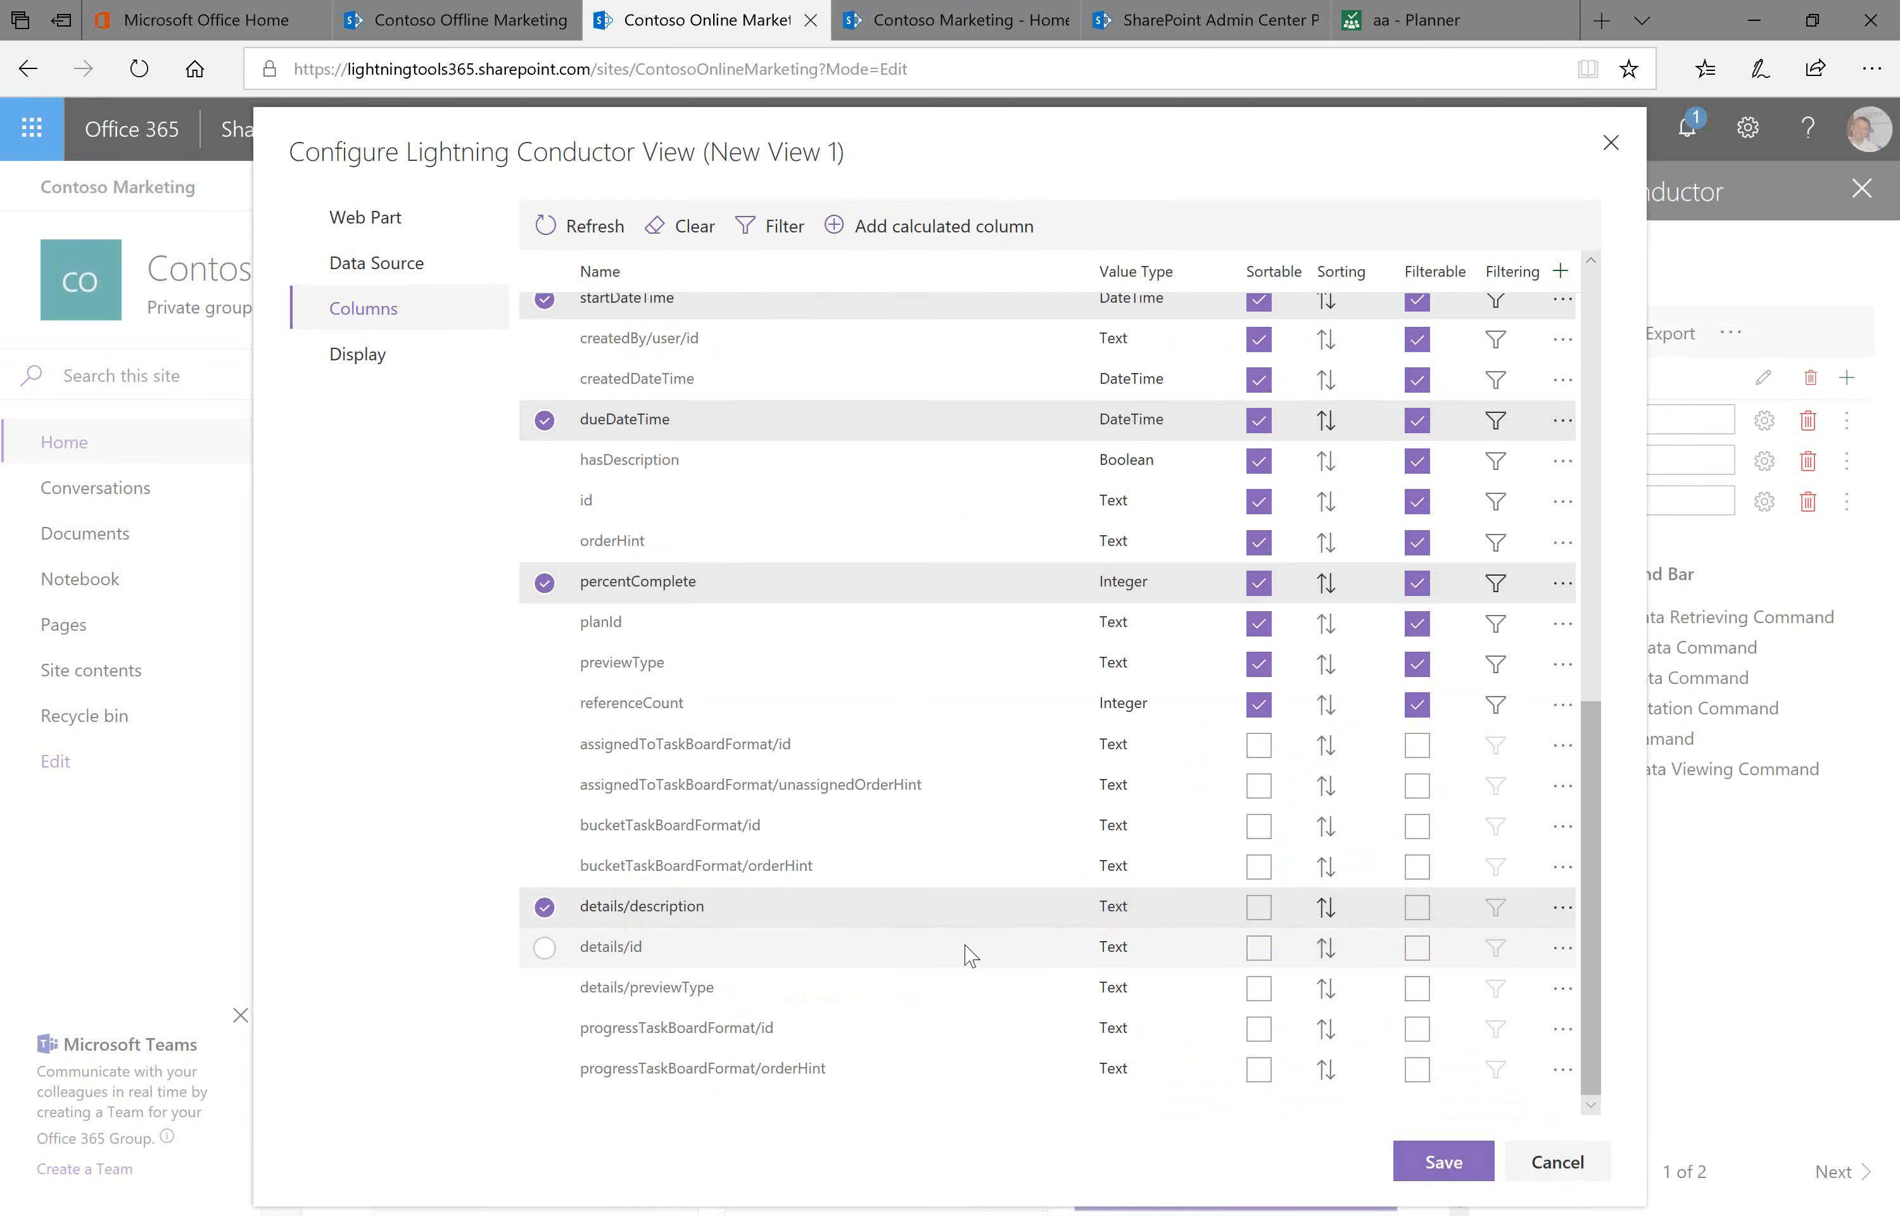
Set the display format of the startDateTime and dueDateTime columns to Short Date, leaving percentComplete at None
{"action": "left_click", "coordinate": [431, 369]}
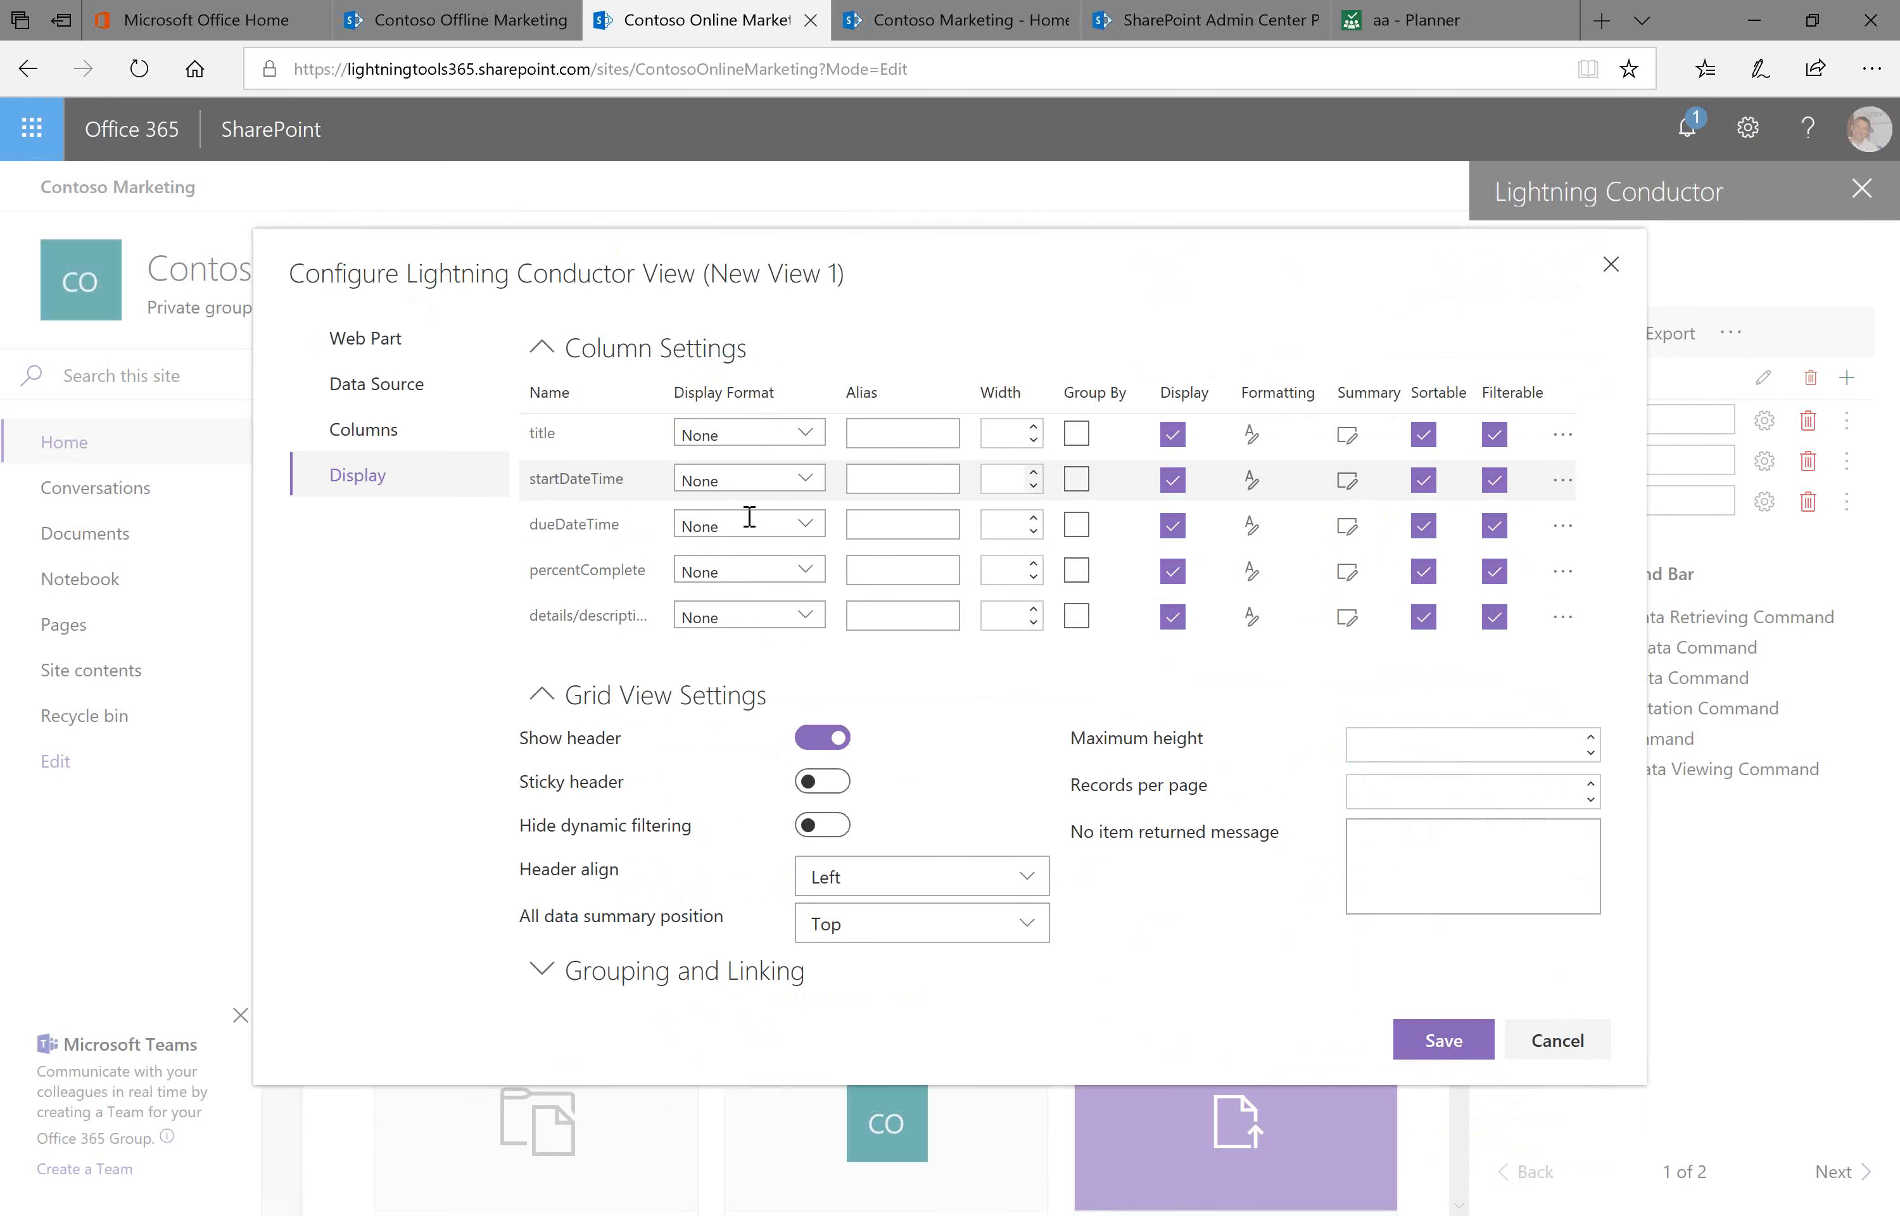
{"action": "left_click", "coordinate": [807, 483]}
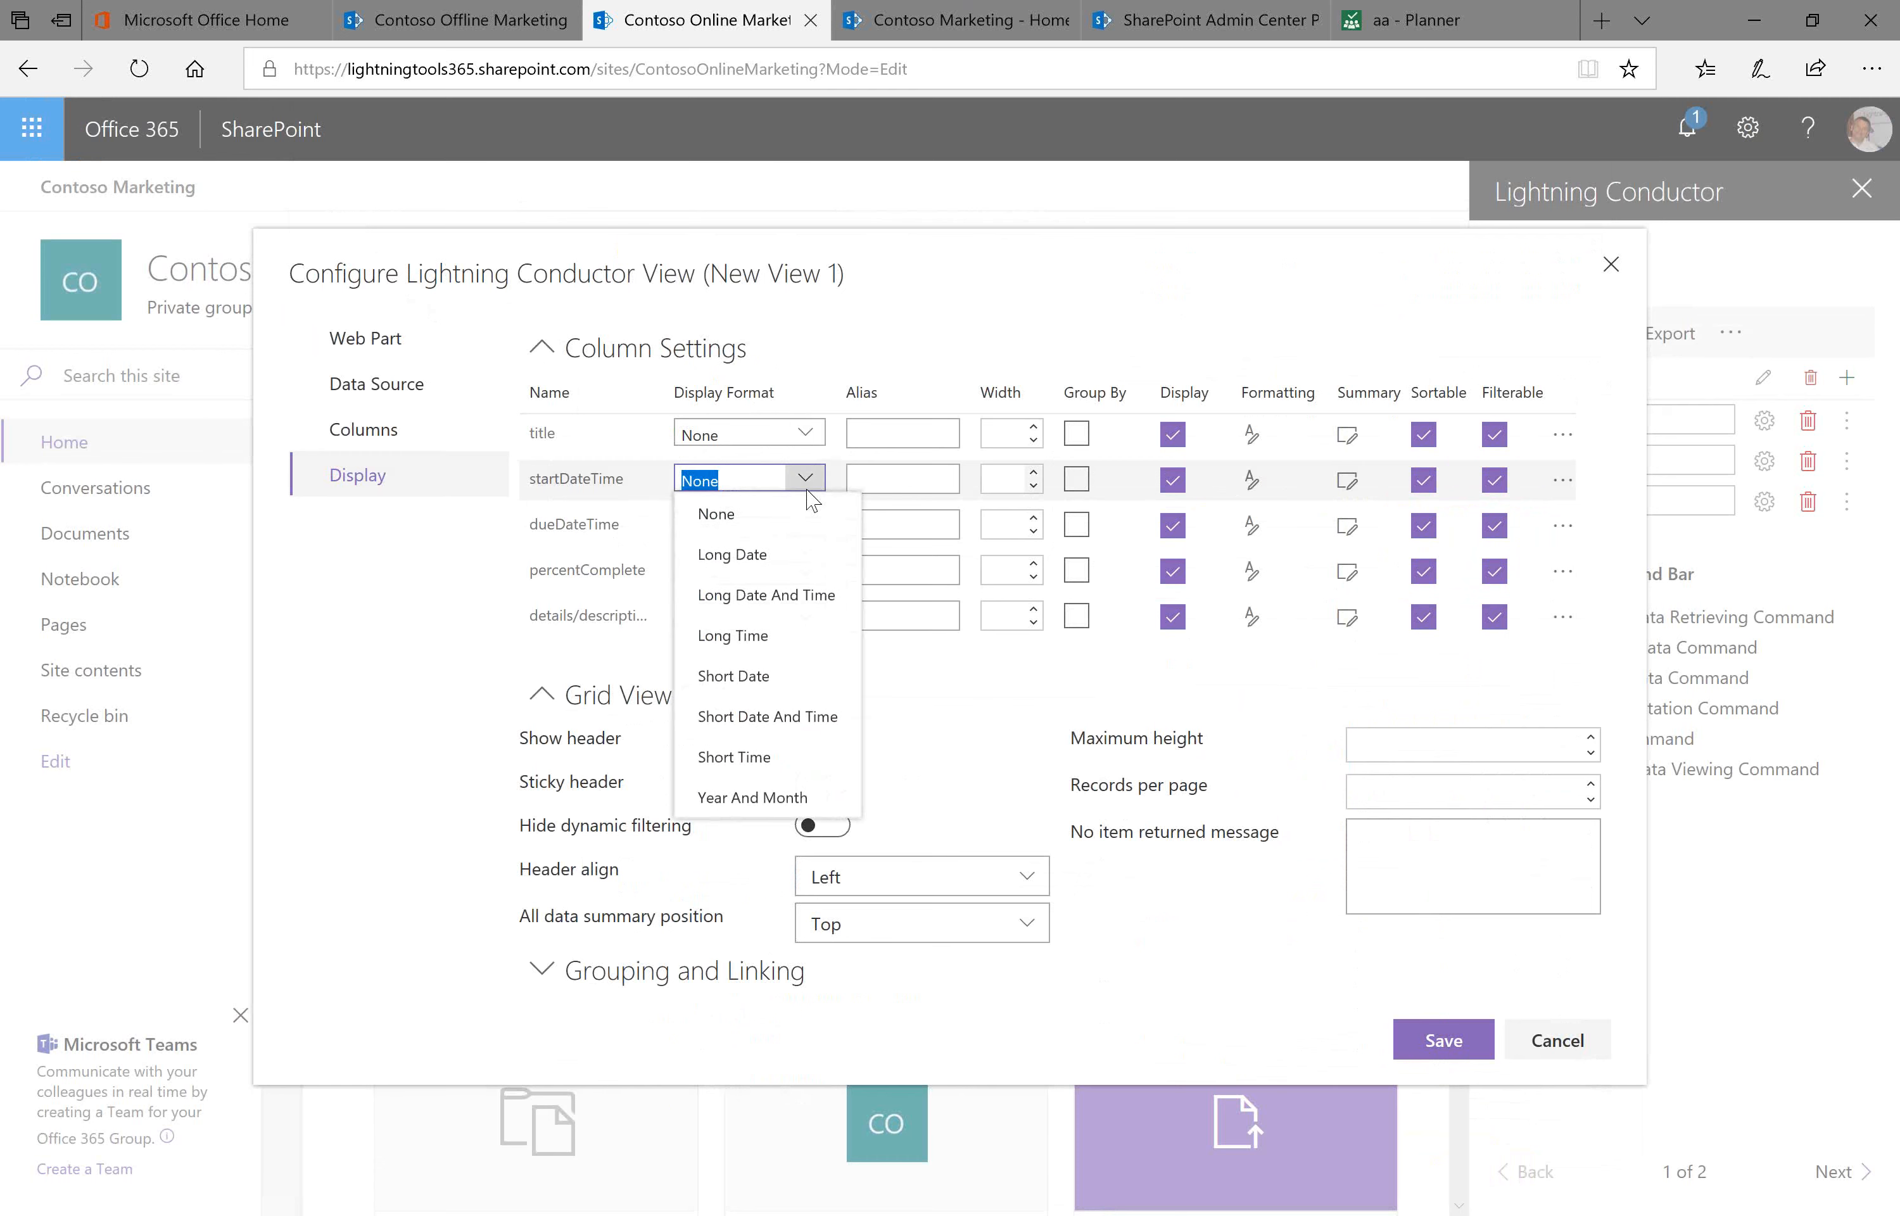
{"action": "left_click", "coordinate": [799, 678]}
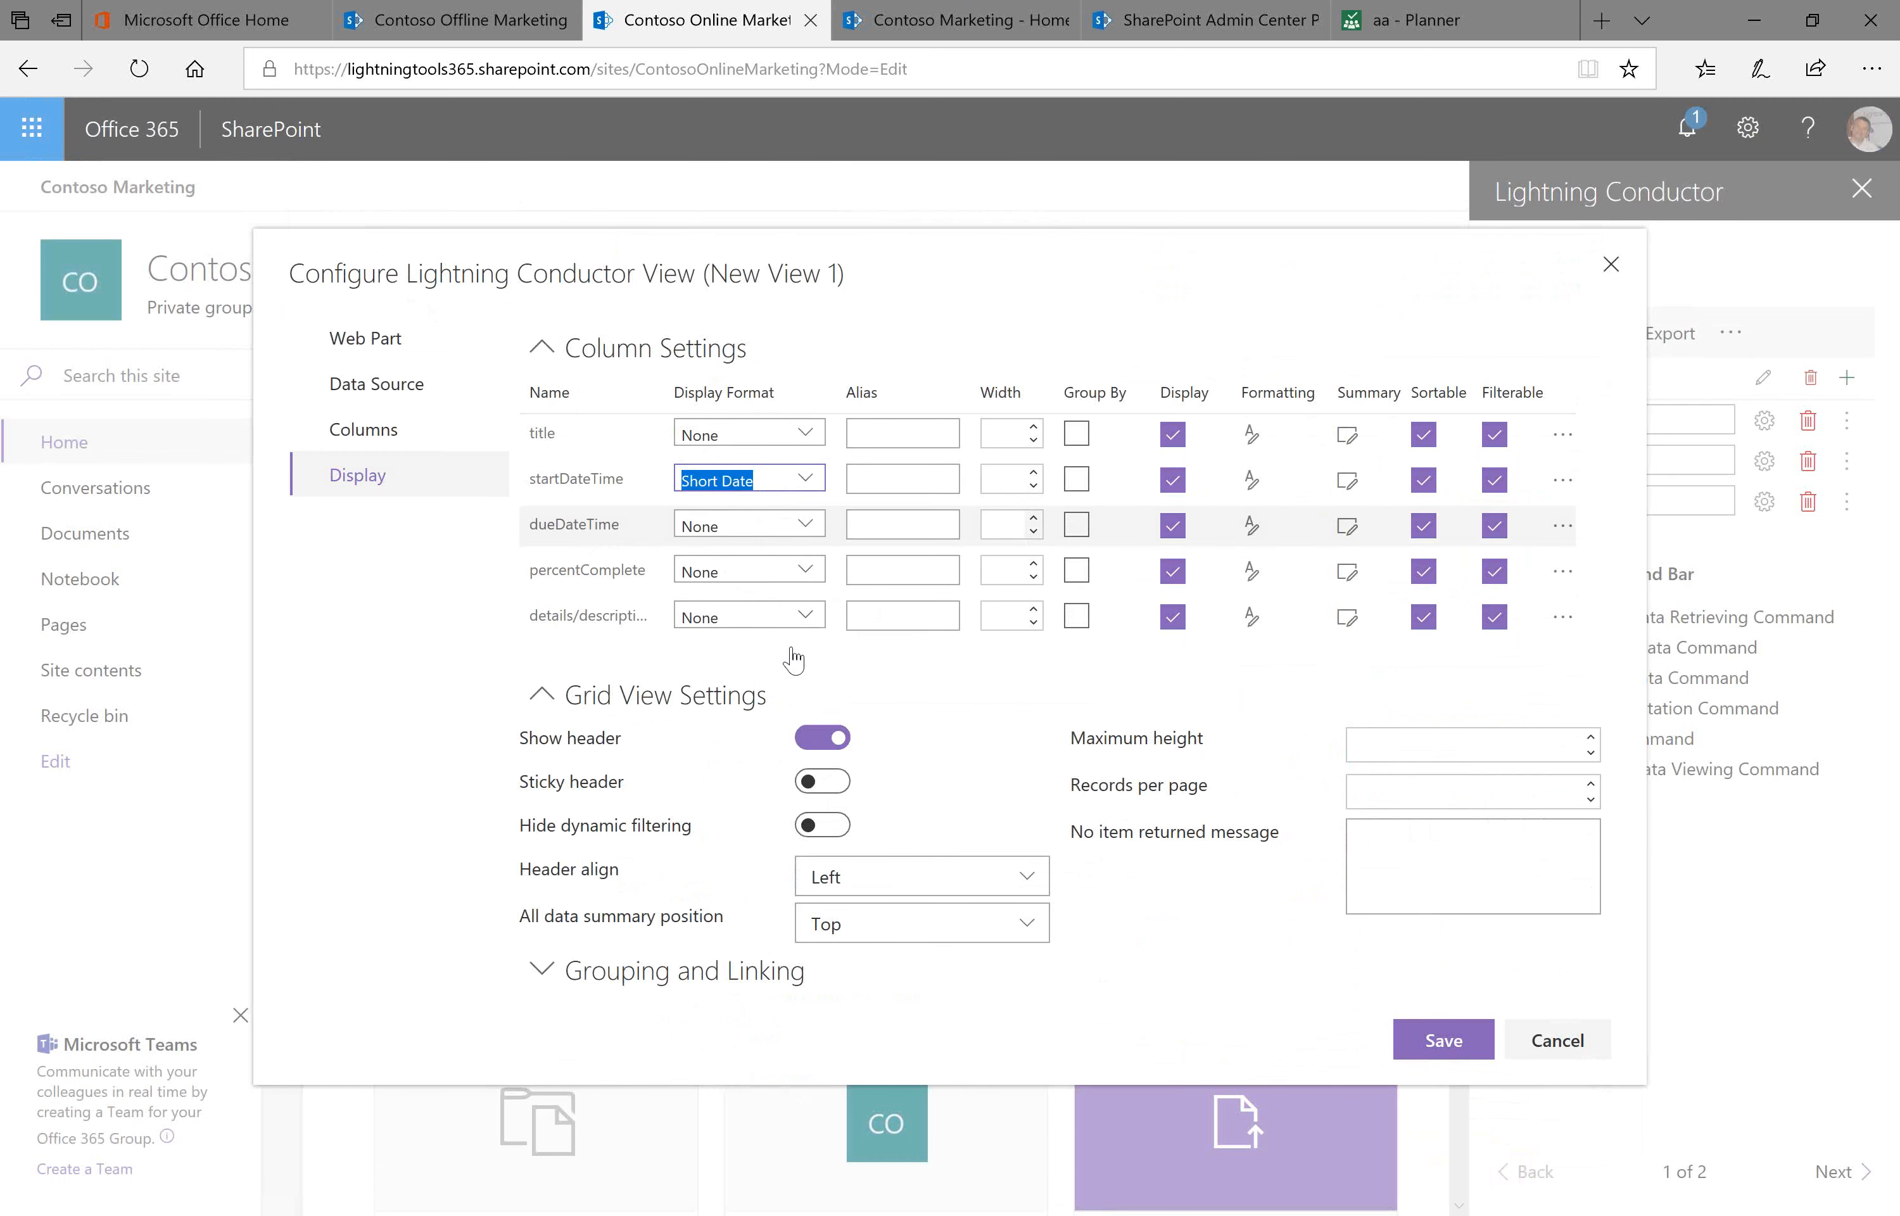
{"action": "left_click", "coordinate": [806, 531]}
{"action": "left_click", "coordinate": [802, 734]}
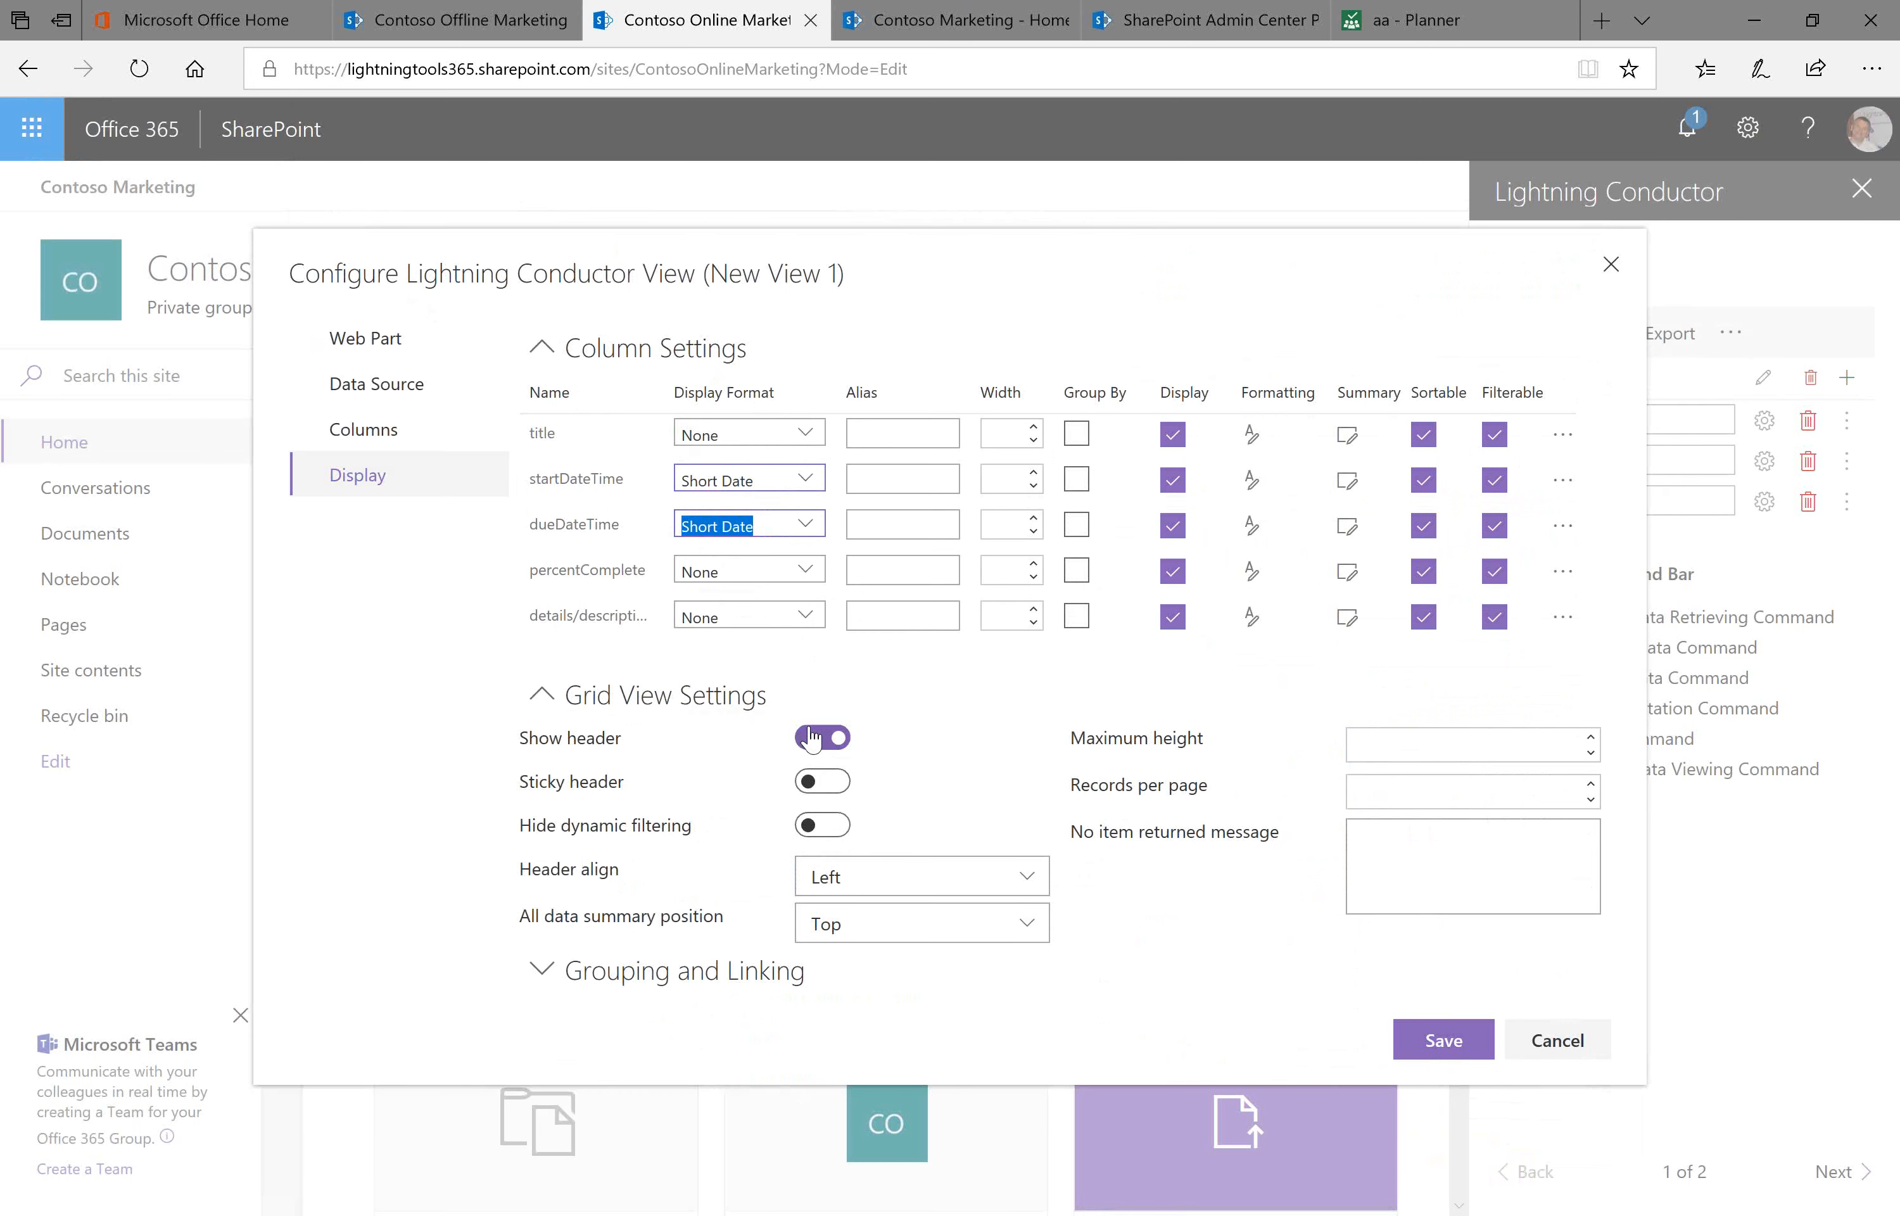
{"action": "left_click", "coordinate": [806, 568]}
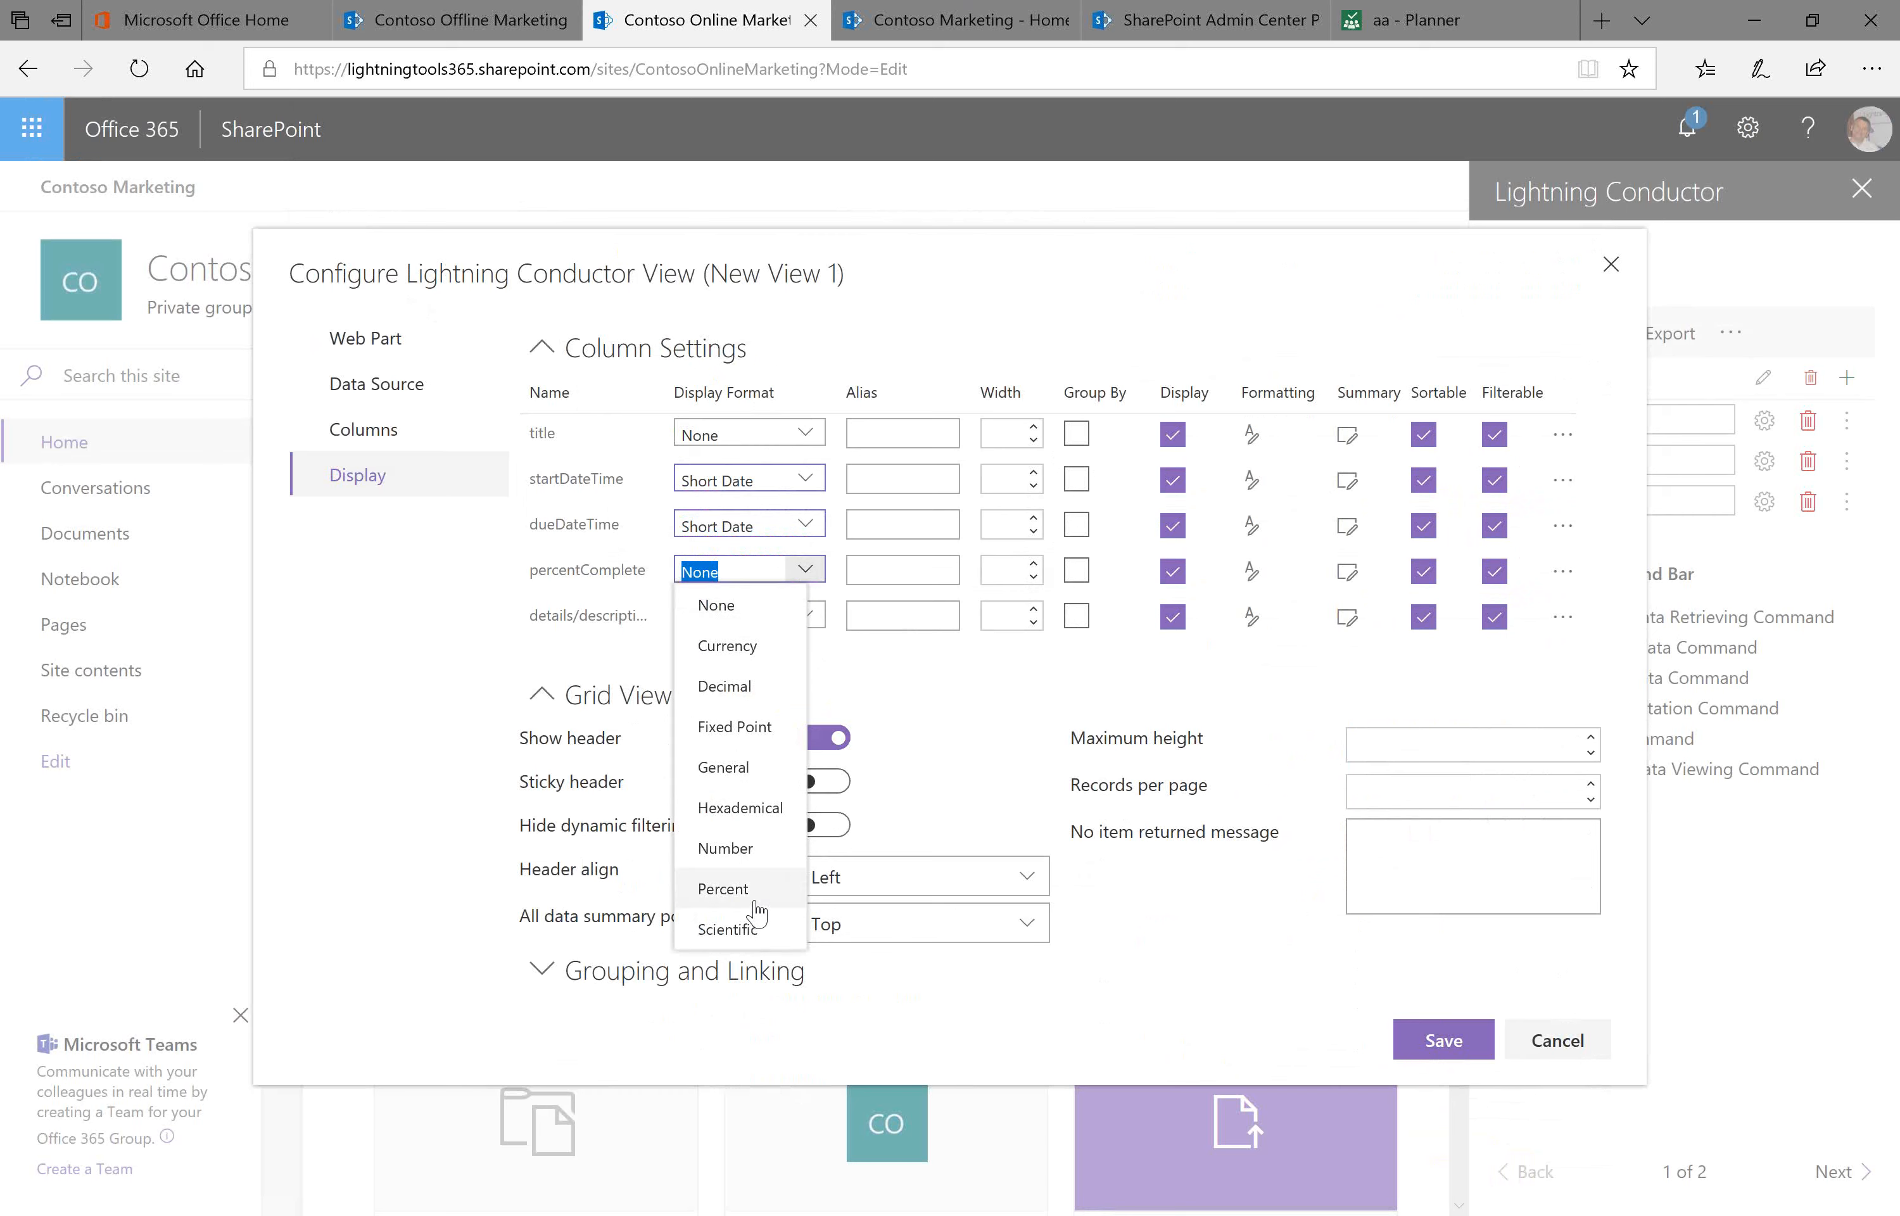
{"action": "left_click", "coordinate": [952, 670]}
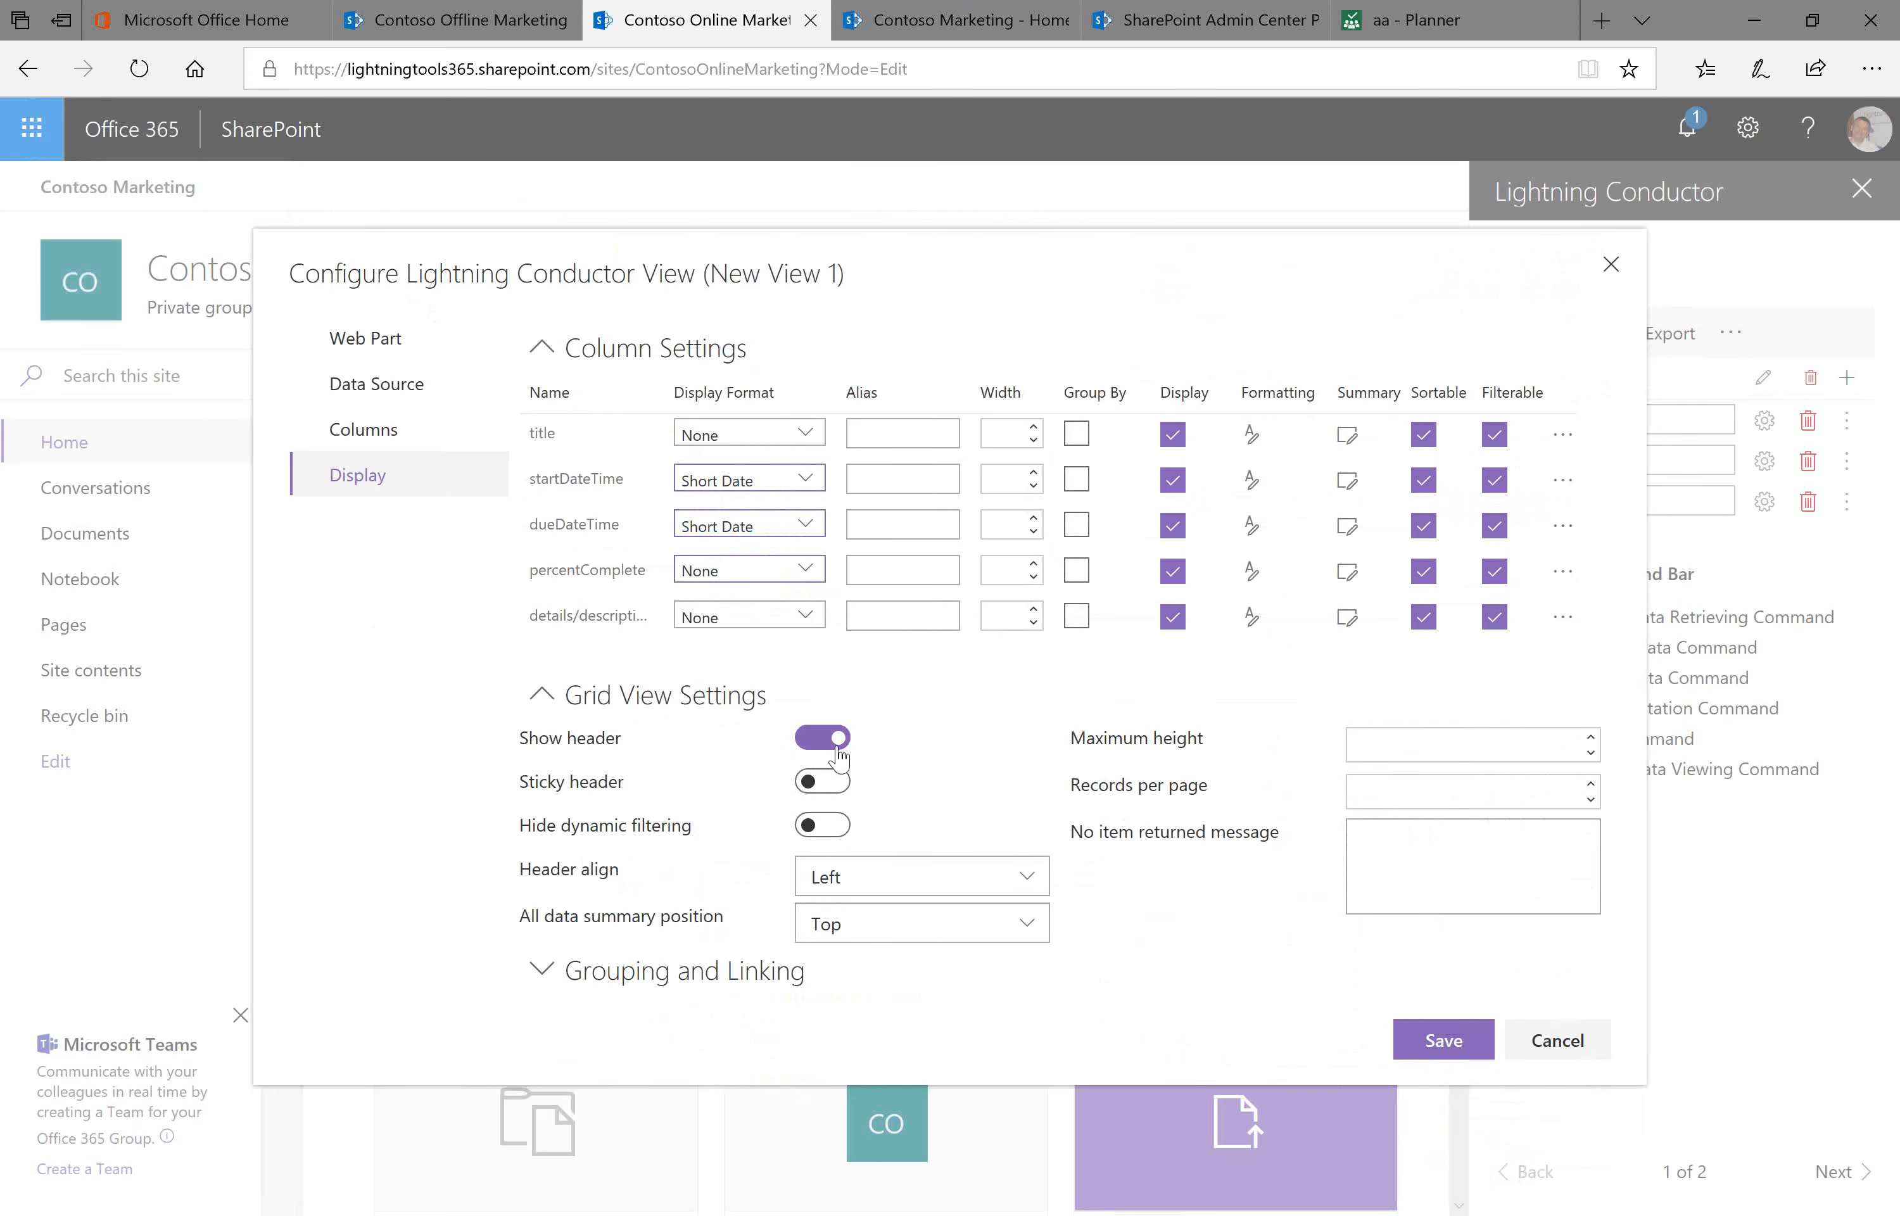
Set the column aliases to Title, Start Date, Due Date, Percent Complete and Description for the five listed columns
{"action": "left_click", "coordinate": [907, 435]}
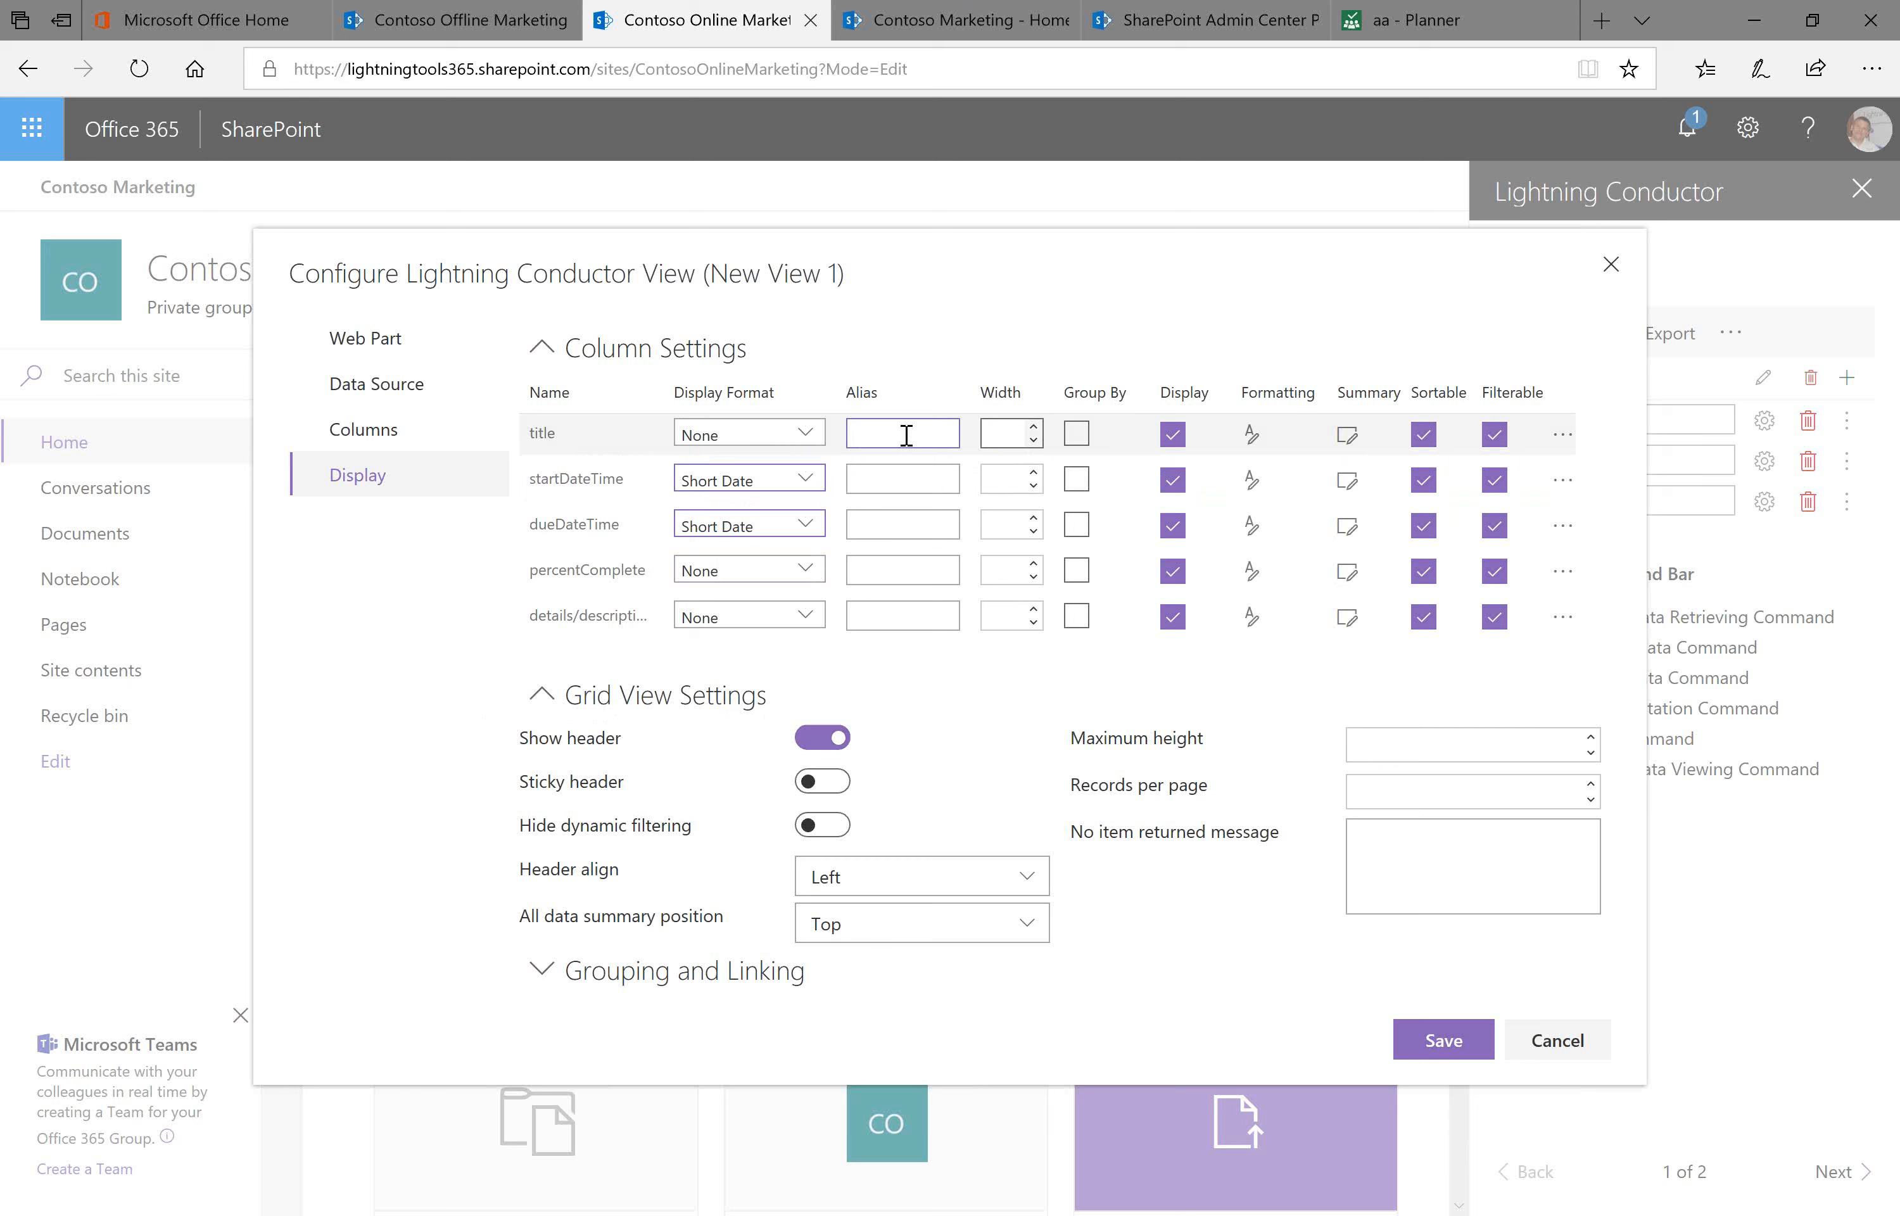
{"action": "type", "text": "Title"}
{"action": "left_click", "coordinate": [939, 476]}
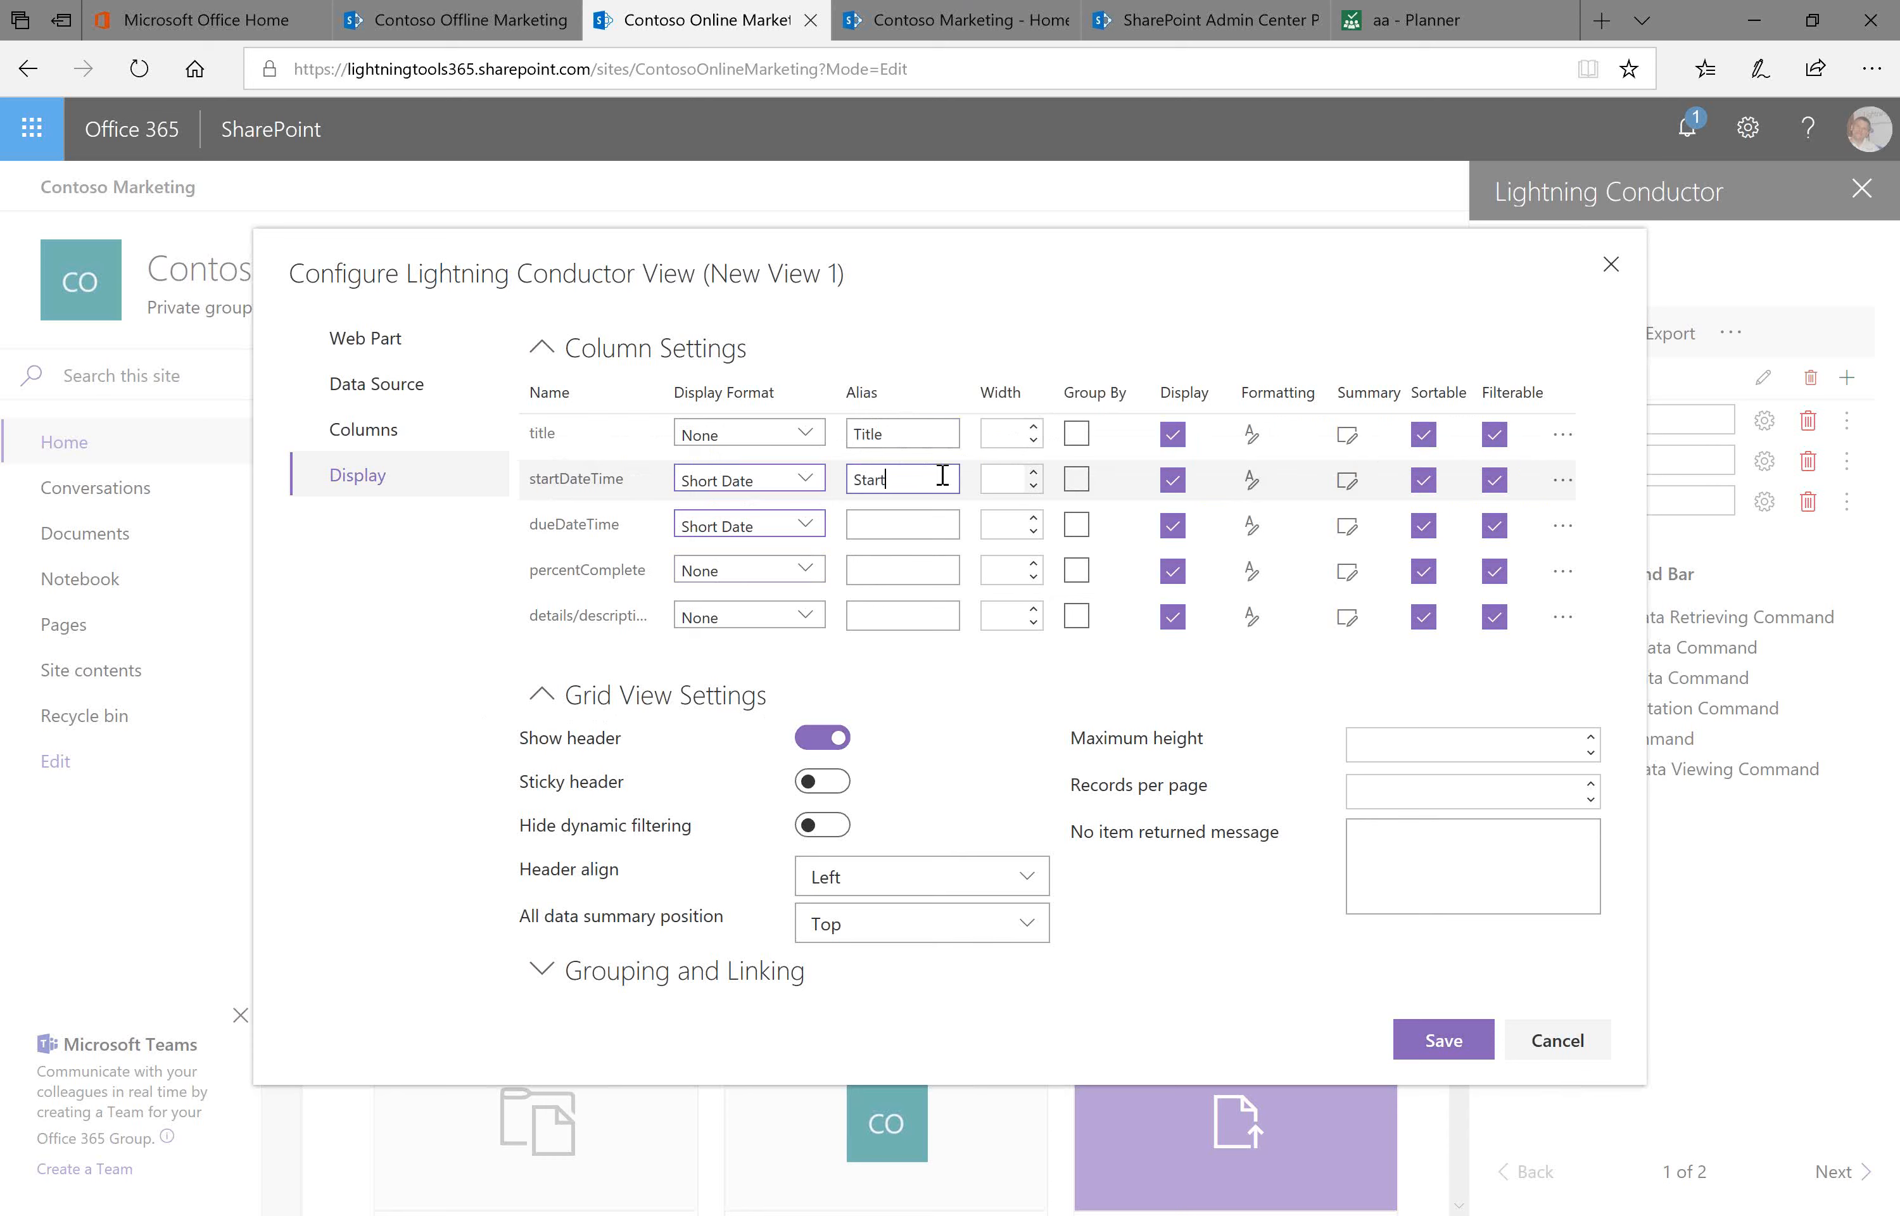
{"action": "left_click", "coordinate": [942, 517]}
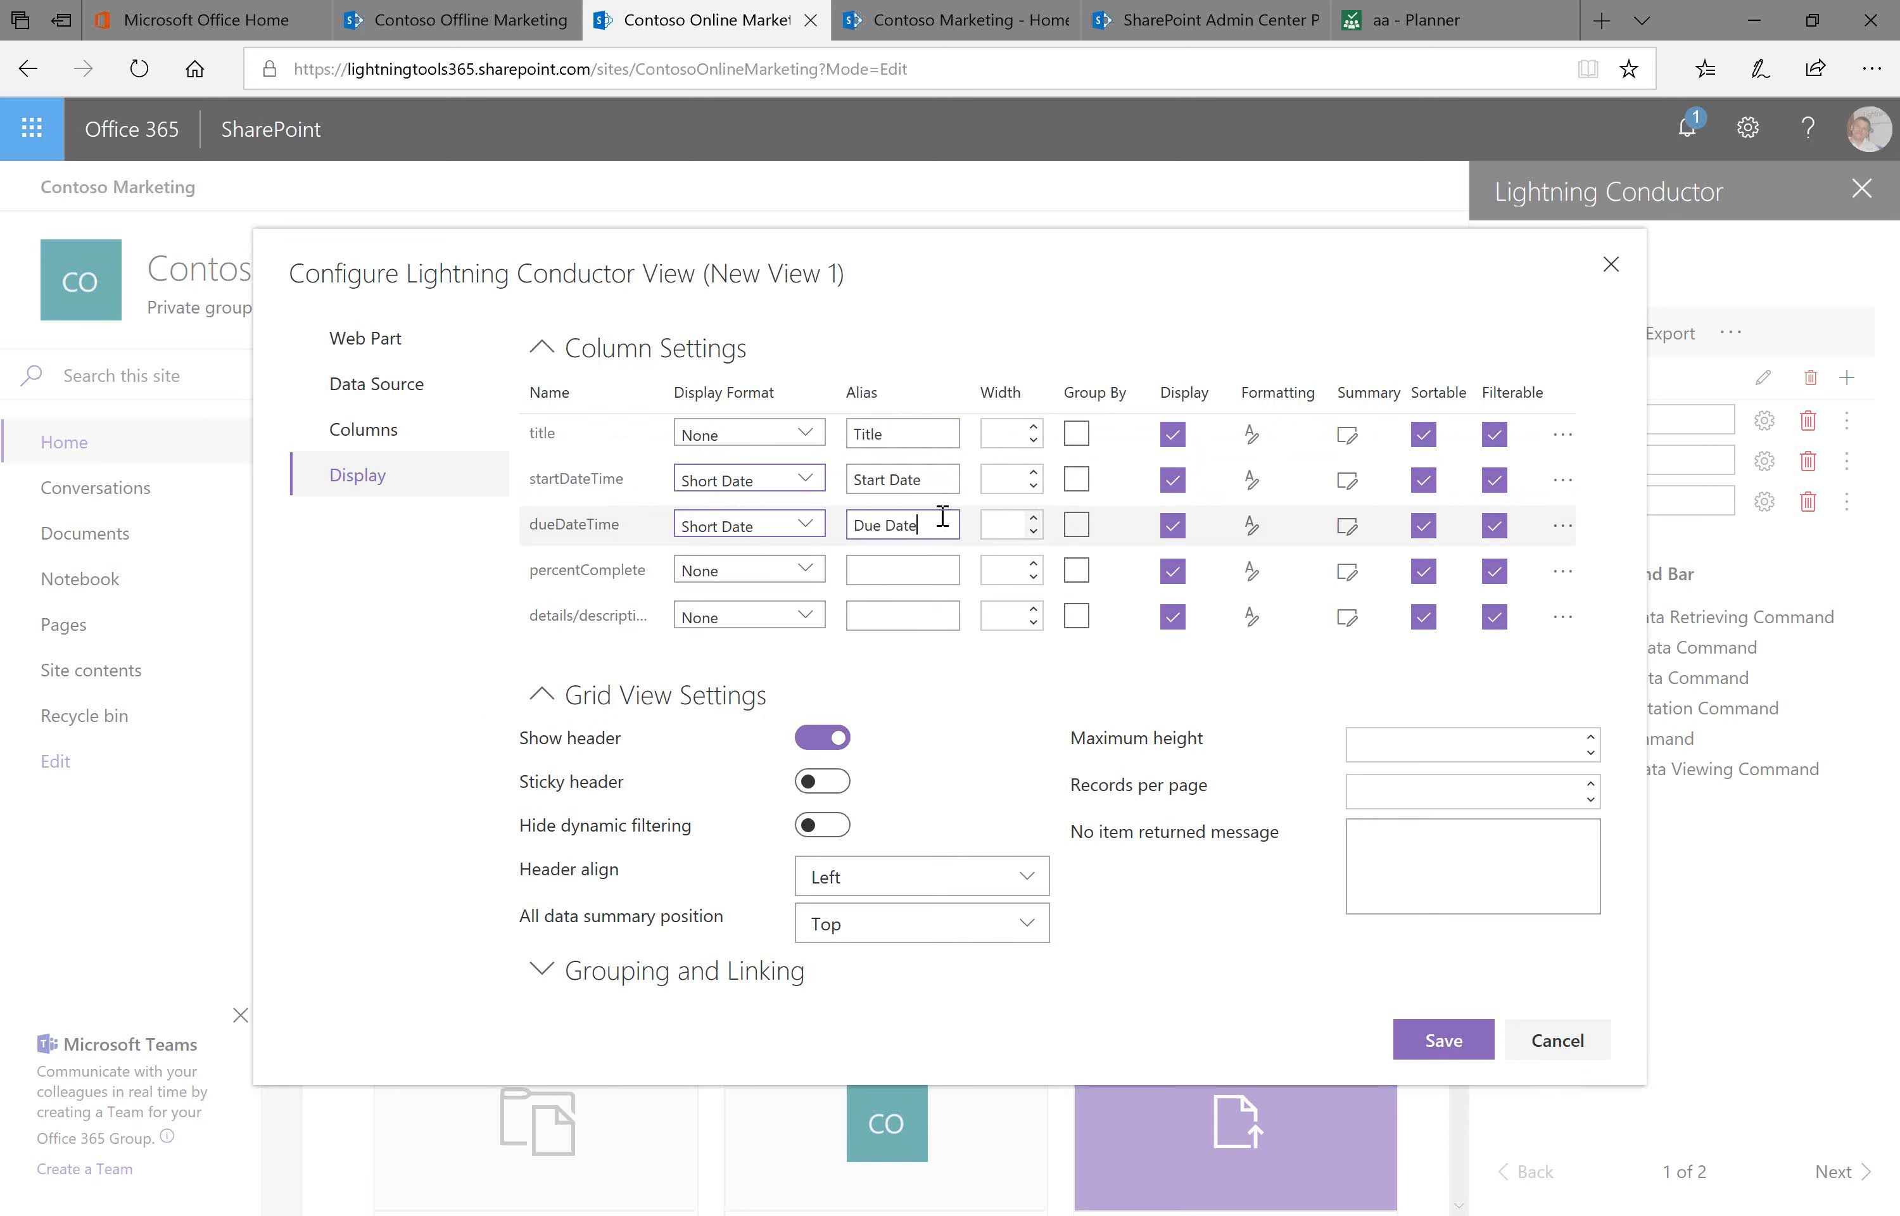
{"action": "left_click", "coordinate": [900, 566]}
{"action": "type", "text": "Percent Complete"}
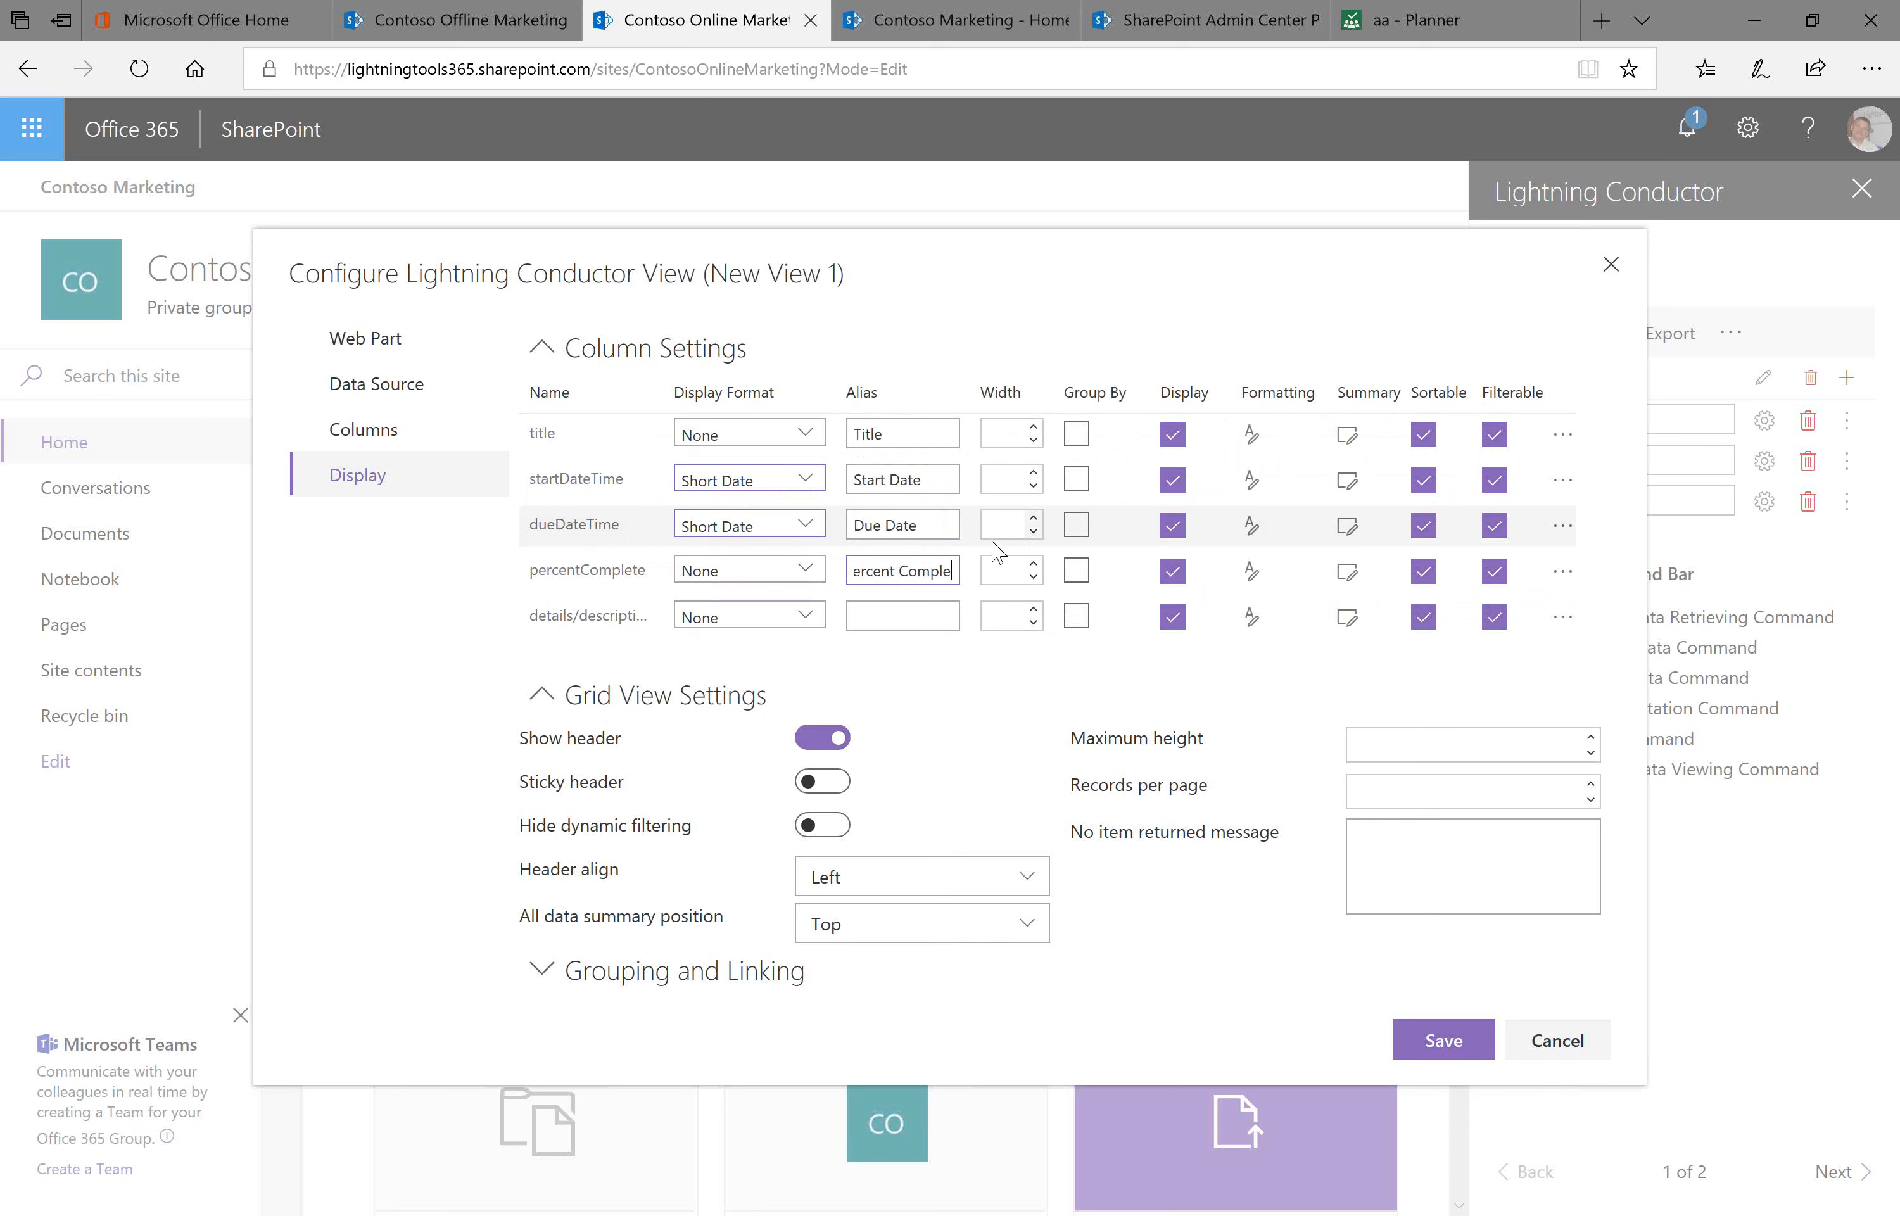
{"action": "left_click", "coordinate": [939, 615]}
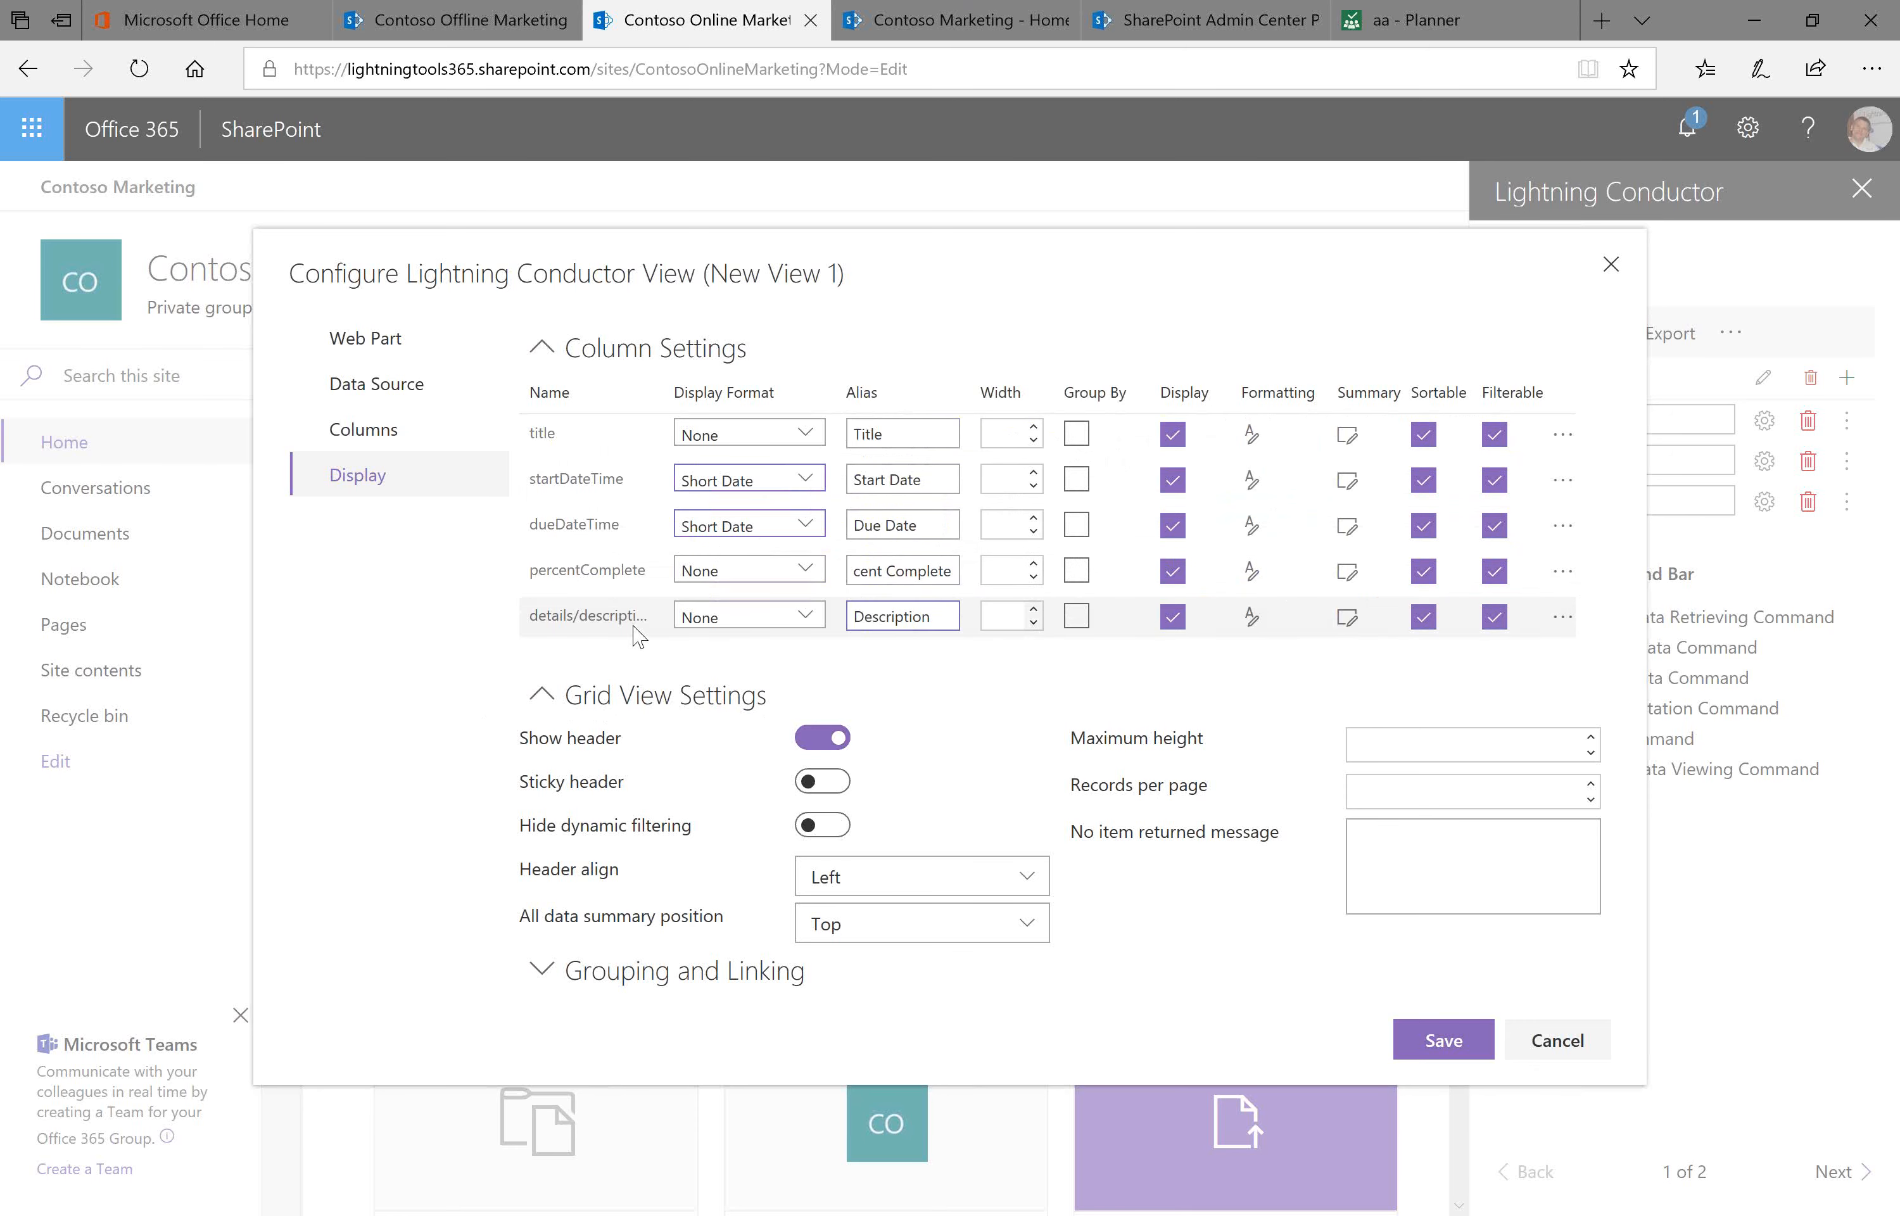
Give percentComplete an unconditional data bar format with max value 100 and its value hidden, deleting the default condition
{"action": "left_click", "coordinate": [1256, 570]}
{"action": "left_click", "coordinate": [1135, 639]}
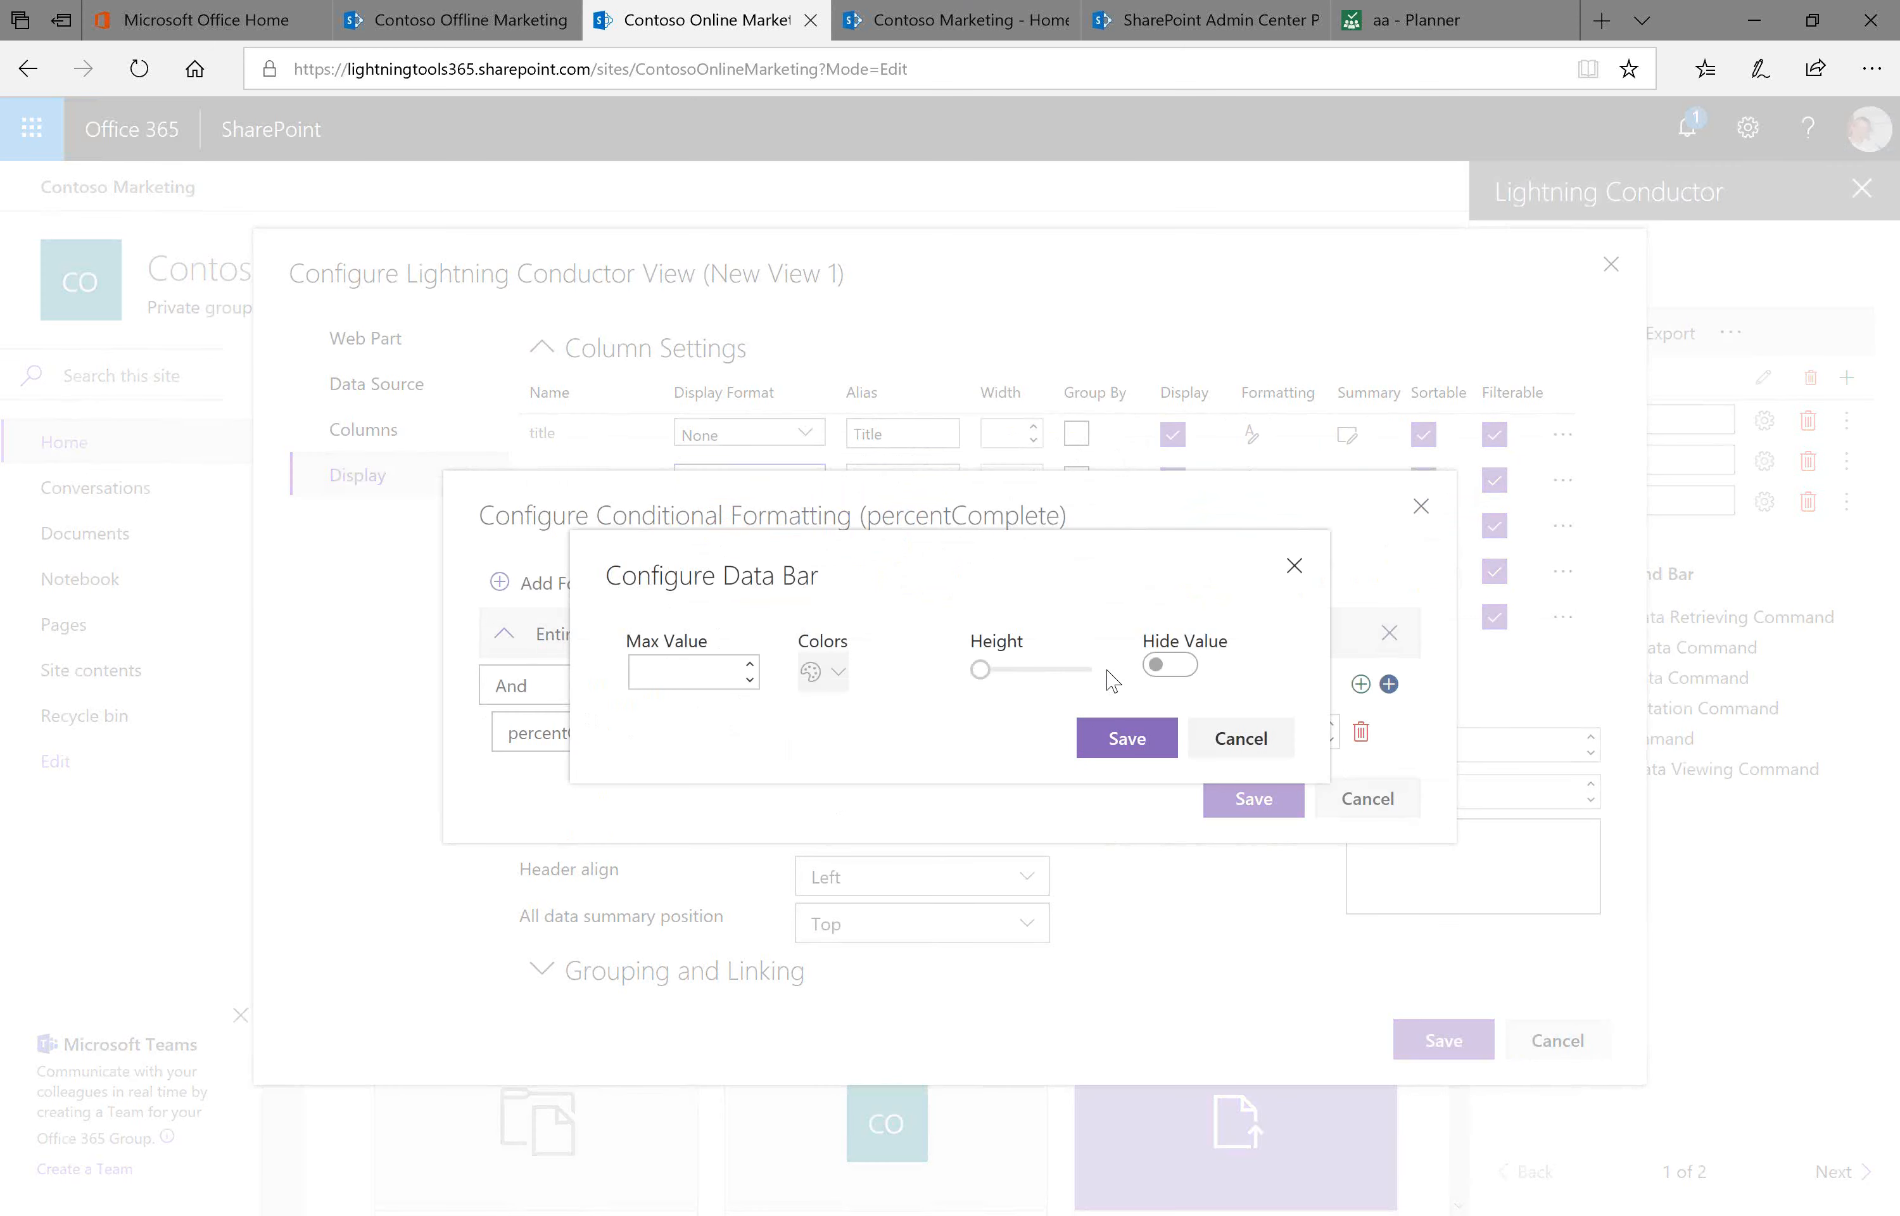
{"action": "left_click", "coordinate": [738, 672]}
{"action": "type", "text": "100"}
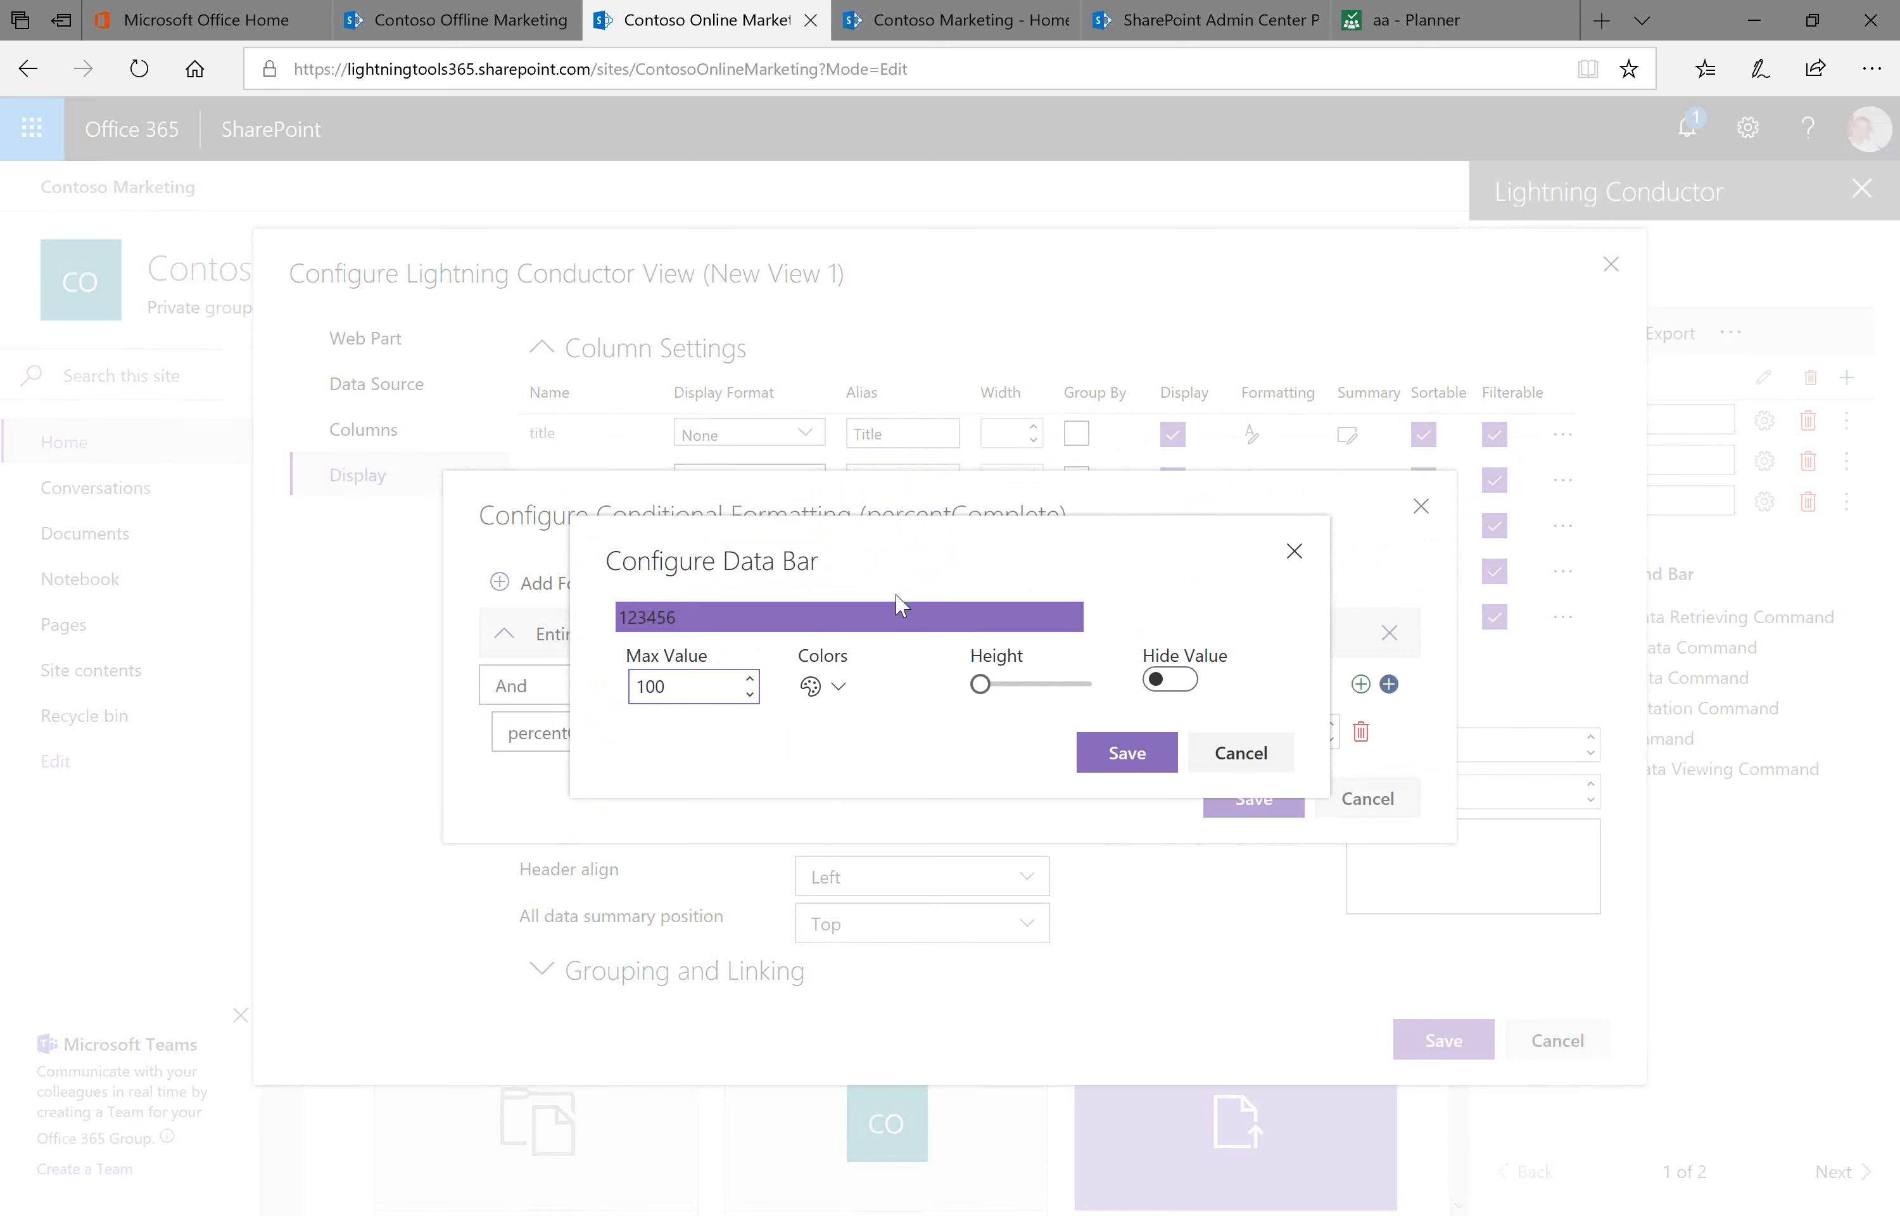
{"action": "left_click", "coordinate": [1164, 680]}
{"action": "left_click", "coordinate": [1132, 765]}
{"action": "left_click", "coordinate": [1361, 731]}
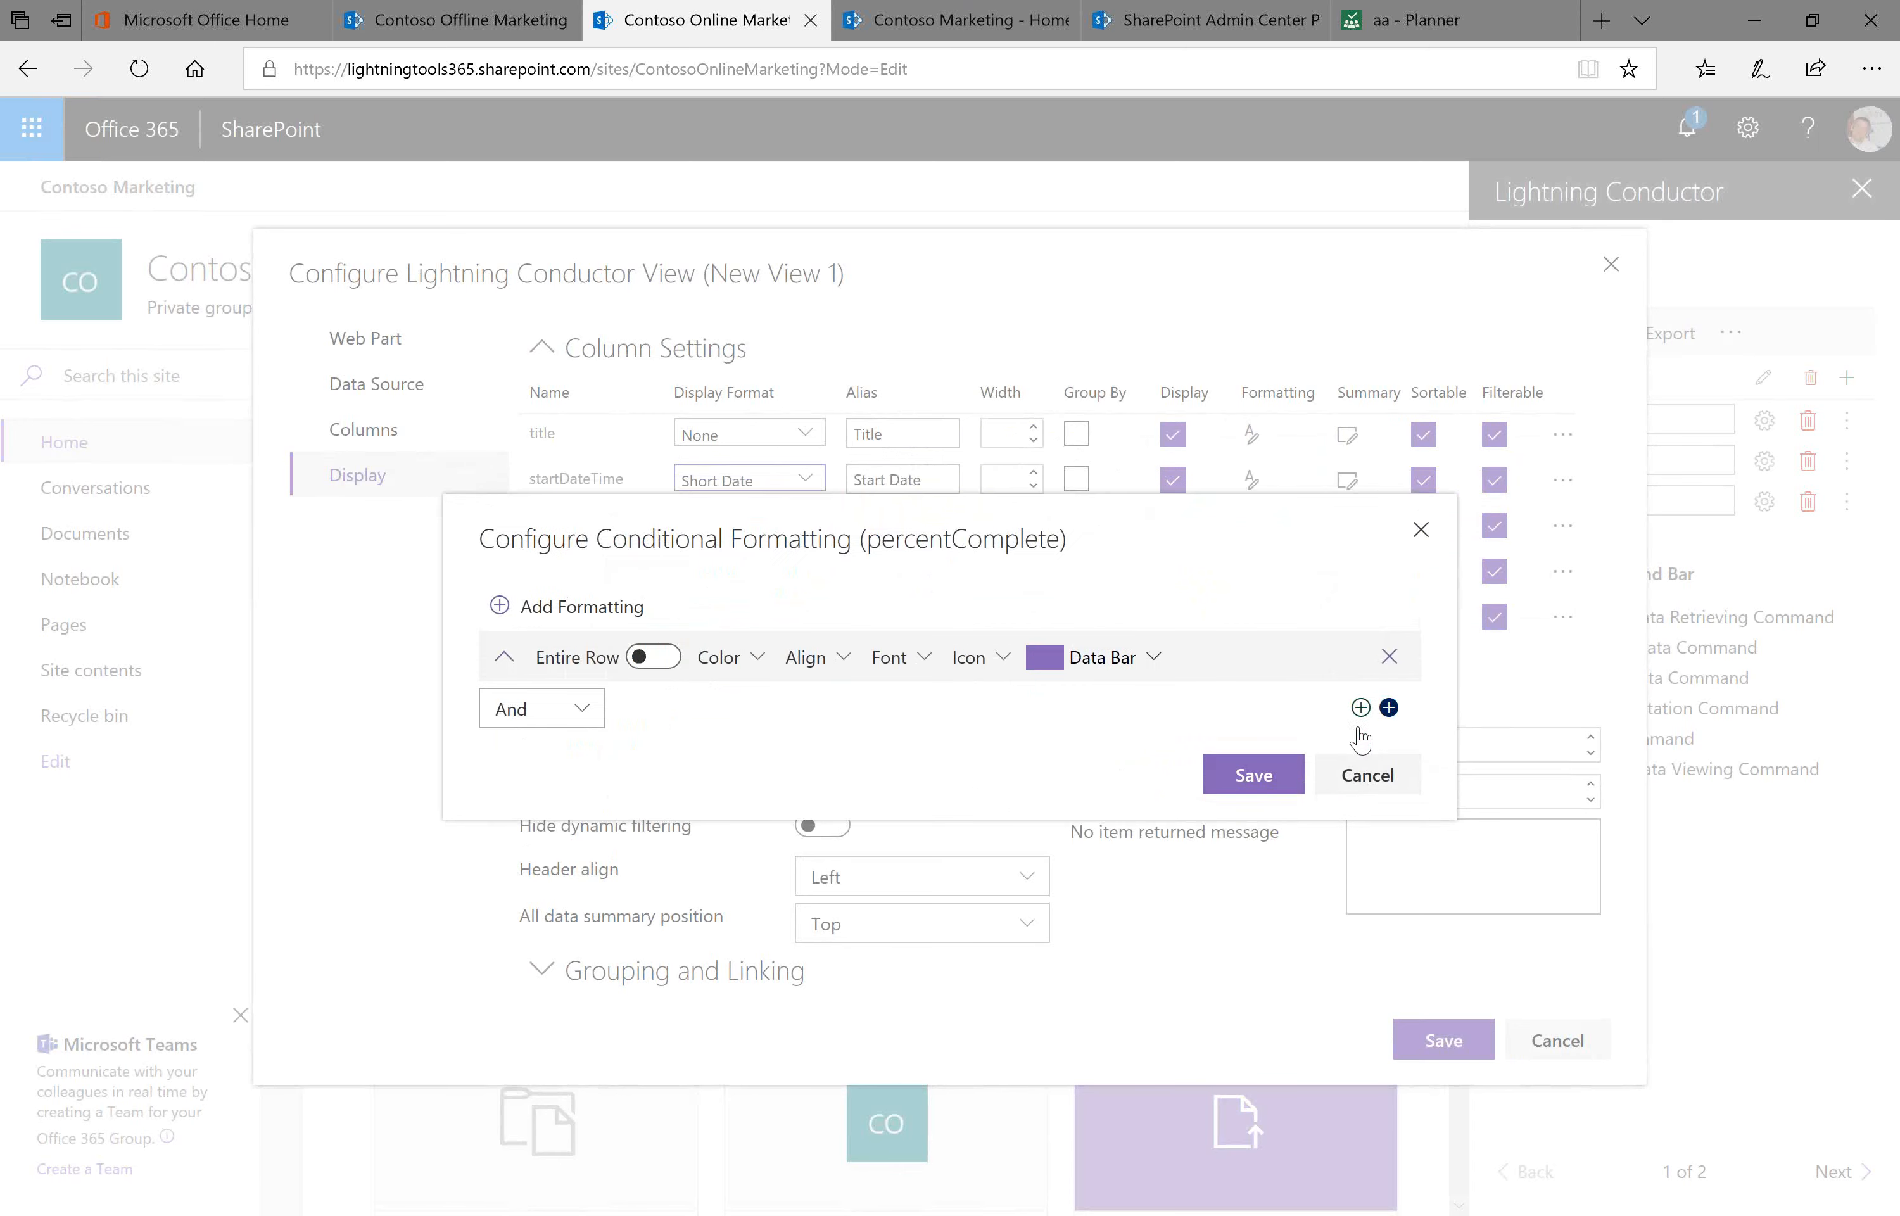
{"action": "left_click", "coordinate": [1254, 776]}
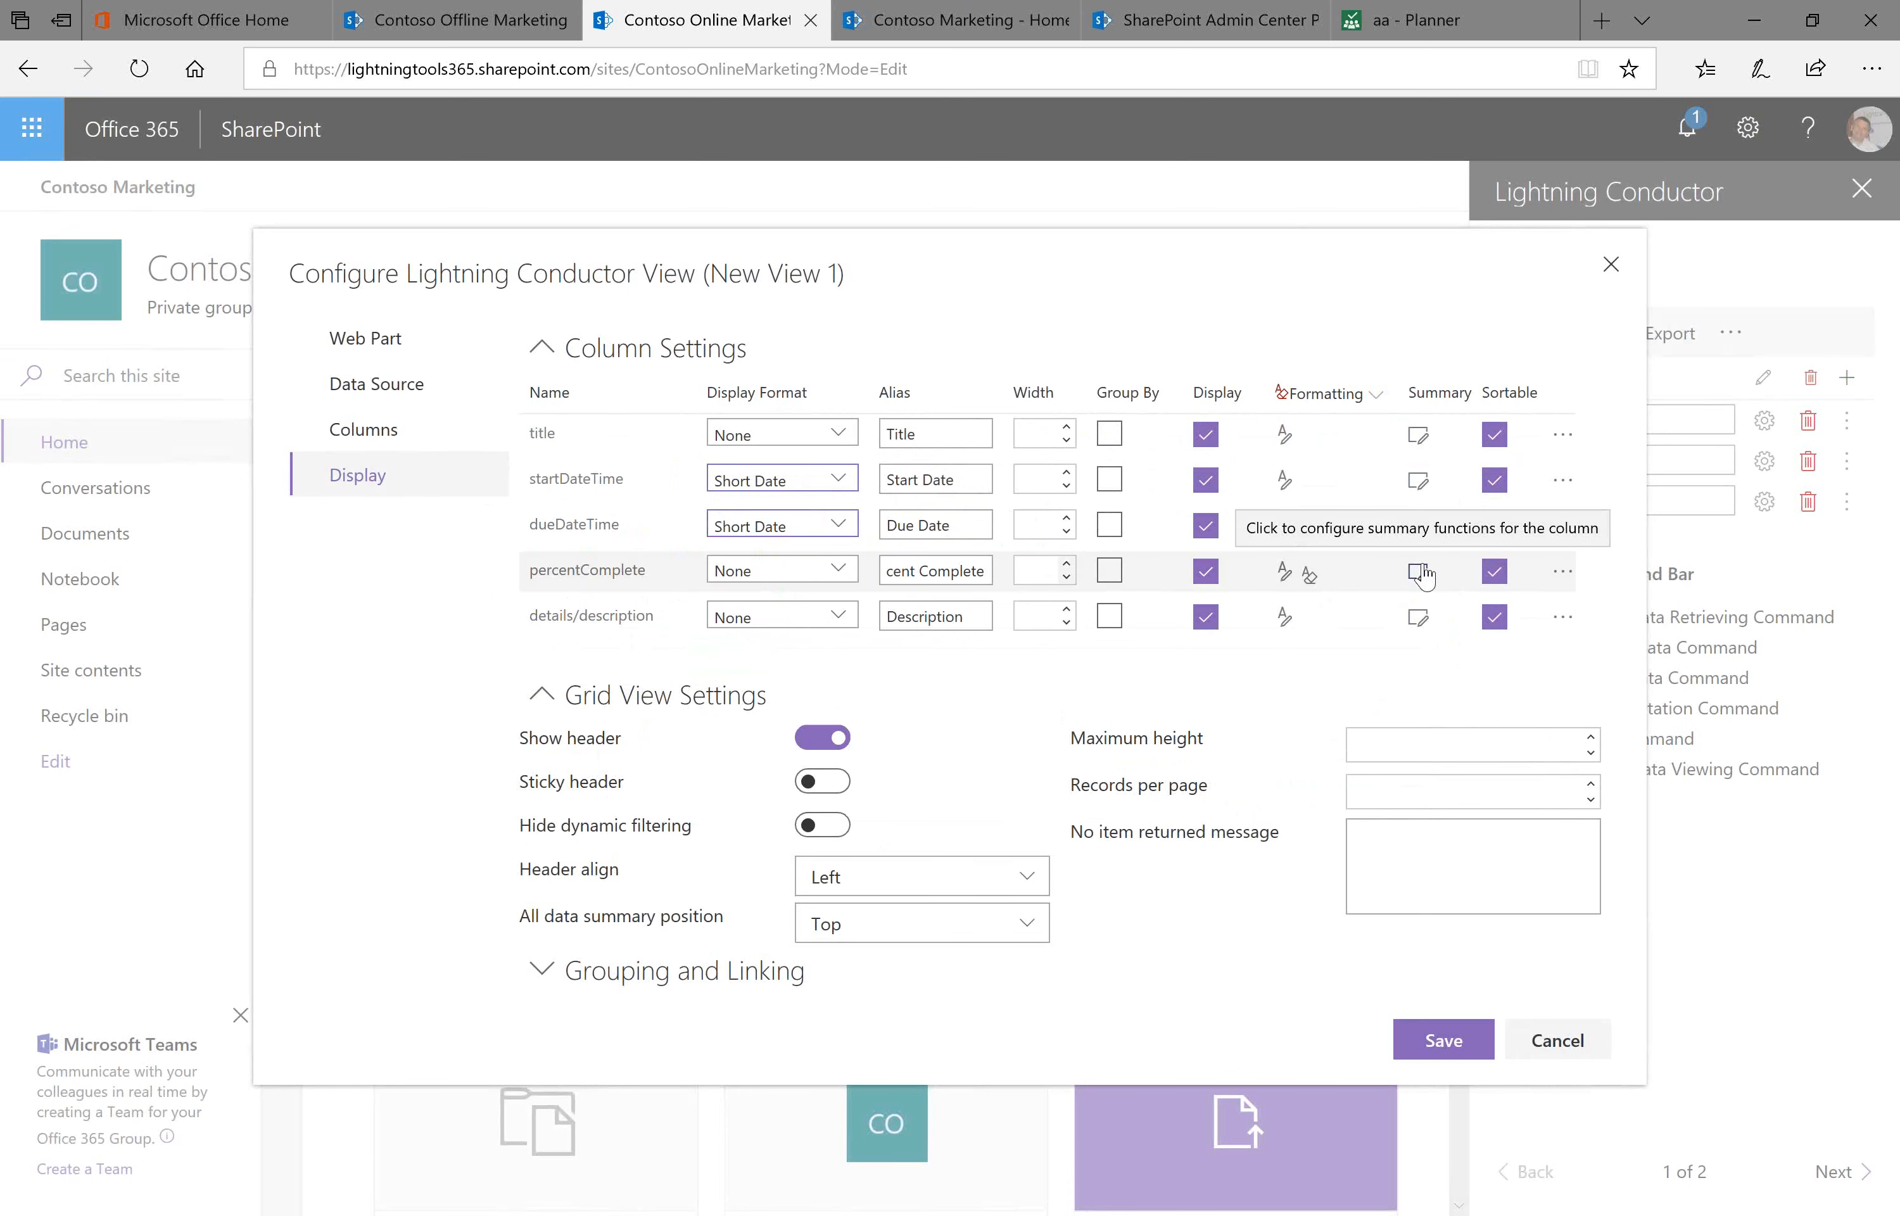
Look over the summary function types offered for percentComplete without adding one
{"action": "left_click", "coordinate": [1421, 573]}
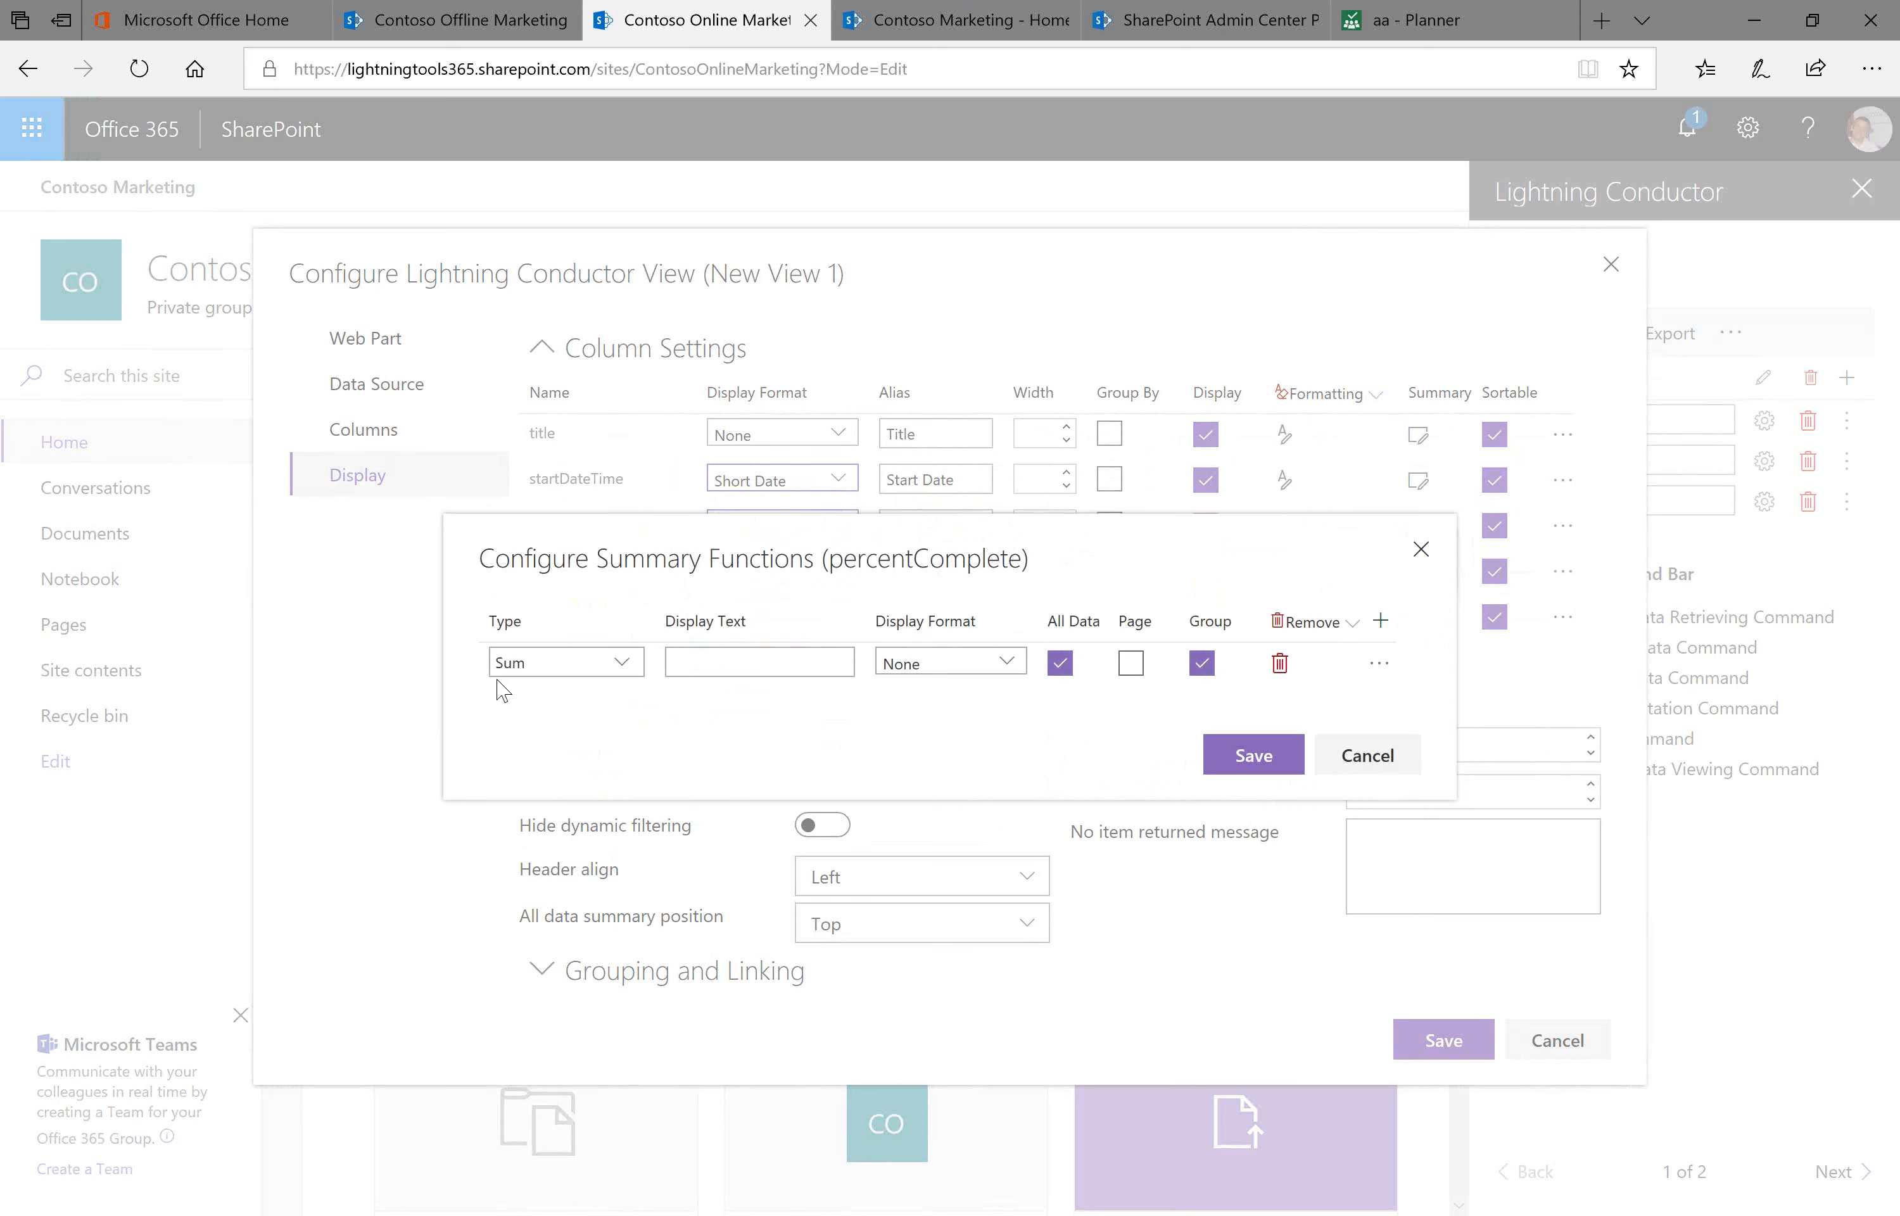
{"action": "left_click", "coordinate": [549, 666]}
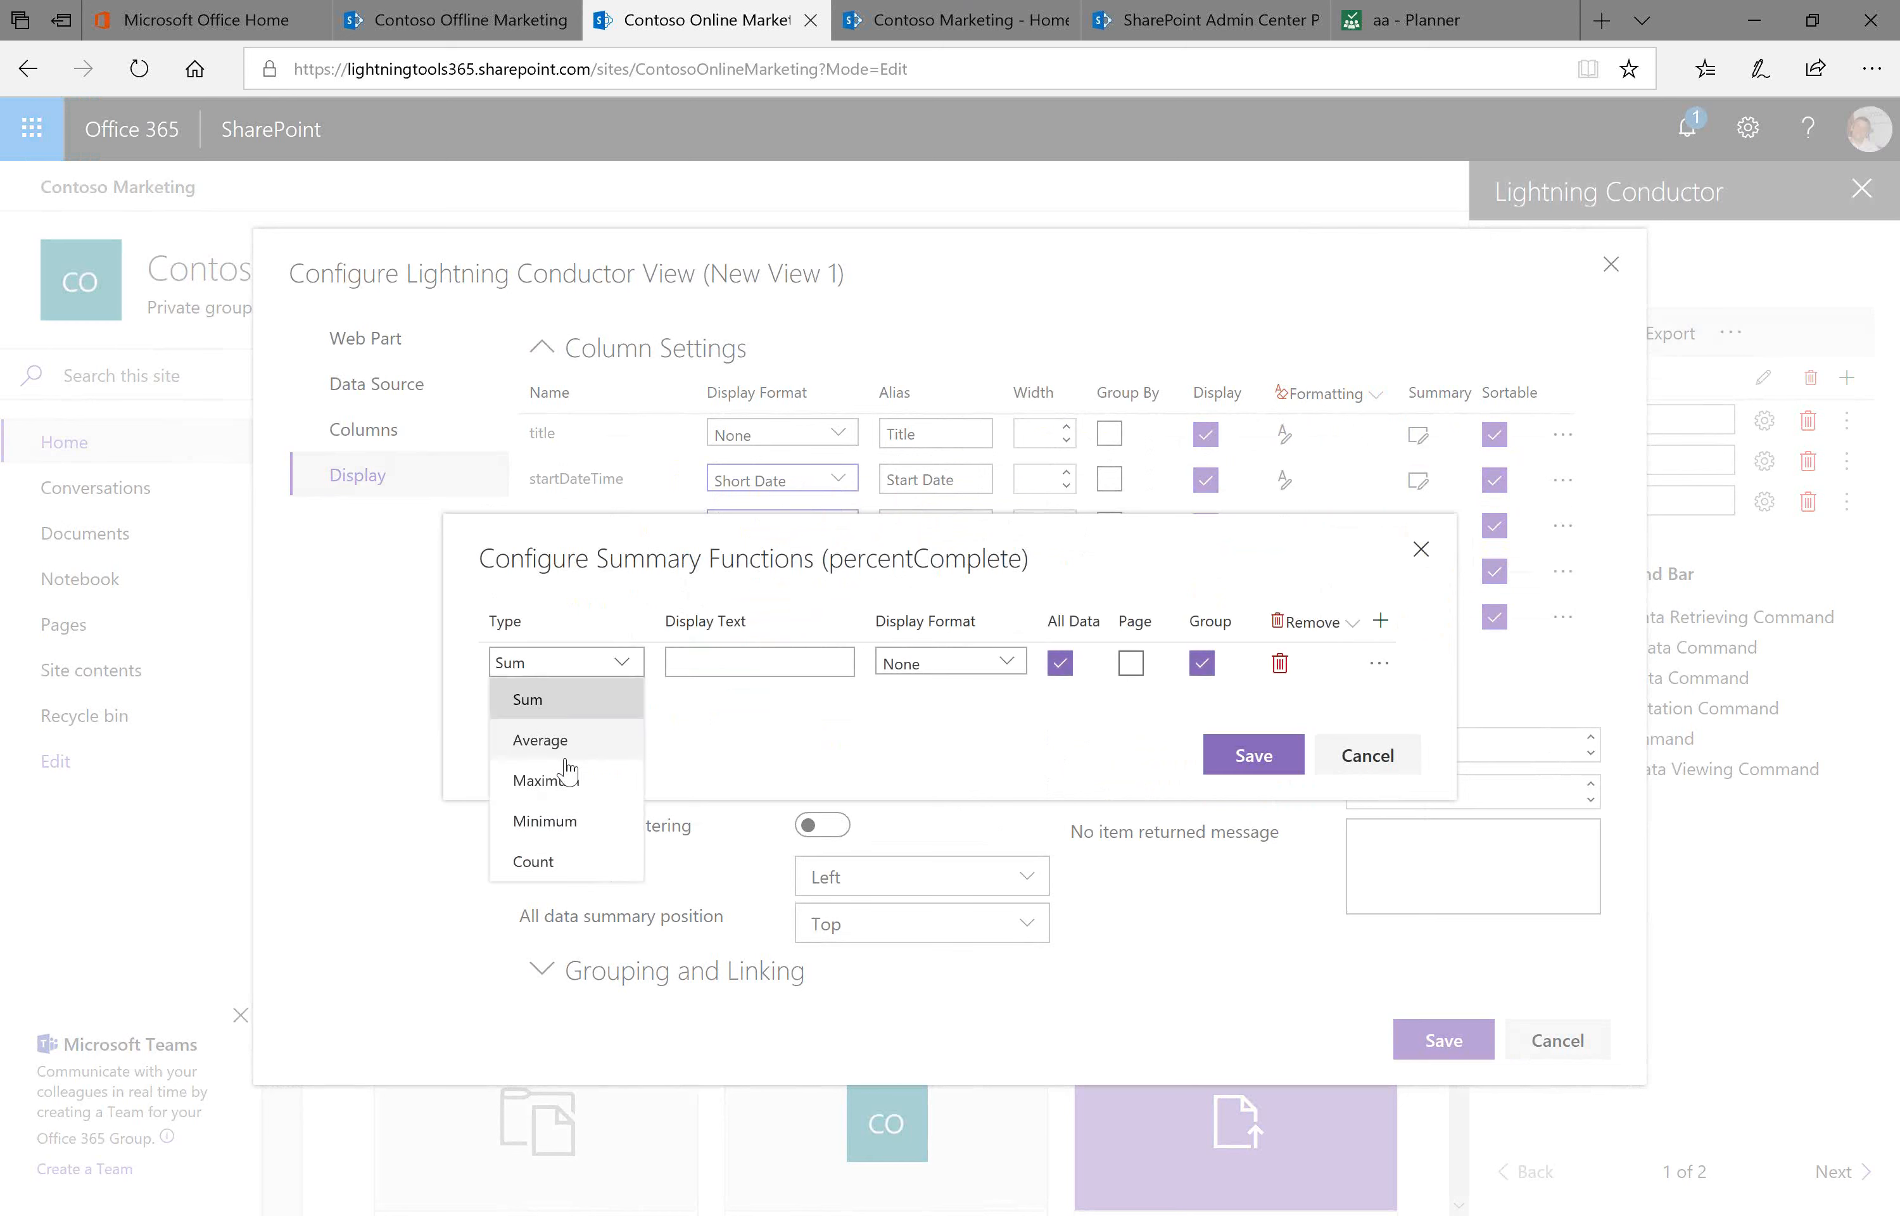
{"action": "left_click", "coordinate": [1225, 726]}
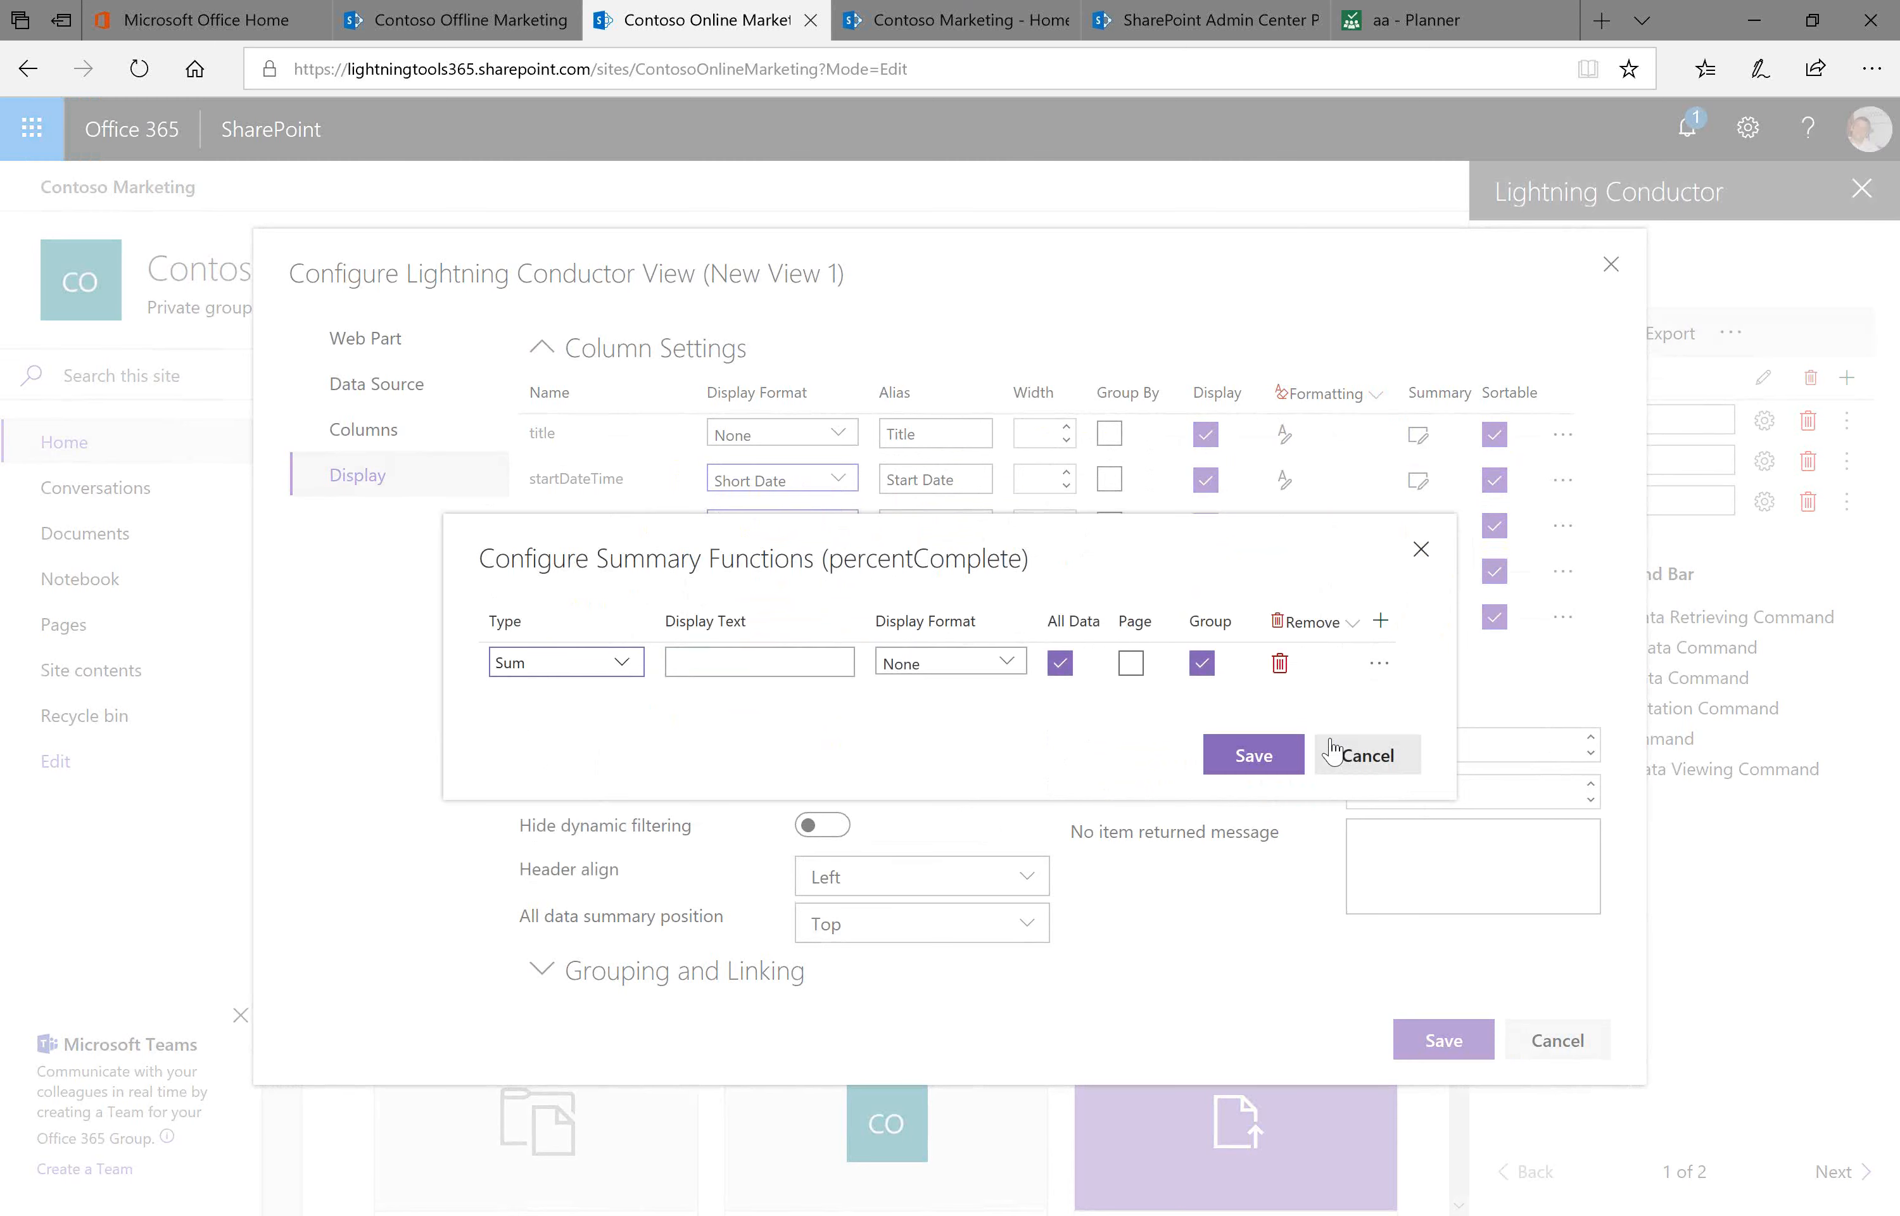
{"action": "left_click", "coordinate": [1357, 754]}
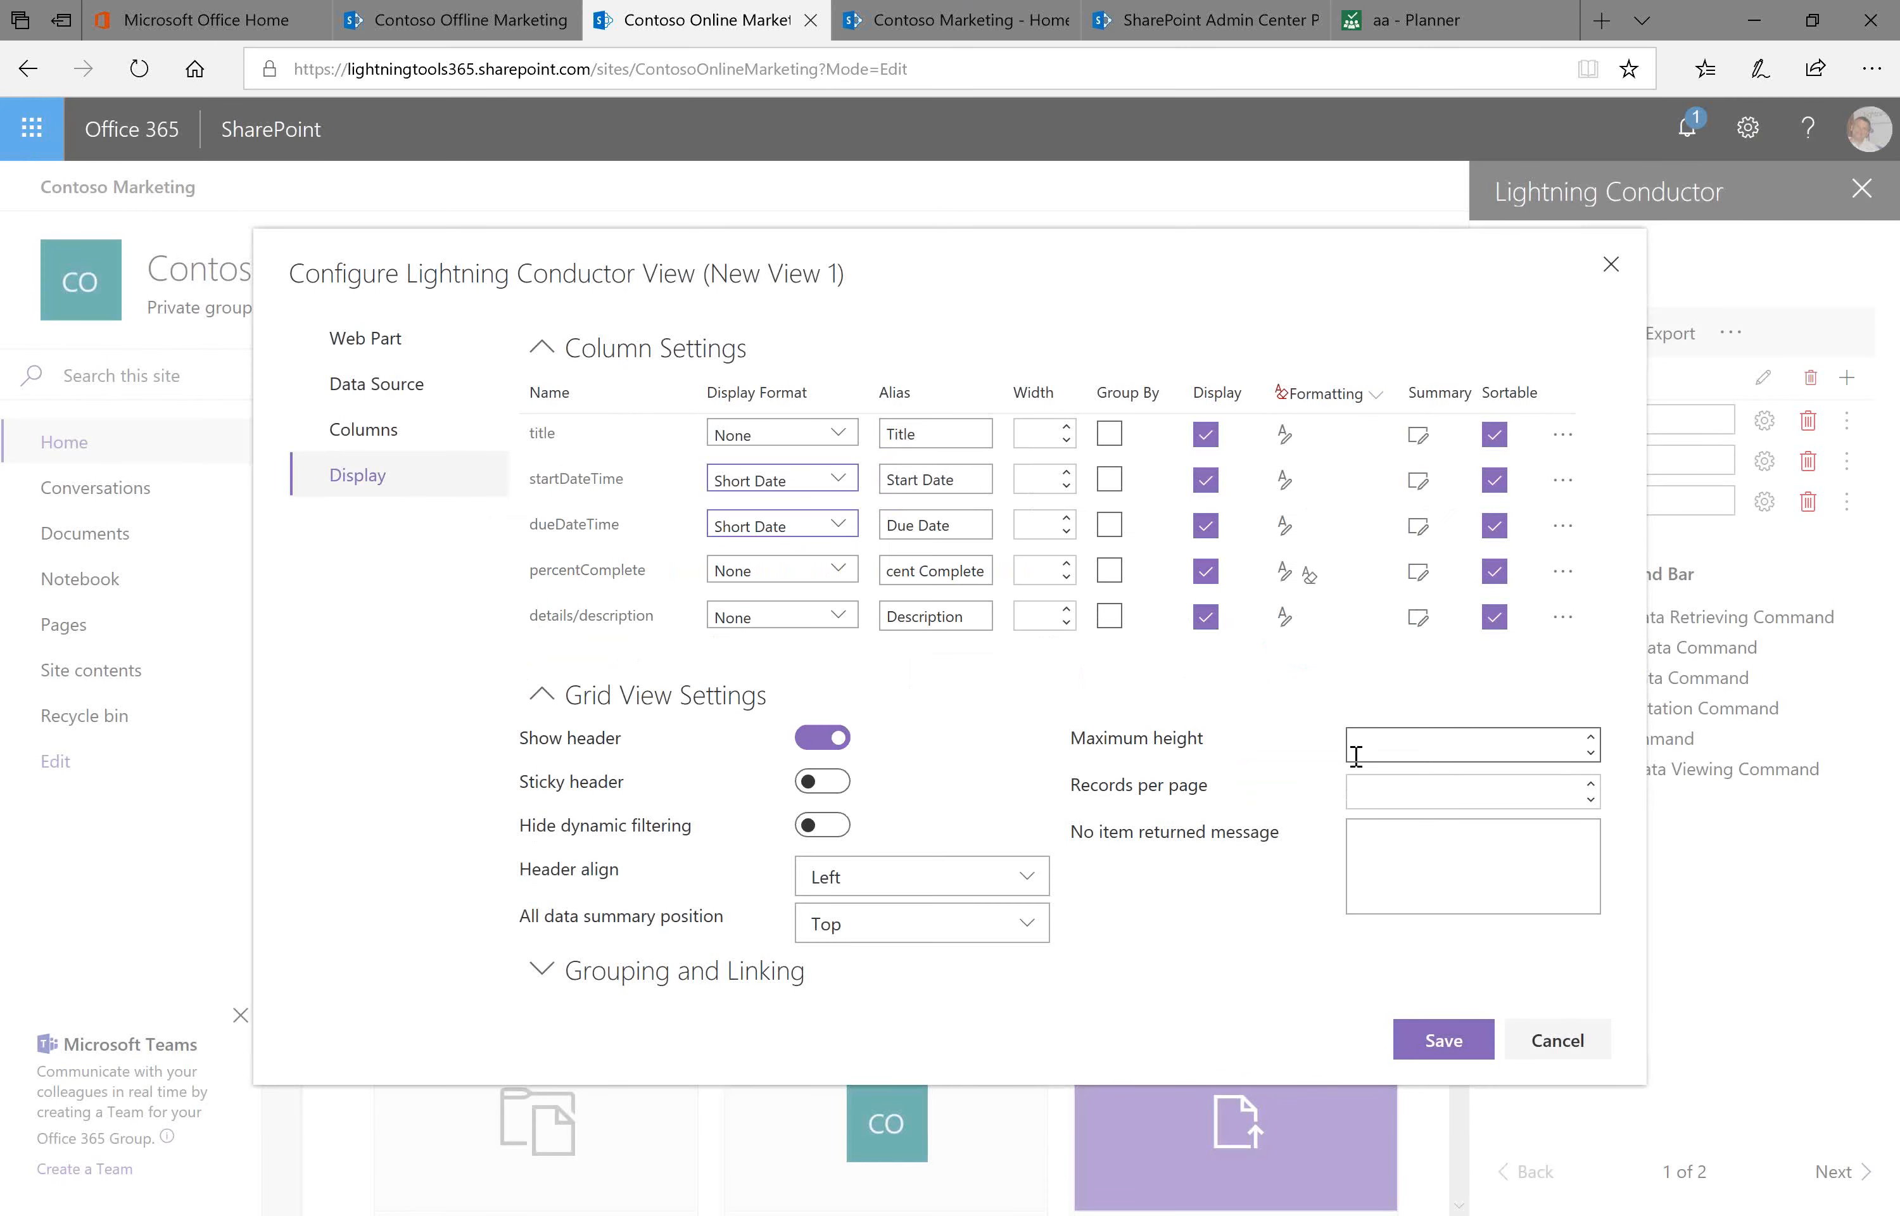
Enable the sticky header for the grid view and save the view's configuration
{"action": "left_click", "coordinate": [822, 781]}
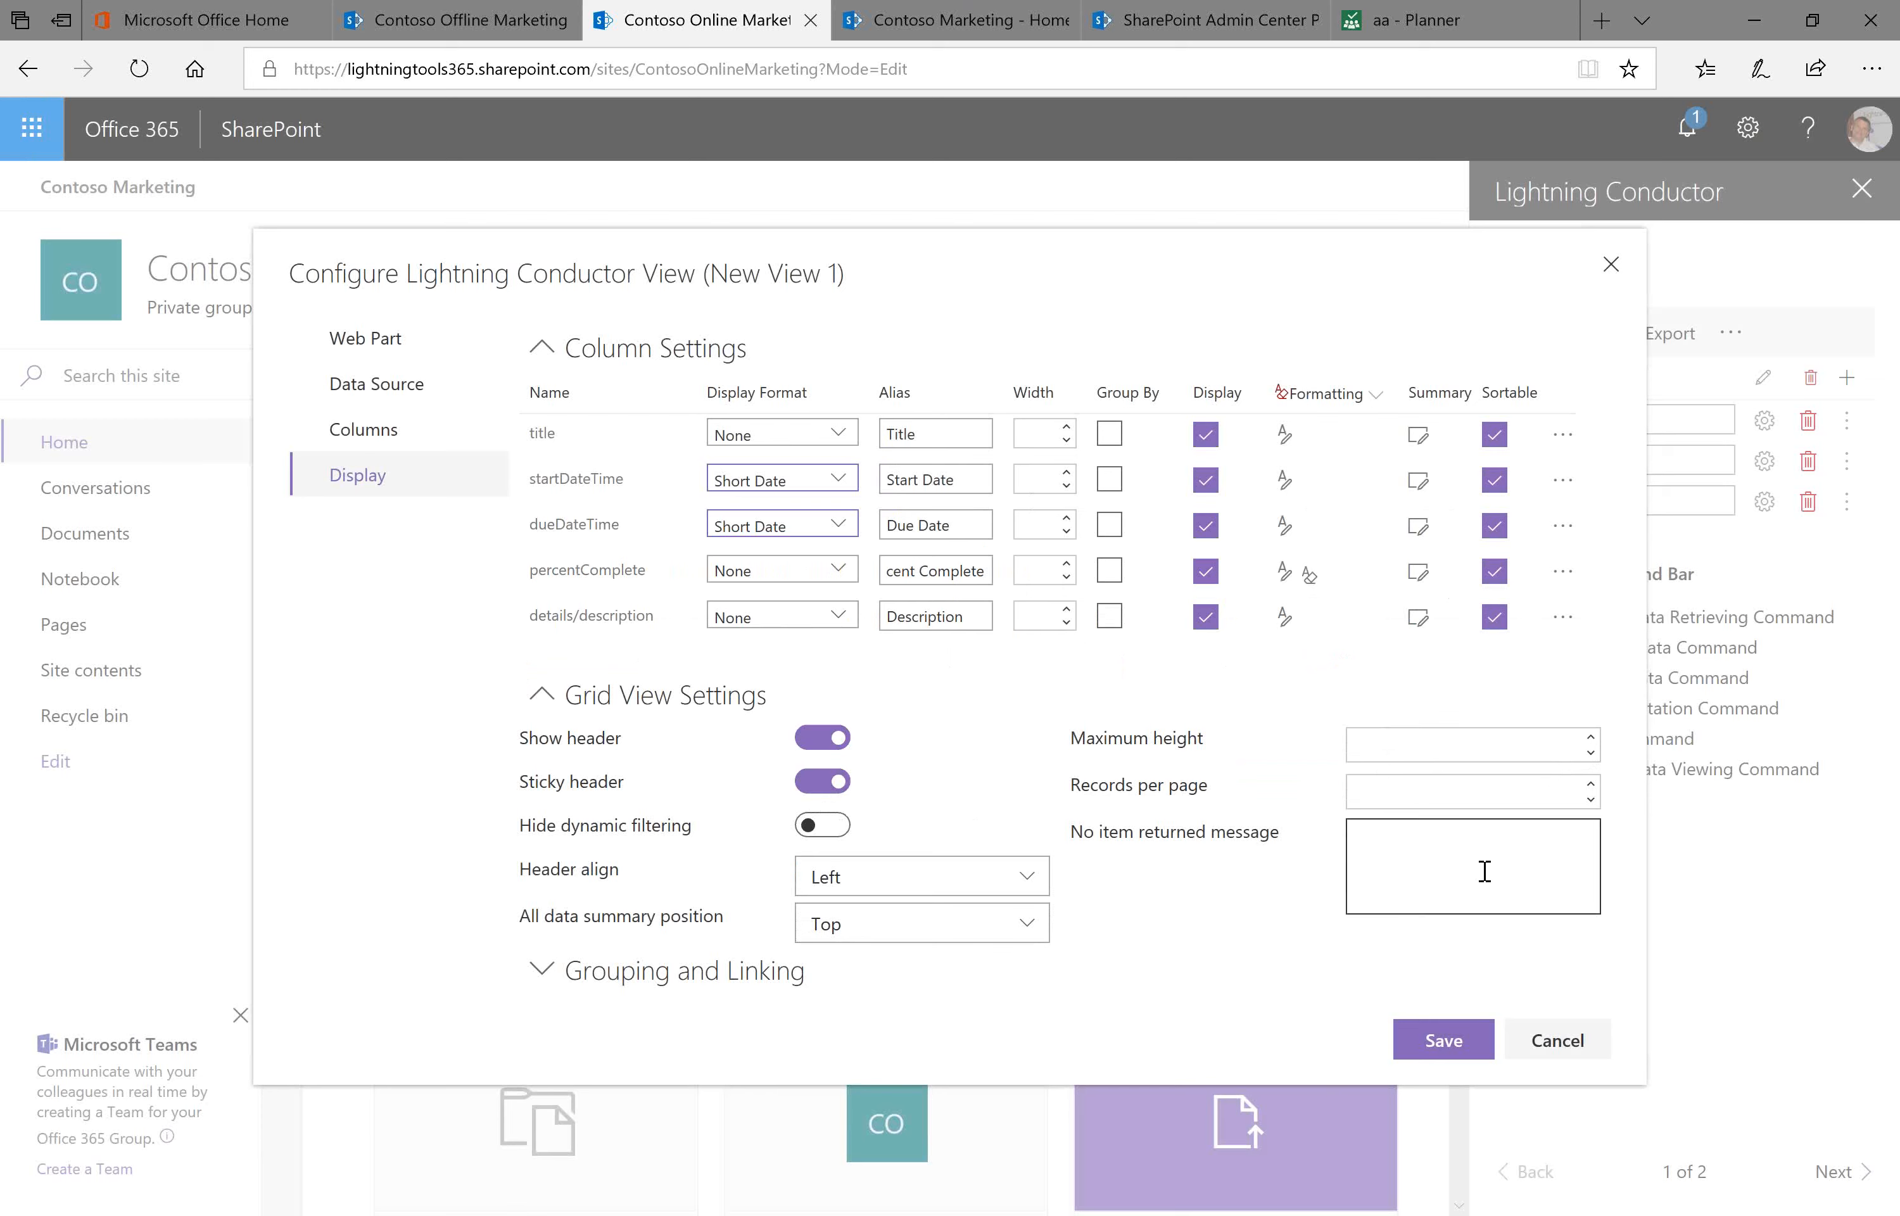
{"action": "left_click", "coordinate": [1487, 1053]}
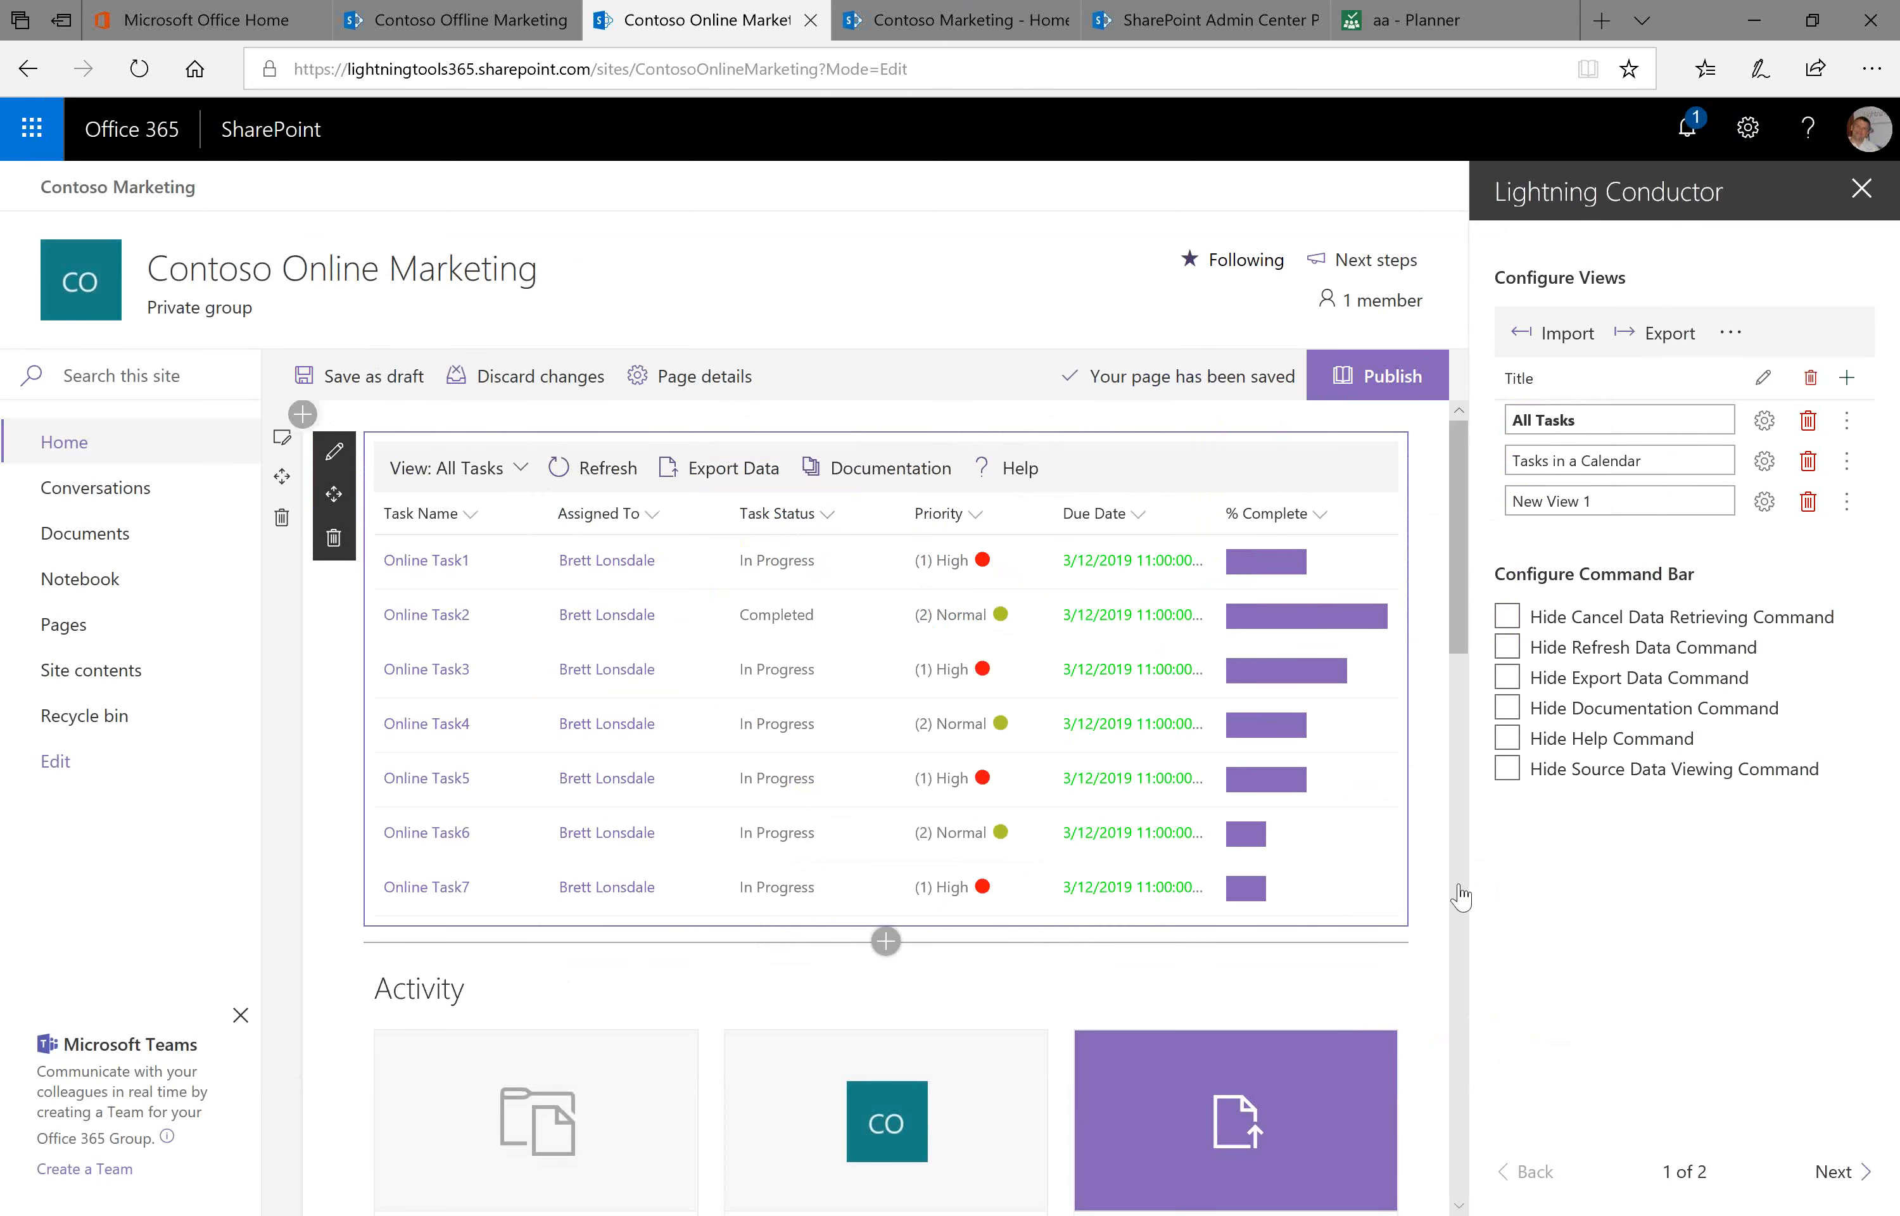
Rename New View 1 to Planner Tasks in the web part's list of views
{"action": "left_click", "coordinate": [1633, 499]}
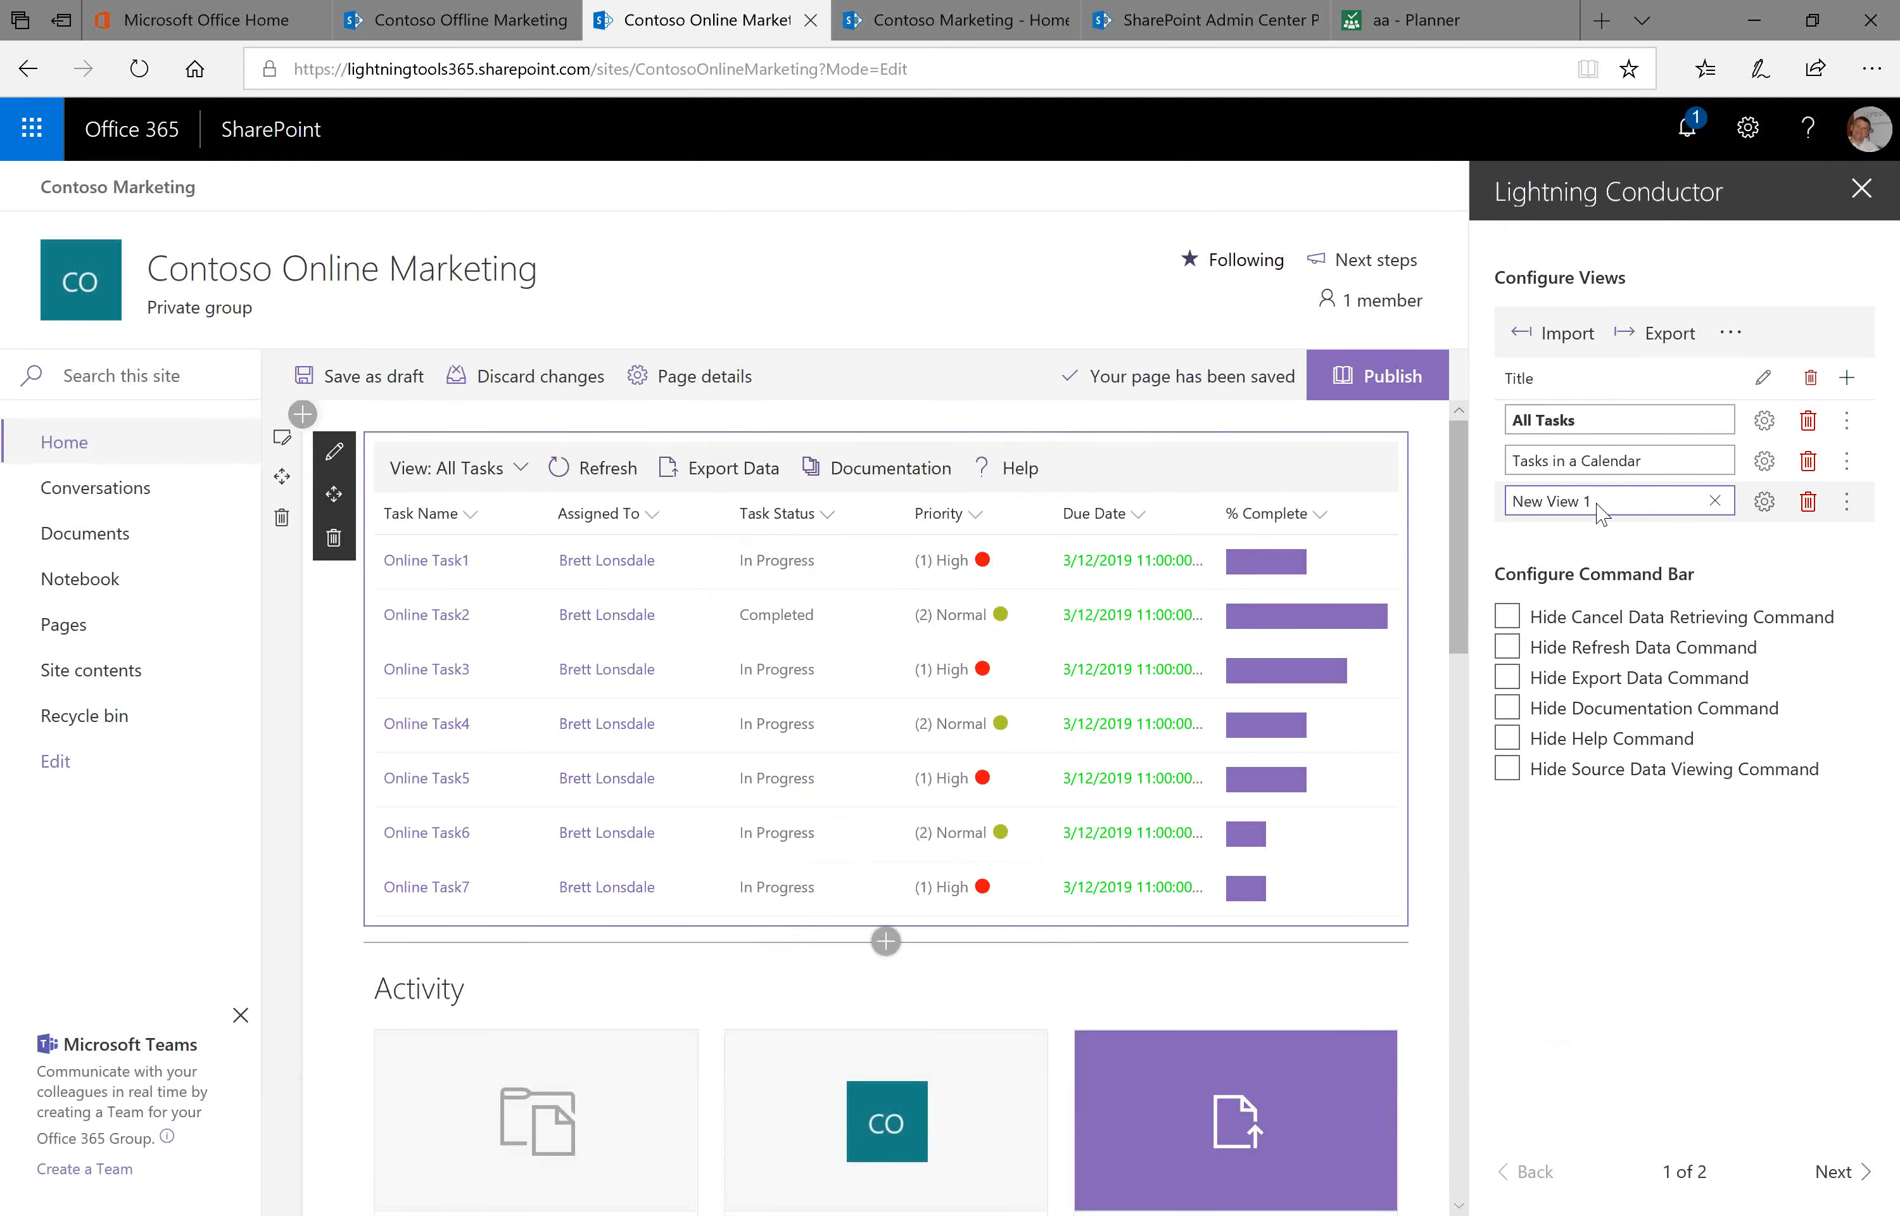
{"action": "left_click", "coordinate": [1577, 494]}
{"action": "key", "text": "Delete"}
{"action": "key", "text": "Delete"}
{"action": "key", "text": "Delete"}
{"action": "key", "text": "Delete"}
{"action": "left_click", "coordinate": [1602, 912]}
Show the Planner Tasks view in the web part and widen its Title column to make the task titles more readable
{"action": "left_click", "coordinate": [515, 469]}
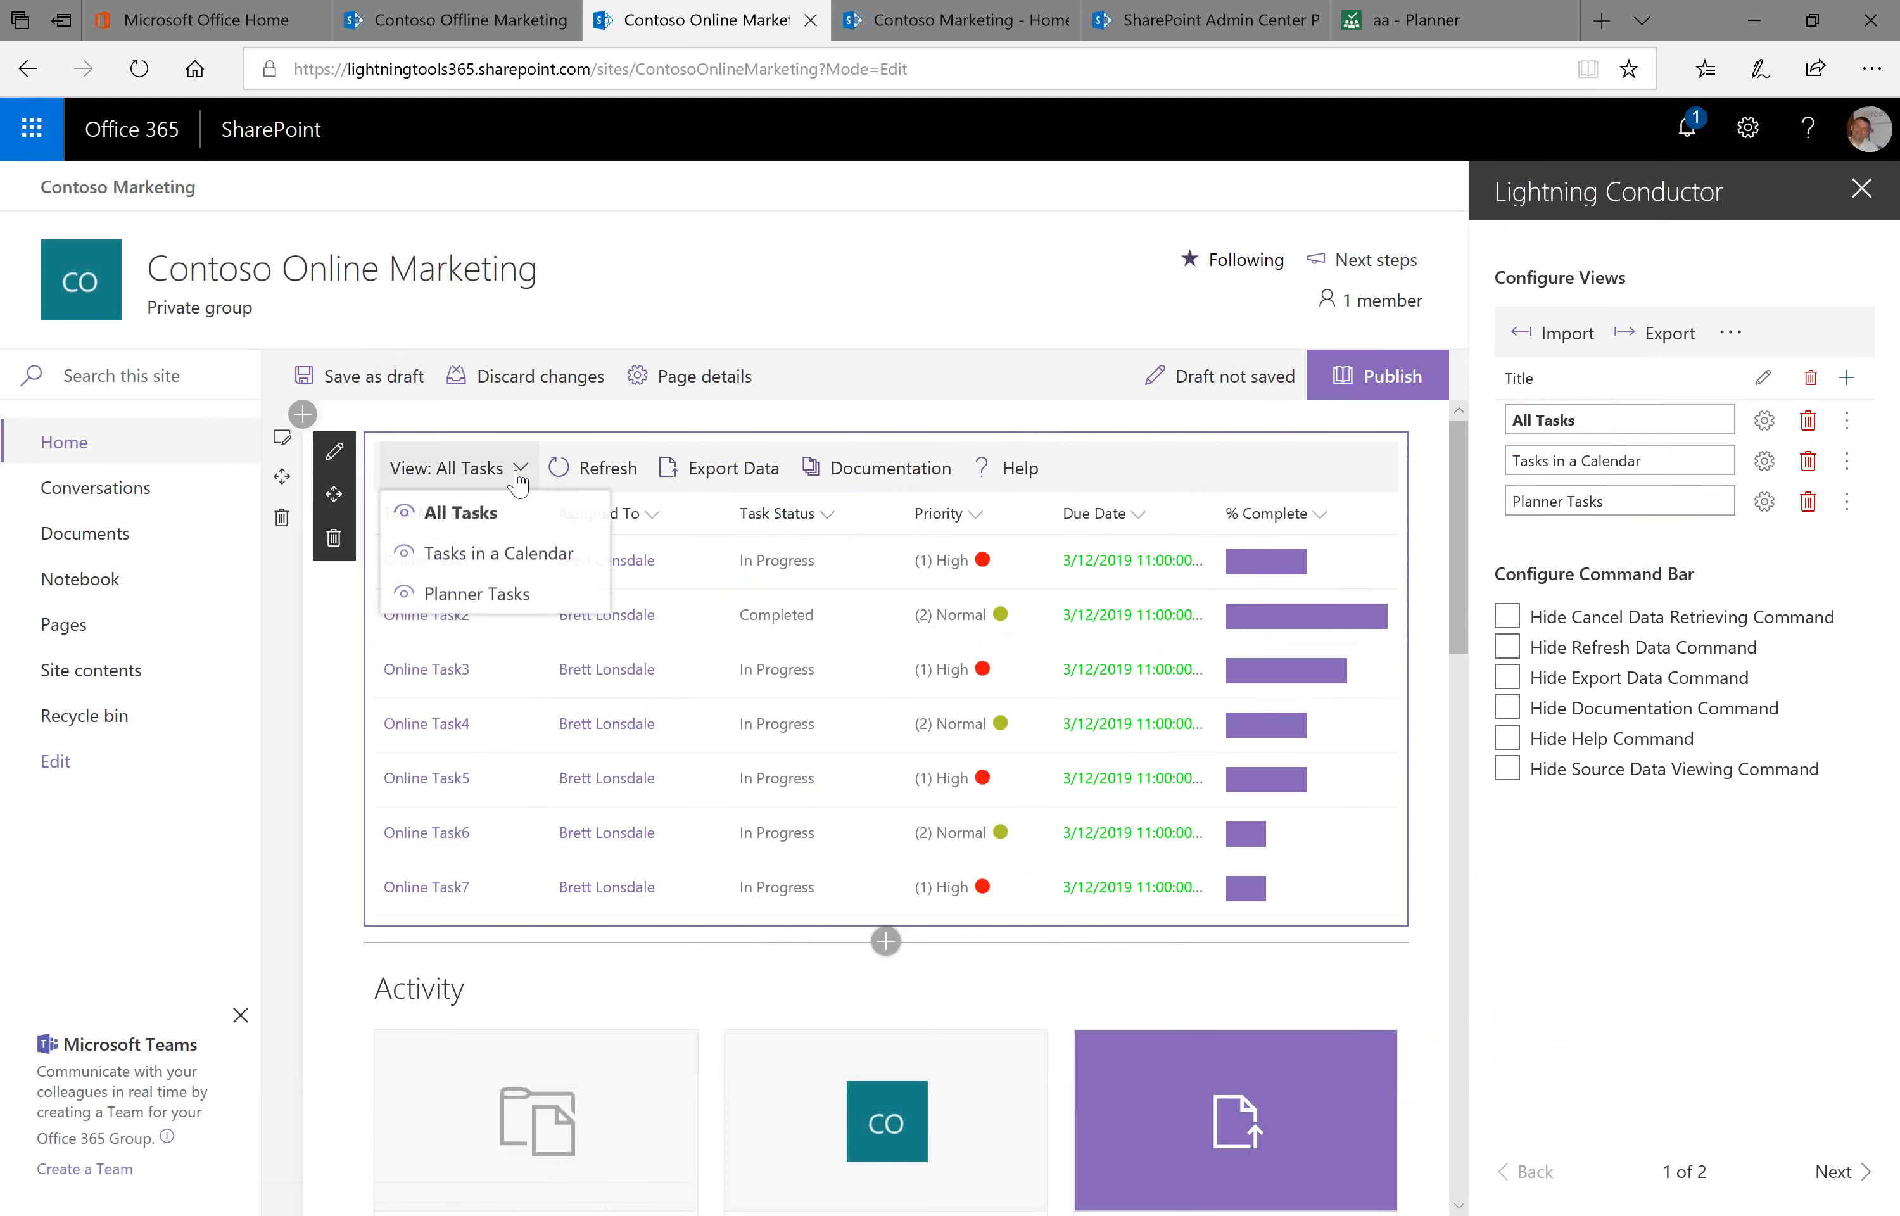
{"action": "left_click", "coordinate": [530, 600]}
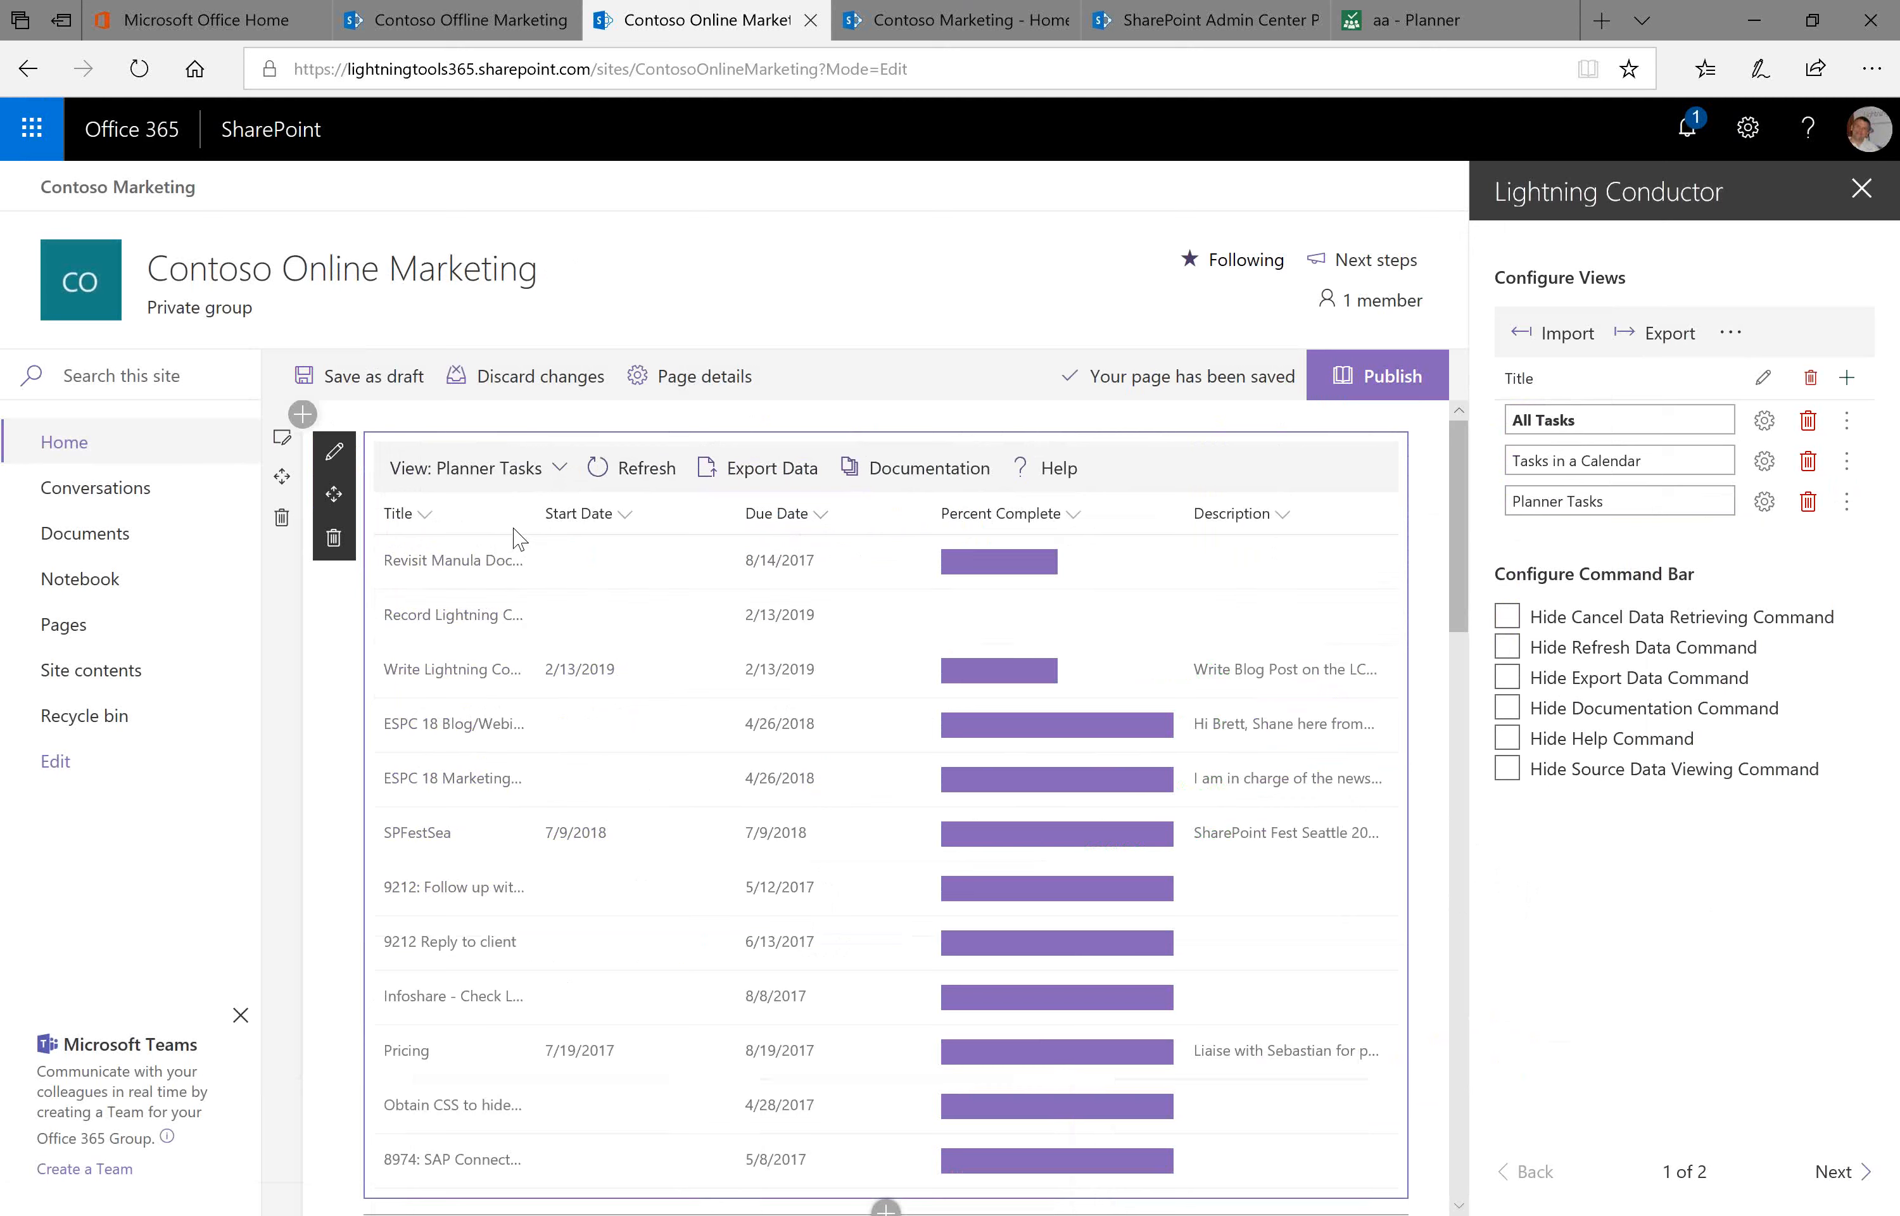
{"action": "left_click_drag", "start_coordinate": [631, 513], "coordinate": [634, 513]}
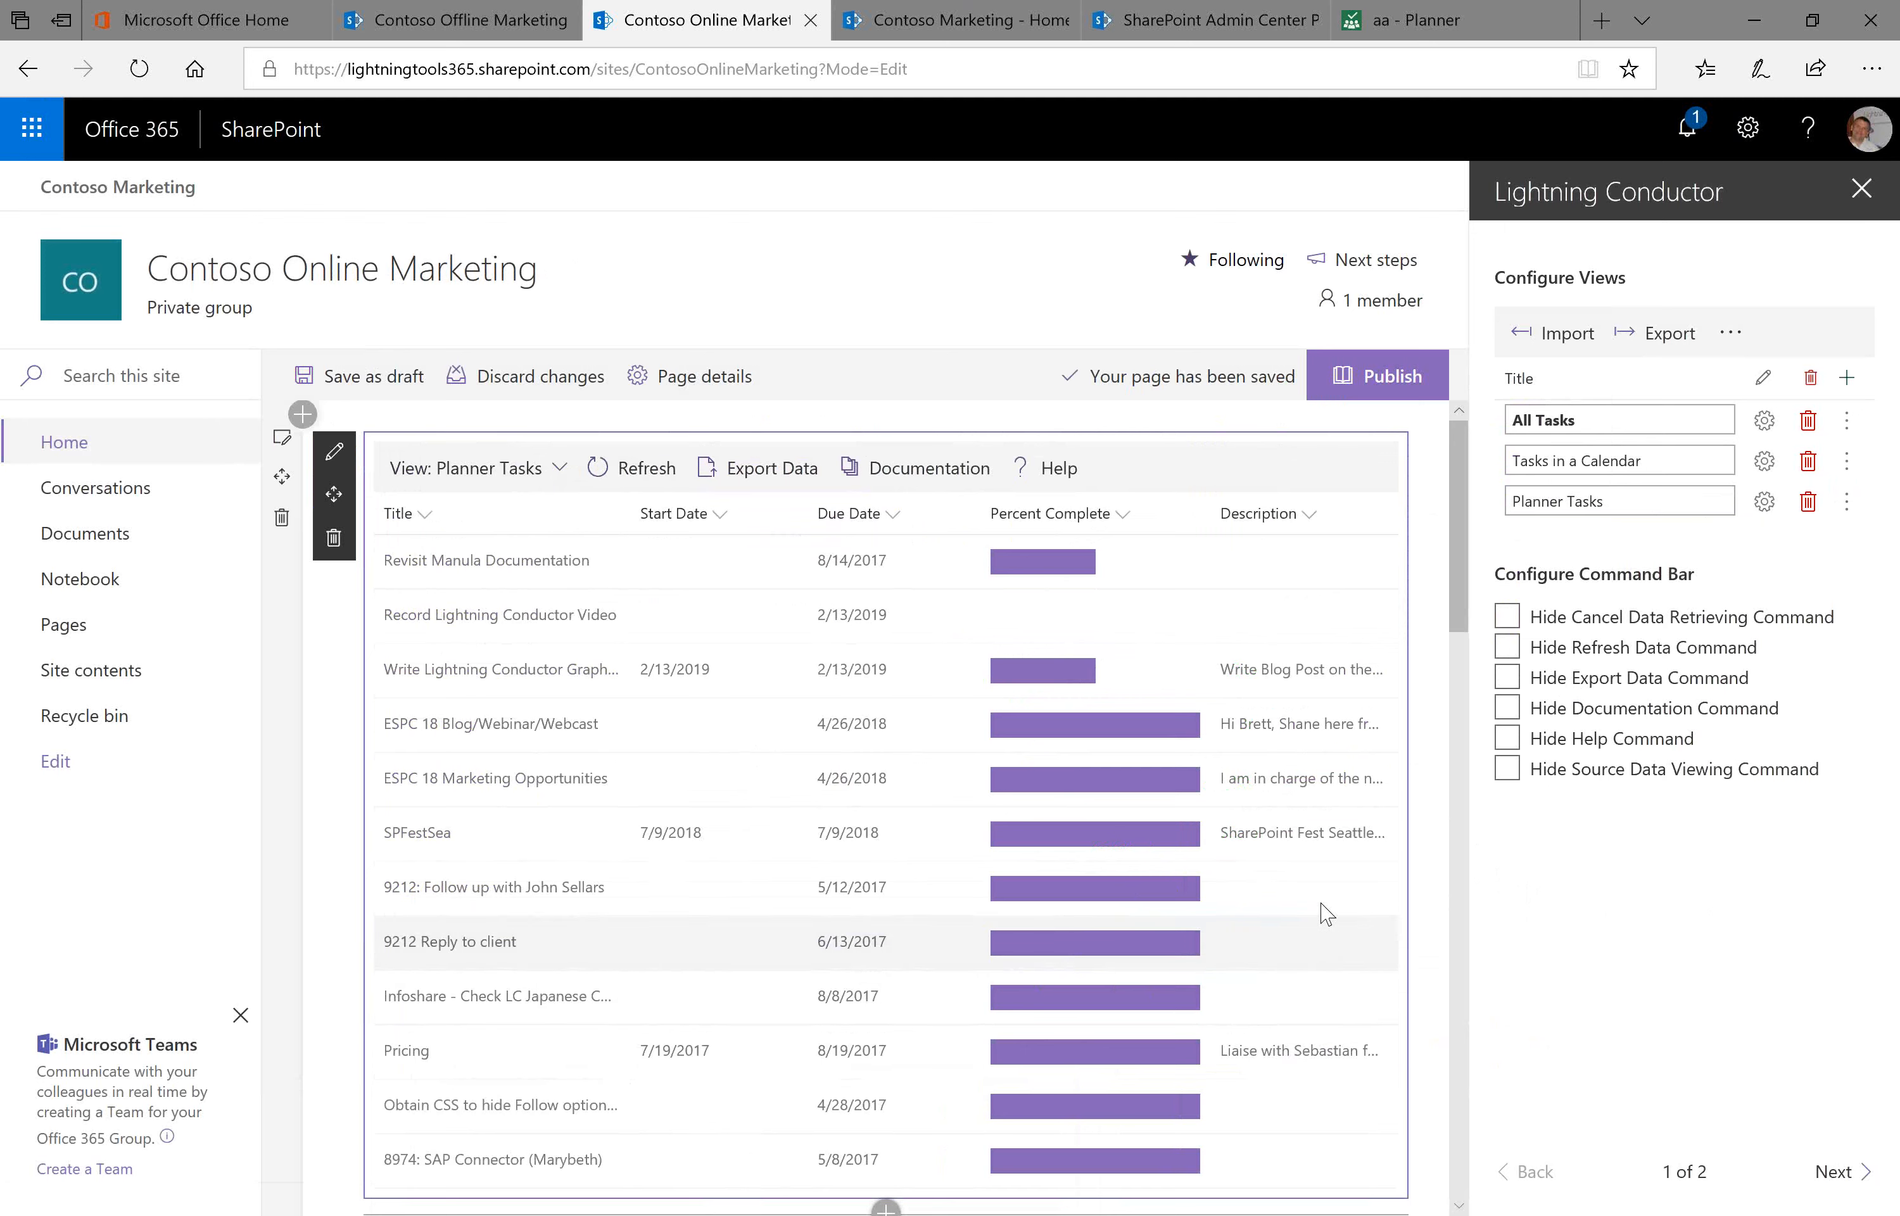
{"action": "left_click", "coordinate": [1860, 647]}
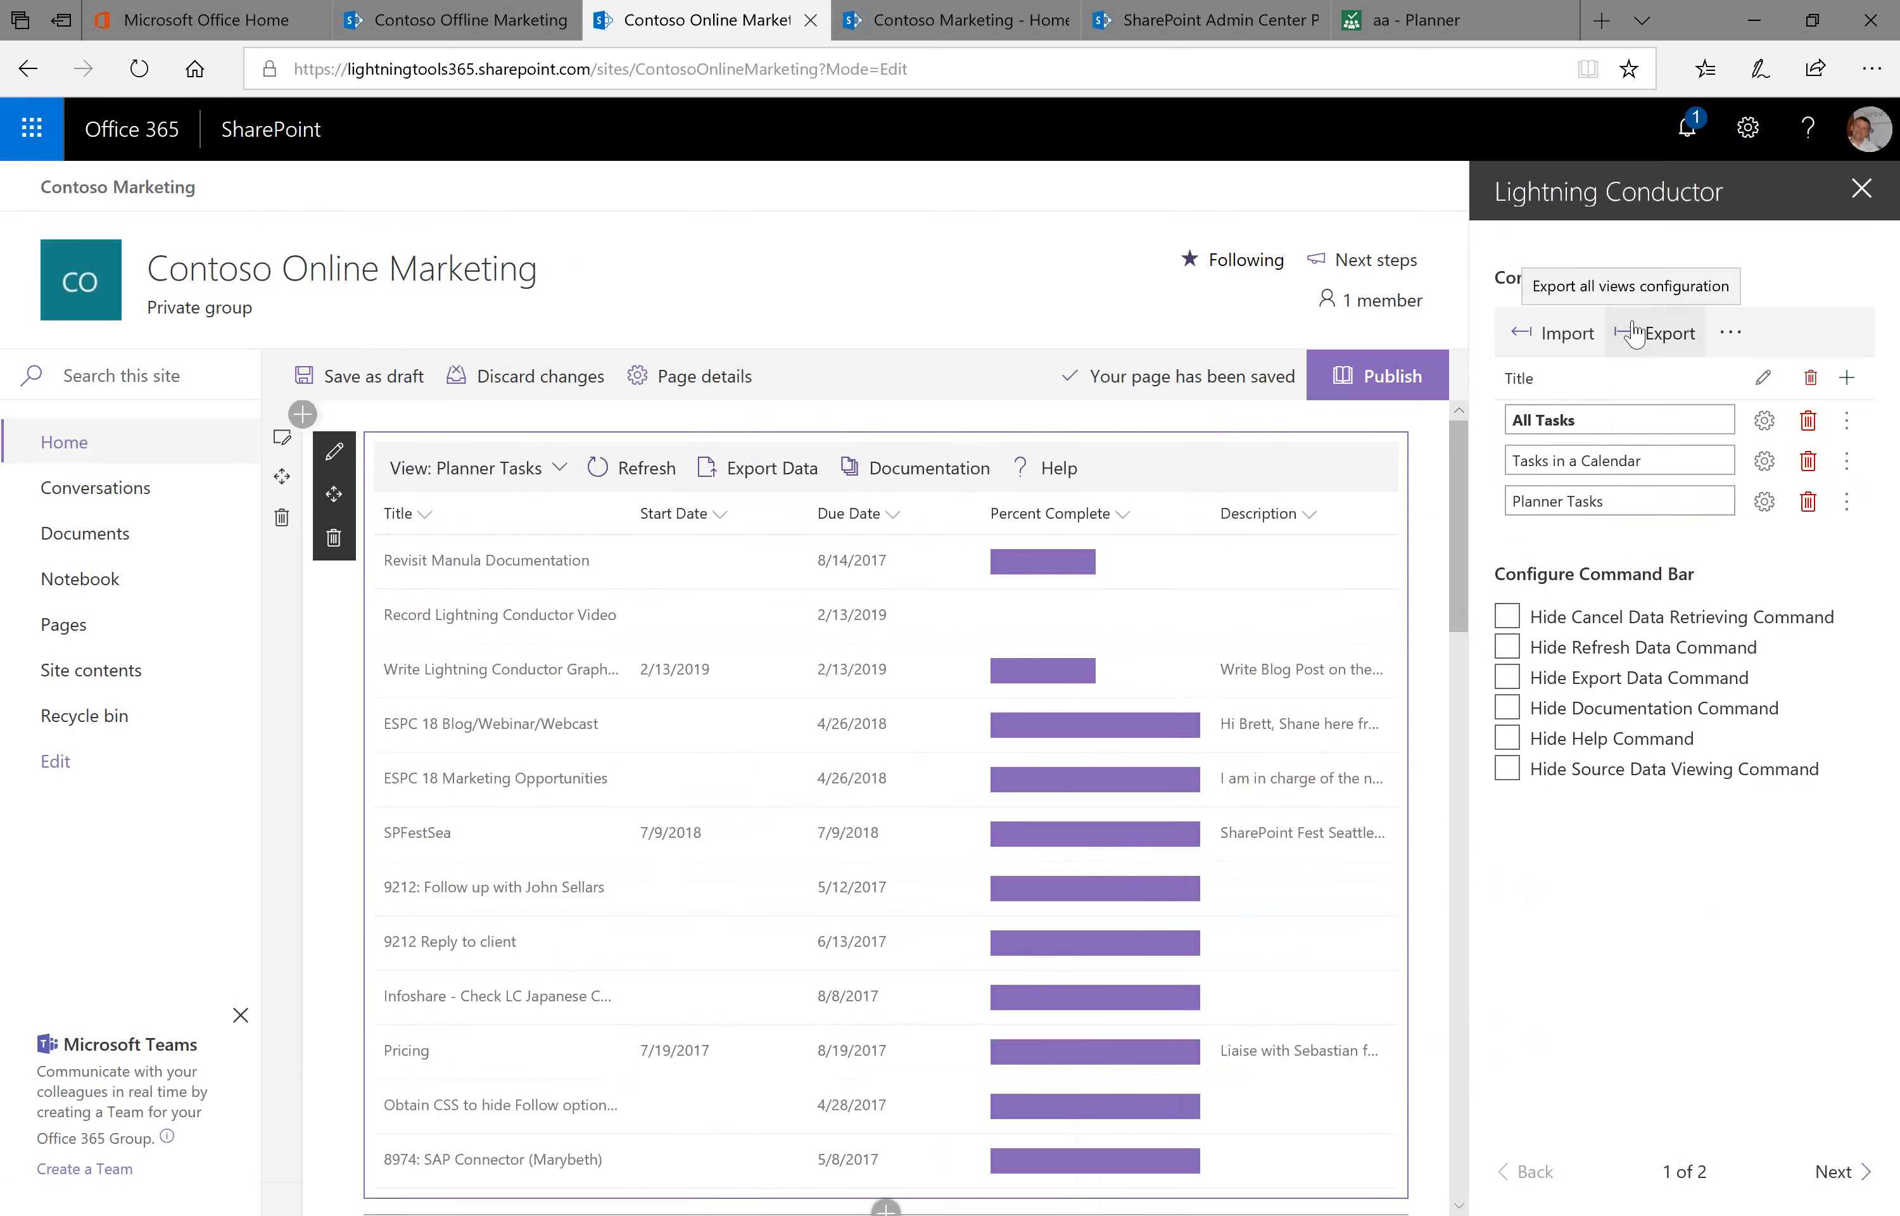
Add another view and, in advanced mode, set its data source provider to Graph Rollup Engine Provider
{"action": "left_click", "coordinate": [1847, 378]}
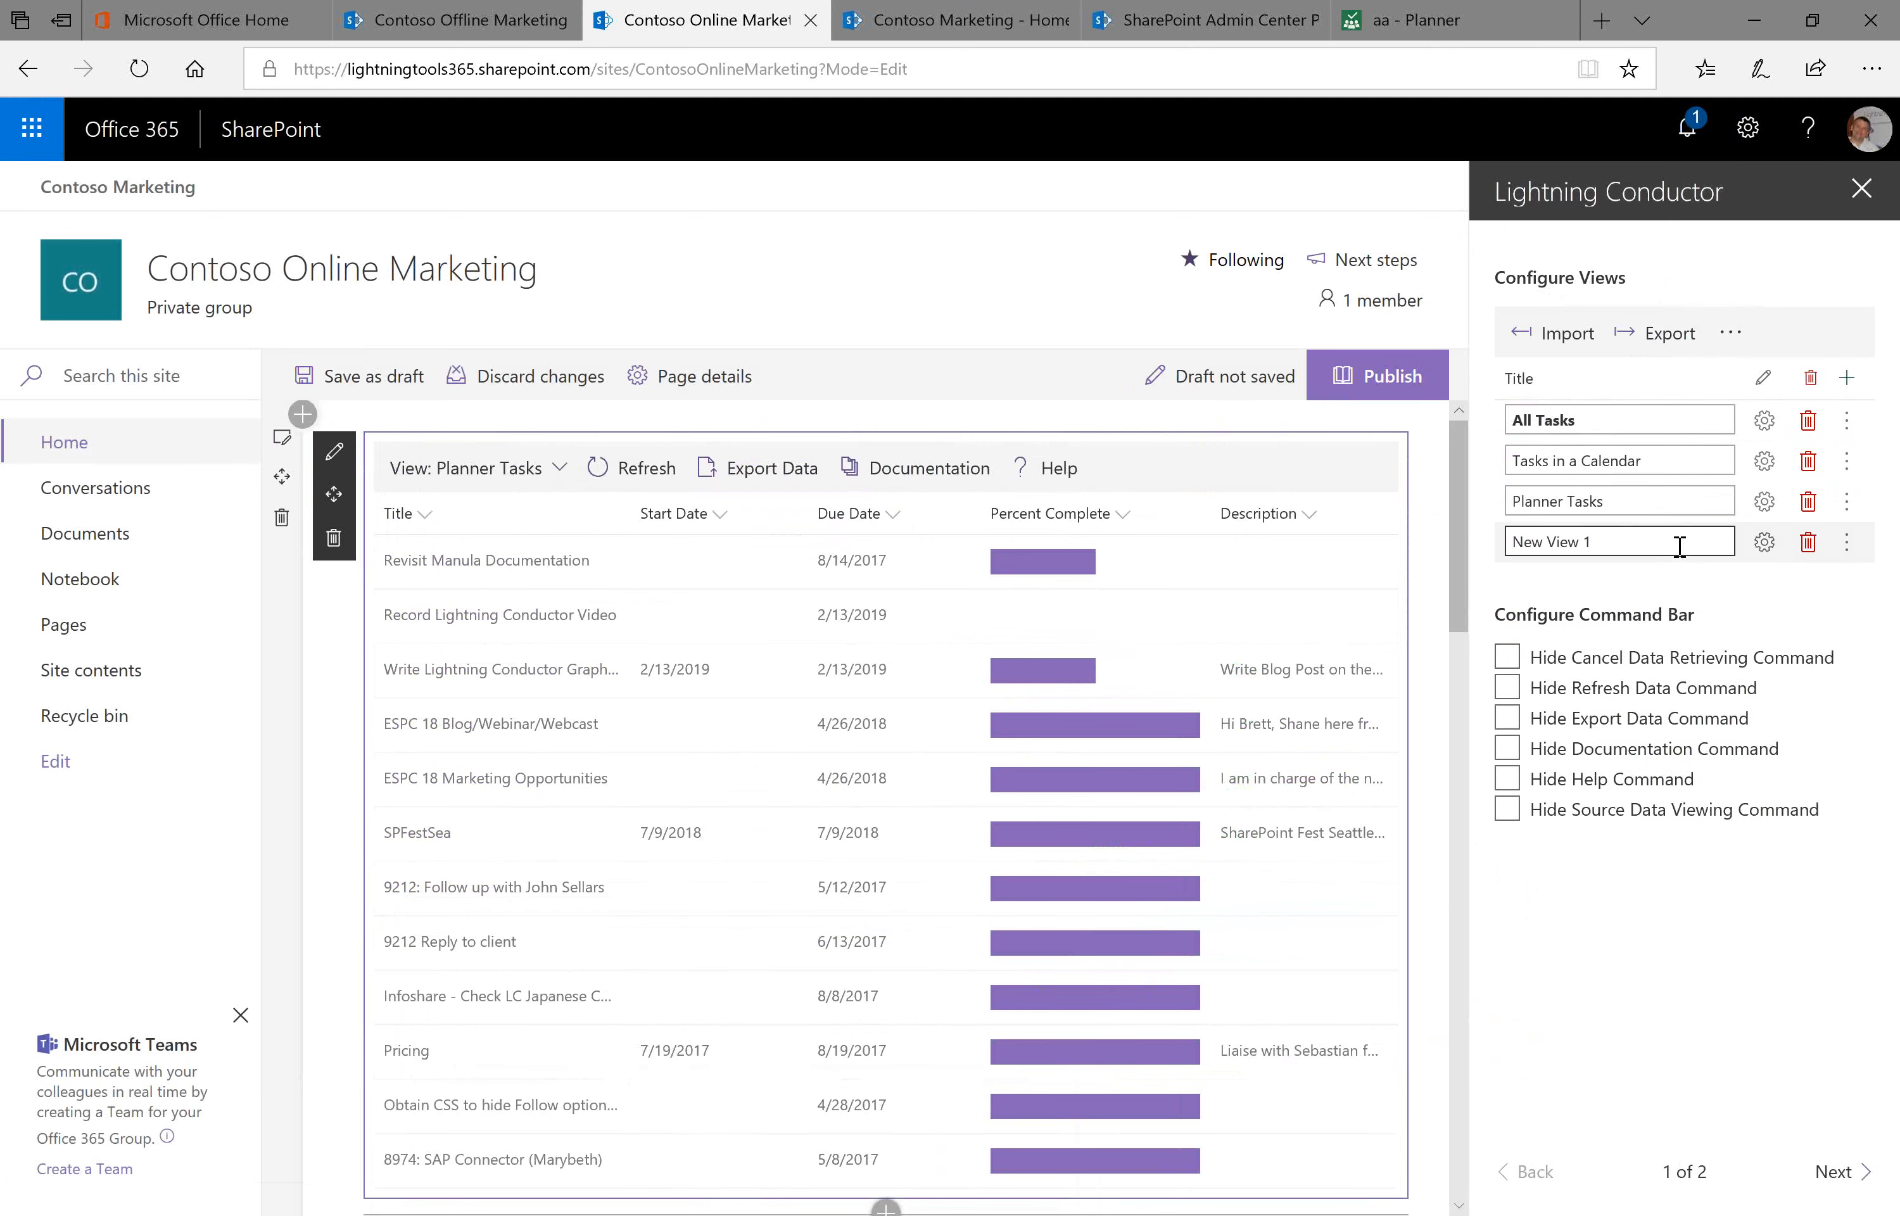
{"action": "left_click", "coordinate": [1764, 544]}
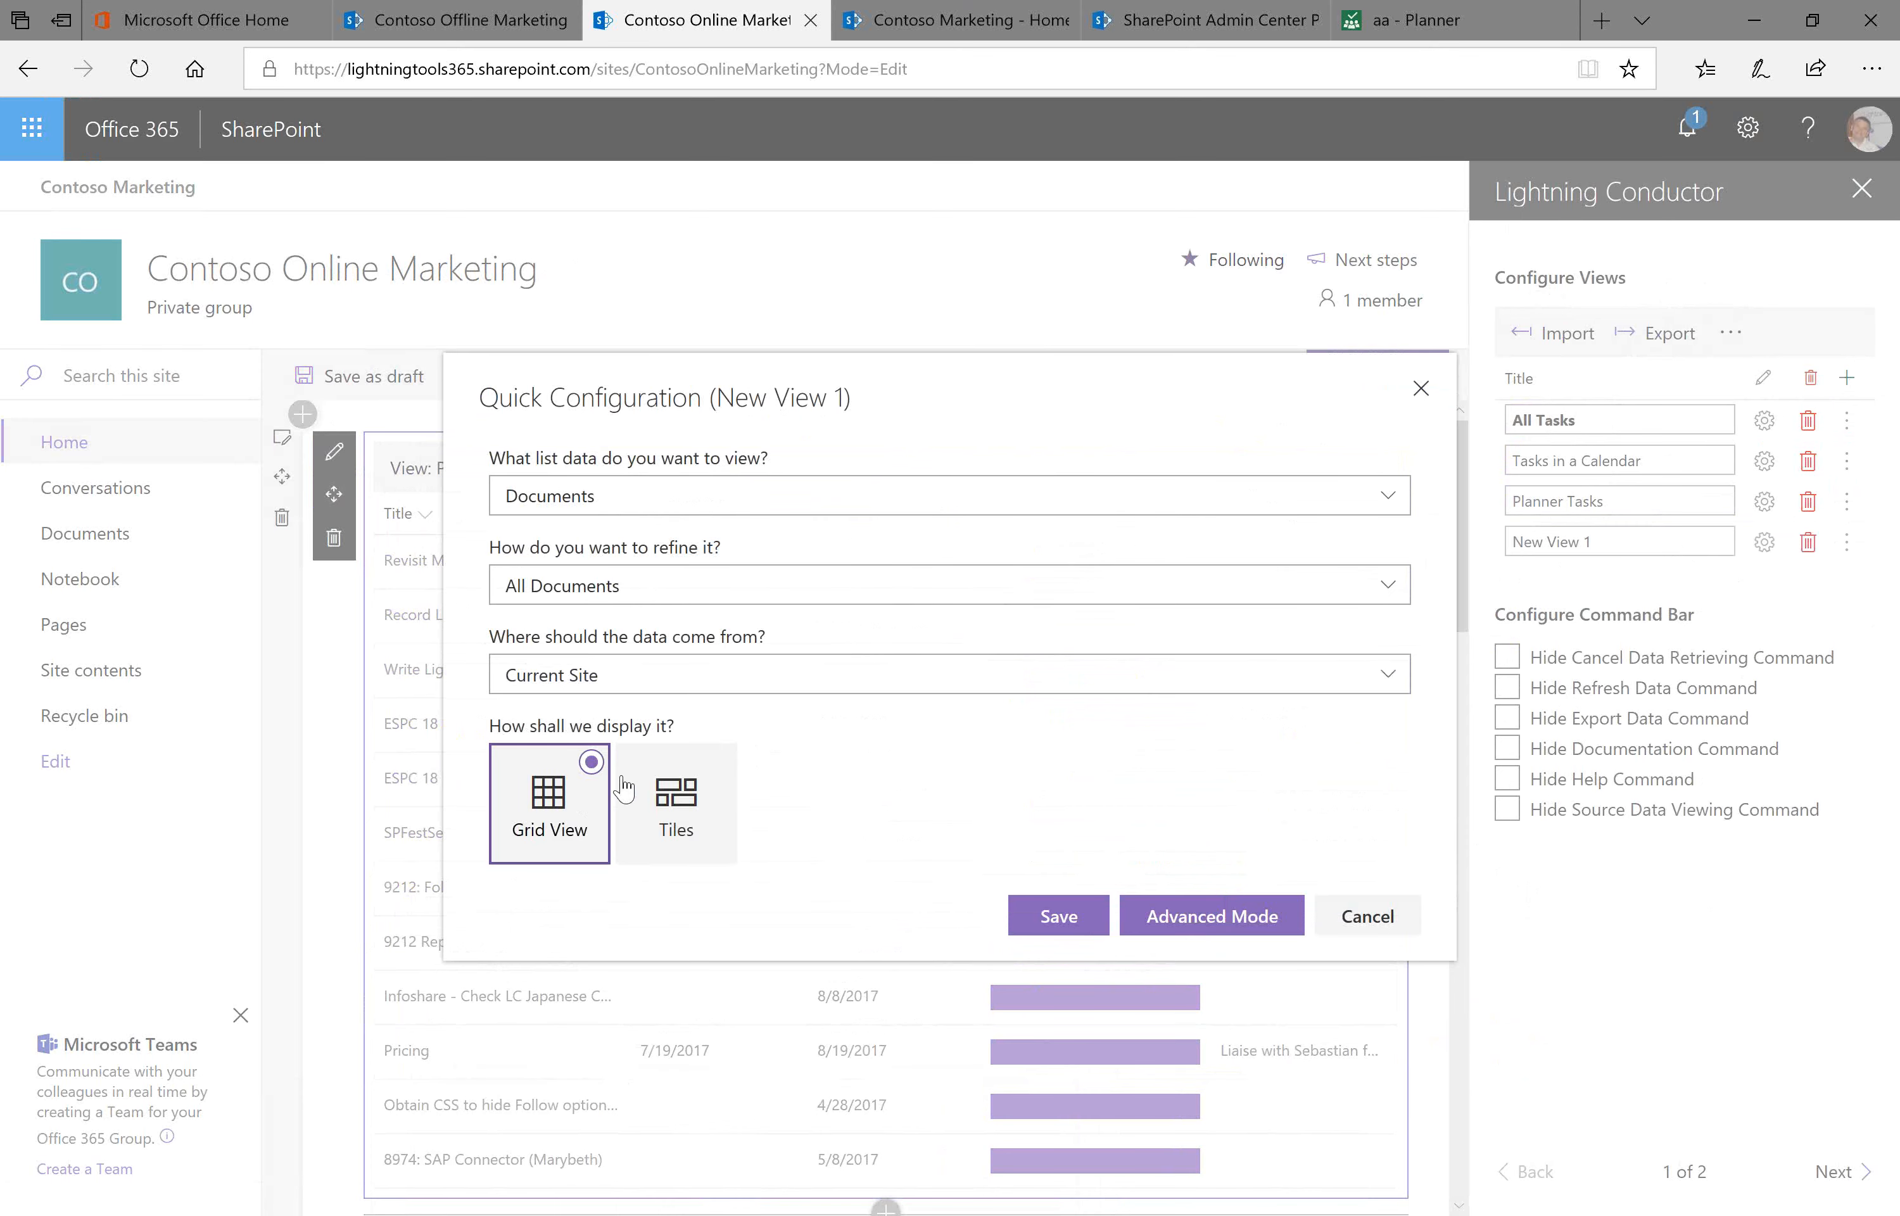
{"action": "left_click", "coordinate": [1212, 930]}
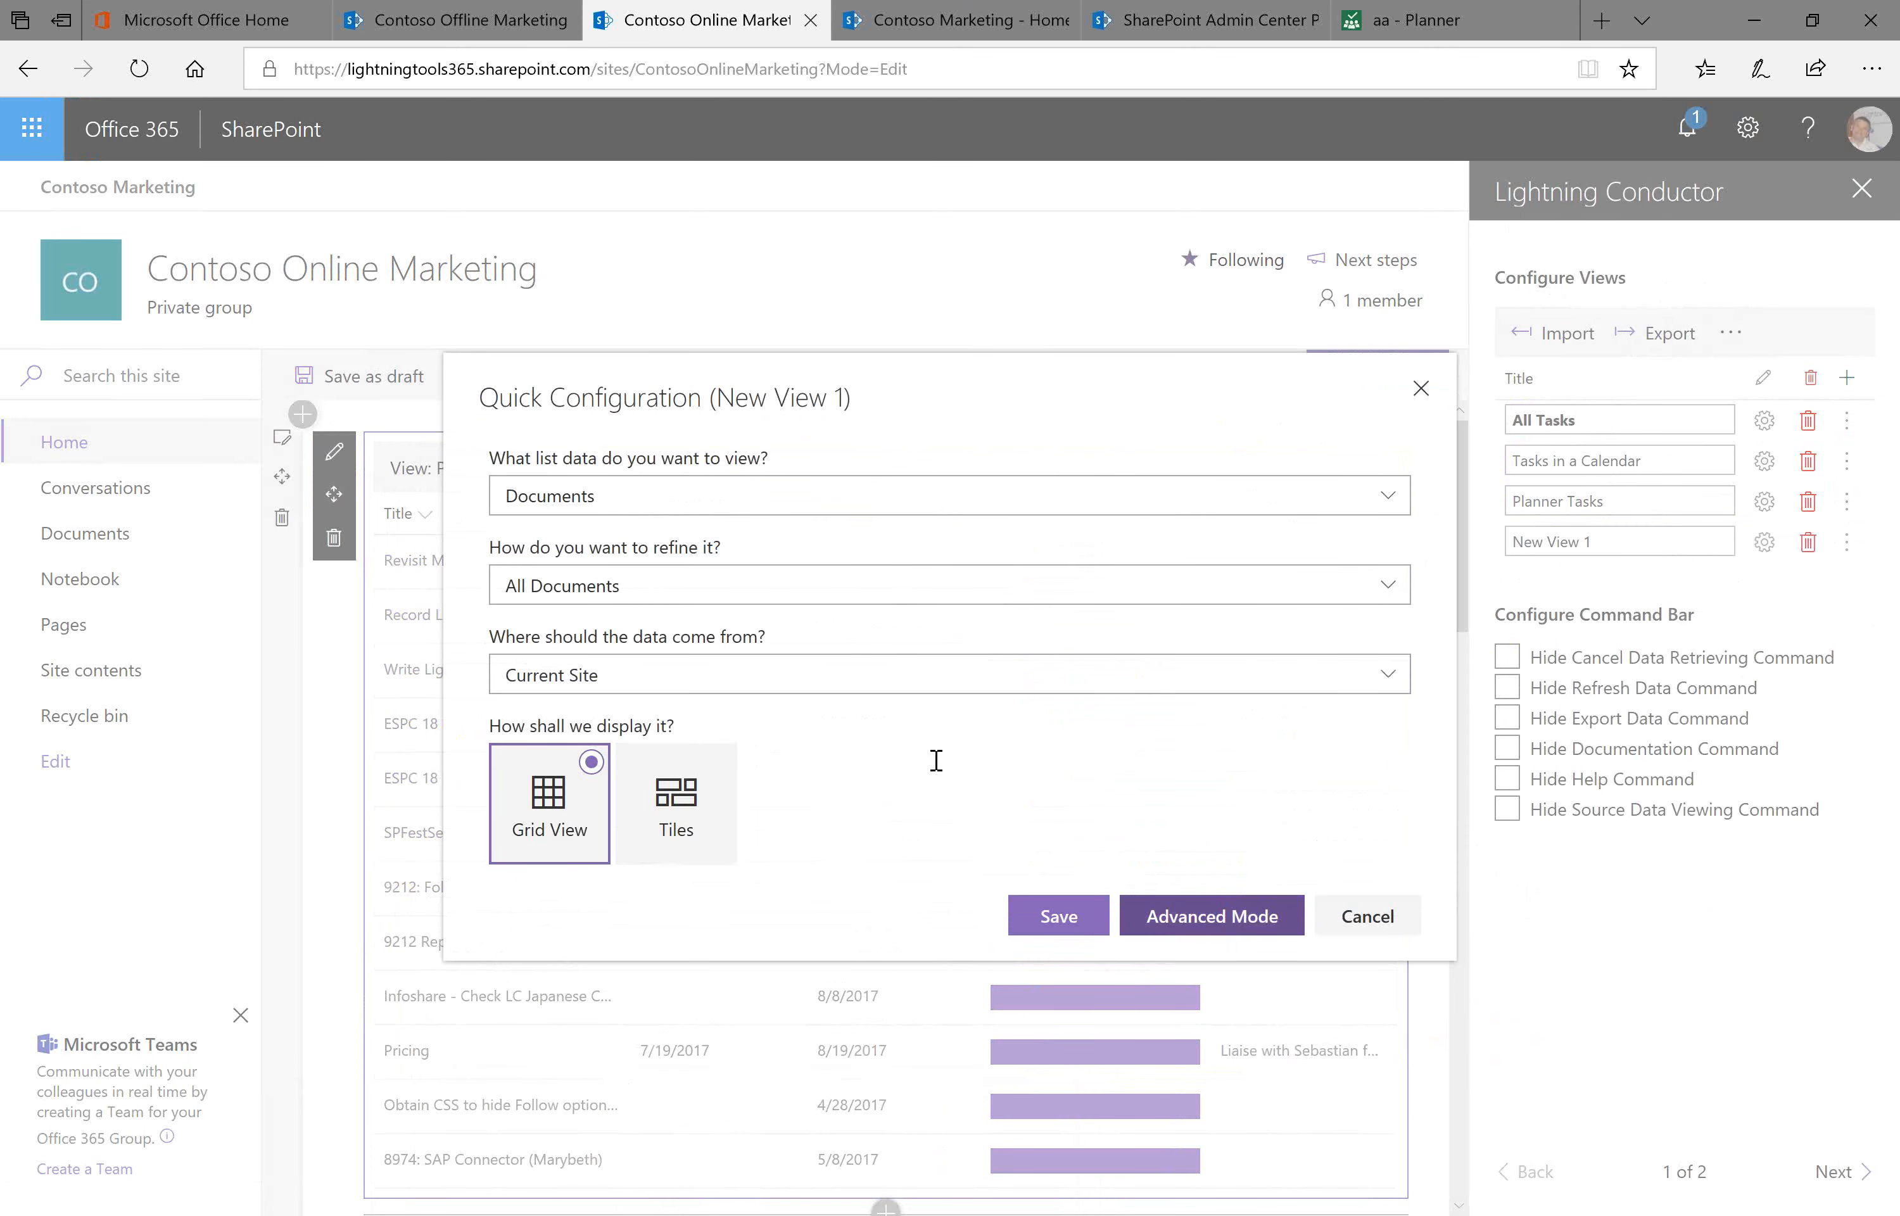
{"action": "left_click", "coordinate": [1090, 493]}
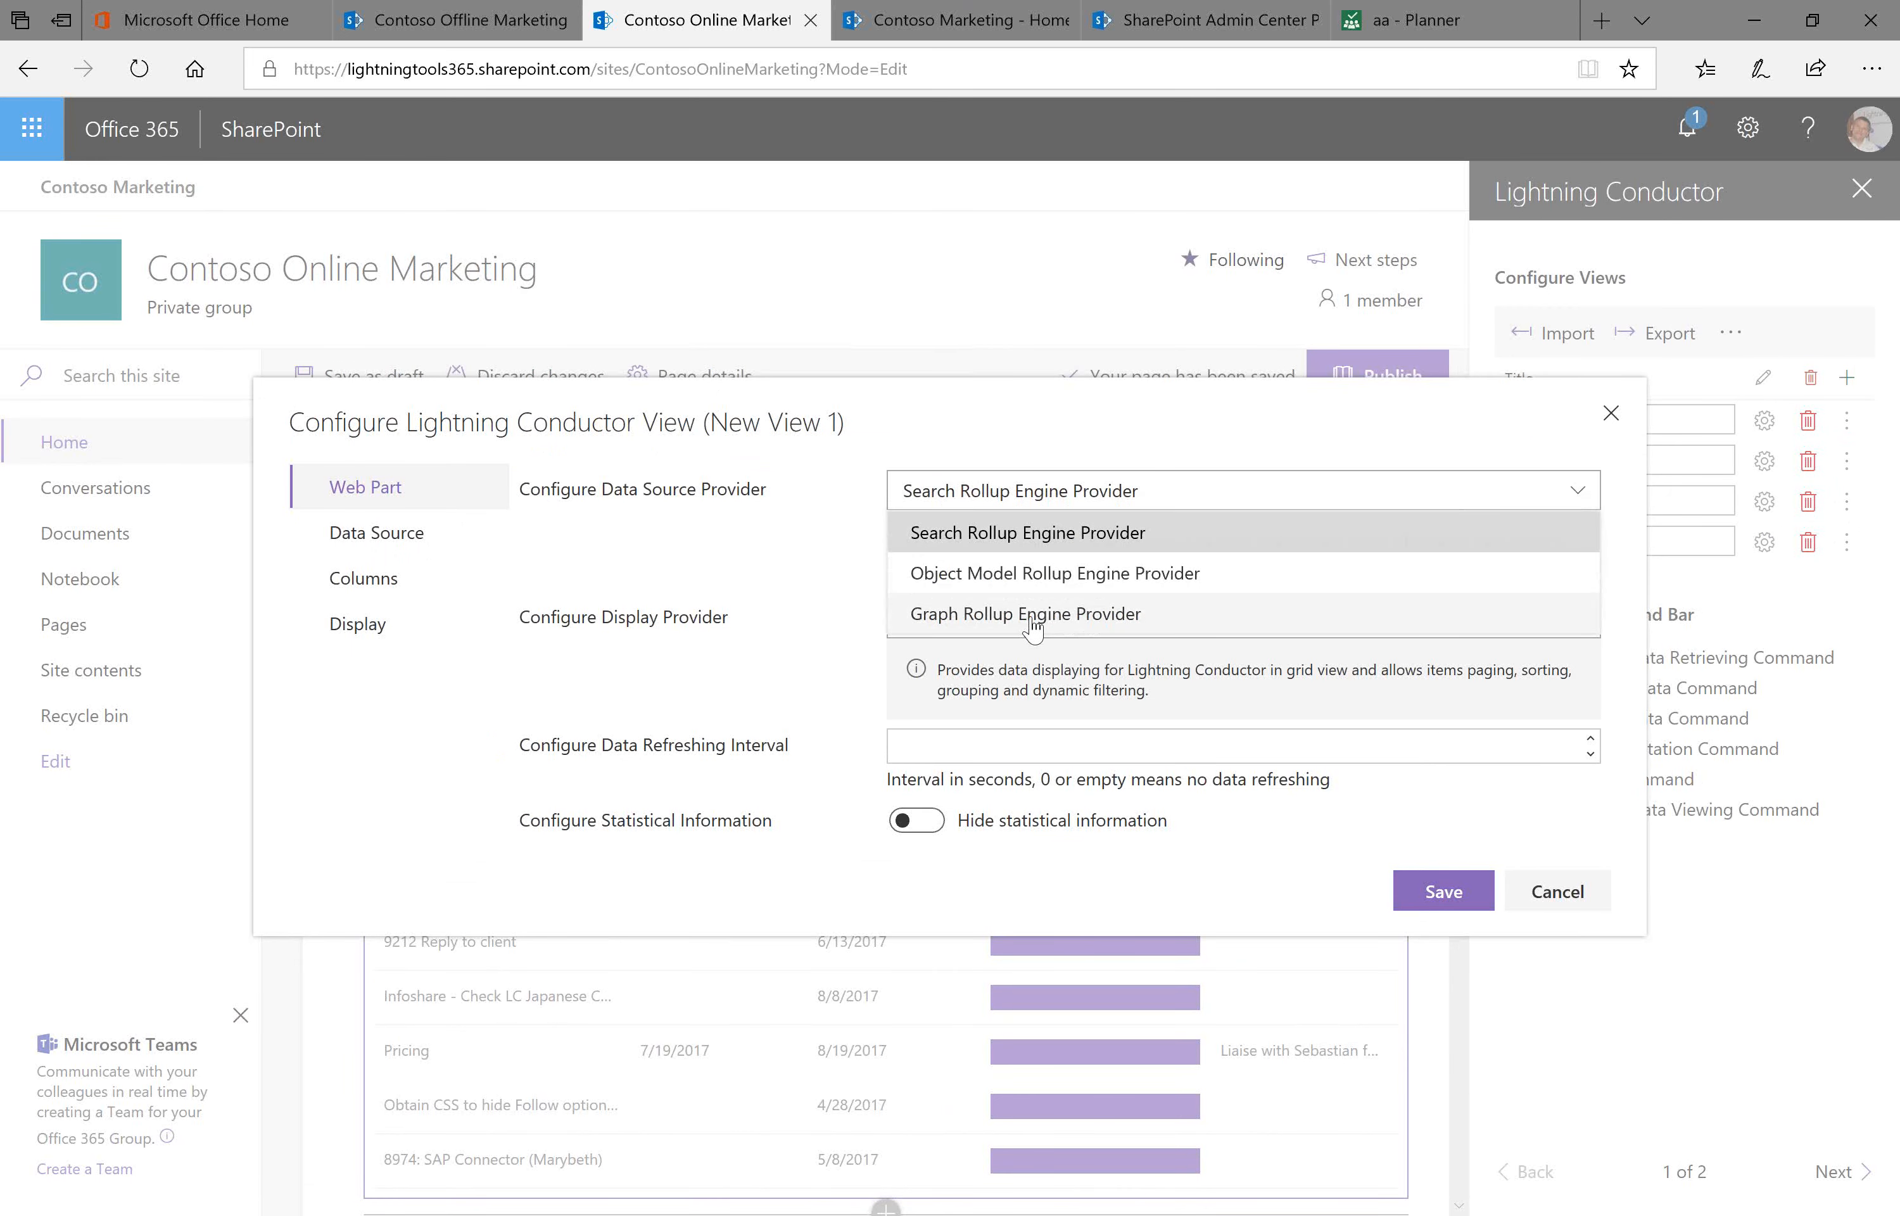
{"action": "left_click", "coordinate": [1034, 628]}
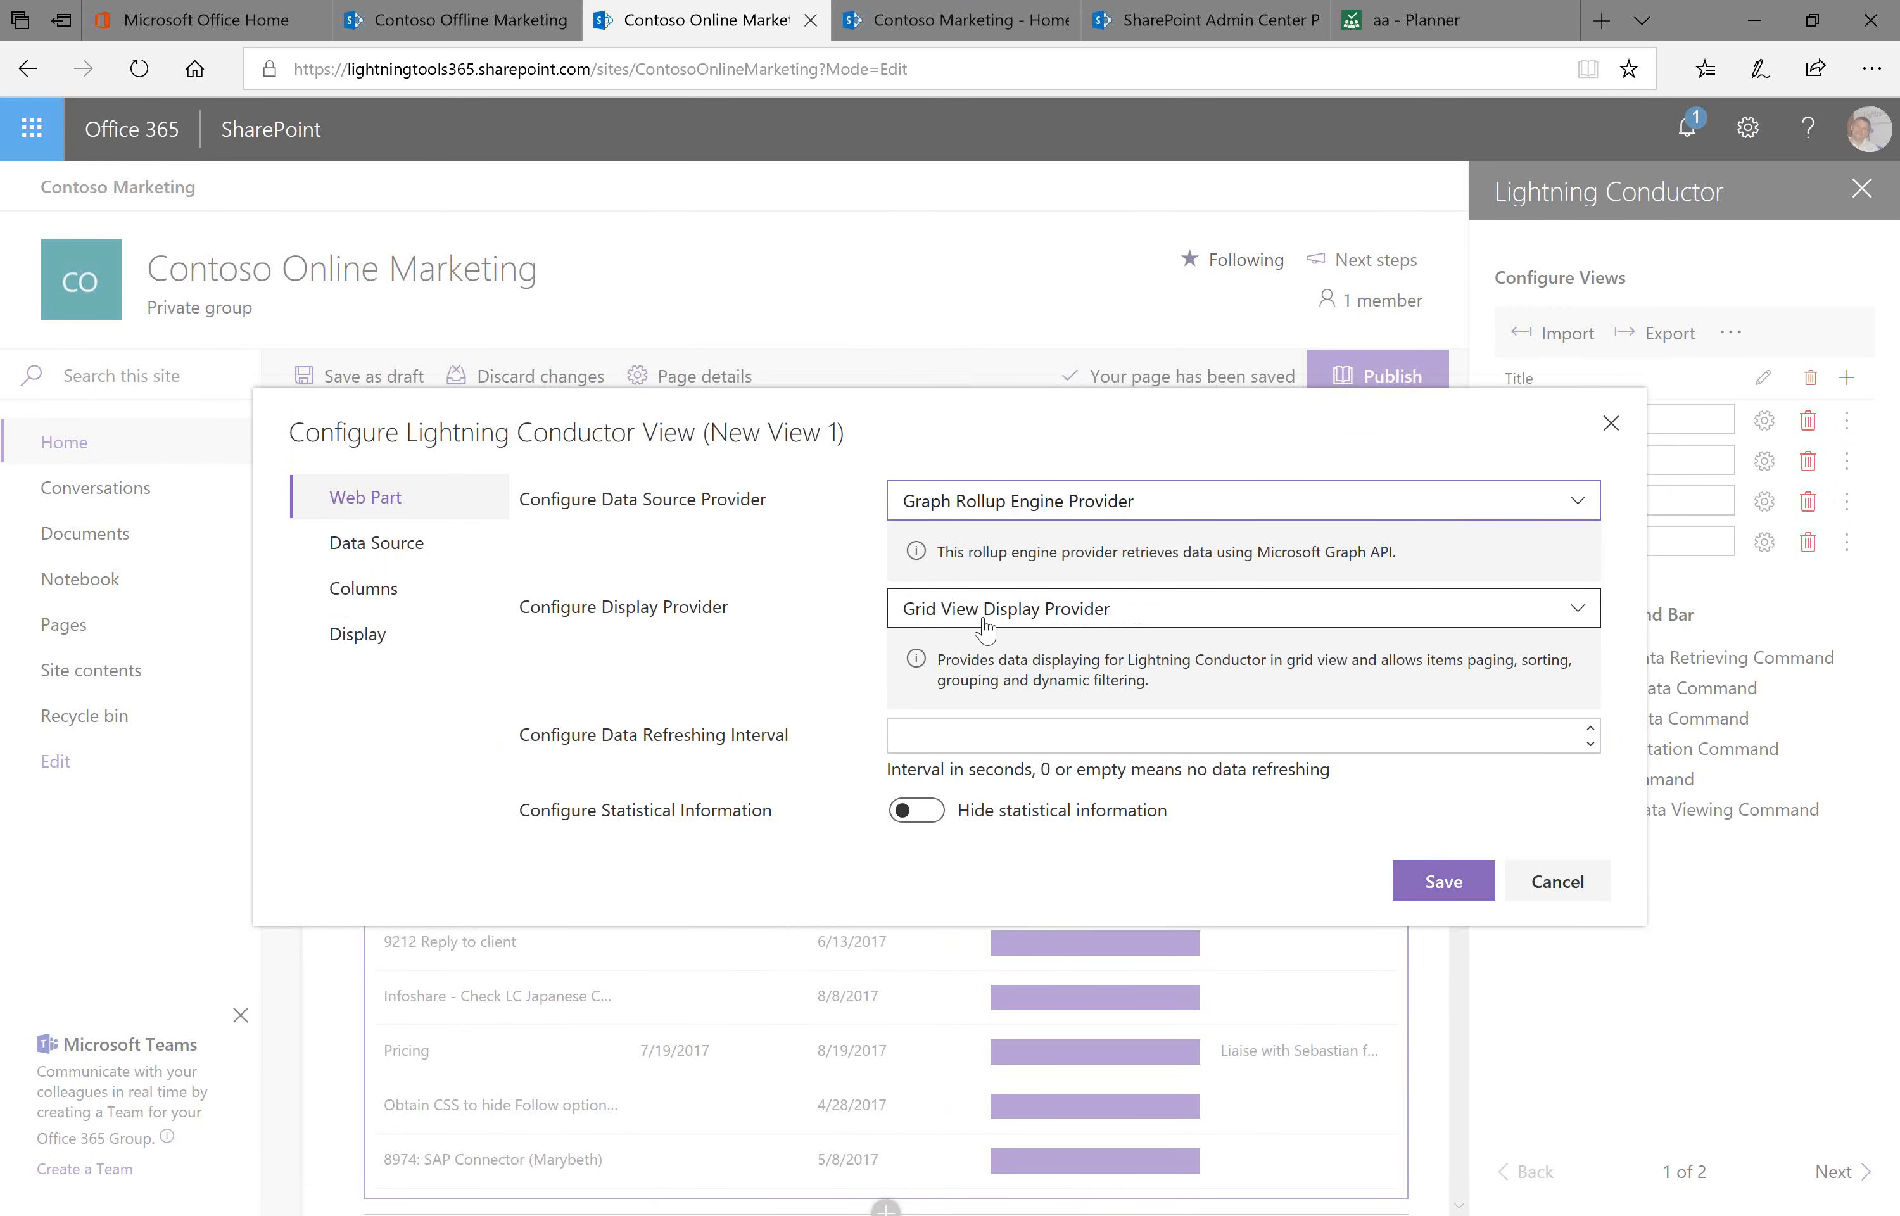
Open the new view's data source settings and look over the predefined Graph queries for the User entity type without adding one
{"action": "left_click", "coordinate": [403, 546]}
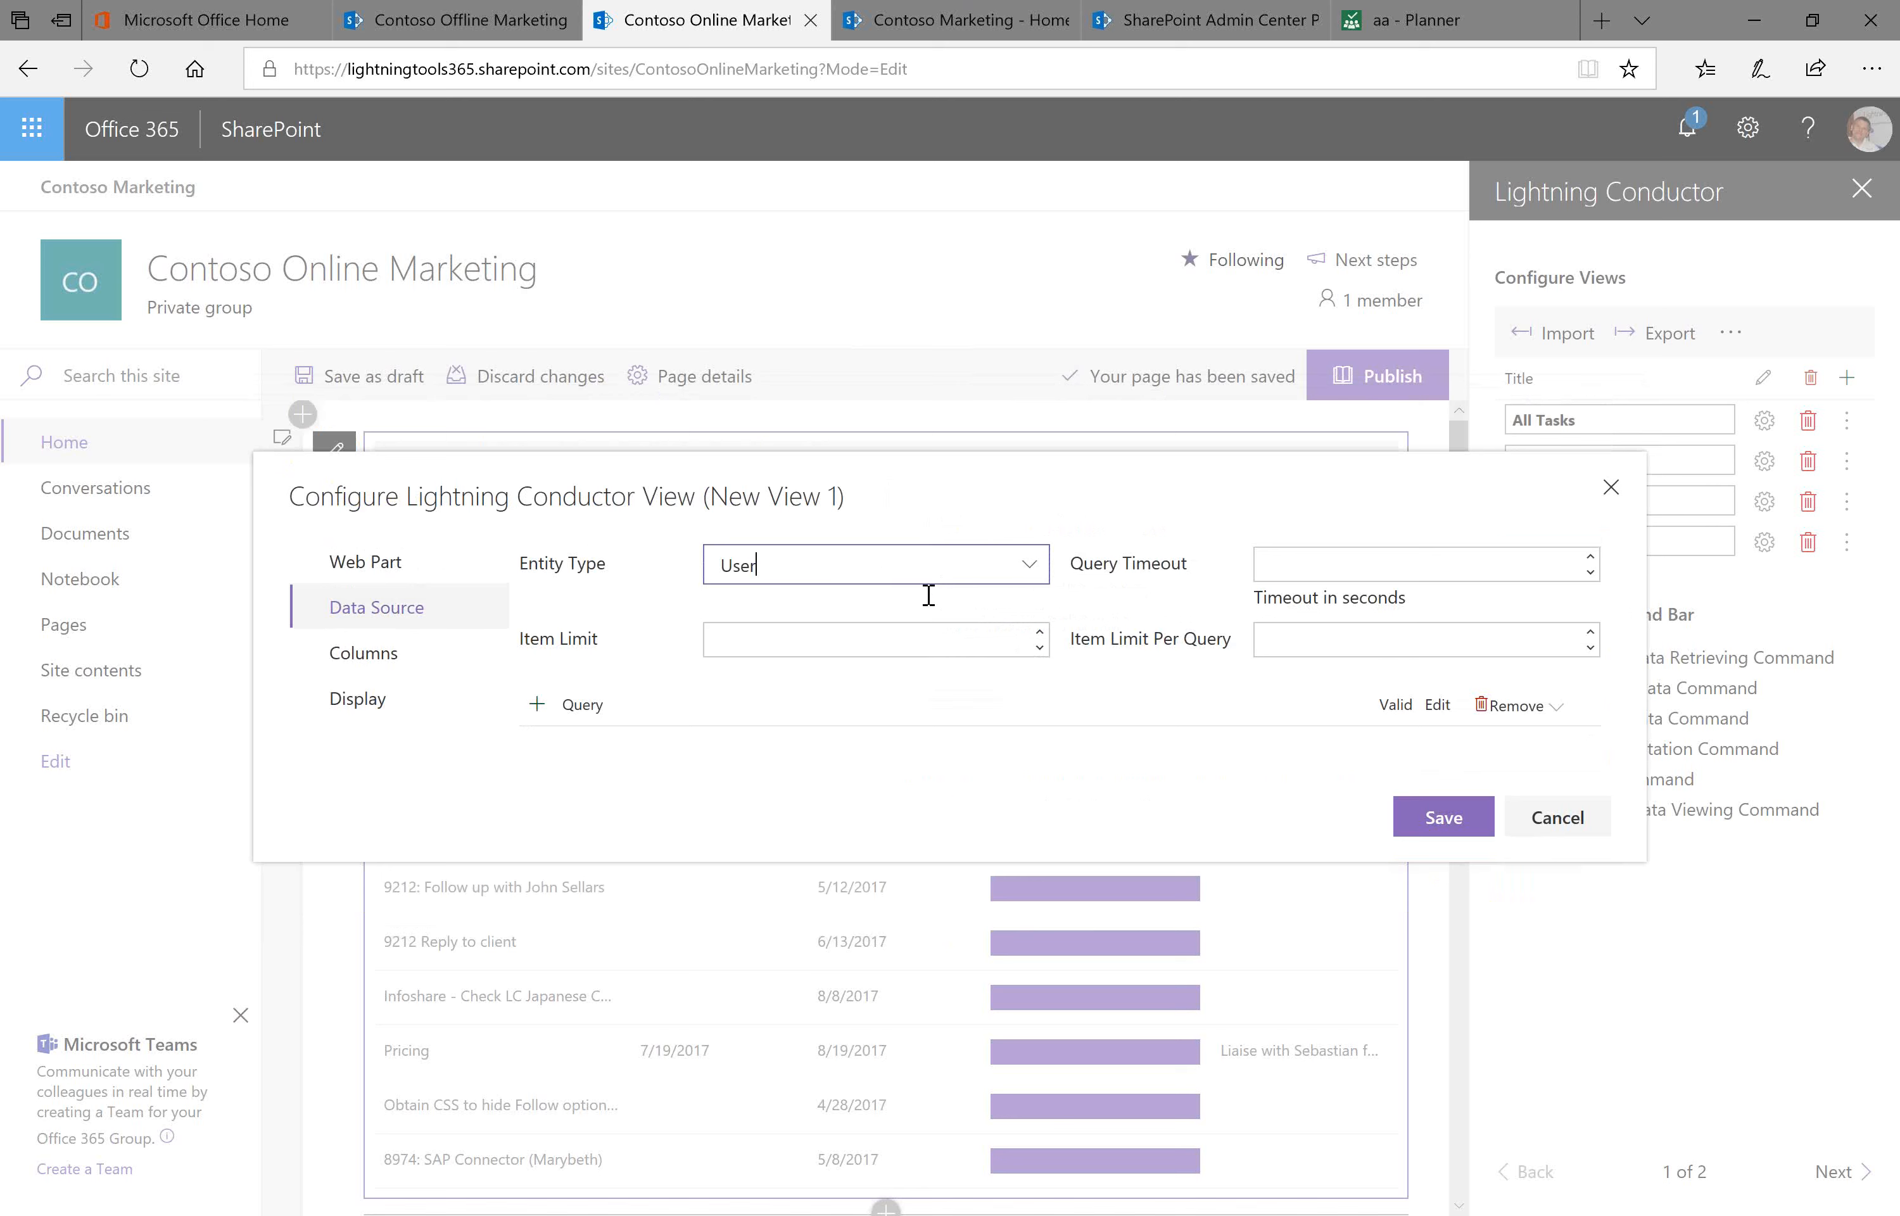
{"action": "left_click", "coordinate": [539, 706]}
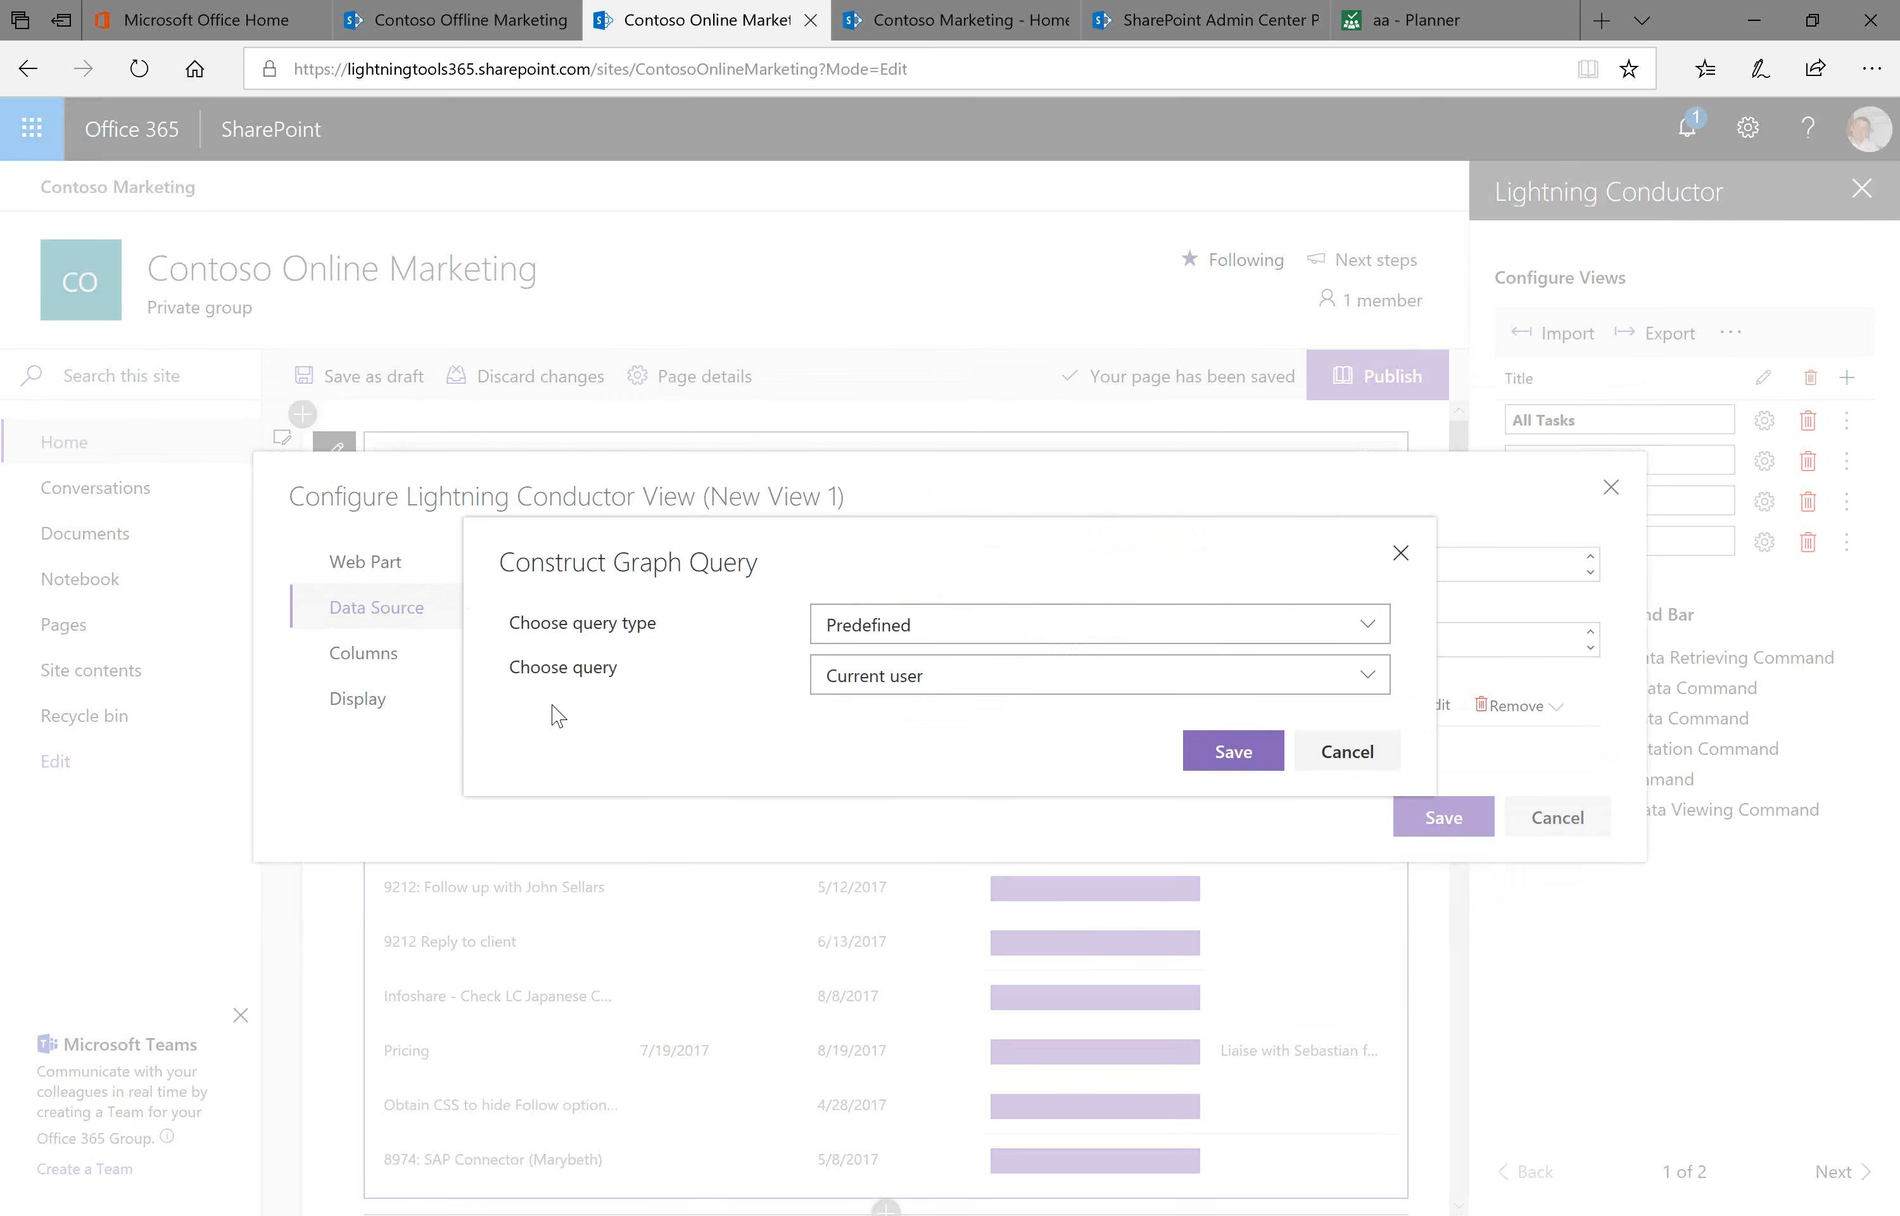
{"action": "left_click", "coordinate": [1079, 685]}
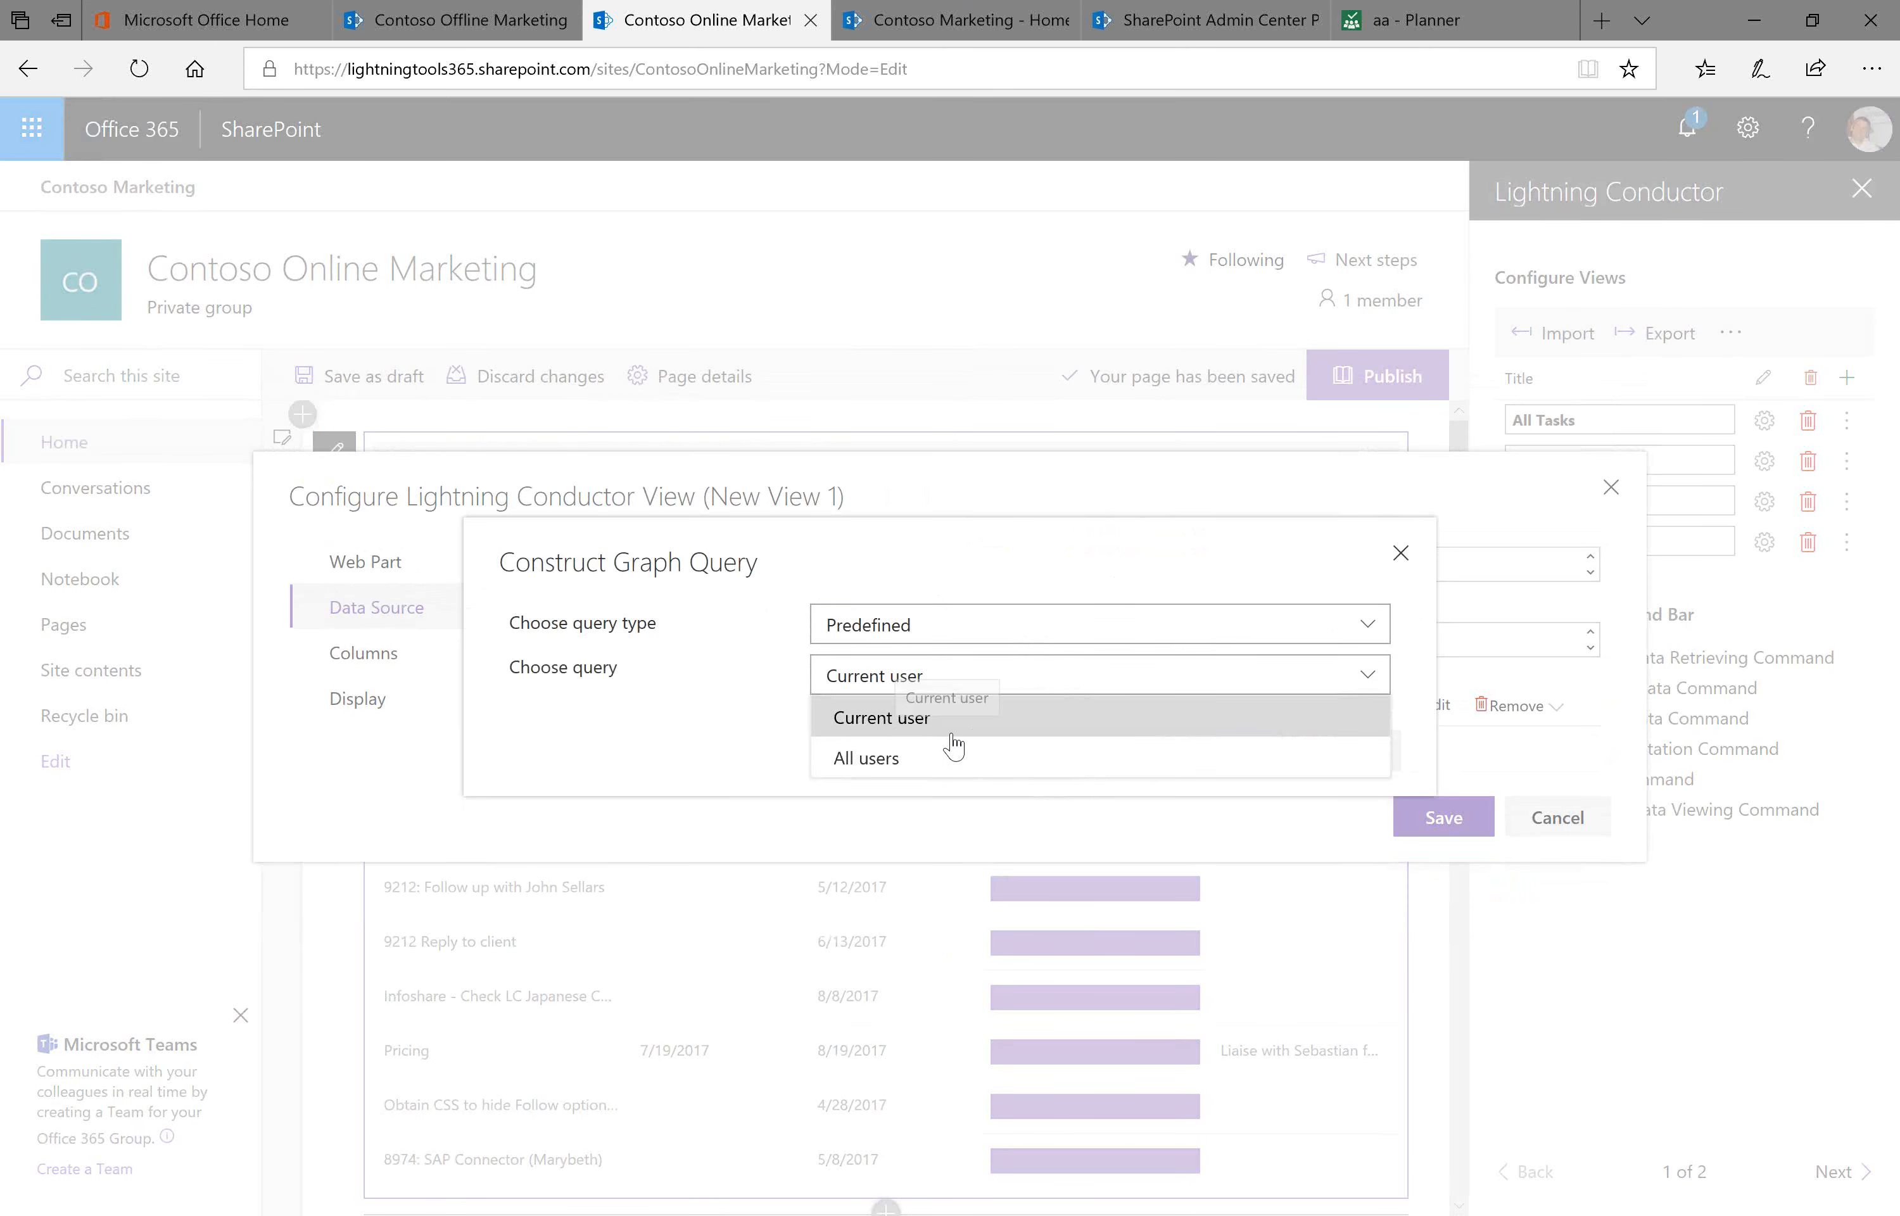
{"action": "left_click", "coordinate": [742, 725]}
{"action": "left_click", "coordinate": [1327, 750]}
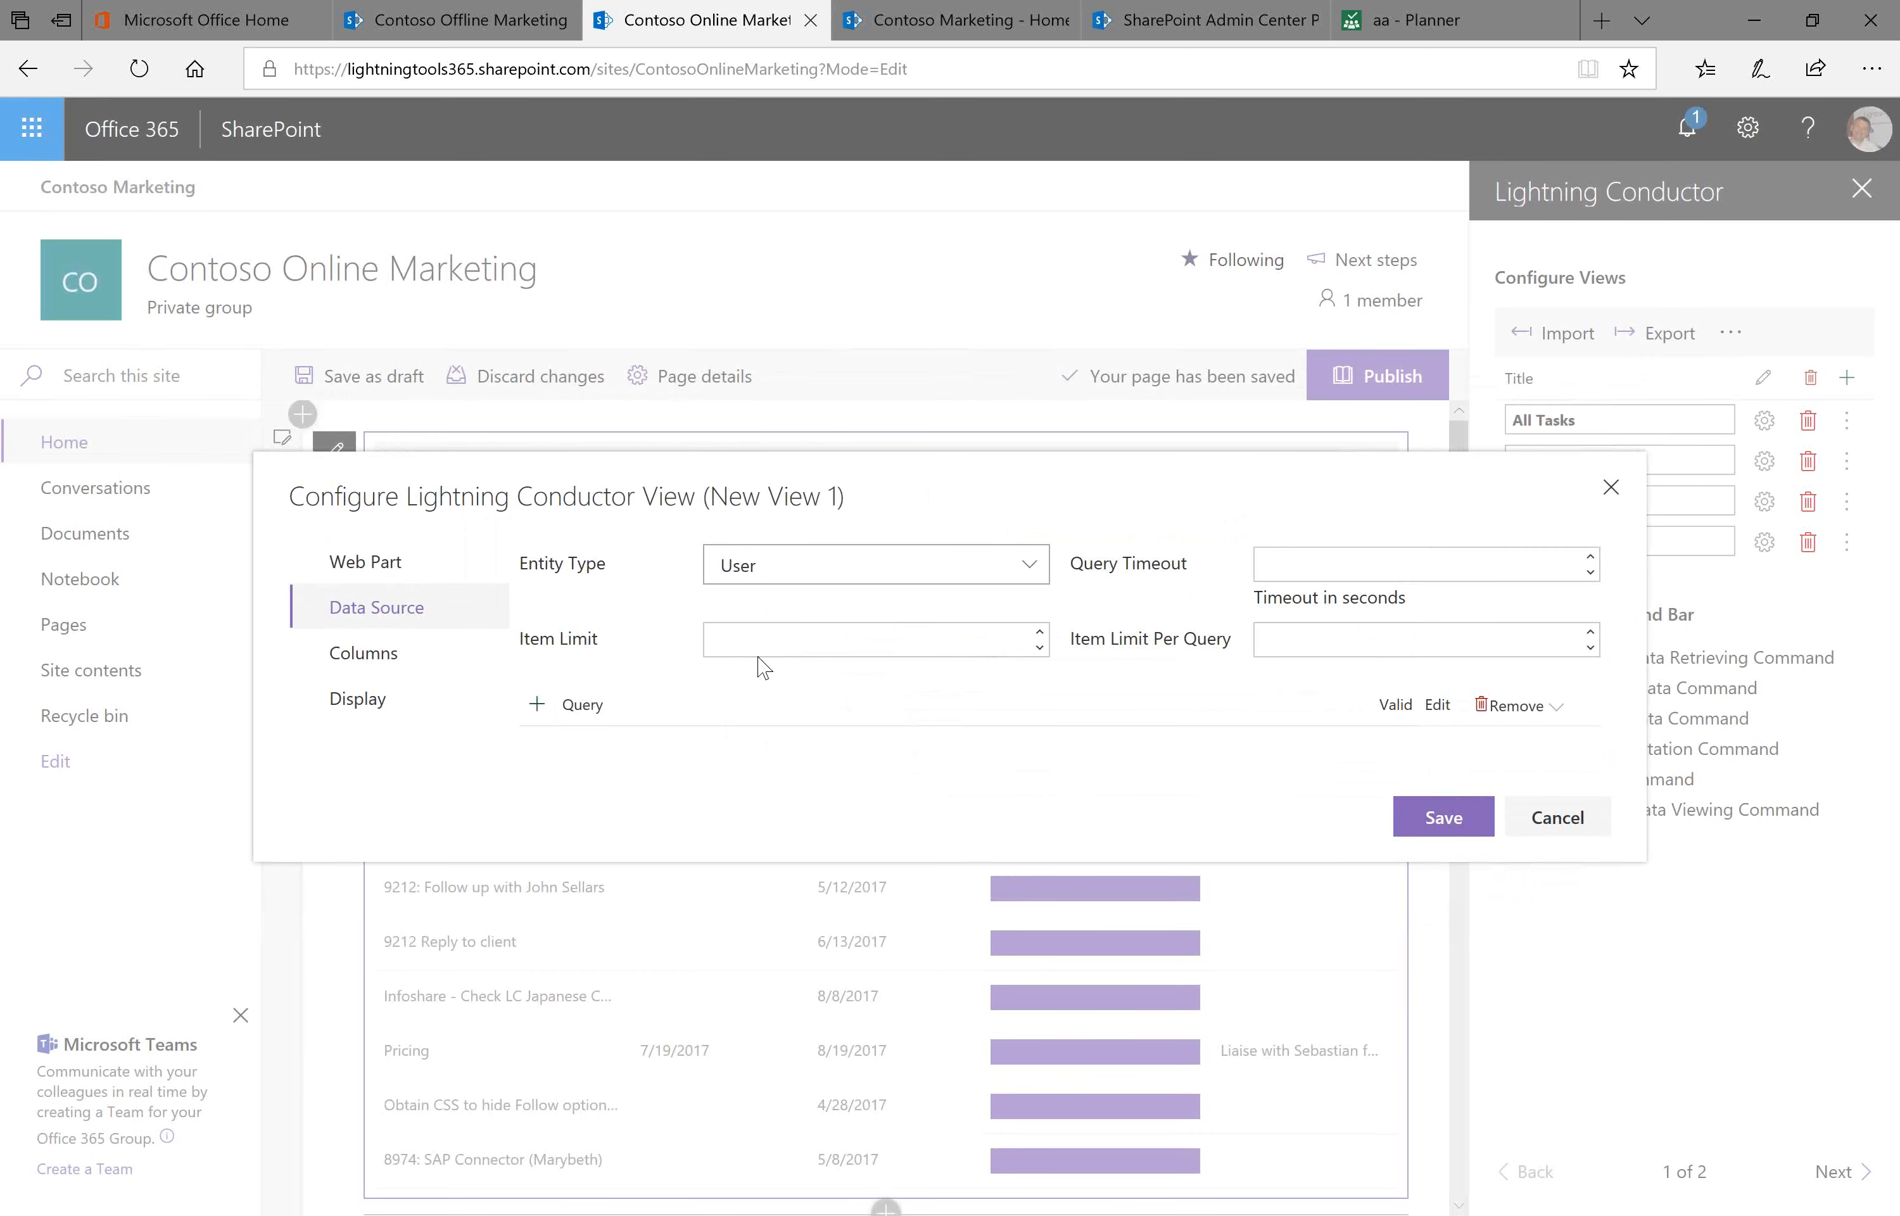
Set the entity type to Drive Item and add the predefined query User recent files, leaving the User field empty
{"action": "left_click", "coordinate": [1032, 566]}
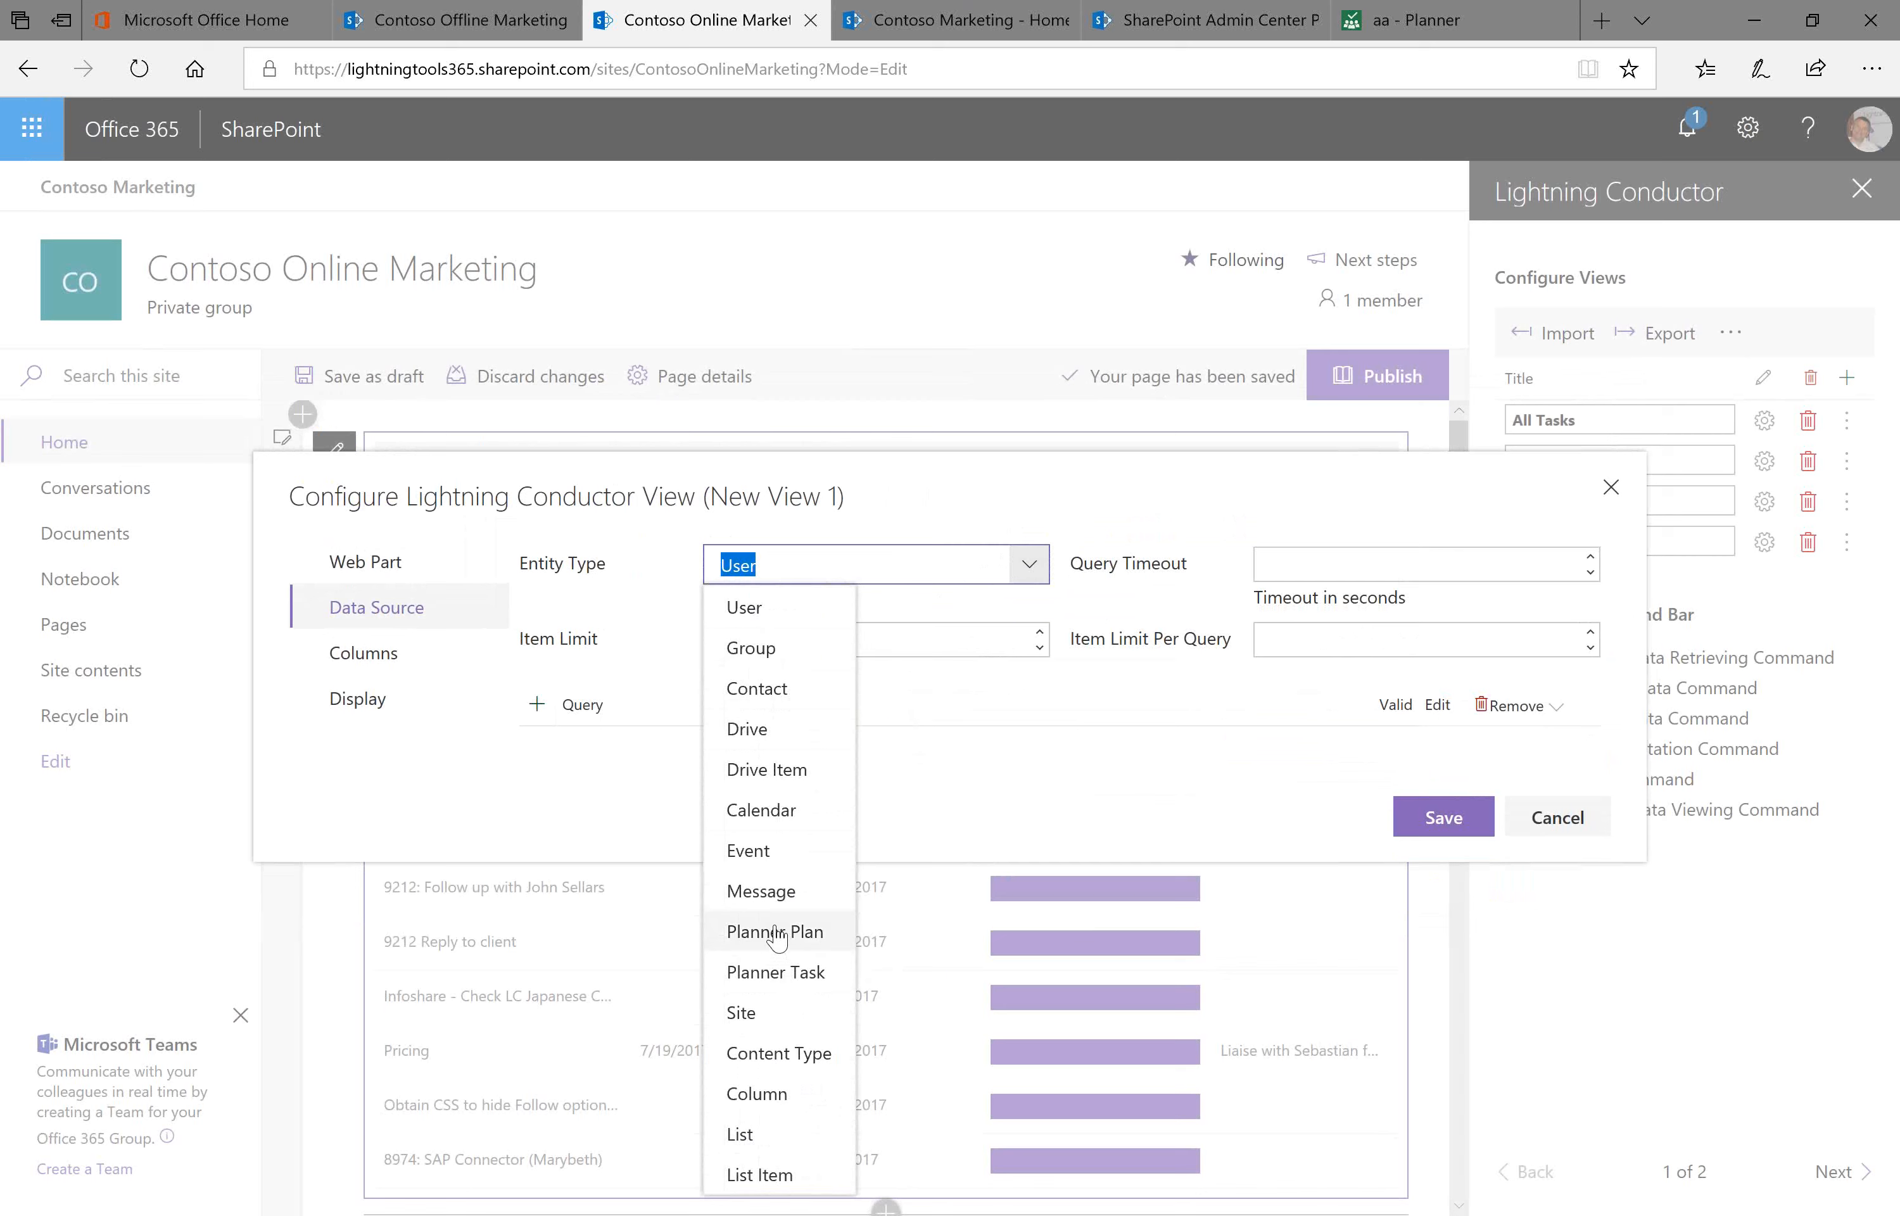
{"action": "left_click", "coordinate": [769, 771]}
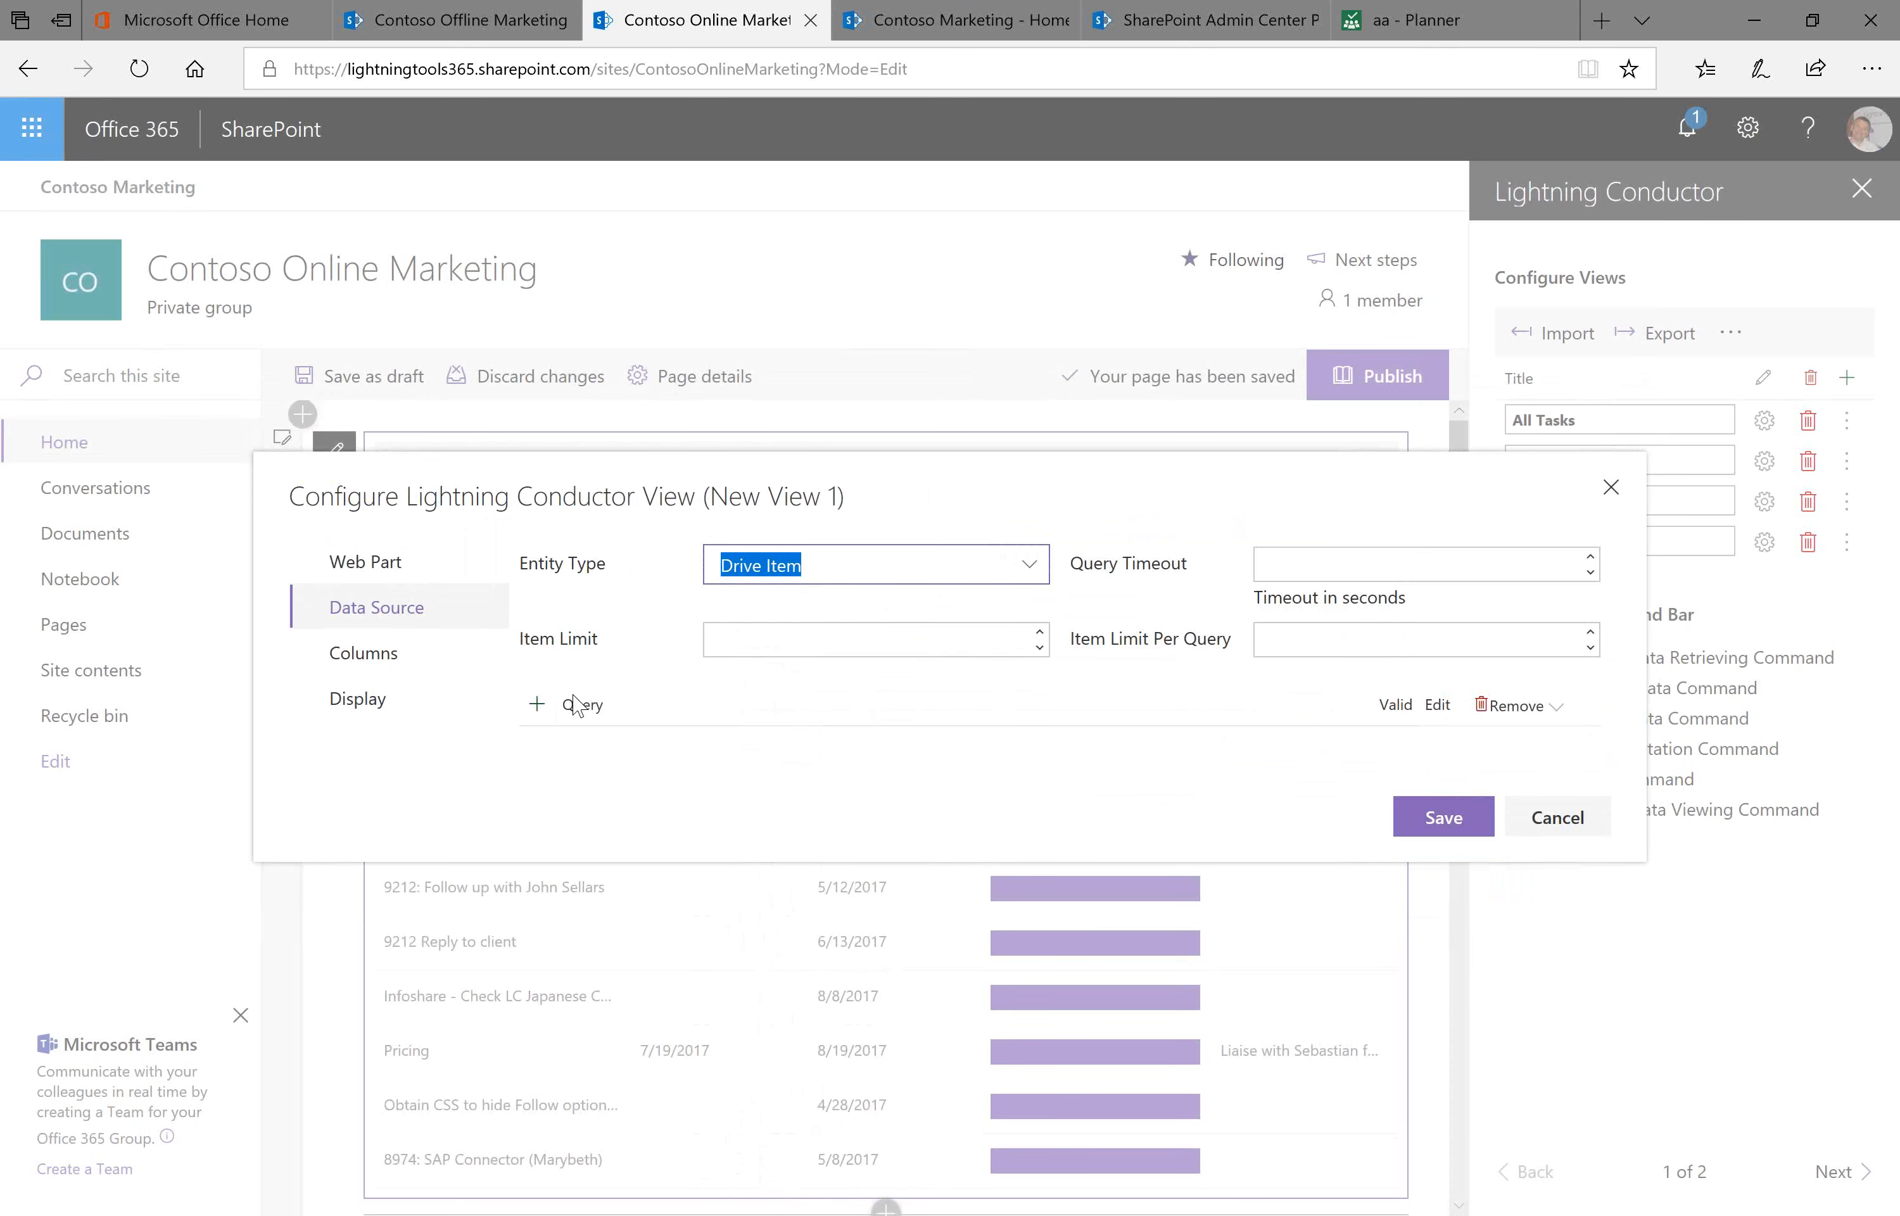
{"action": "left_click", "coordinate": [546, 704]}
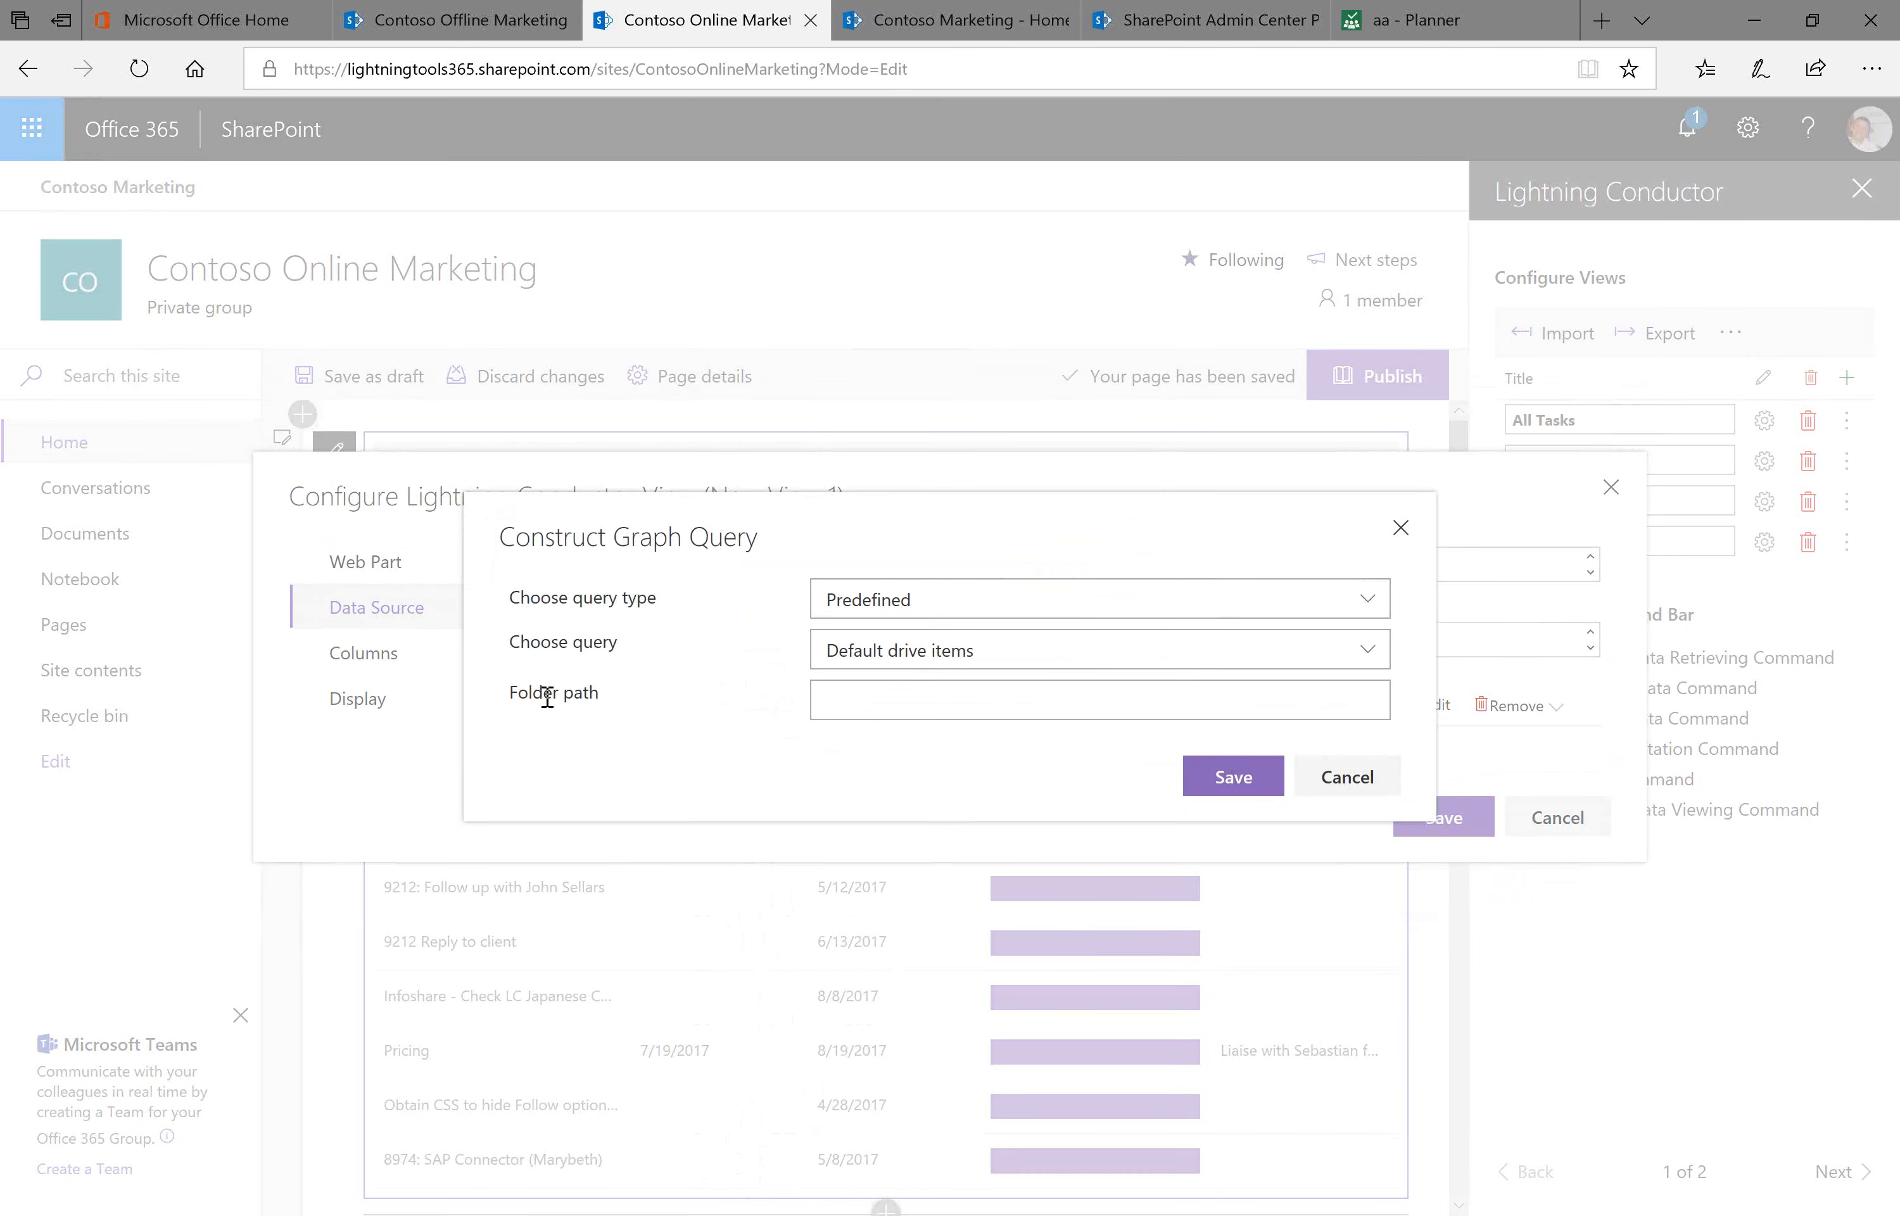
{"action": "left_click", "coordinate": [1095, 651]}
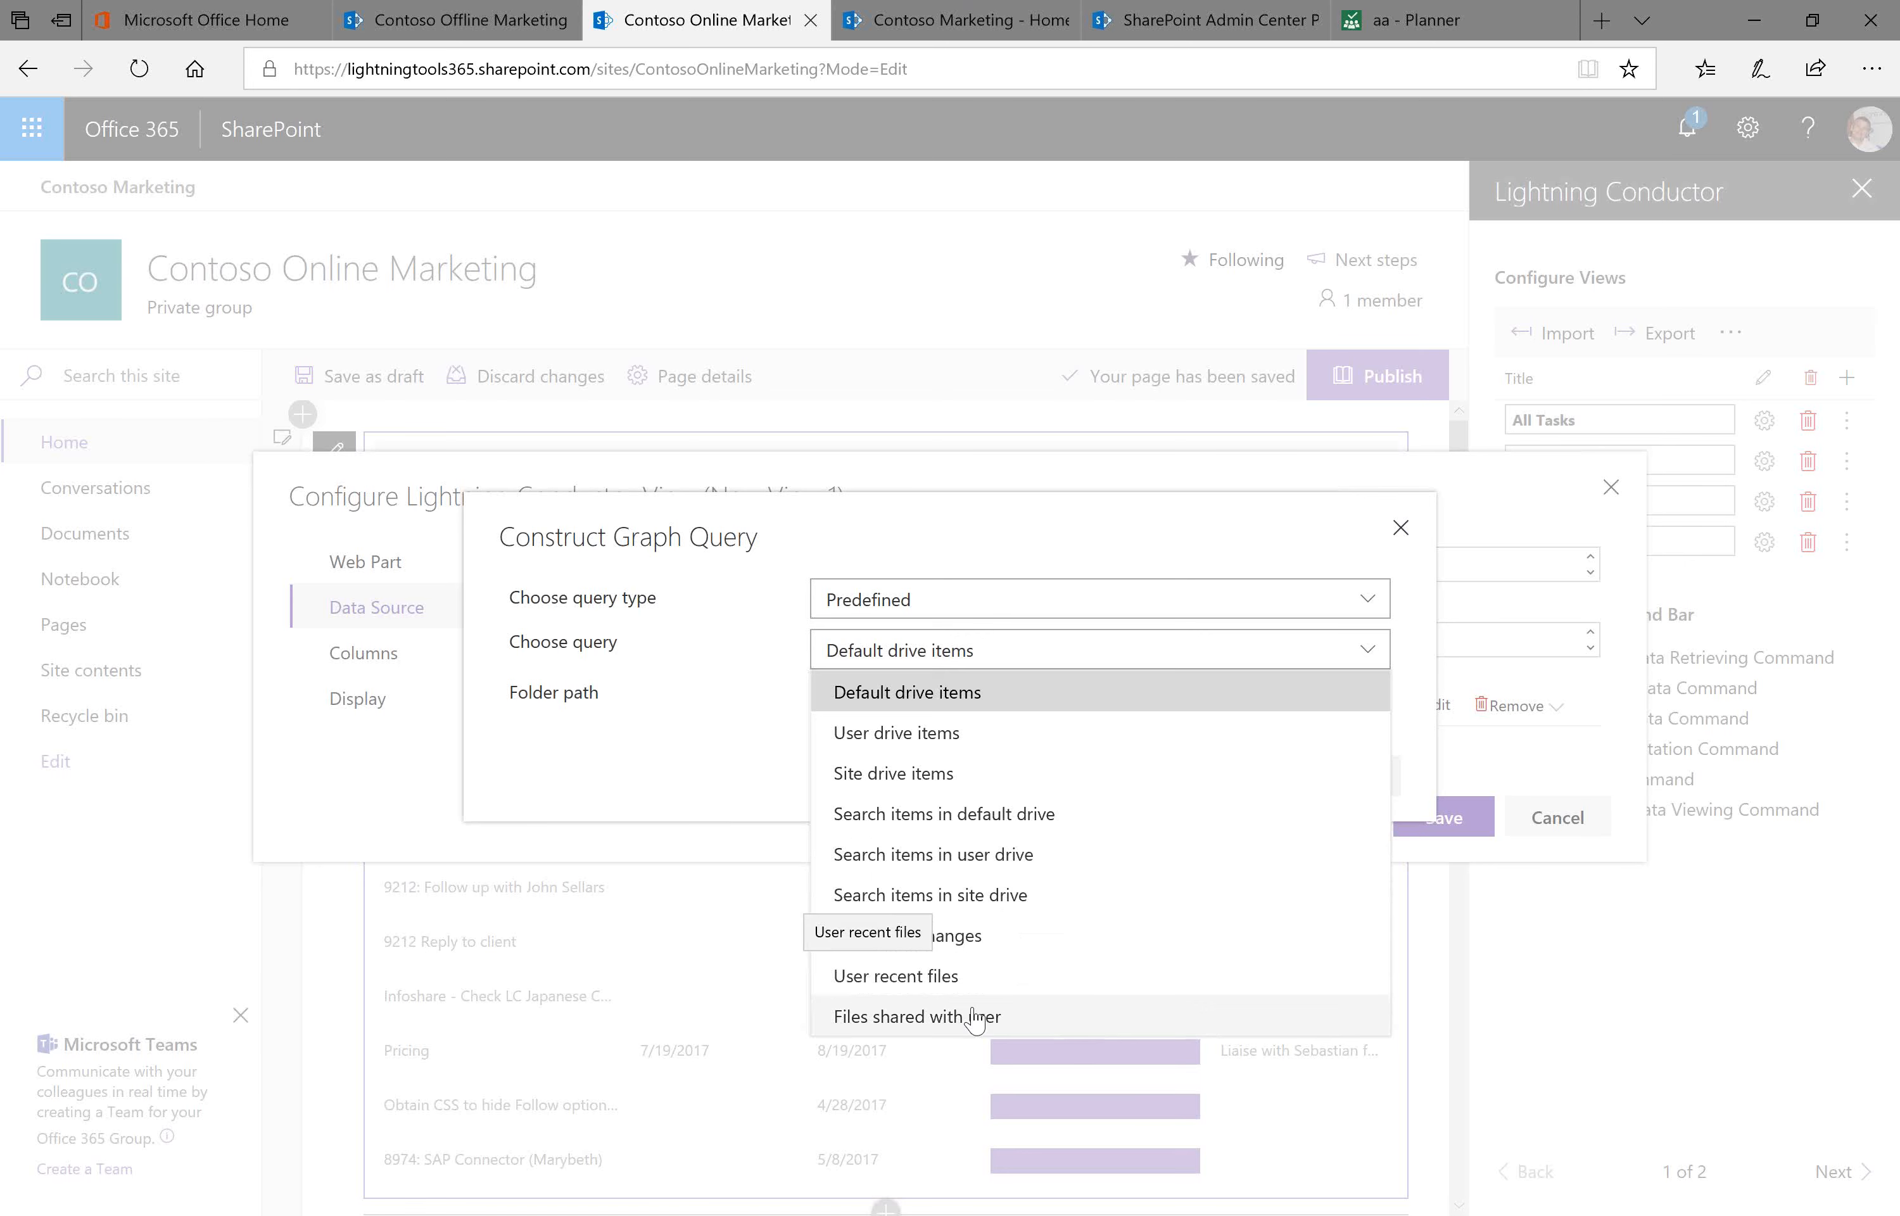
{"action": "left_click", "coordinate": [1019, 985]}
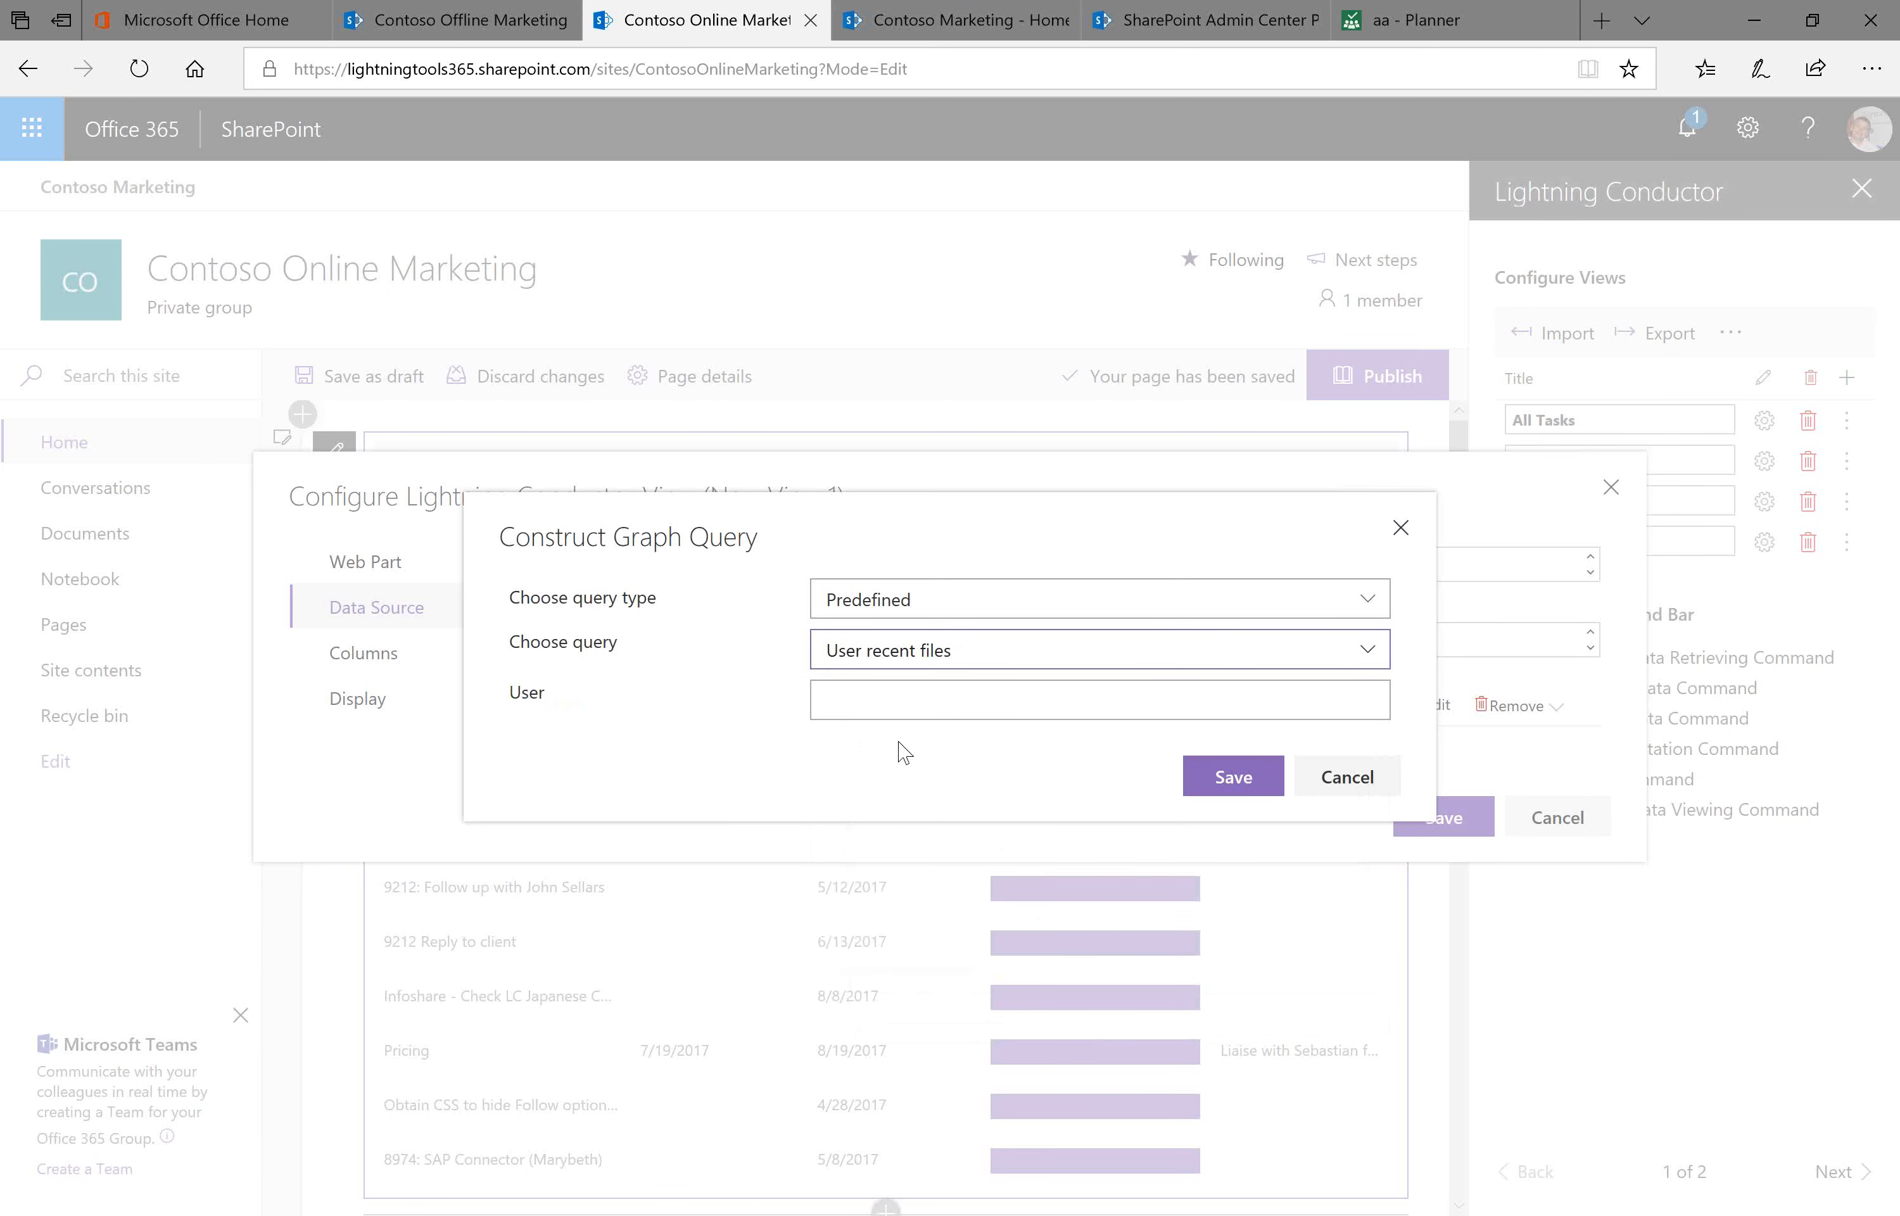
{"action": "left_click", "coordinate": [1217, 784]}
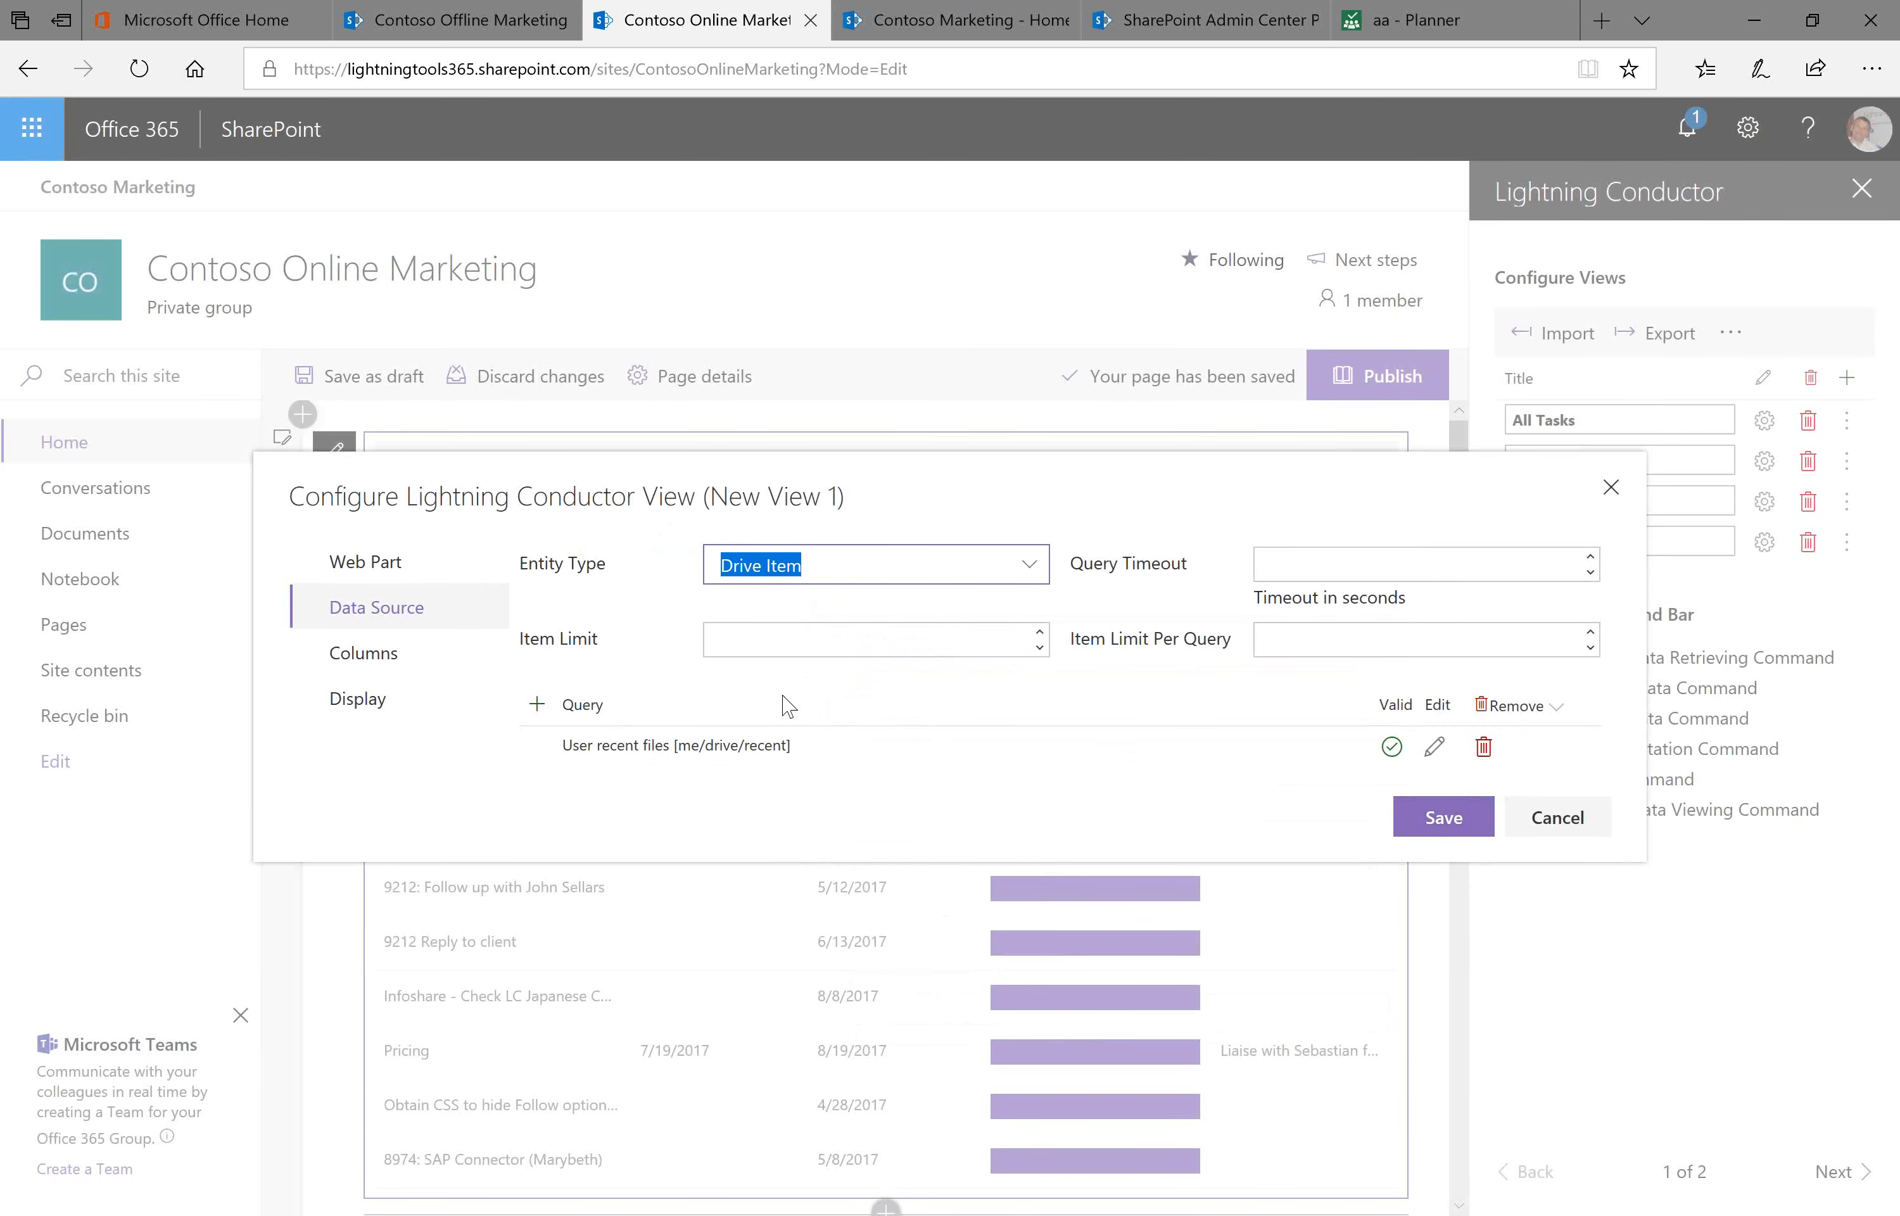
Select the description and size columns for the new recent files view
{"action": "left_click", "coordinate": [465, 658]}
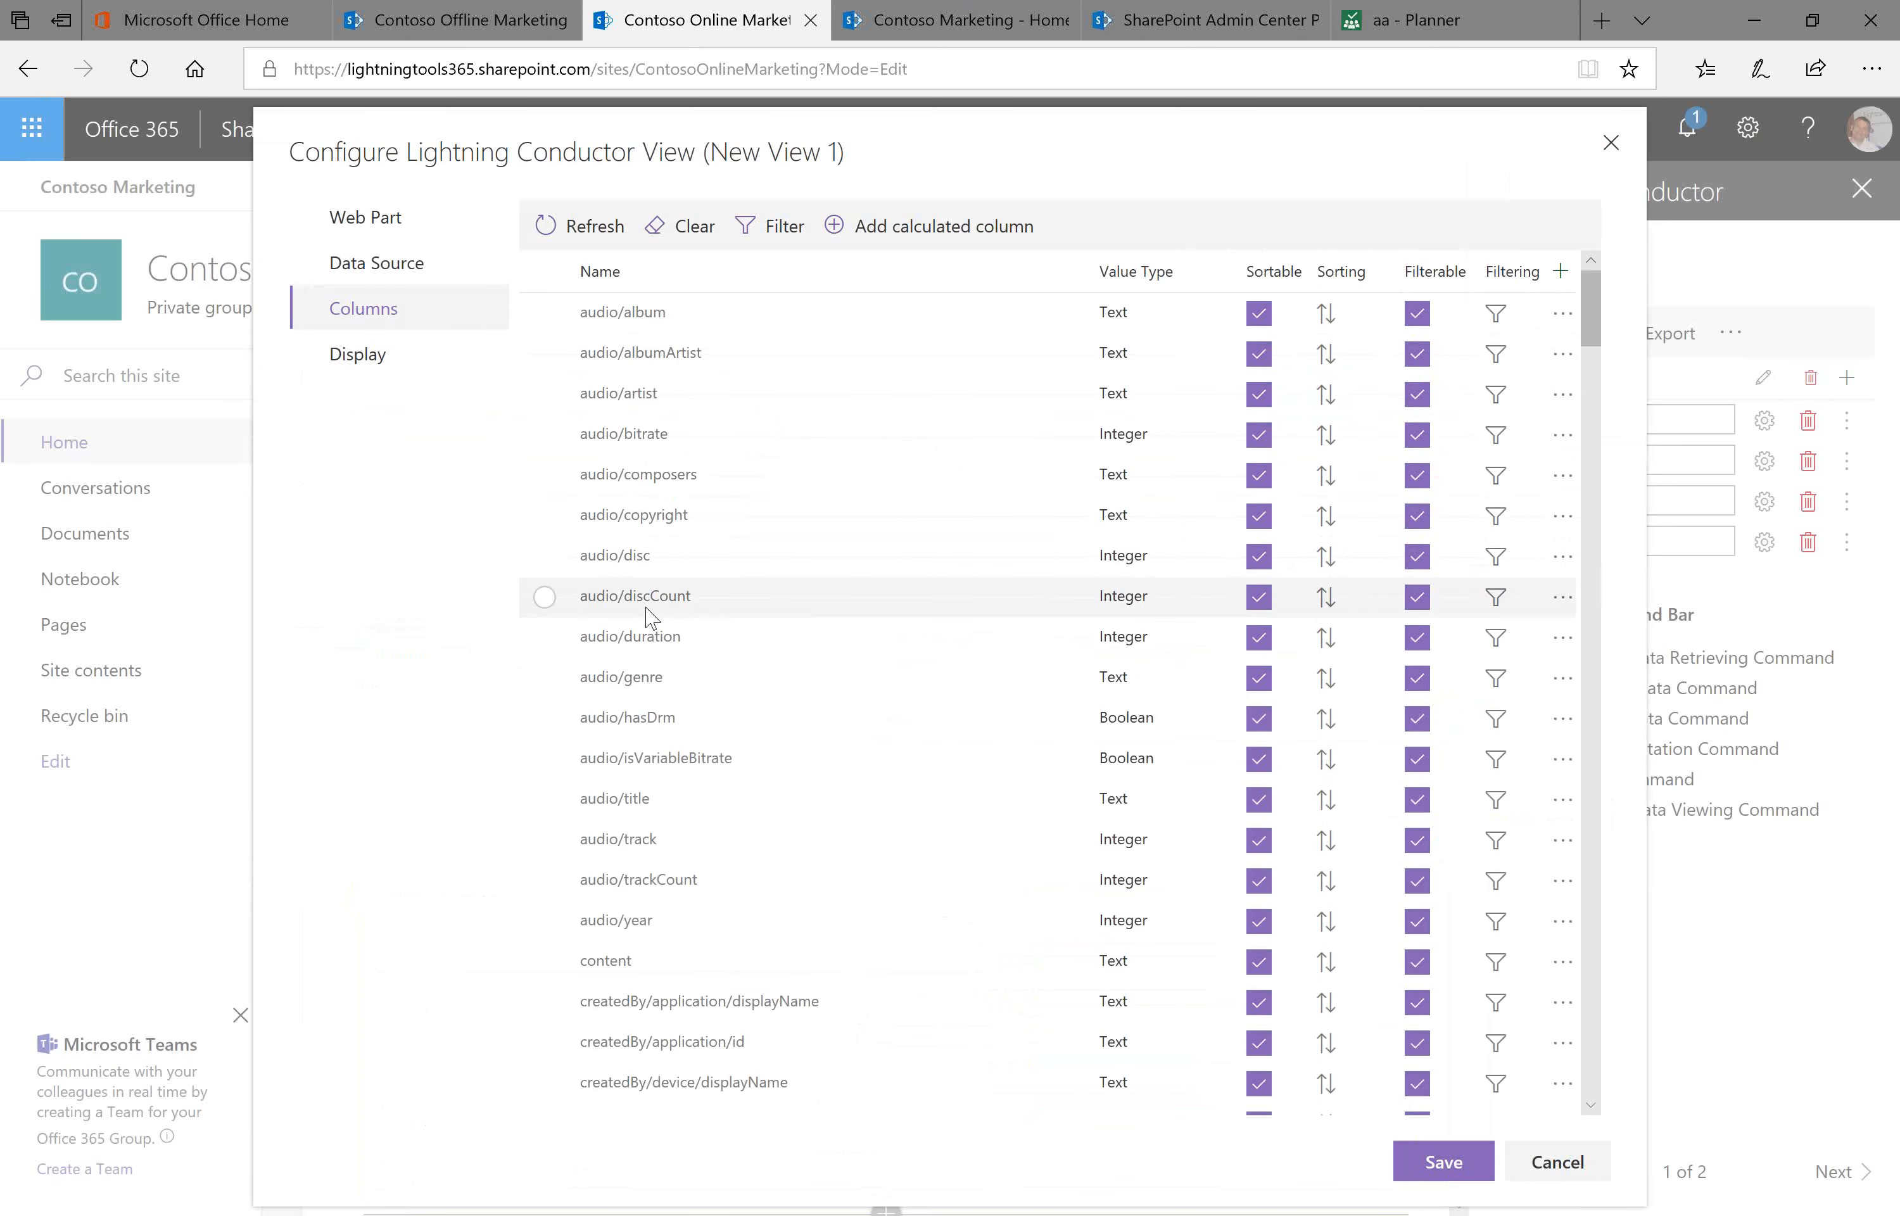
{"action": "scroll", "coordinate": [650, 615], "scroll_direction": "down", "scroll_amount": 8}
{"action": "left_click", "coordinate": [543, 728]}
{"action": "scroll", "coordinate": [767, 771], "scroll_direction": "down", "scroll_amount": 5}
{"action": "scroll", "coordinate": [769, 772], "scroll_direction": "down", "scroll_amount": 10}
{"action": "scroll", "coordinate": [771, 772], "scroll_direction": "down", "scroll_amount": 20}
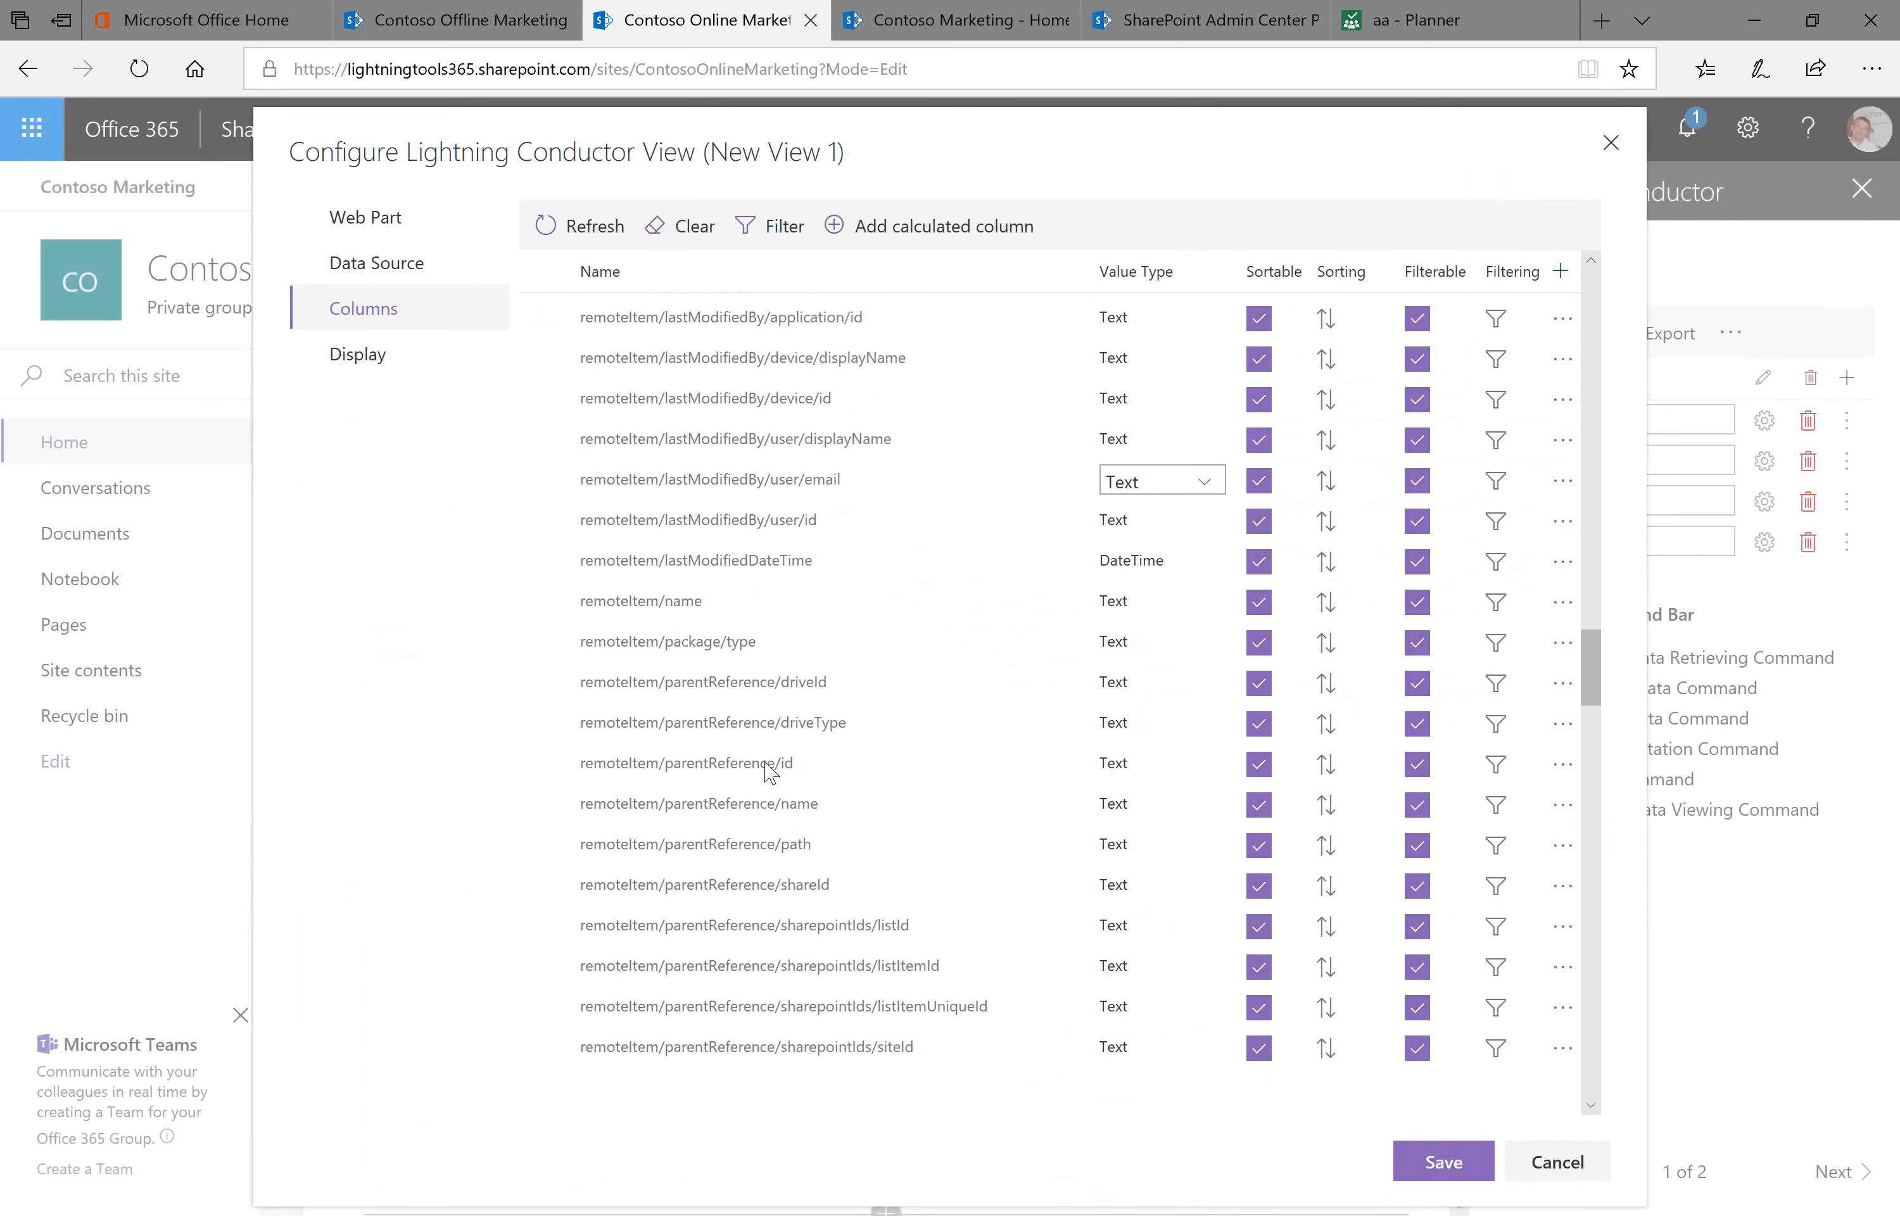
{"action": "scroll", "coordinate": [769, 771], "scroll_direction": "down", "scroll_amount": 6}
{"action": "scroll", "coordinate": [769, 772], "scroll_direction": "down", "scroll_amount": 5}
{"action": "scroll", "coordinate": [769, 773], "scroll_direction": "down", "scroll_amount": 10}
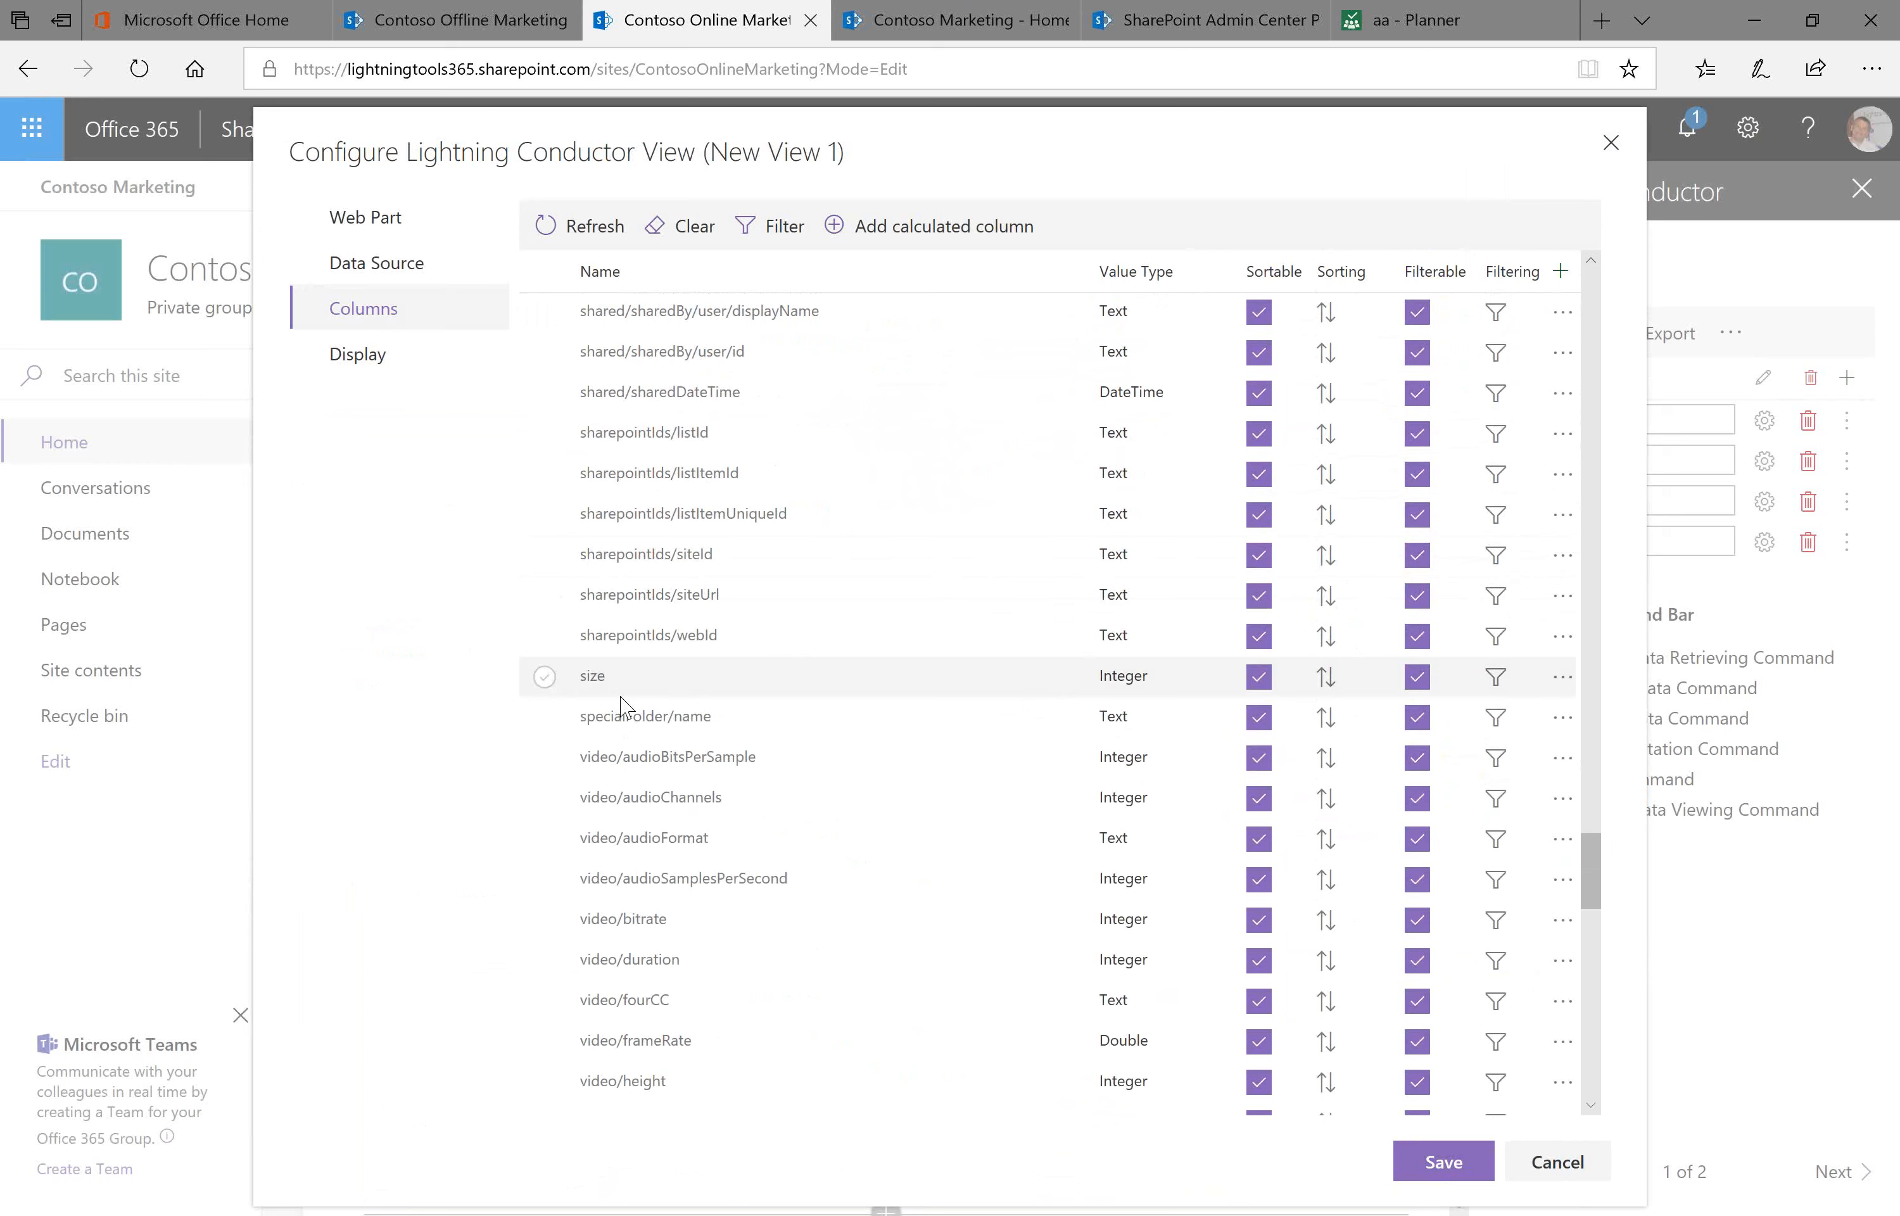
{"action": "left_click", "coordinate": [579, 691]}
Look through the remaining columns, open the view's display settings and save the view without changing them
{"action": "scroll", "coordinate": [680, 703], "scroll_direction": "up", "scroll_amount": 5}
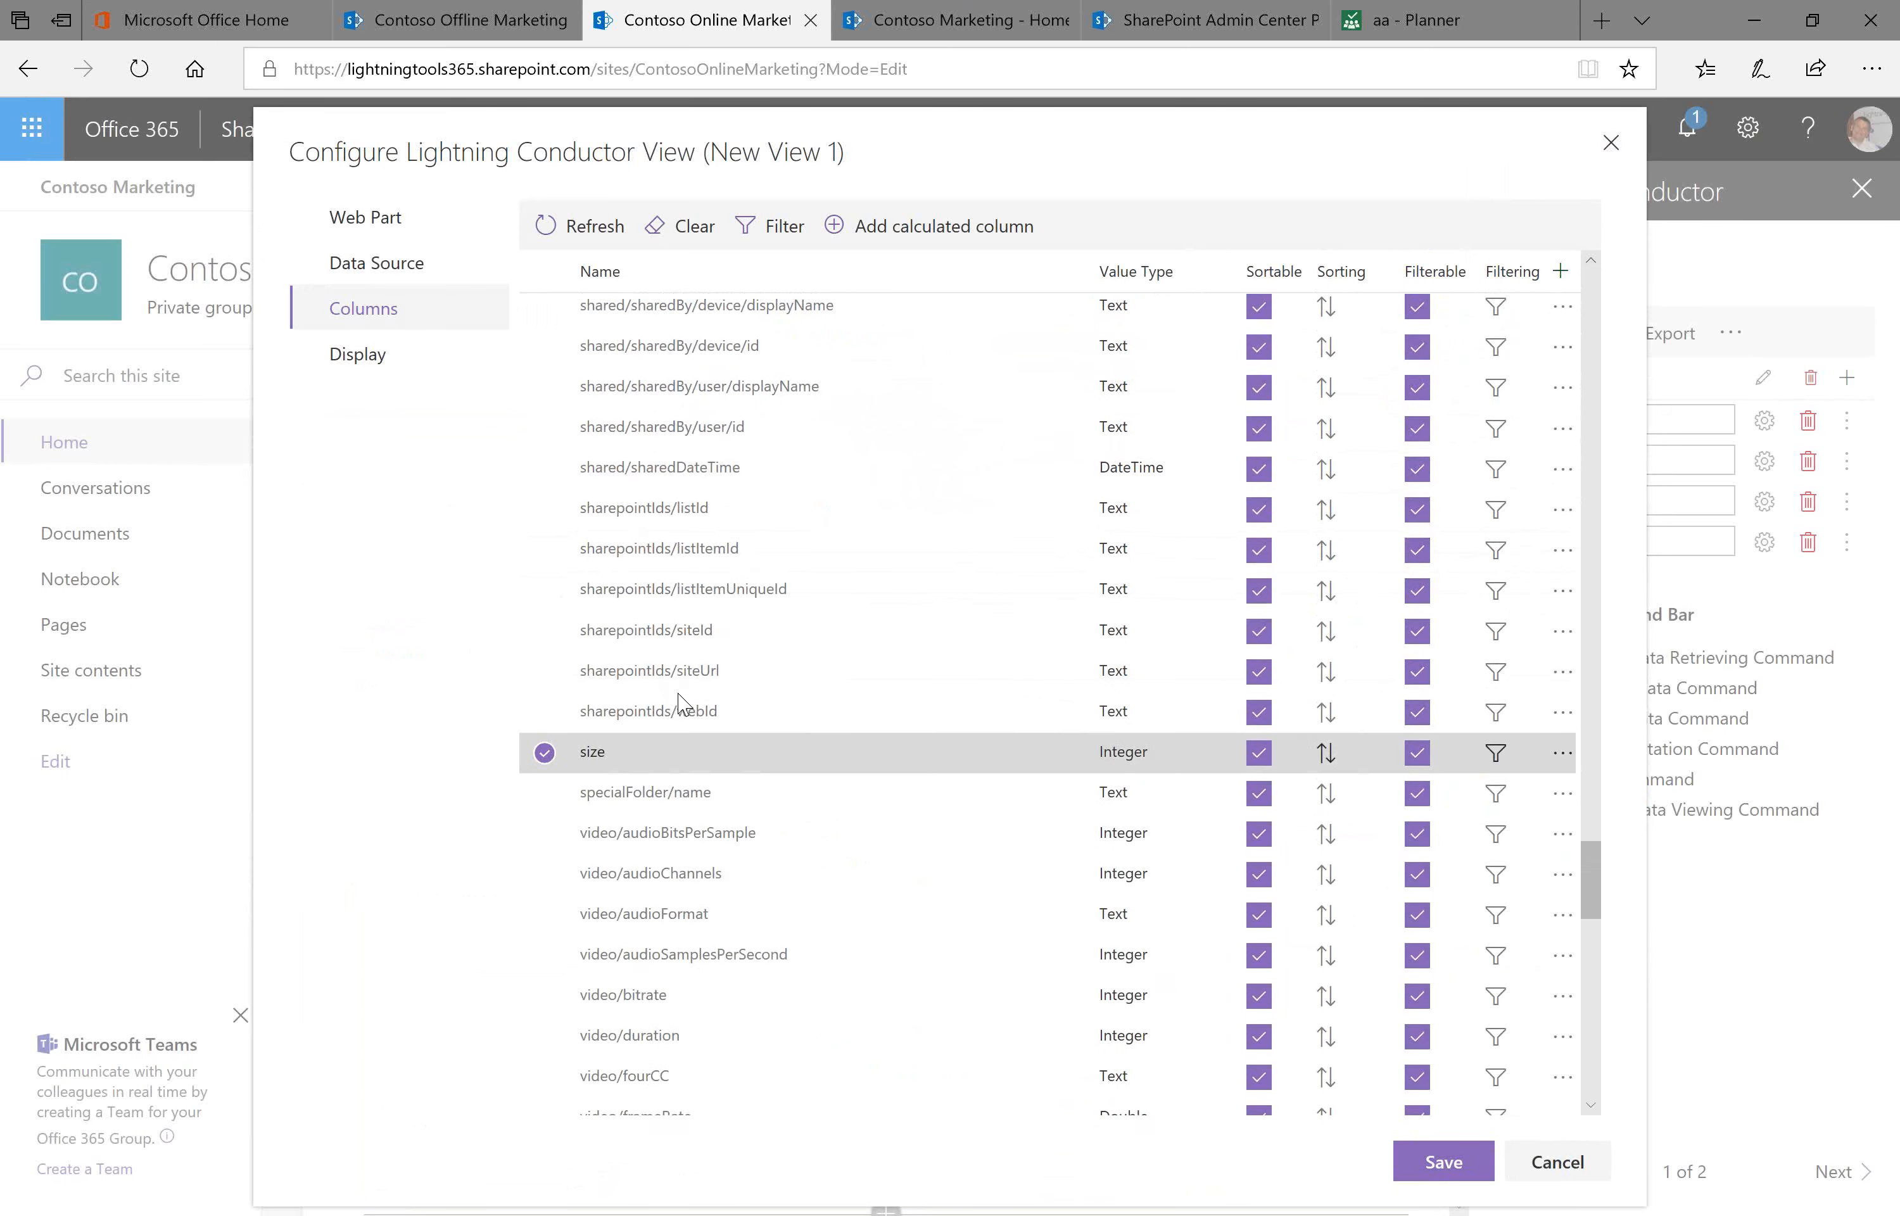
{"action": "scroll", "coordinate": [681, 702], "scroll_direction": "down", "scroll_amount": 4}
{"action": "scroll", "coordinate": [680, 703], "scroll_direction": "up", "scroll_amount": 10}
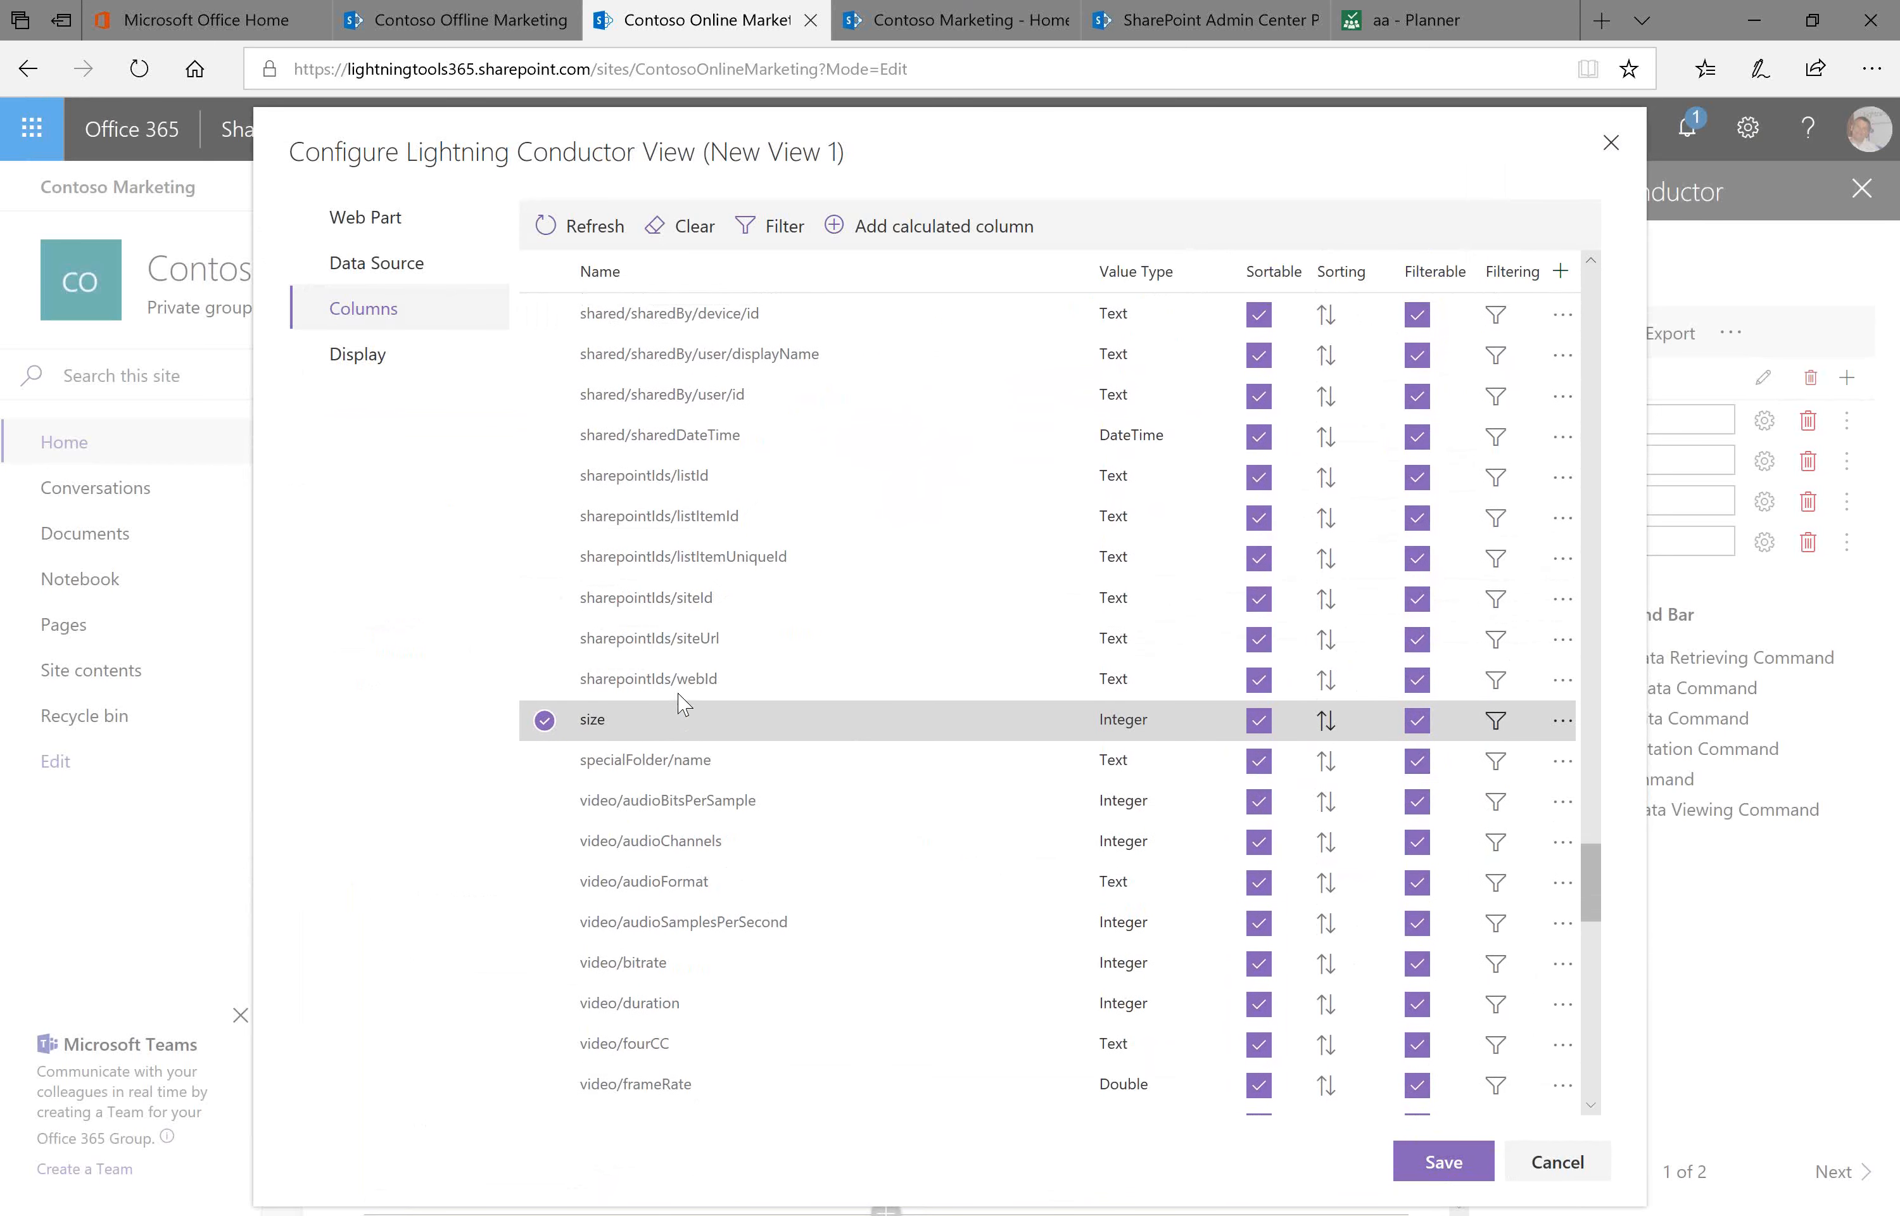
{"action": "scroll", "coordinate": [680, 702], "scroll_direction": "up", "scroll_amount": 10}
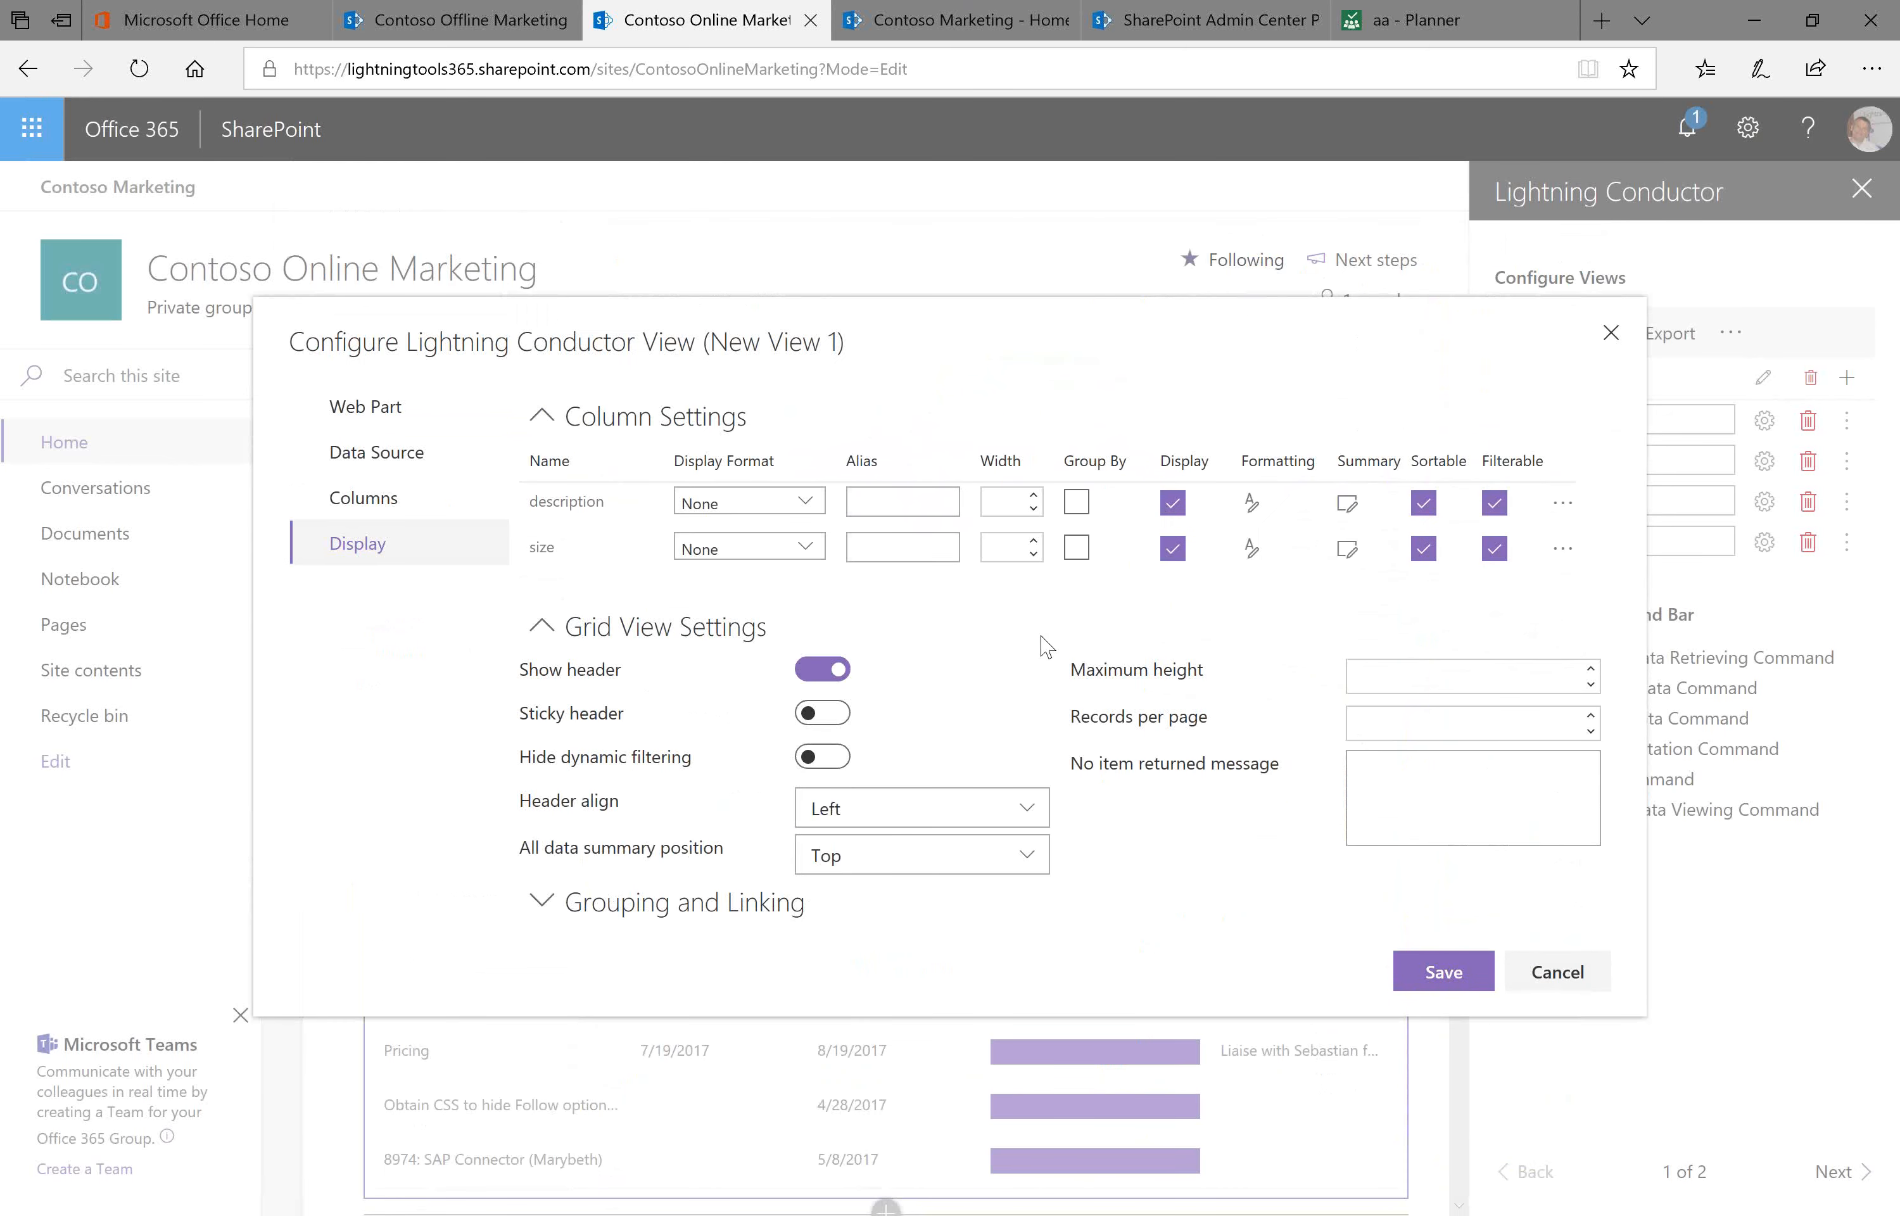
{"action": "left_click", "coordinate": [1438, 974]}
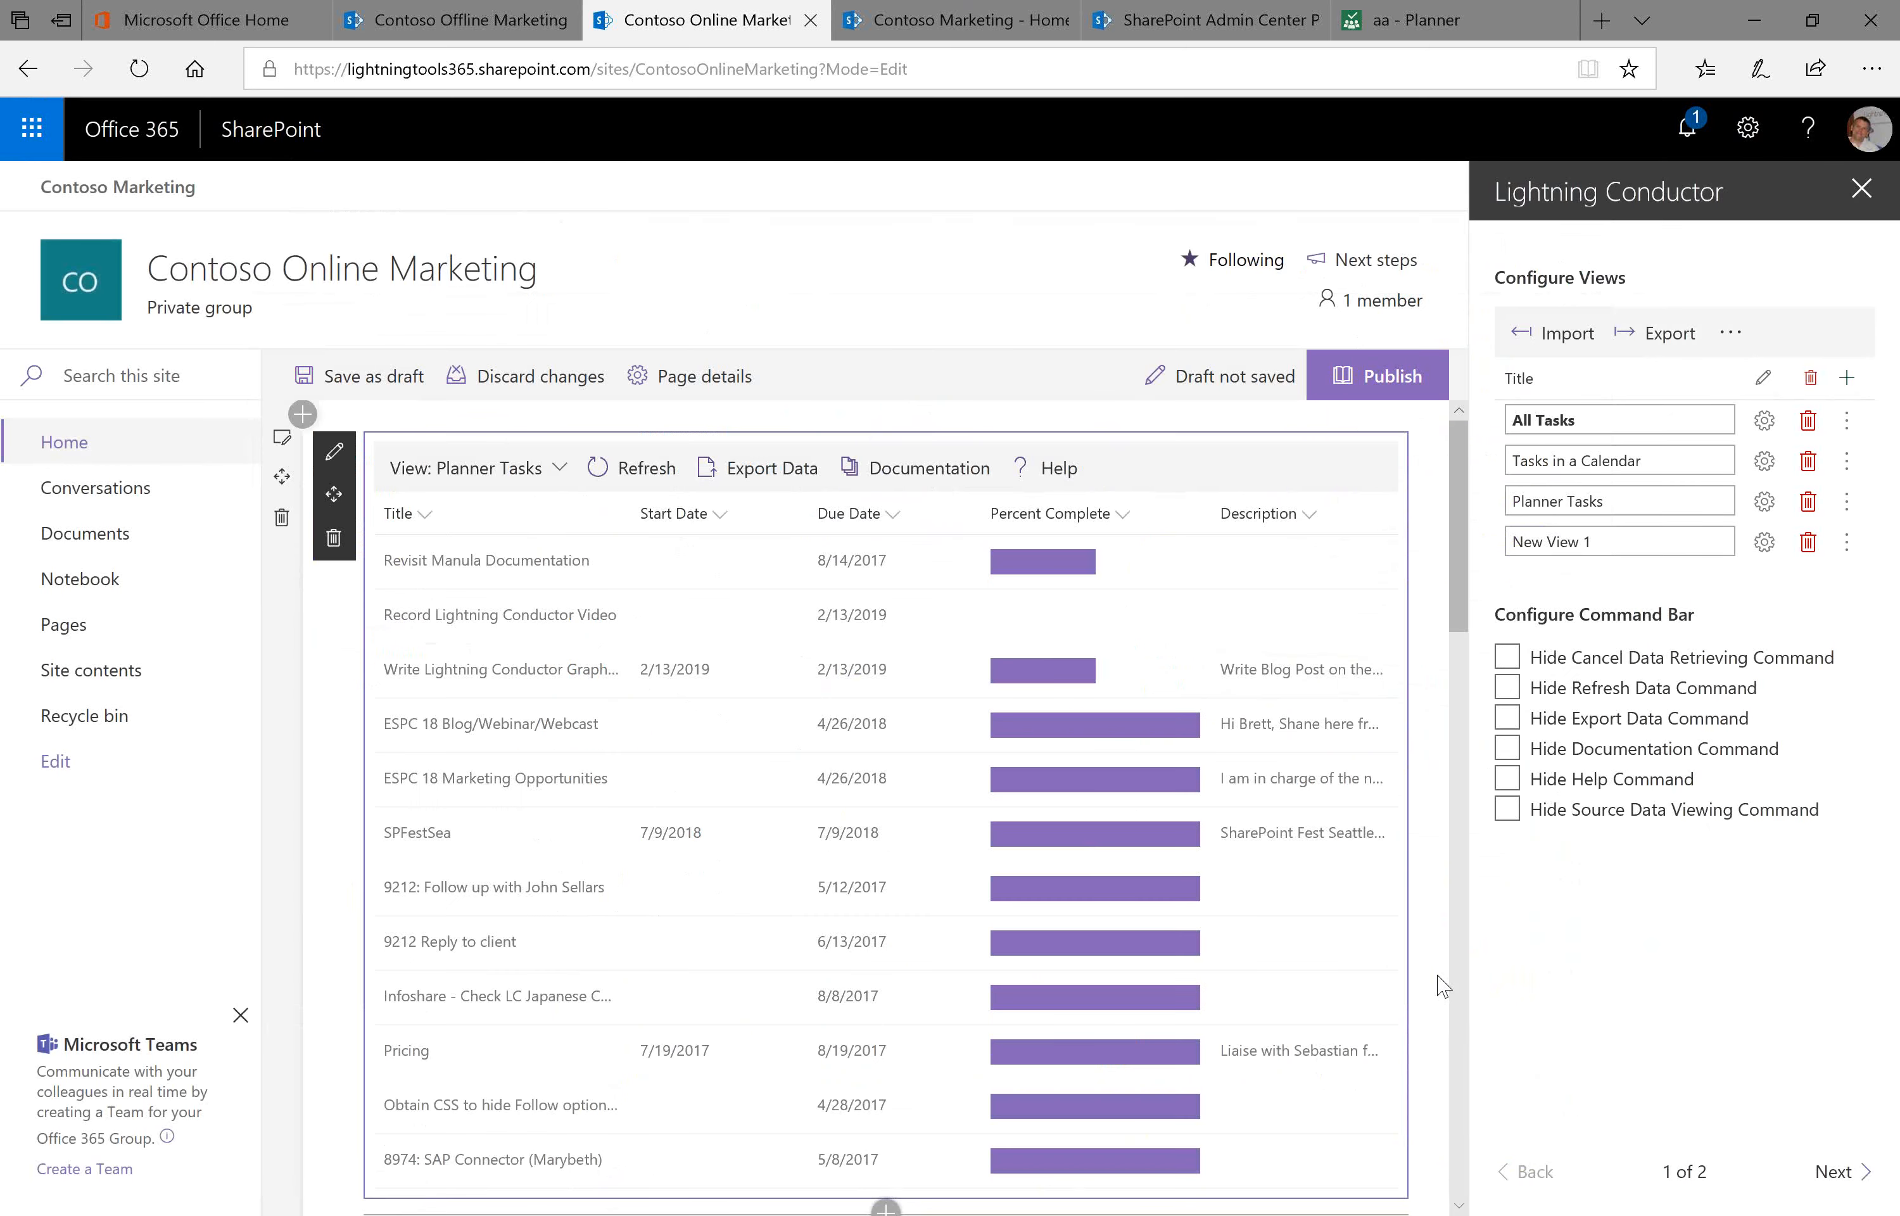
Show New View 1 in the web part and look over the recent files it lists
{"action": "left_click", "coordinate": [524, 469]}
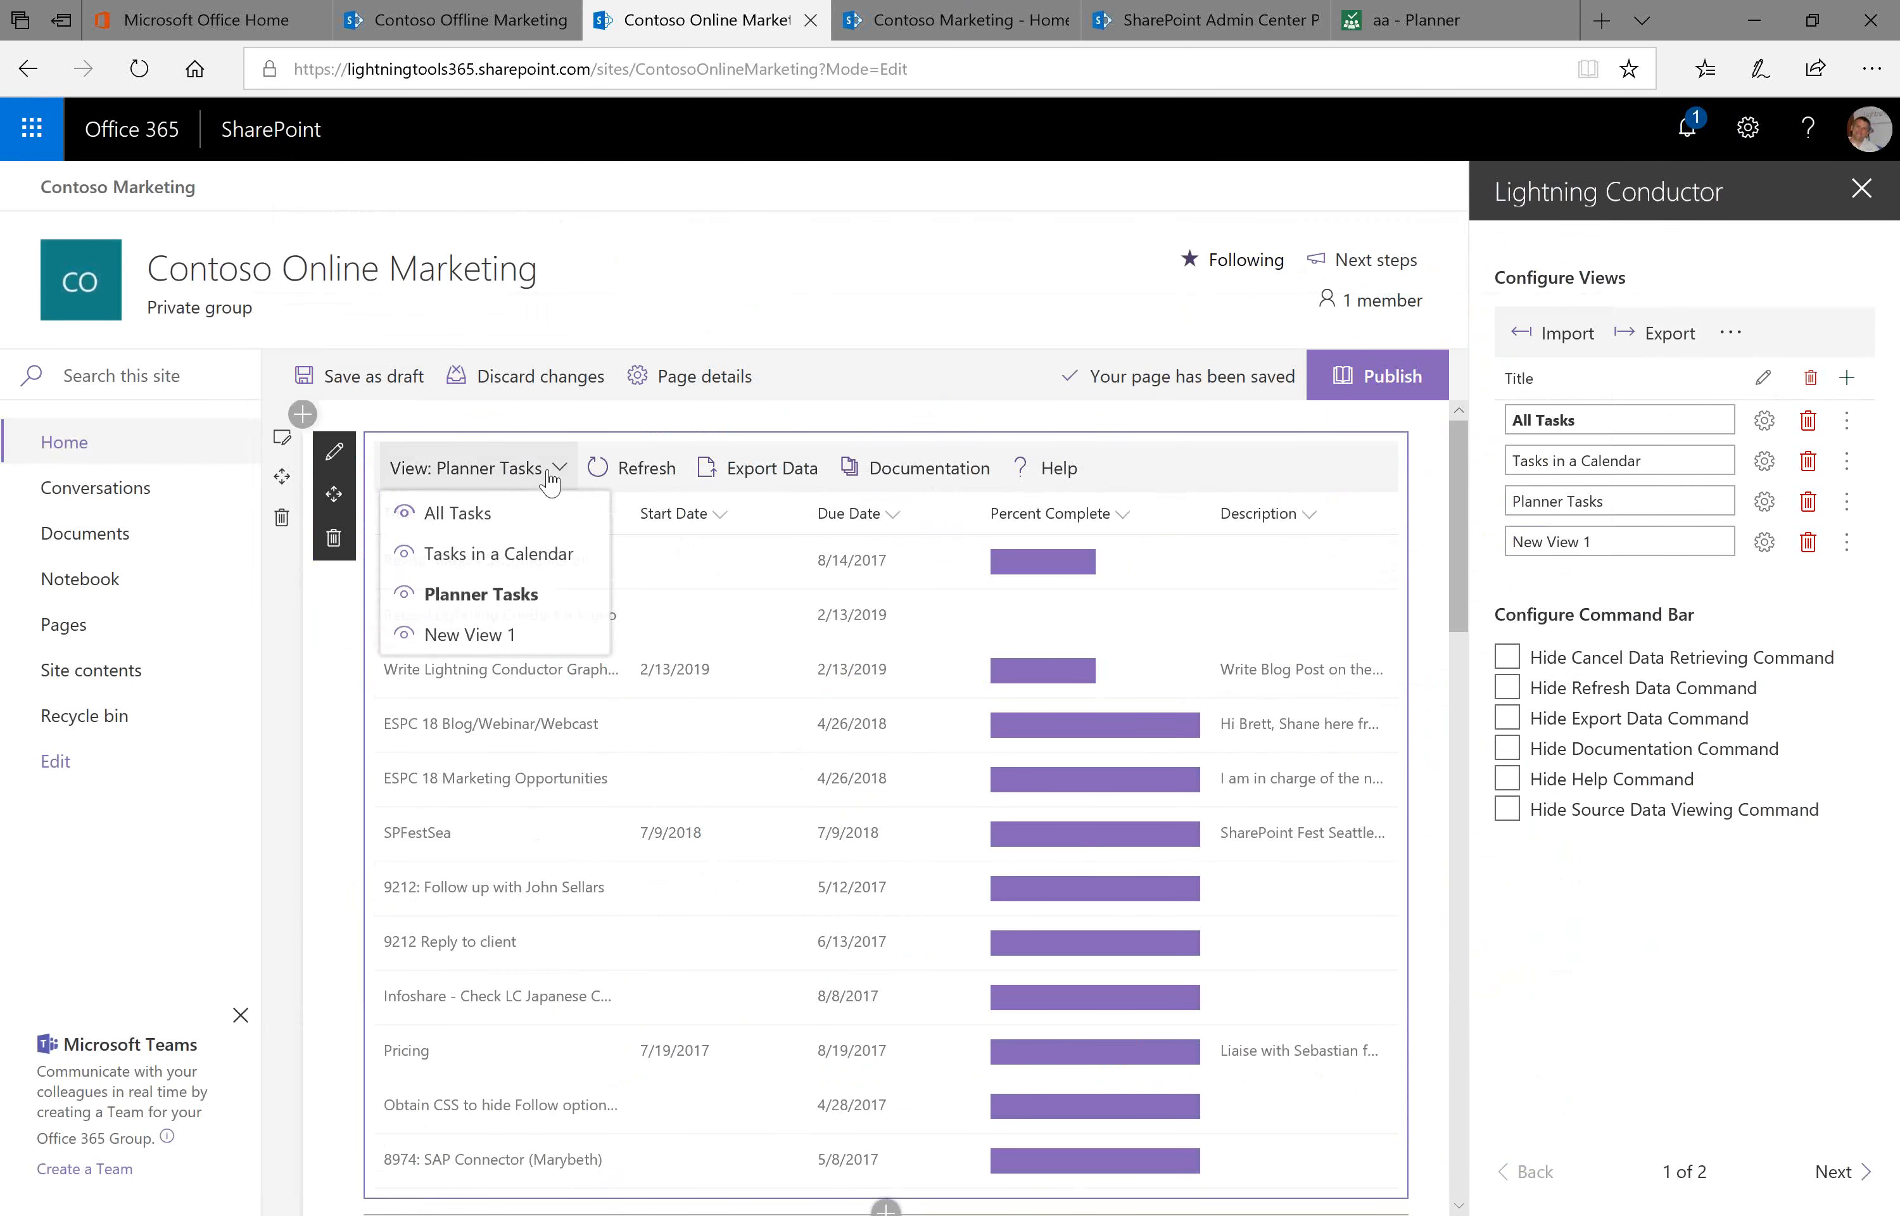
{"action": "left_click", "coordinate": [528, 631]}
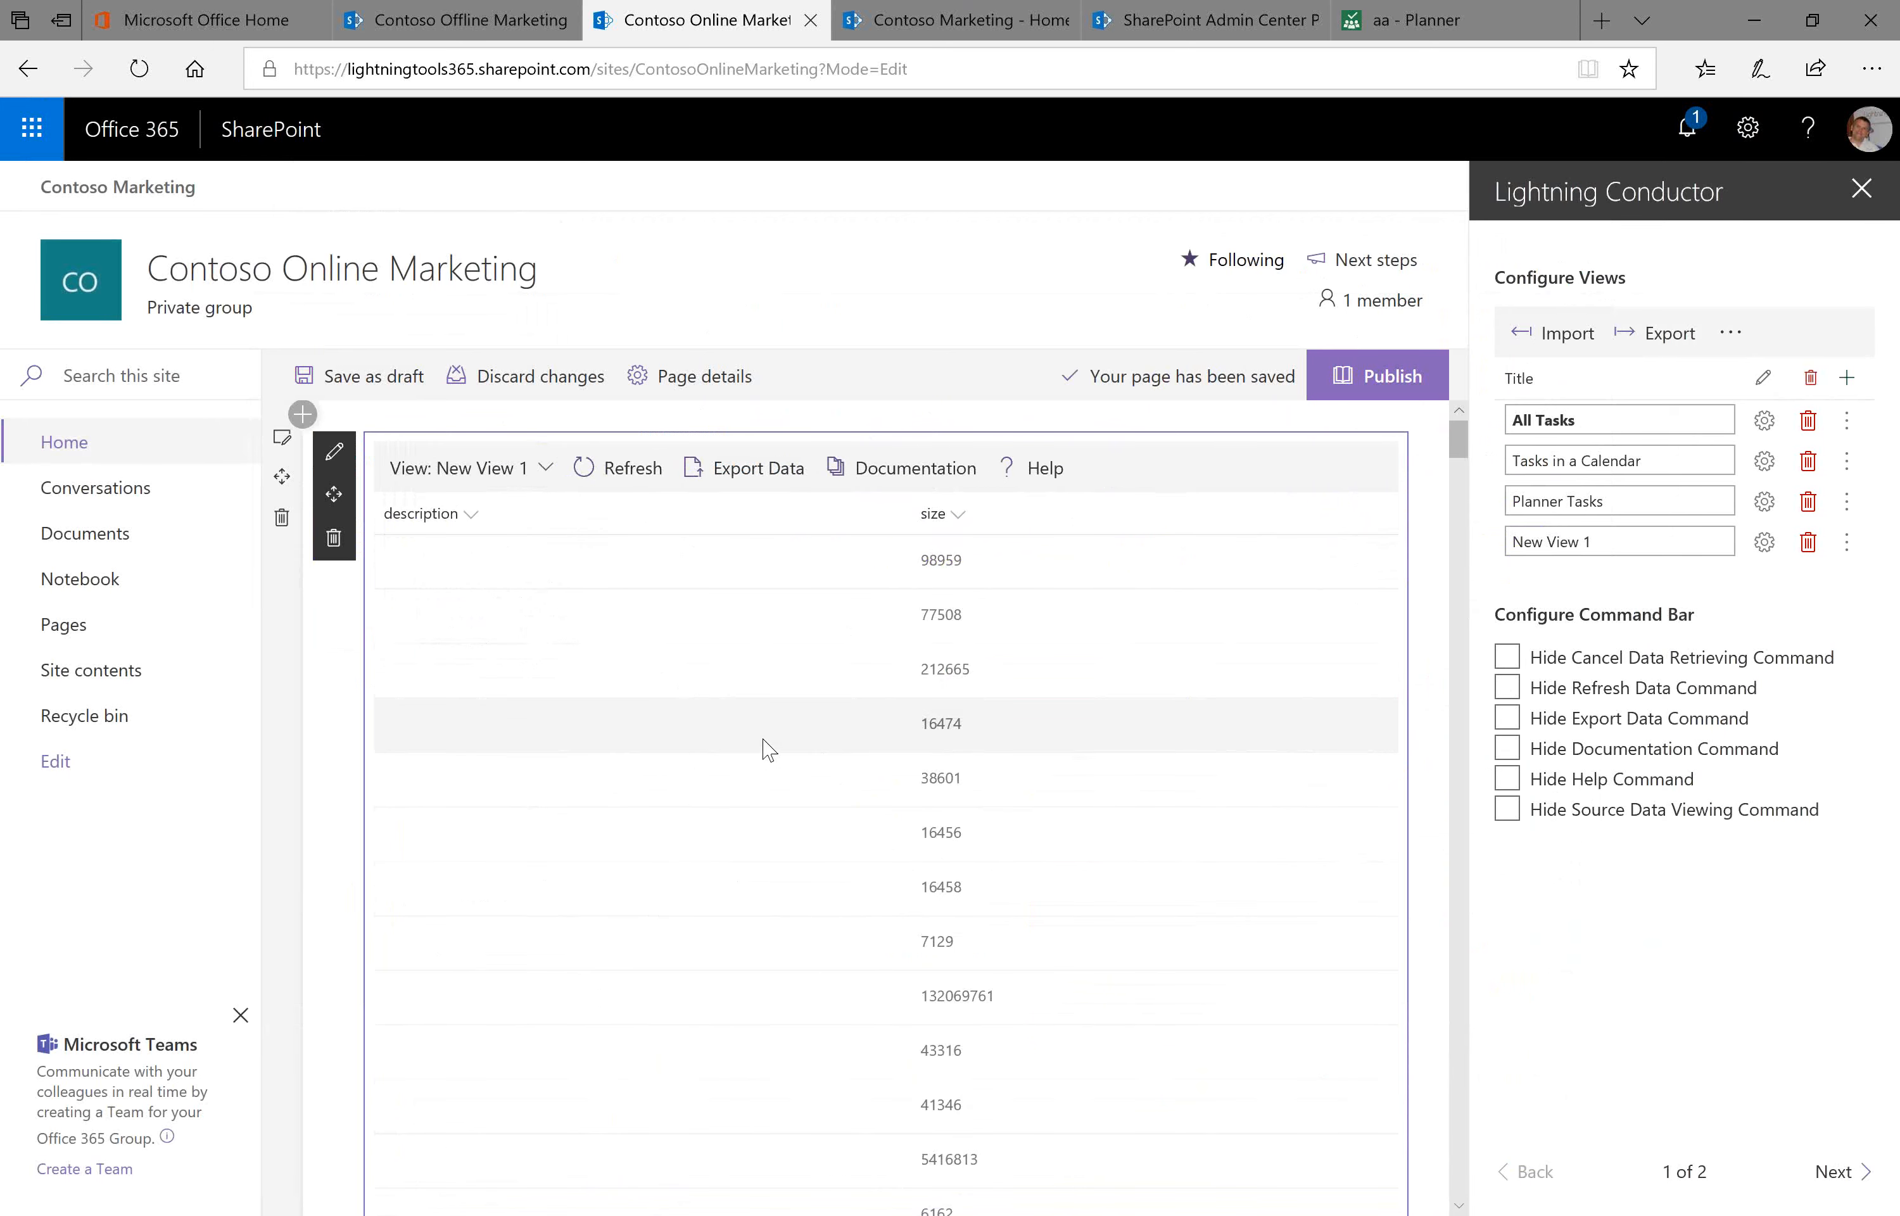
{"action": "scroll", "coordinate": [768, 750], "scroll_direction": "down", "scroll_amount": 3}
{"action": "scroll", "coordinate": [768, 749], "scroll_direction": "down", "scroll_amount": 8}
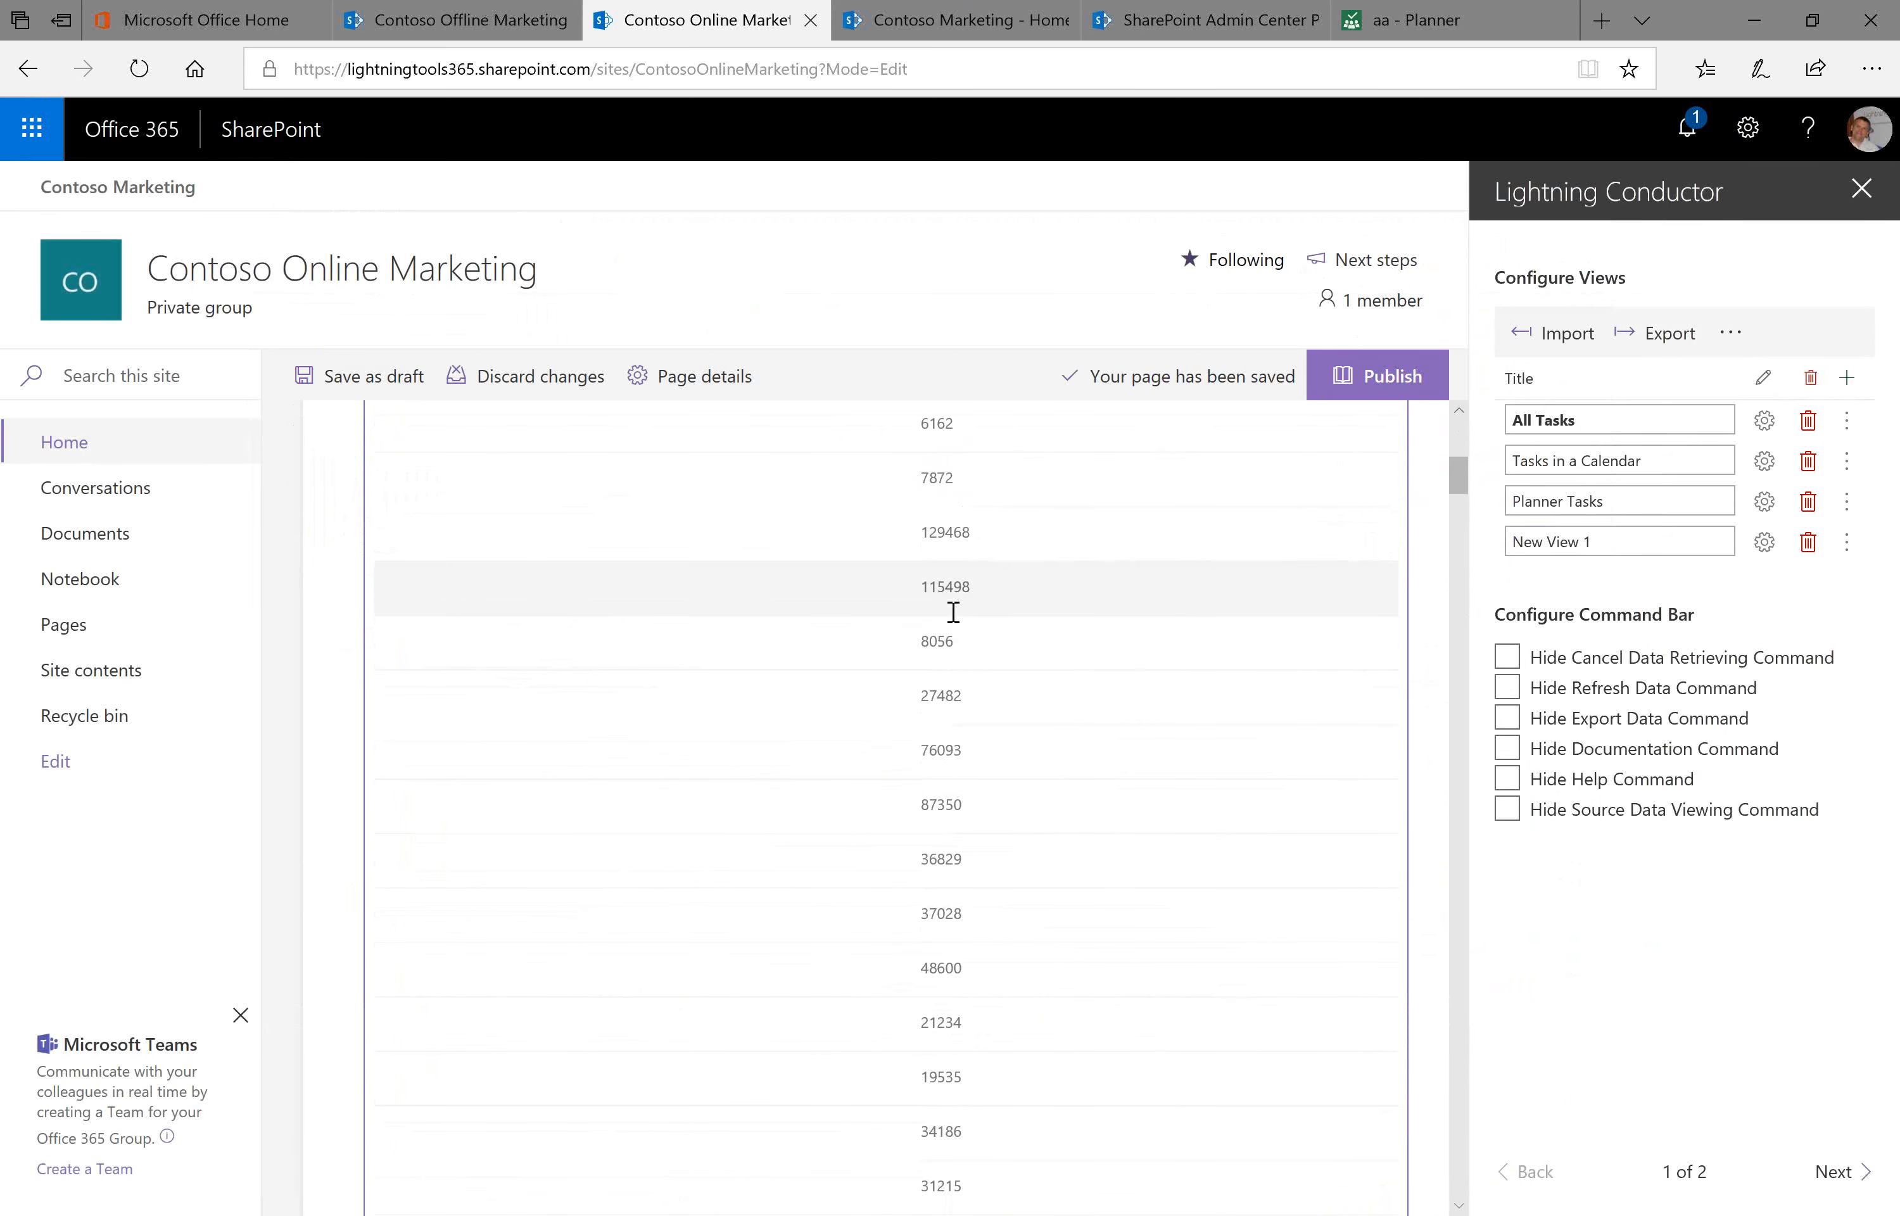
{"action": "scroll", "coordinate": [966, 509], "scroll_direction": "down", "scroll_amount": 5}
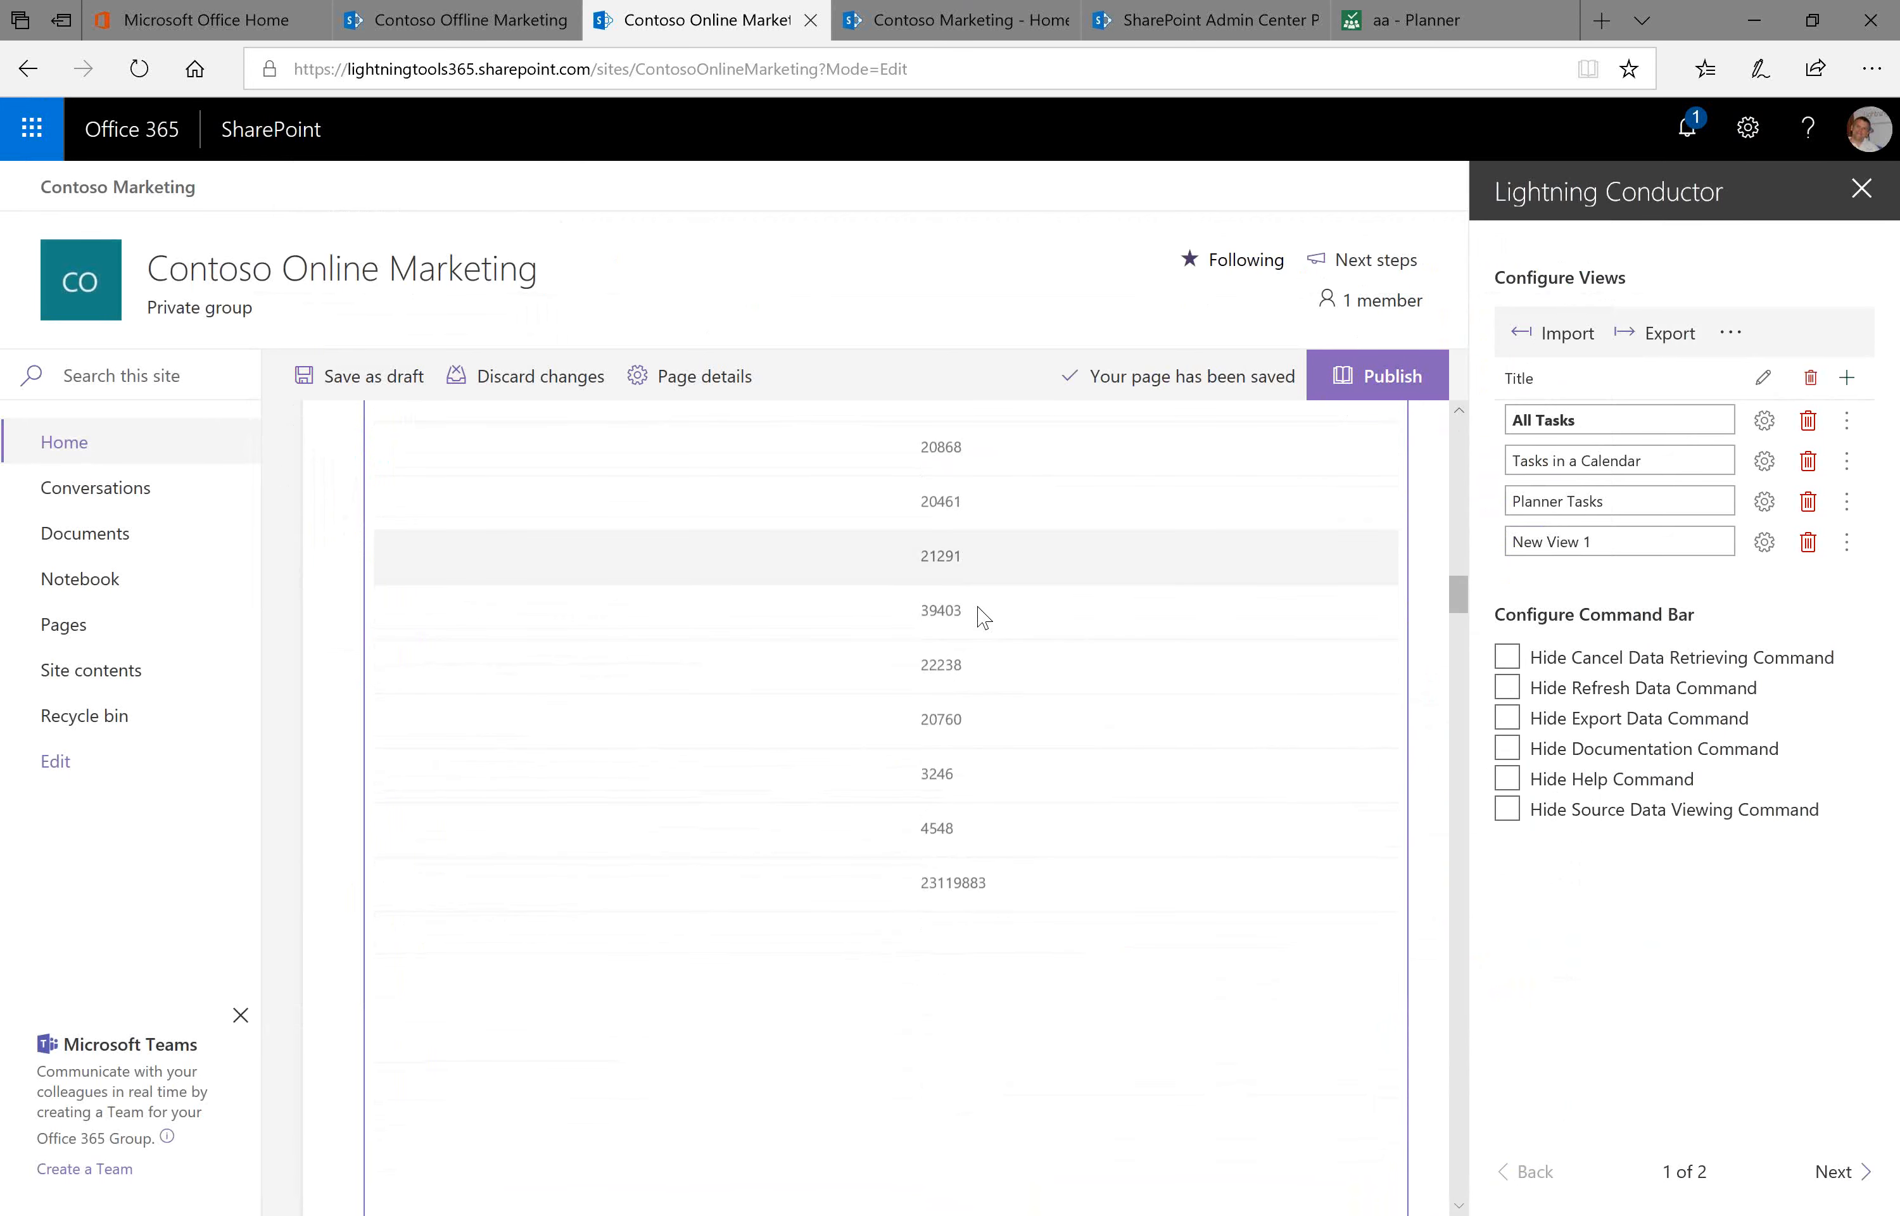
{"action": "scroll", "coordinate": [987, 601], "scroll_direction": "up", "scroll_amount": 12}
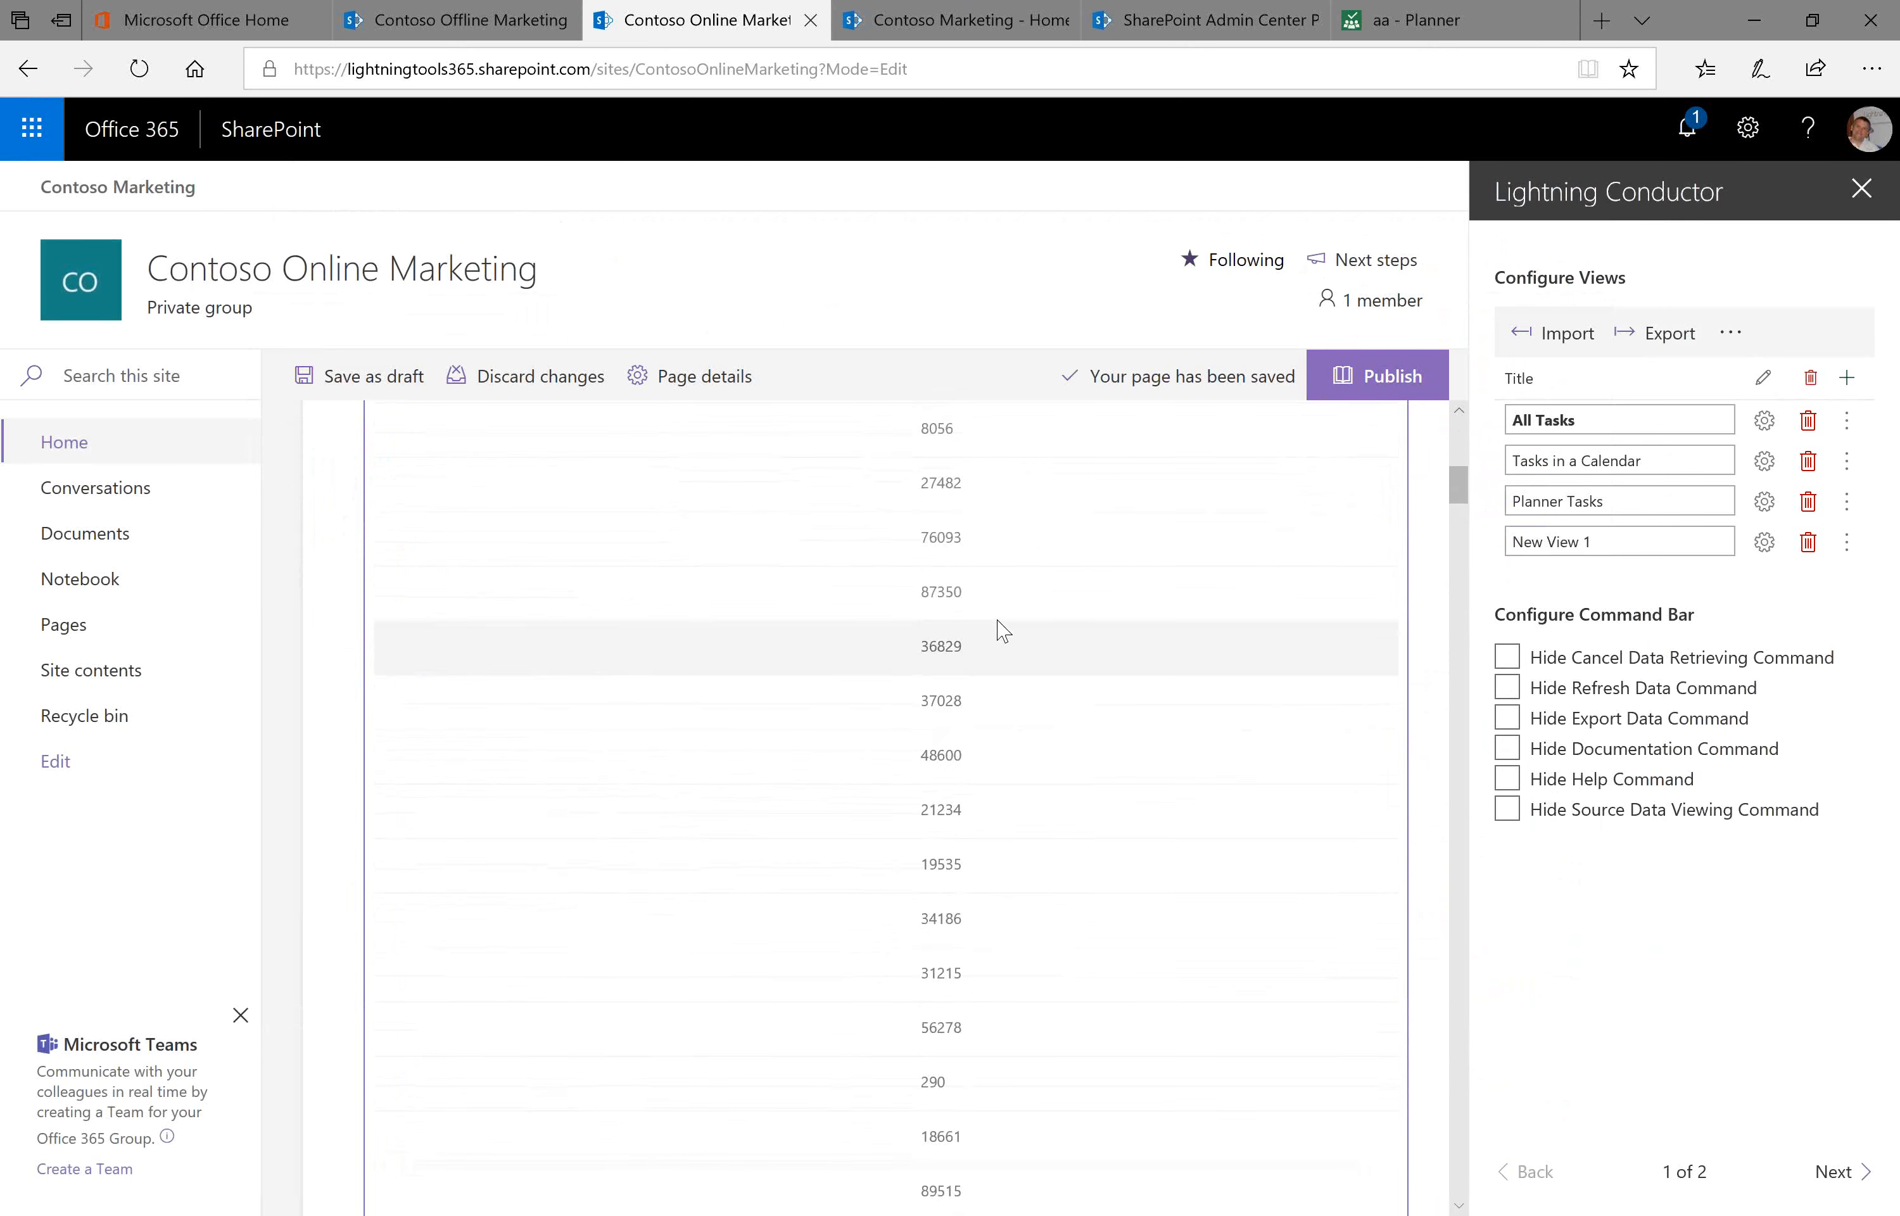
{"action": "scroll", "coordinate": [999, 626], "scroll_direction": "up", "scroll_amount": 2}
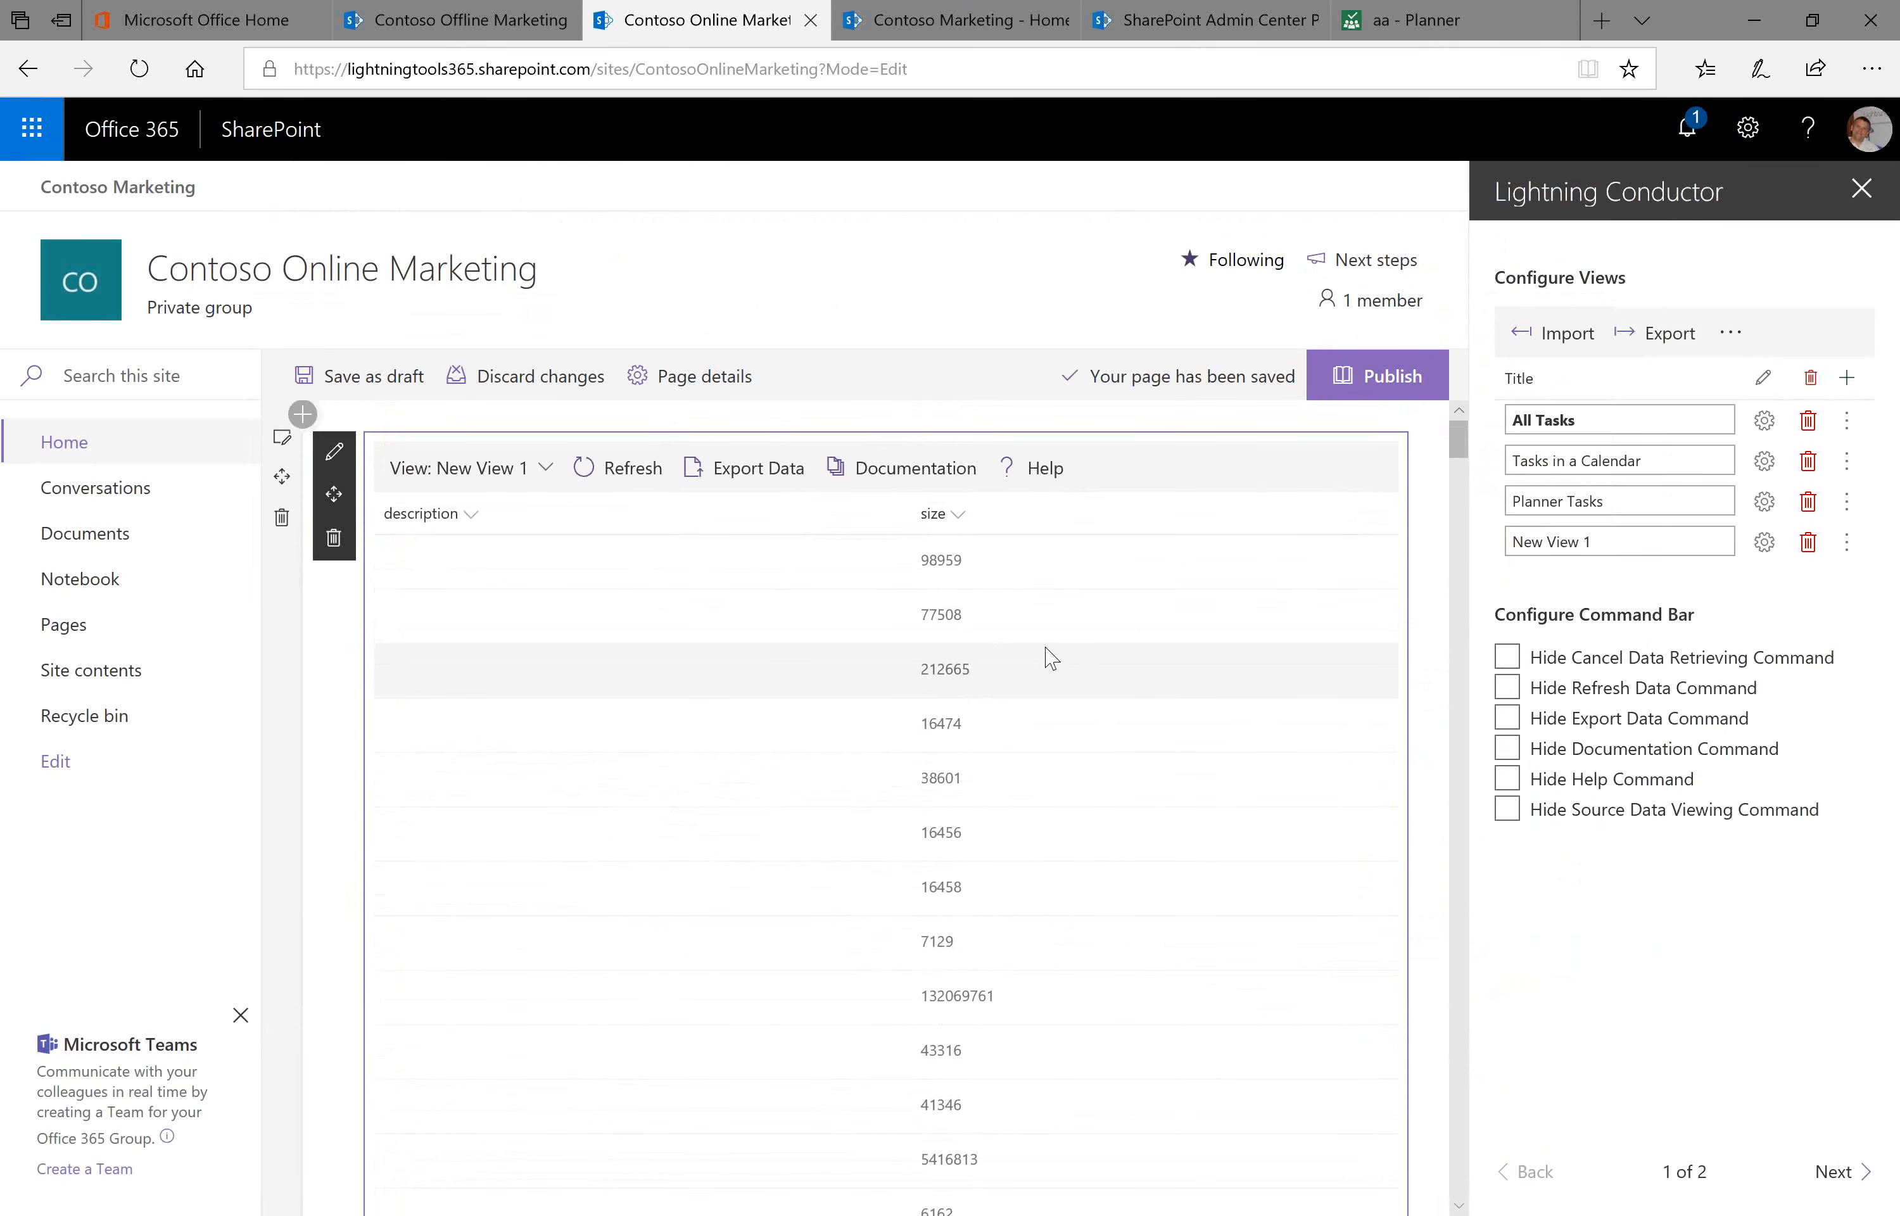
Delete the recent files view New View 1 and add a fresh view to the Configure Views list
{"action": "left_click", "coordinate": [1809, 544]}
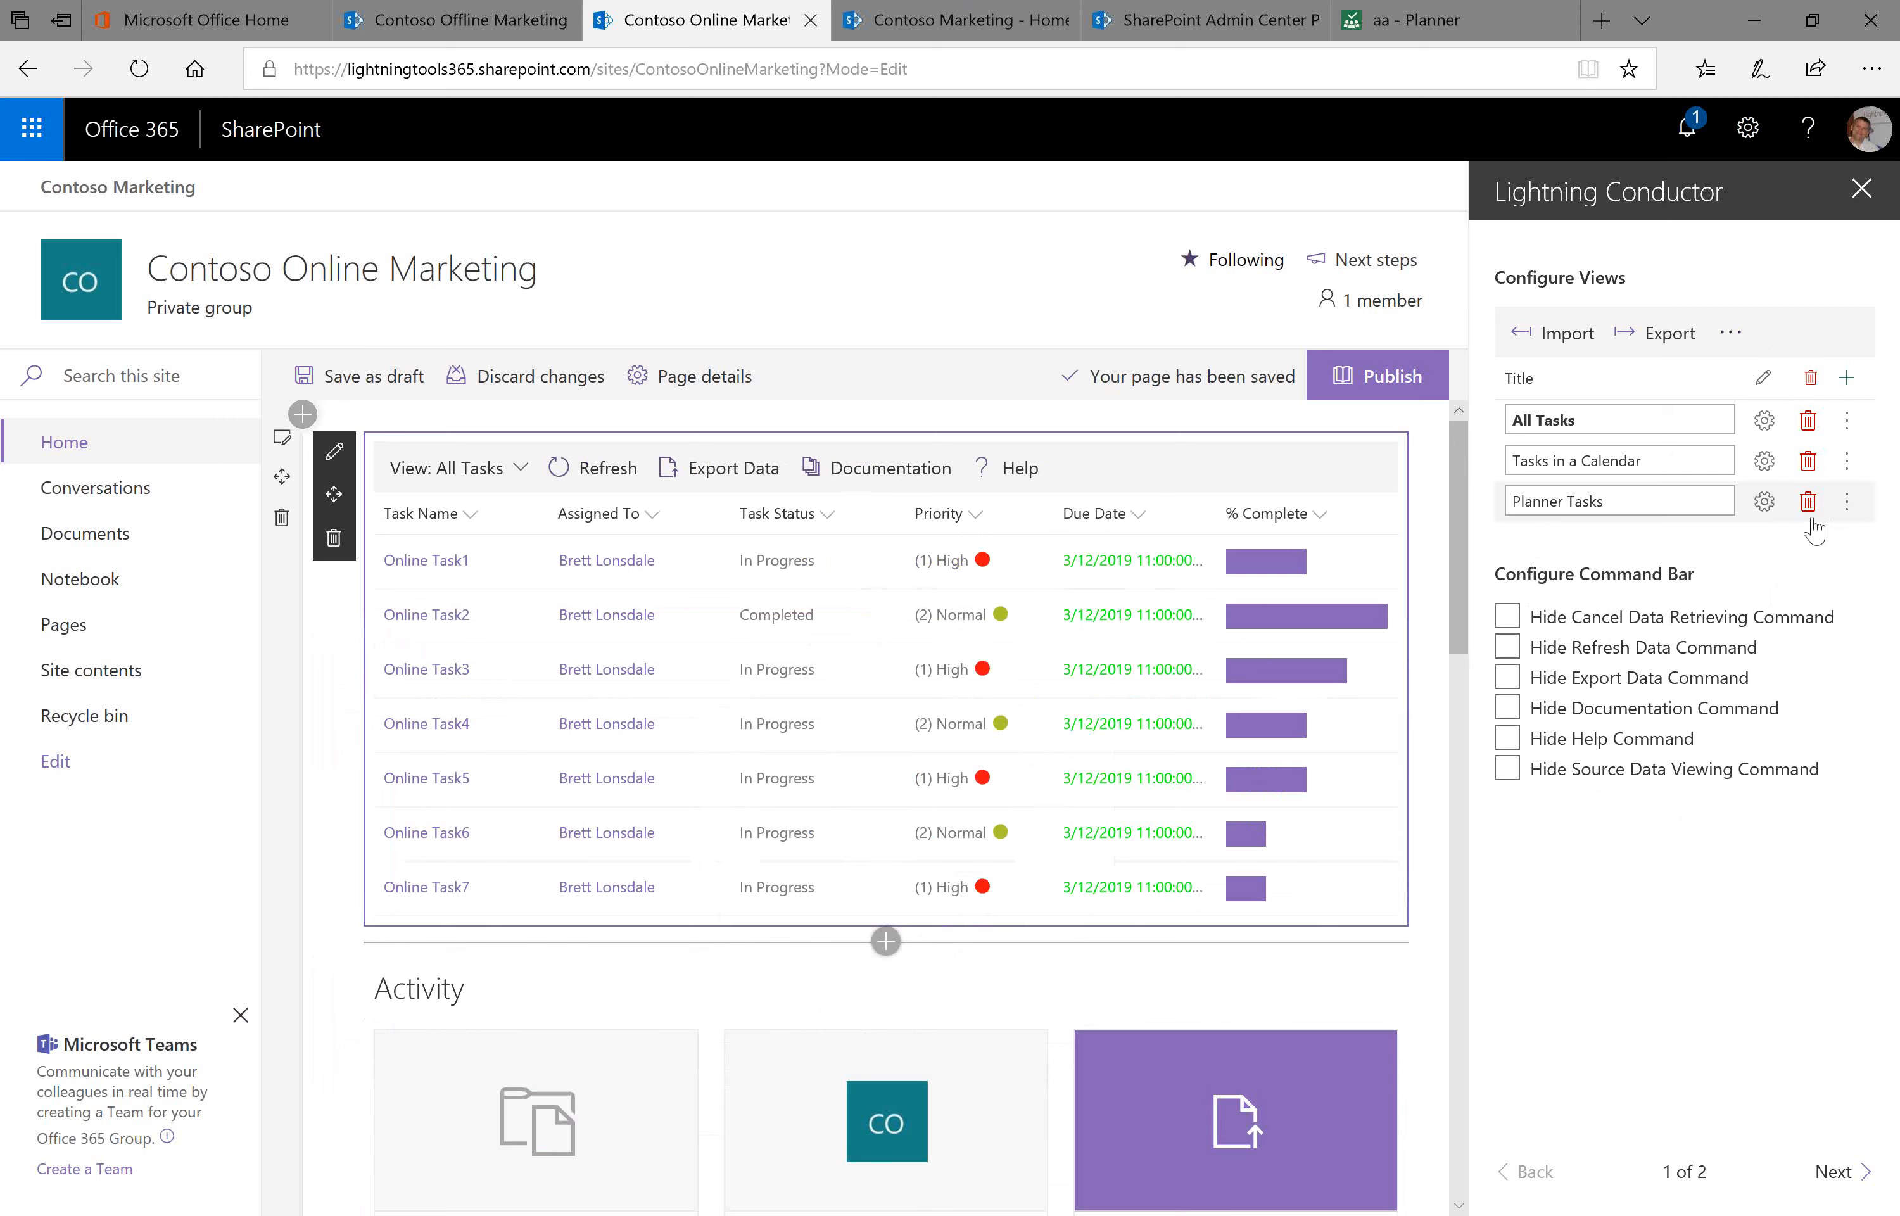
{"action": "left_click", "coordinate": [1846, 378]}
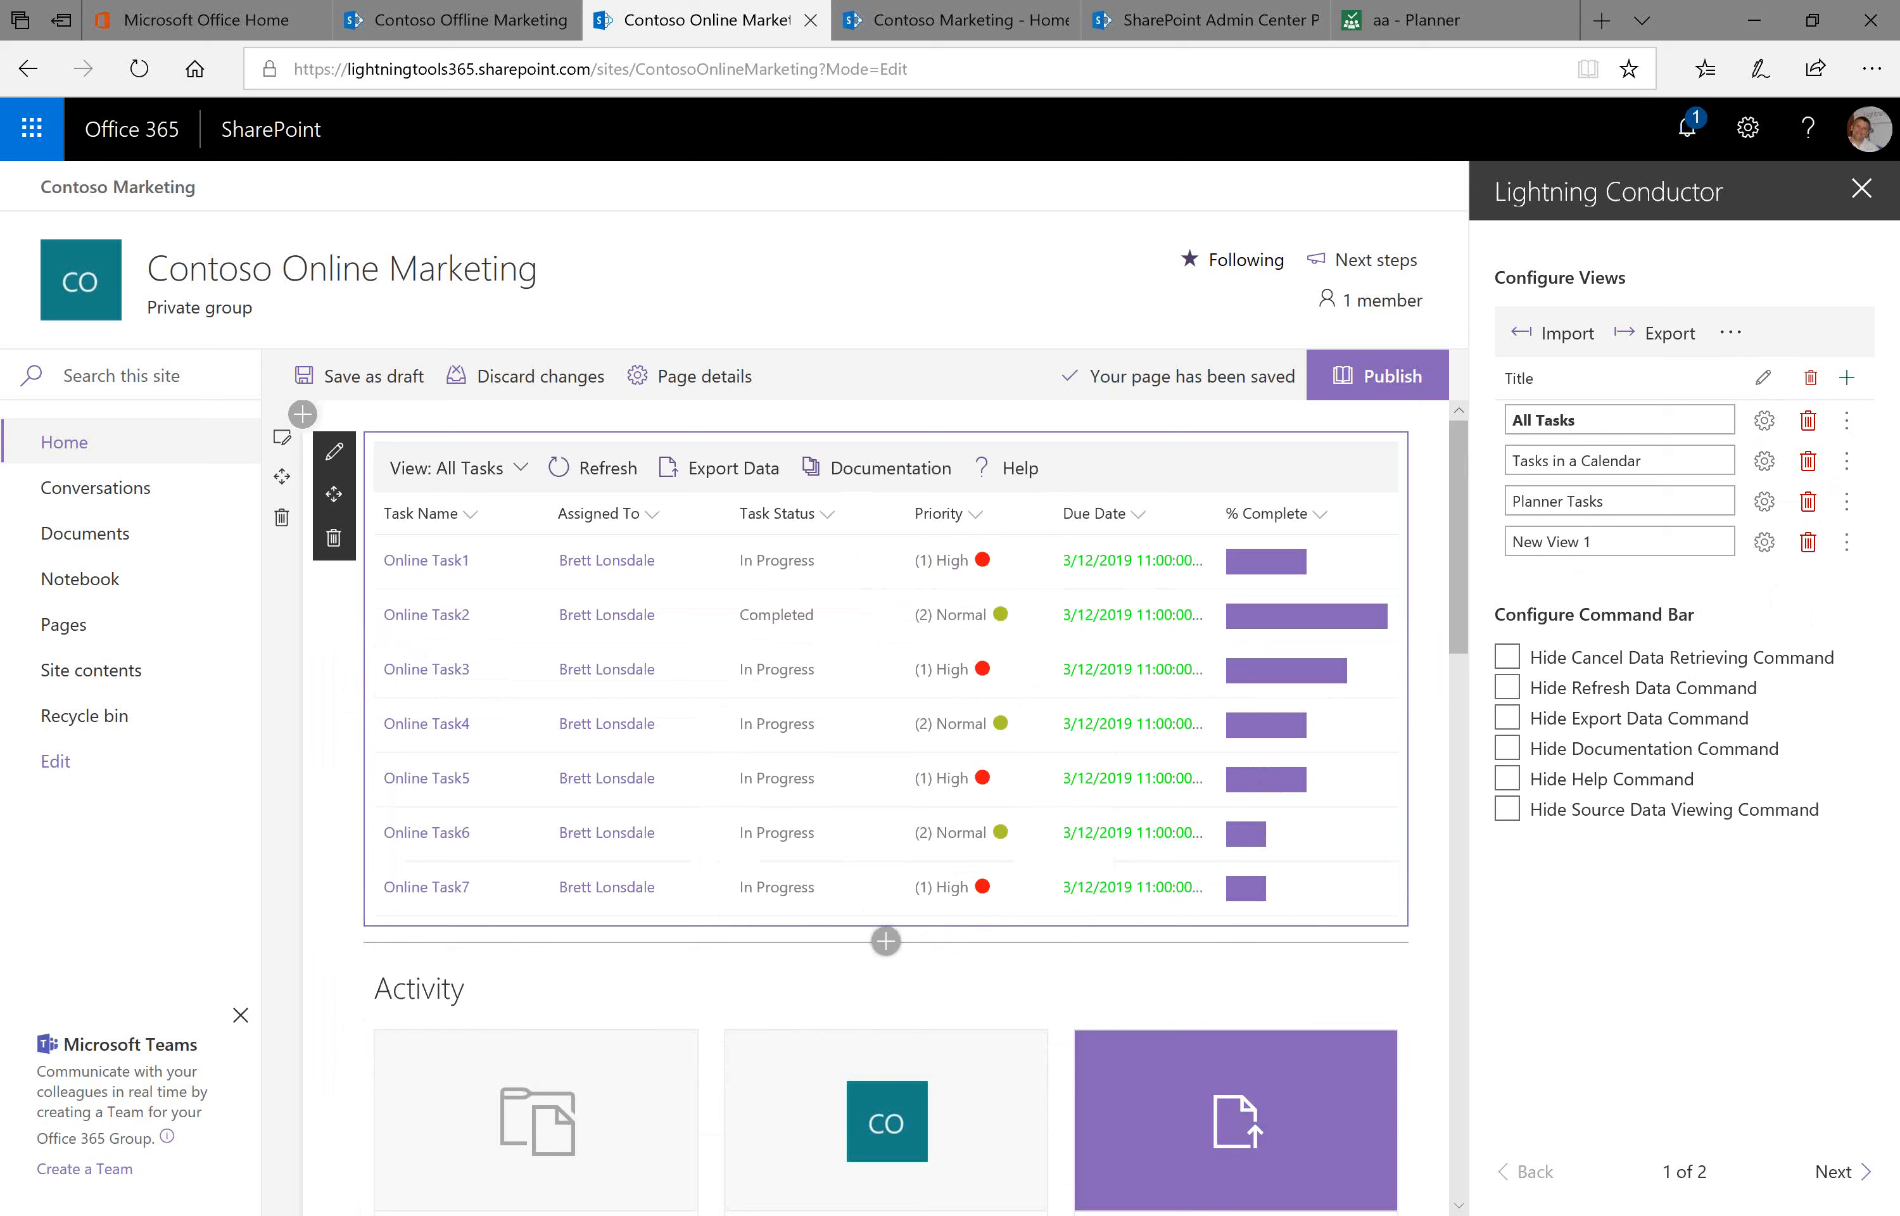
{"action": "left_click", "coordinate": [1054, 1102]}
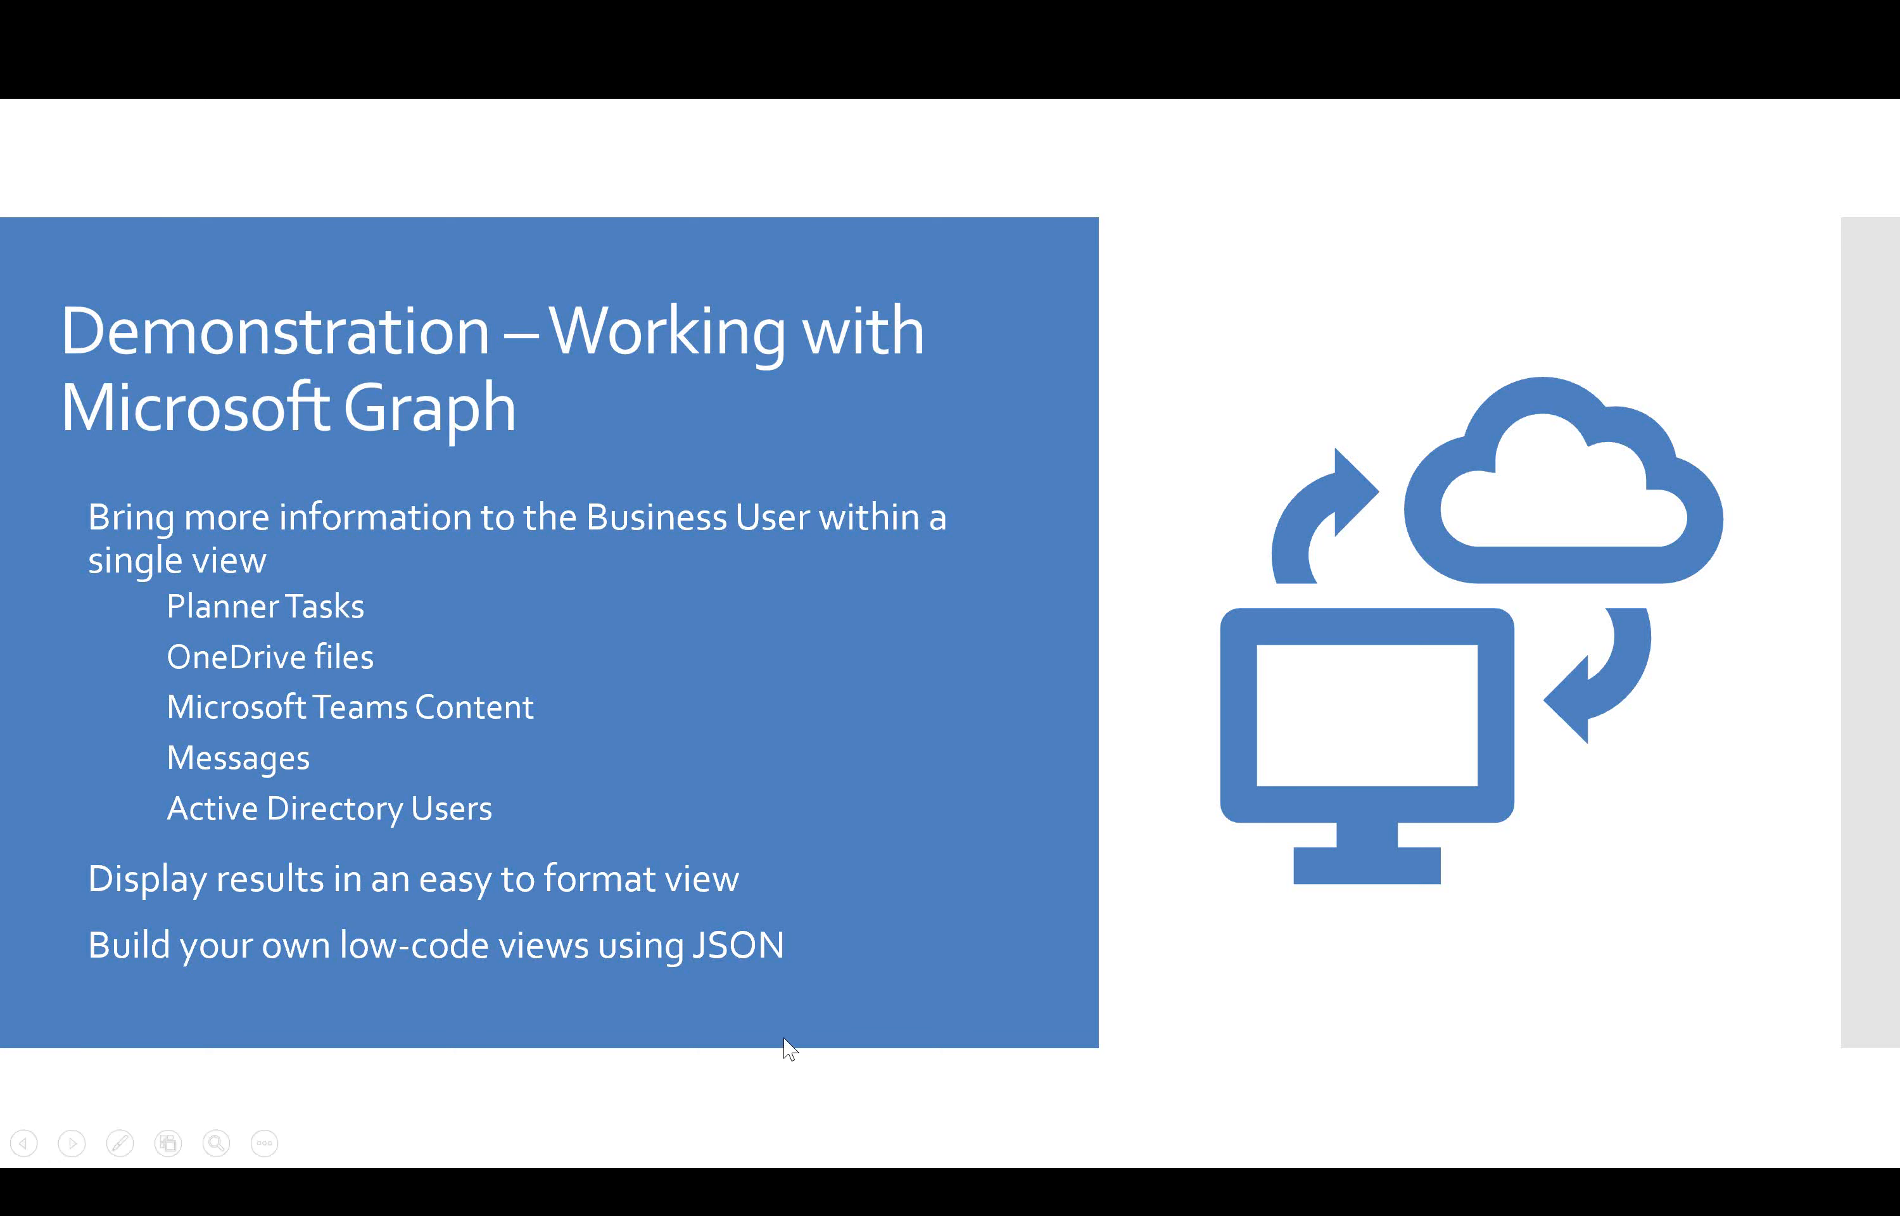
{"action": "left_click", "coordinate": [812, 967]}
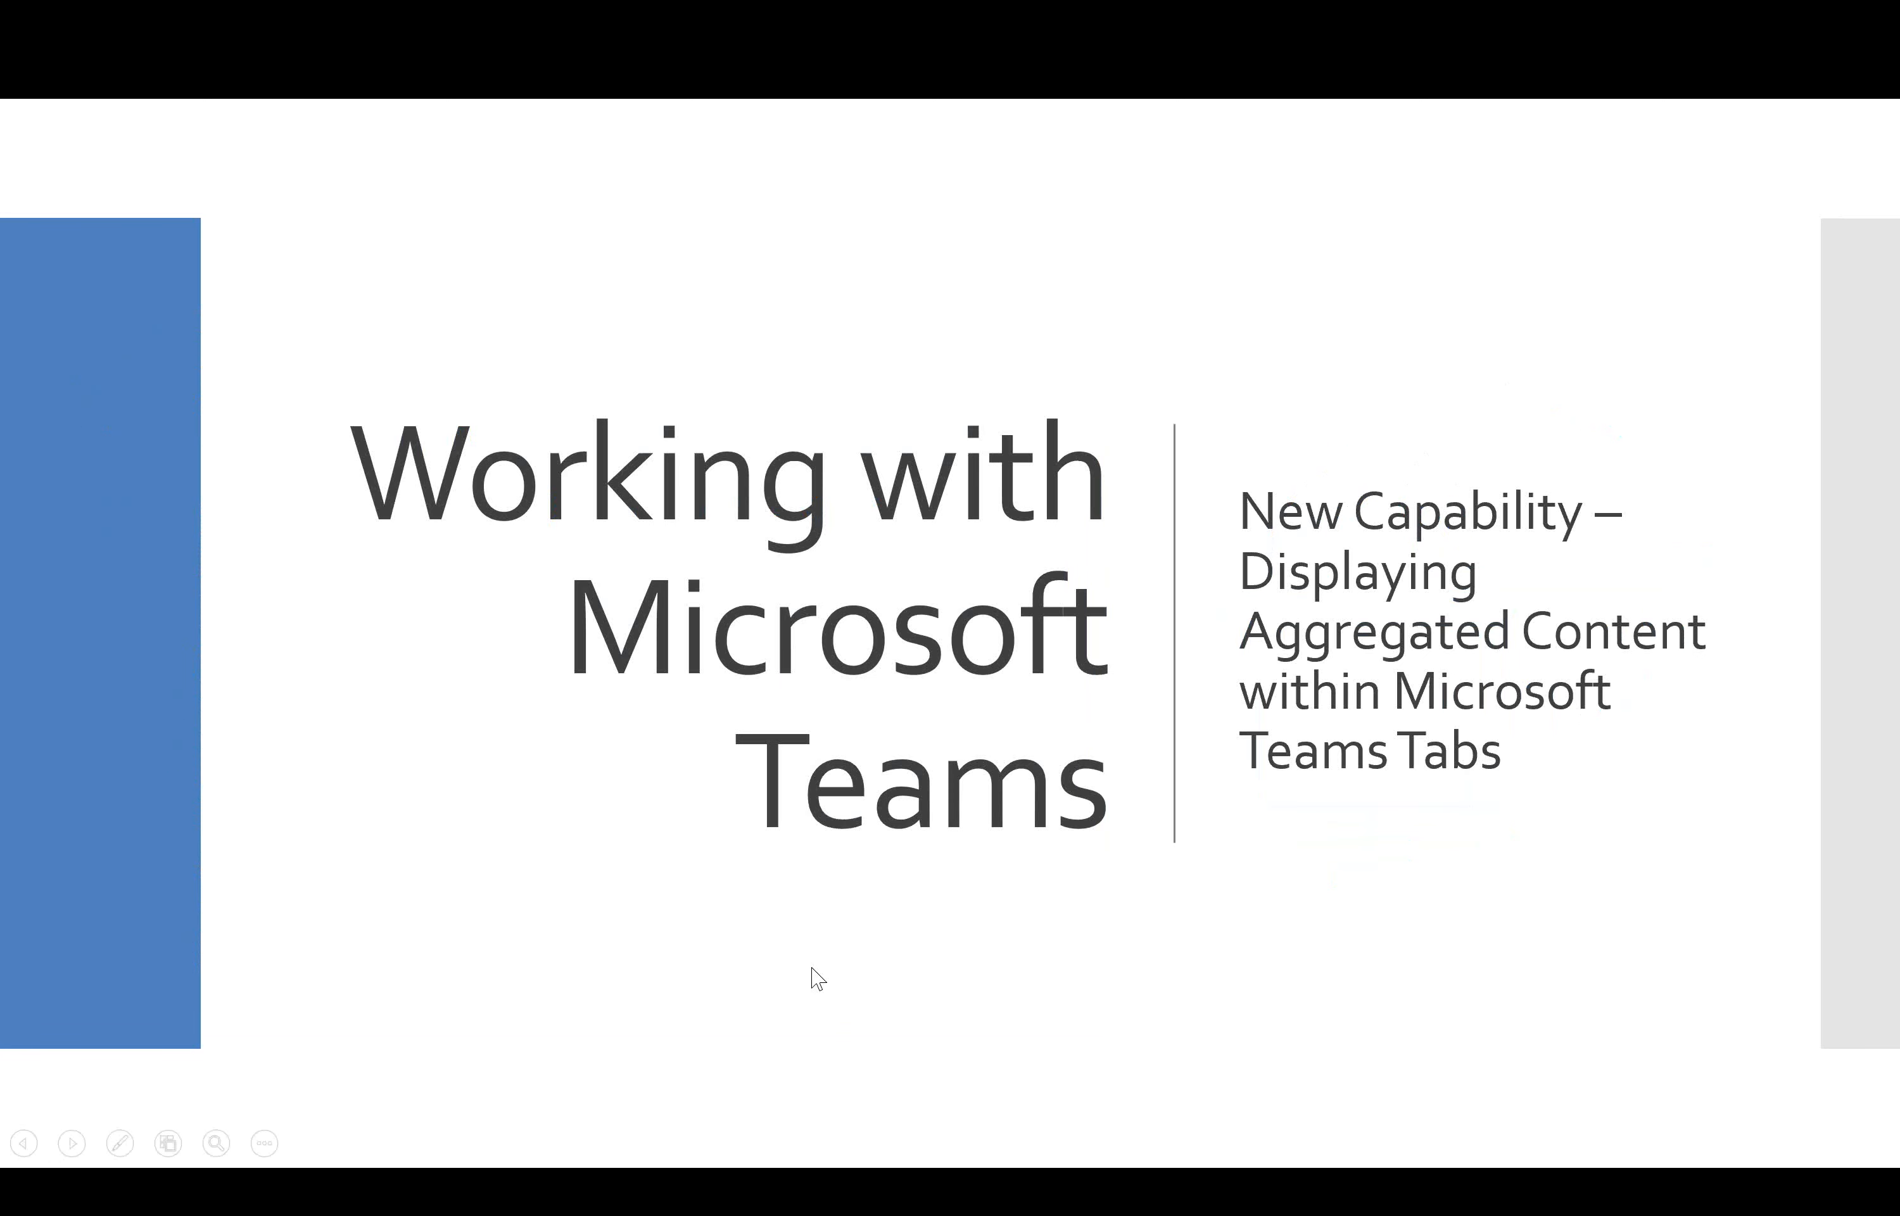
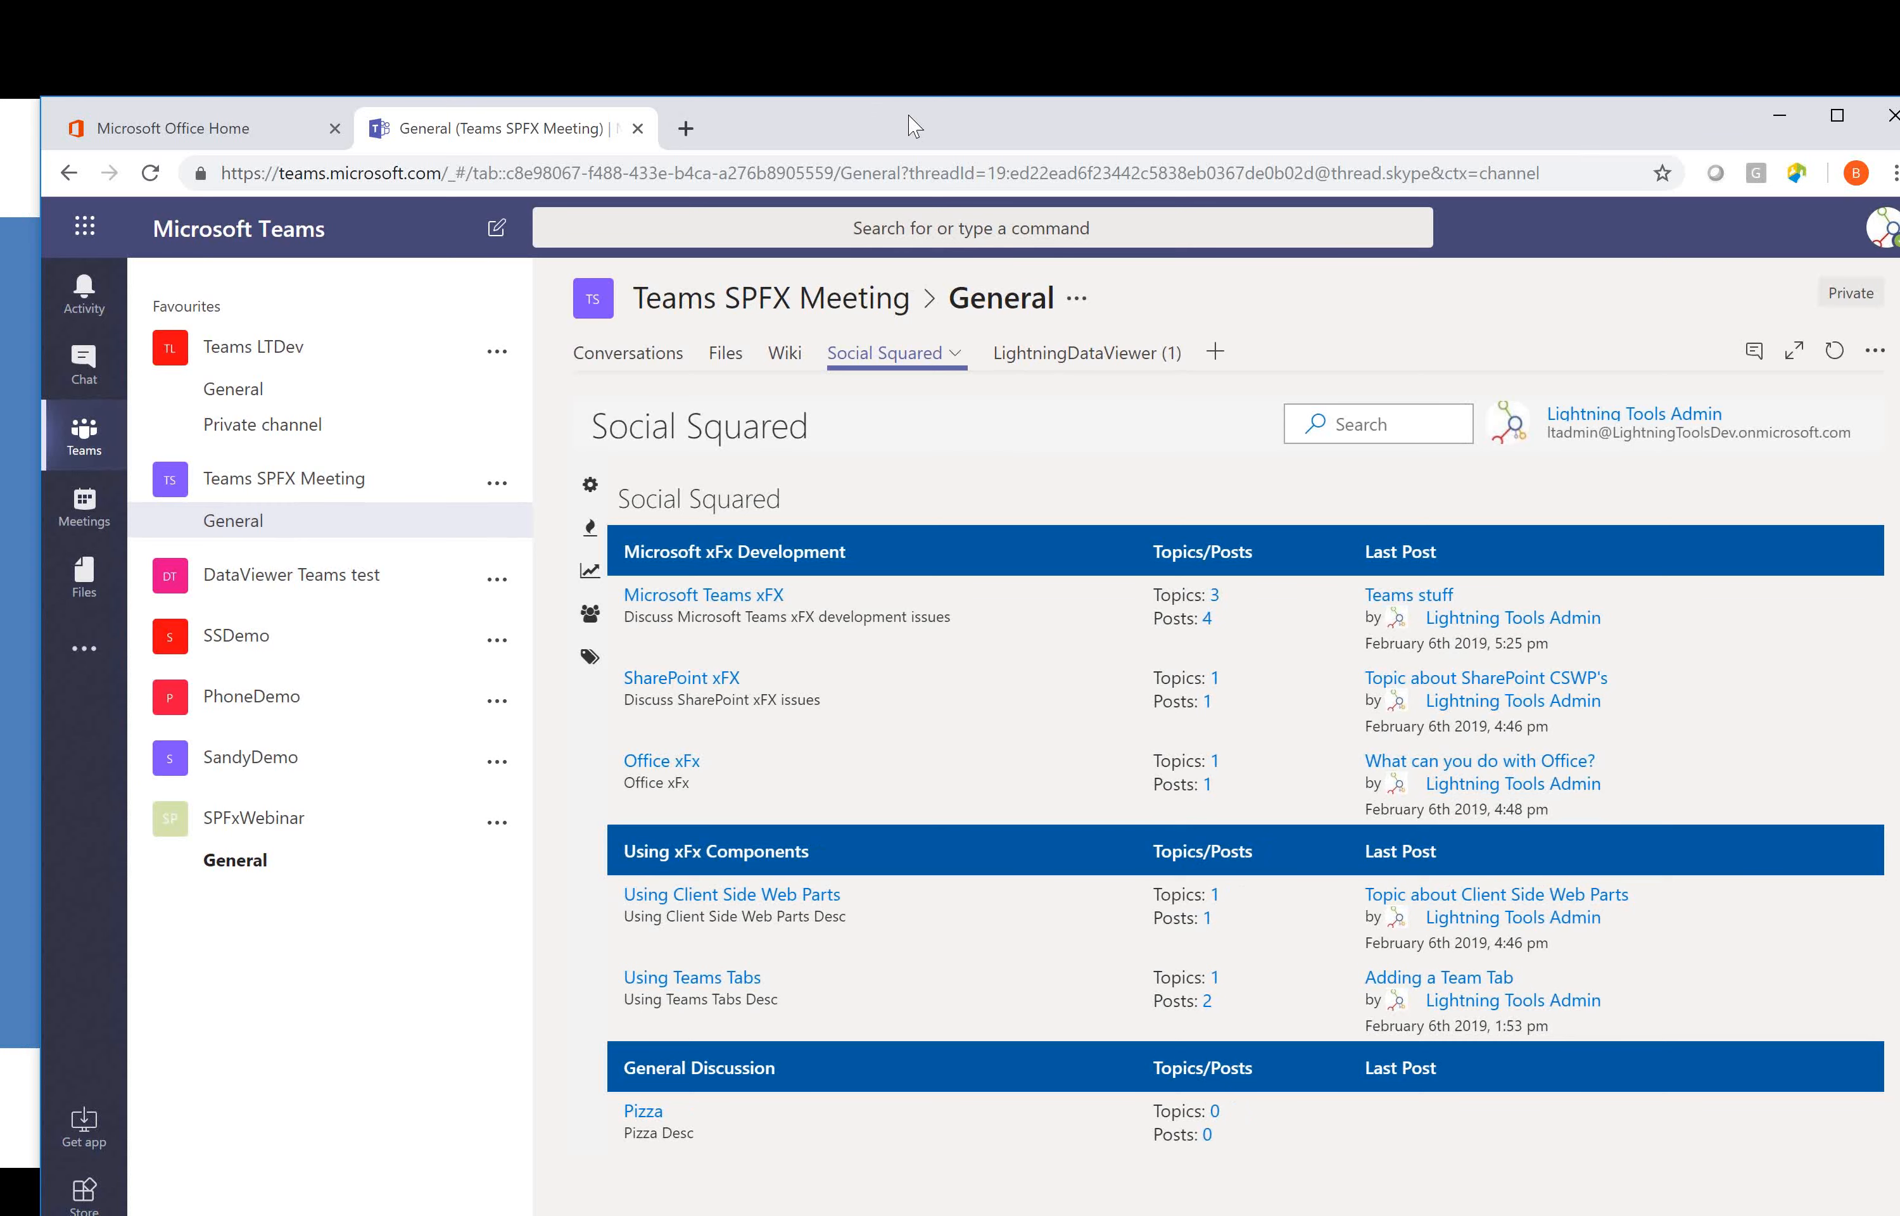
Maximize the Microsoft Teams window and open the configuration of LightningDataViewer (1) in the Teams SPFX Meeting General channel
{"action": "double_click", "coordinate": [913, 125]}
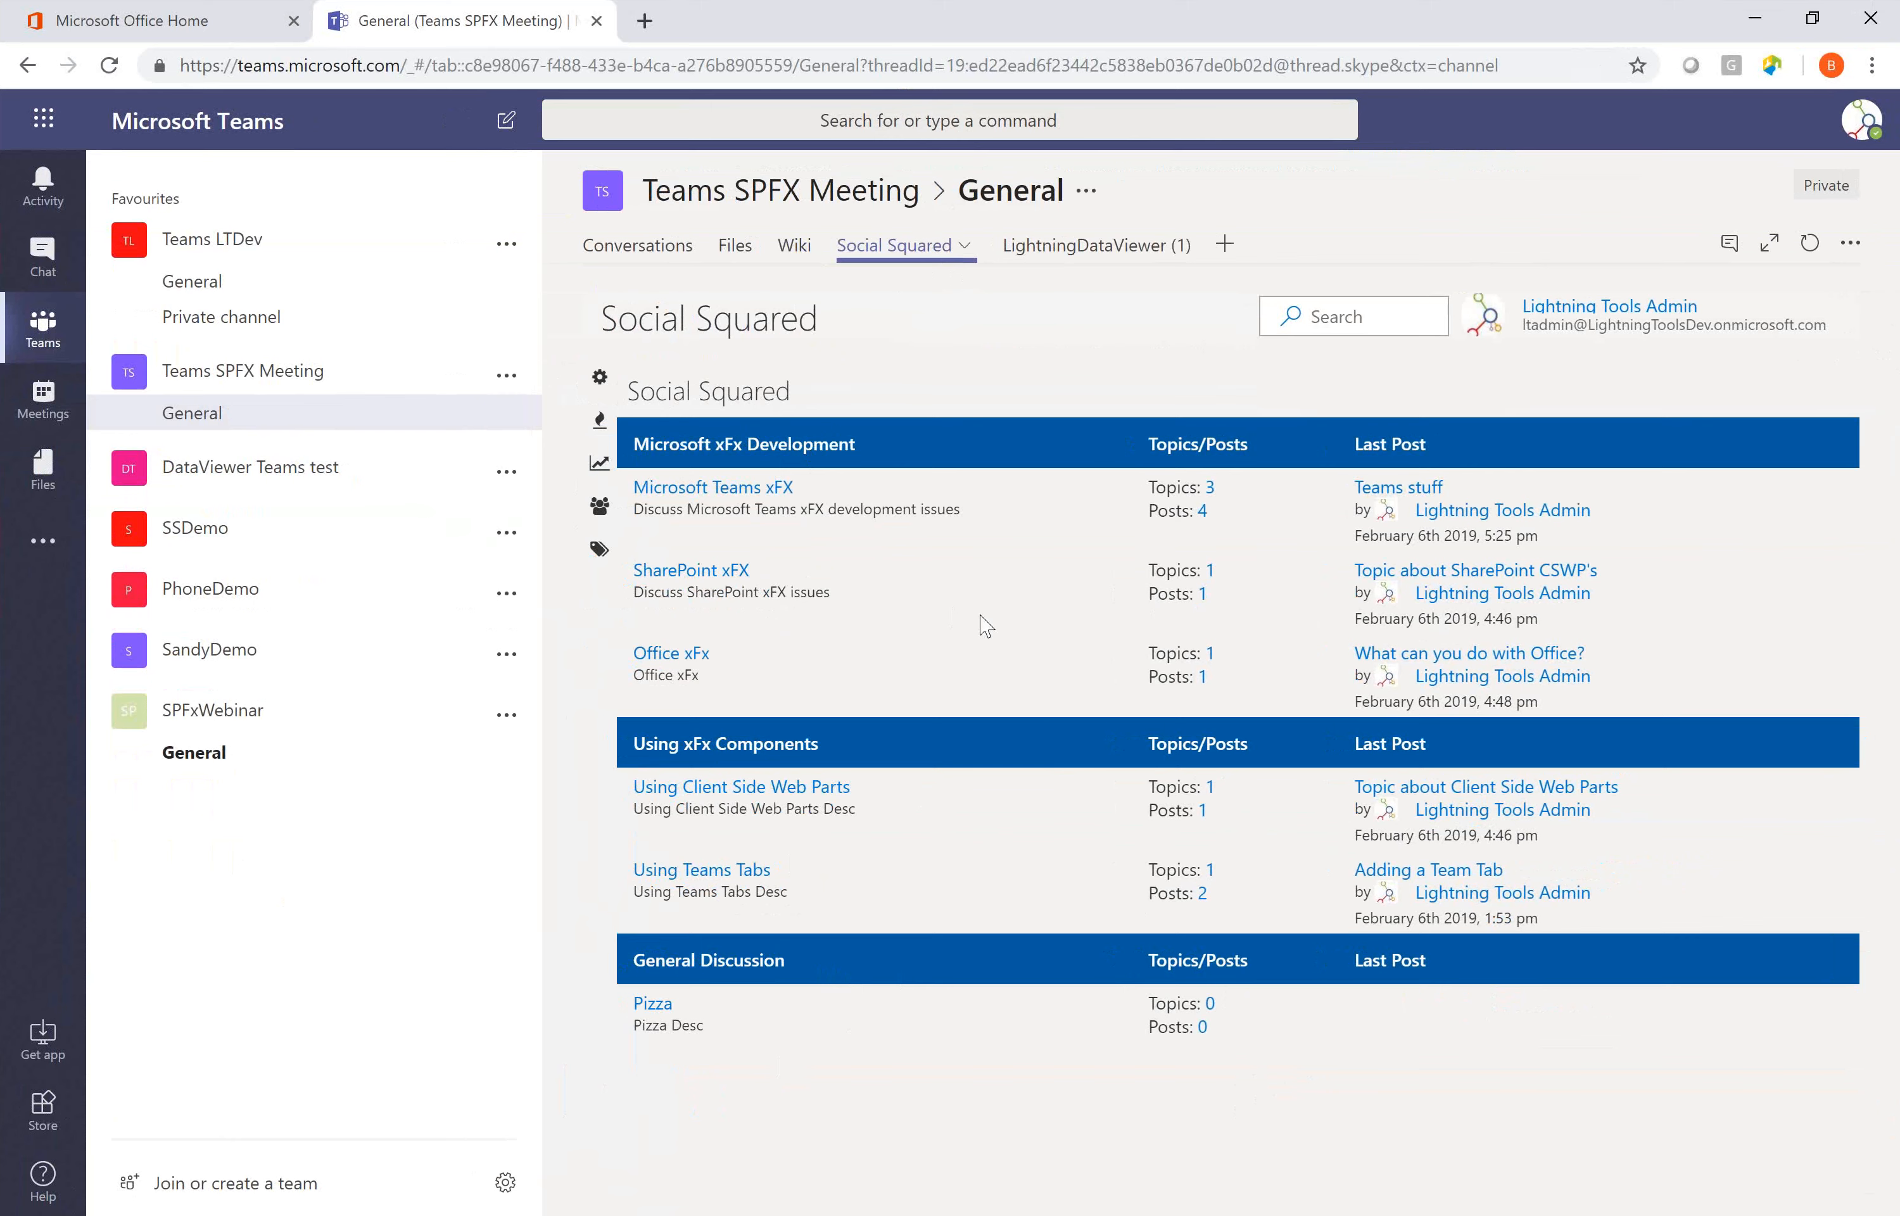
{"action": "left_click", "coordinate": [1030, 284]}
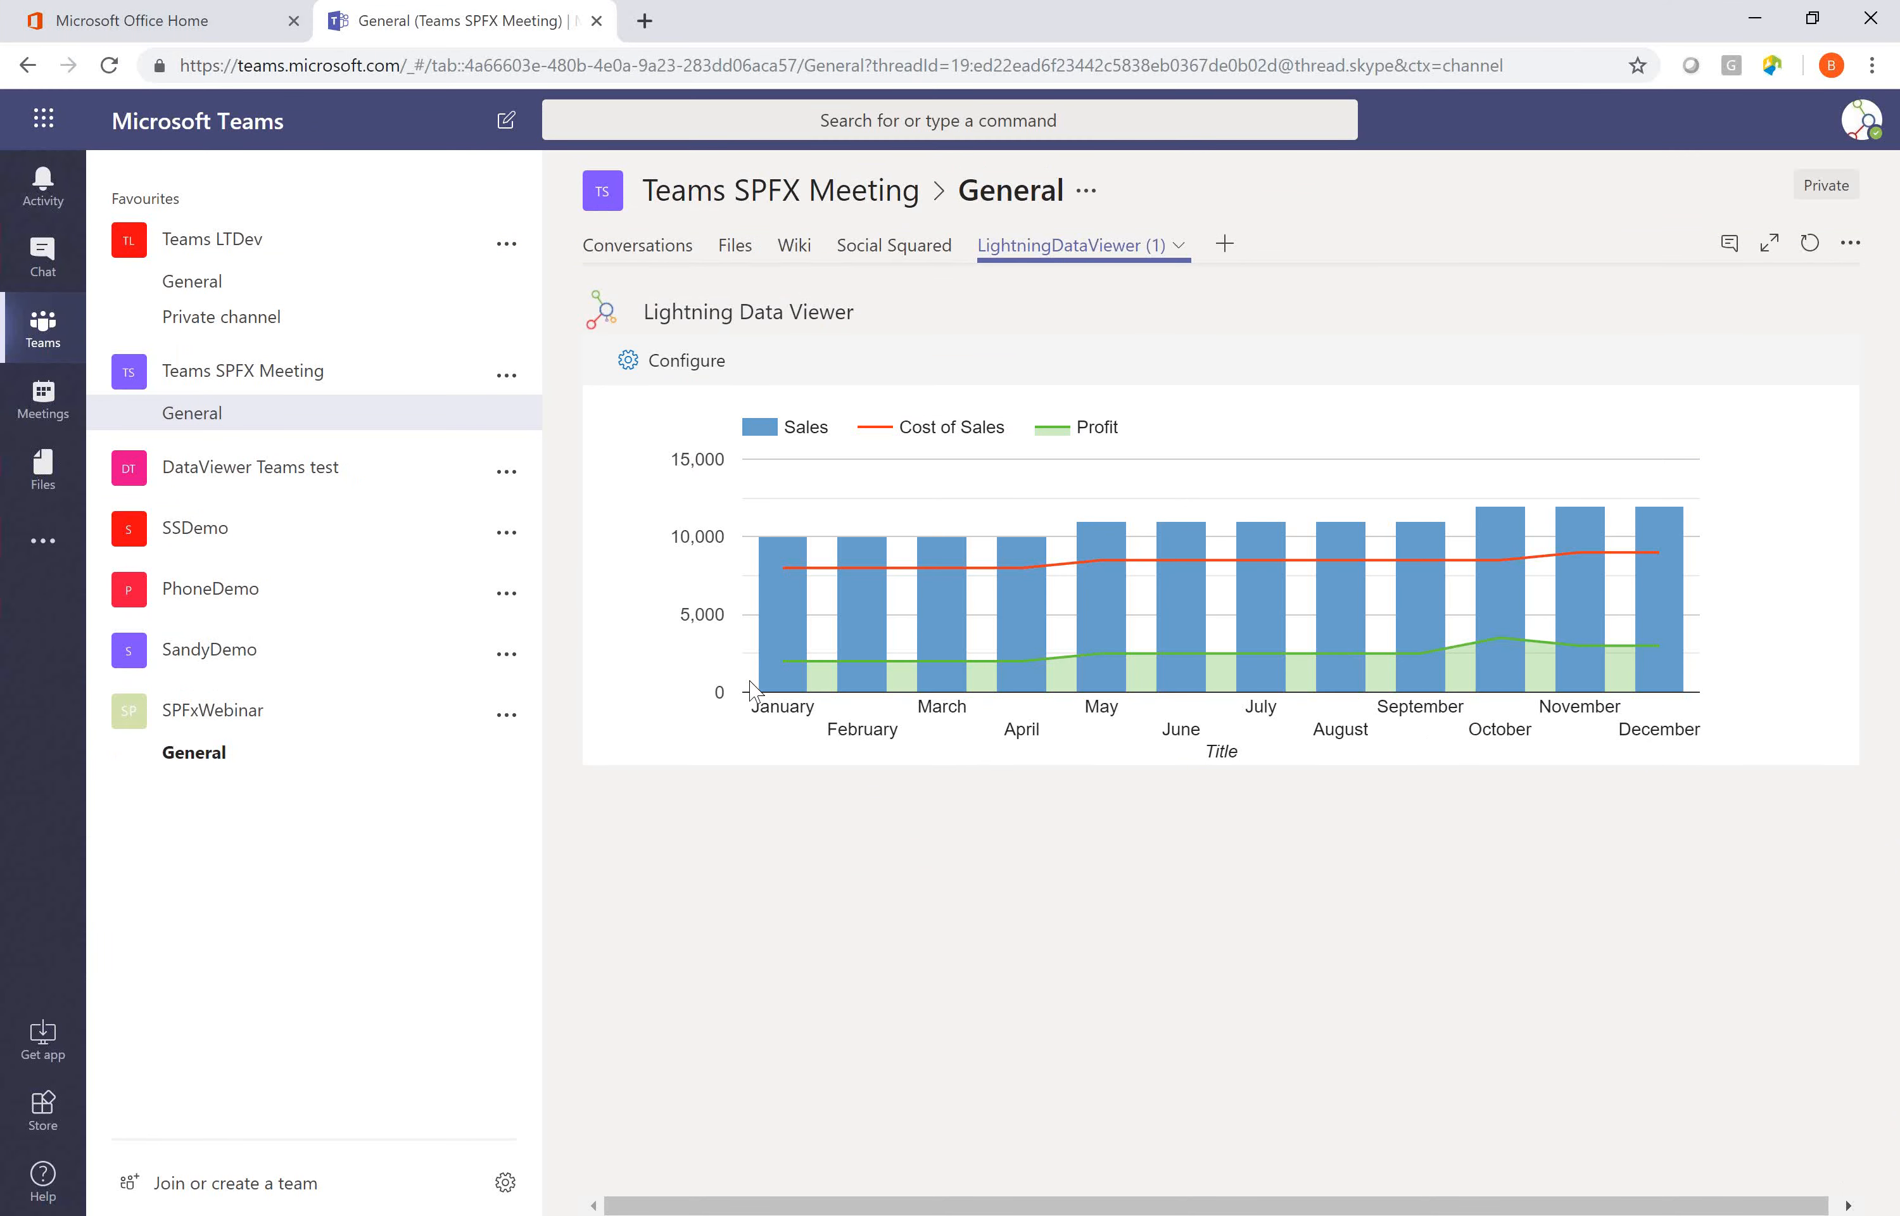
{"action": "left_click", "coordinate": [688, 368]}
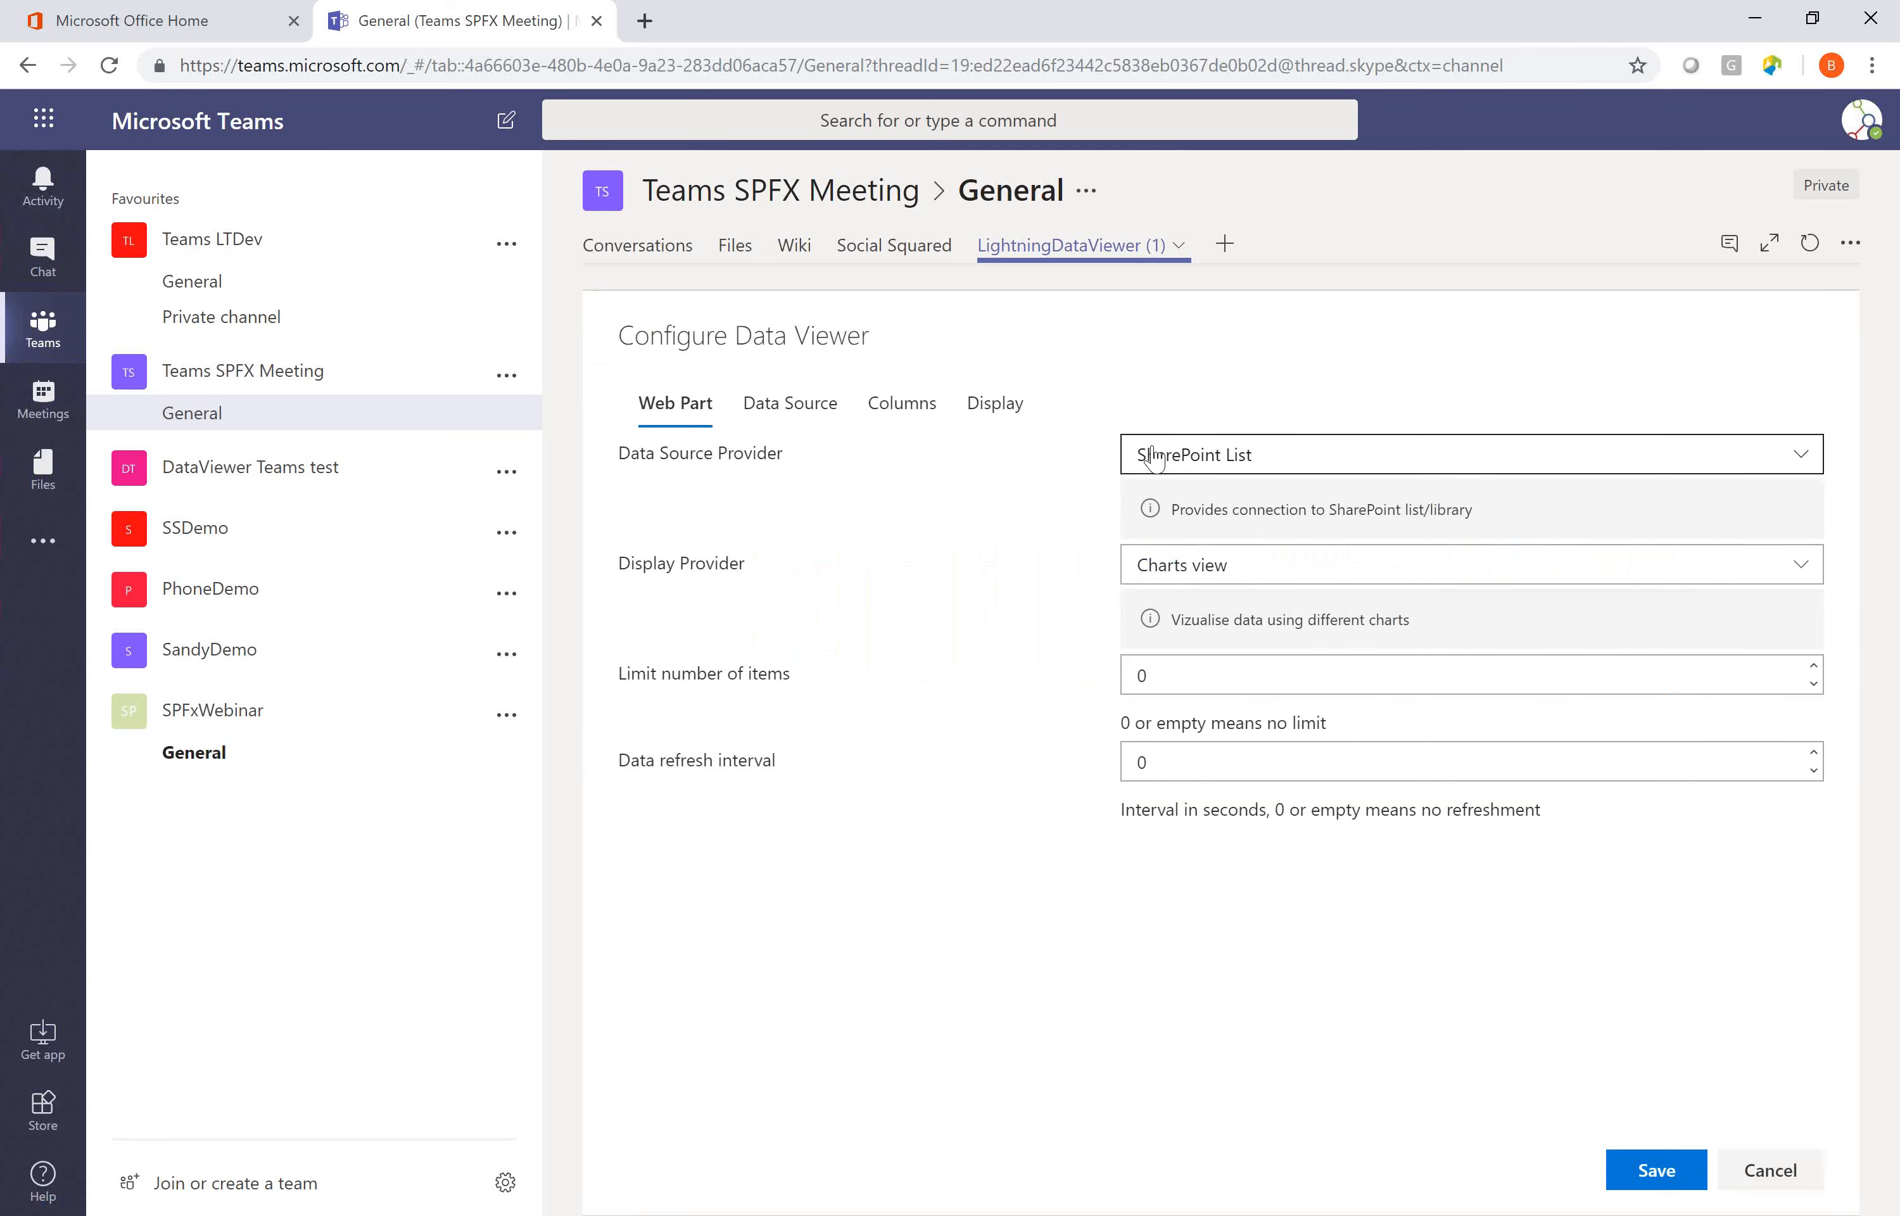
Review the Data Viewer's provider options, keeping SharePoint List and Charts view, and inspect its source list, selected columns and chart display settings
{"action": "left_click", "coordinate": [1269, 464]}
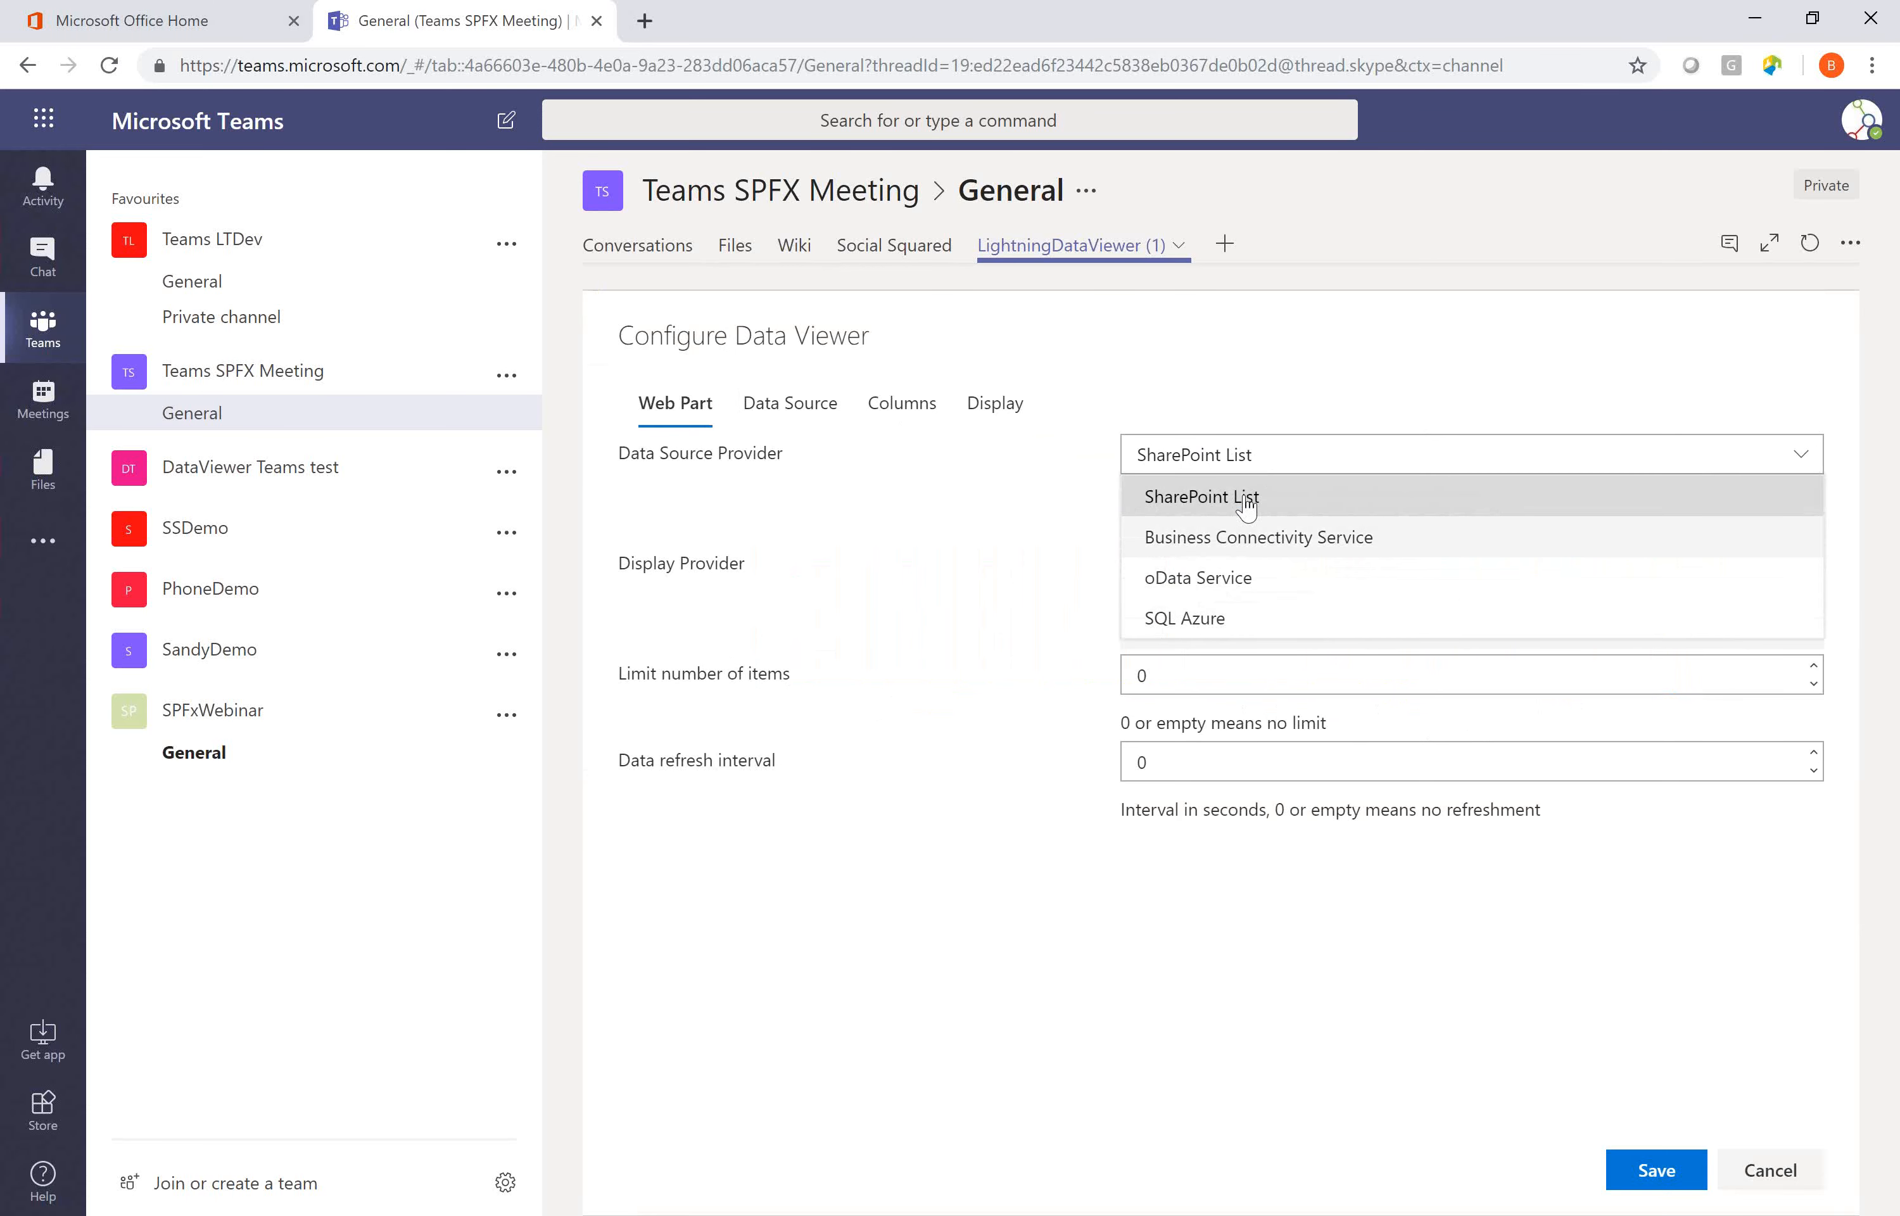
{"action": "left_click", "coordinate": [1067, 550]}
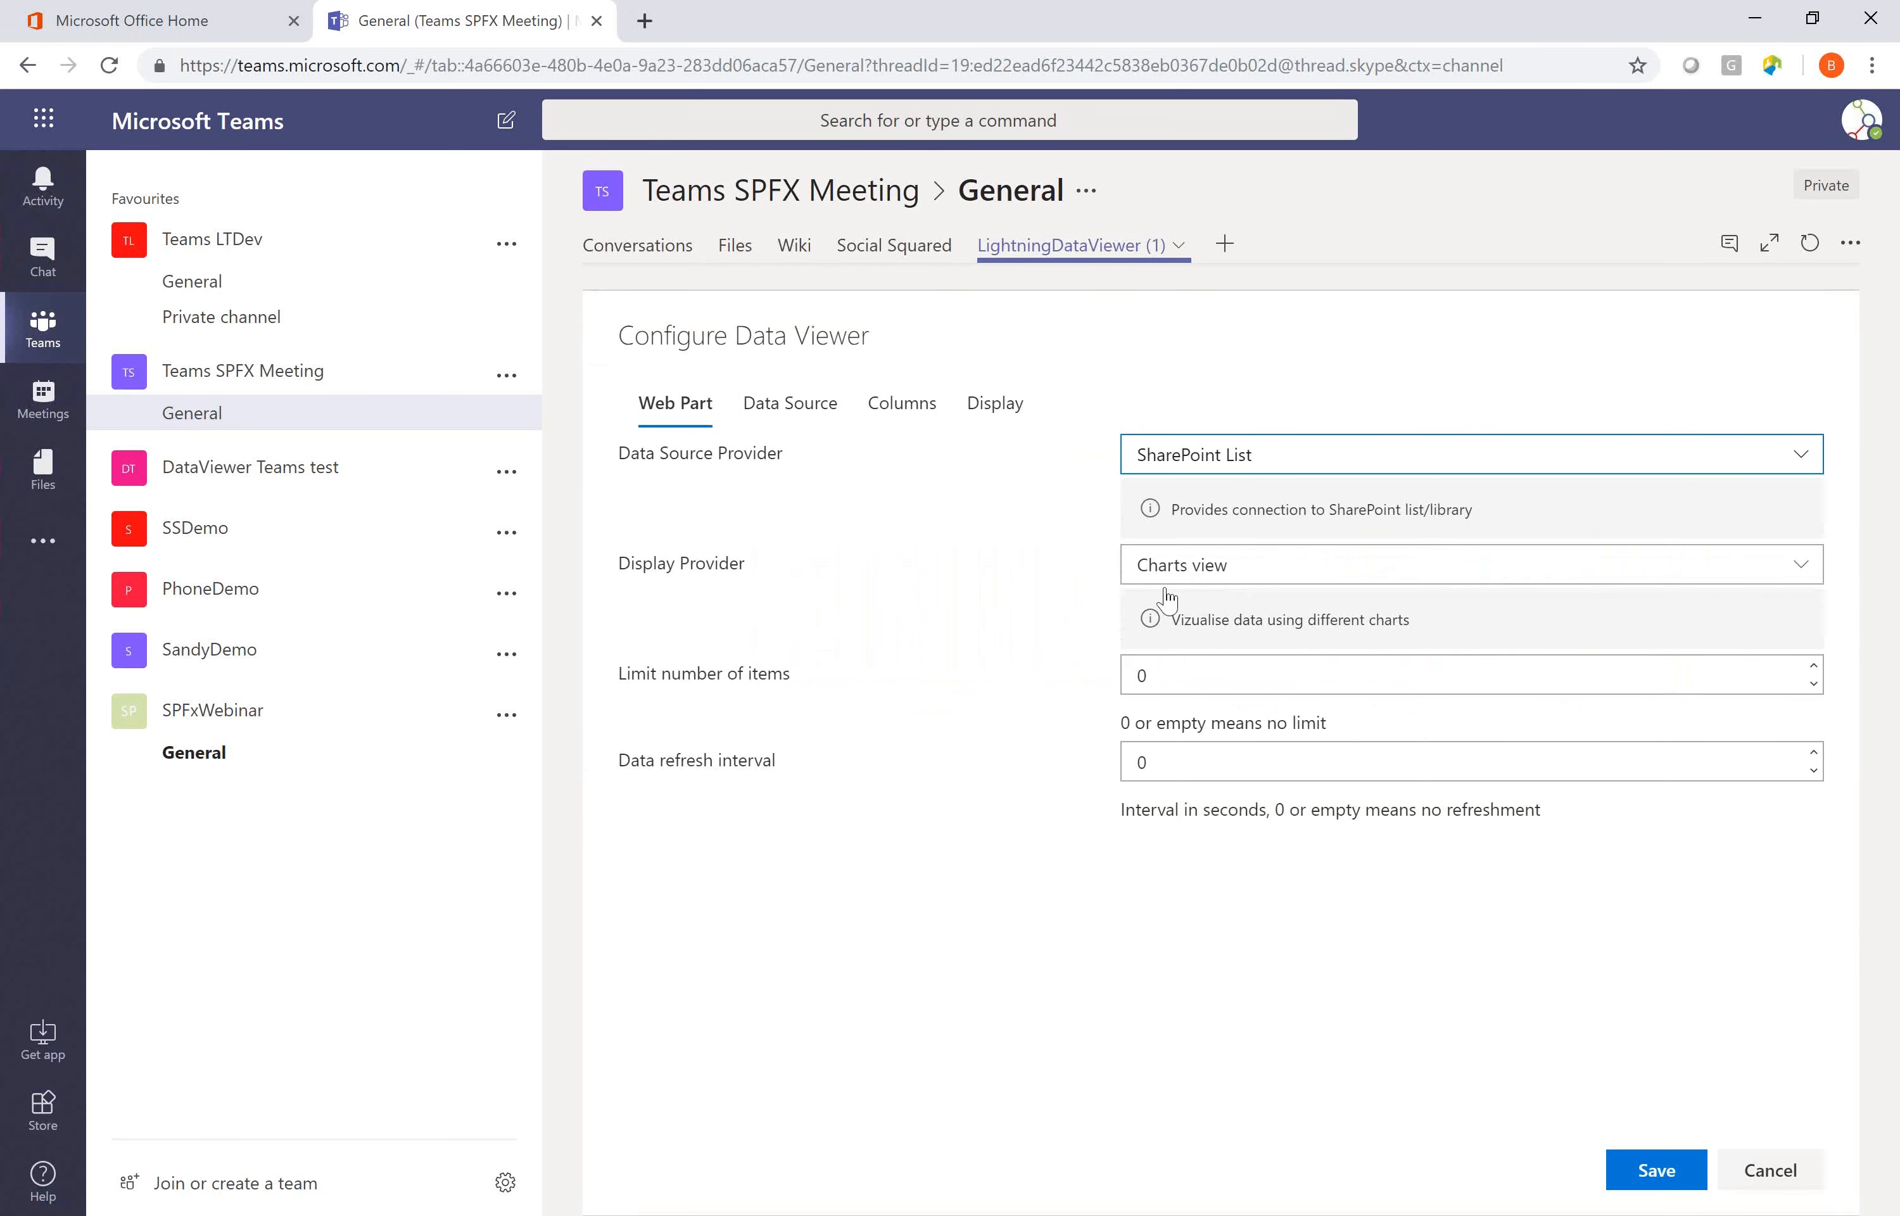
{"action": "left_click", "coordinate": [1238, 574]}
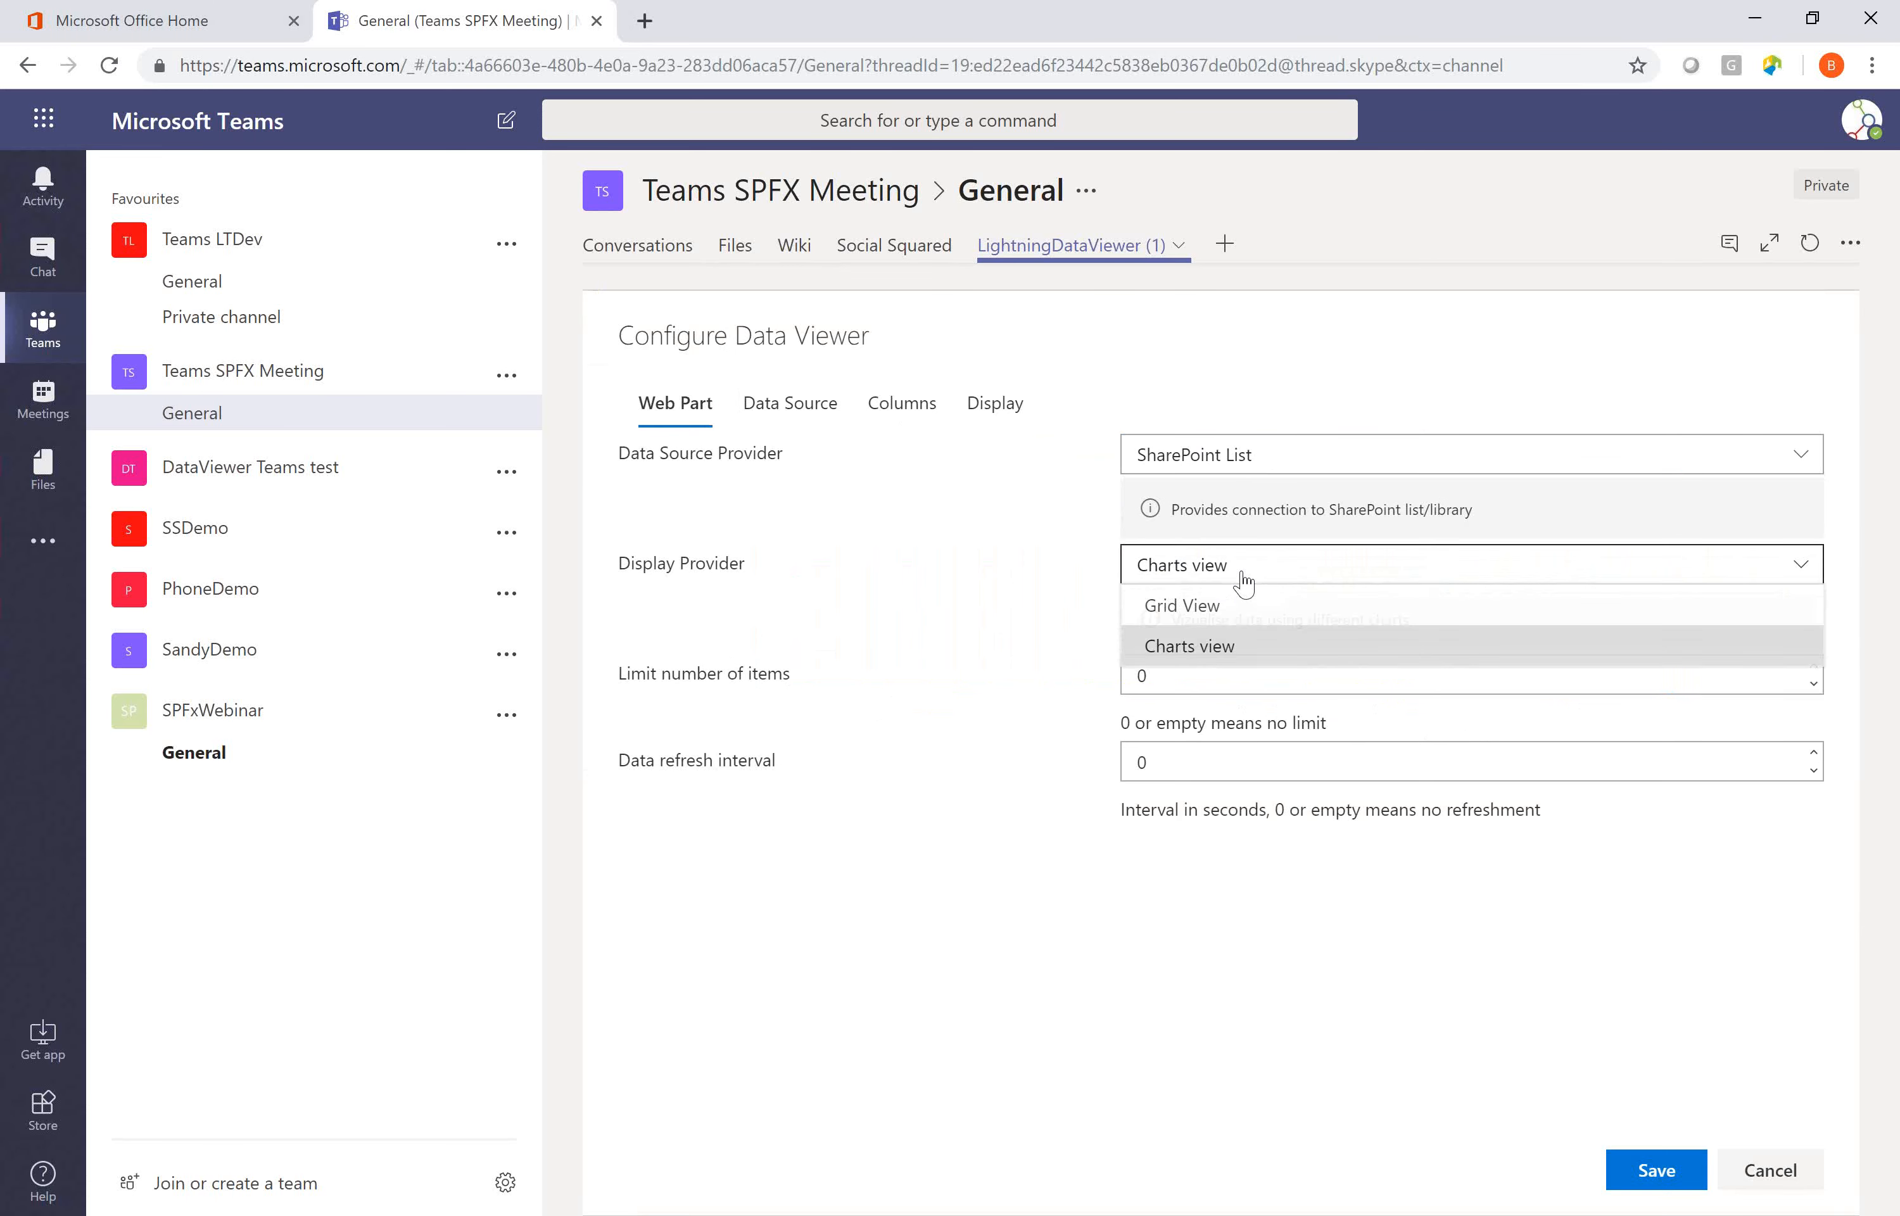
{"action": "left_click", "coordinate": [1323, 651]}
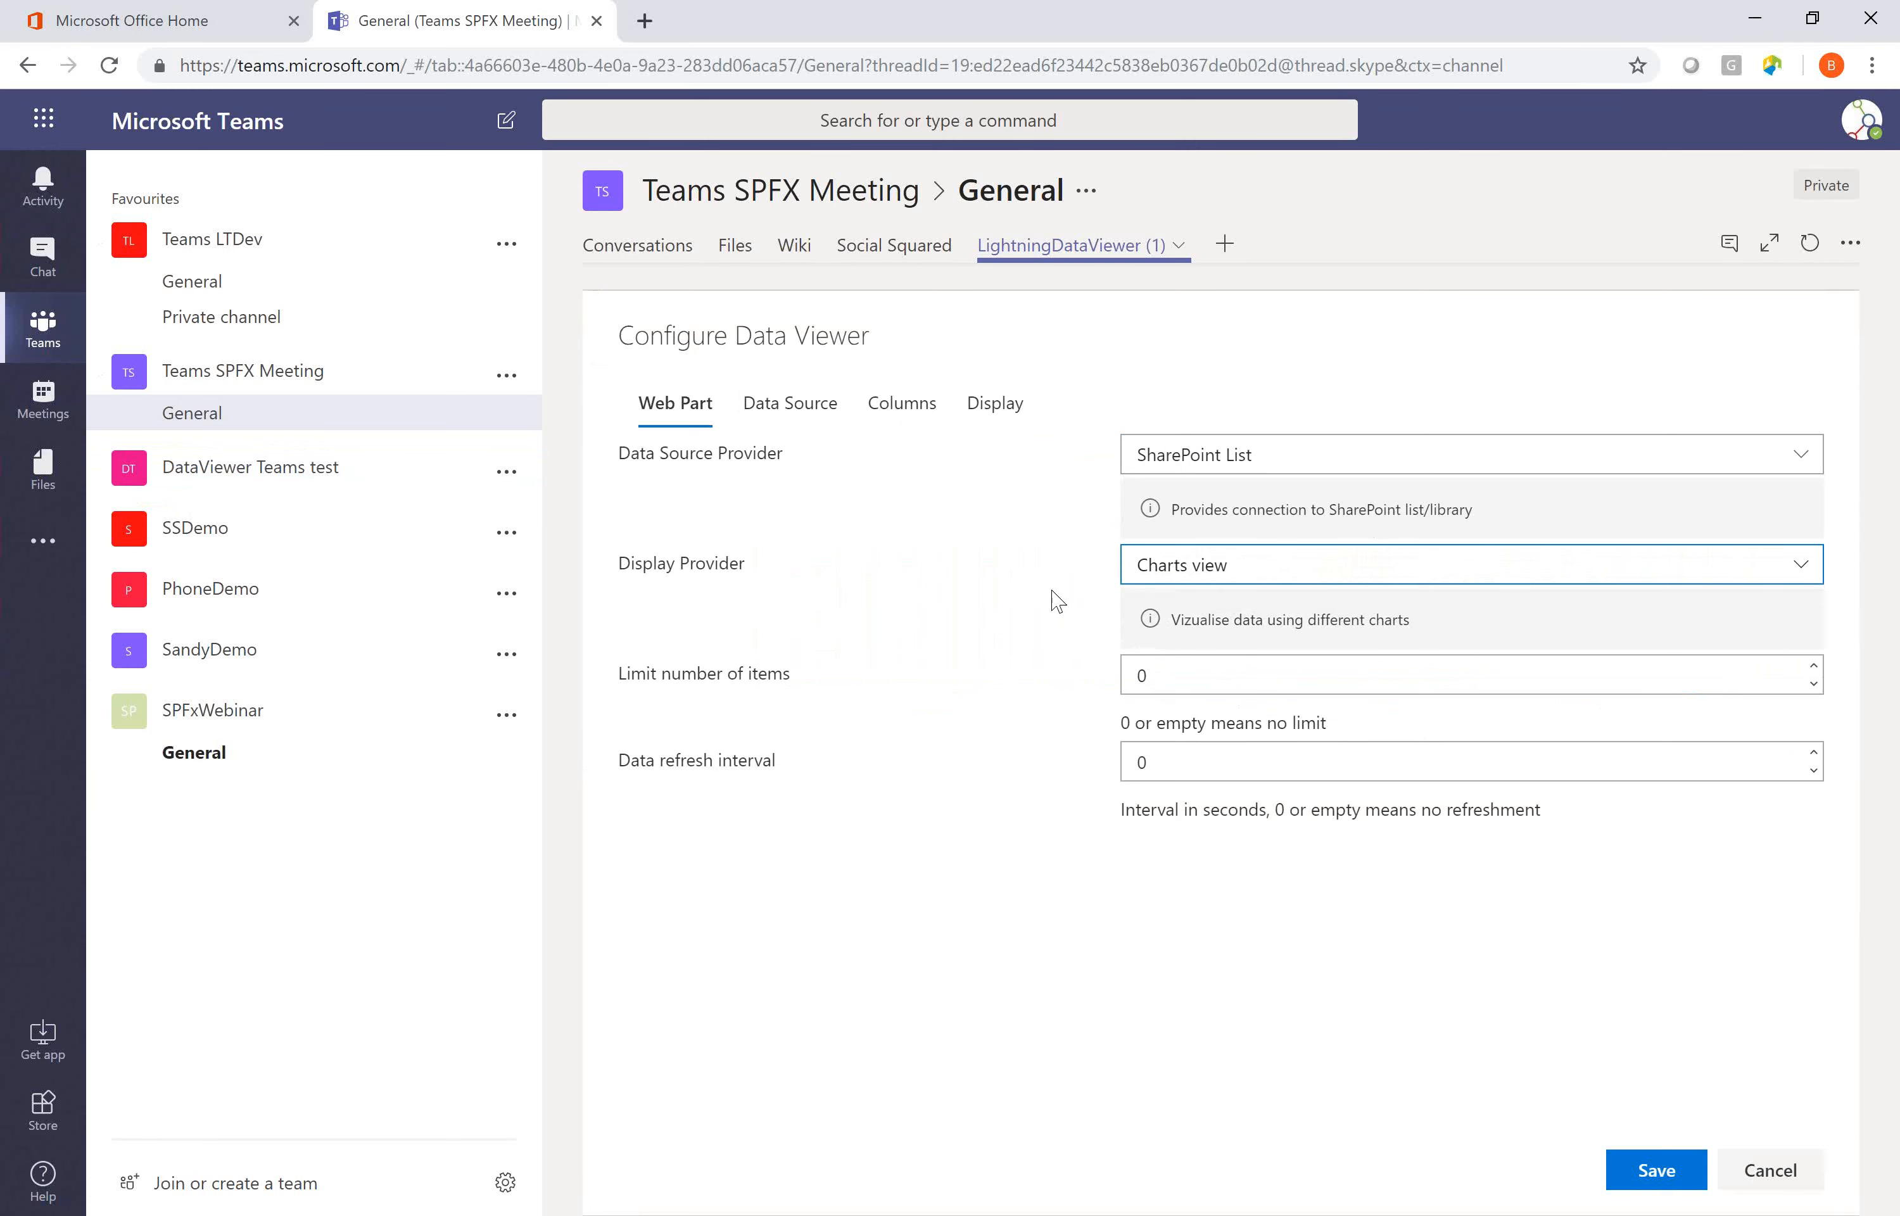
{"action": "left_click", "coordinate": [820, 424]}
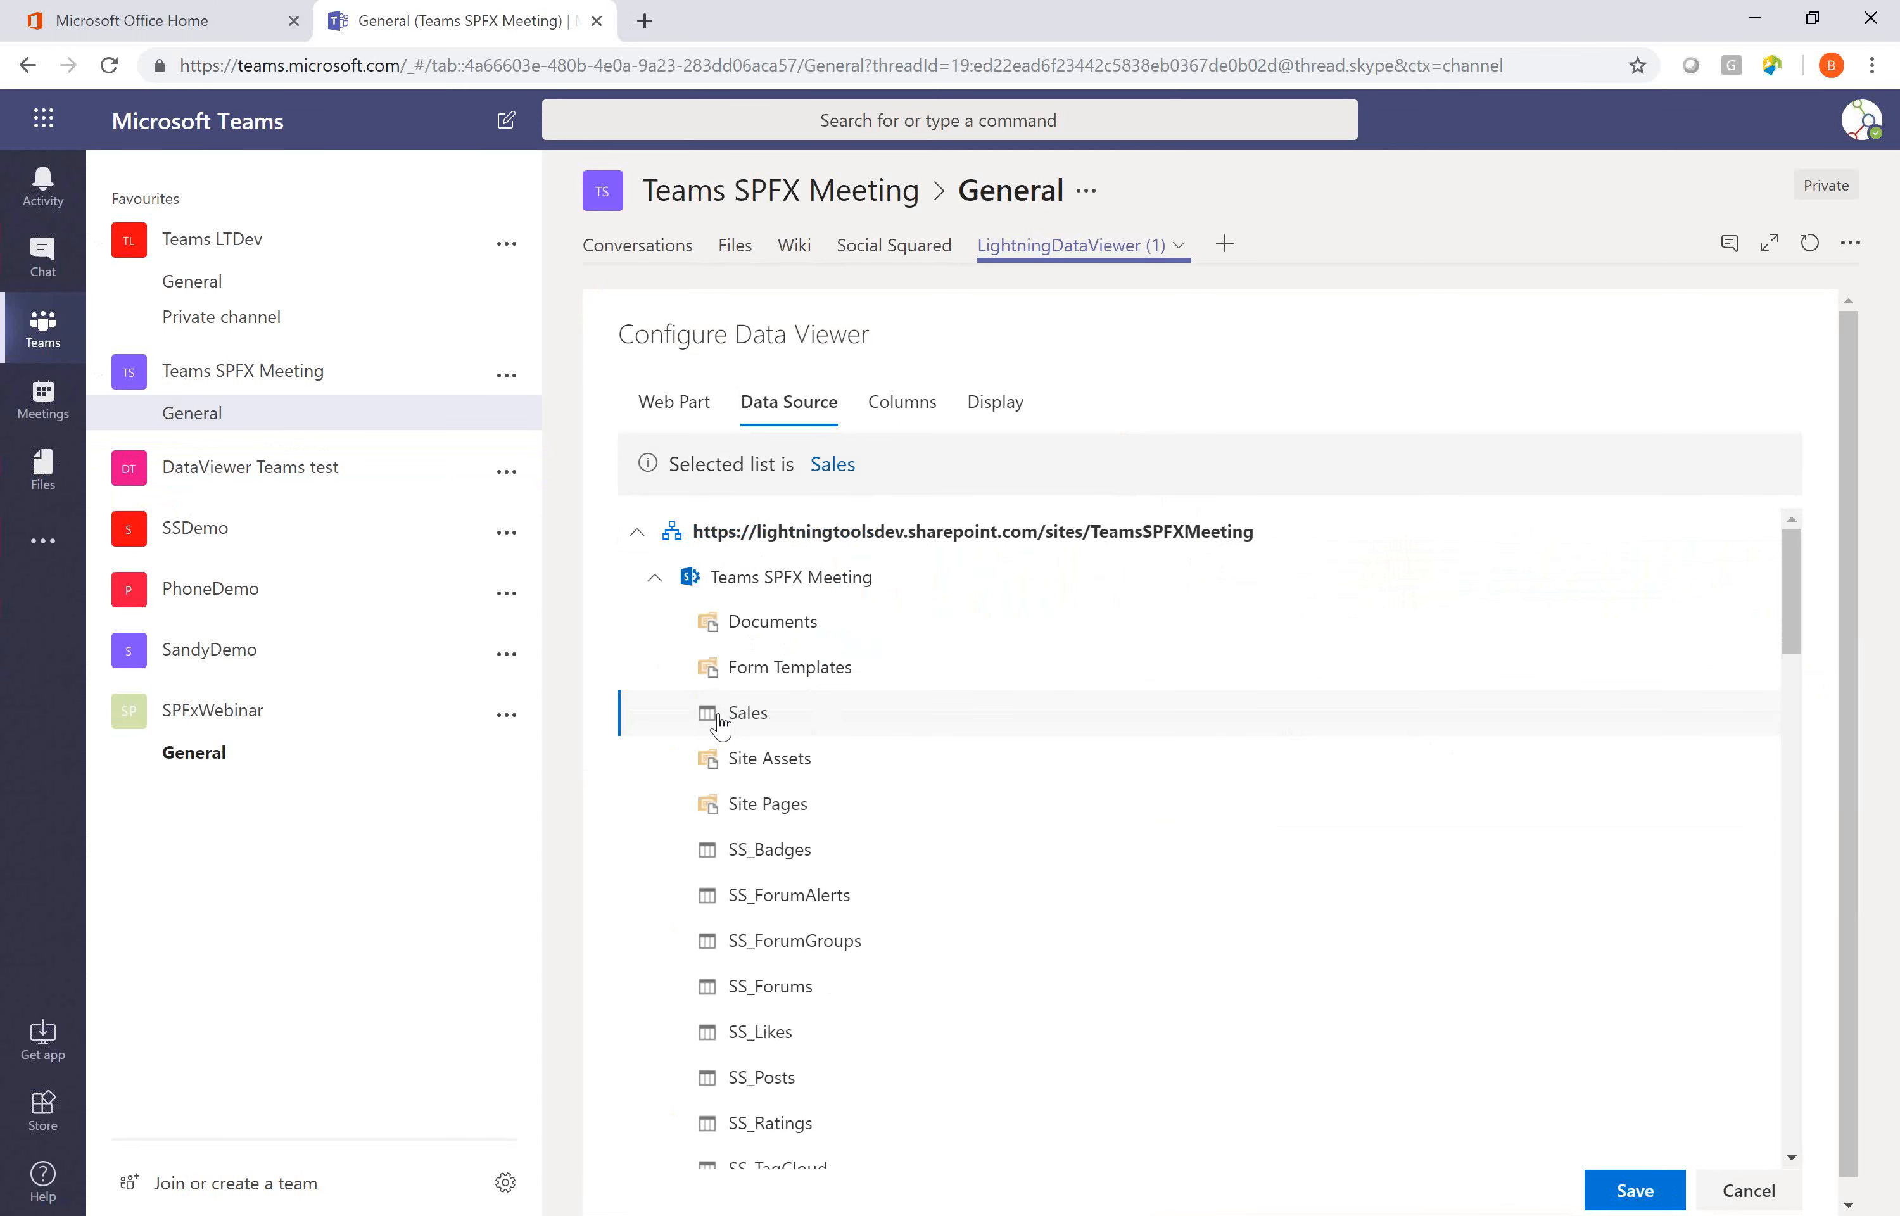
{"action": "left_click", "coordinate": [931, 421]}
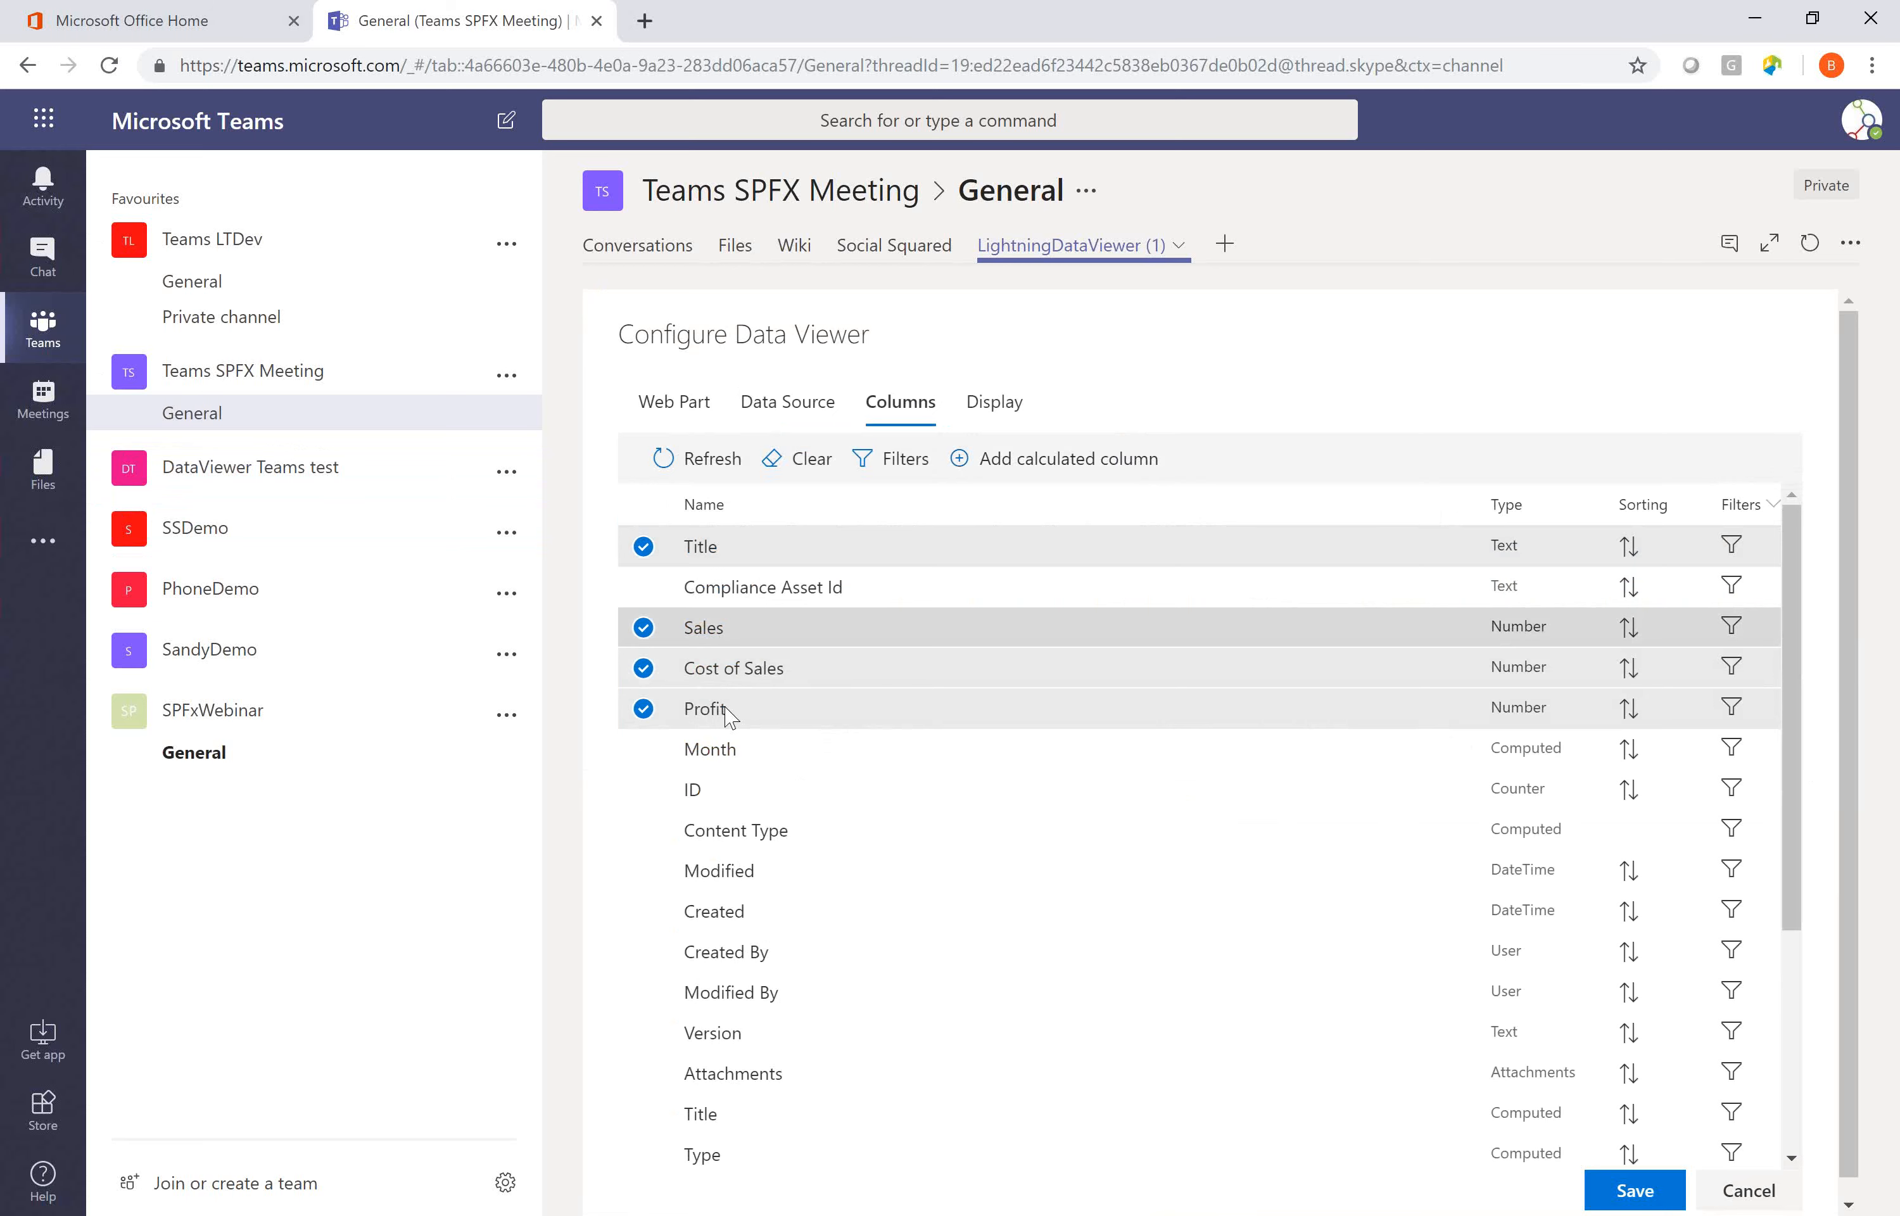
{"action": "left_click", "coordinate": [1005, 411]}
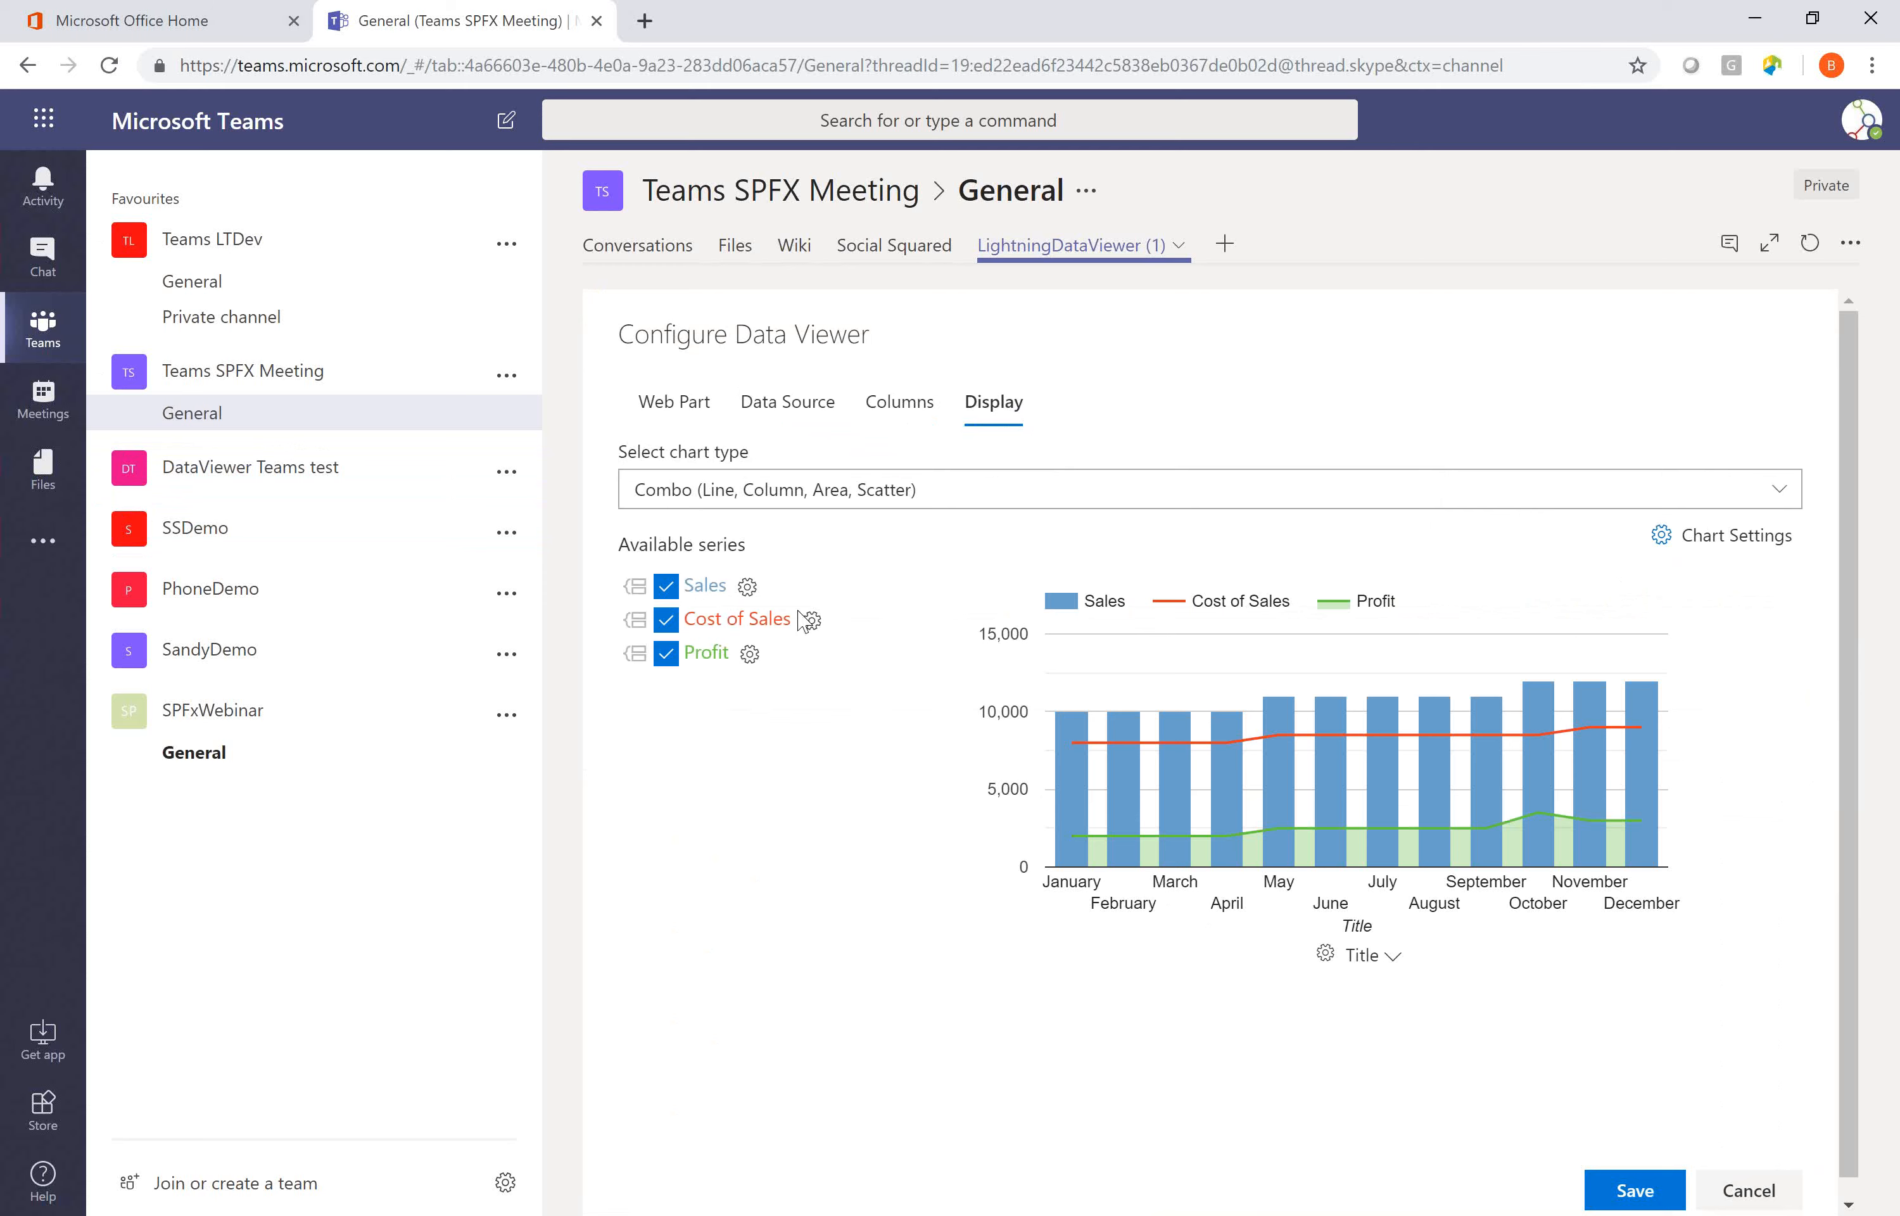
Try the Pie & Donut chart type for the sales data
{"action": "left_click", "coordinate": [1097, 491]}
{"action": "left_click", "coordinate": [970, 568]}
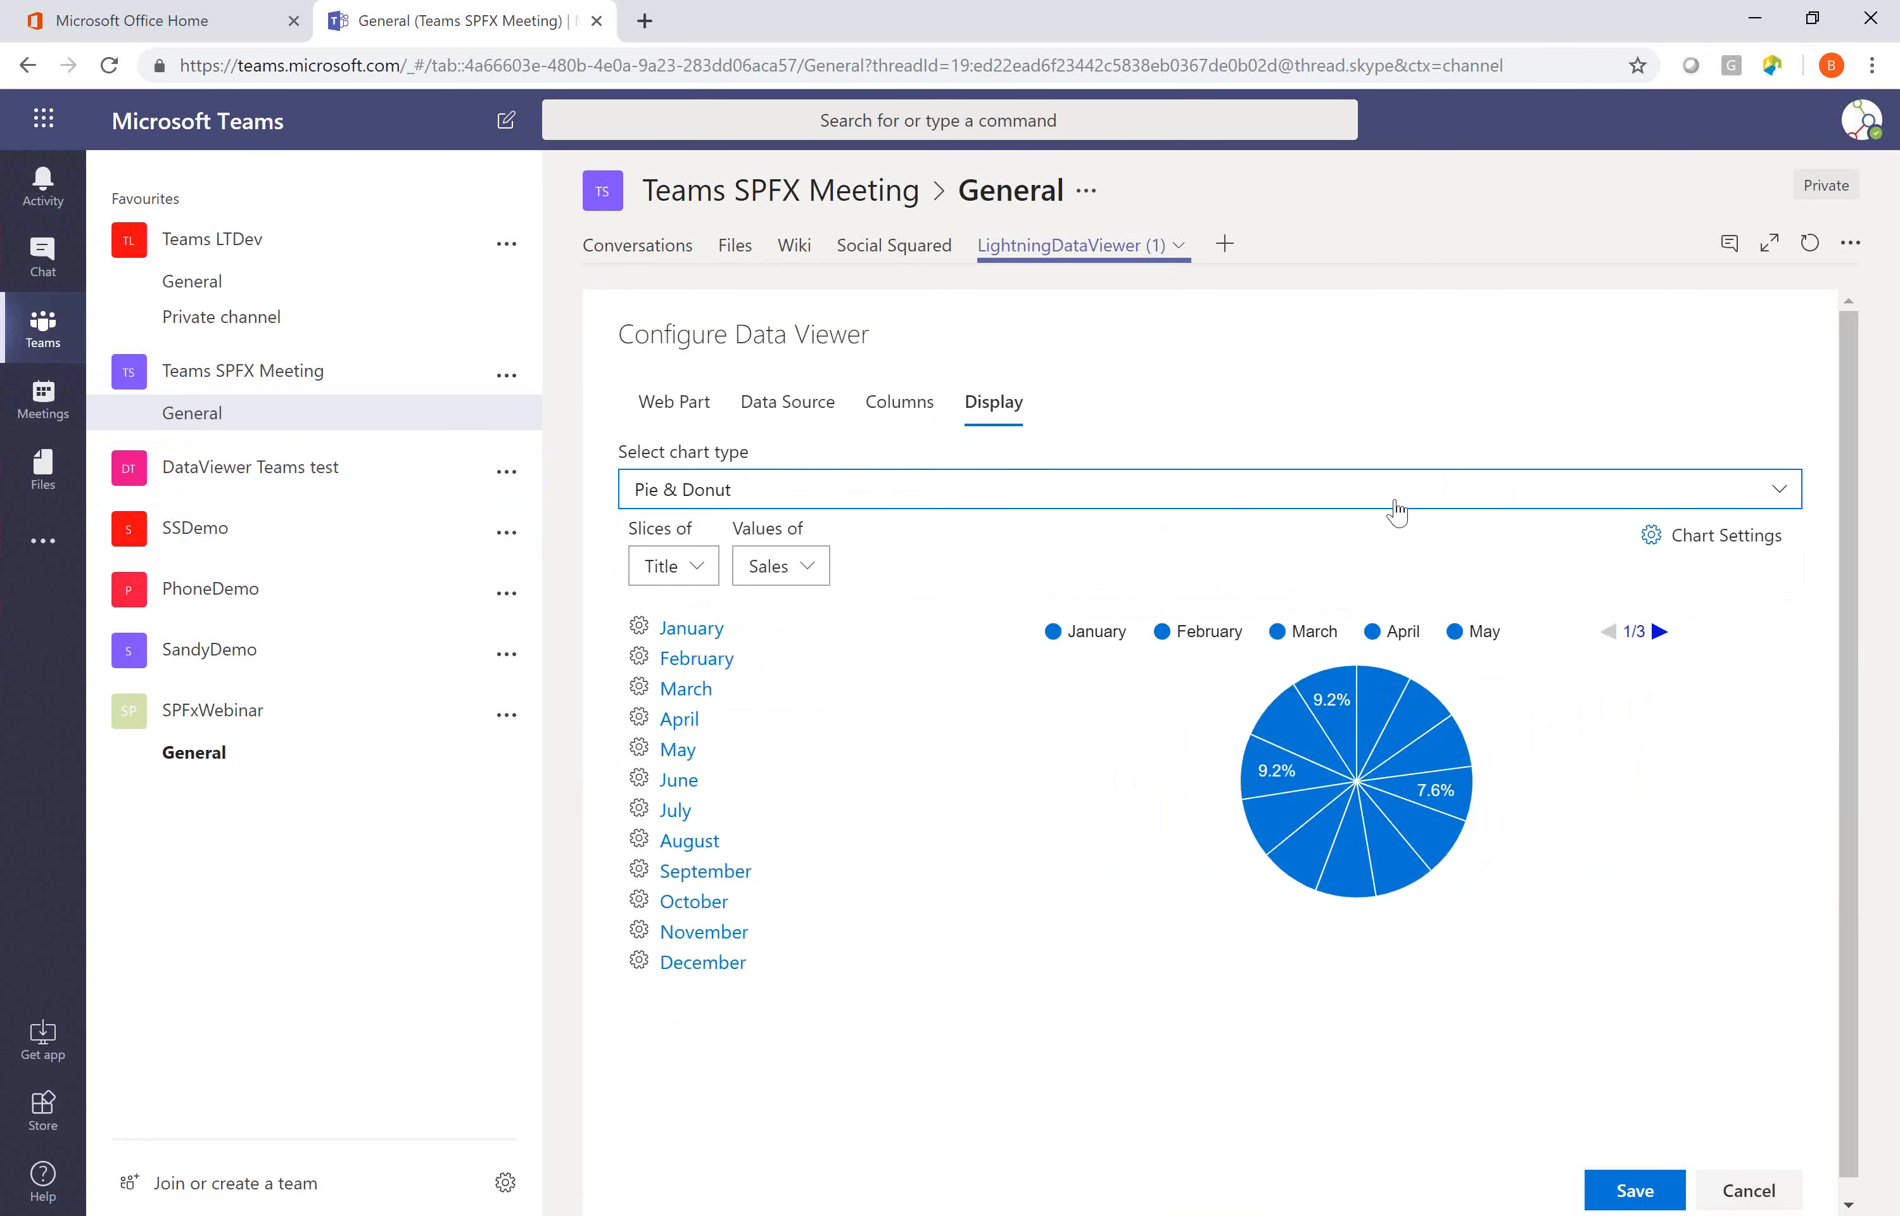
Set the chart type back to Combo (Line, Column, Area, Scatter) and include the Cost of Sales and Profit series
{"action": "left_click", "coordinate": [1306, 501]}
{"action": "left_click", "coordinate": [1232, 531]}
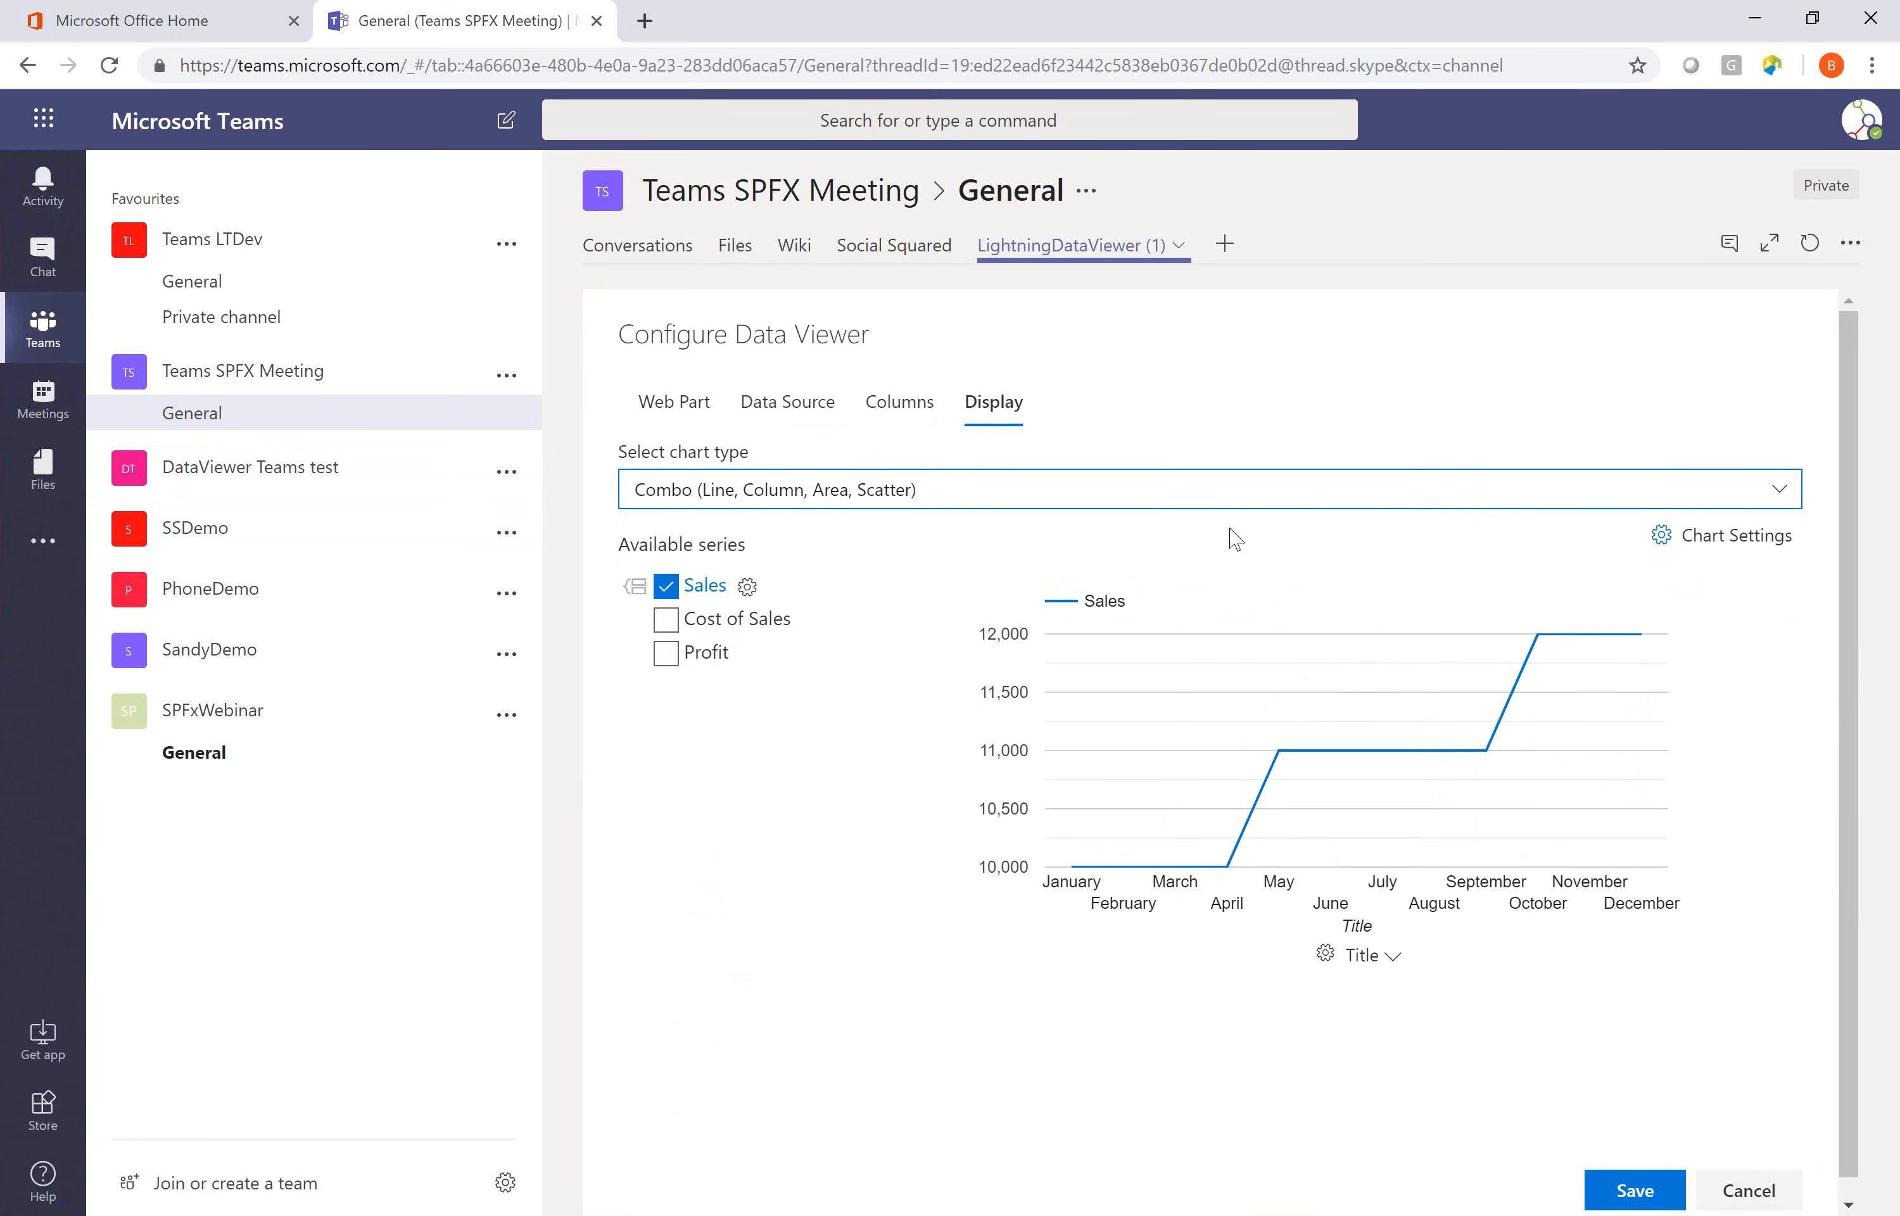
{"action": "left_click", "coordinate": [666, 620]}
{"action": "left_click", "coordinate": [666, 653]}
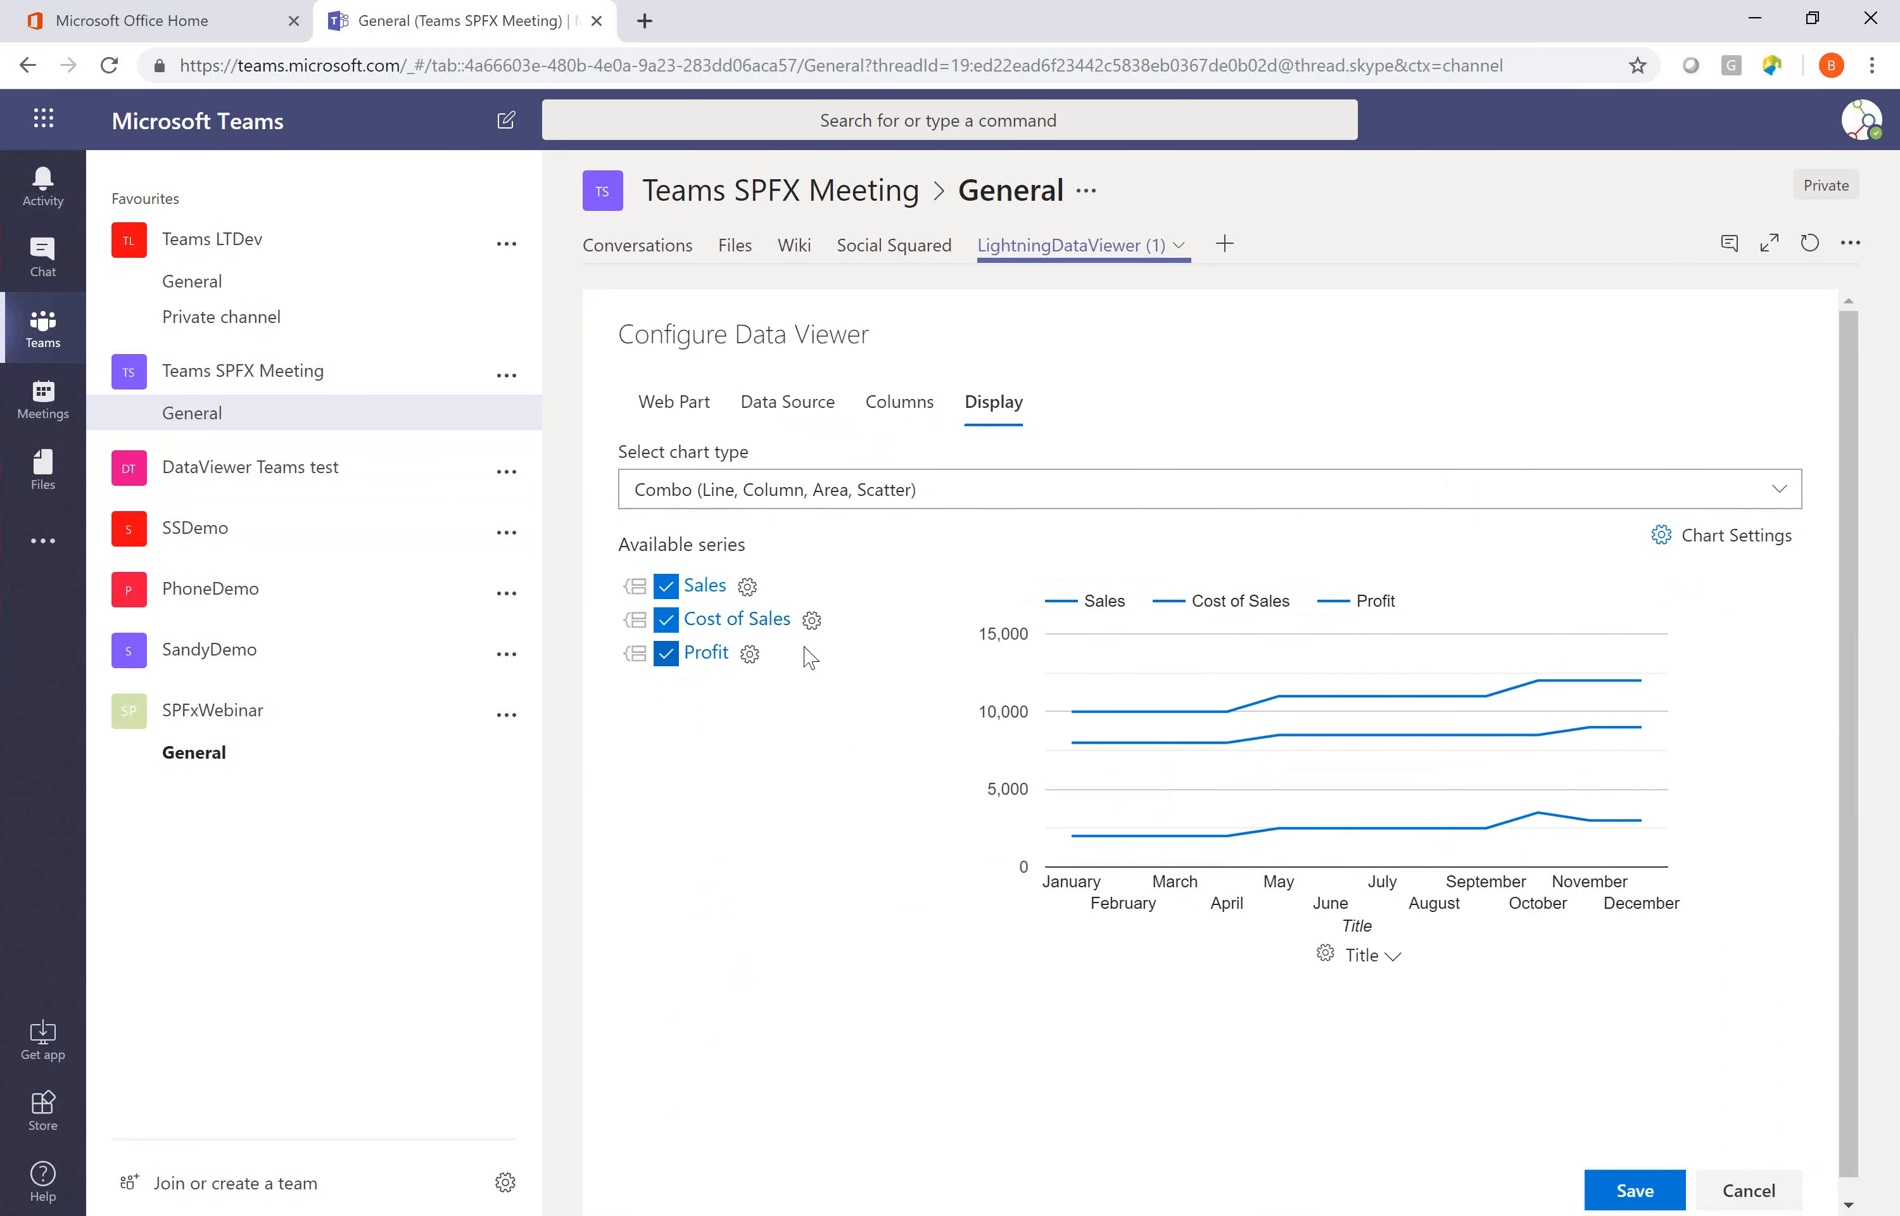
Change the Profit series to the Area category type with a green colour and save its category settings
{"action": "left_click", "coordinate": [748, 654]}
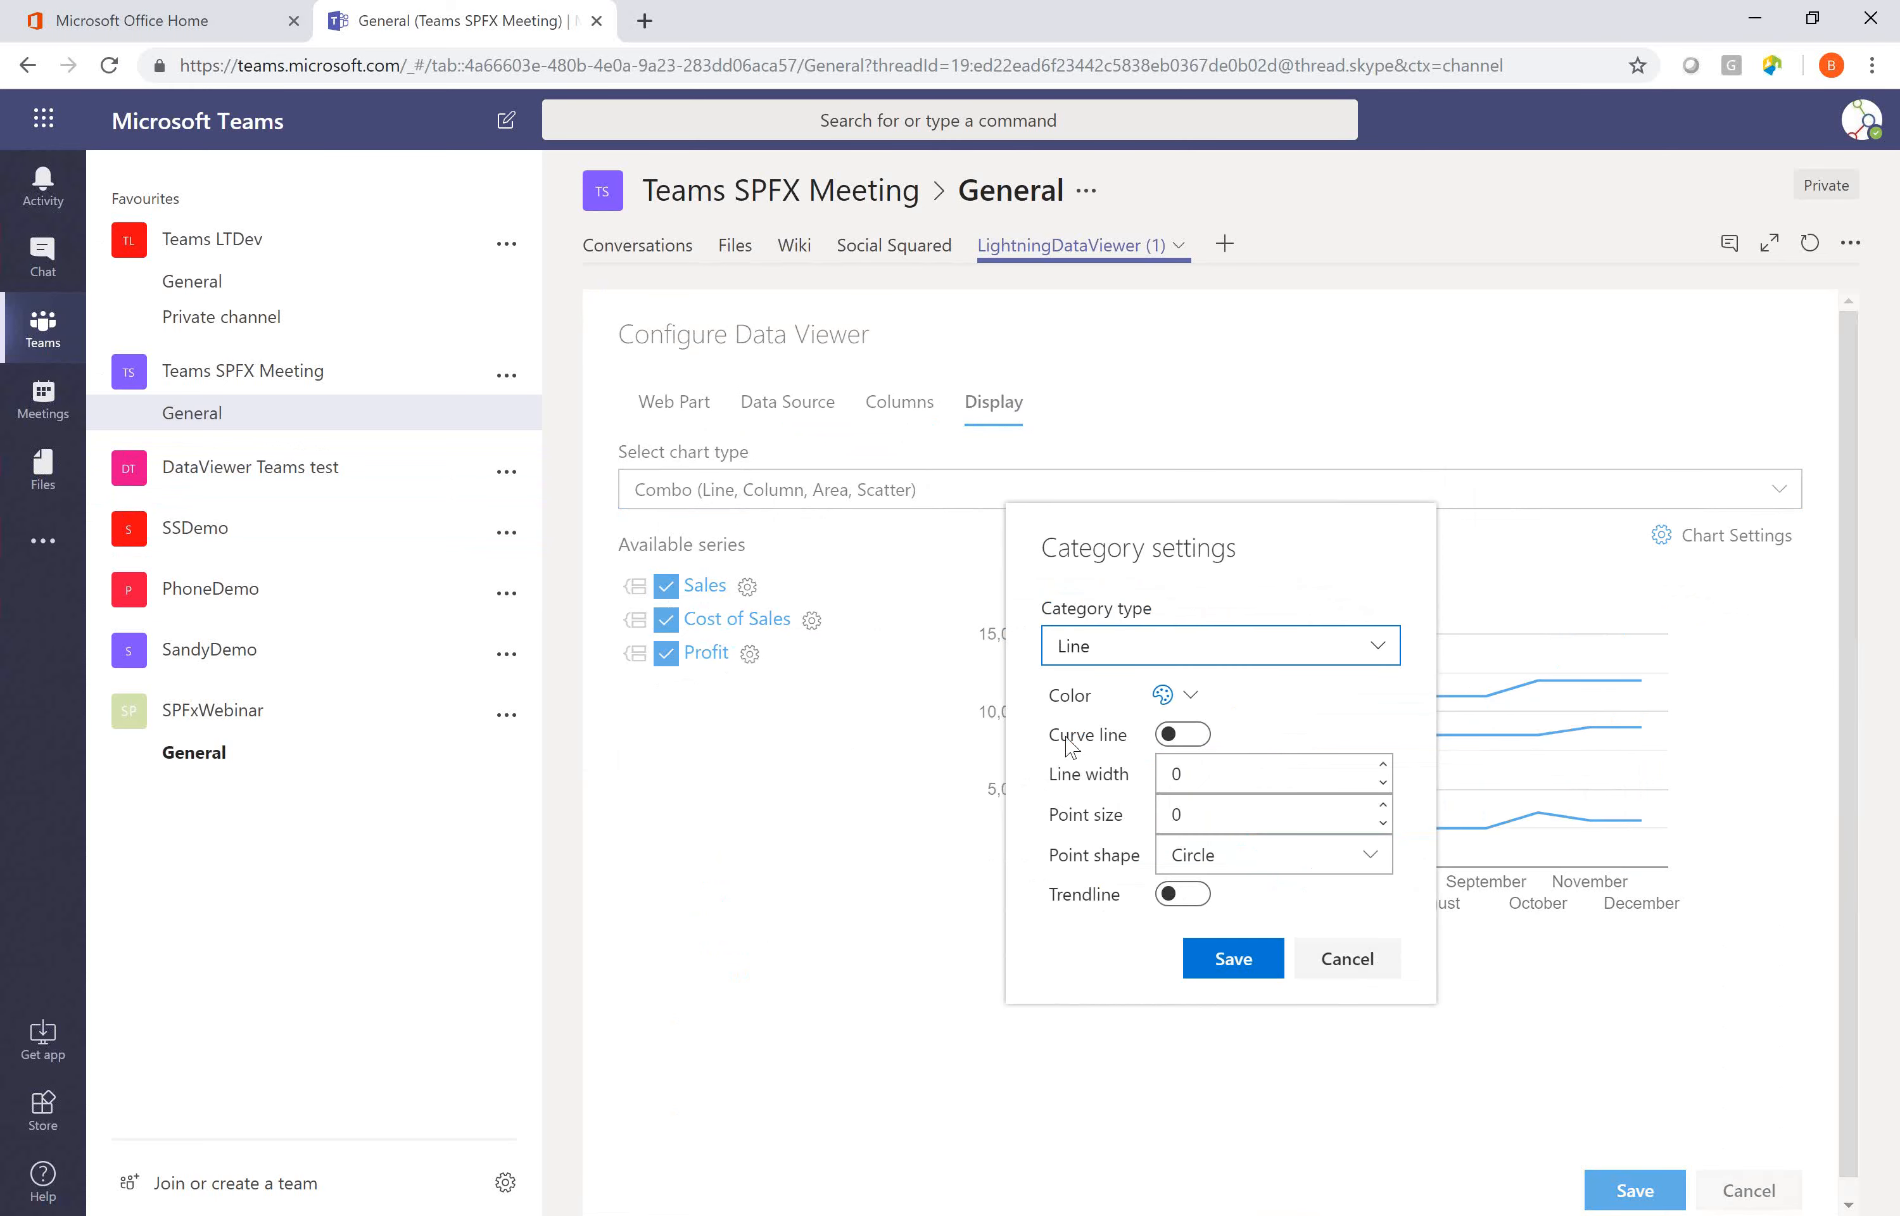
{"action": "left_click", "coordinate": [1253, 652]}
{"action": "left_click", "coordinate": [1182, 737]}
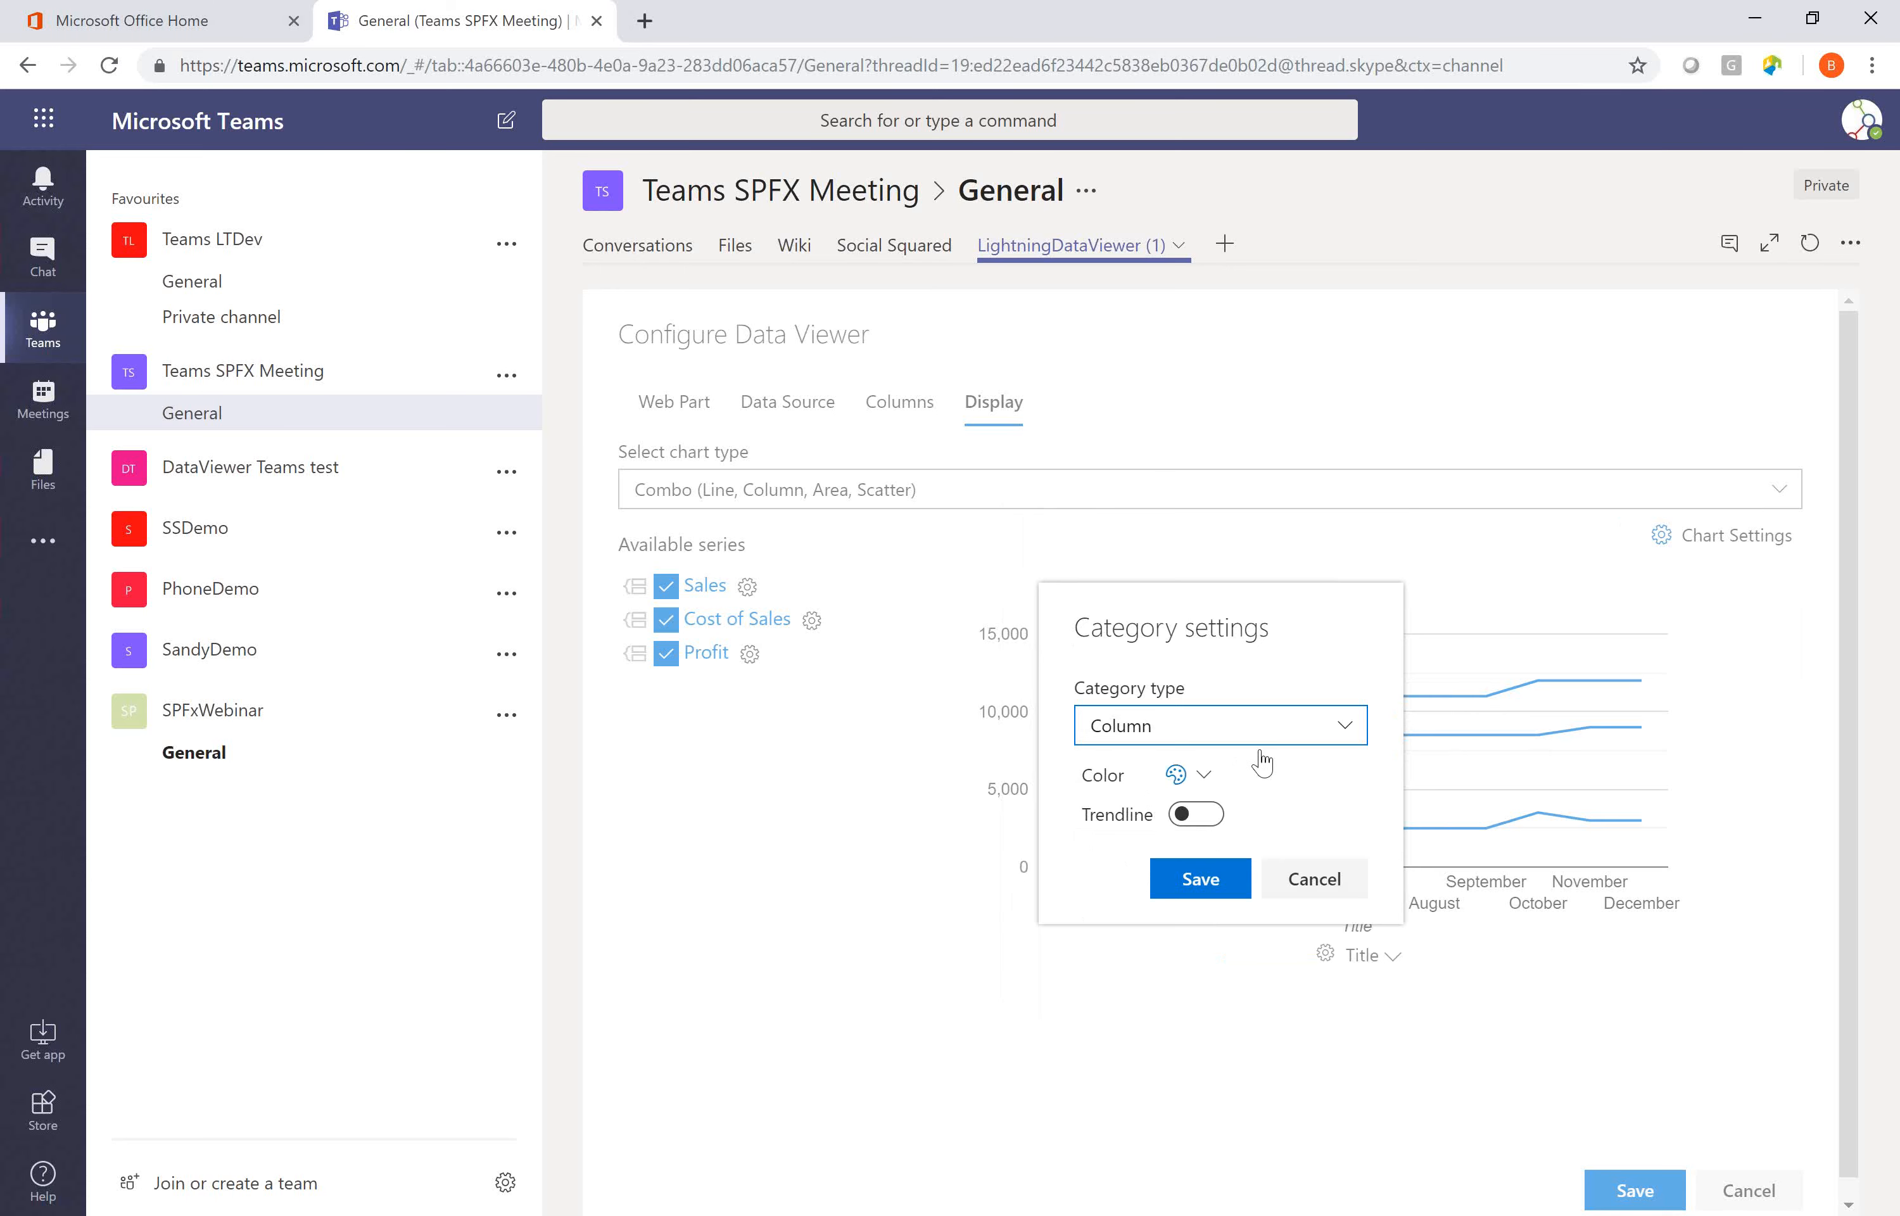
{"action": "left_click", "coordinate": [1262, 731]}
{"action": "left_click", "coordinate": [1180, 858]}
{"action": "left_click", "coordinate": [1187, 693]}
{"action": "left_click", "coordinate": [1295, 1040]}
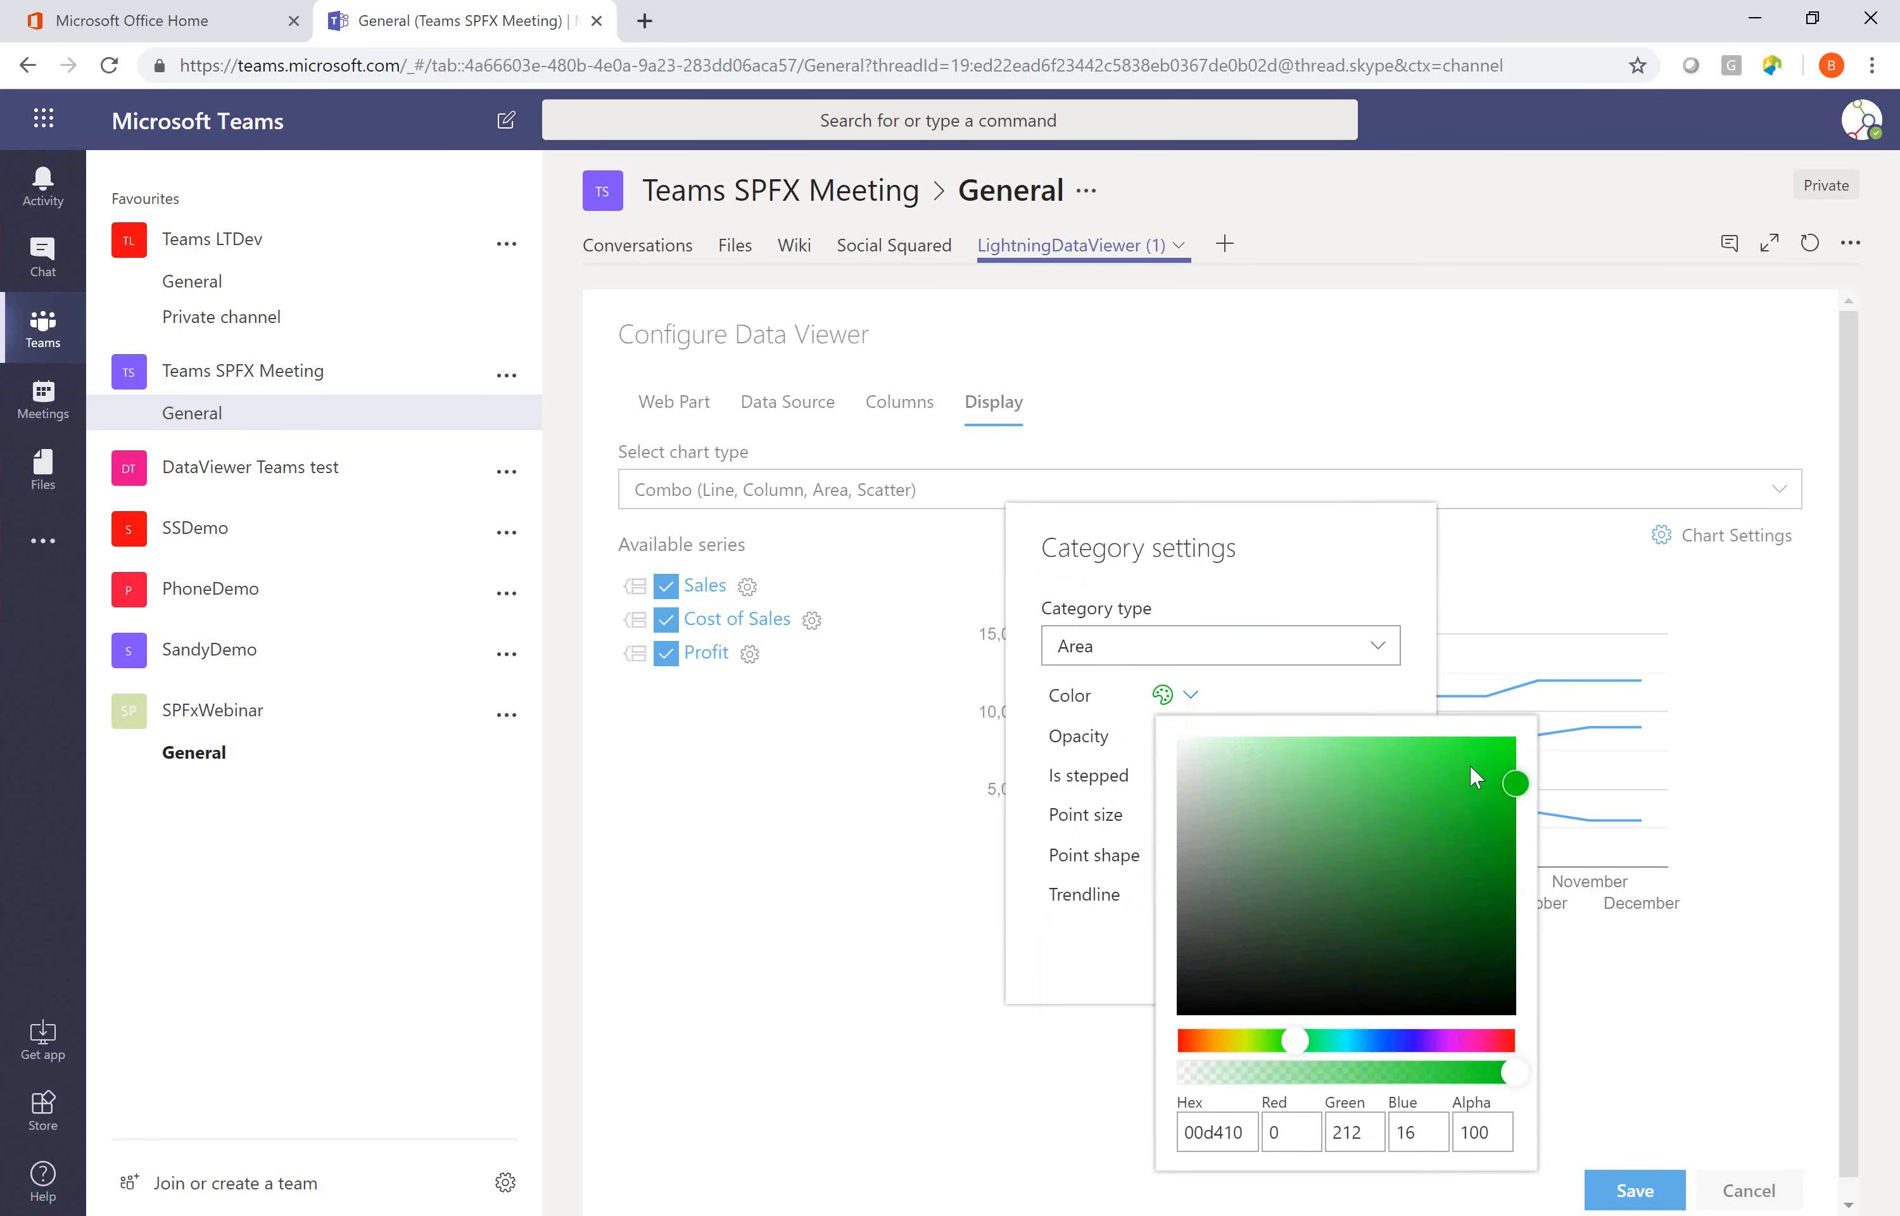
{"action": "left_click", "coordinate": [1470, 765]}
{"action": "left_click", "coordinate": [1091, 962]}
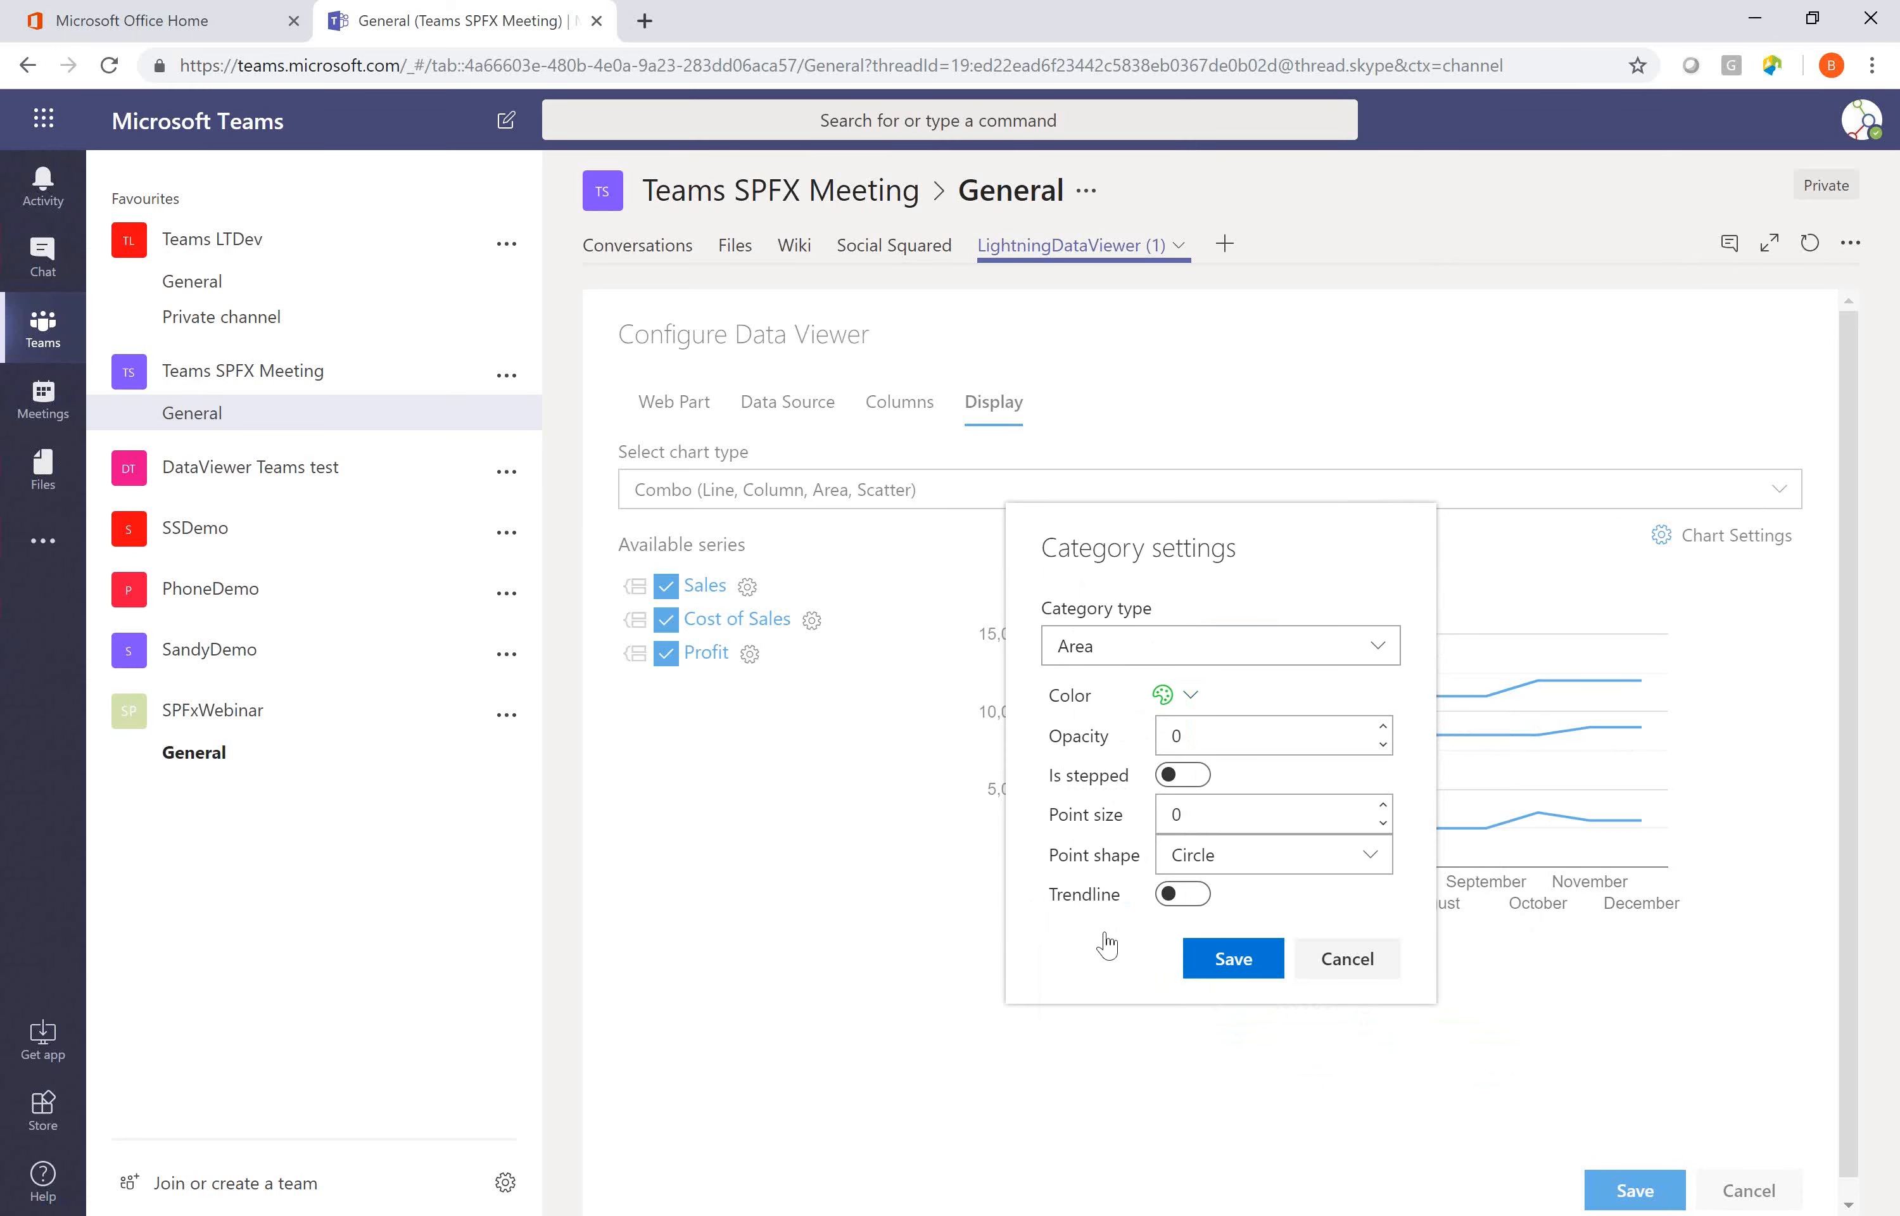
{"action": "left_click", "coordinate": [1227, 960]}
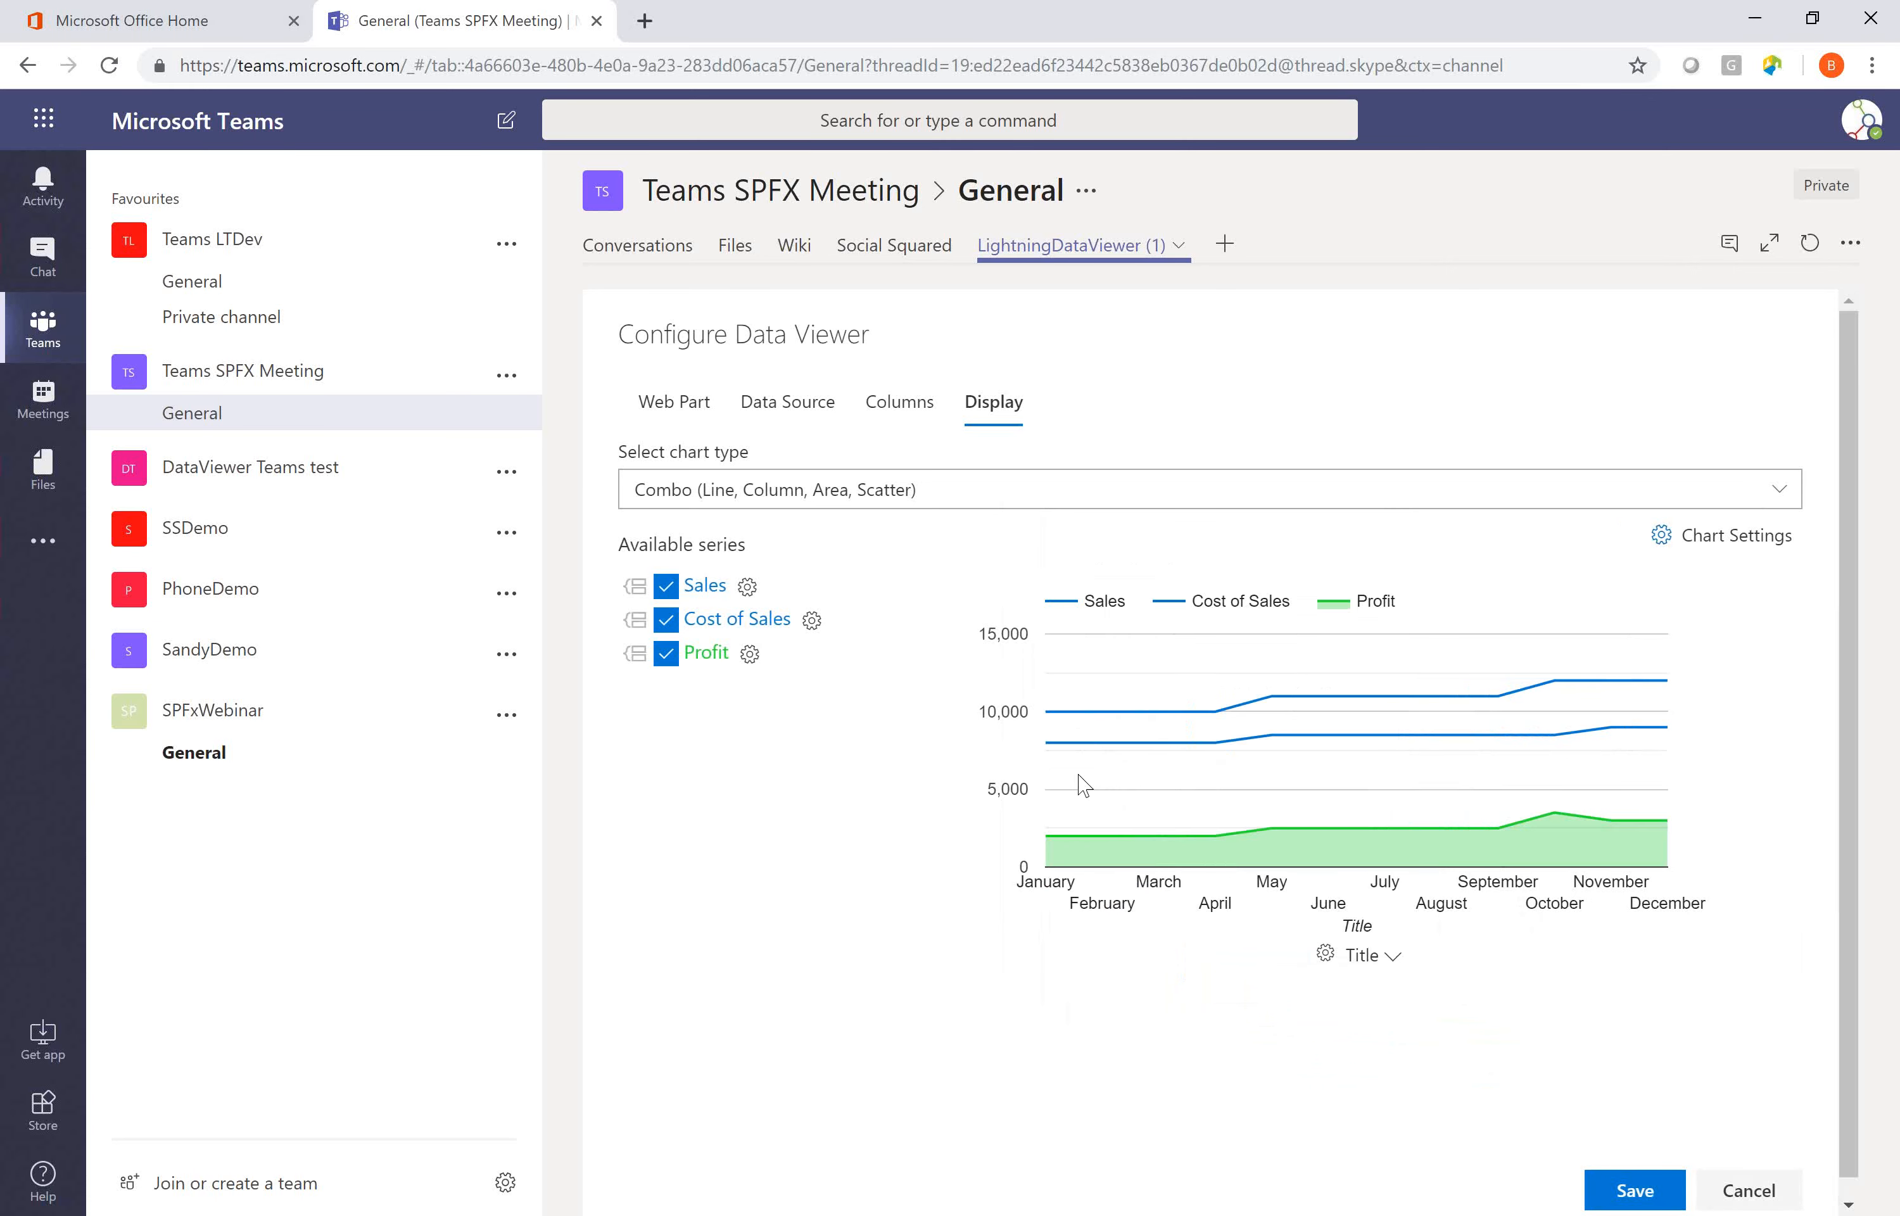
Keep Cost of Sales as a line, set the Sales series to Column in purple bc27ef, and save the Data Viewer configuration
{"action": "left_click", "coordinate": [813, 621]}
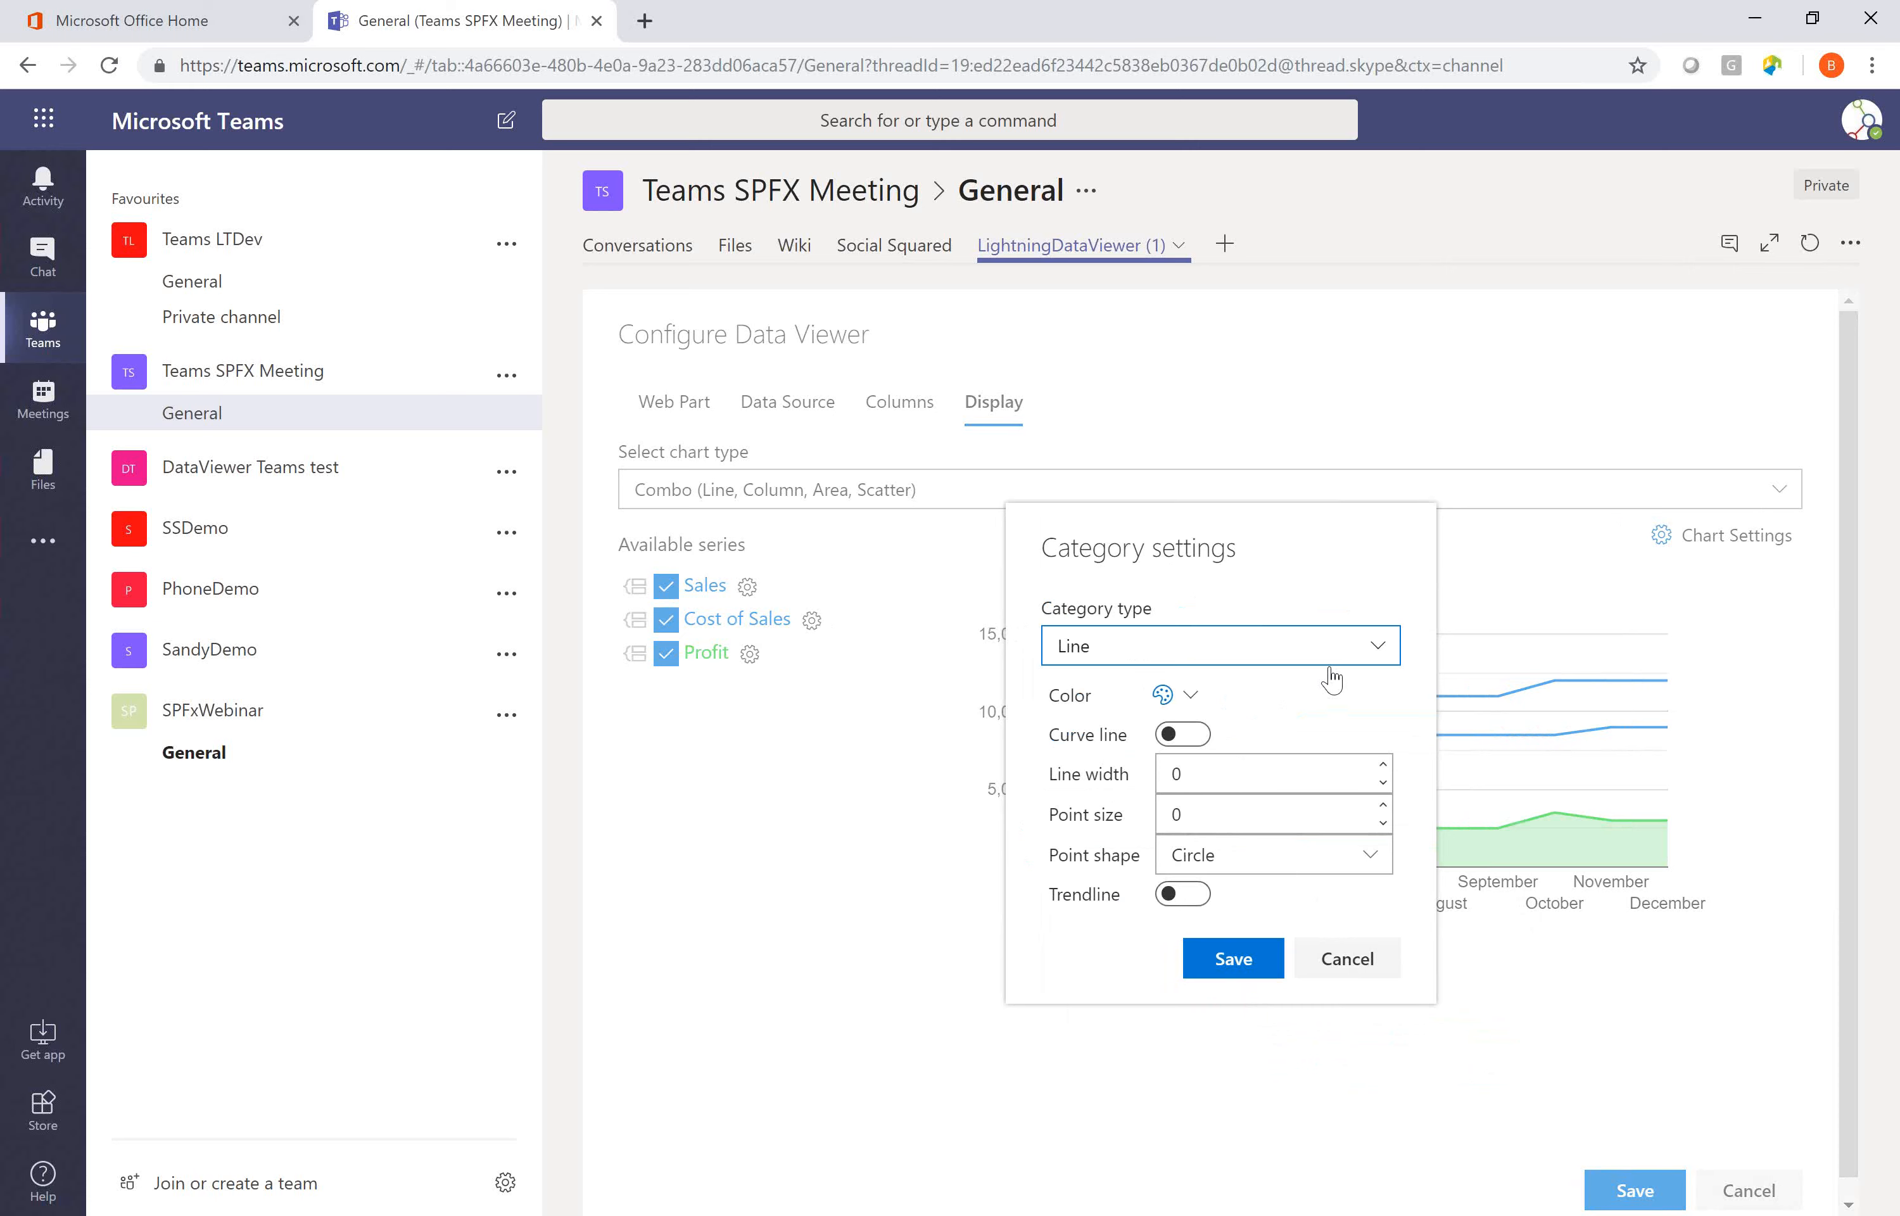
{"action": "left_click", "coordinate": [1245, 961]}
{"action": "left_click", "coordinate": [748, 587]}
{"action": "left_click", "coordinate": [1296, 664]}
{"action": "left_click", "coordinate": [1210, 737]}
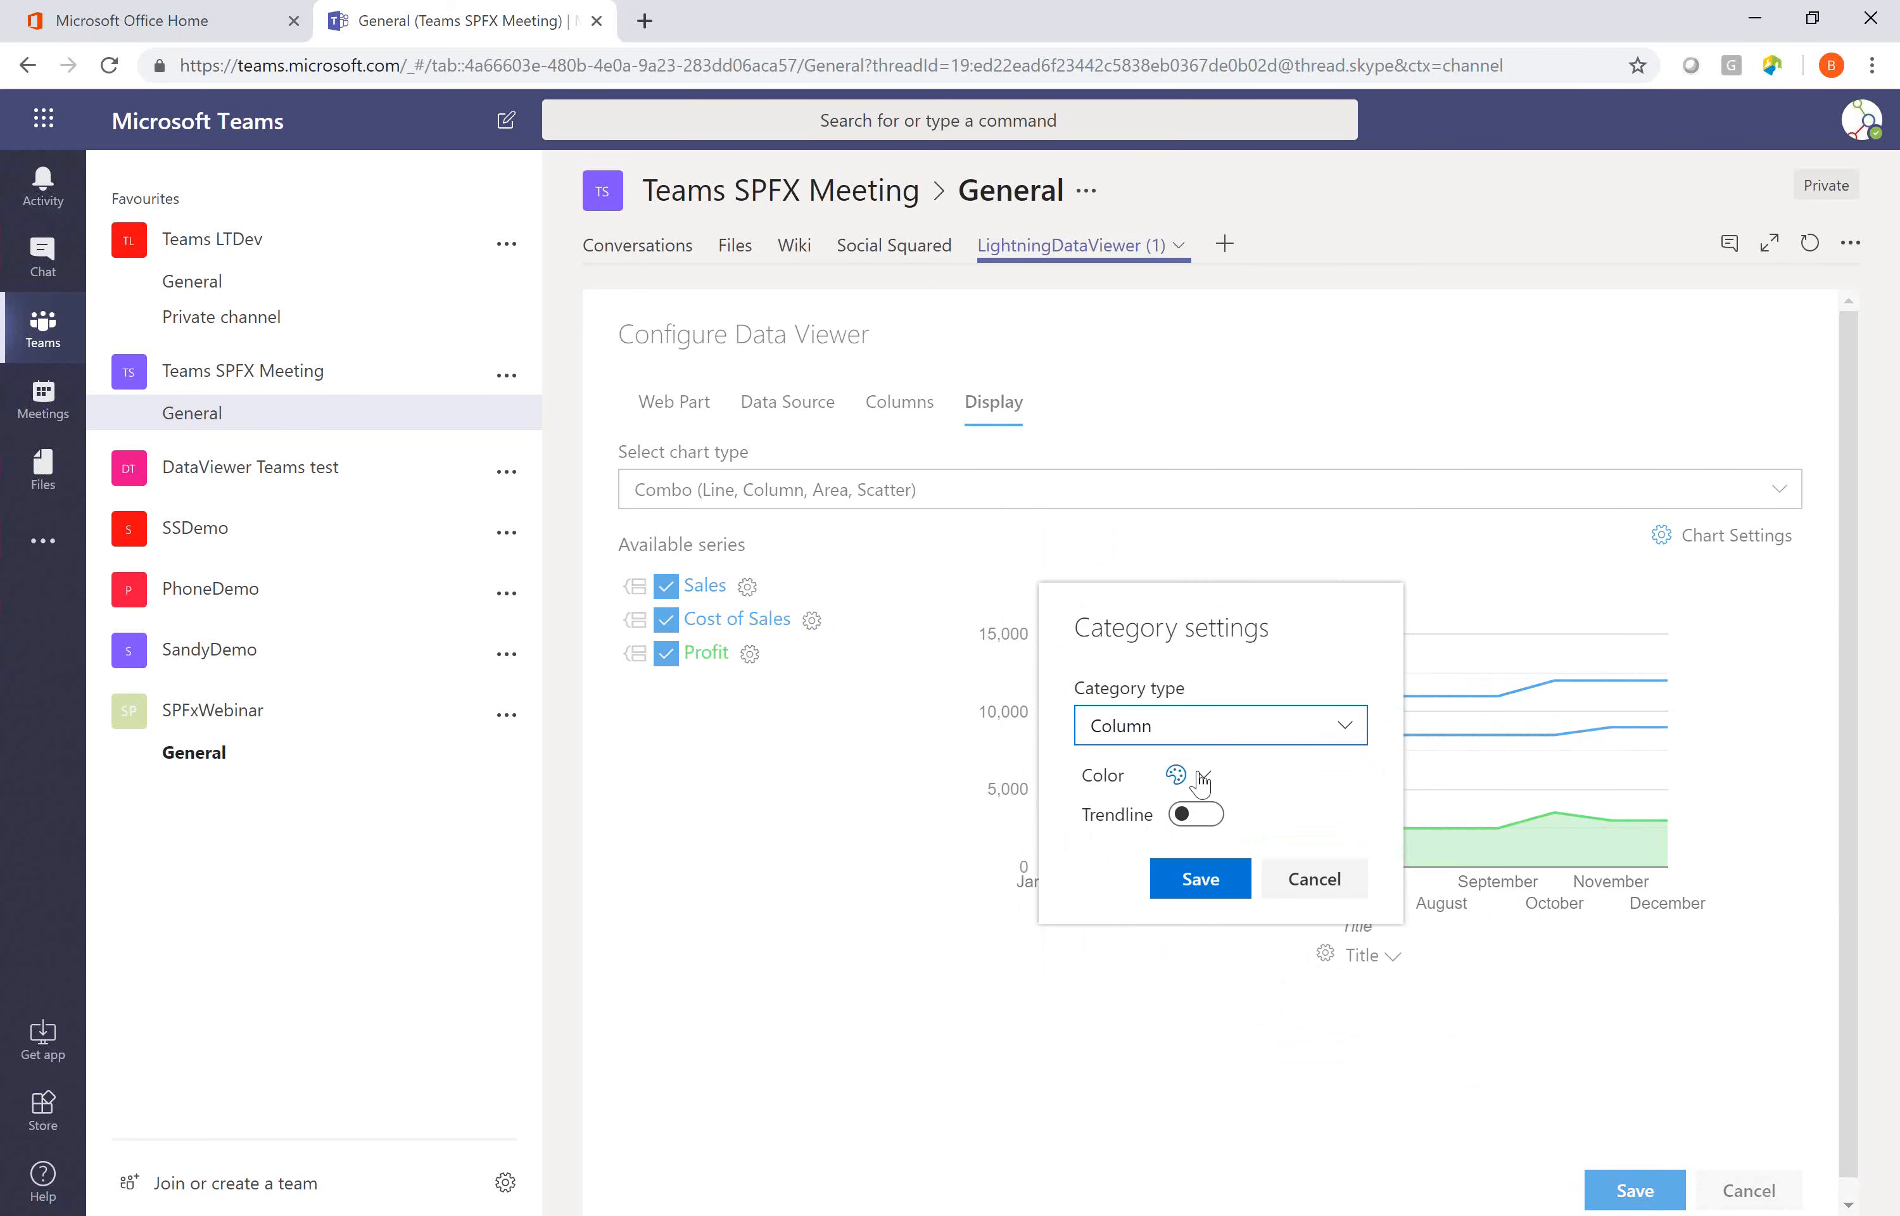
{"action": "left_click", "coordinate": [1201, 778]}
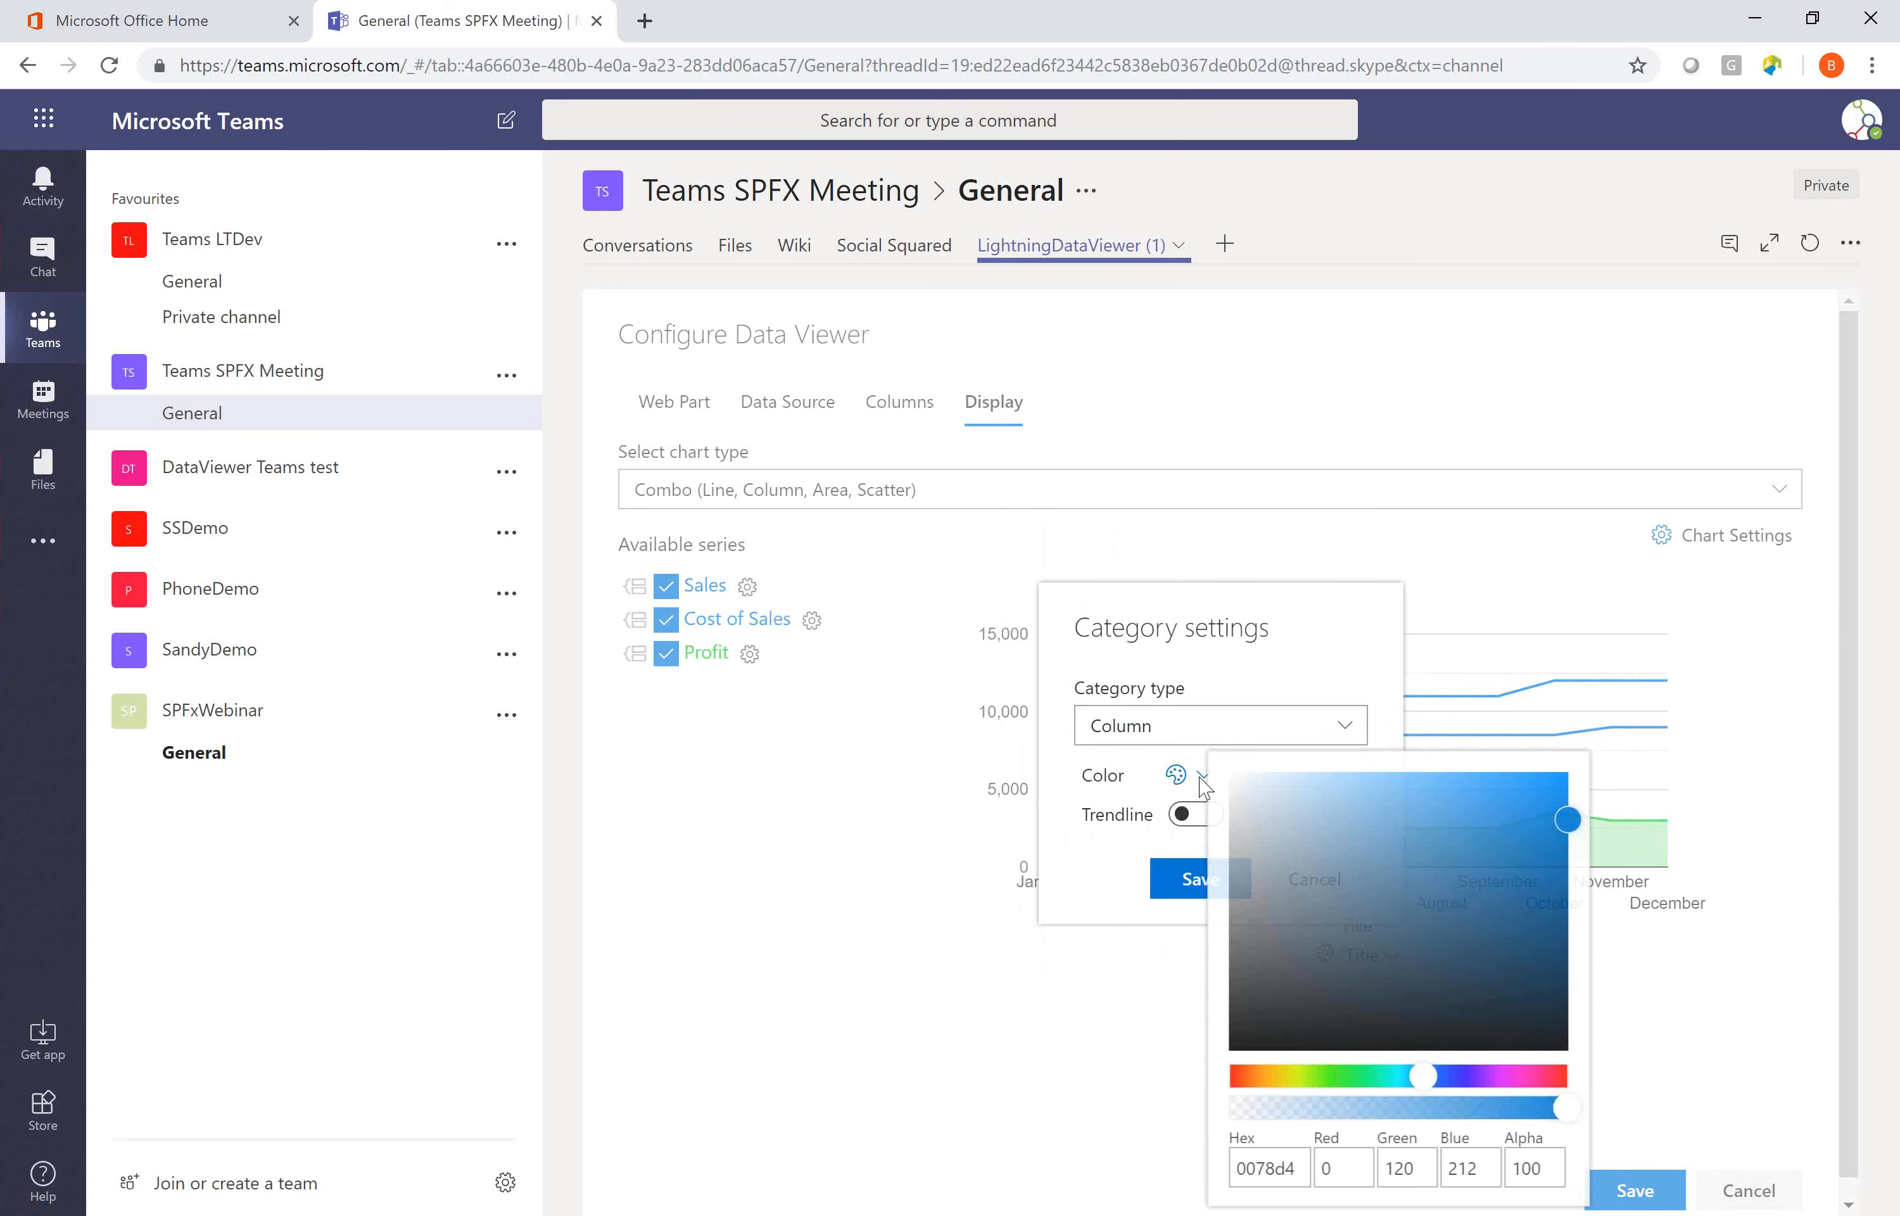
{"action": "left_click", "coordinate": [1501, 1076]}
{"action": "left_click", "coordinate": [1514, 790]}
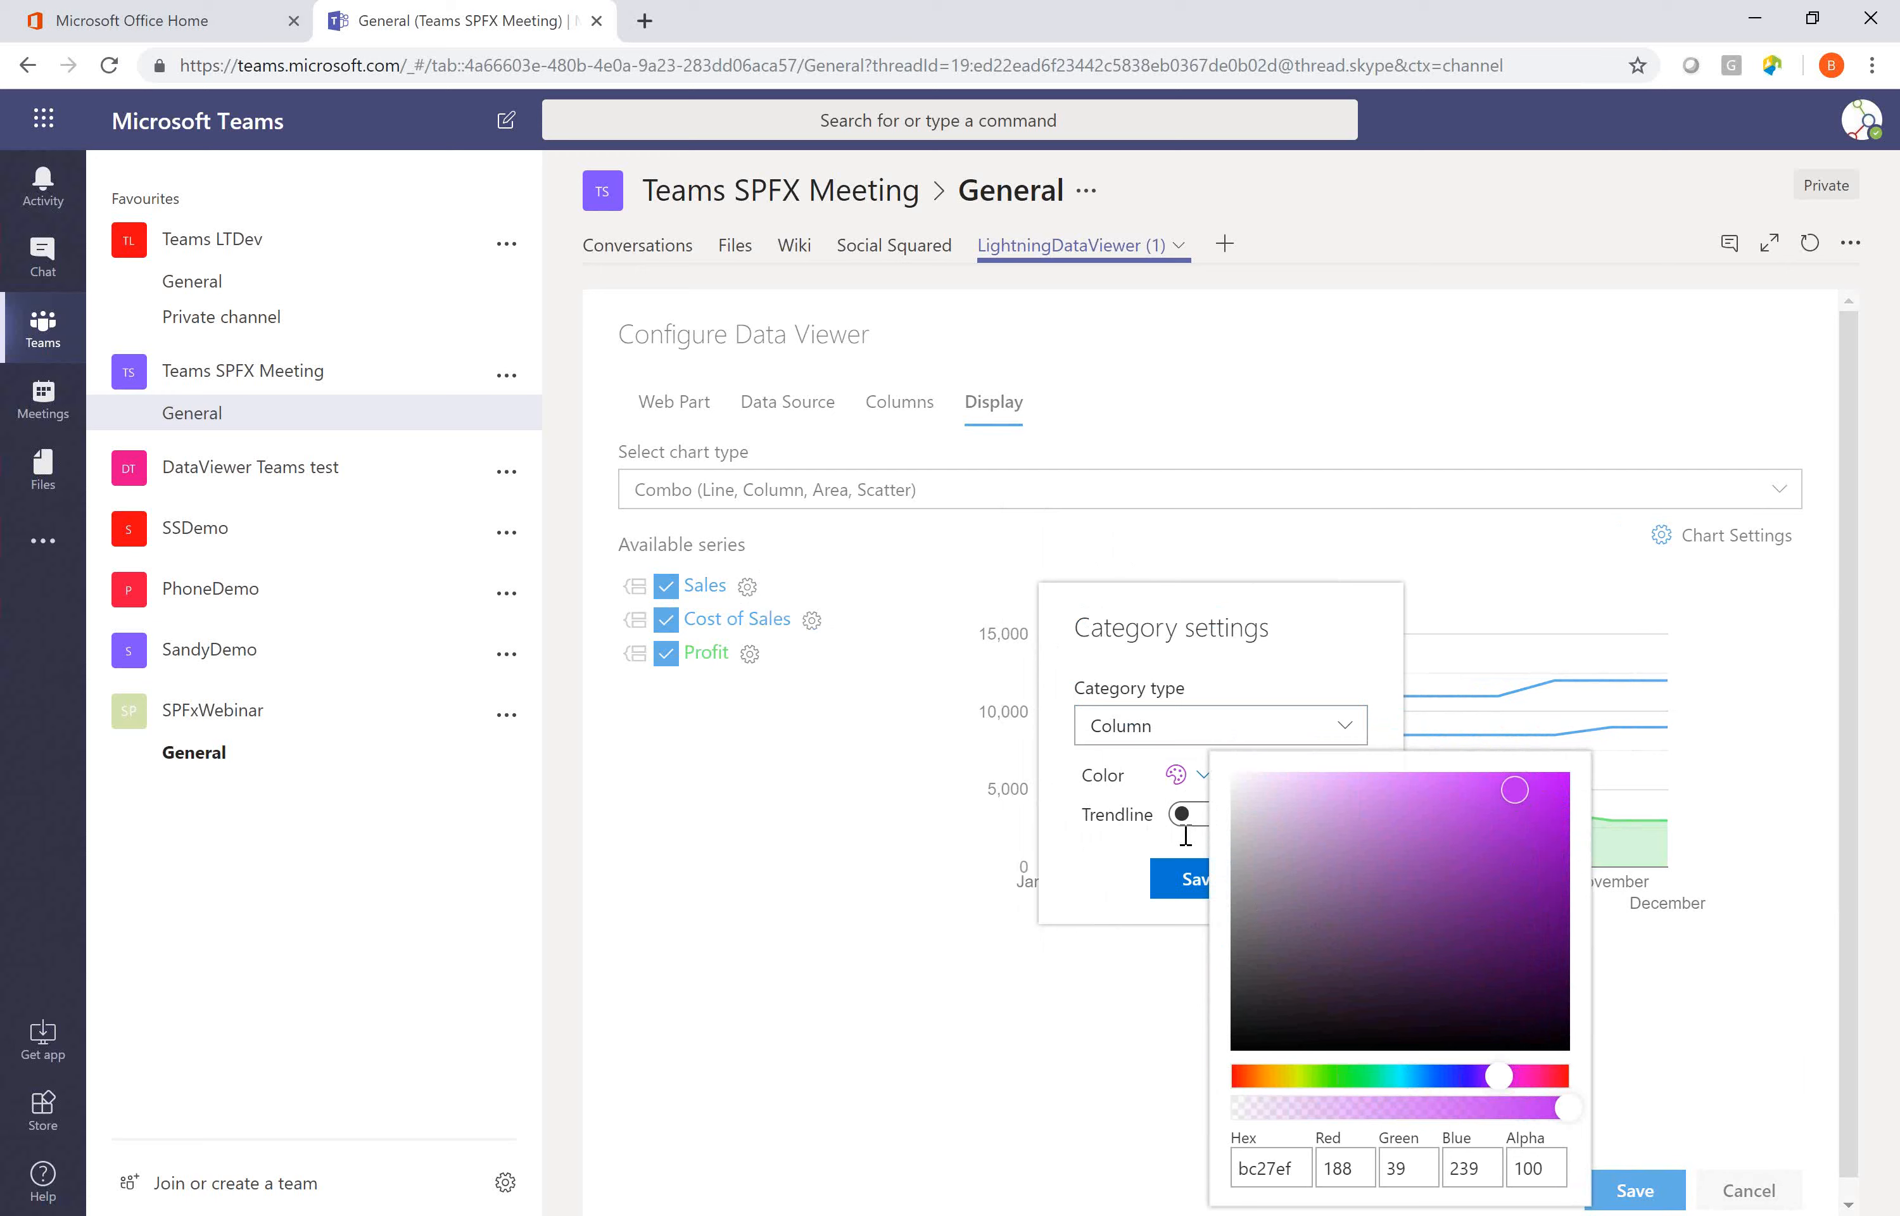
{"action": "left_click", "coordinate": [1092, 868]}
{"action": "left_click", "coordinate": [1170, 890]}
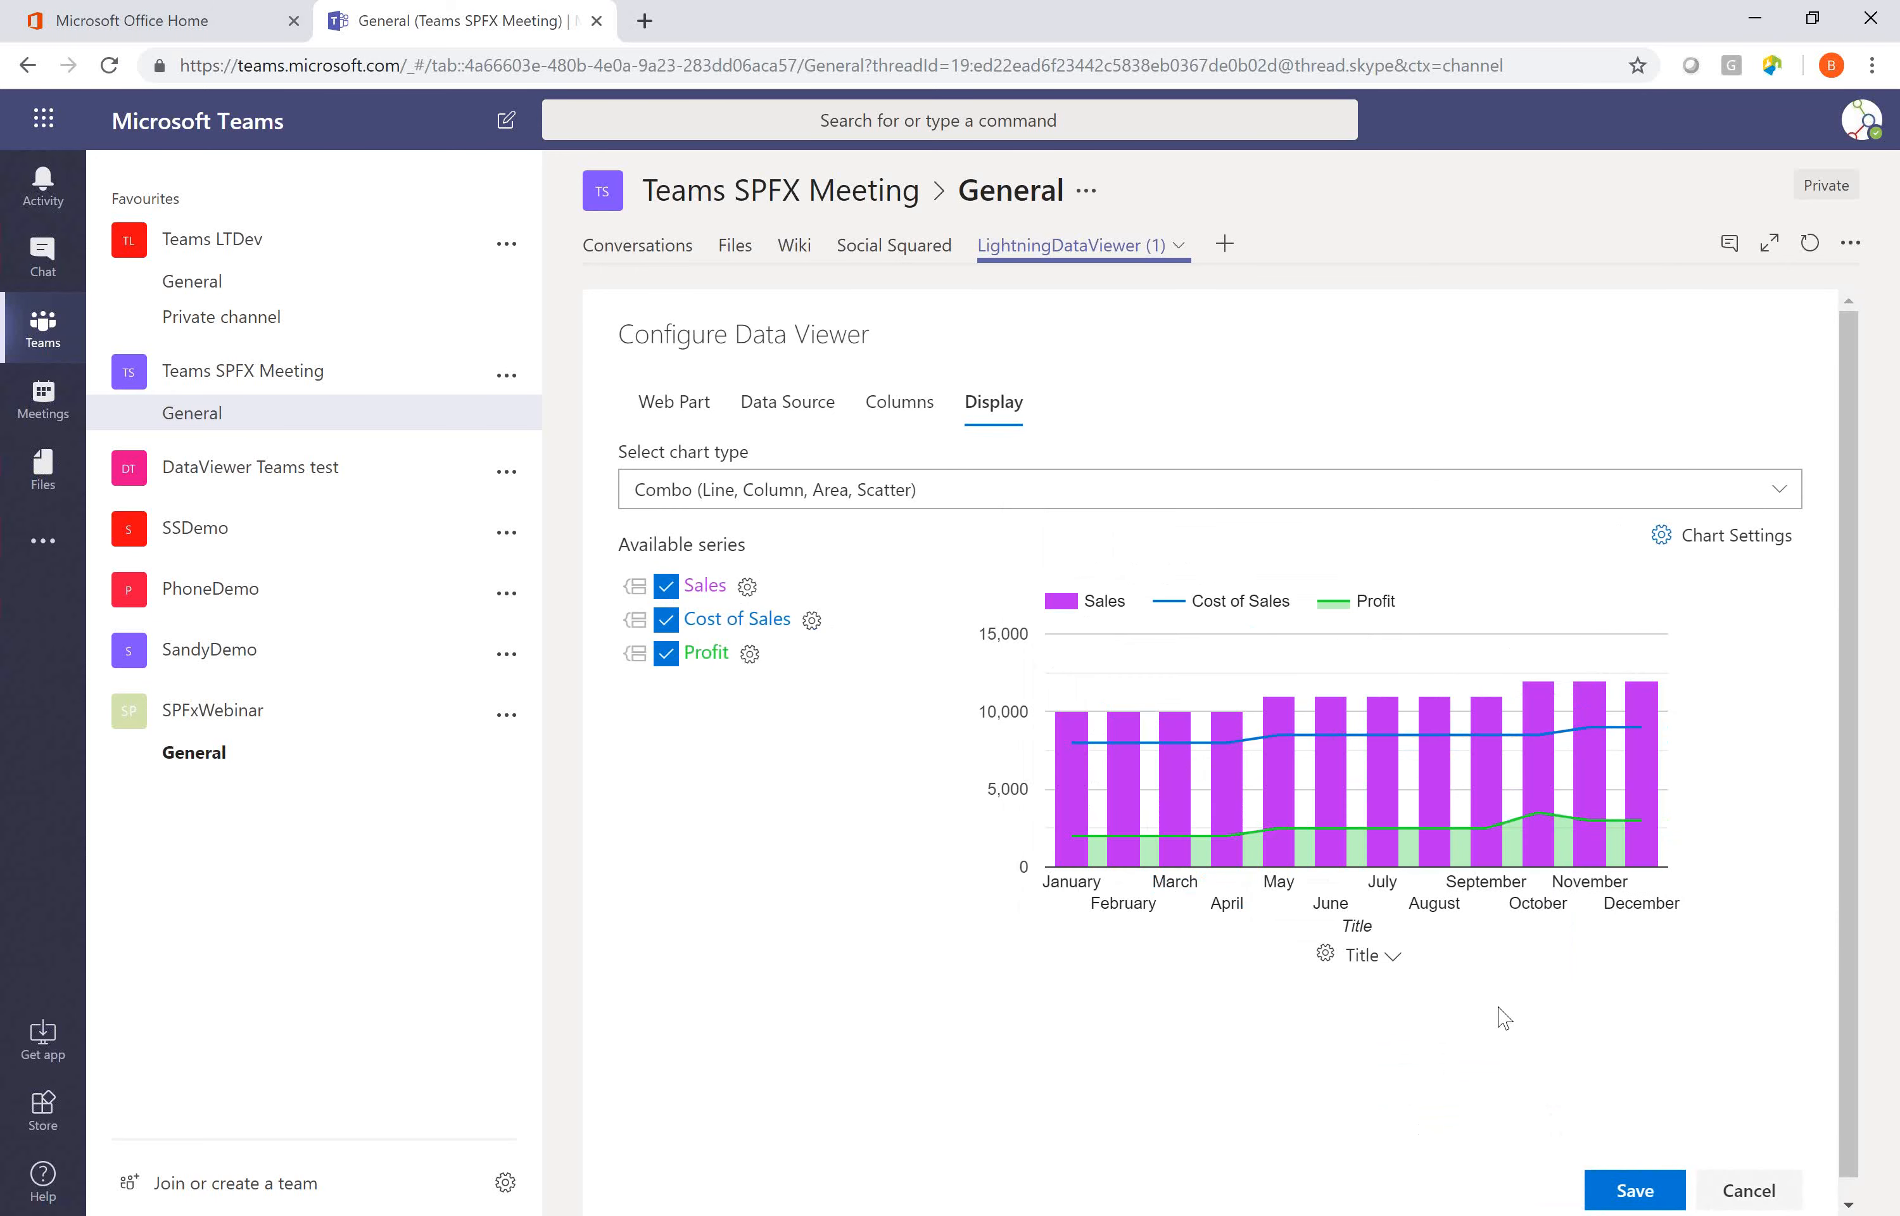
{"action": "left_click", "coordinate": [1596, 1188]}
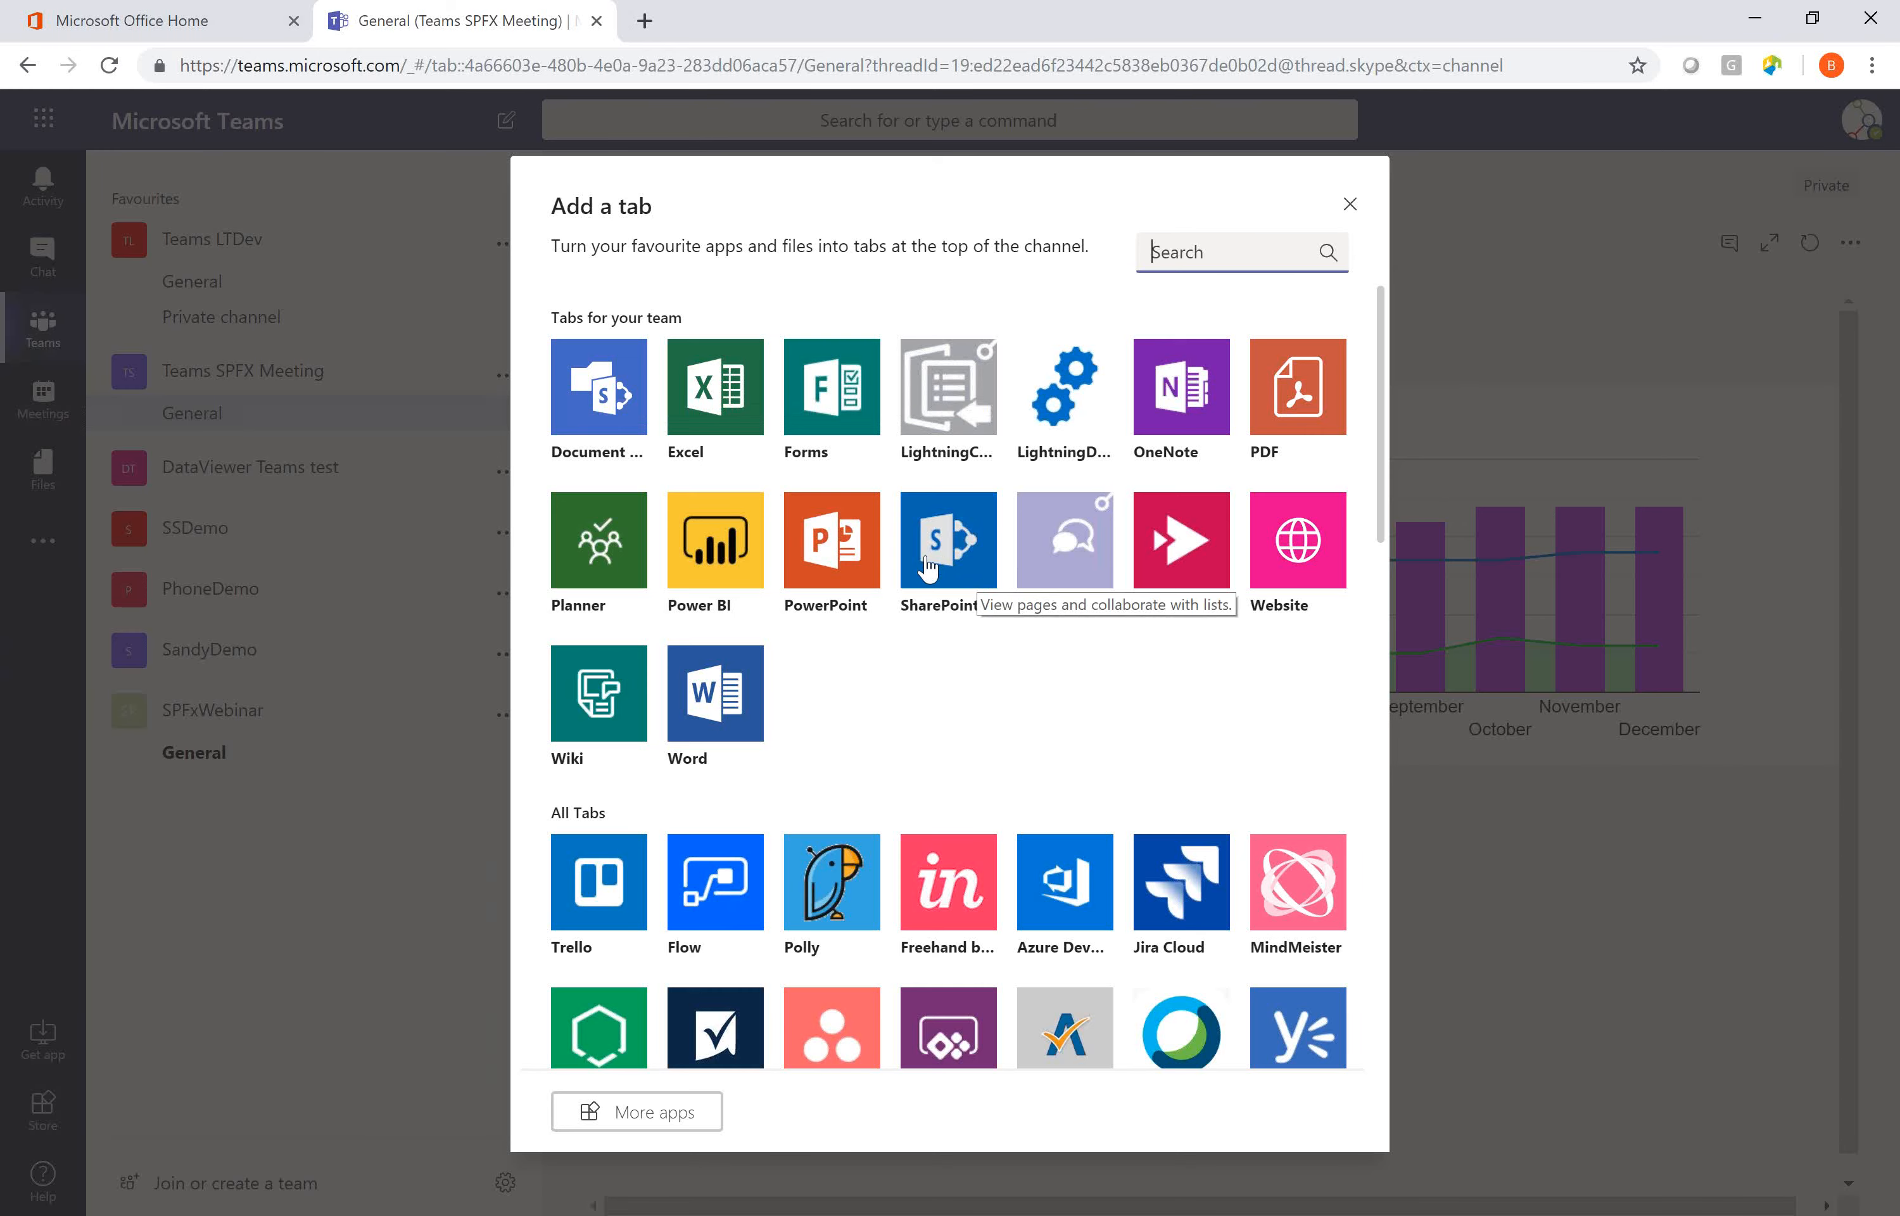
Start adding a LightningConductor tab to the General channel and open the Default view's quick configuration
{"action": "left_click", "coordinate": [946, 399]}
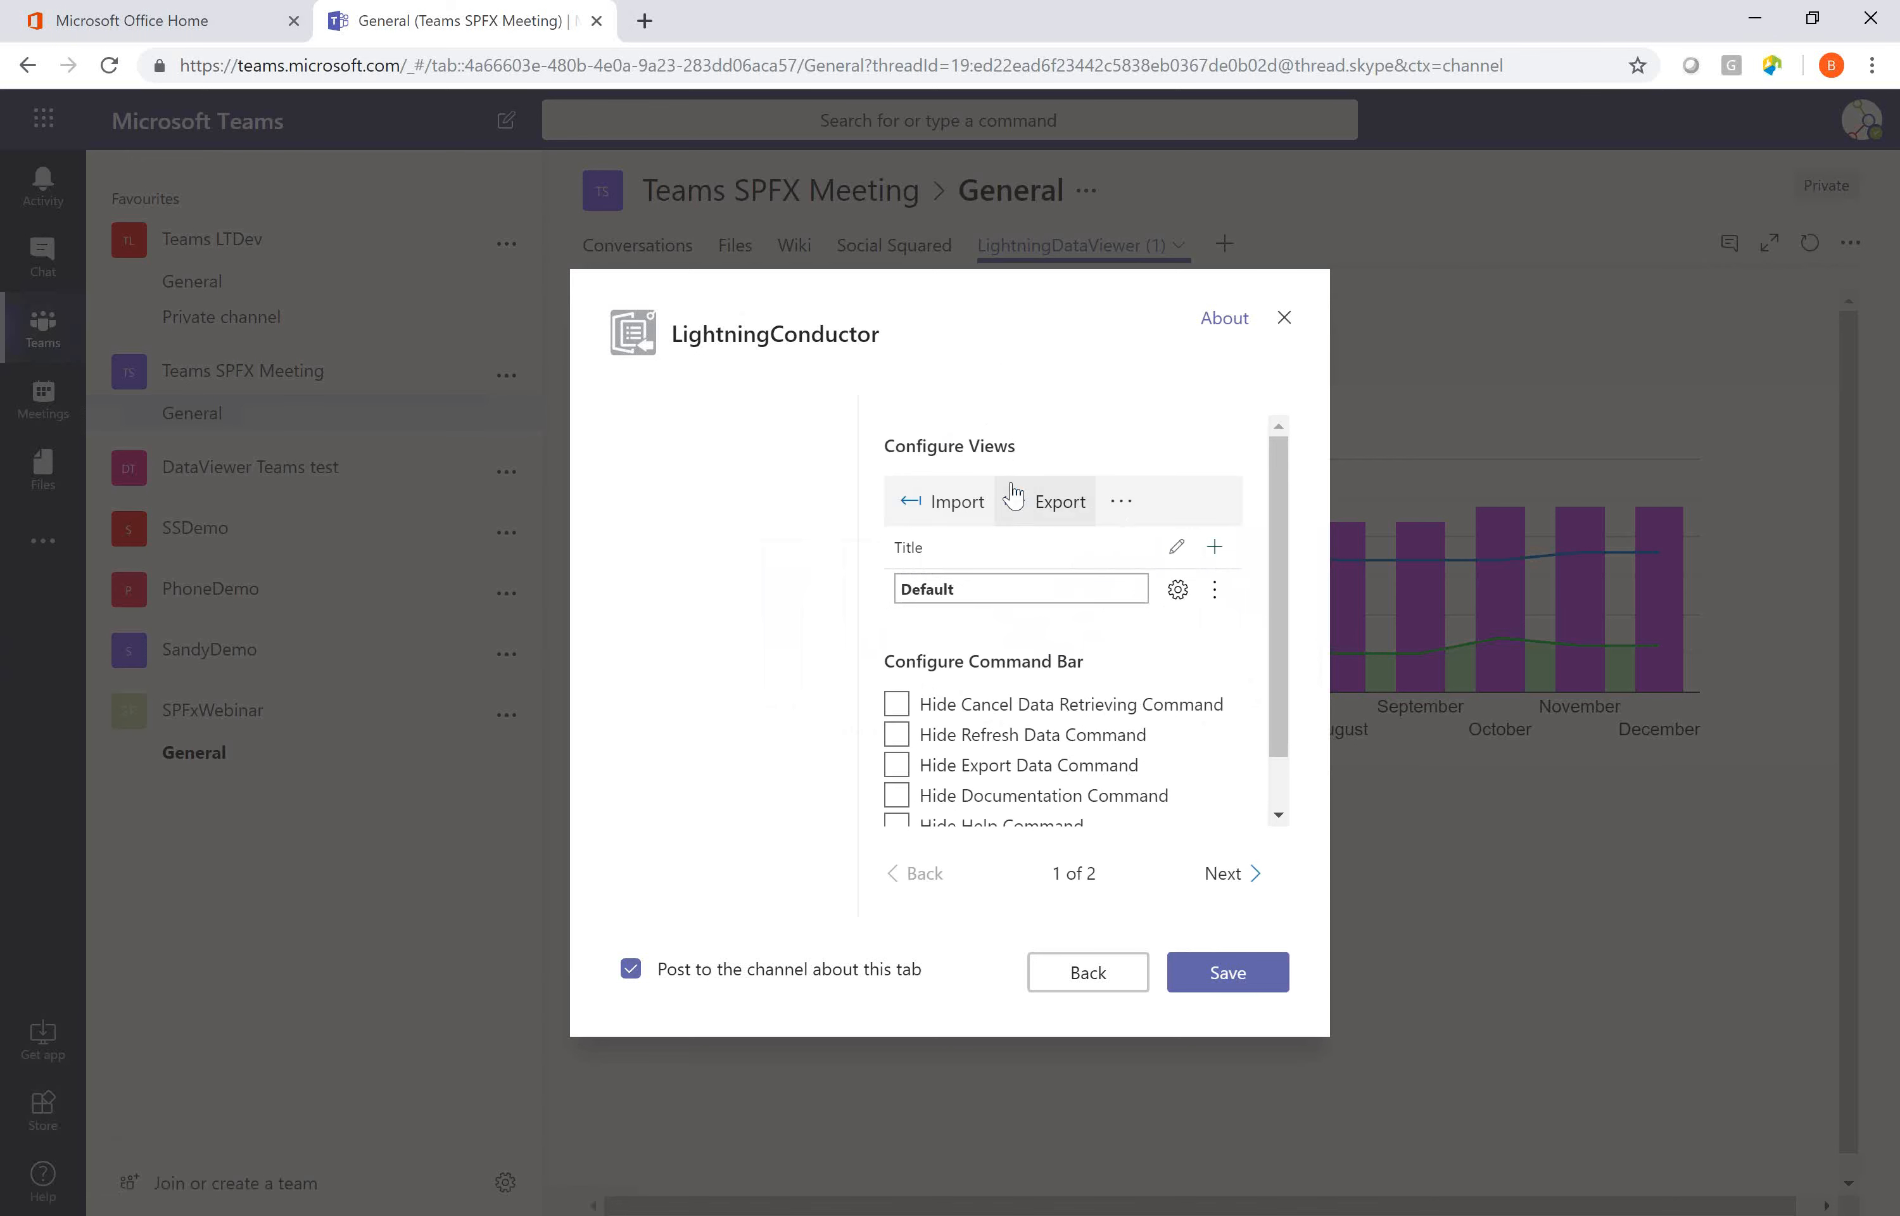
{"action": "left_click", "coordinate": [943, 706]}
{"action": "left_click", "coordinate": [941, 704]}
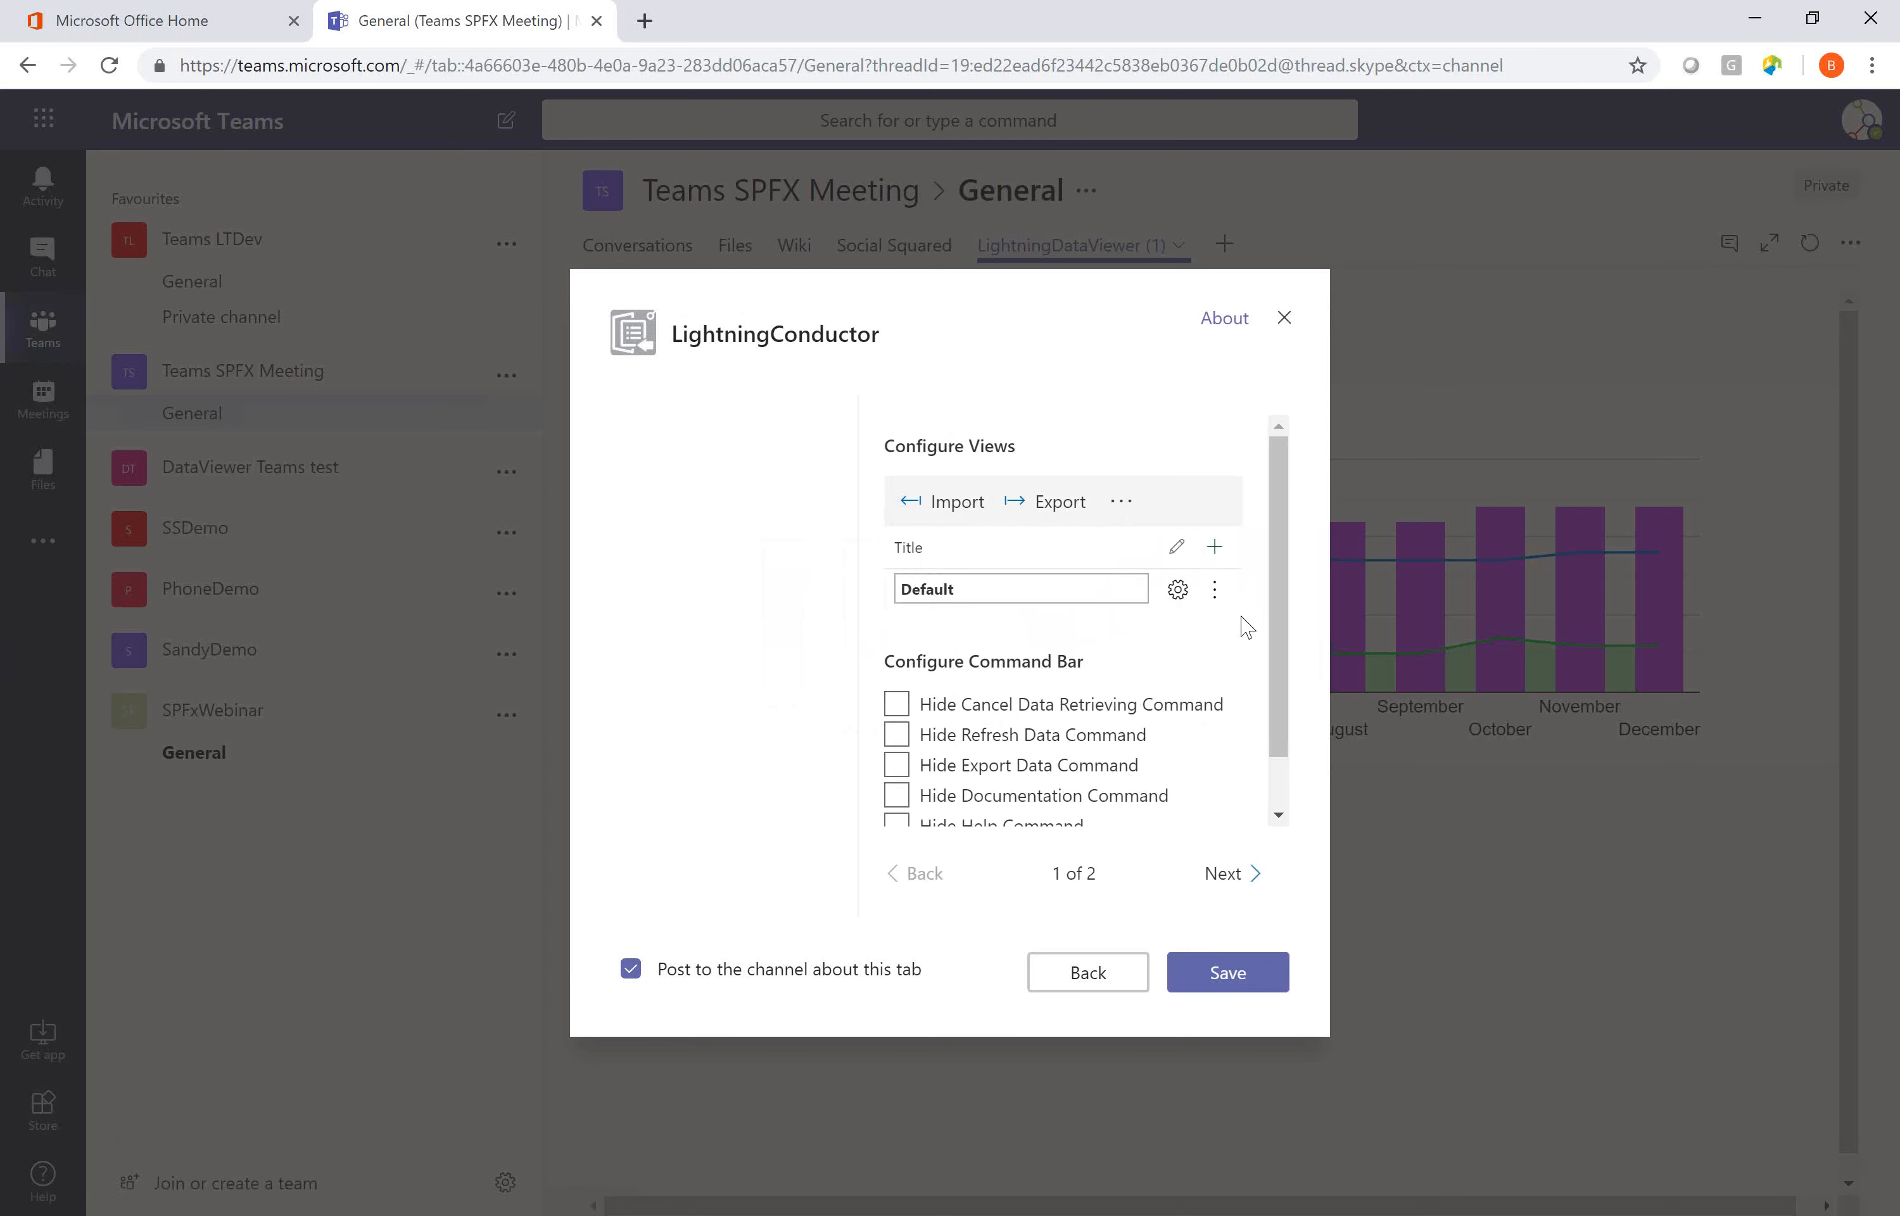
{"action": "left_click", "coordinate": [1178, 589]}
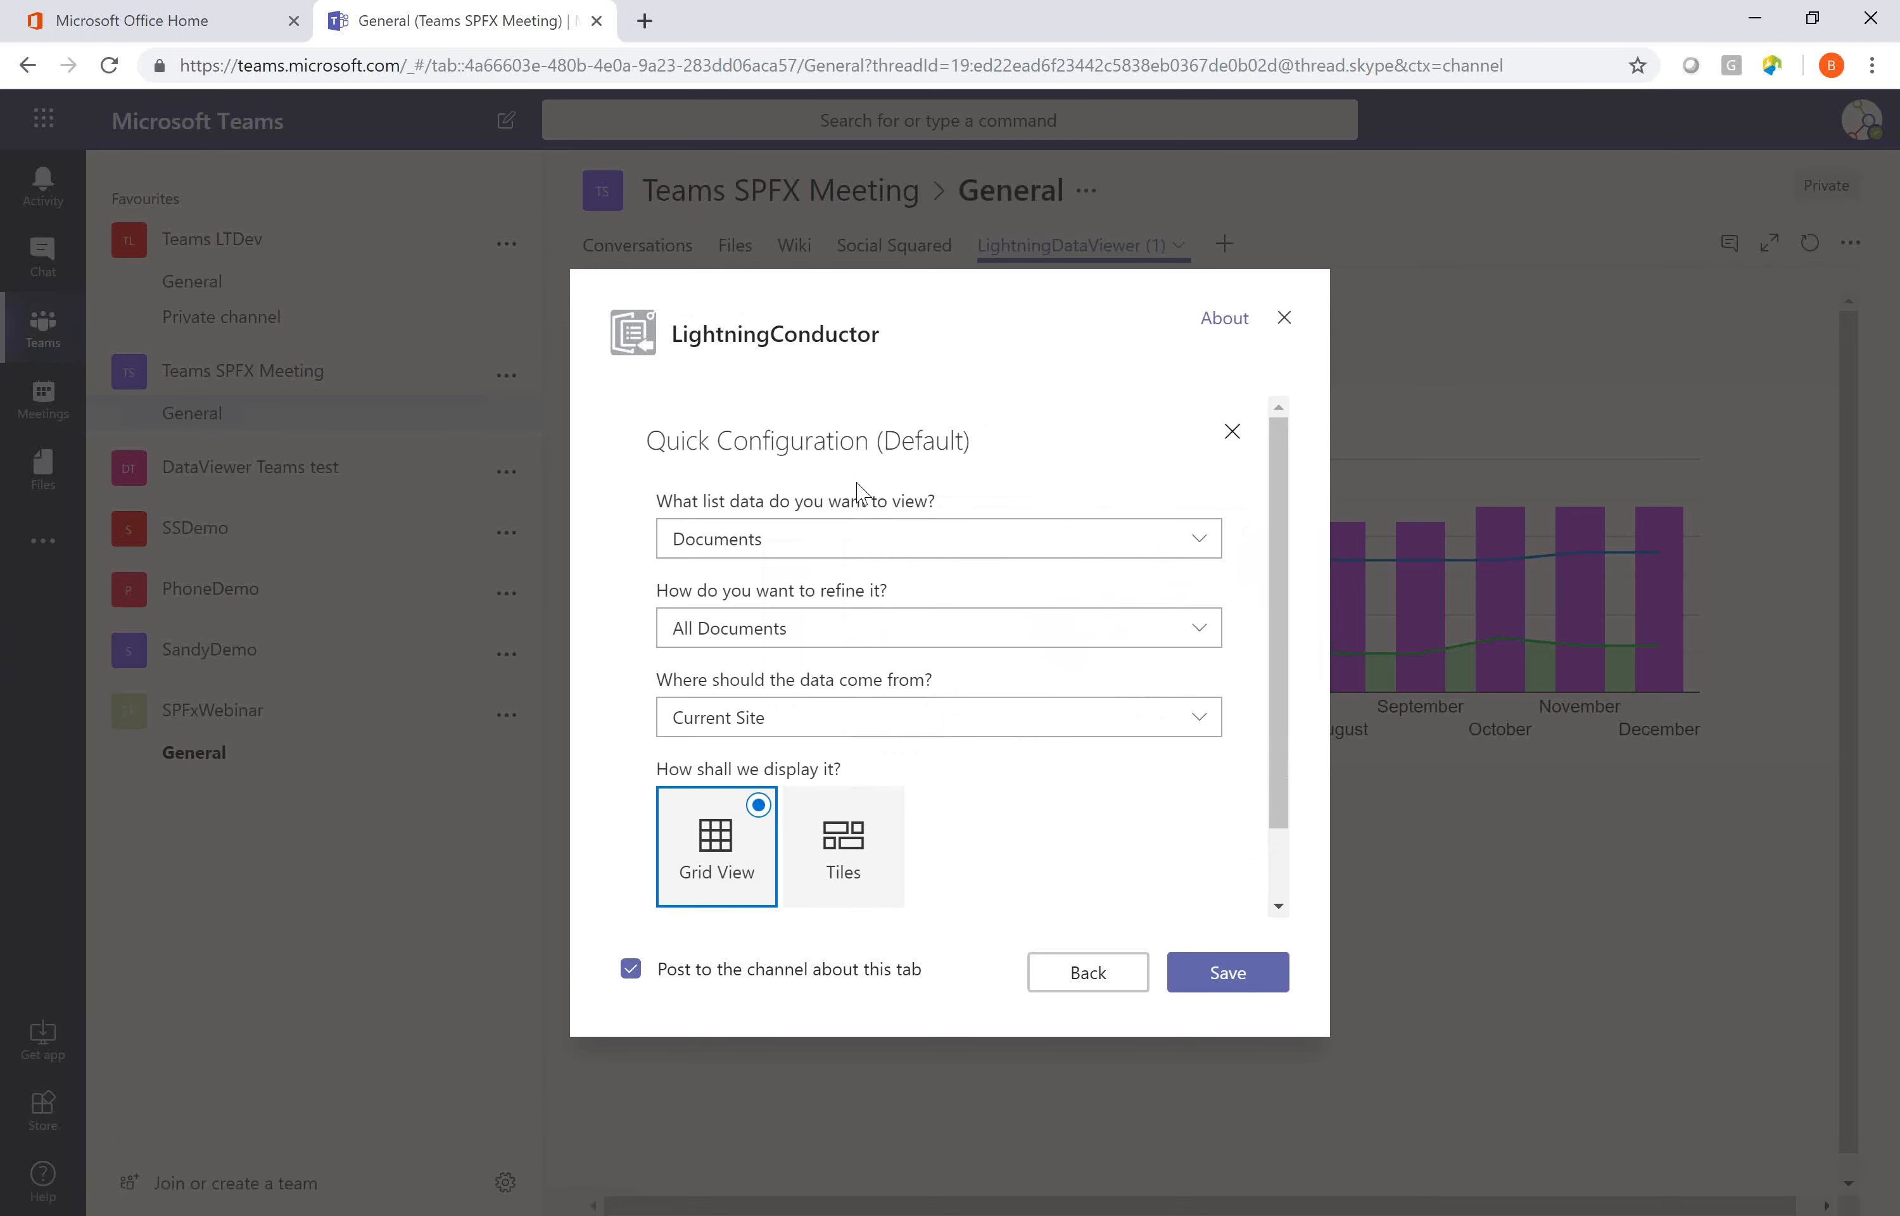
Configure the Default view to show All Tasks from the Current Tenant in Grid View, and save the new tab
{"action": "left_click", "coordinate": [834, 544]}
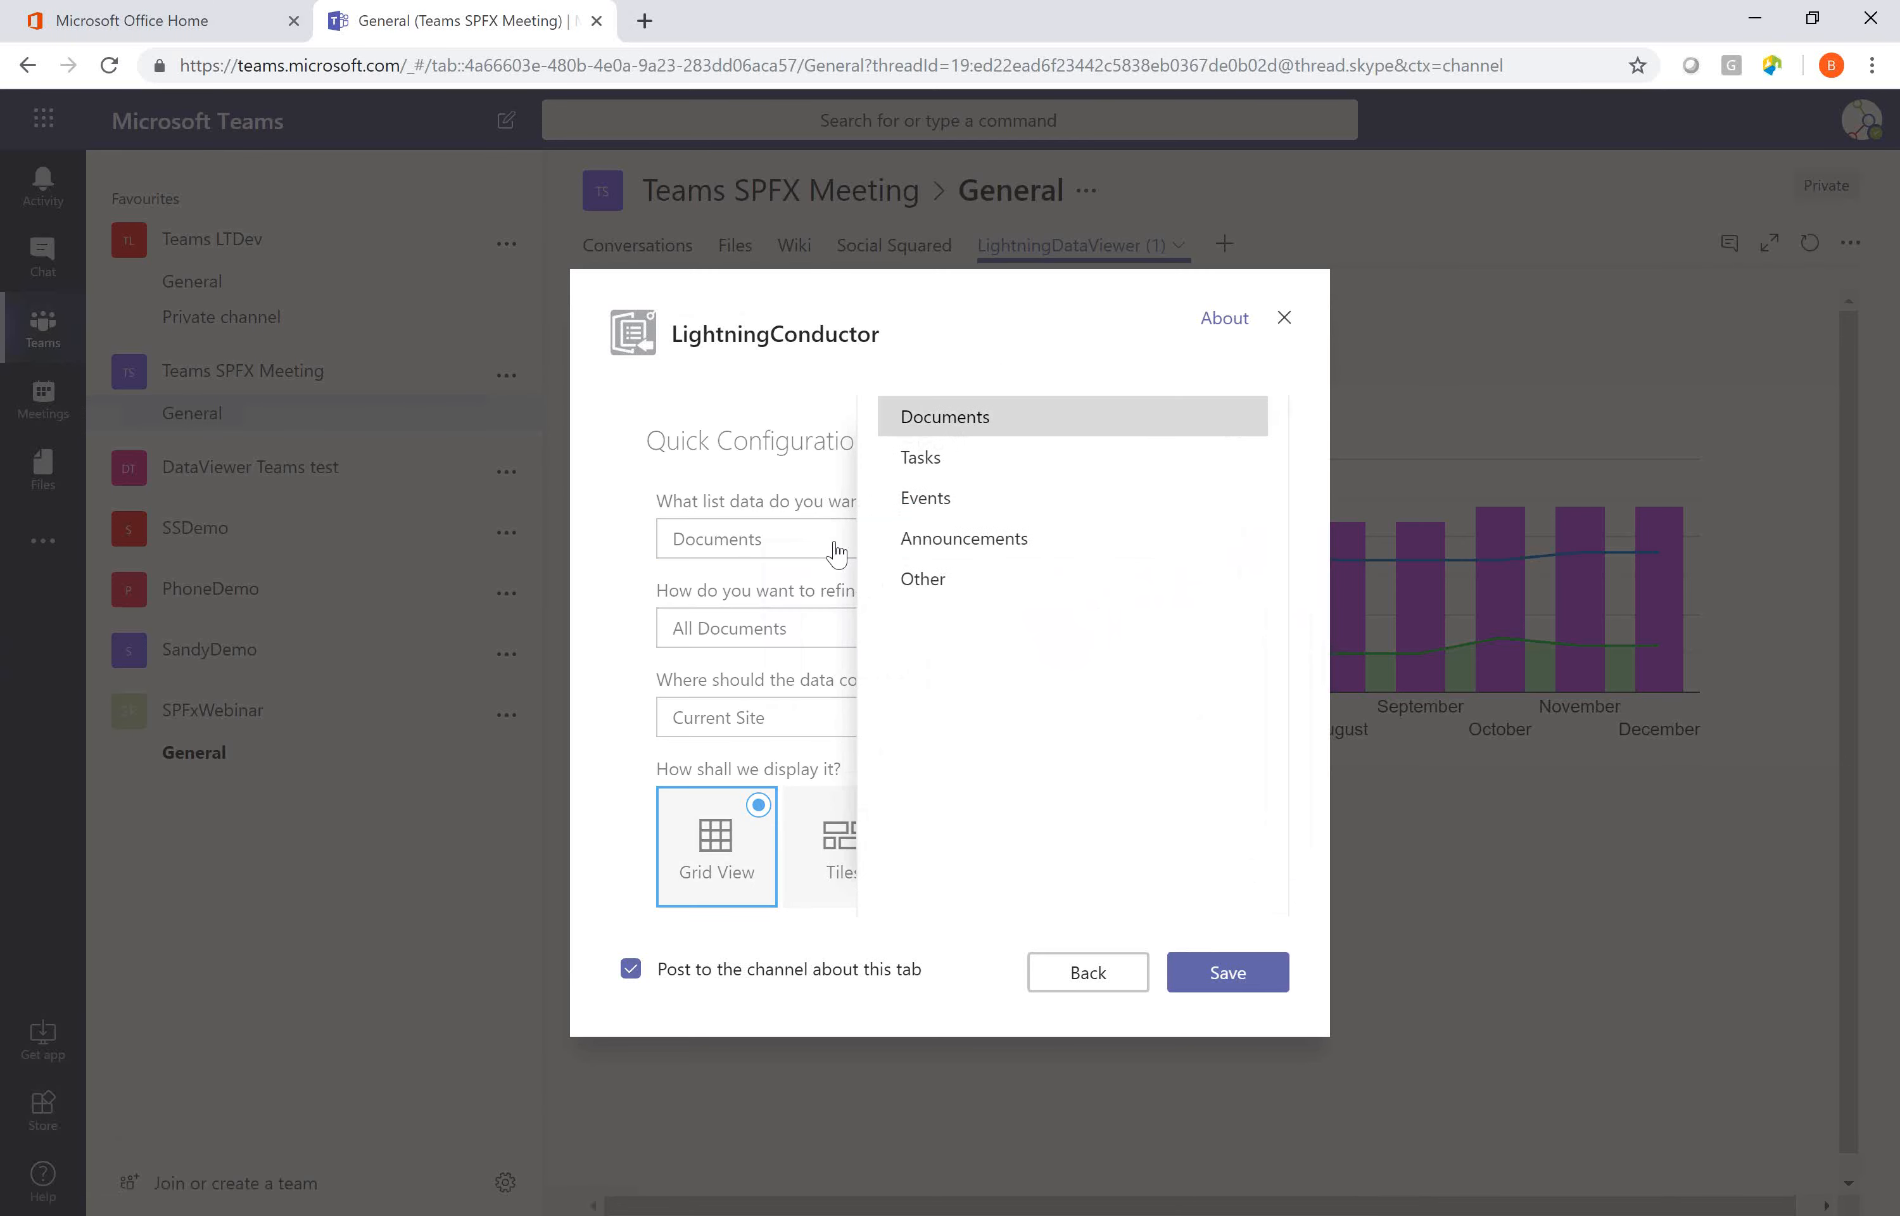
{"action": "left_click", "coordinate": [953, 463]}
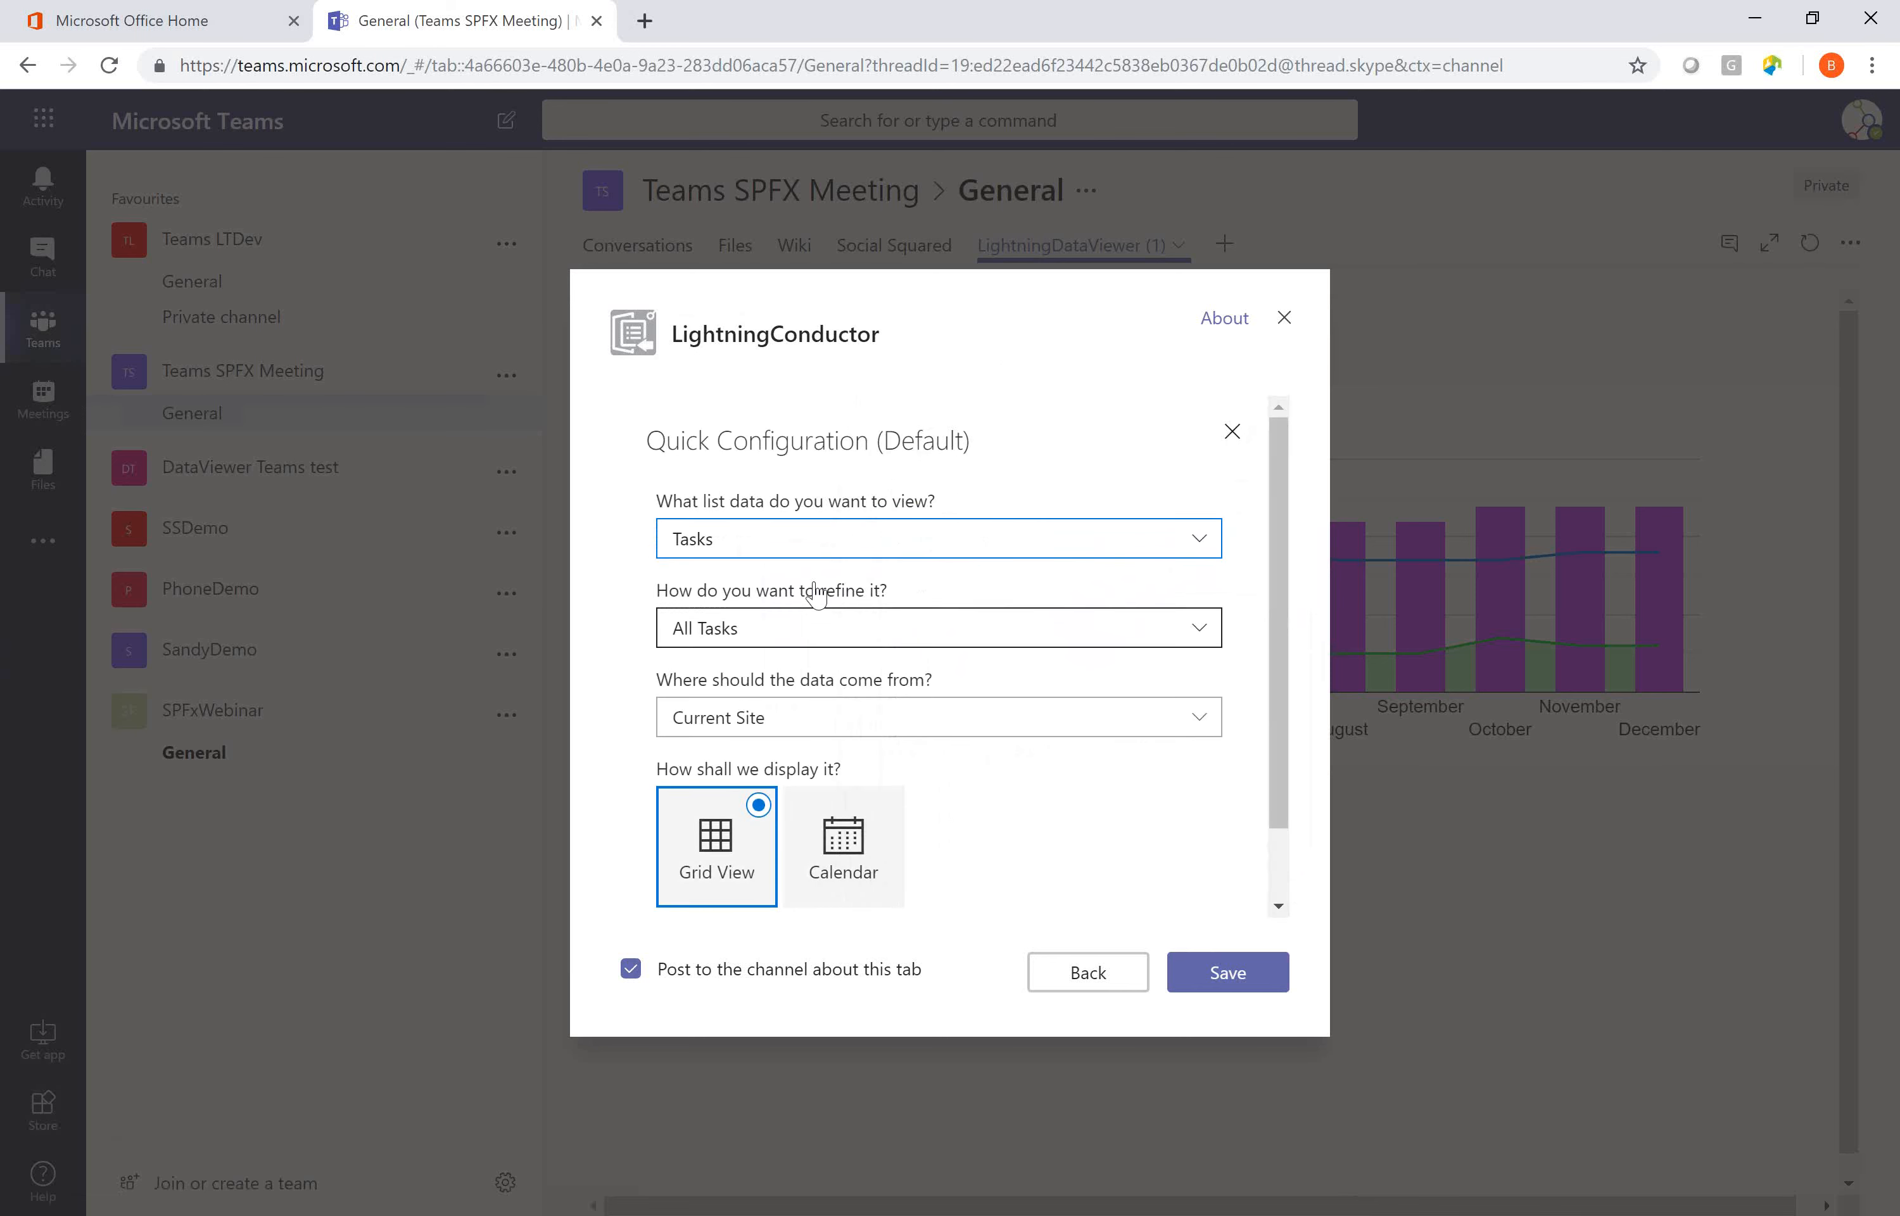
{"action": "left_click", "coordinate": [805, 638]}
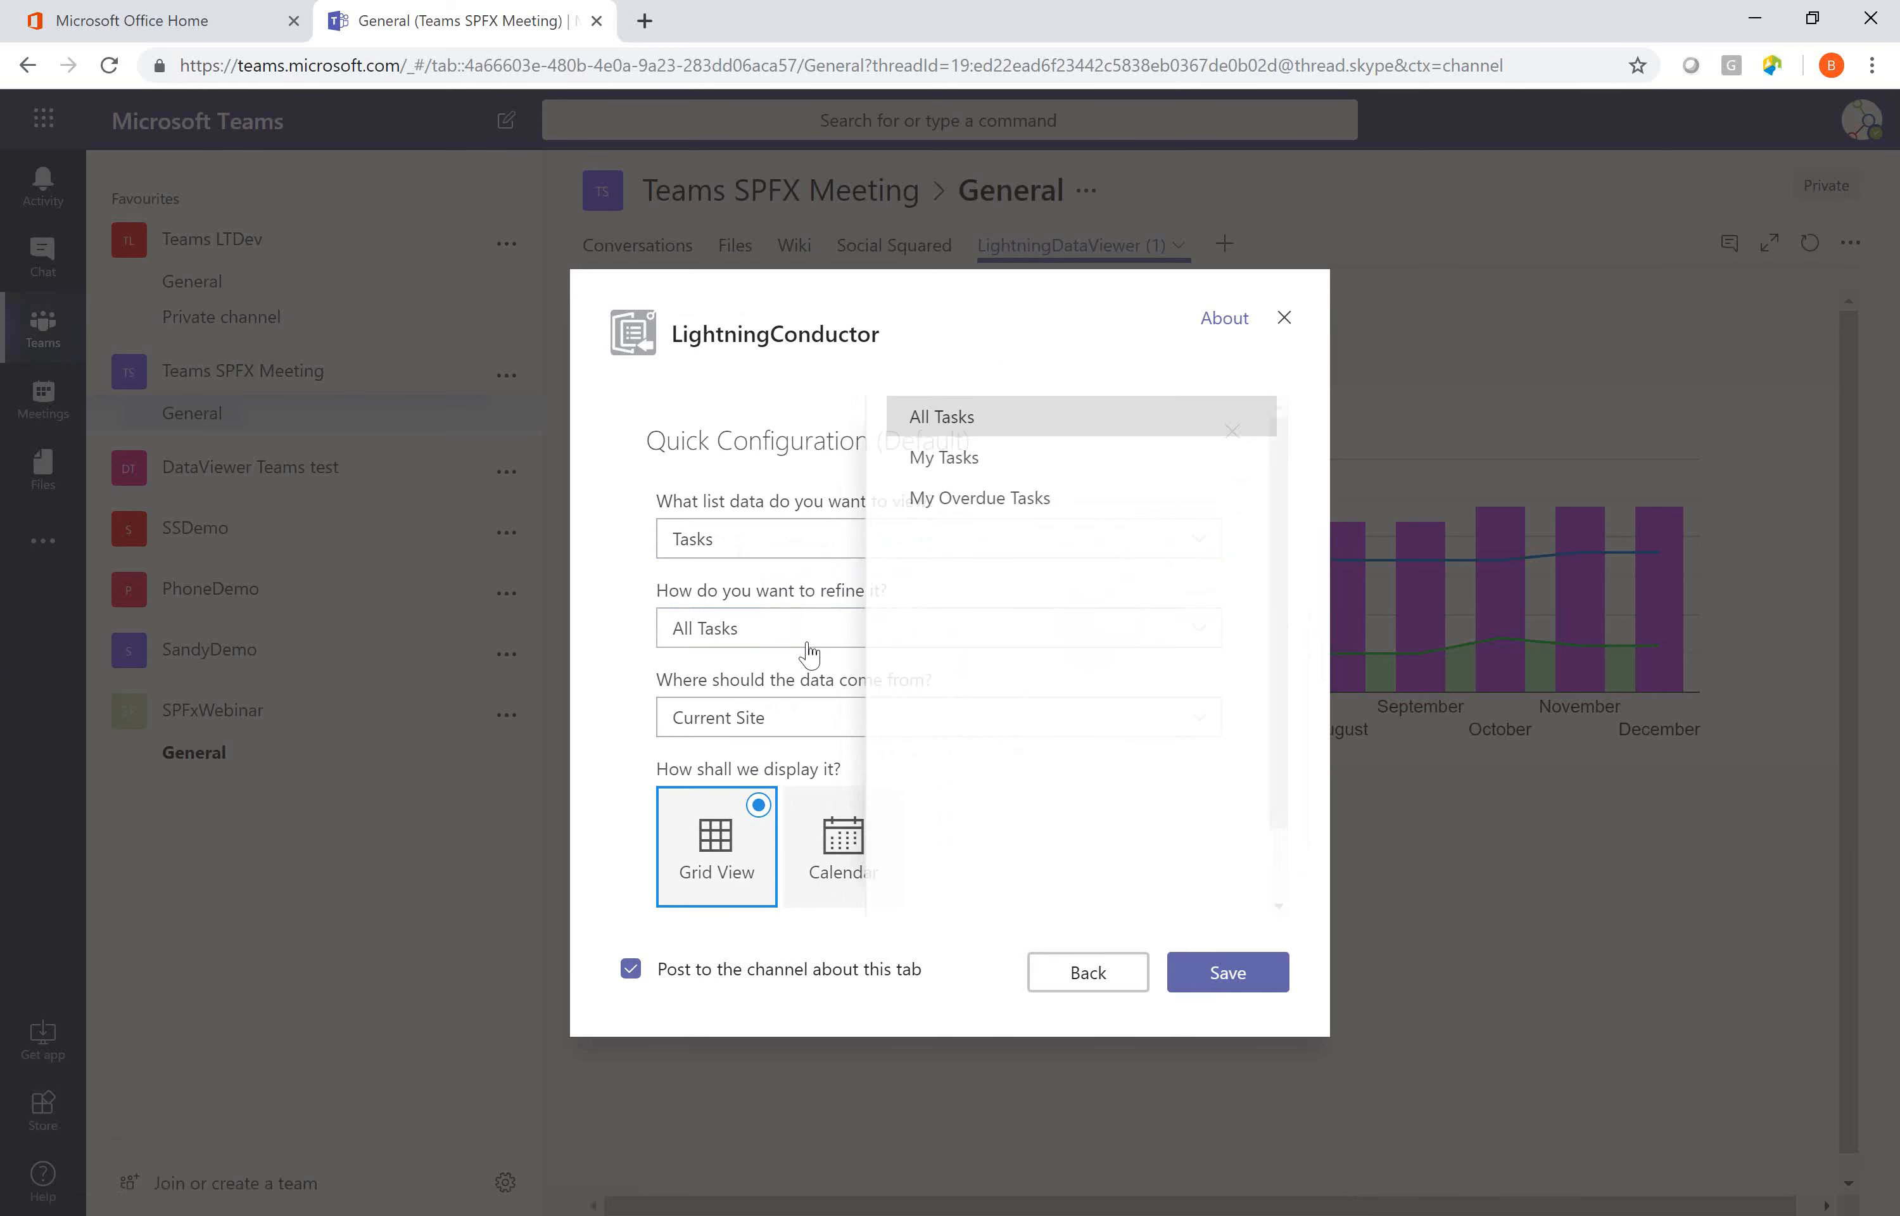
{"action": "left_click", "coordinate": [938, 432]}
{"action": "left_click", "coordinate": [930, 717]}
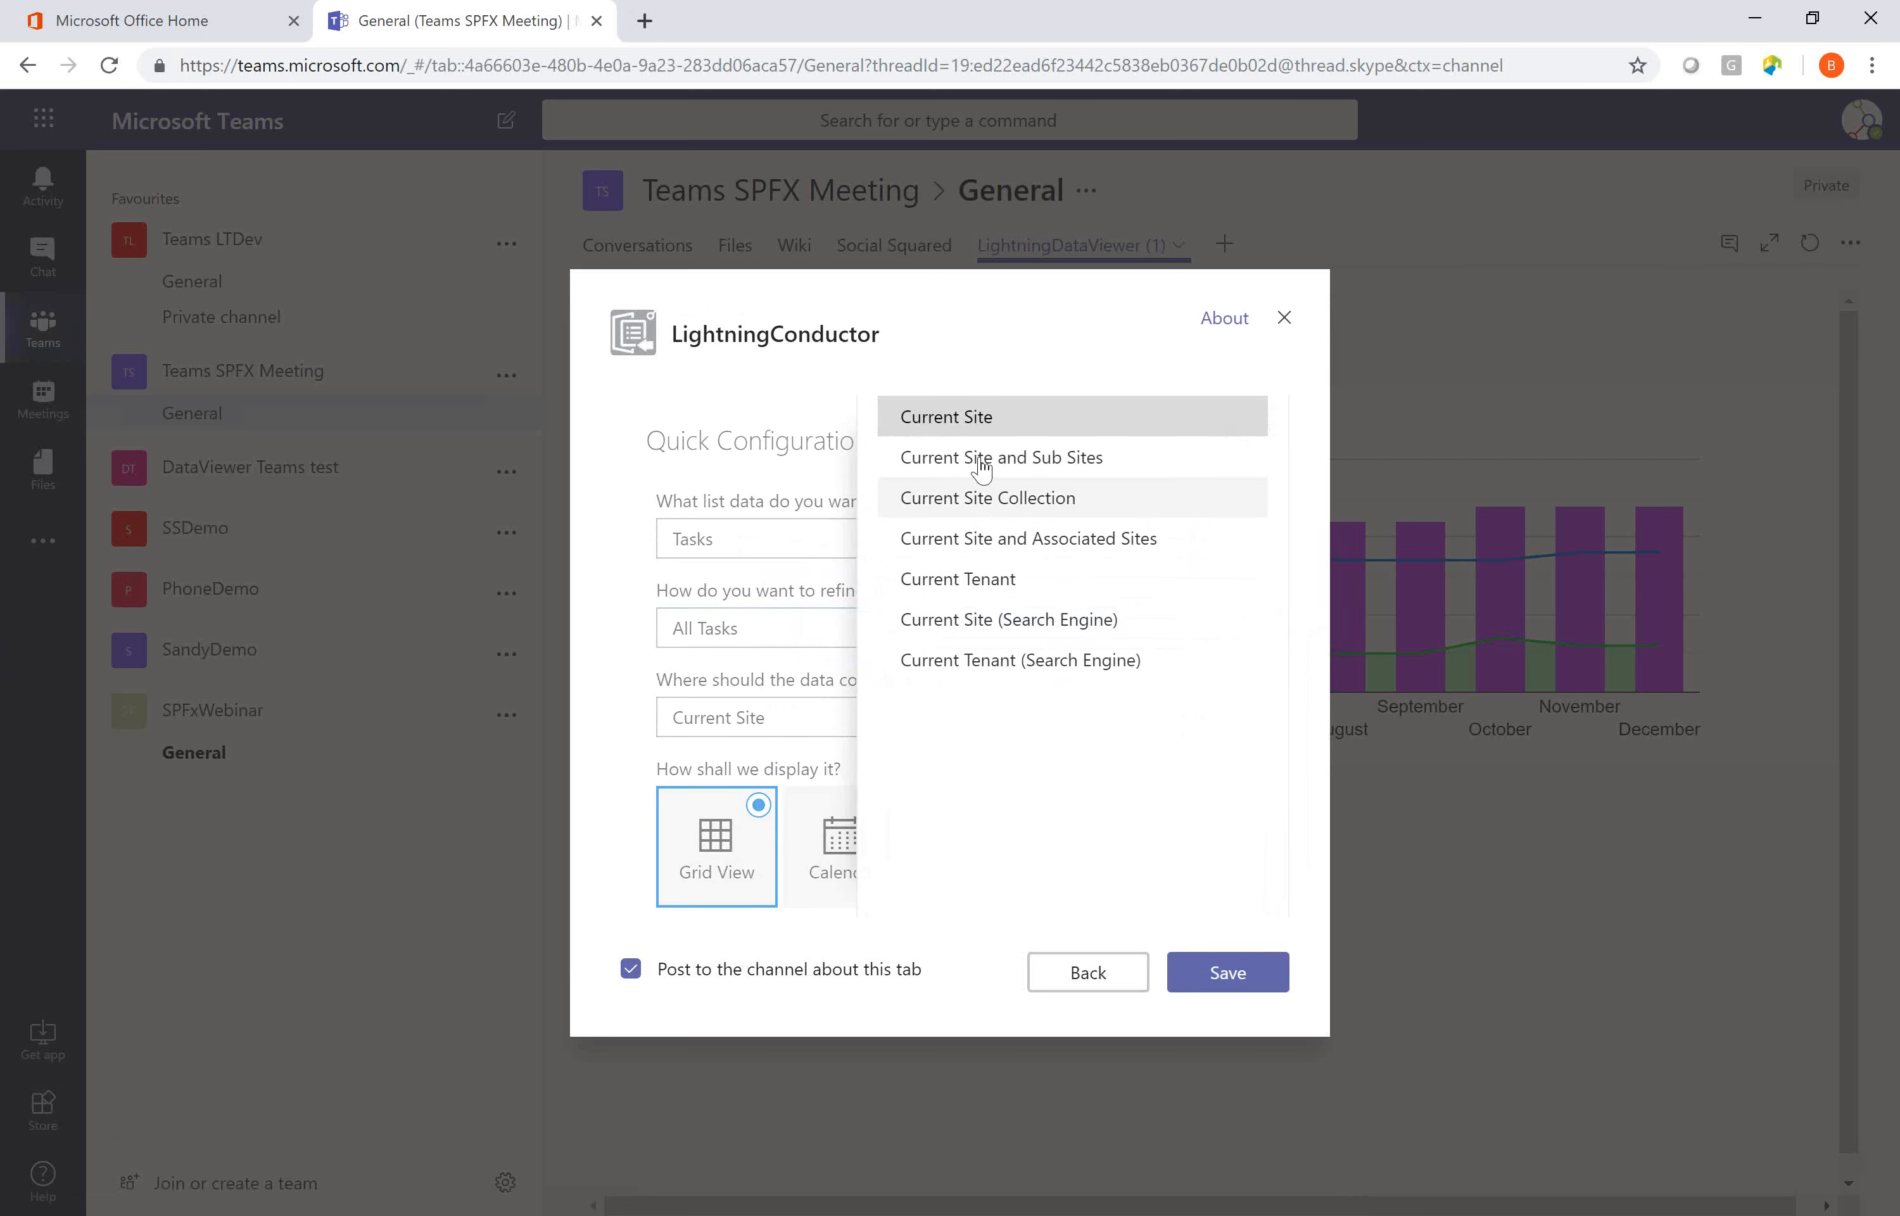
{"action": "left_click", "coordinate": [994, 580]}
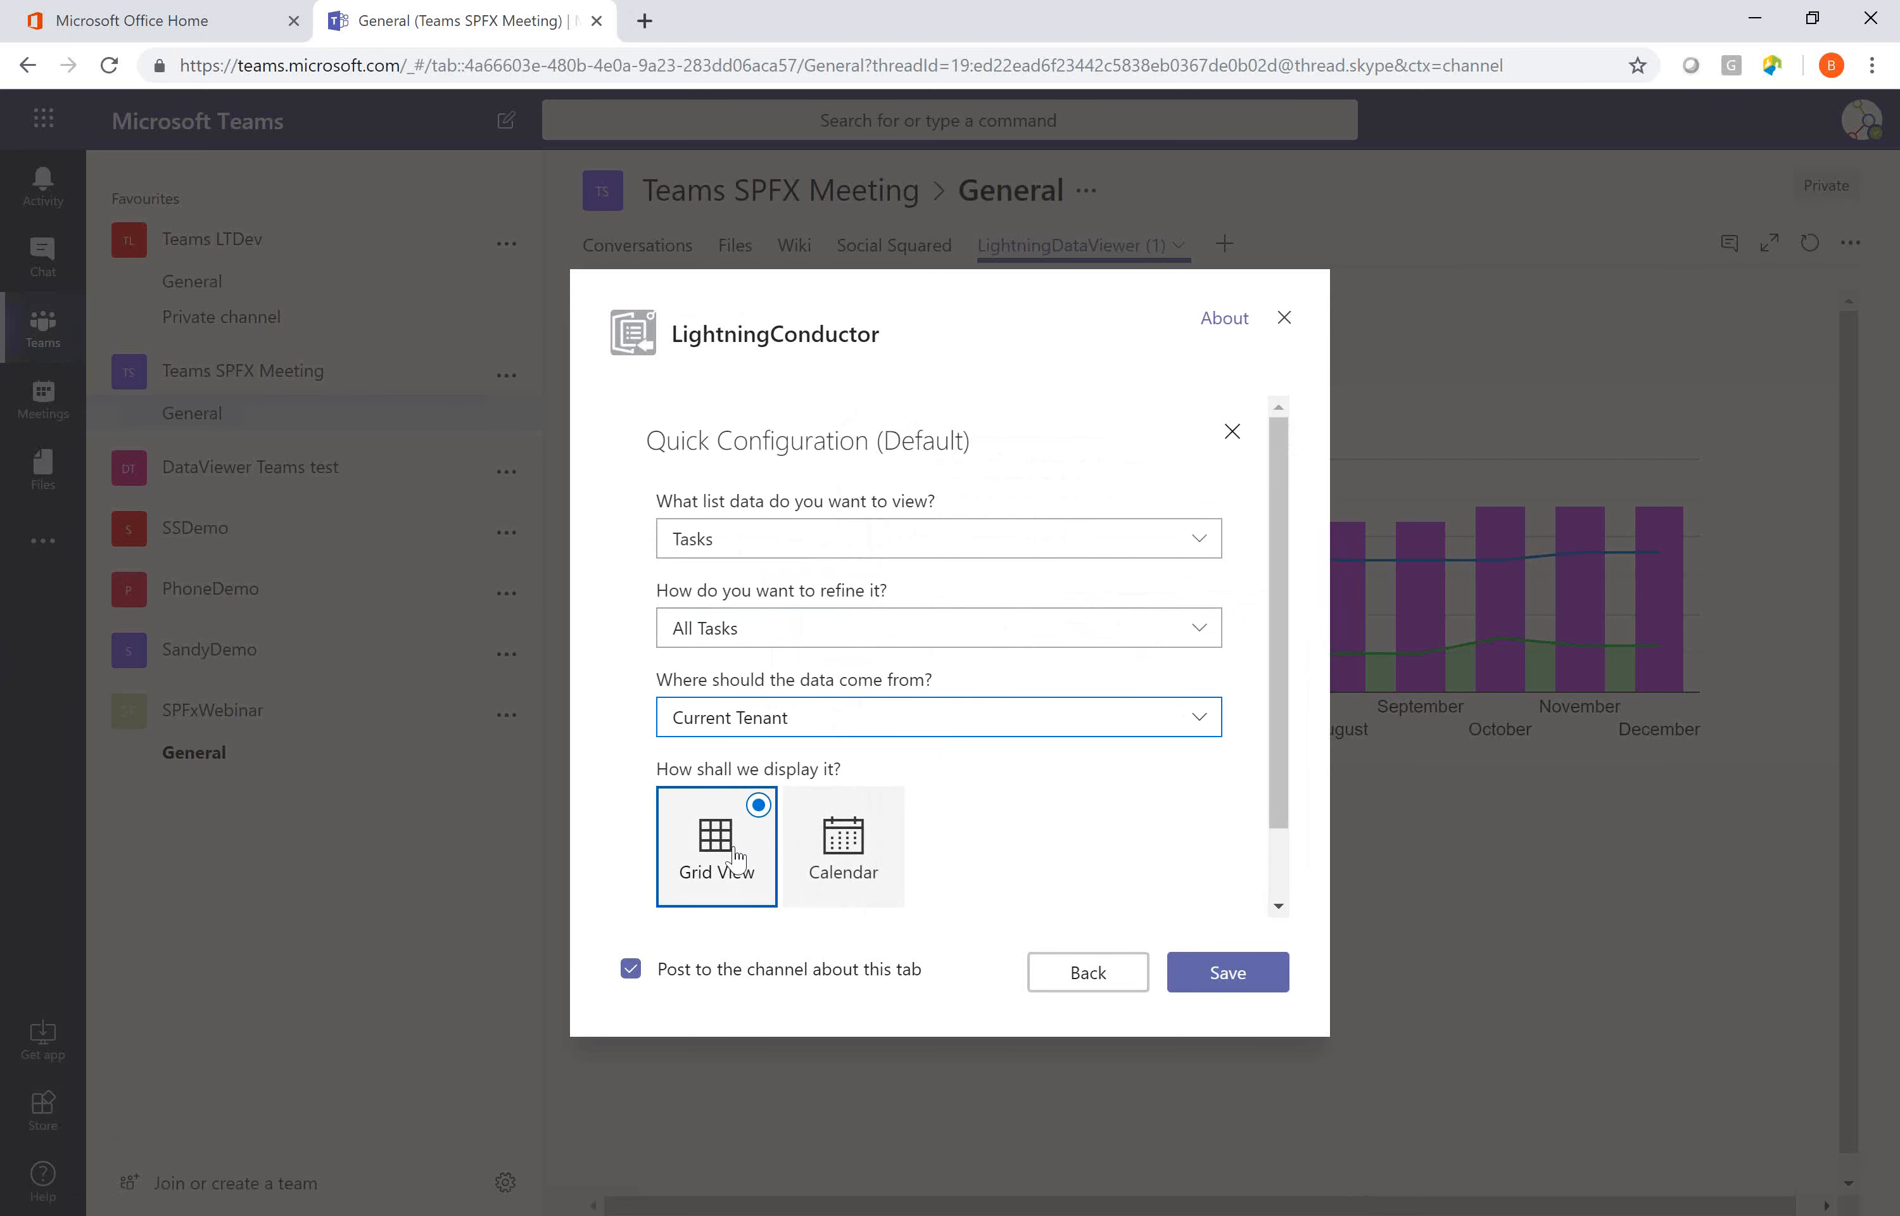
{"action": "left_click", "coordinate": [1281, 860]}
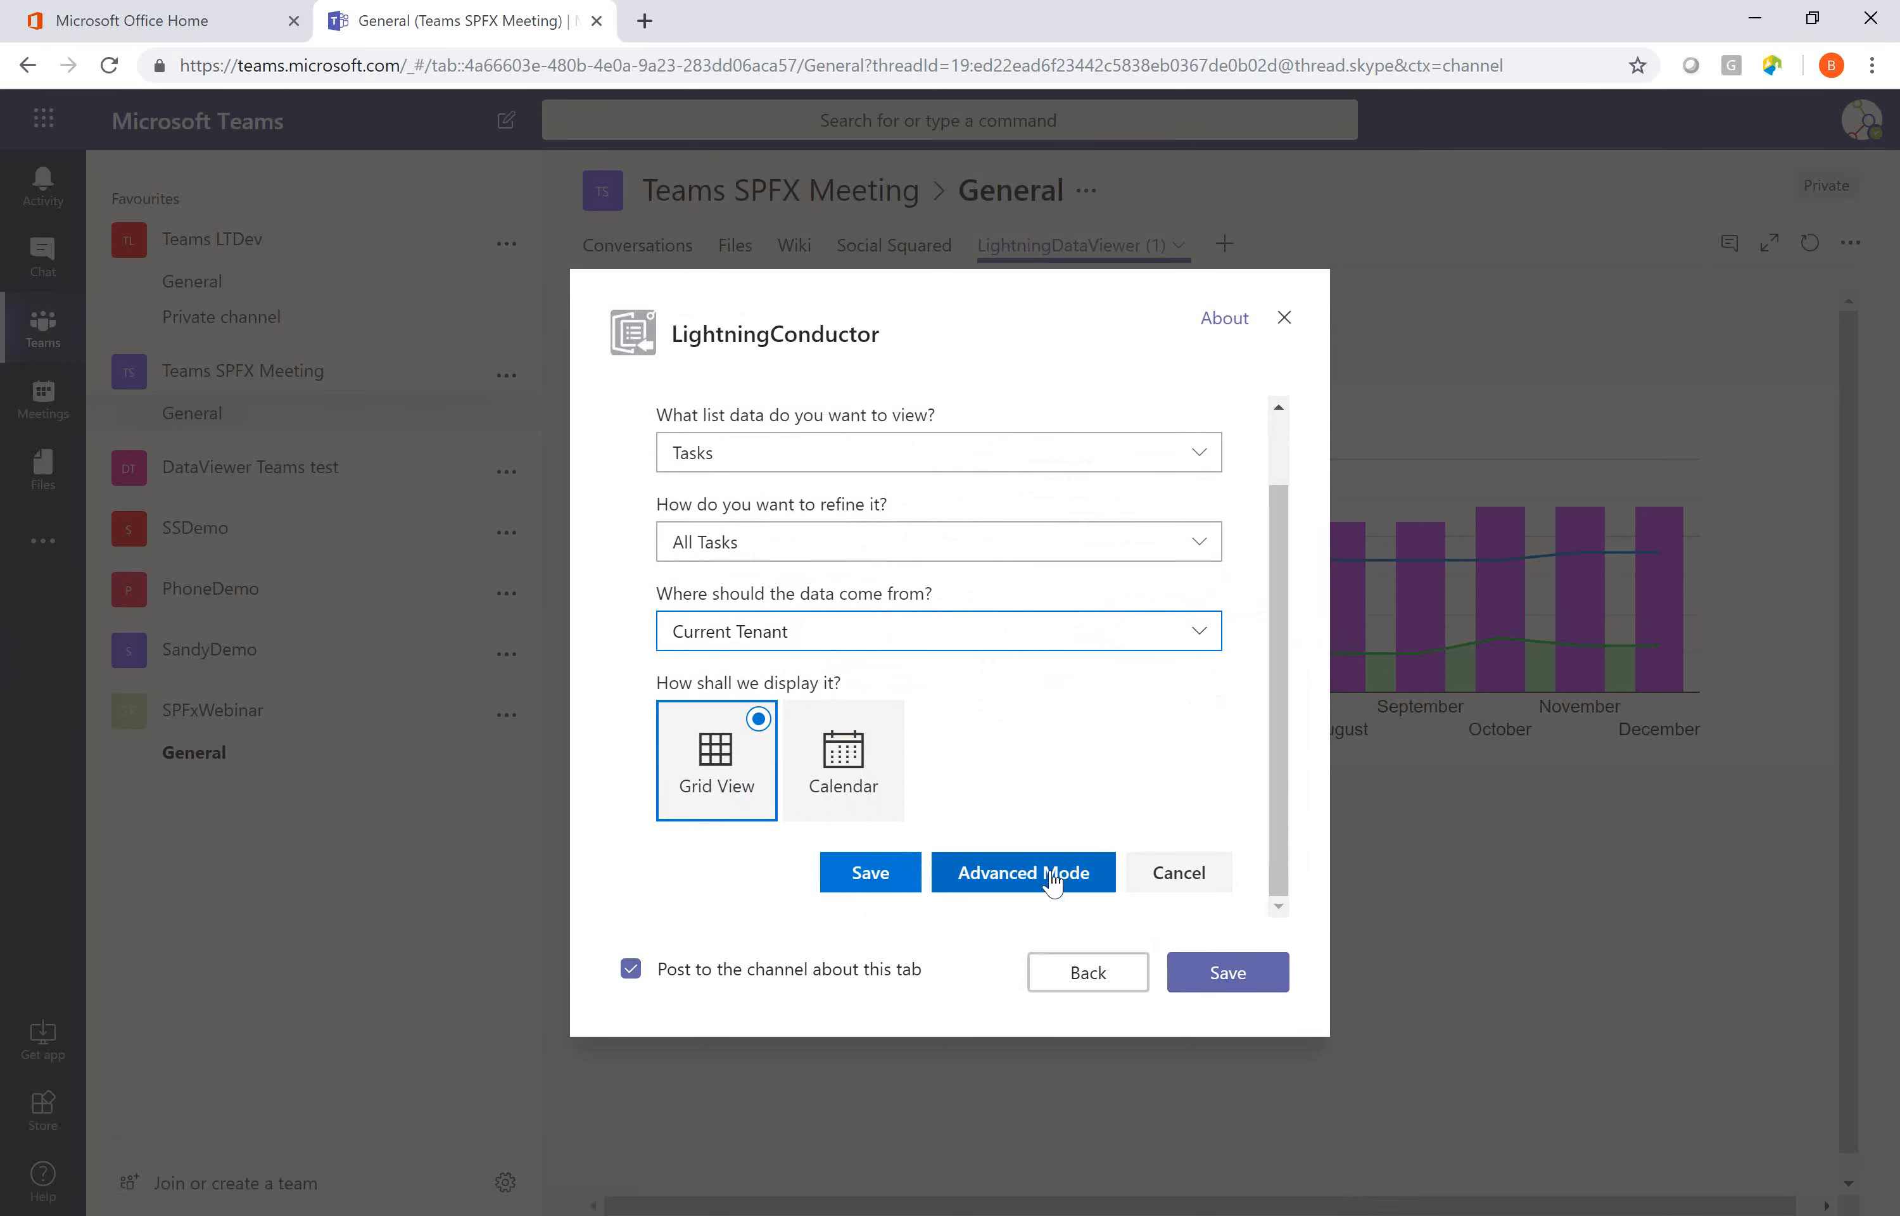
{"action": "left_click", "coordinate": [872, 877]}
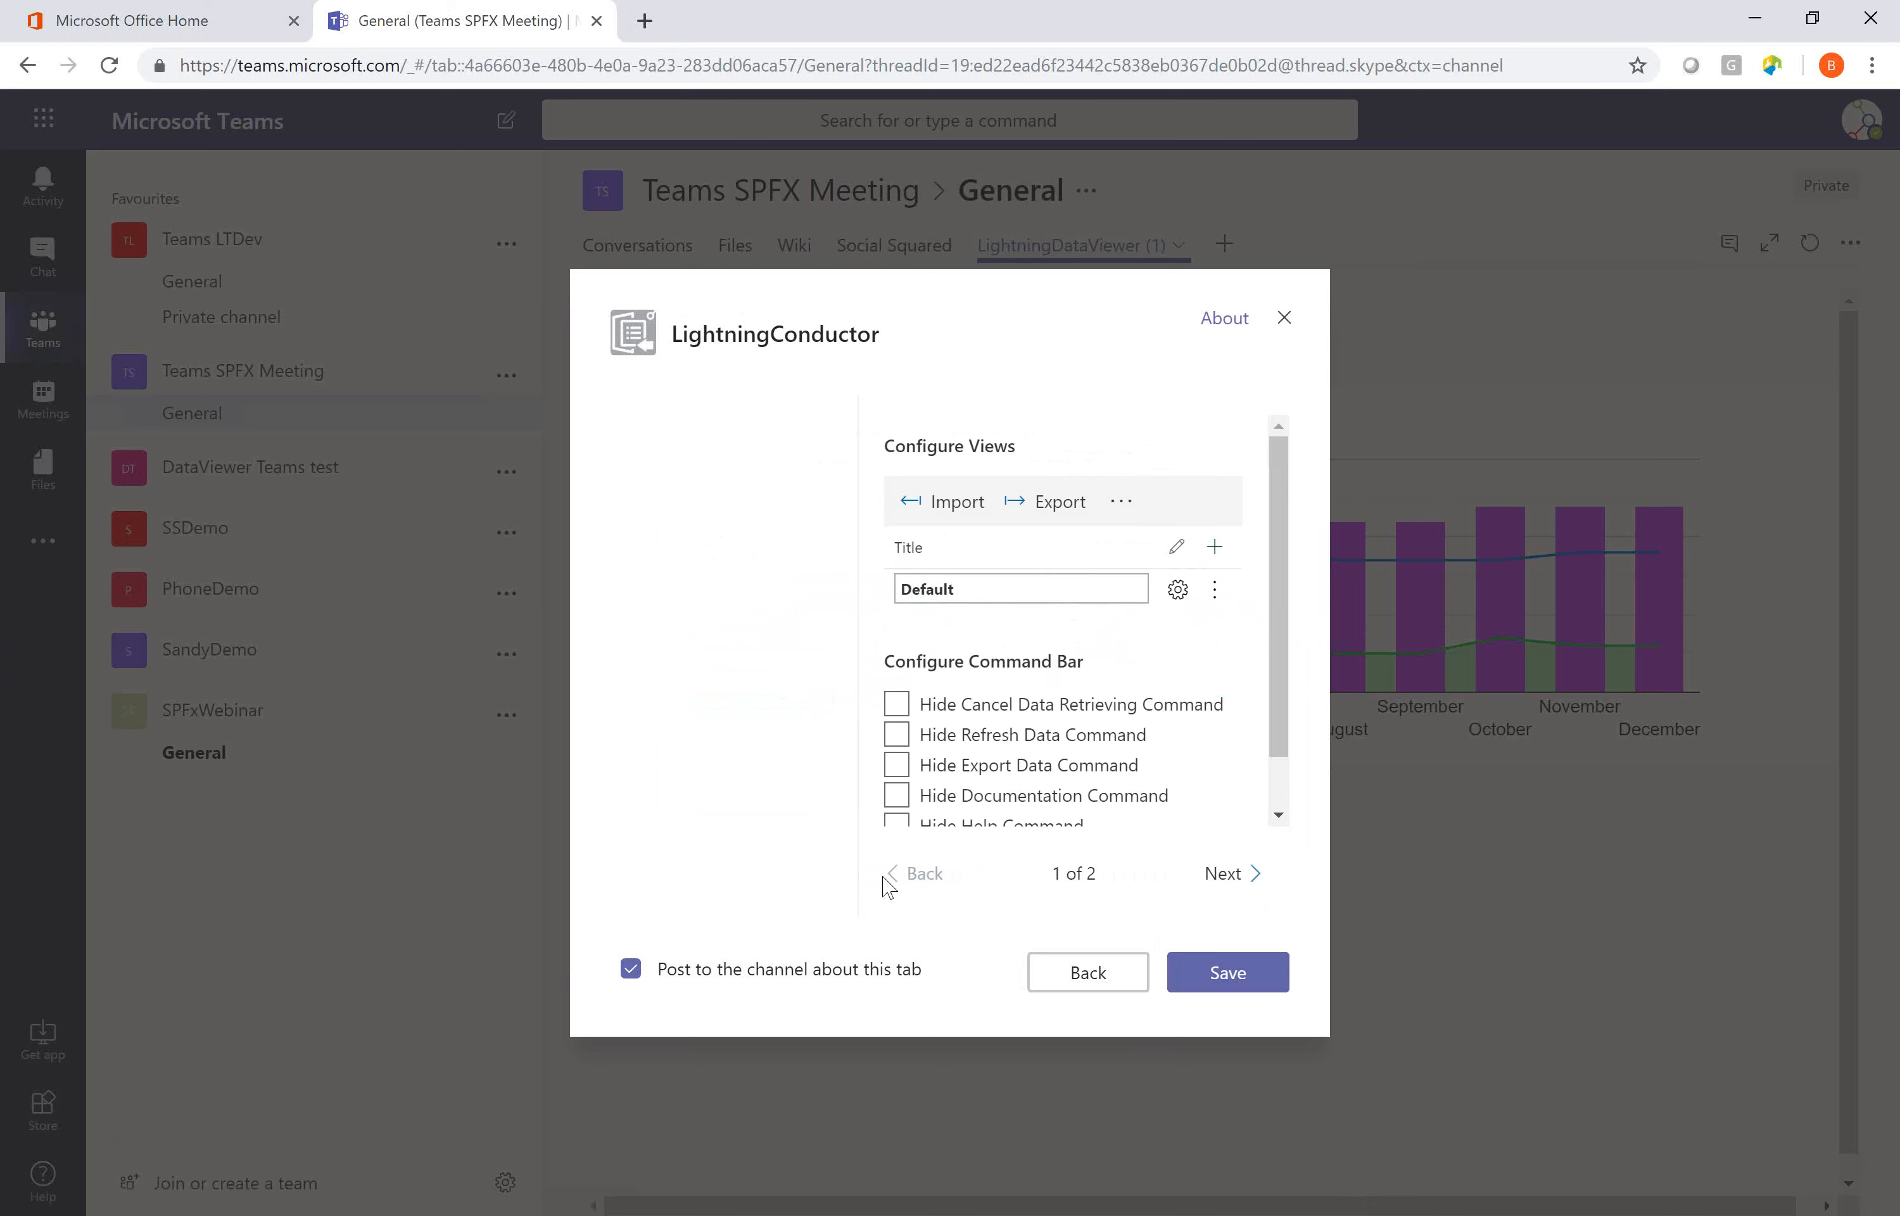
{"action": "left_click", "coordinate": [1202, 965]}
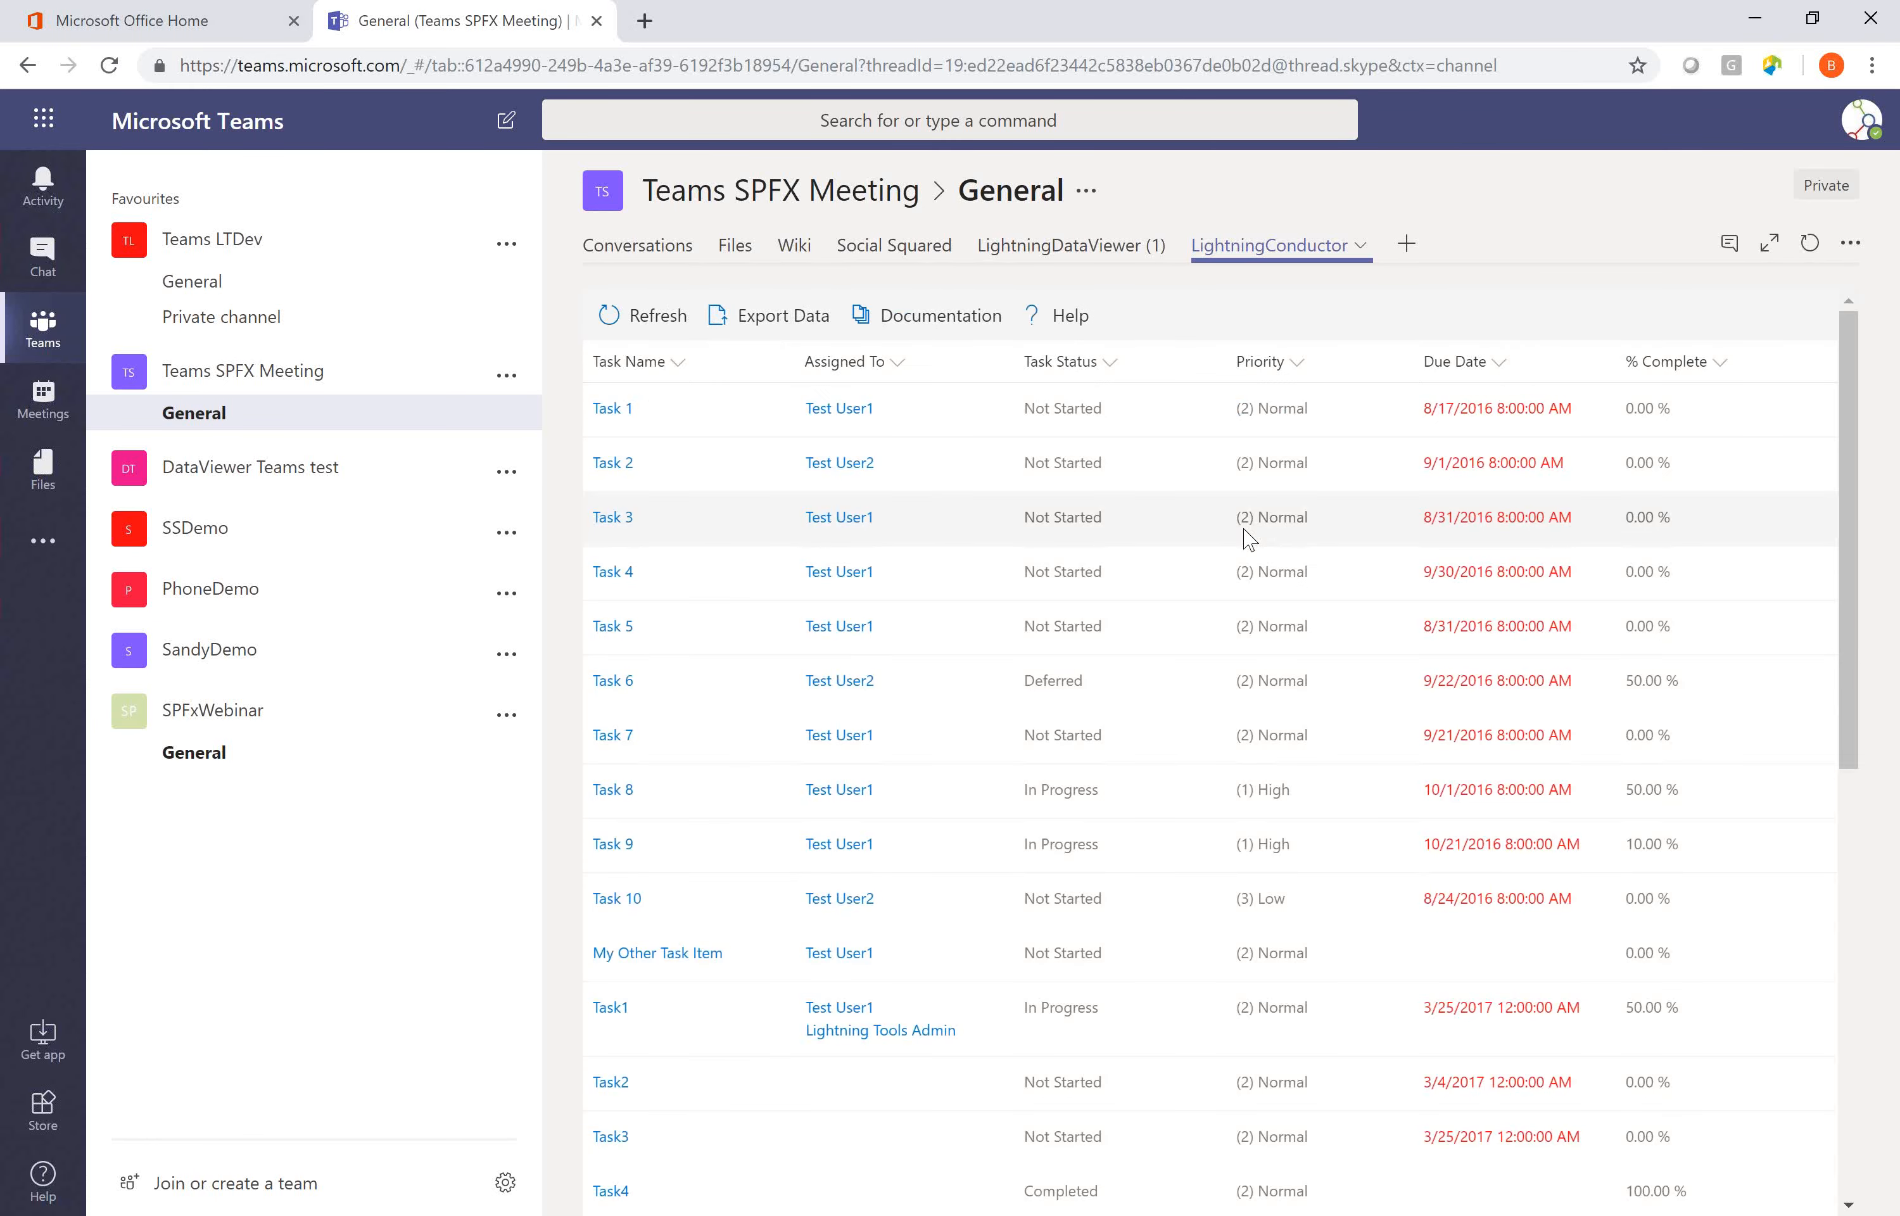
Review the sort and filter options of the Task Status column and the Store's options for uploading a custom app
{"action": "left_click", "coordinate": [1109, 363]}
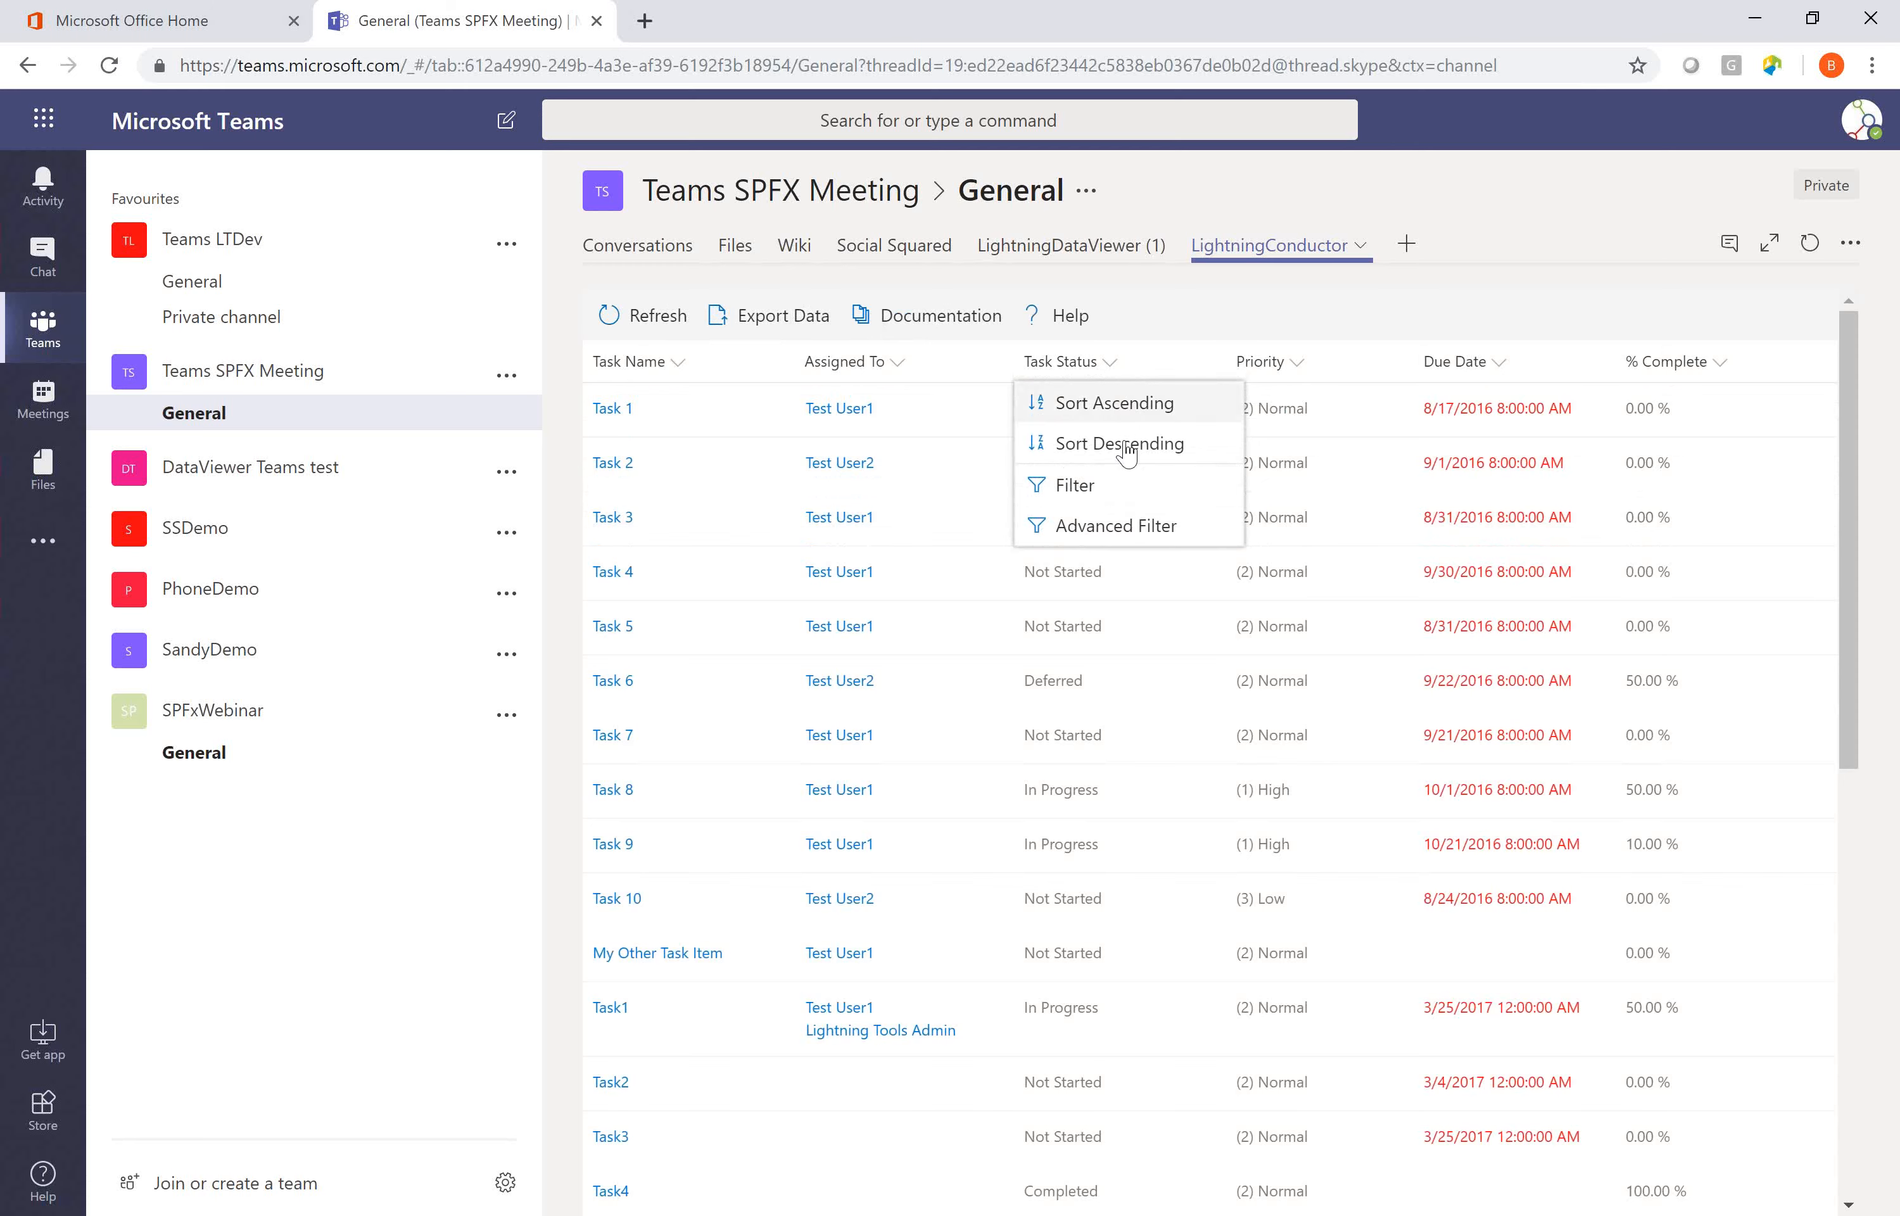
{"action": "left_click", "coordinate": [1579, 302]}
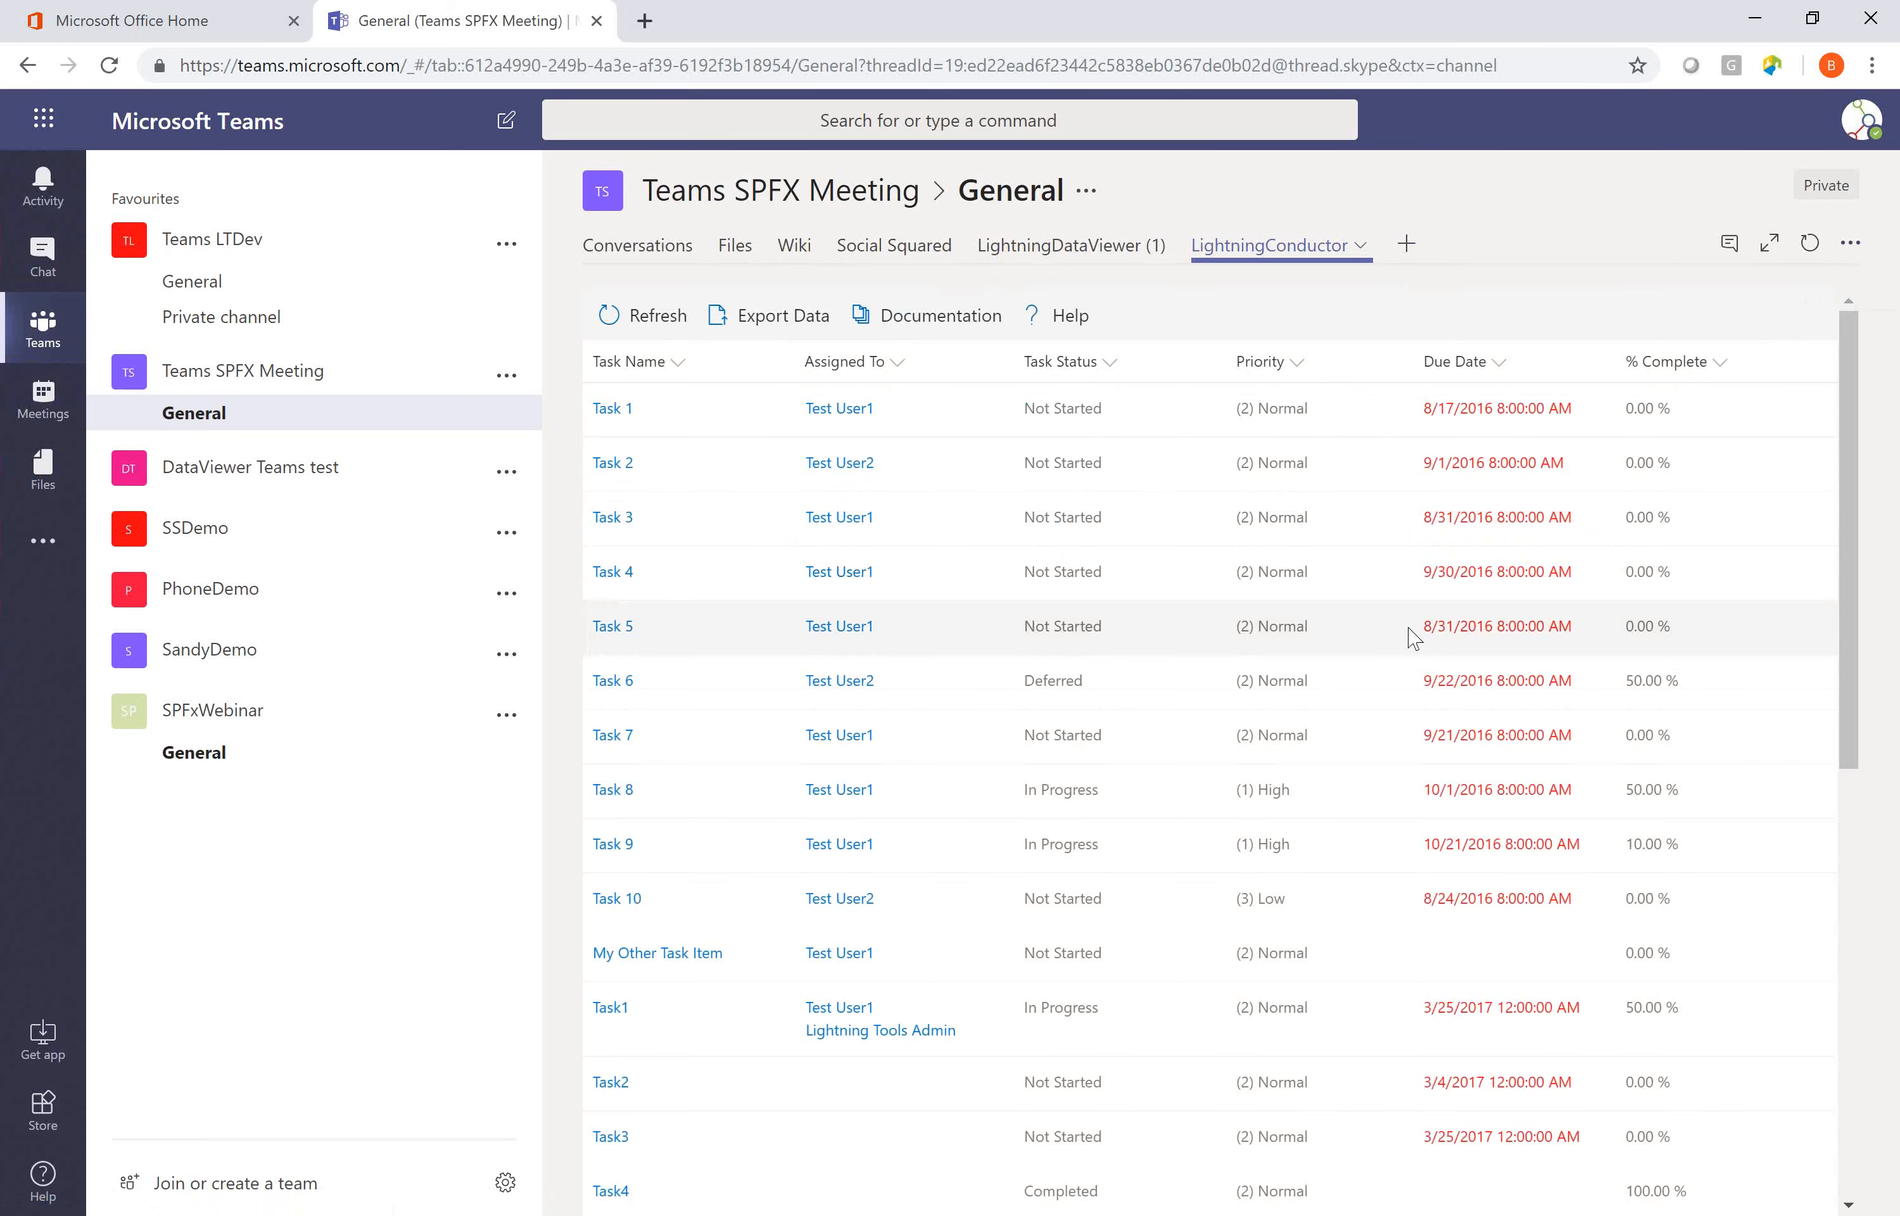
{"action": "left_click", "coordinate": [48, 1117]}
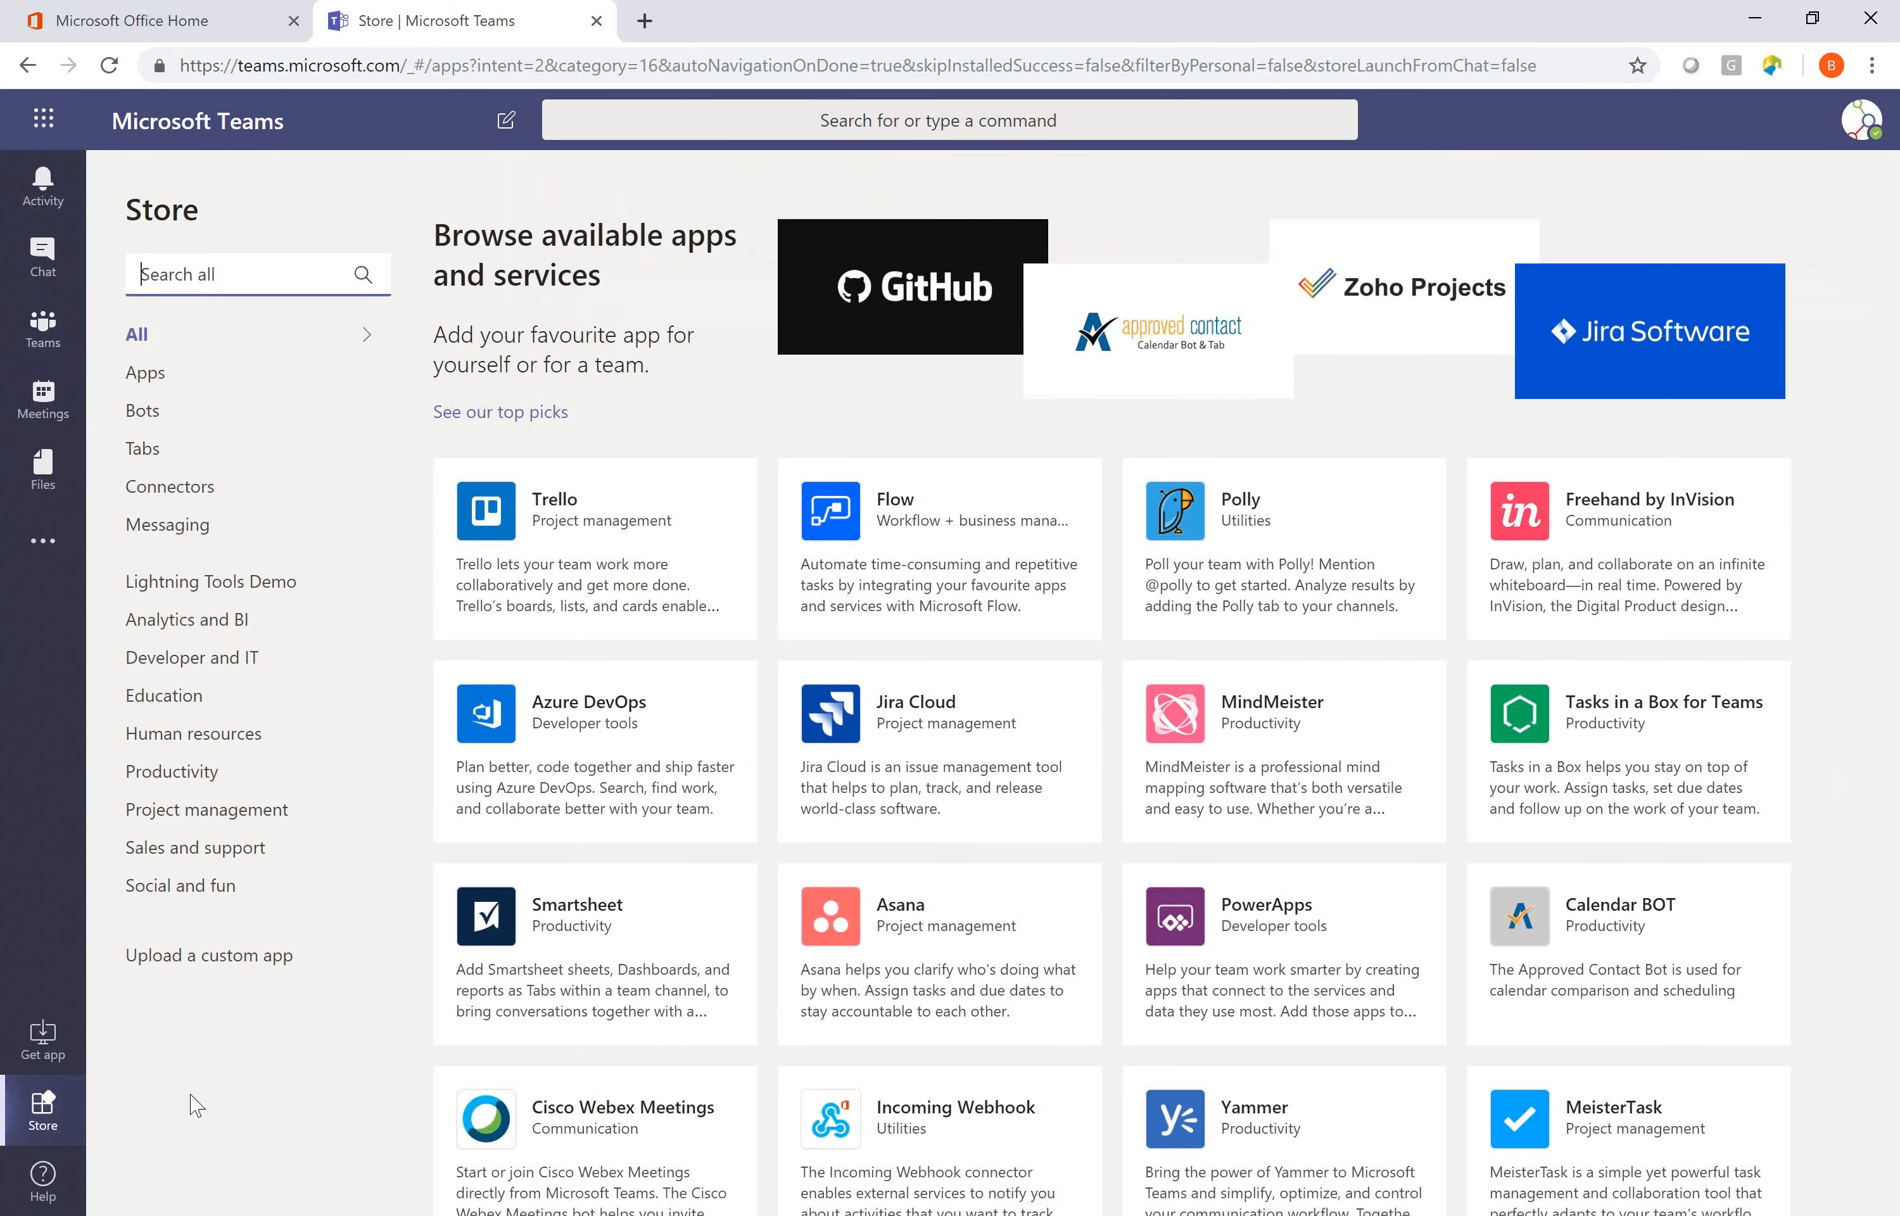
{"action": "left_click", "coordinate": [252, 965]}
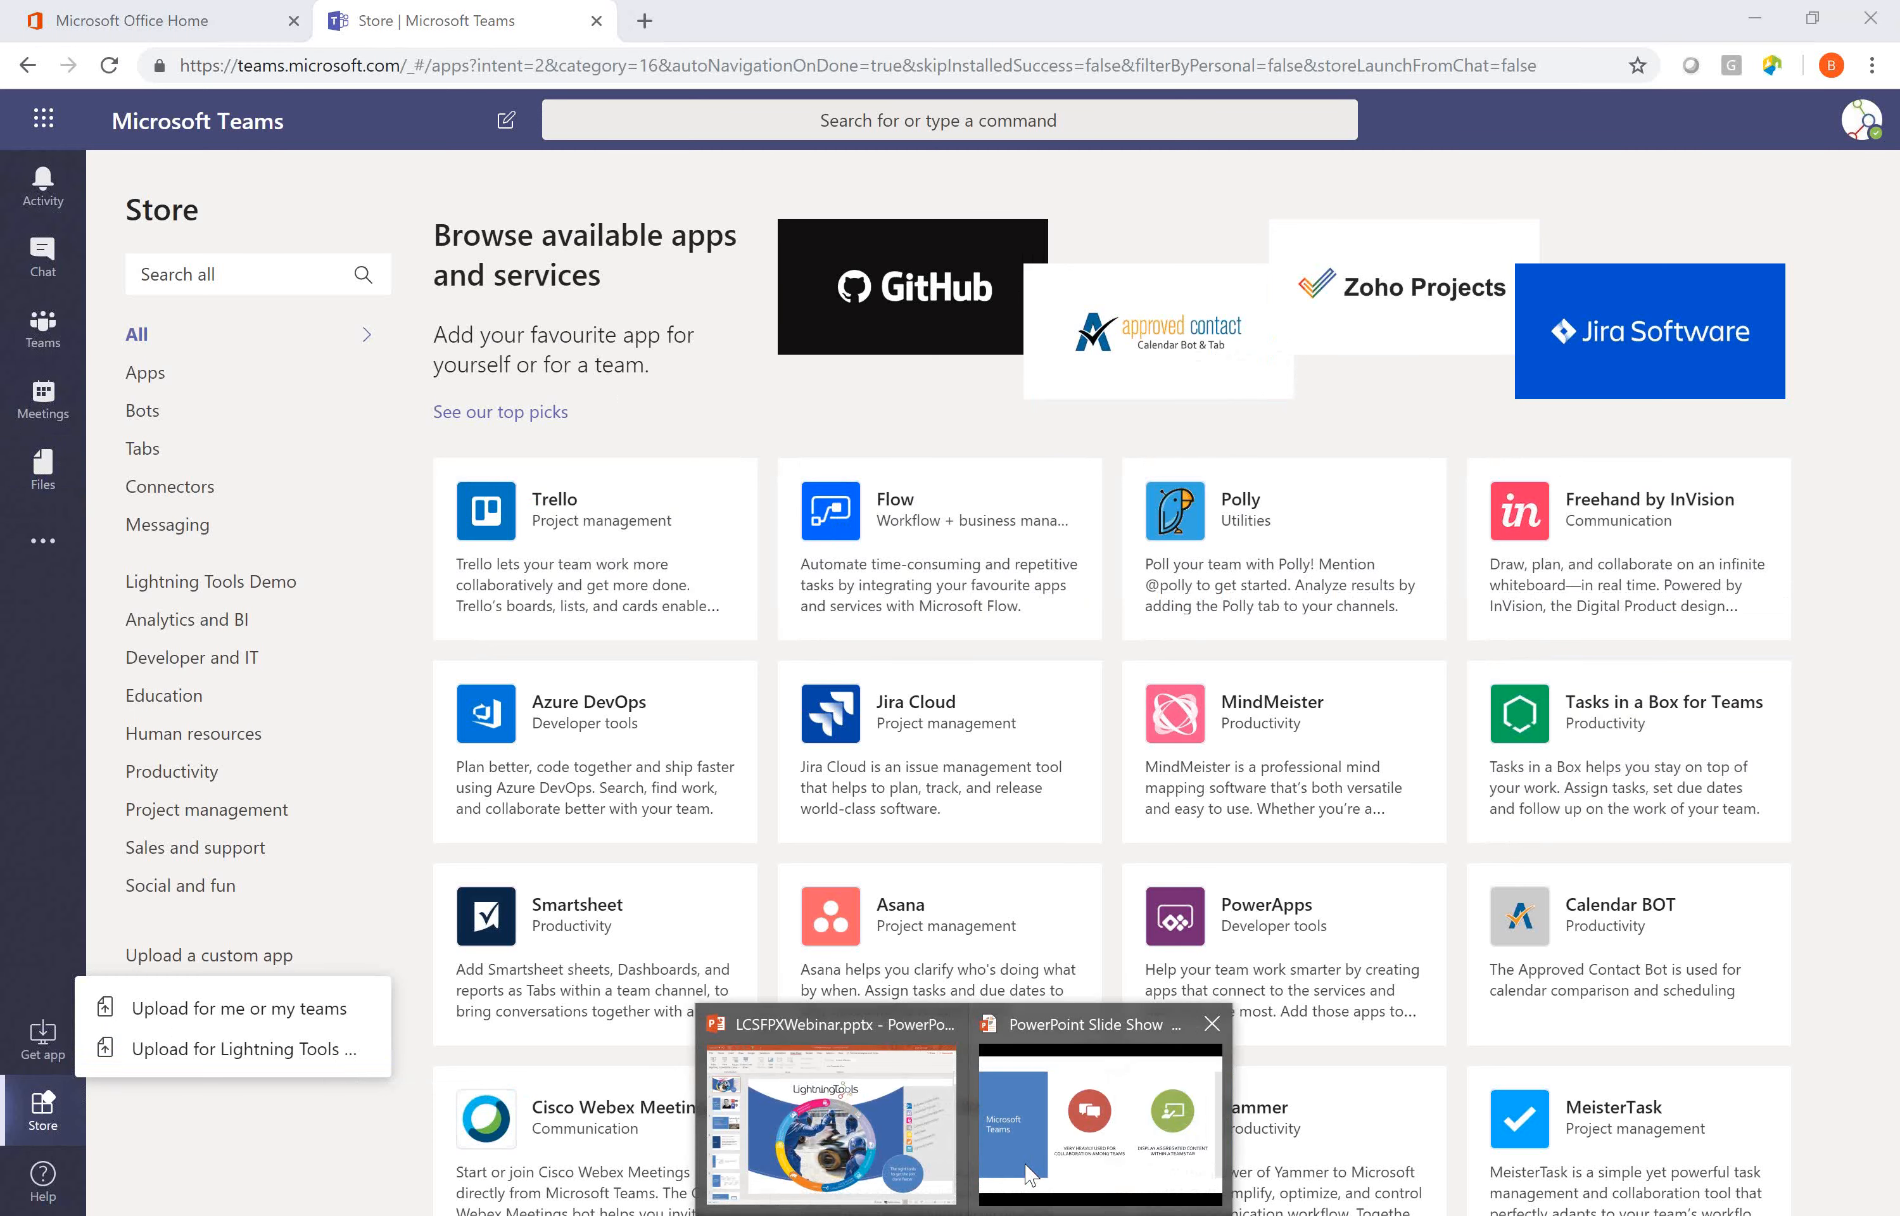
Switch to the PowerPoint slide show and advance to the Questions & Answers slide
{"action": "left_click", "coordinate": [1048, 1149]}
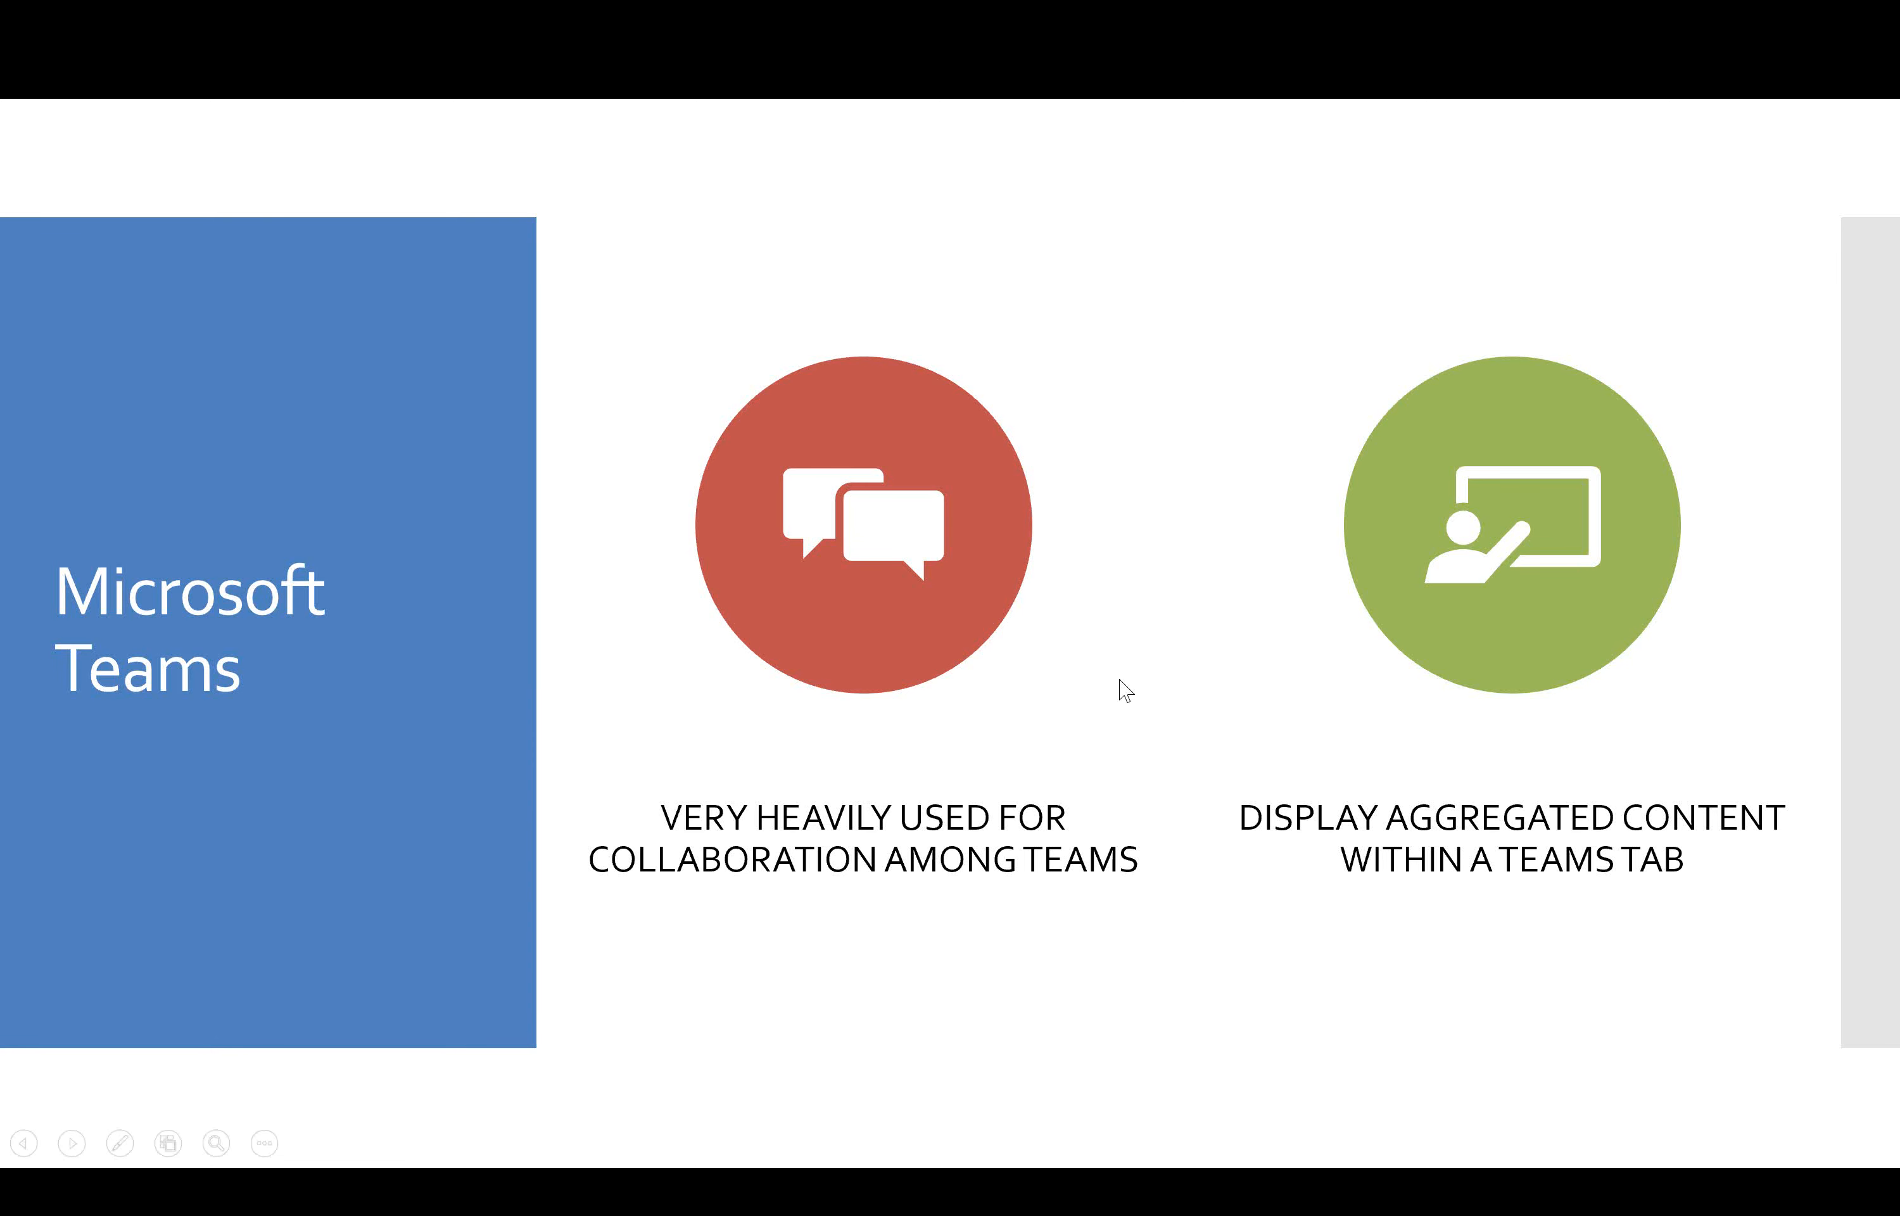
{"action": "left_click", "coordinate": [1119, 680]}
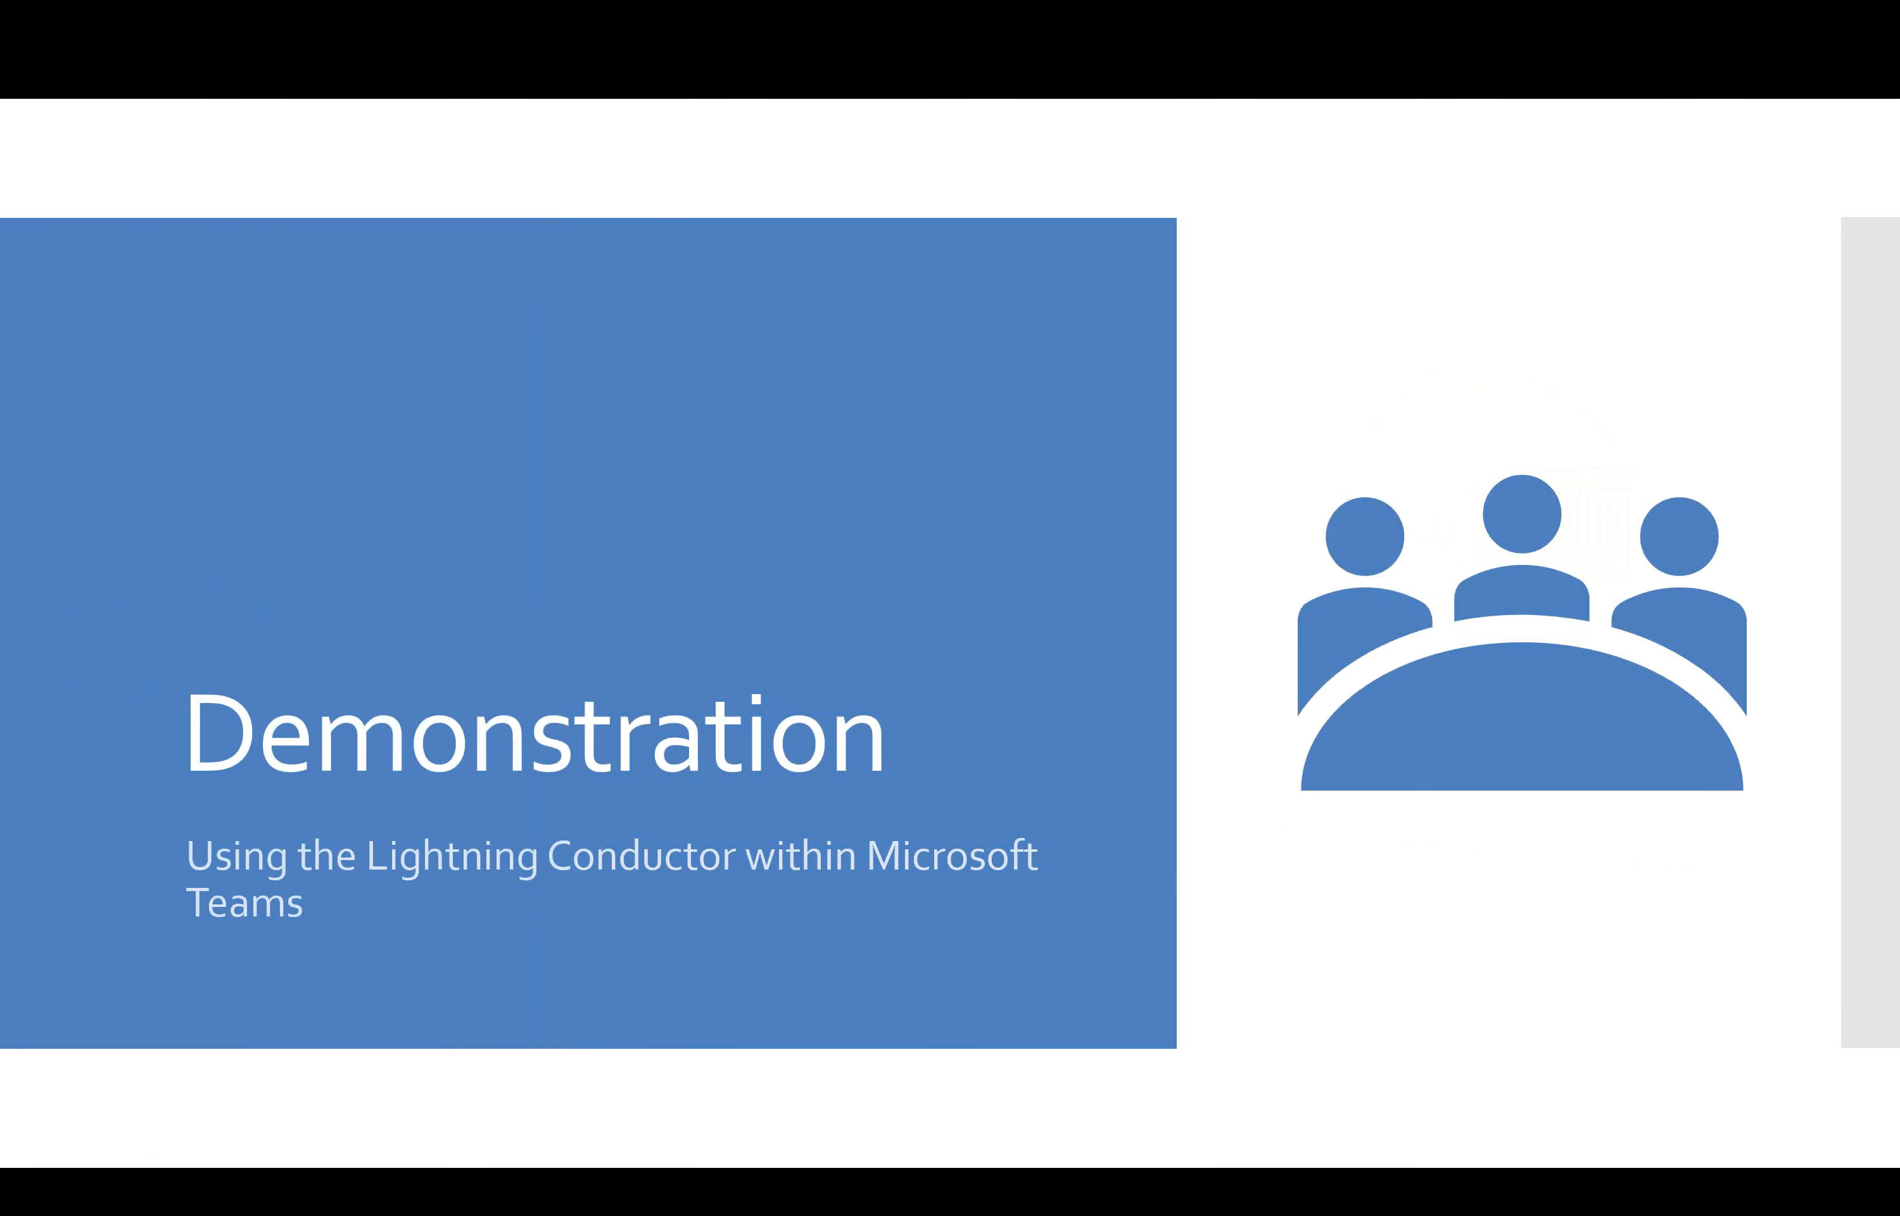
{"action": "key", "text": "Right"}
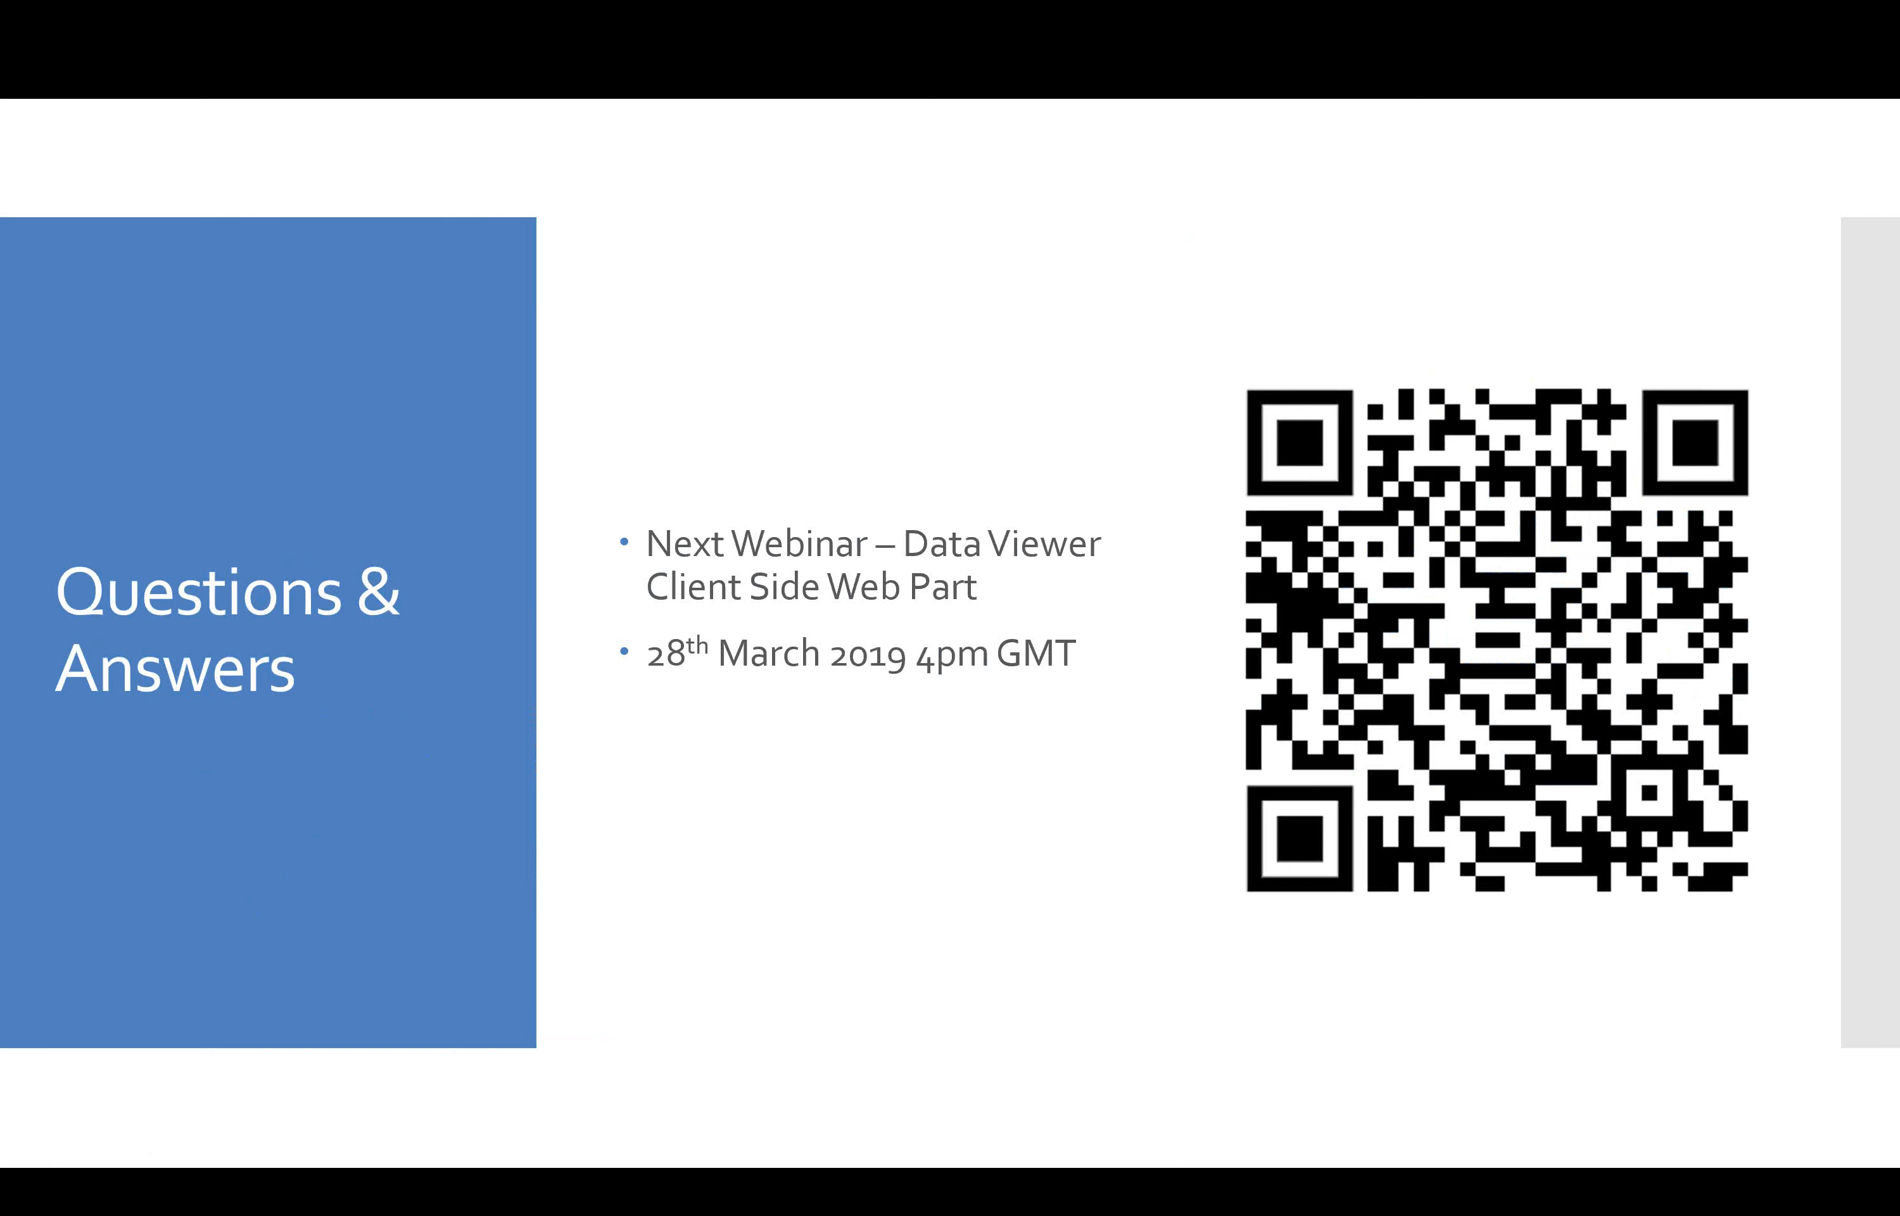